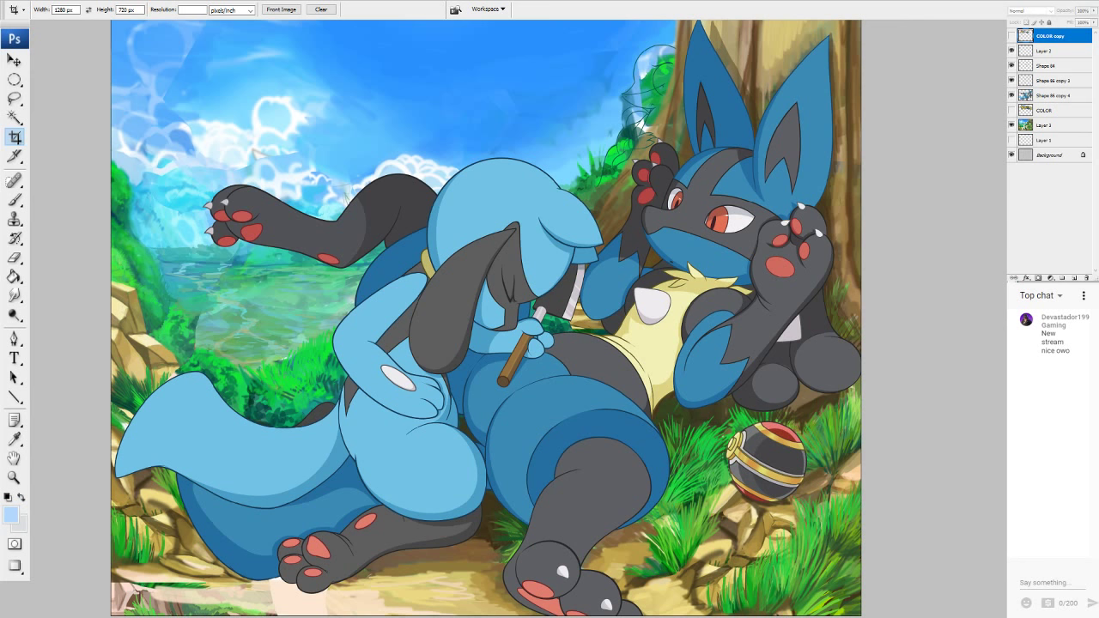
Check the other open document and select Layer 2, the painted background layer, in the working document.
key(ctrl+Tab)
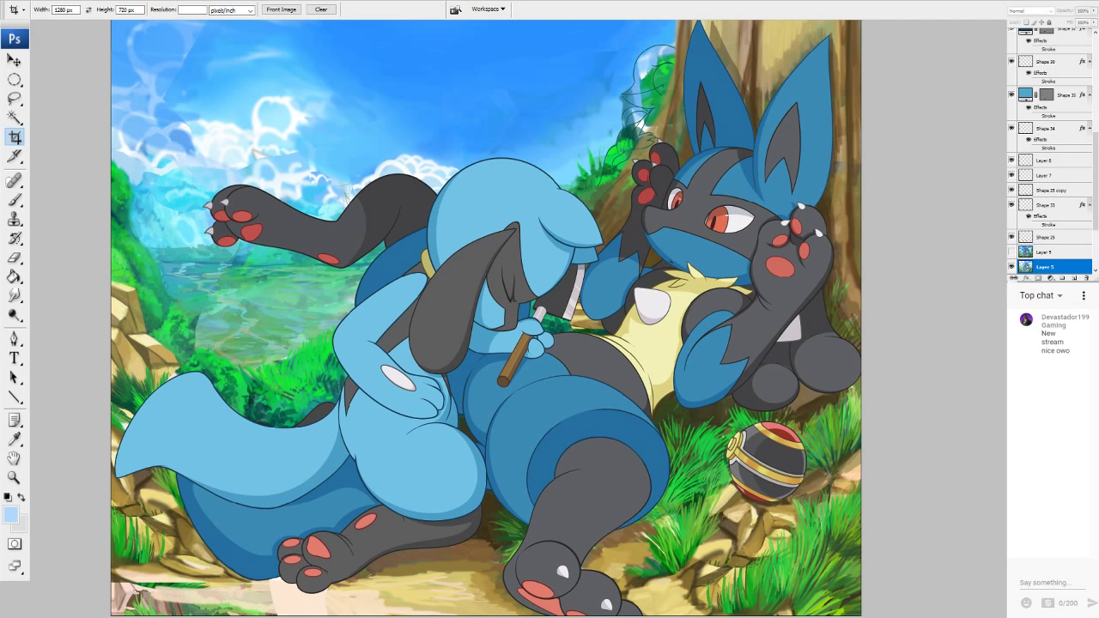
click(14, 60)
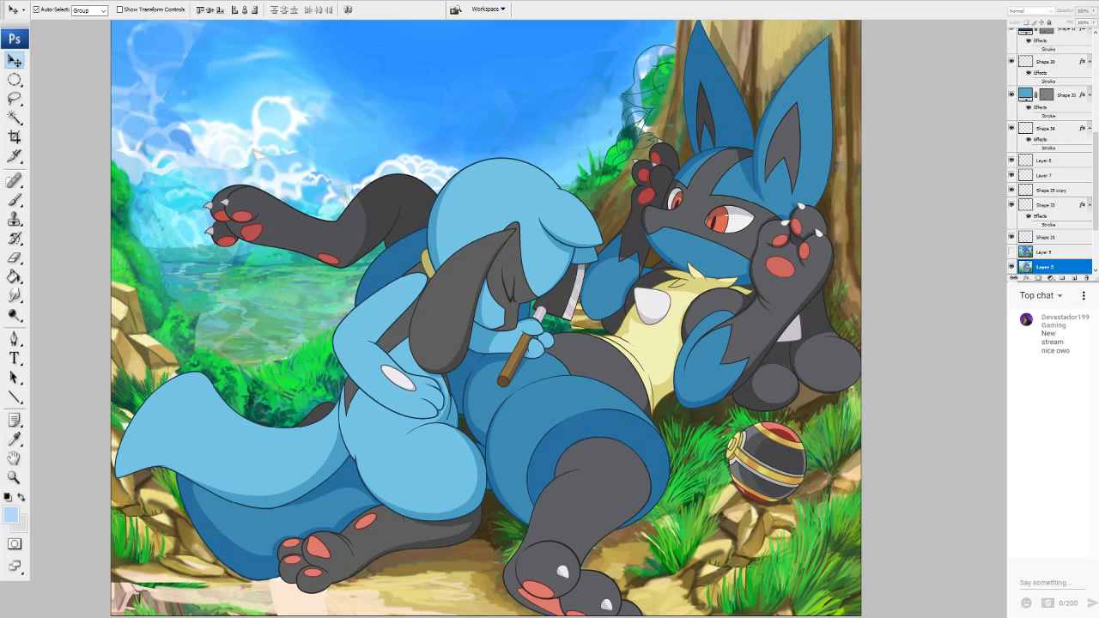
click(853, 340)
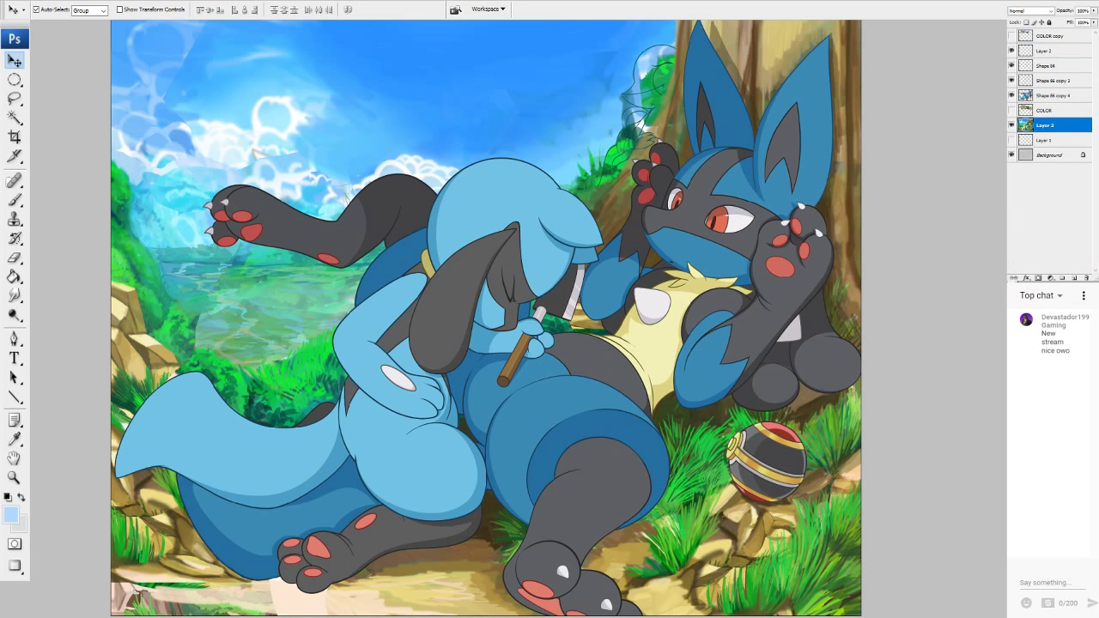
Set the Brush's foreground colour to dark green 376438, sampled from the background painting.
click(15, 201)
click(10, 513)
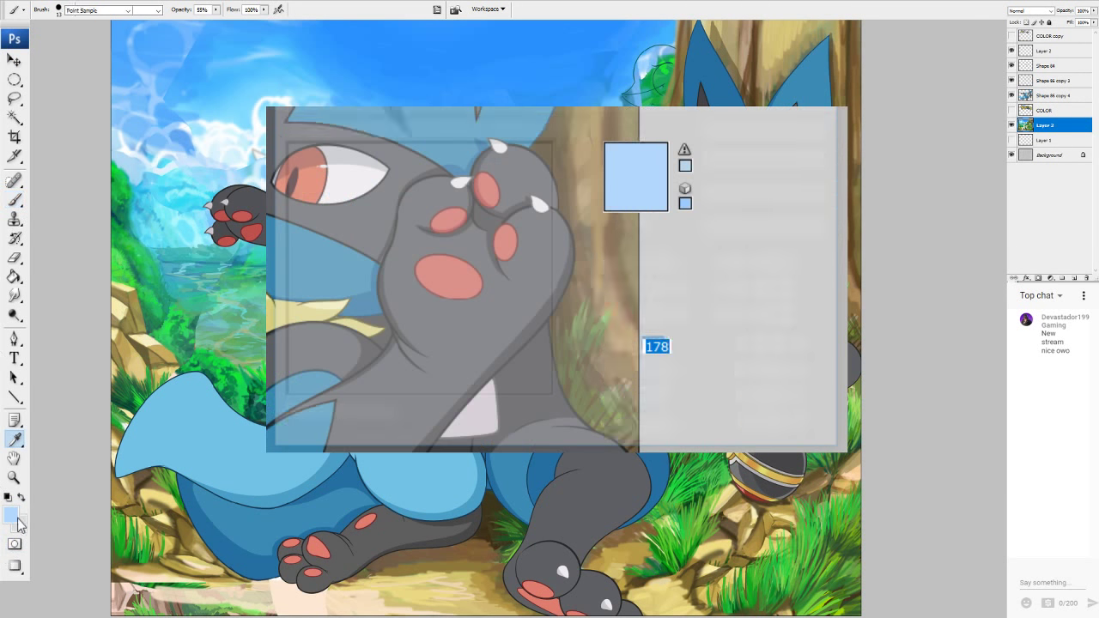
click(154, 549)
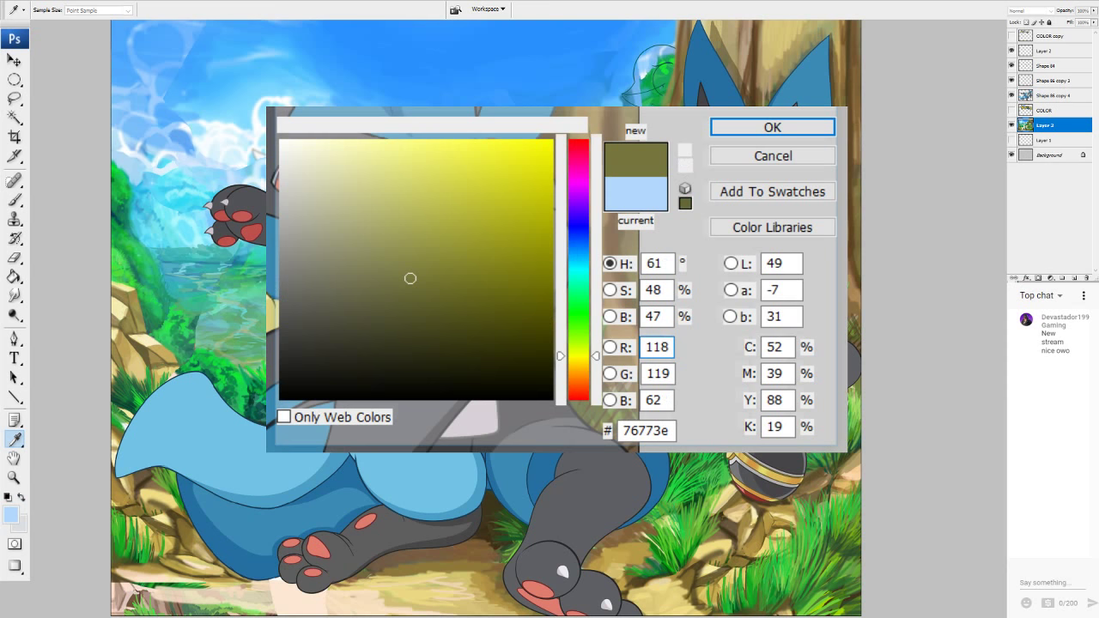
click(139, 508)
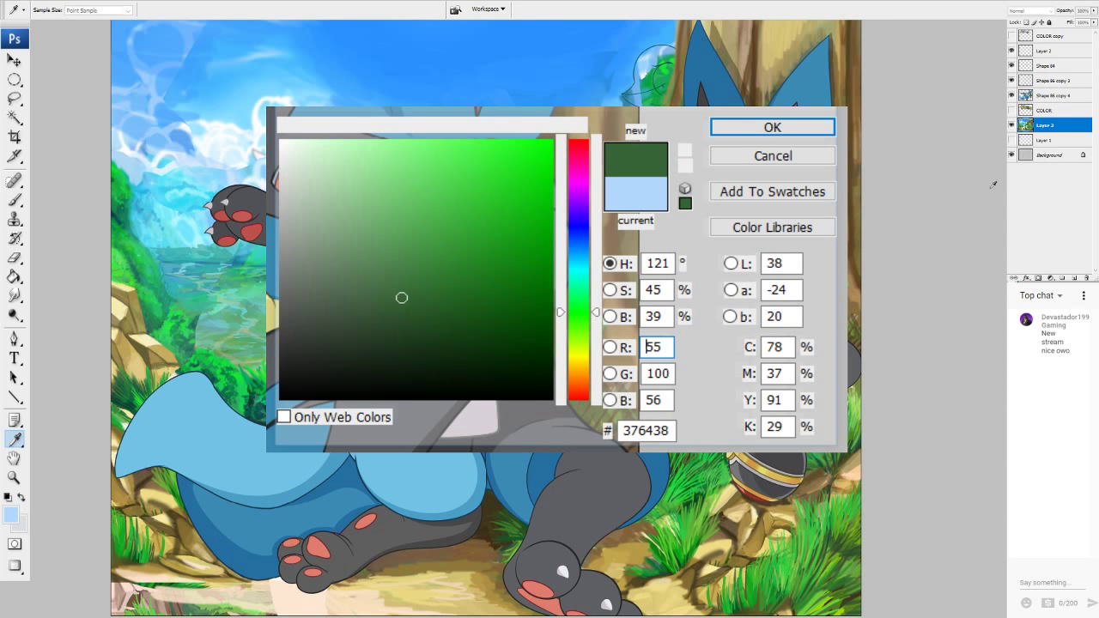
key(Return)
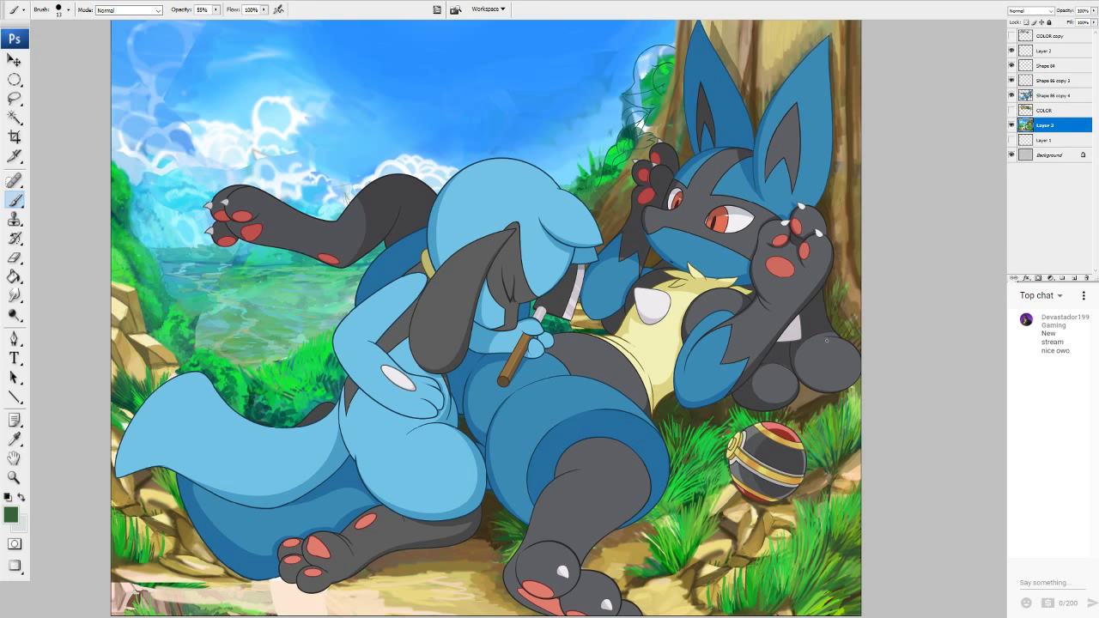
Toggle Layer 2's visibility to check its content, and paint dark green strokes beside the tree trunk's lower right edge.
click(1011, 125)
click(1011, 126)
click(1011, 126)
click(1011, 125)
drag(822, 327, 830, 296)
Sample brown 584b2b from the bark and paint strokes along the trunk's left edge and around the nearby ear.
click(10, 513)
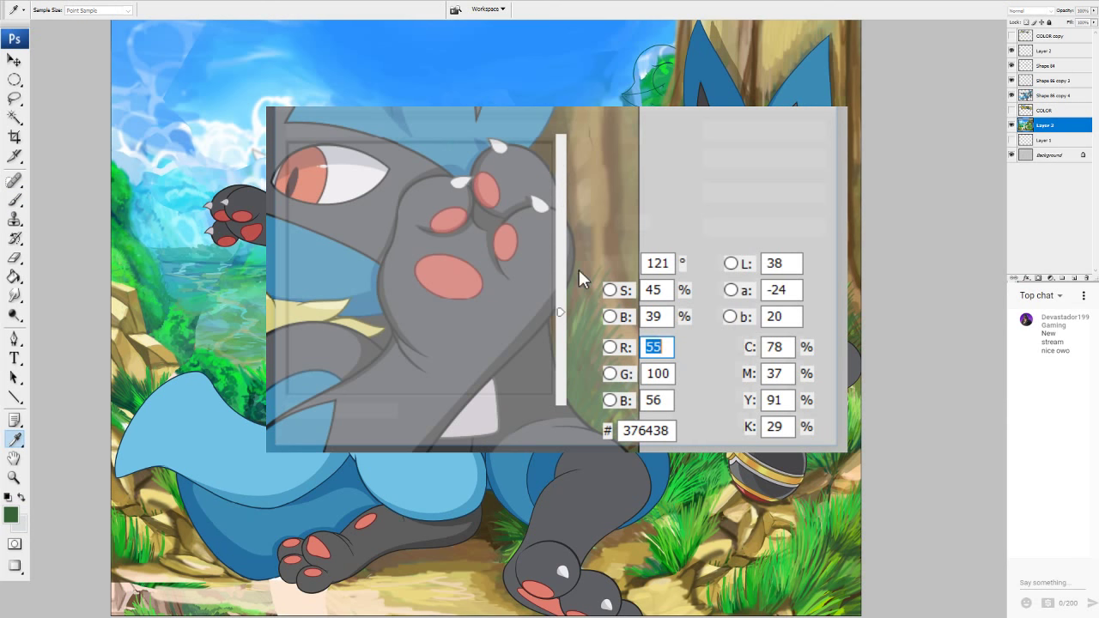
key(alt)
key(alt)
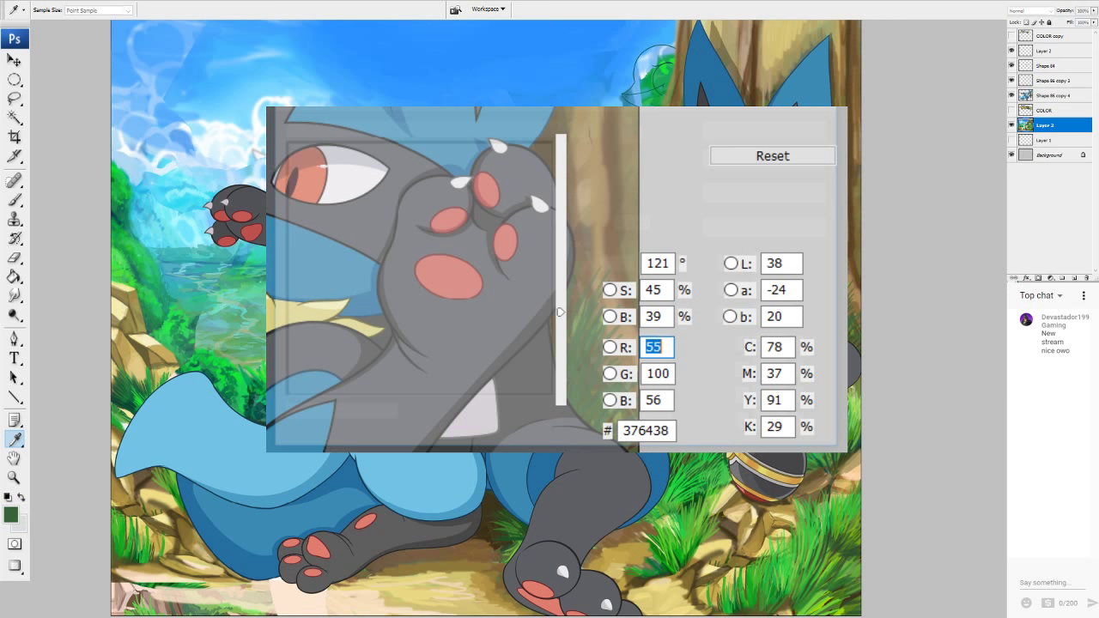
click(854, 257)
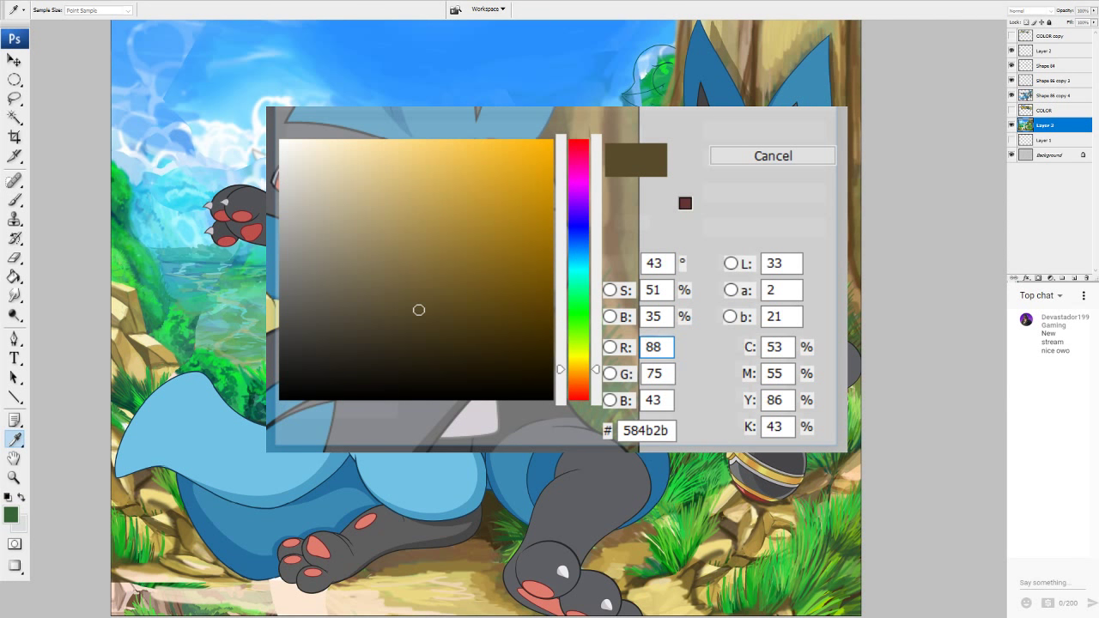
click(767, 126)
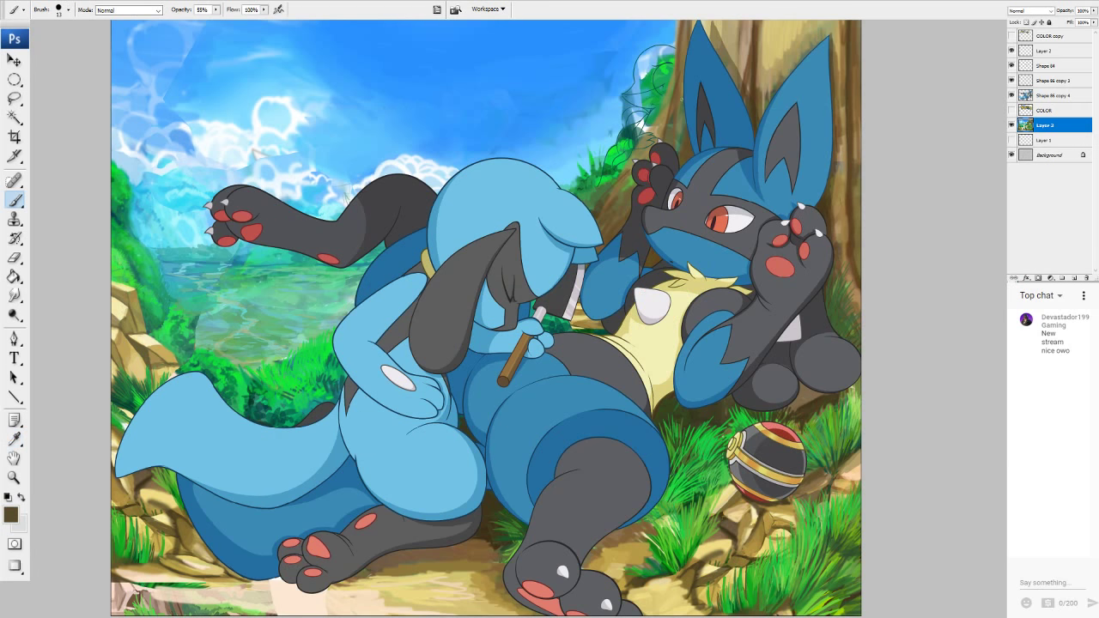
drag(677, 94, 678, 150)
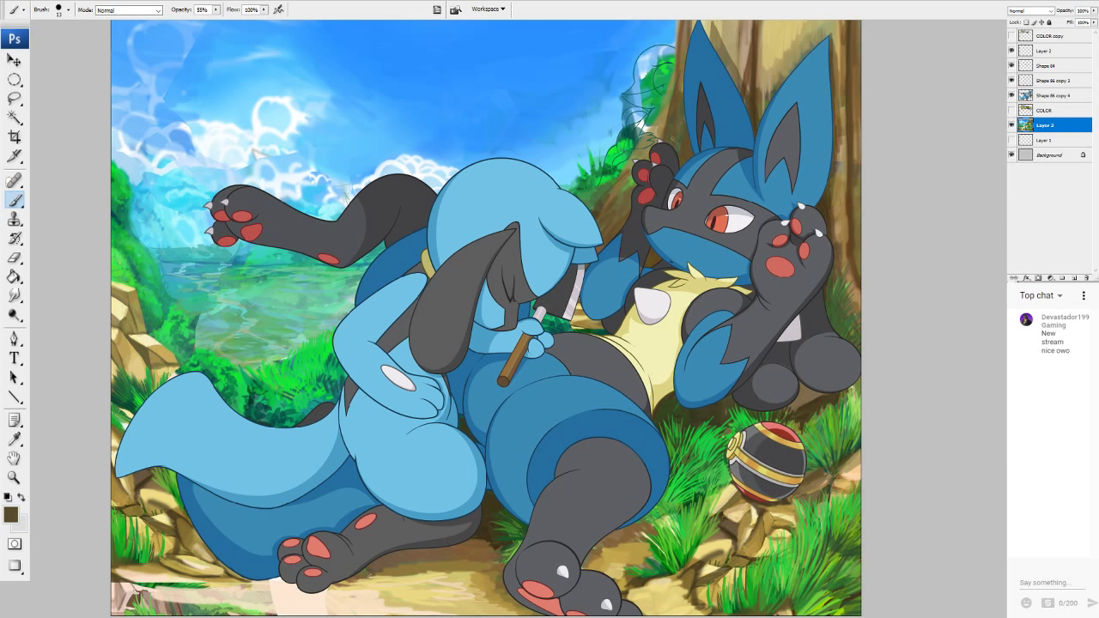
drag(680, 75, 680, 90)
mouse_move(708, 40)
mouse_down()
mouse_move(708, 21)
mouse_move(733, 81)
mouse_up()
Set the foreground colour to dark brown 392f19, lower the brush opacity and shade the trunk's right side.
click(11, 514)
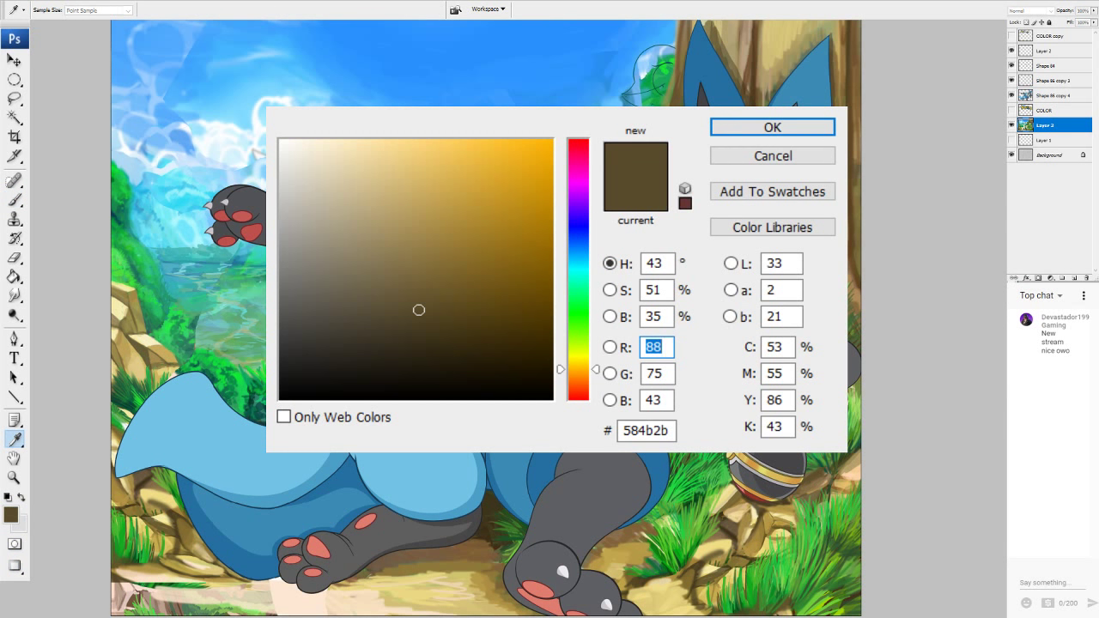
click(432, 343)
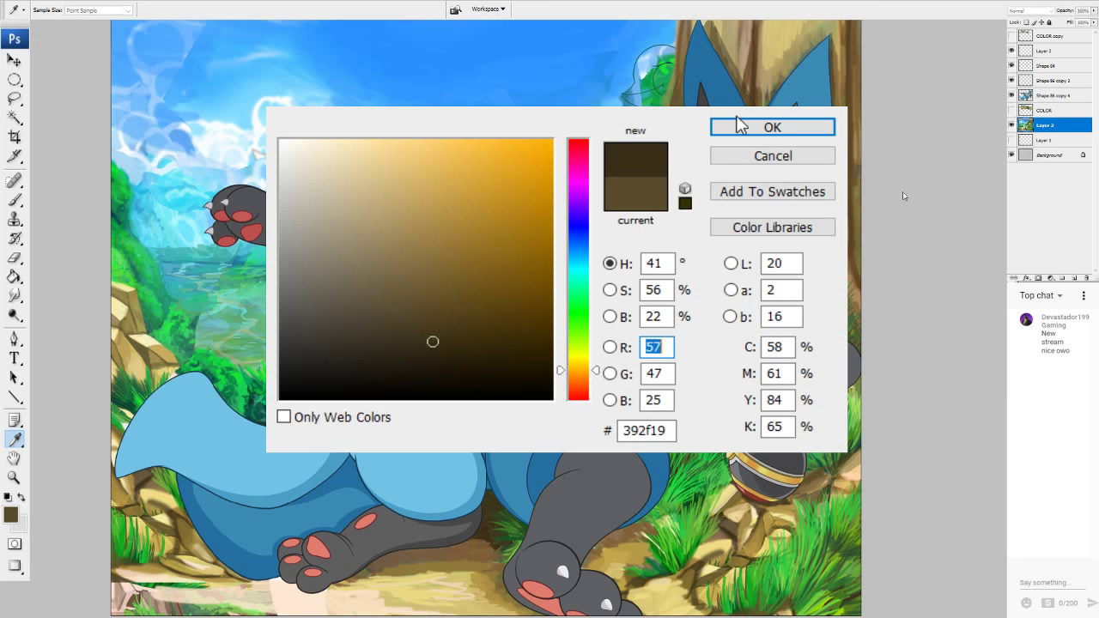
click(738, 124)
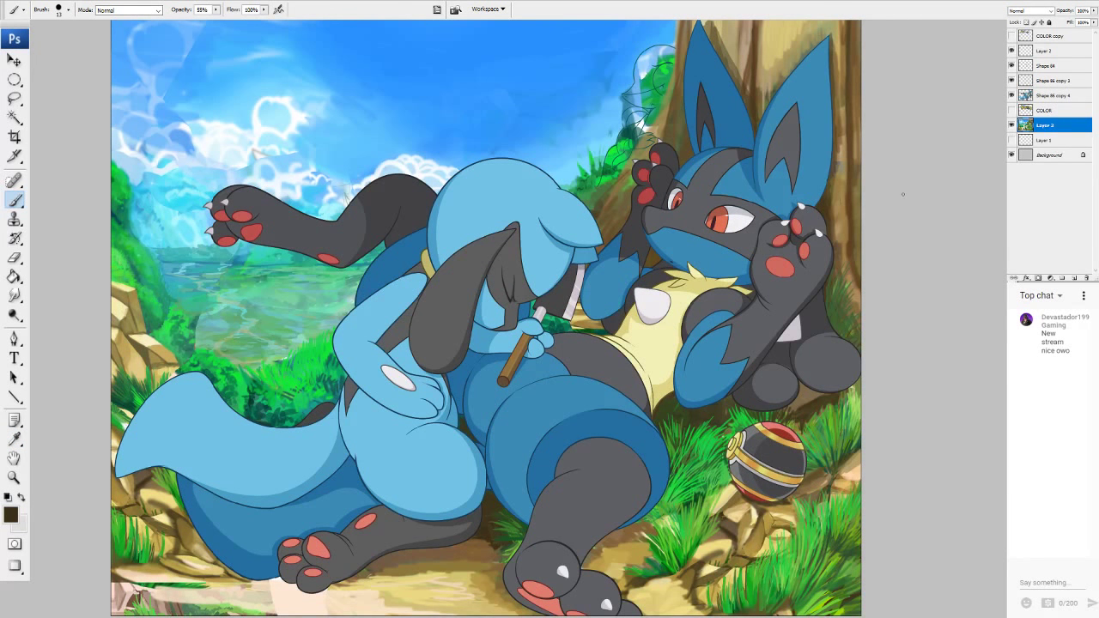
drag(216, 10, 201, 18)
mouse_move(840, 136)
mouse_down()
mouse_move(849, 280)
mouse_move(833, 298)
mouse_up()
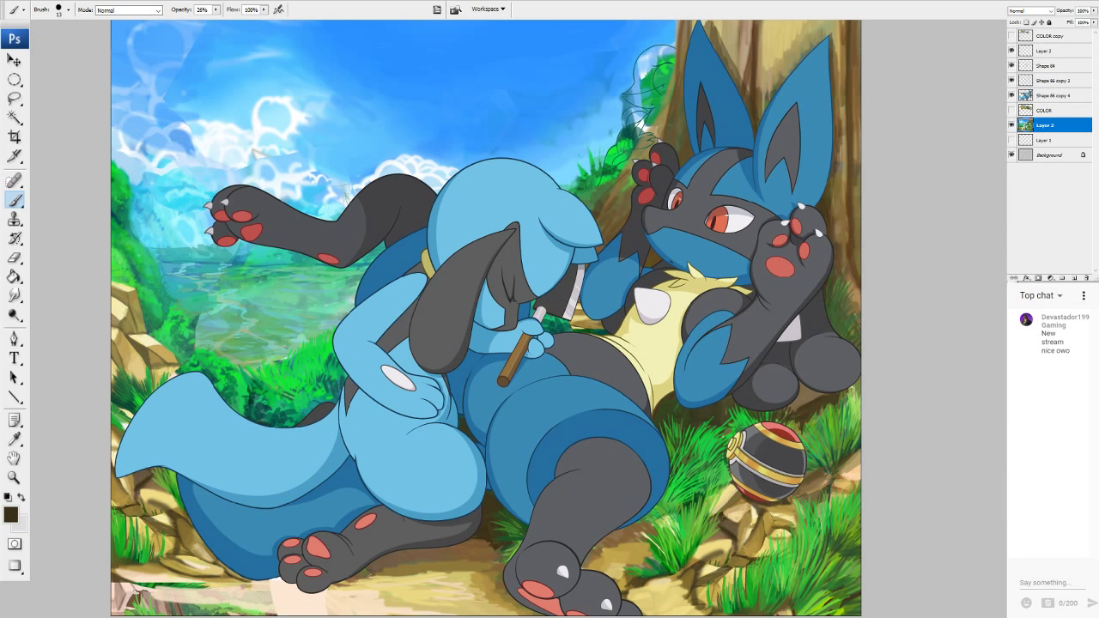
Sample sandy yellow from the ground and paint soft strokes on the path beside the character's front leg.
mouse_move(661, 577)
mouse_down()
mouse_move(651, 580)
mouse_move(674, 576)
mouse_move(620, 591)
mouse_move(654, 579)
mouse_up()
alt+click(659, 585)
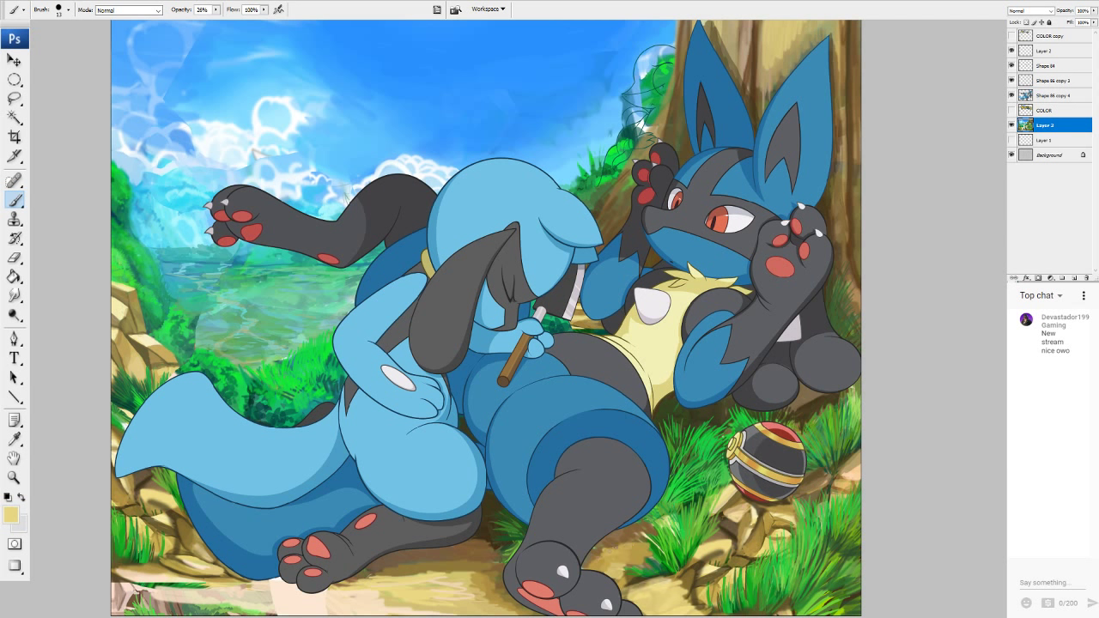
mouse_move(610, 558)
mouse_down()
mouse_move(627, 556)
mouse_move(628, 541)
mouse_move(598, 547)
mouse_up()
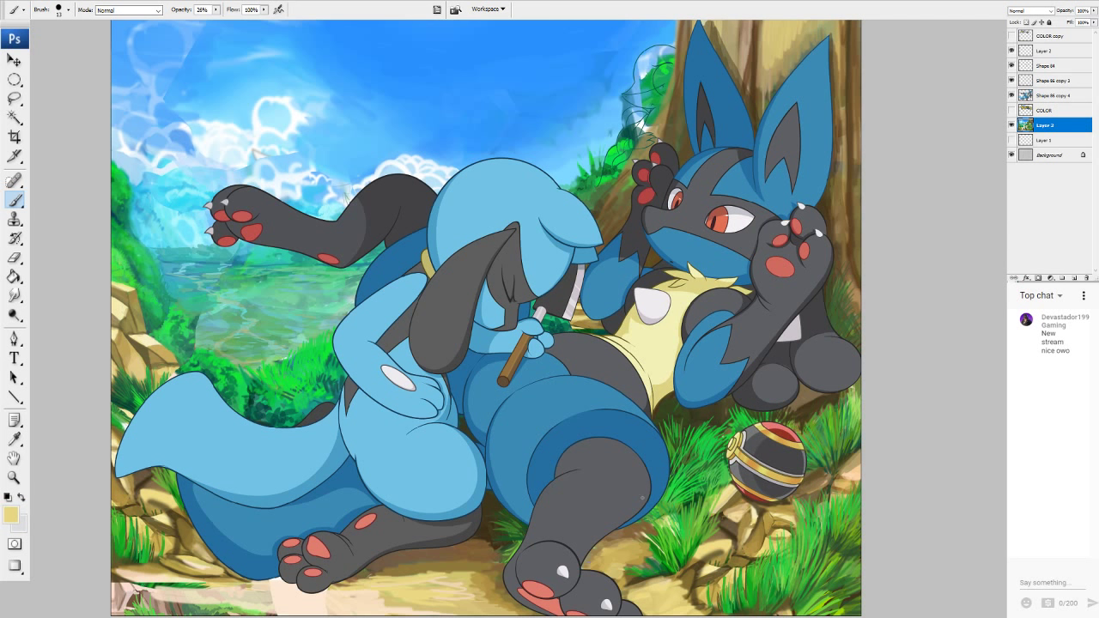
Paint bright green grass blades in the painting's lower left corner at 90% brush opacity, sampling greens from the grass.
alt+click(671, 550)
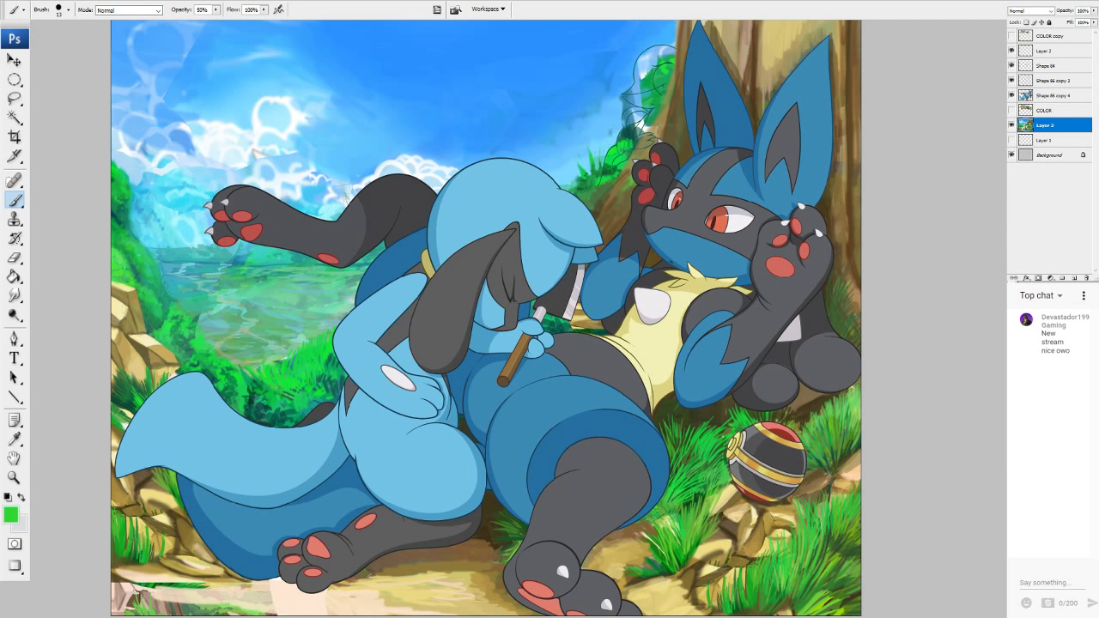
drag(237, 21, 239, 21)
mouse_move(112, 568)
mouse_down()
mouse_move(126, 540)
mouse_move(138, 556)
mouse_move(126, 579)
mouse_move(154, 581)
mouse_move(146, 583)
mouse_up()
drag(125, 600, 158, 590)
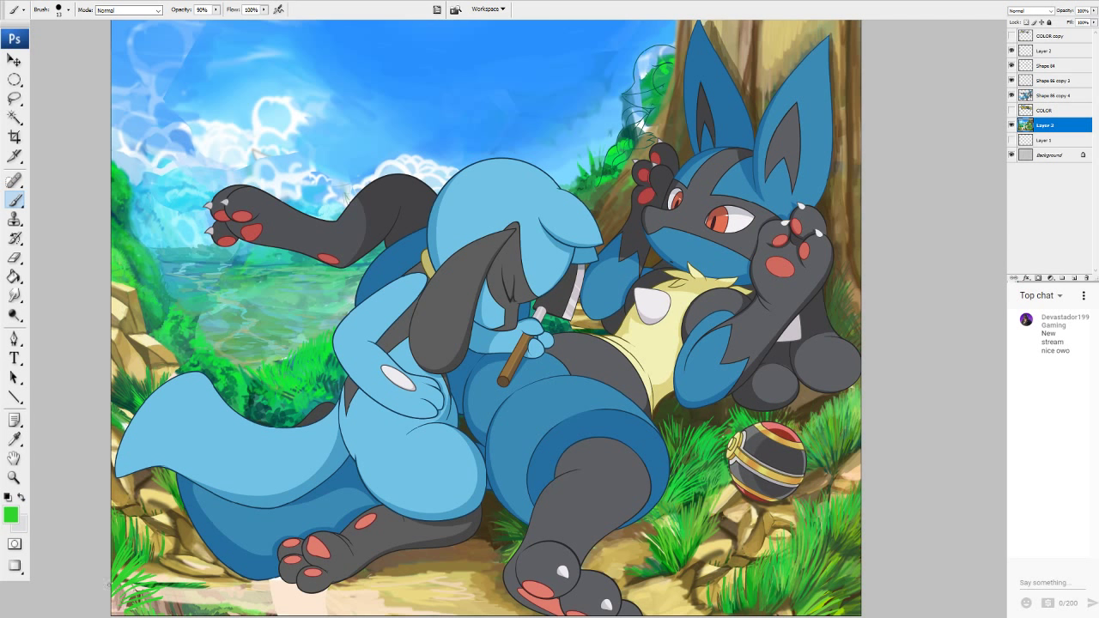
drag(110, 565, 115, 534)
drag(113, 605, 139, 587)
alt+click(153, 585)
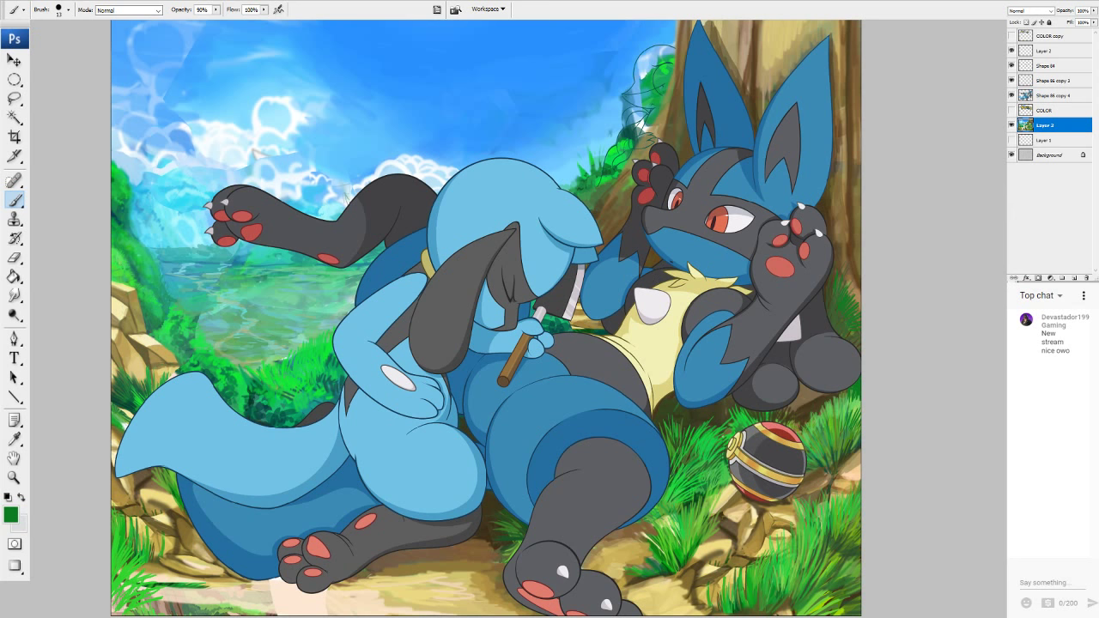
Sample teal green from the foliage and paint strokes on the distant bush just left of the tree trunk.
scroll(484, 315, up, 4)
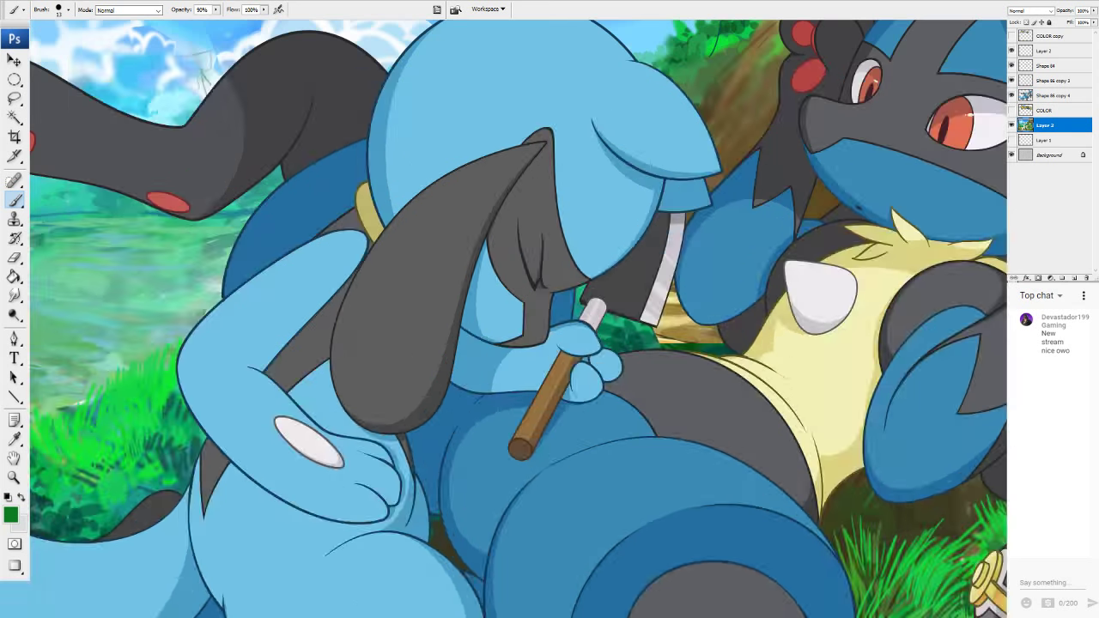
scroll(483, 315, down, 7)
scroll(483, 315, up, 3)
key(ctrl+plus)
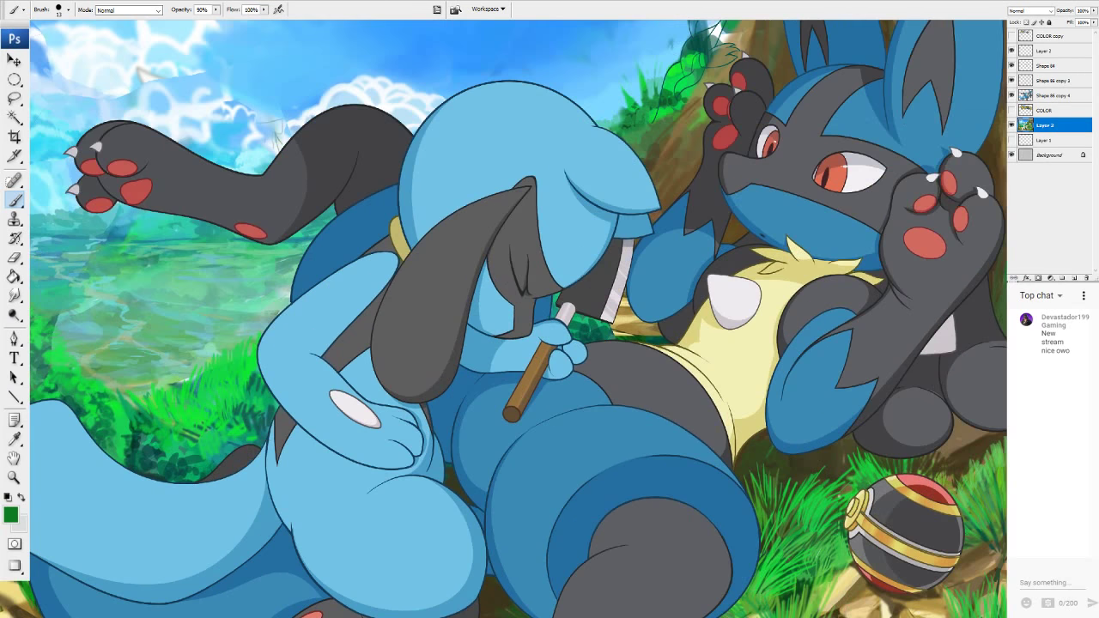
mouse_move(515, 318)
mouse_down()
mouse_move(481, 442)
mouse_move(560, 333)
mouse_move(552, 178)
mouse_move(506, 296)
mouse_move(477, 456)
mouse_up()
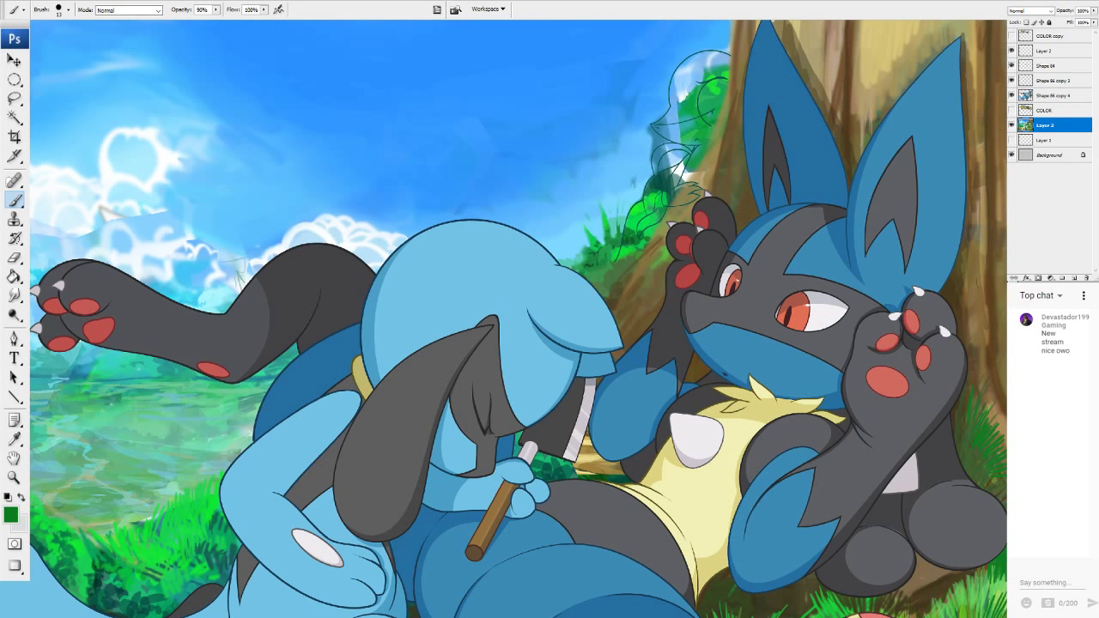
key(ctrl+0)
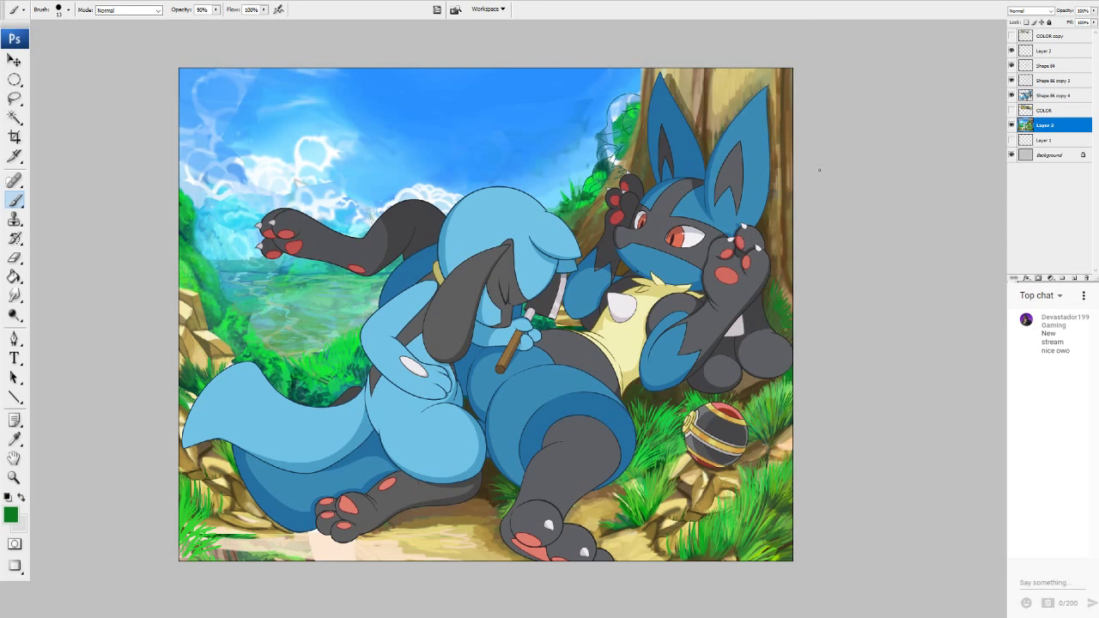
key(ctrl+plus)
key(ctrl+plus)
key(ctrl+plus)
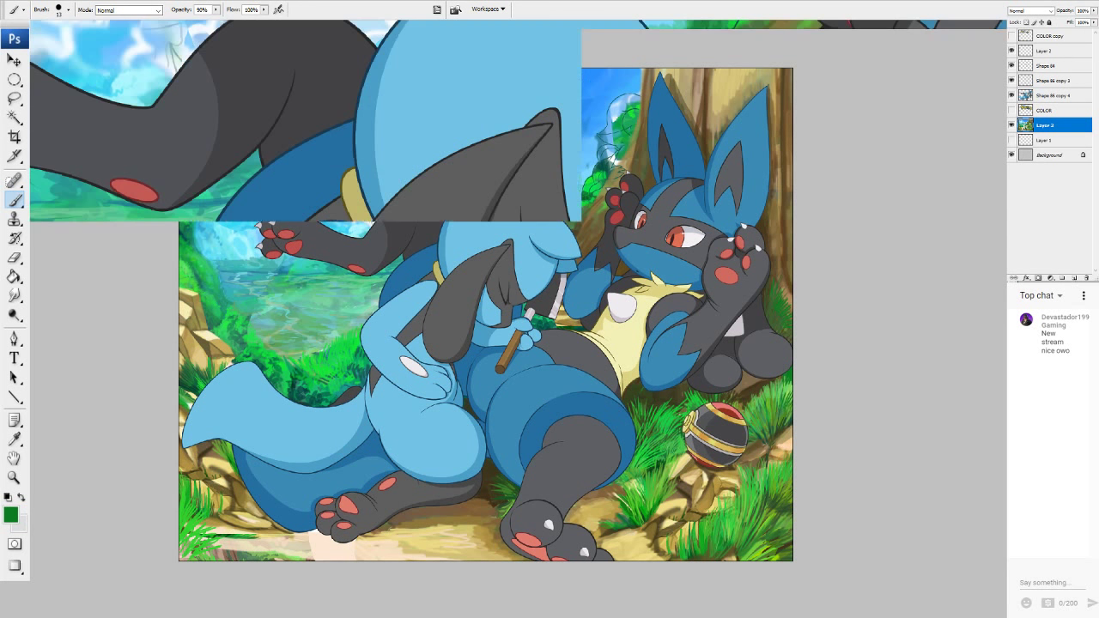
key(ctrl+minus)
drag(519, 386, 480, 246)
scroll(504, 319, up, 5)
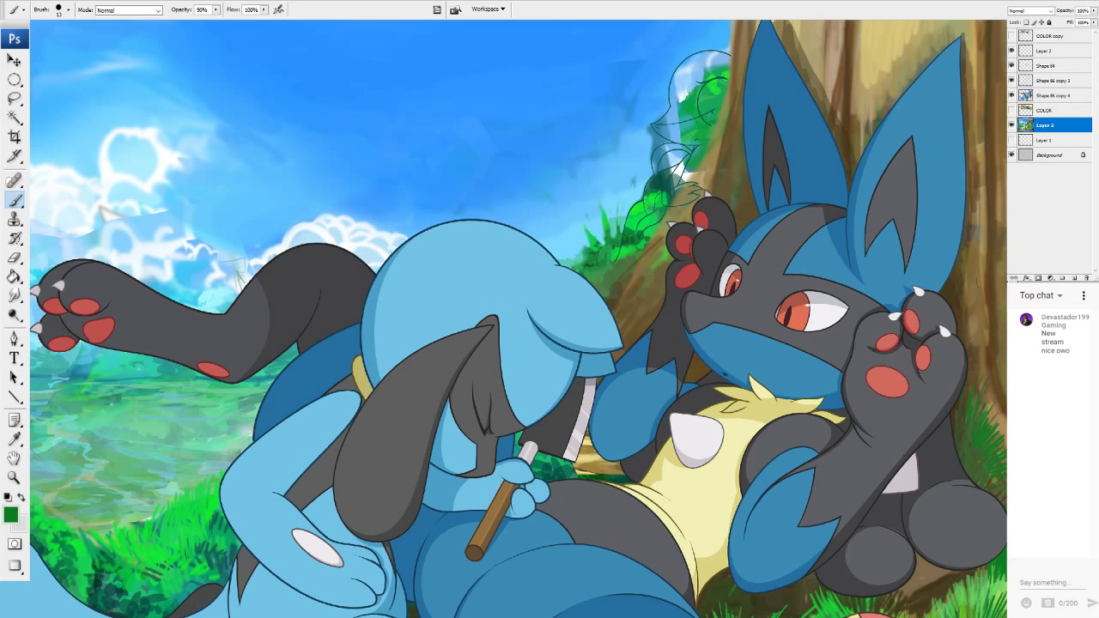
alt+click(665, 186)
drag(614, 224, 603, 238)
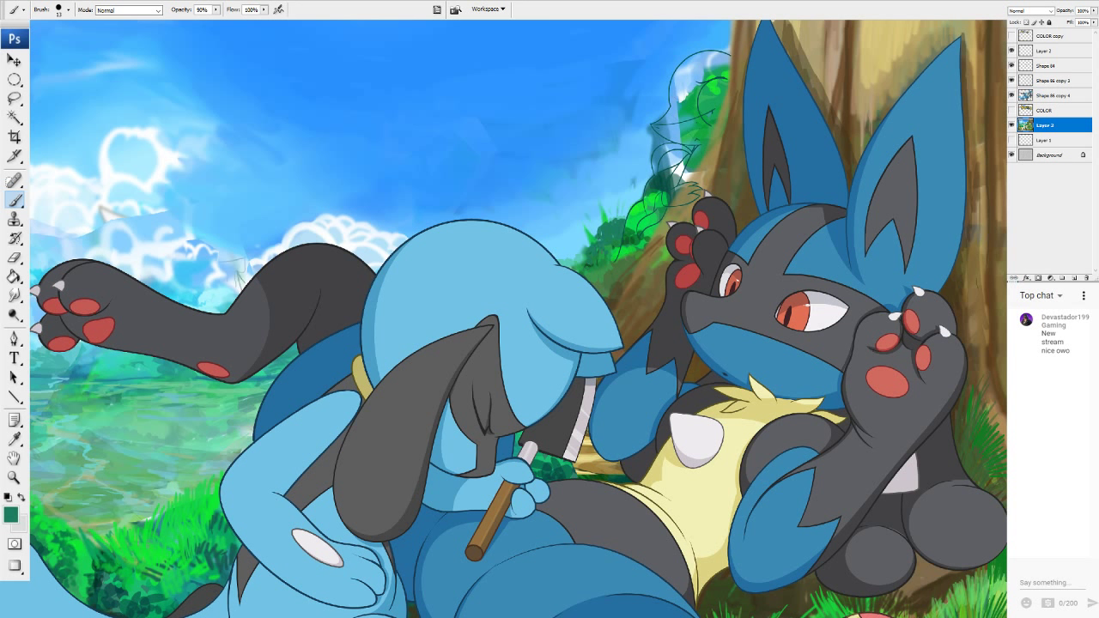
Sample white from the clouds and create a new layer directly above the painted background.
alt+click(390, 232)
alt+click(369, 230)
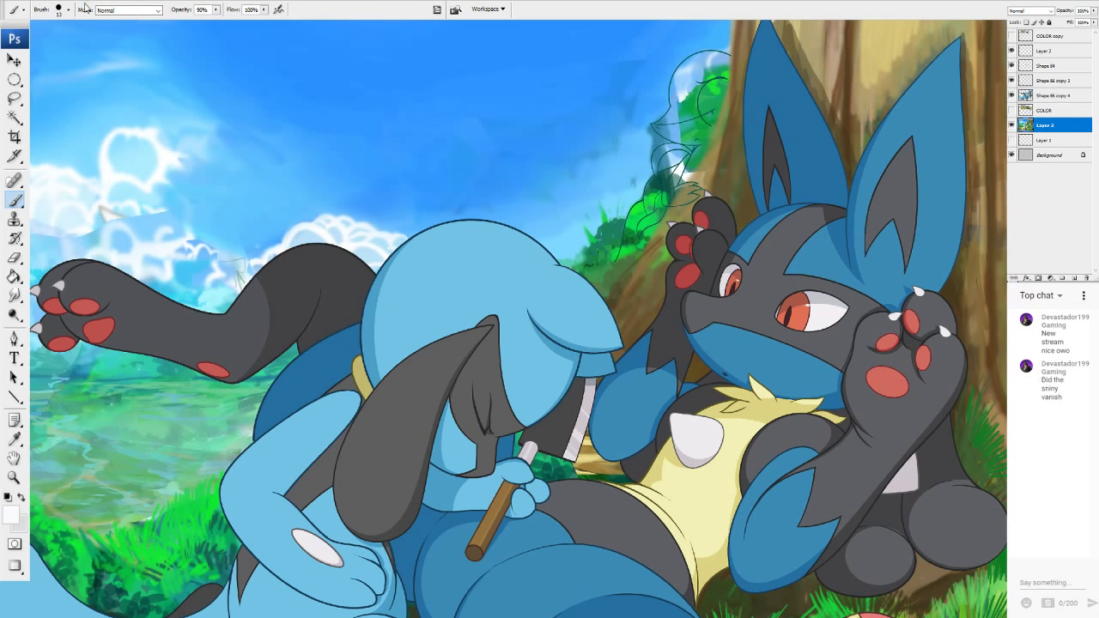
key(ctrl+shift+n)
click(674, 126)
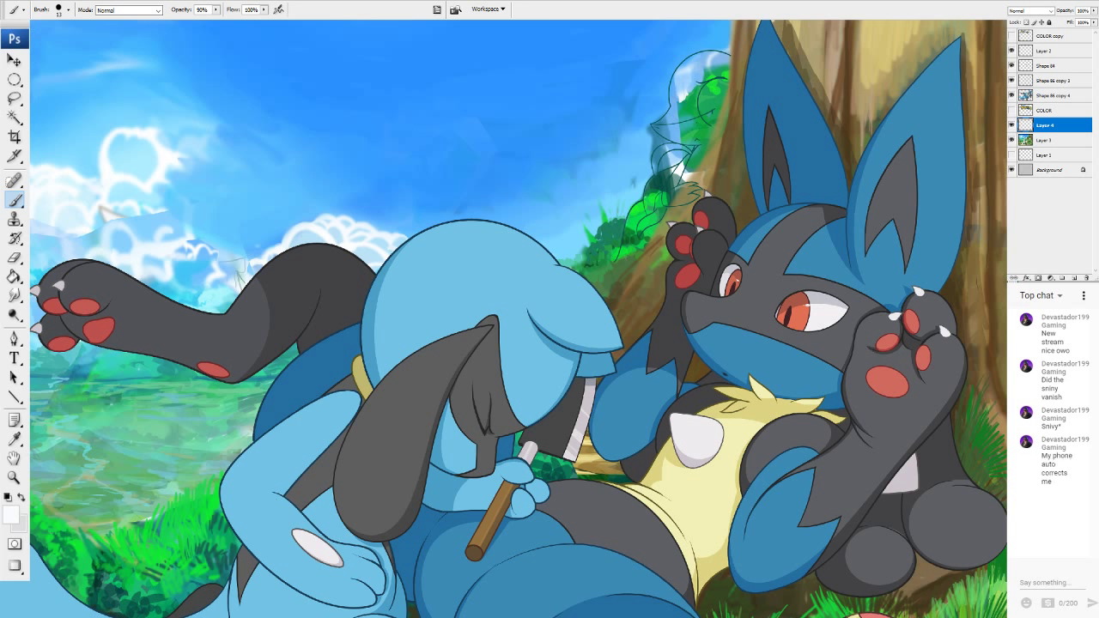
Paint sampled light blue and cyan haze over the distant bush beside the trunk, and switch to the Smudge tool.
alt+click(680, 94)
mouse_move(601, 224)
mouse_down()
mouse_move(622, 216)
mouse_move(587, 251)
mouse_move(560, 258)
mouse_move(580, 263)
mouse_move(607, 243)
mouse_up()
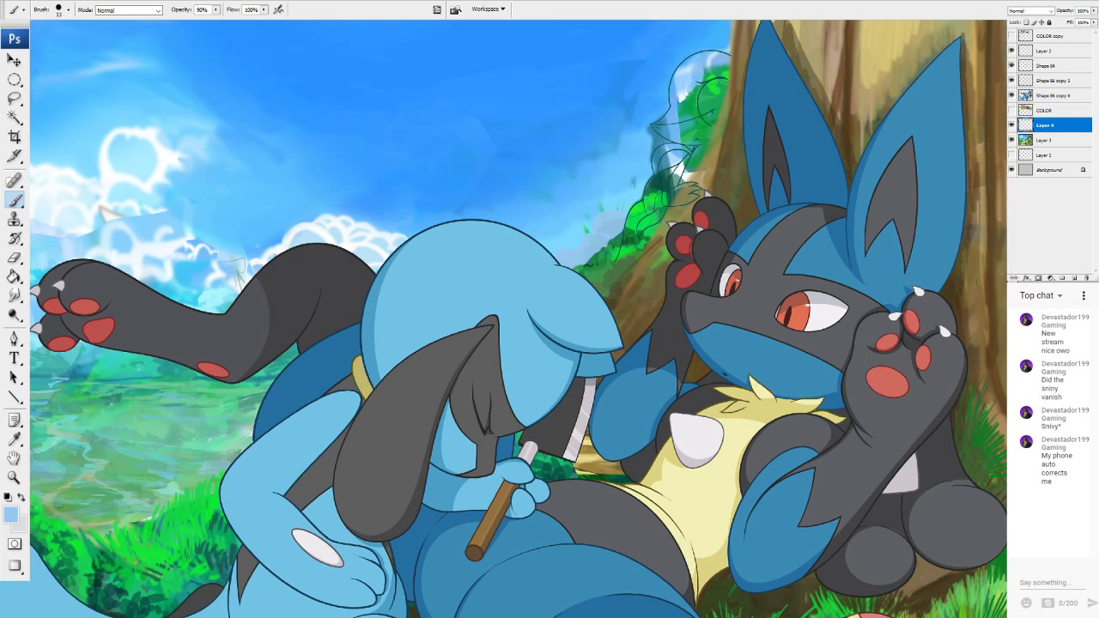
alt+click(586, 244)
alt+click(589, 242)
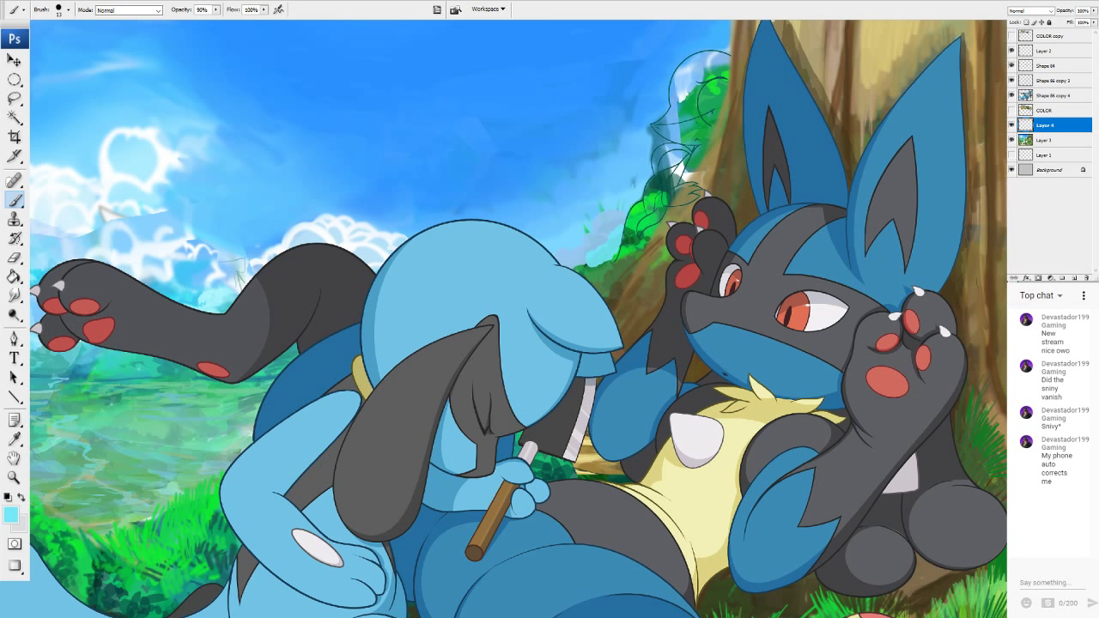
click(15, 295)
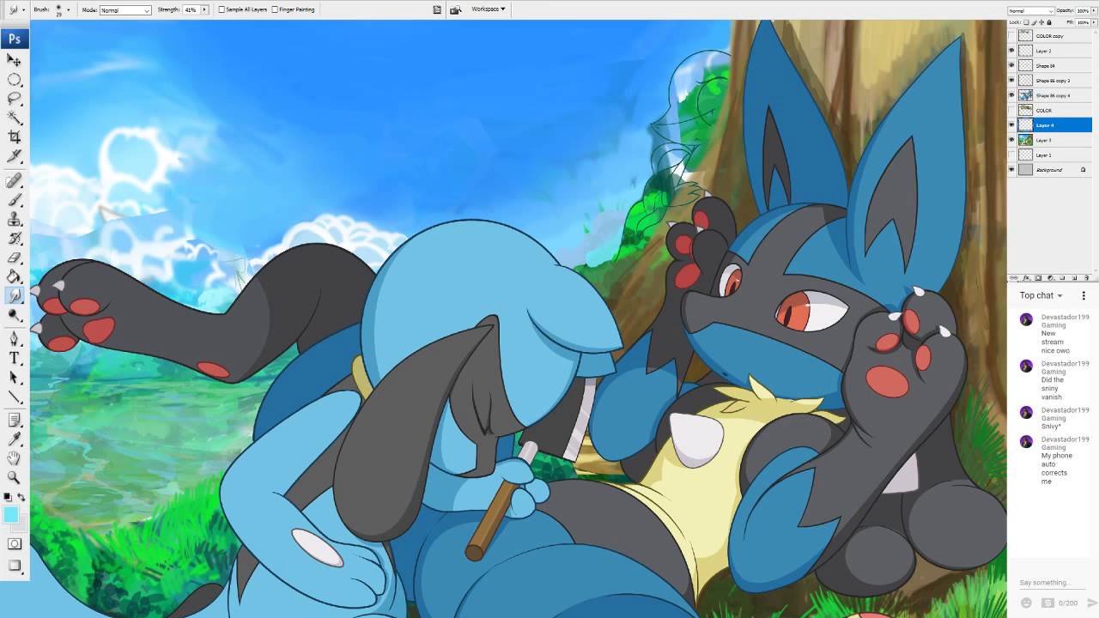
In the other open document, set the foreground color to light blue b0d9f4, and return to the outdoor painting.
key(ctrl+Tab)
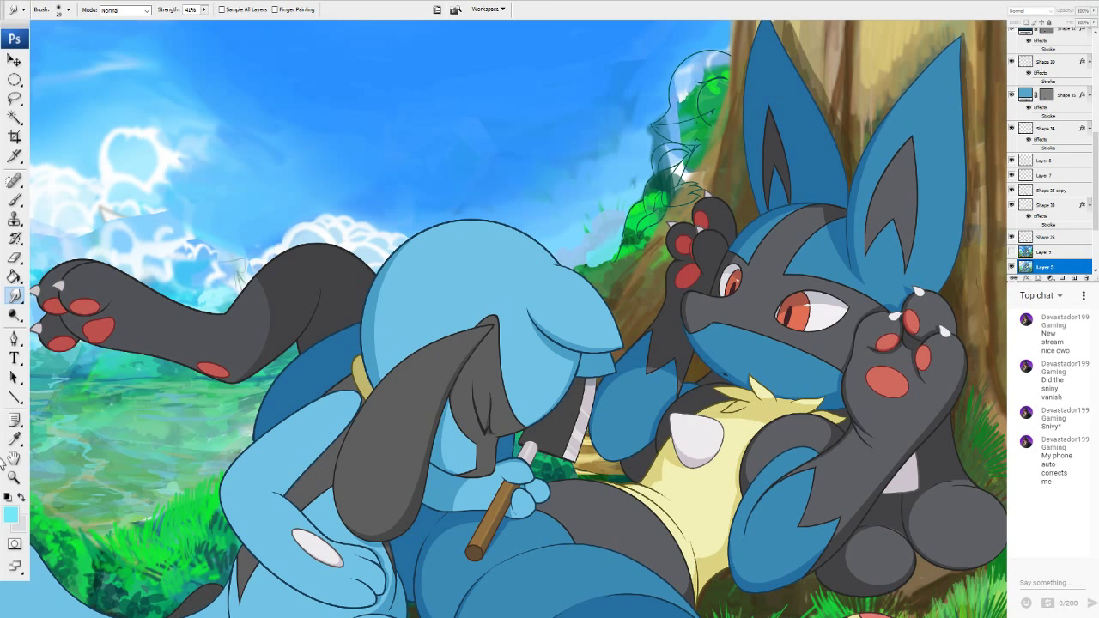
click(12, 517)
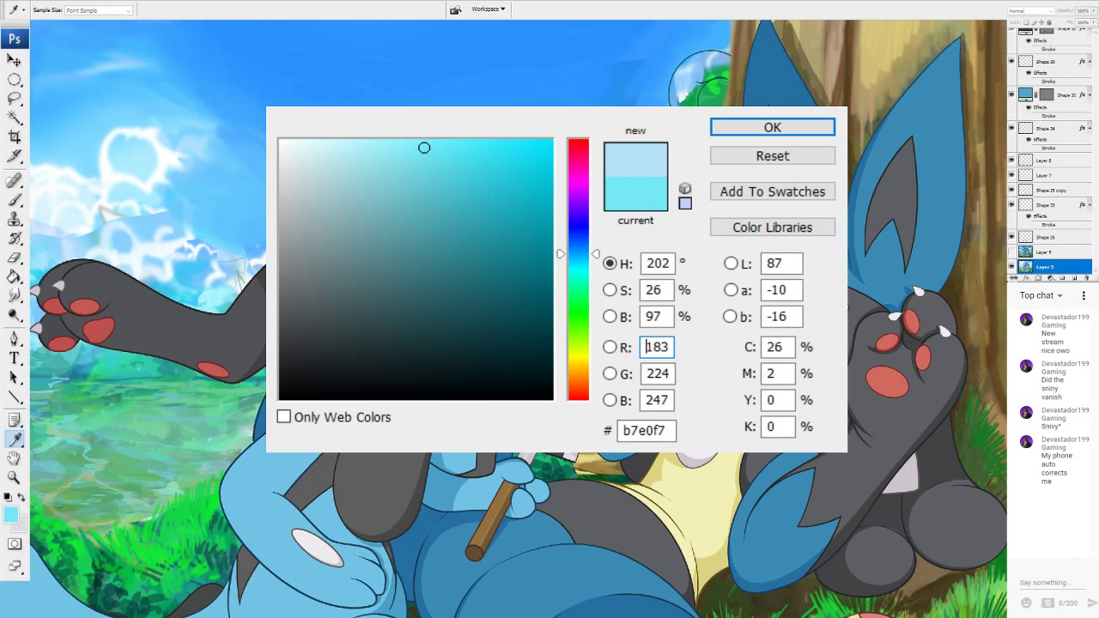
drag(350, 148, 355, 151)
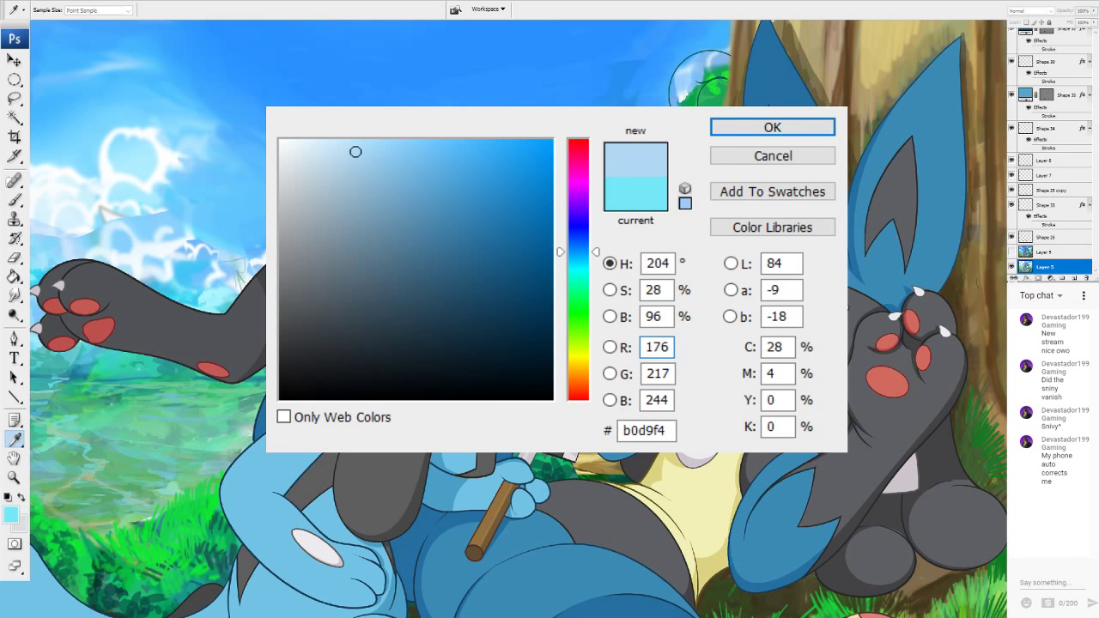
click(752, 129)
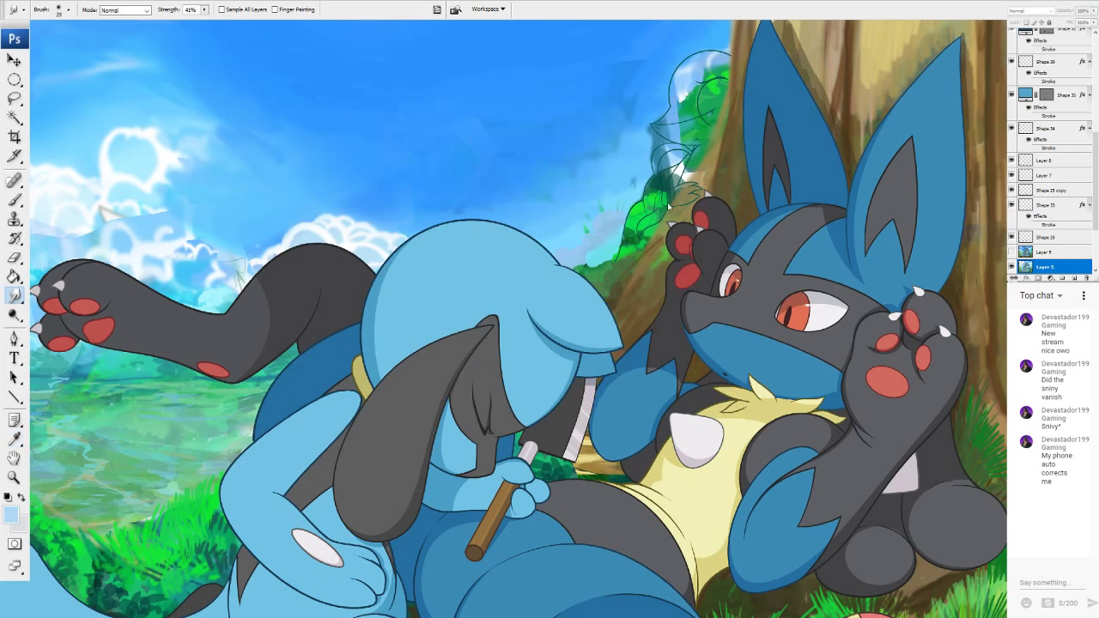
key(alt+bracketleft)
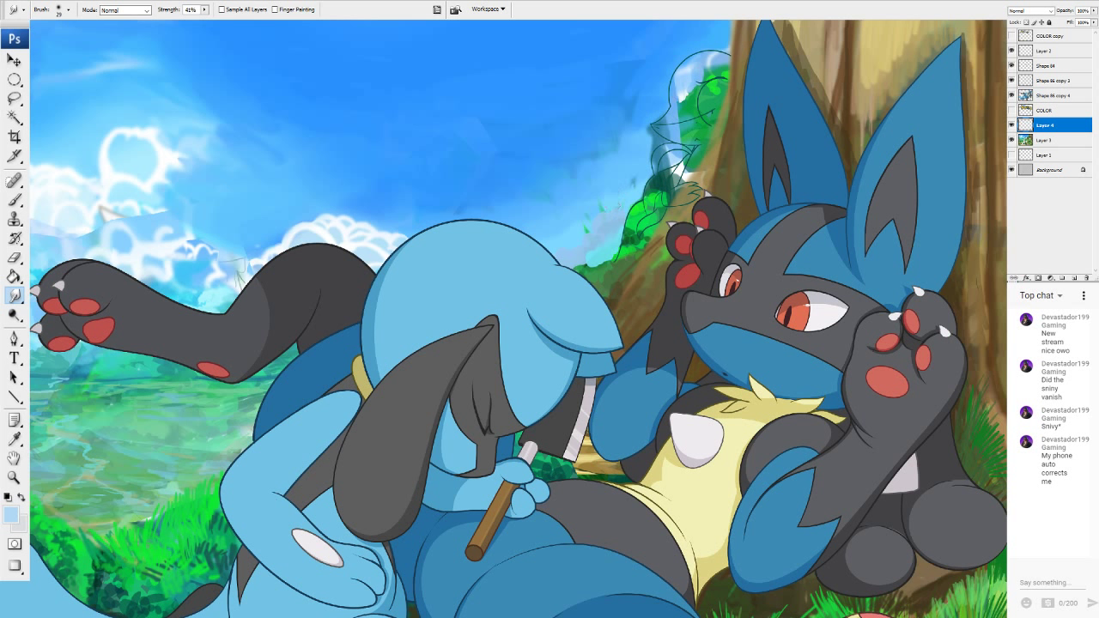
Paint a pale blue puffy cloud behind the distant bush beside the tree trunk with the Brush at 90% opacity.
click(13, 199)
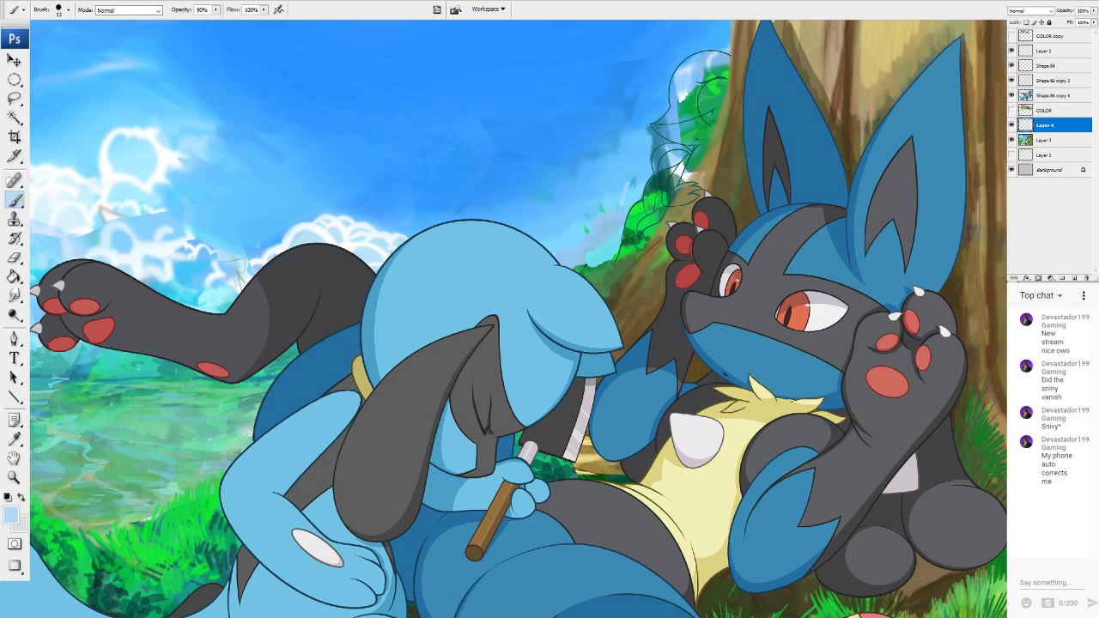
mouse_move(631, 186)
mouse_down()
mouse_move(619, 213)
mouse_move(646, 178)
mouse_move(618, 207)
mouse_move(592, 219)
mouse_move(594, 210)
mouse_move(594, 221)
mouse_move(606, 214)
mouse_move(592, 214)
mouse_move(588, 233)
mouse_move(601, 242)
mouse_move(610, 223)
mouse_move(616, 231)
mouse_move(572, 249)
mouse_up()
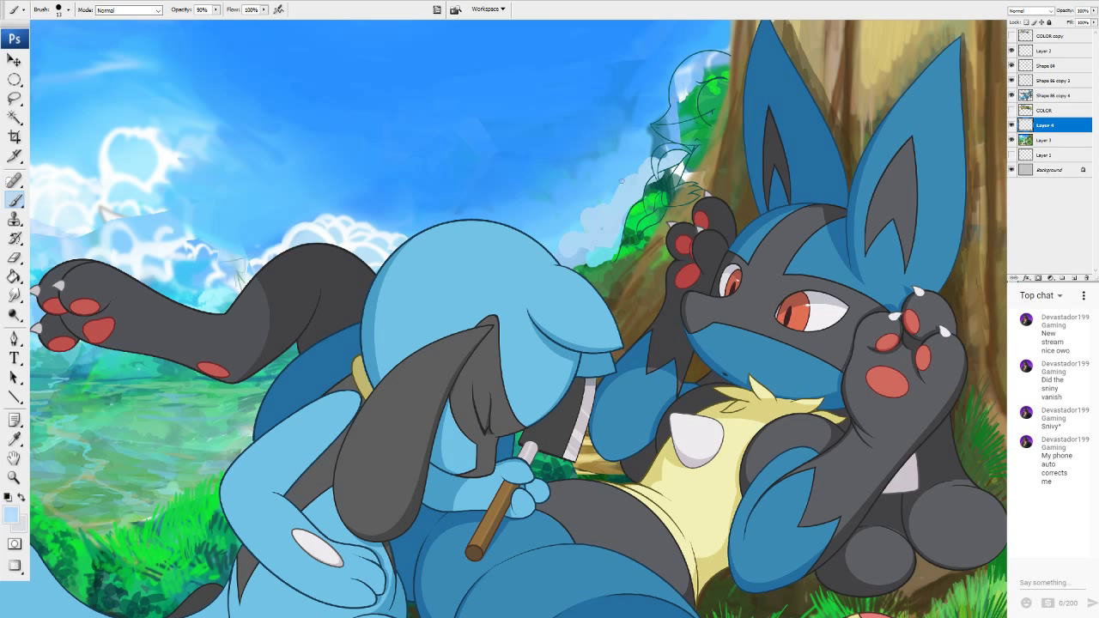
drag(629, 179, 616, 190)
click(626, 183)
Paint pale blue haze strokes along the horizon and mountain edge around the raised leg and paw.
drag(625, 184, 702, 185)
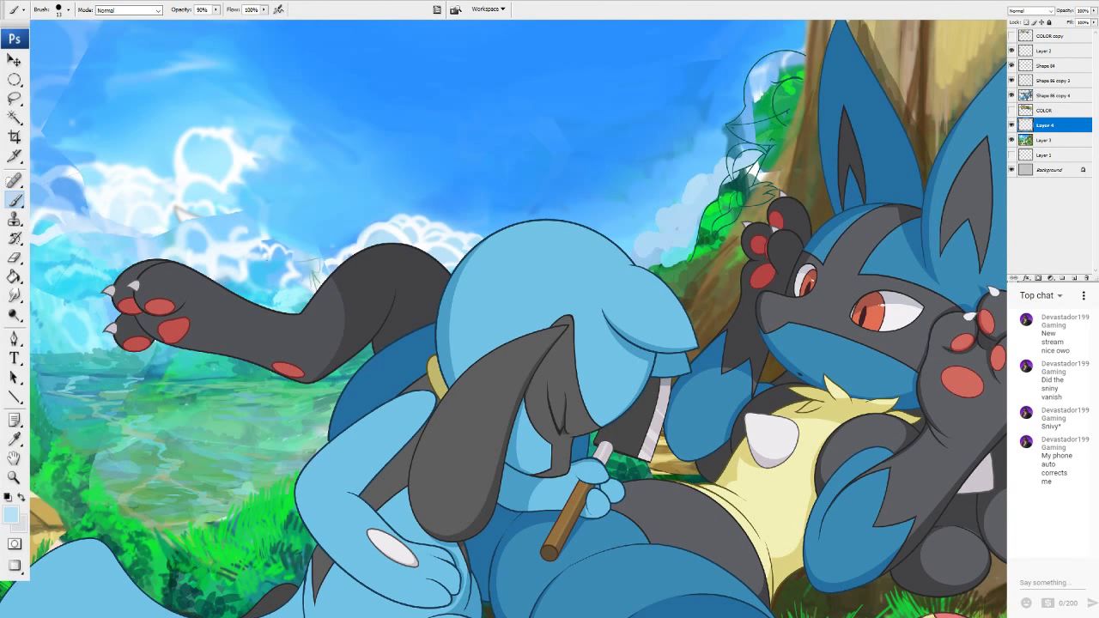
mouse_move(245, 283)
mouse_down()
mouse_move(273, 302)
mouse_move(293, 290)
mouse_move(302, 305)
mouse_move(318, 294)
mouse_up()
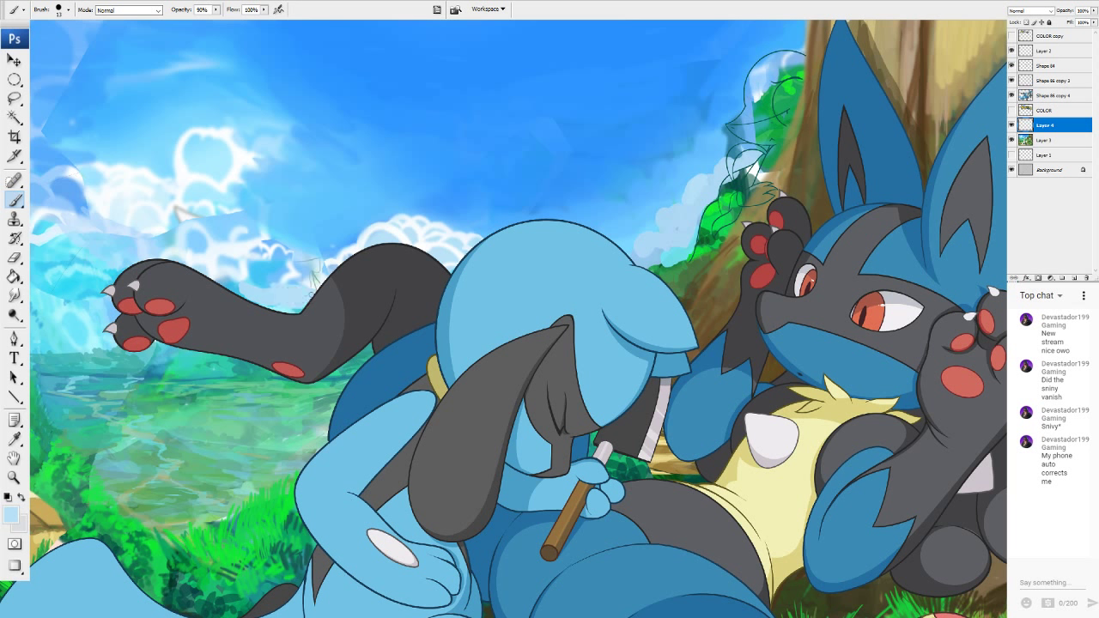
mouse_move(241, 292)
mouse_down()
mouse_move(225, 286)
mouse_move(244, 285)
mouse_up()
drag(166, 345, 174, 348)
drag(98, 252, 109, 268)
Paint shaded ridges on the distant mountain in blues and cyans sampled from it, reducing the brush opacity to 43%.
alt+click(53, 243)
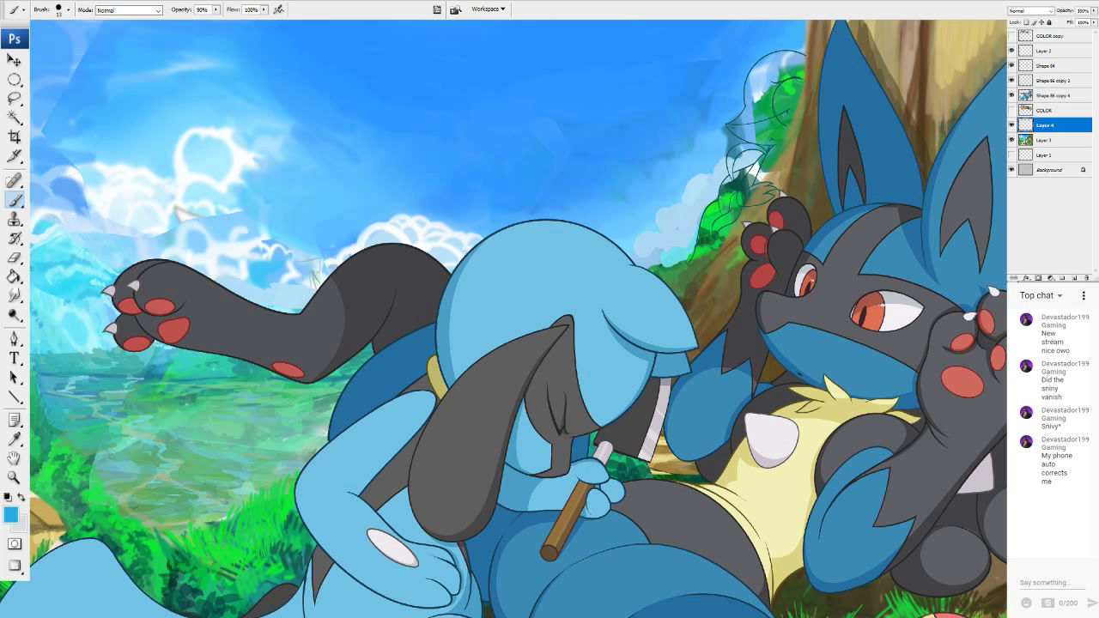
drag(31, 269, 49, 287)
alt+click(39, 251)
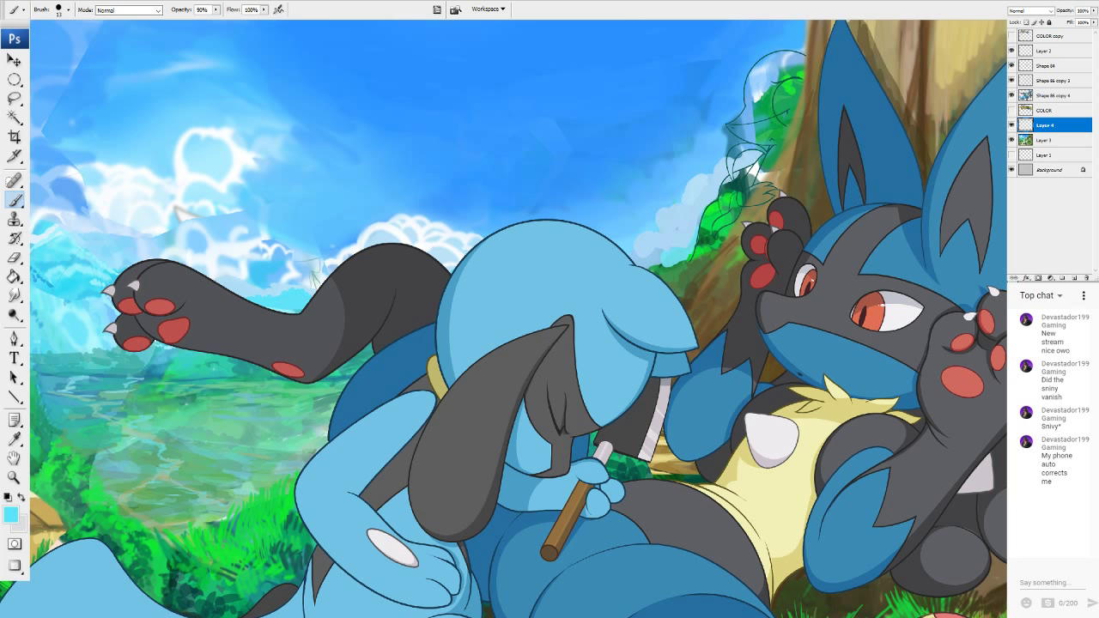
alt+click(69, 225)
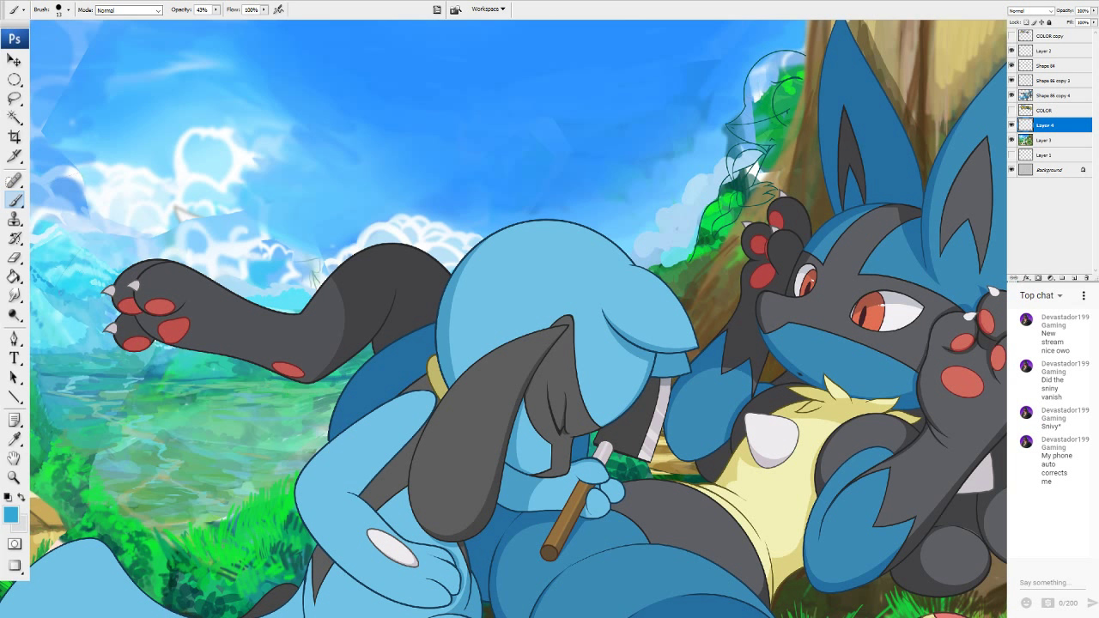
alt+click(64, 267)
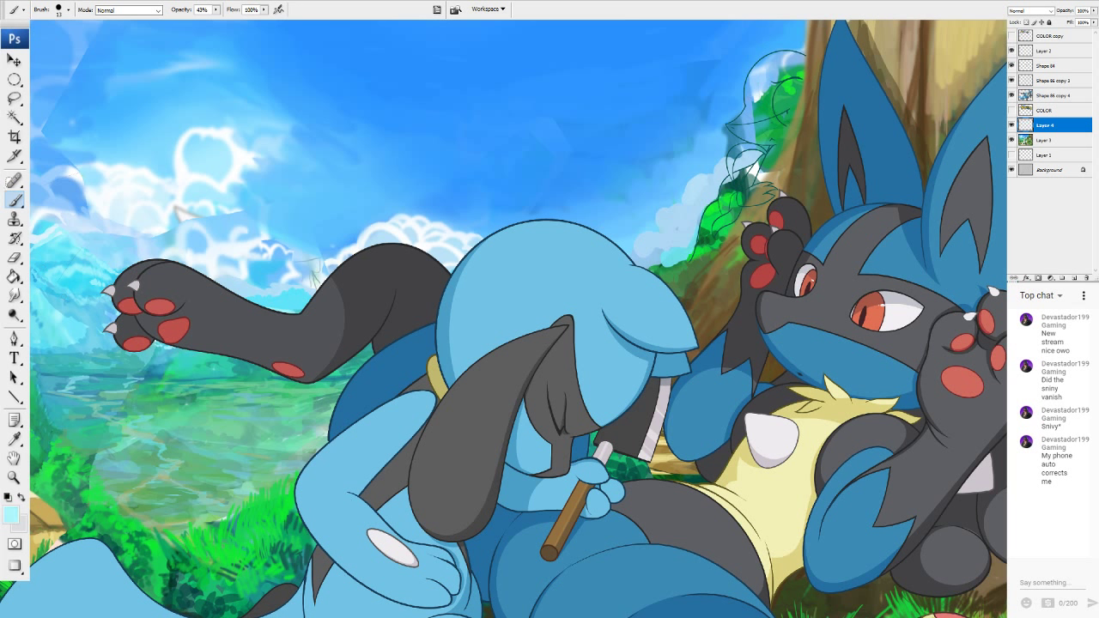
drag(41, 290, 64, 307)
Blend more sampled light blue and cyan tones into the distant mountain's slopes at 43% brush opacity.
alt+click(57, 296)
alt+click(59, 227)
alt+click(56, 228)
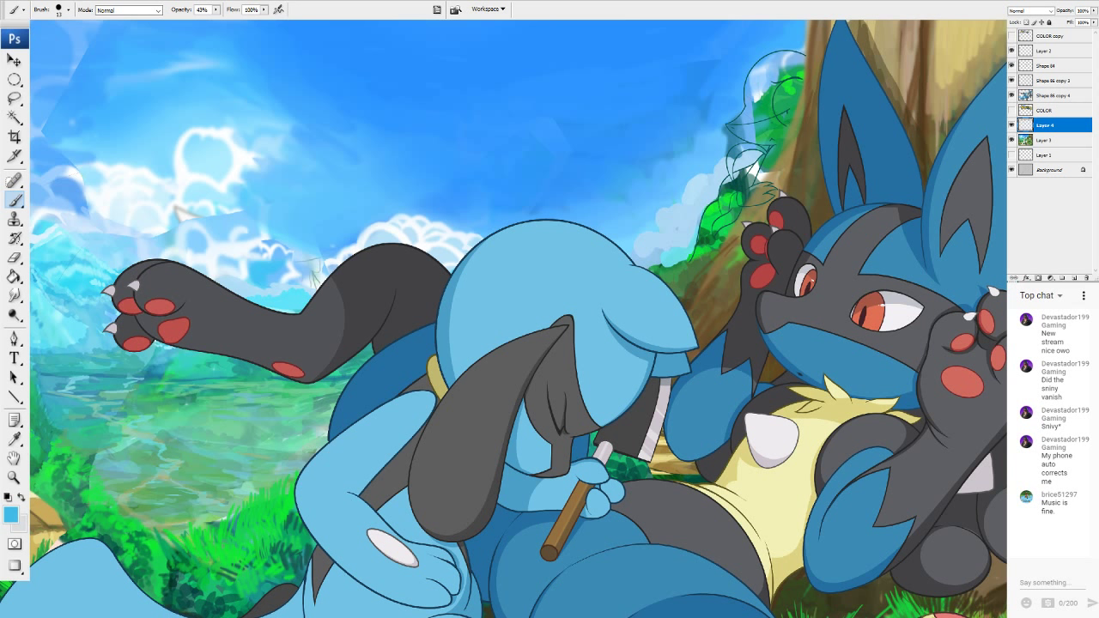
alt+click(36, 287)
scroll(519, 319, down, 5)
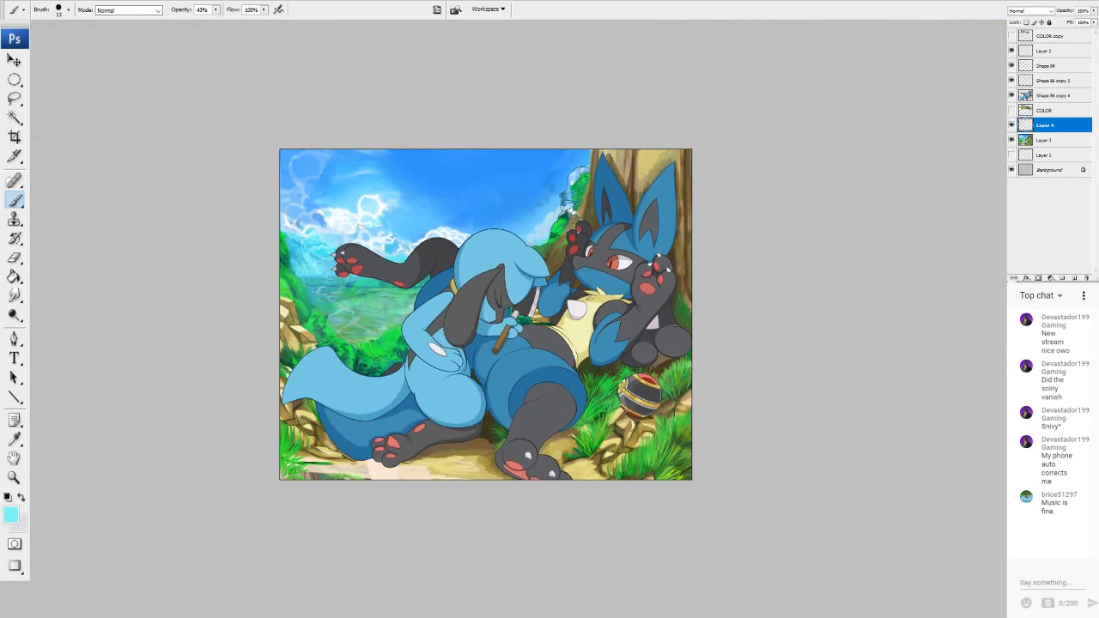
scroll(518, 320, up, 4)
scroll(485, 315, up, 2)
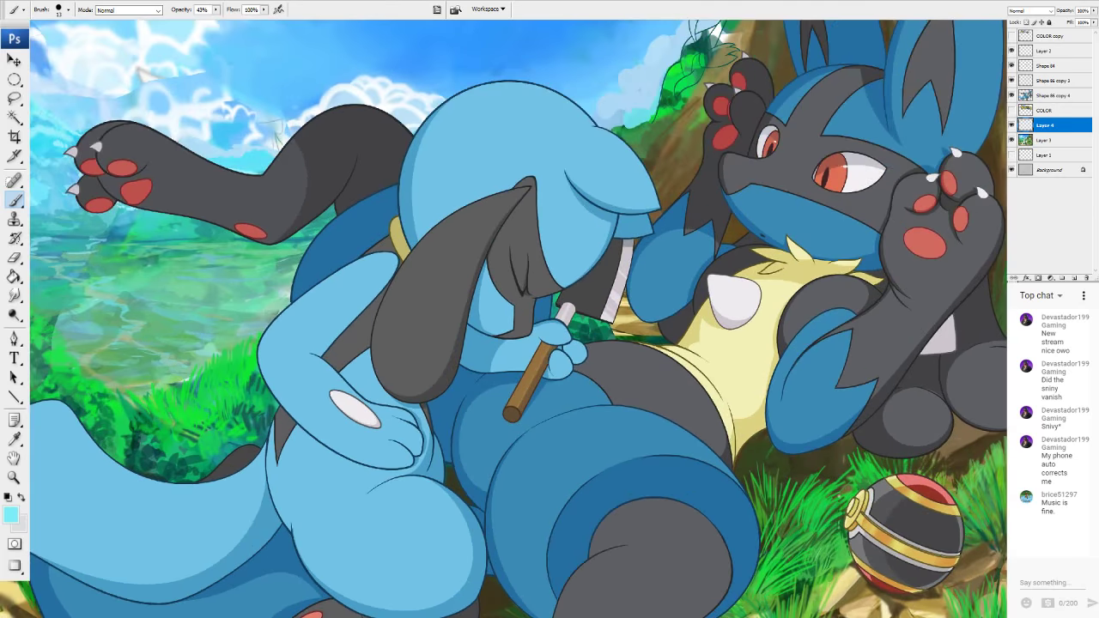
drag(485, 292, 523, 431)
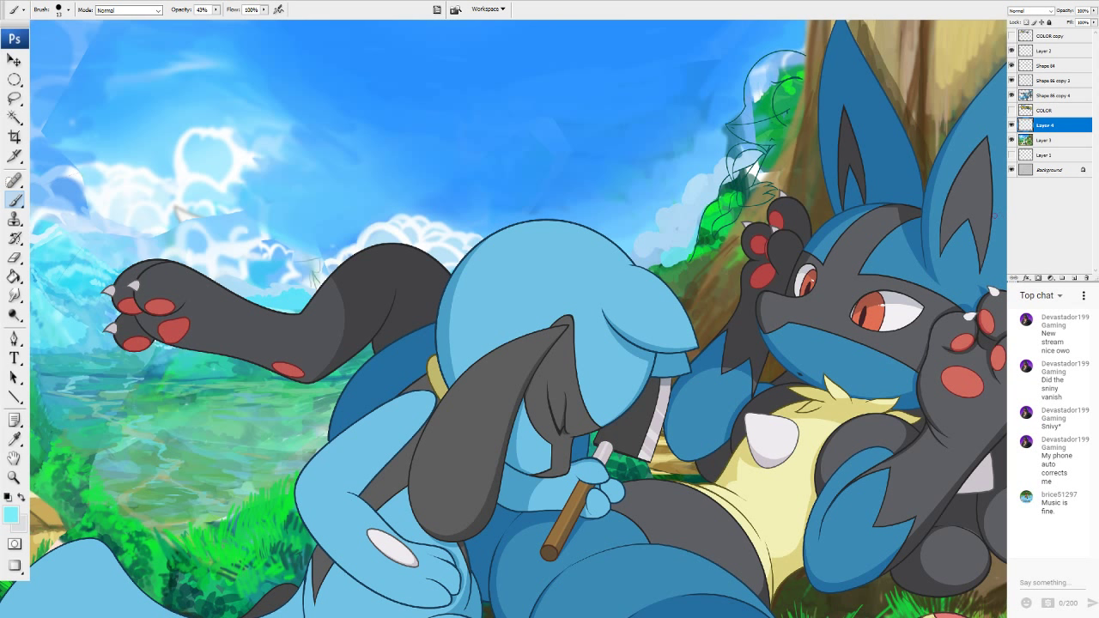
Pick a more saturated cyan based on the mountain's color and paint the mountain's peak at 70% brush opacity.
alt+click(48, 235)
alt+click(60, 235)
alt+click(48, 224)
click(12, 514)
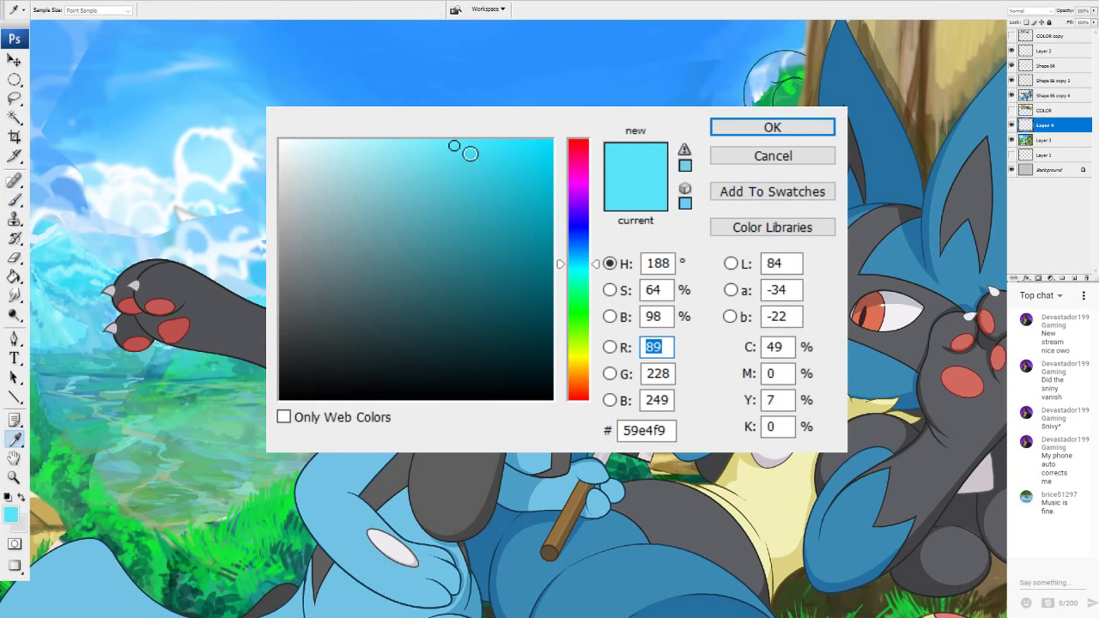
click(481, 140)
click(802, 120)
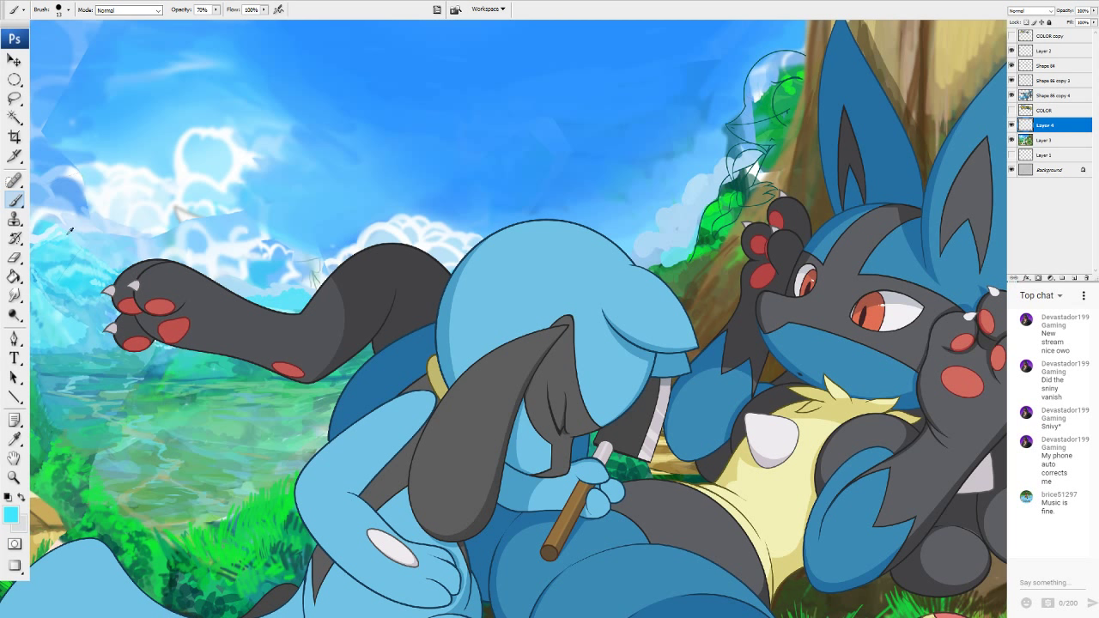
drag(64, 232, 57, 235)
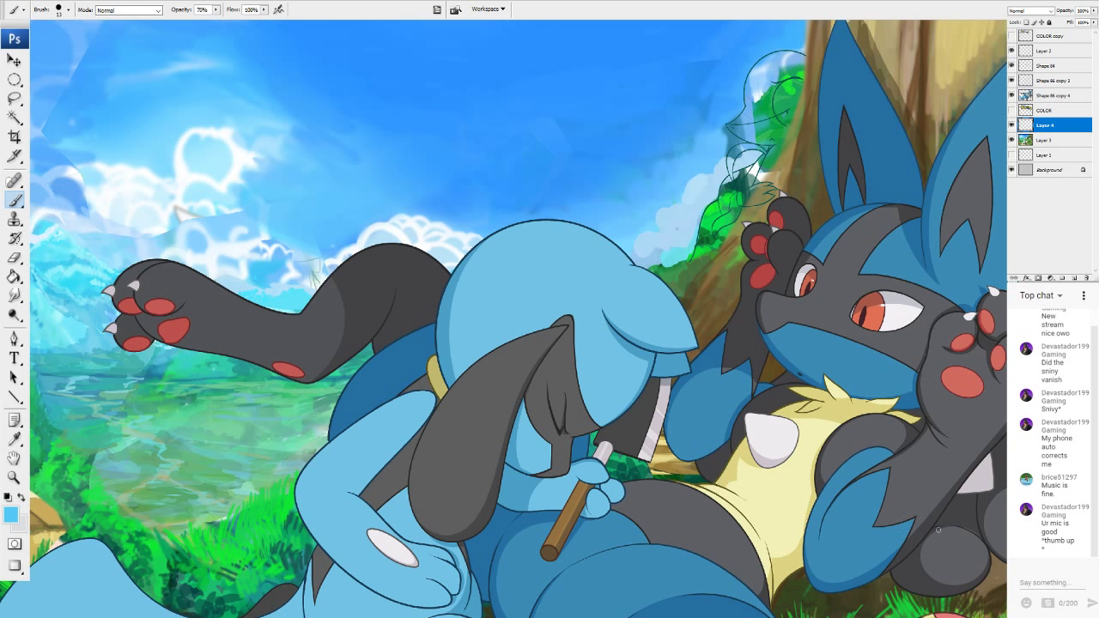
Sample light blue from the horizon sky and brush faint horizontal strokes at 28% opacity across the water below the raised leg.
alt+click(273, 236)
drag(216, 10, 194, 20)
mouse_move(236, 356)
mouse_down()
mouse_move(246, 367)
mouse_move(234, 369)
mouse_move(254, 372)
mouse_move(139, 365)
mouse_up()
drag(172, 363, 98, 363)
drag(144, 365, 111, 368)
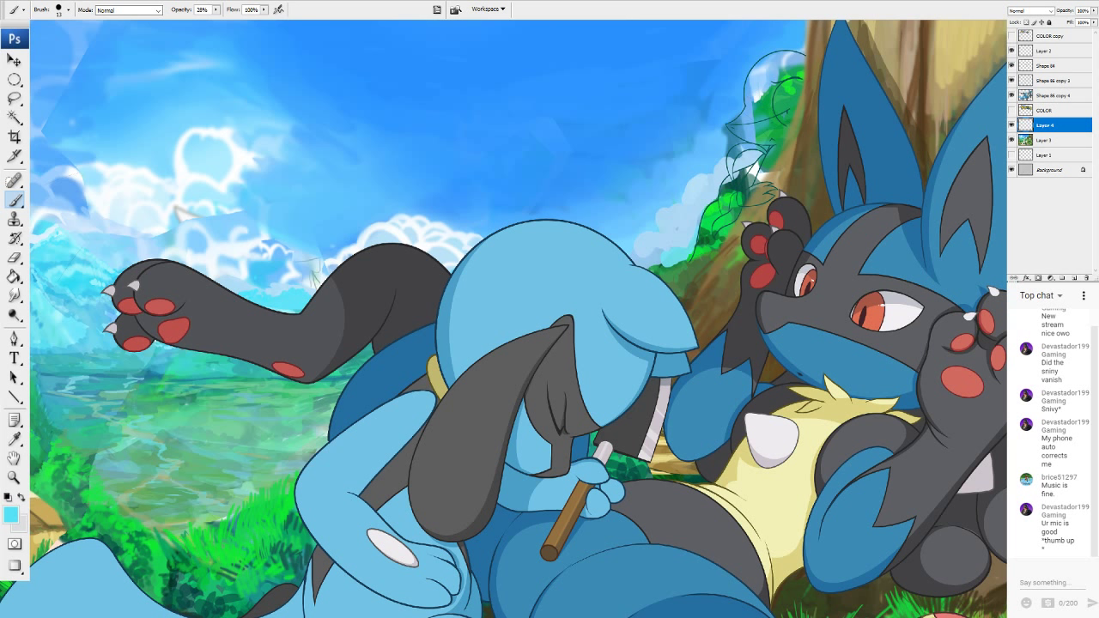
Try painting sampled sky blue beside the ring-shaped cloud with a size 54 brush at 62% and about 38% opacity.
alt+click(550, 176)
drag(217, 12, 241, 19)
click(68, 10)
drag(47, 42, 58, 41)
drag(214, 117, 250, 146)
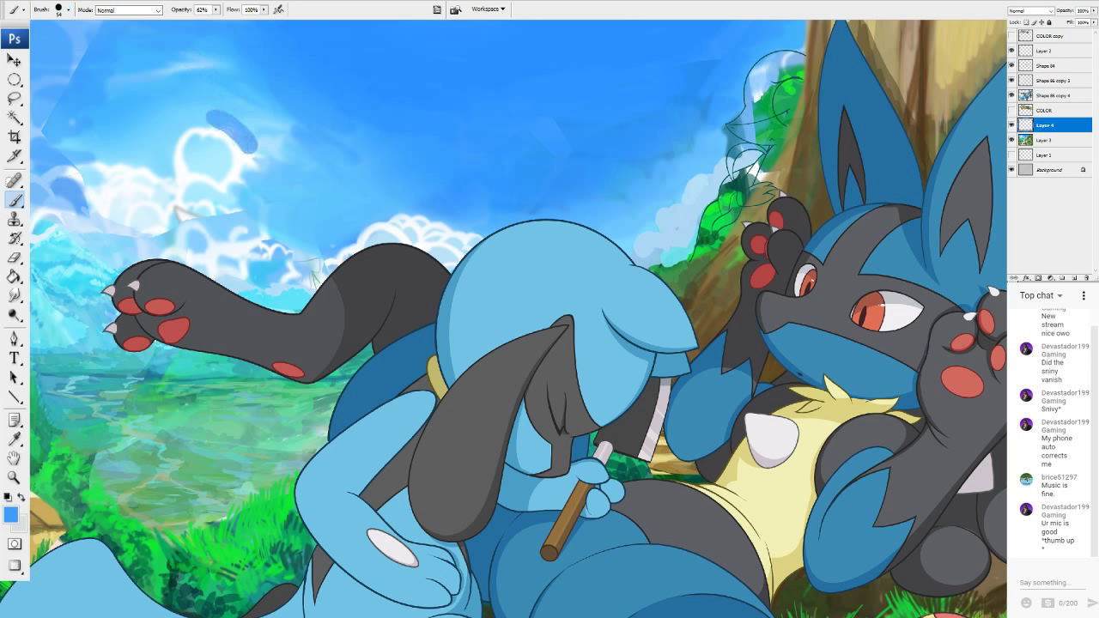
key(ctrl+z)
key(3)
key(8)
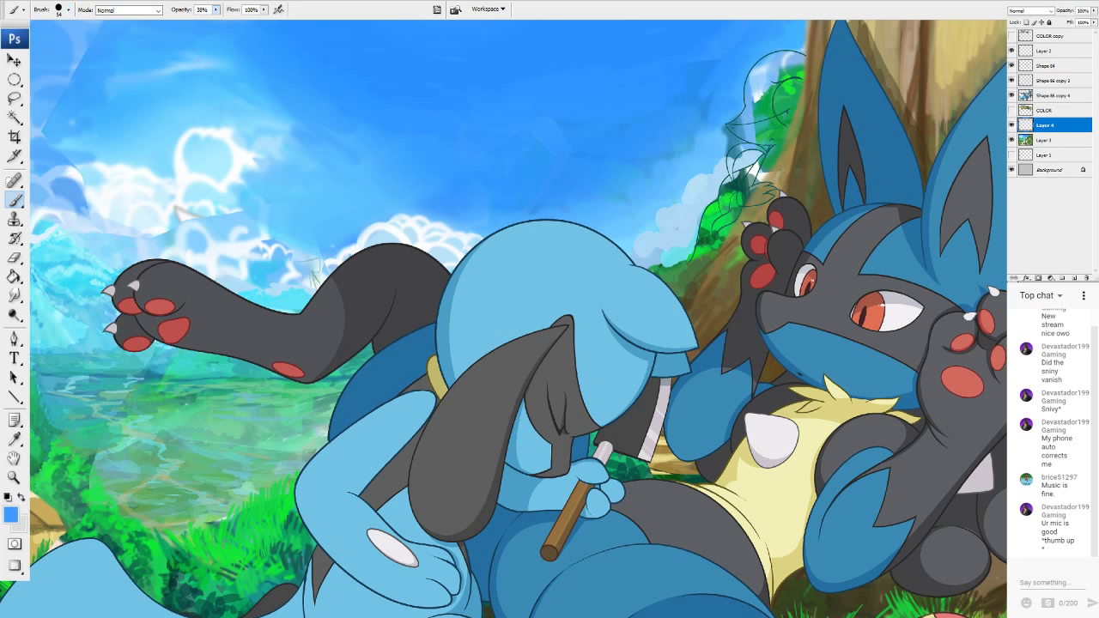
drag(209, 109, 248, 150)
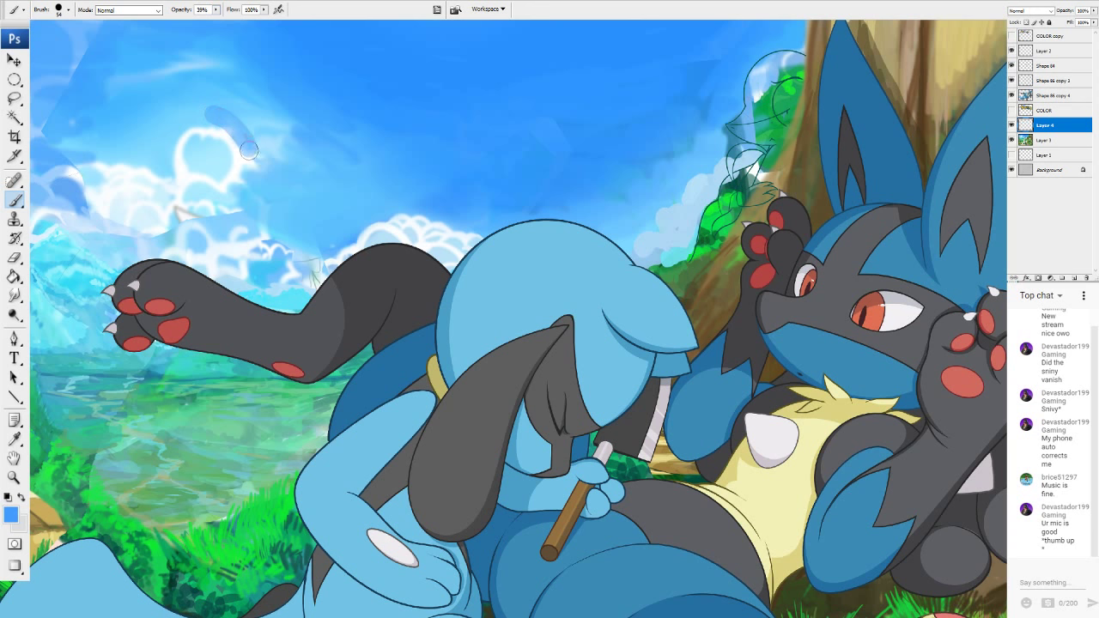
key(ctrl+z)
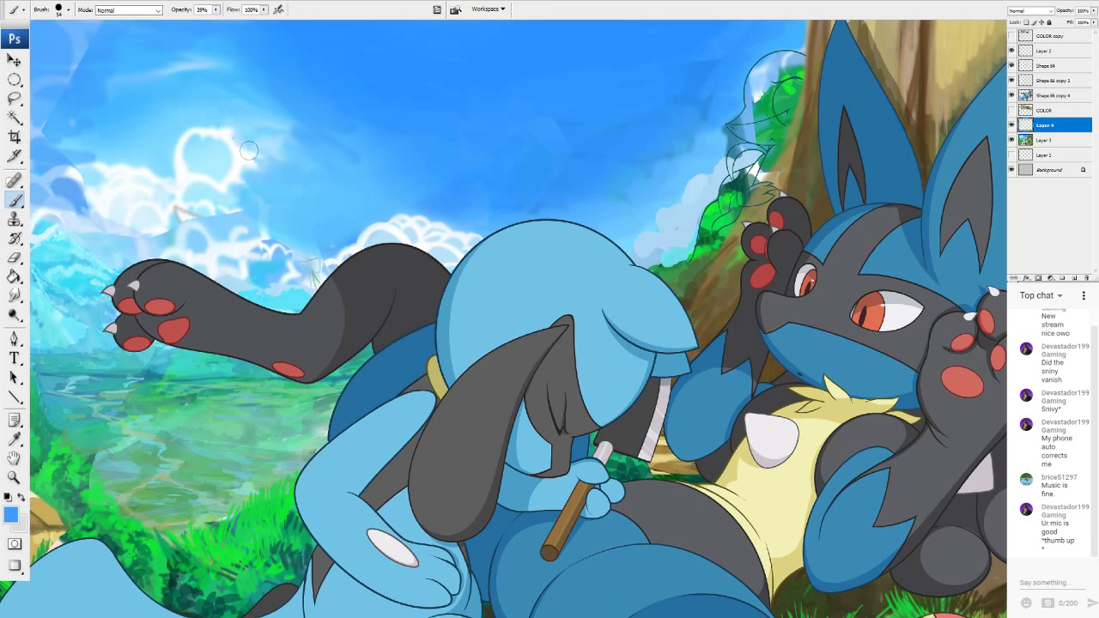
Paint a light blue glow across the sky beside the ring-shaped cloud with a soft 200-size brush at 33% opacity.
click(12, 513)
click(234, 128)
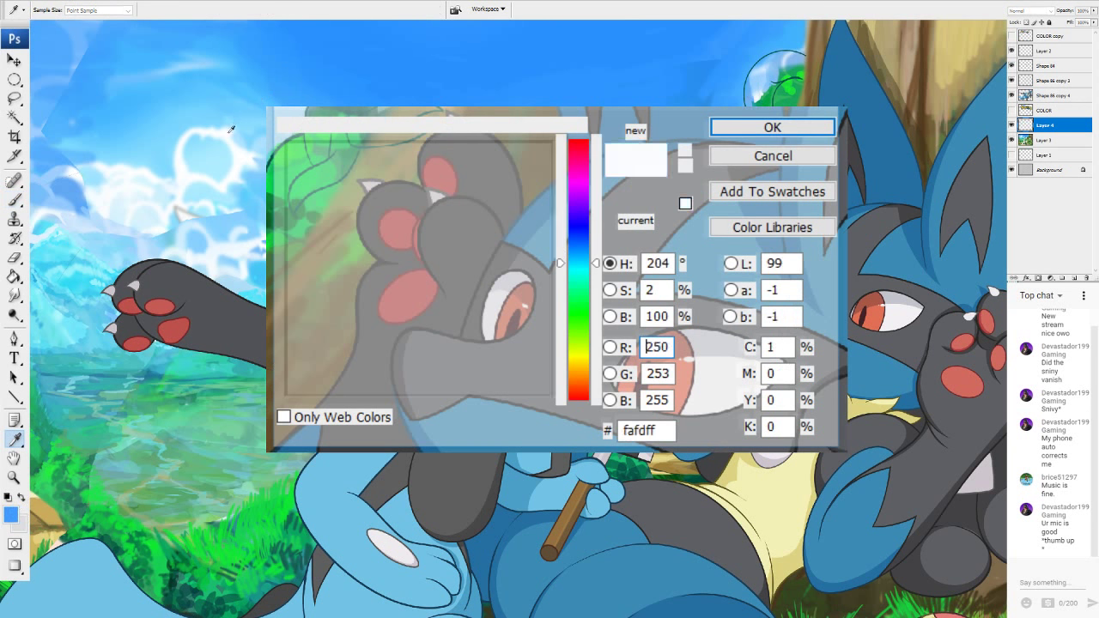
click(234, 124)
click(772, 127)
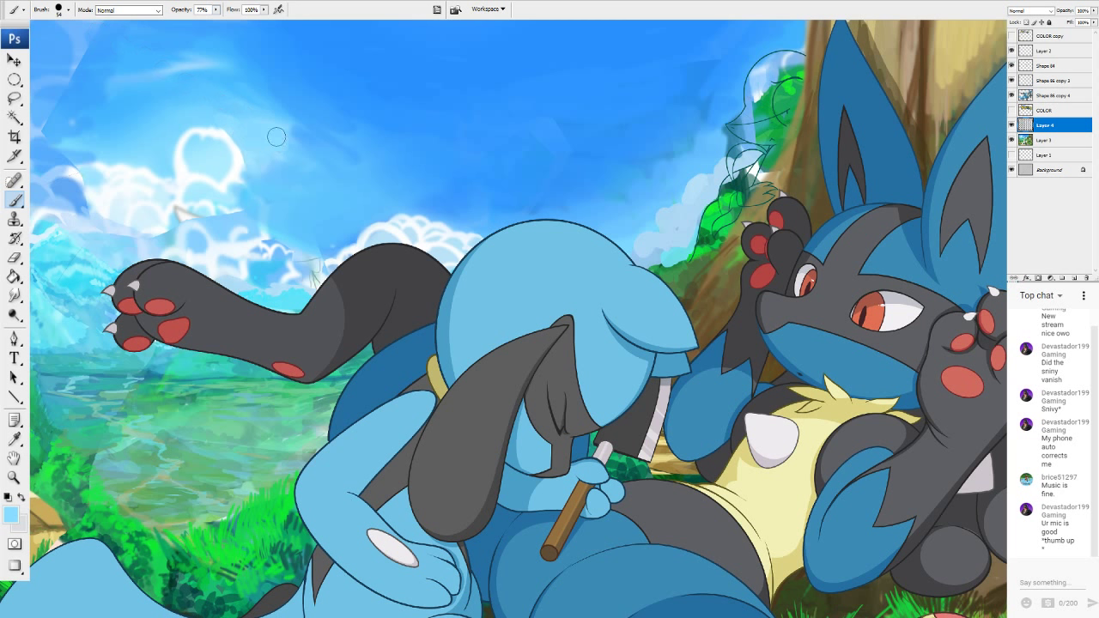
key(3)
key(3)
click(103, 112)
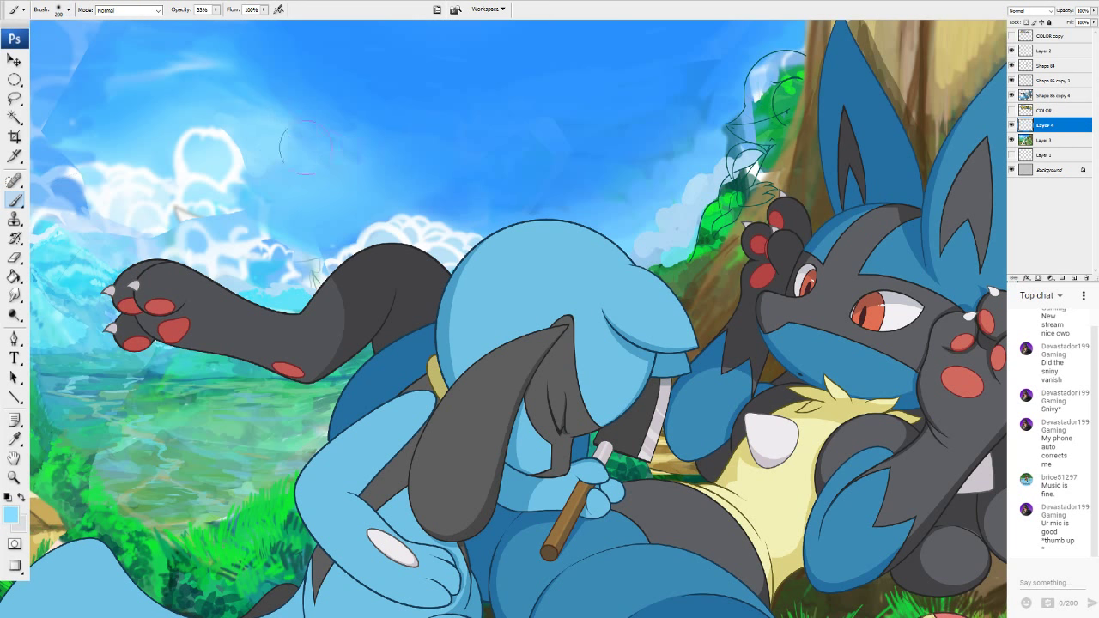
mouse_move(305, 147)
mouse_down()
mouse_move(282, 110)
mouse_move(374, 148)
mouse_move(269, 116)
mouse_move(398, 163)
mouse_move(298, 173)
mouse_up()
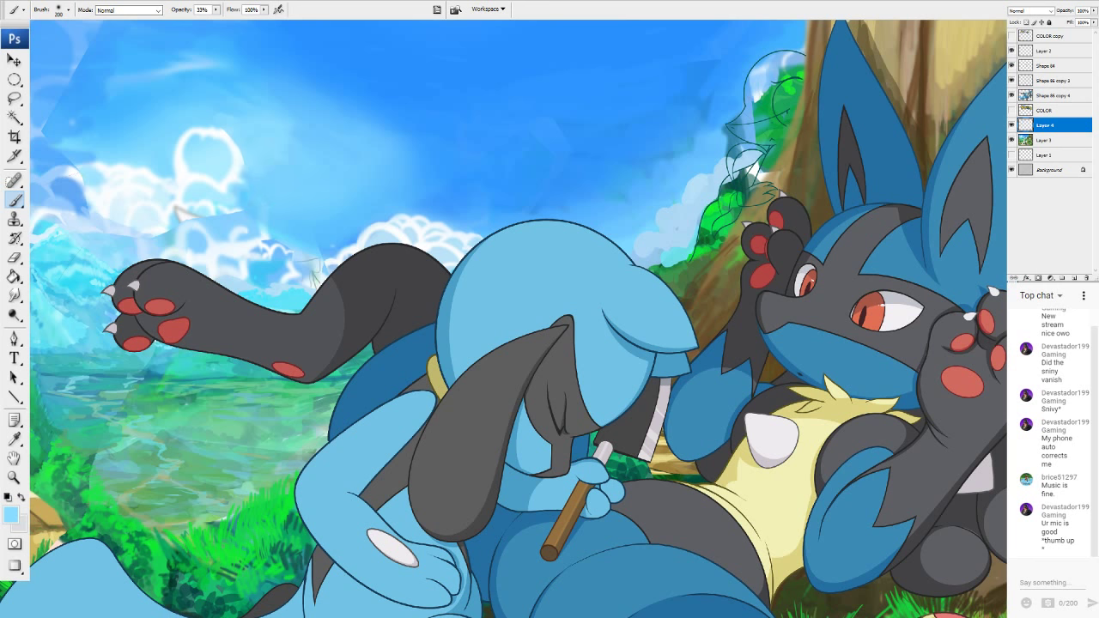
drag(891, 149, 815, 149)
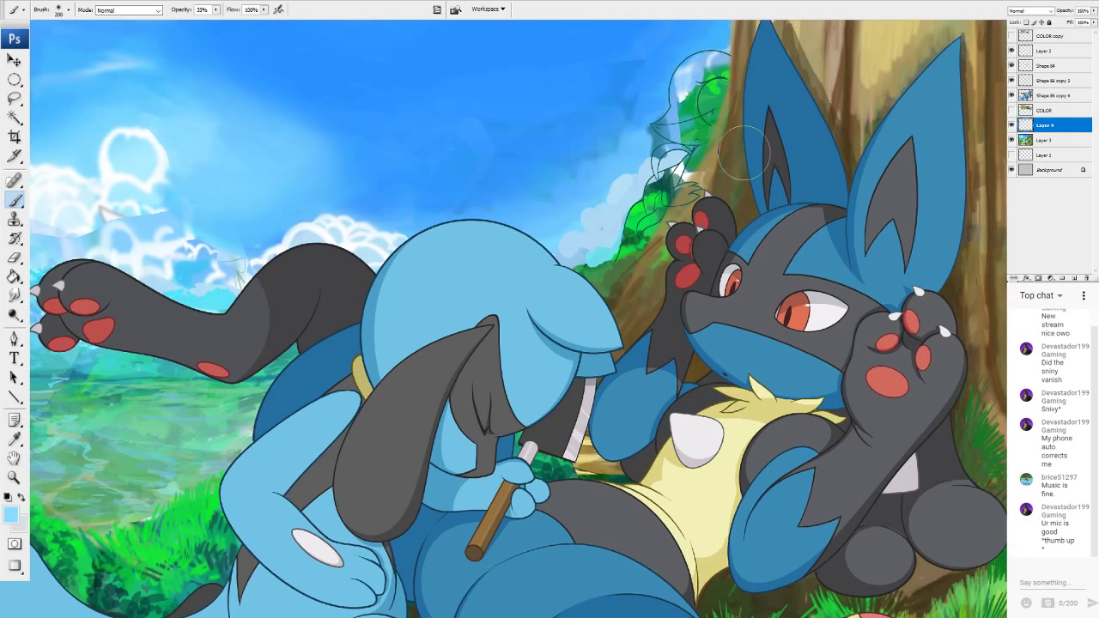
mouse_move(302, 182)
mouse_down()
mouse_move(419, 203)
mouse_move(553, 202)
mouse_up()
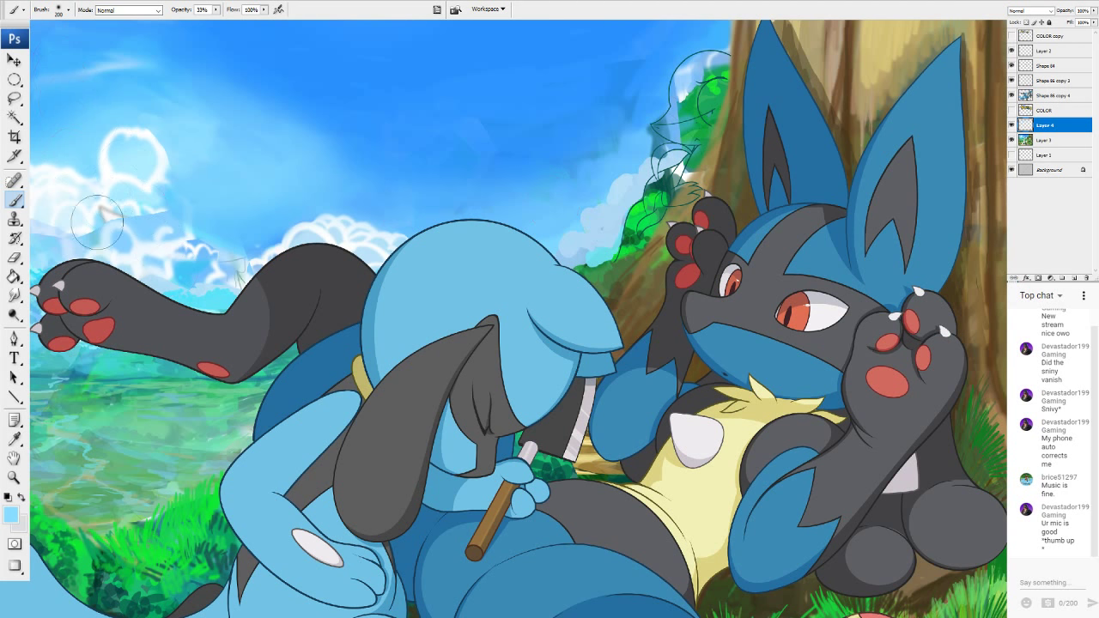
Paint near-white (fcfeff) puffy cloud outlines along the horizon above the raised leg at 100% brush opacity, resampling cloud whites.
click(14, 511)
click(118, 176)
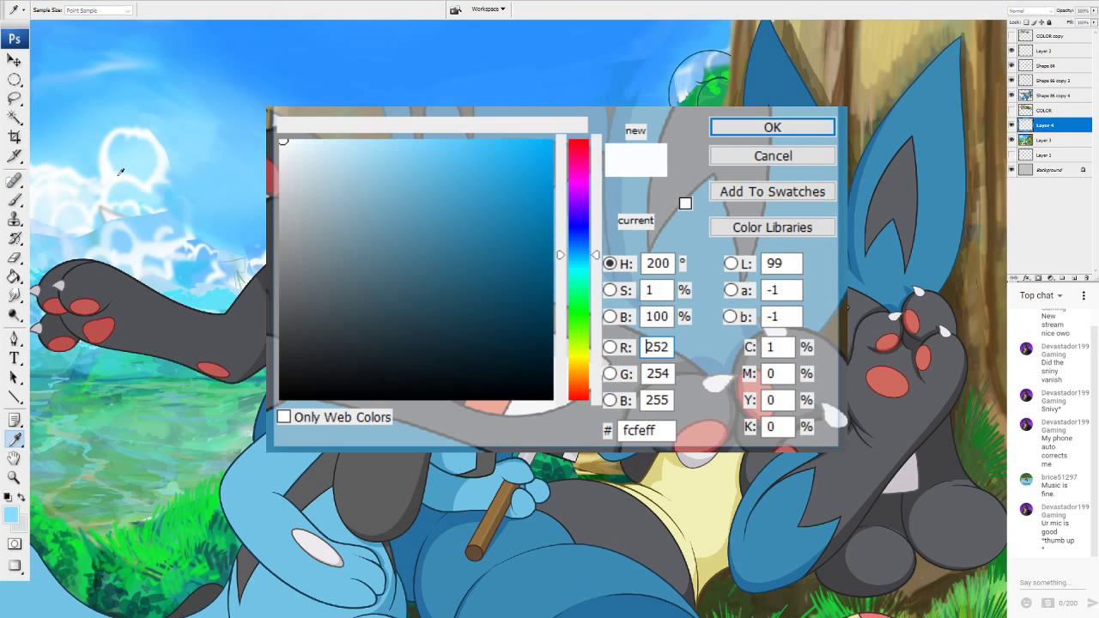
key(Return)
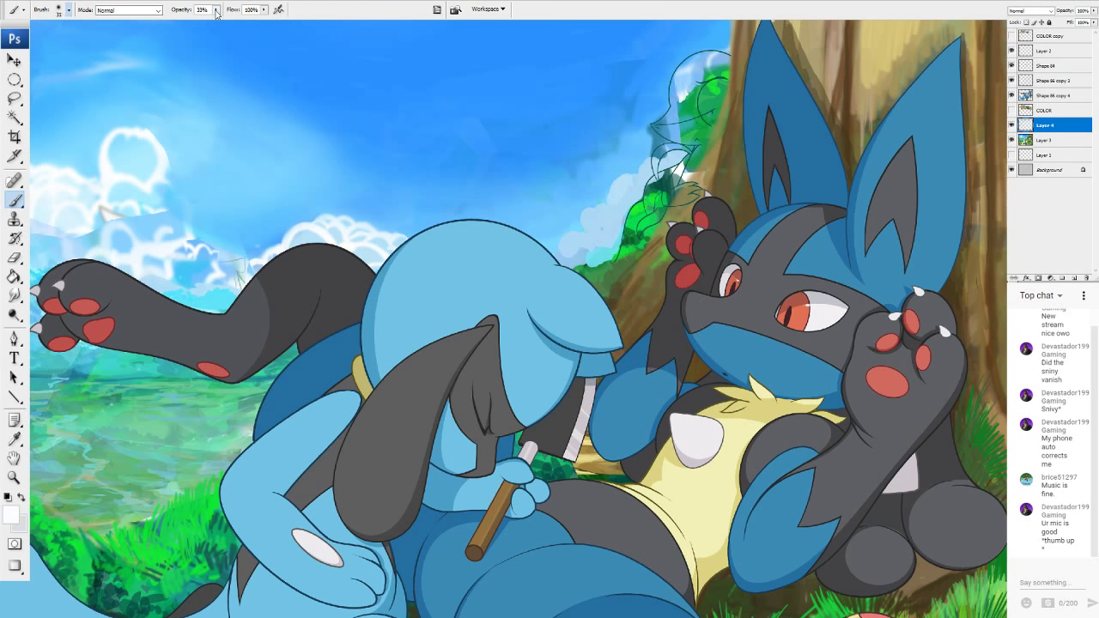
click(216, 10)
drag(215, 24, 266, 25)
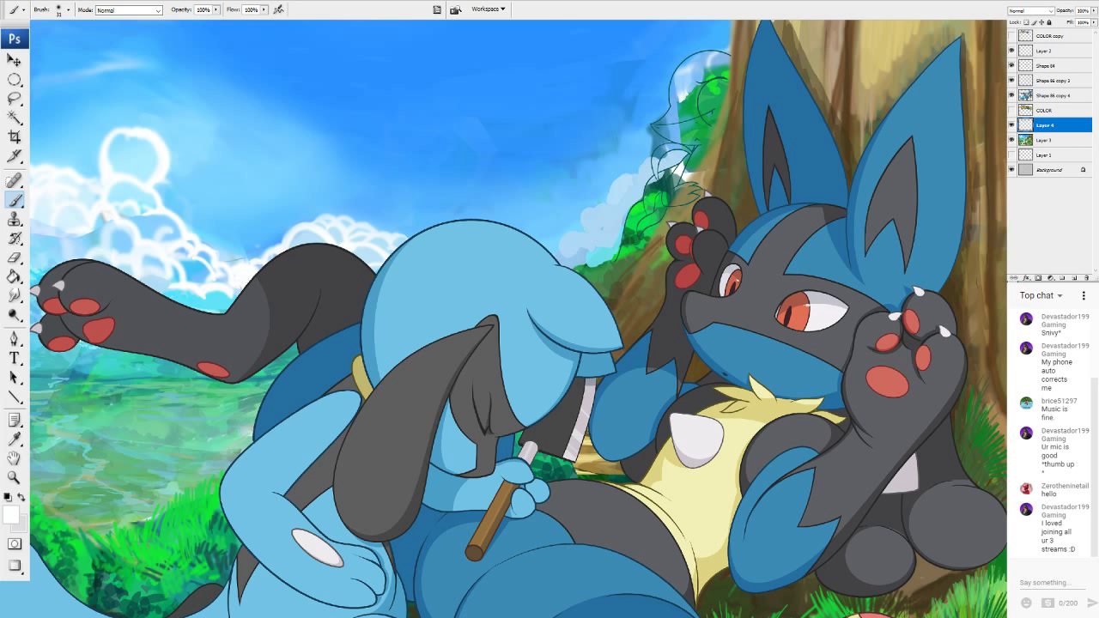
alt+click(348, 244)
alt+click(201, 241)
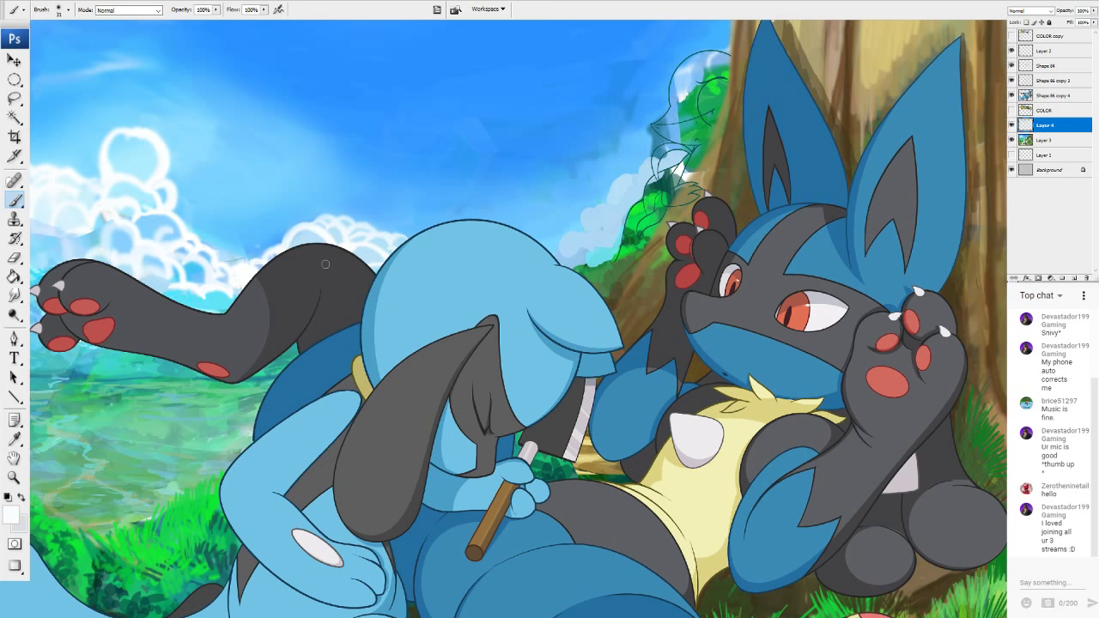
Sample the deep sky blue and paint over the faint patches in the sky above the mountain with a size 101 brush at 57% opacity.
drag(325, 265, 401, 265)
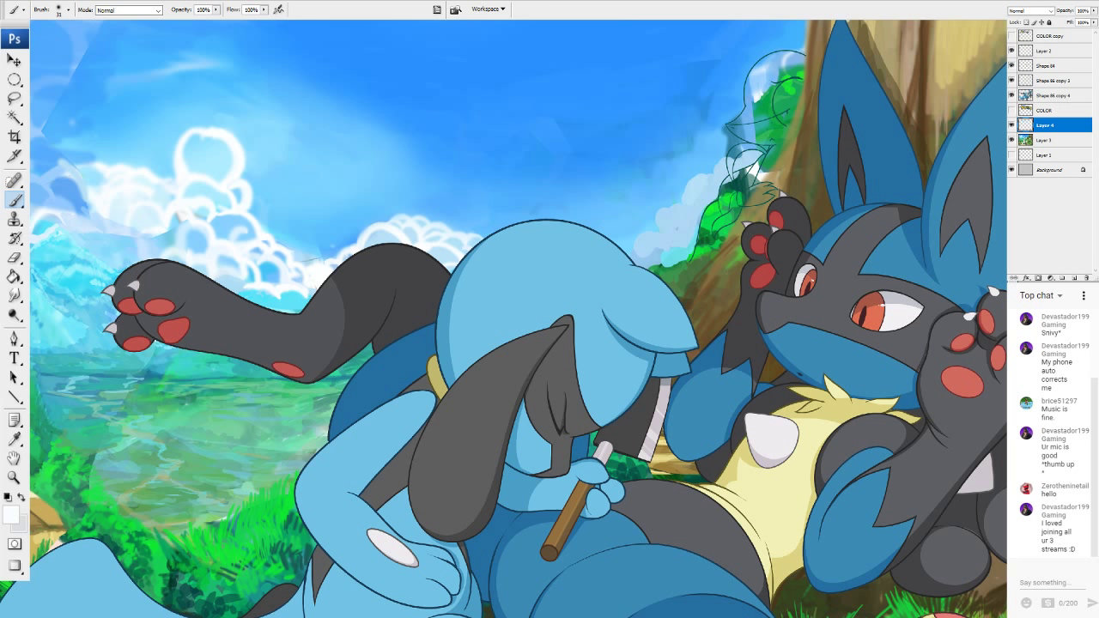
alt+click(669, 103)
key(5)
key(7)
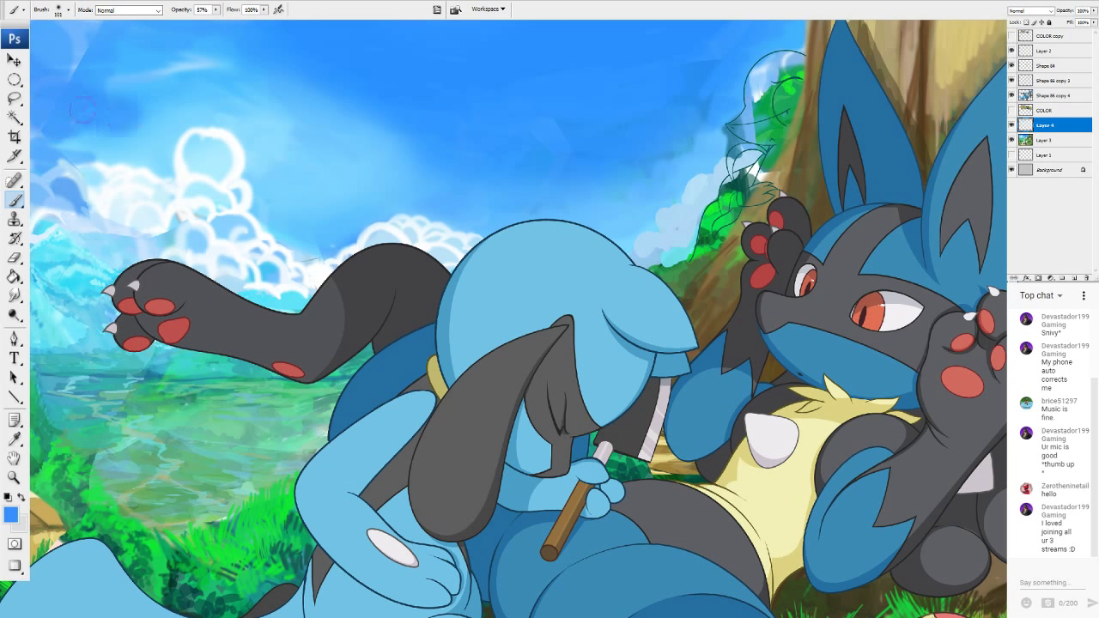
mouse_move(91, 140)
mouse_down()
mouse_move(137, 143)
mouse_move(65, 68)
mouse_move(79, 38)
mouse_move(99, 33)
mouse_up()
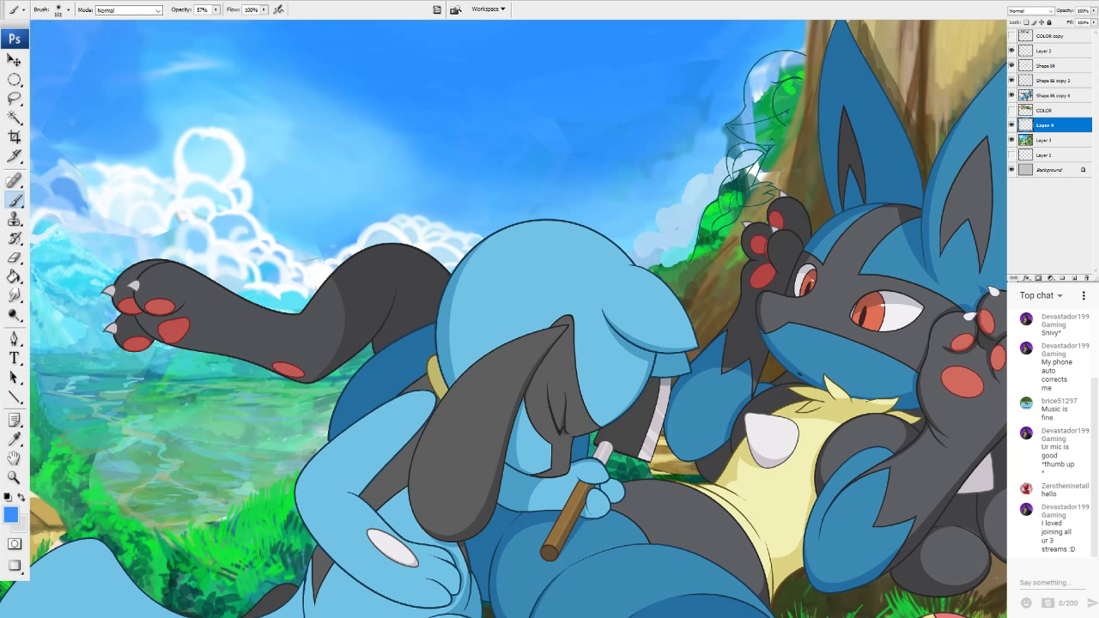
drag(153, 64, 268, 93)
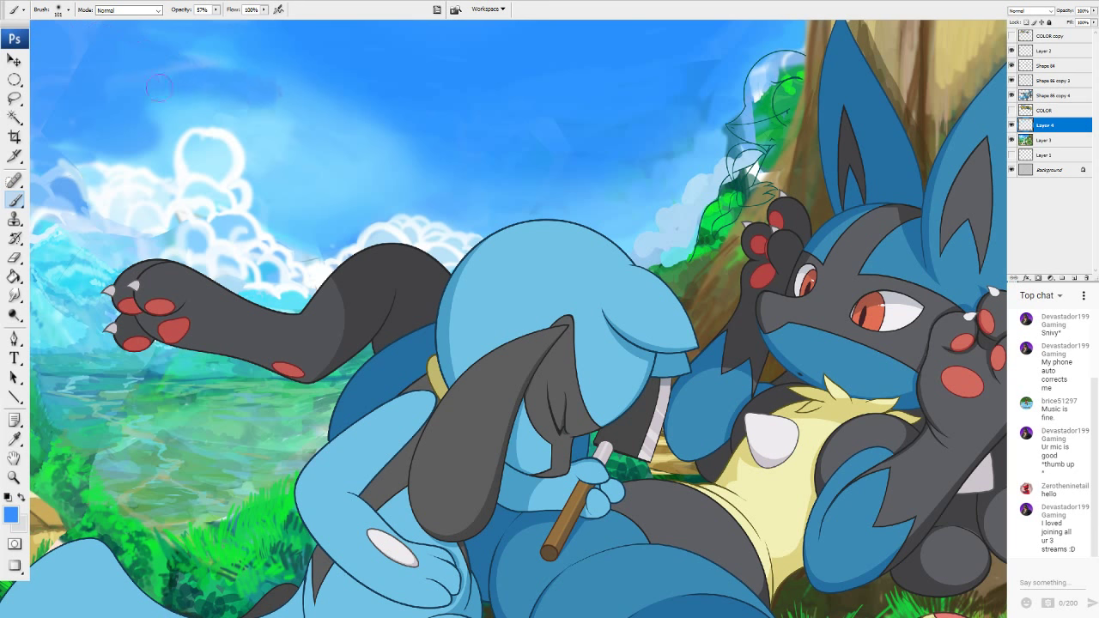
mouse_move(159, 87)
mouse_down()
mouse_move(152, 132)
mouse_move(188, 107)
mouse_move(242, 107)
mouse_move(273, 133)
mouse_move(286, 101)
mouse_move(266, 75)
mouse_move(365, 110)
mouse_up()
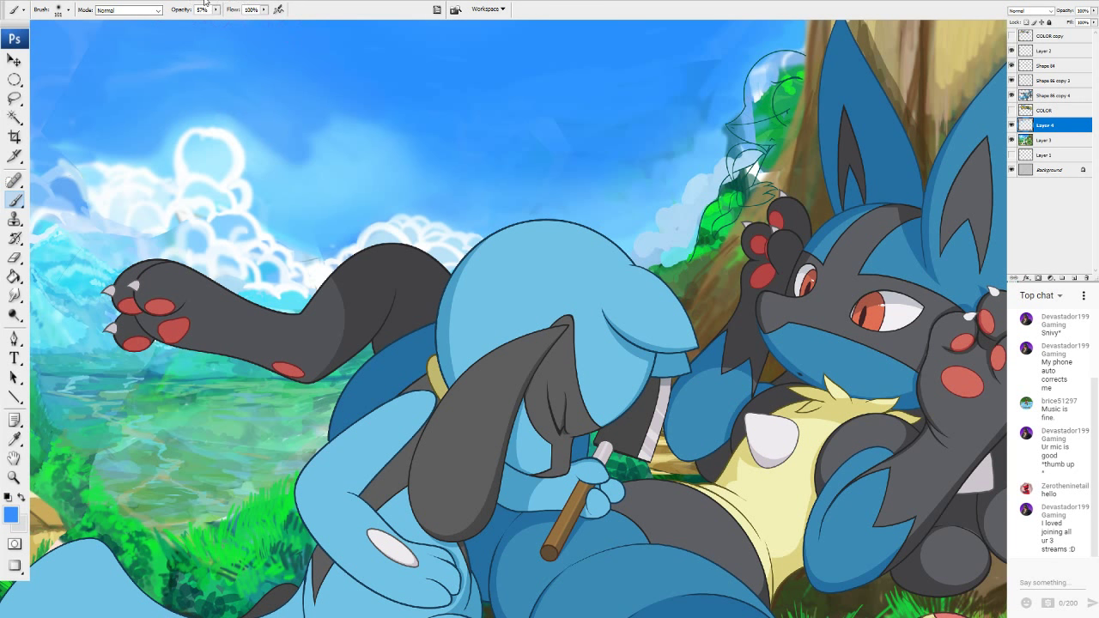
Sample light blue from the sky beside the ring-shaped cloud and brush a soft glow around that area at 29% opacity.
click(12, 514)
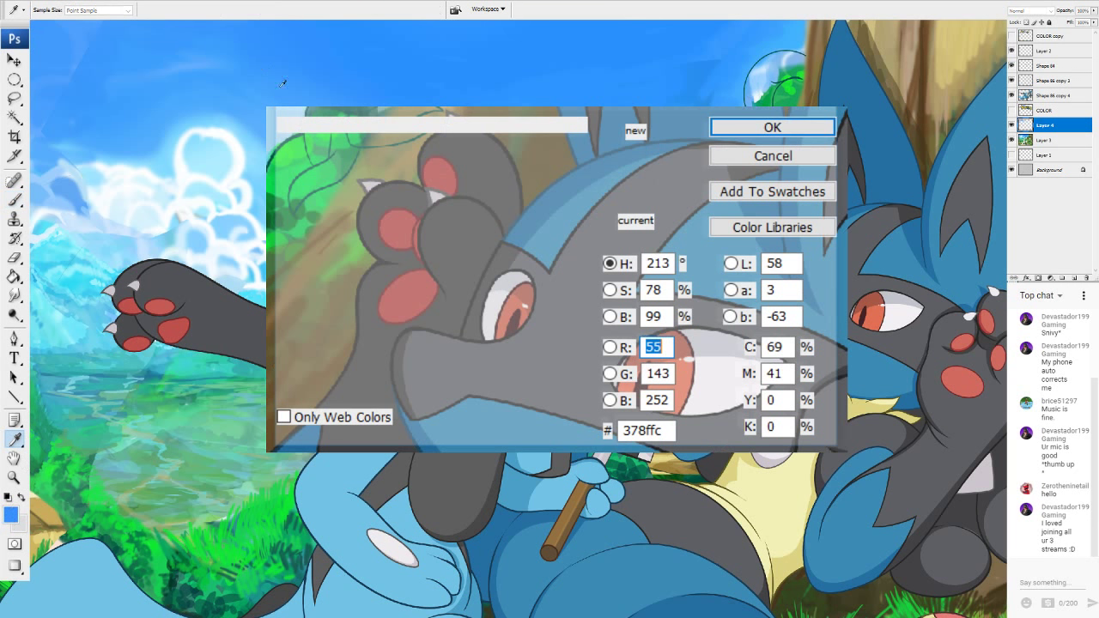
click(282, 81)
click(258, 156)
click(779, 138)
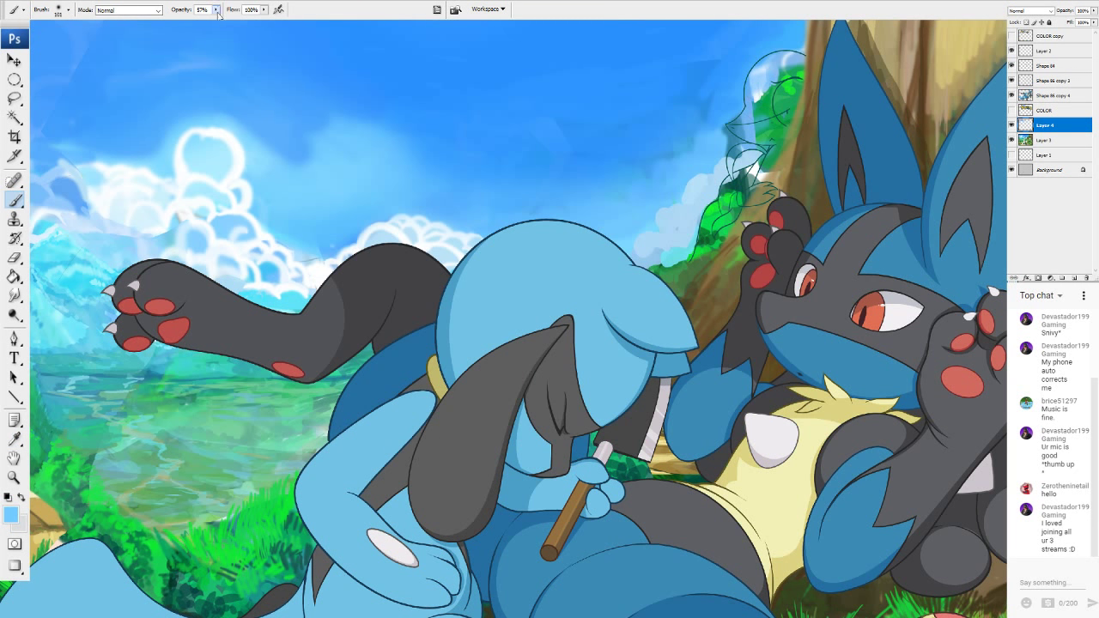
drag(216, 10, 200, 12)
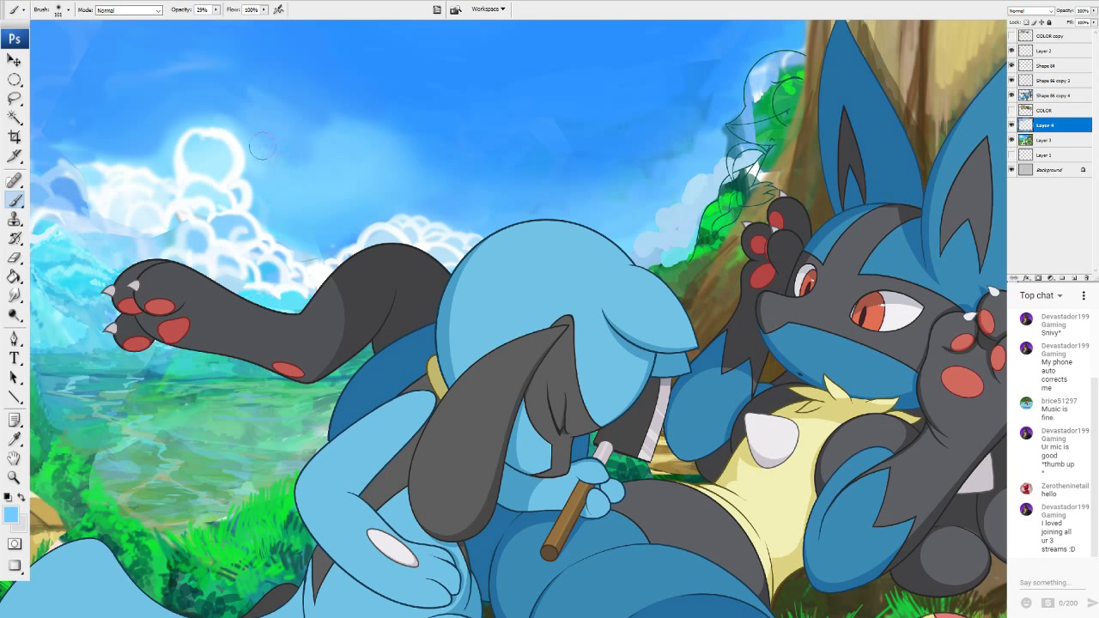
mouse_move(374, 127)
mouse_down()
mouse_move(364, 113)
mouse_move(233, 104)
mouse_up()
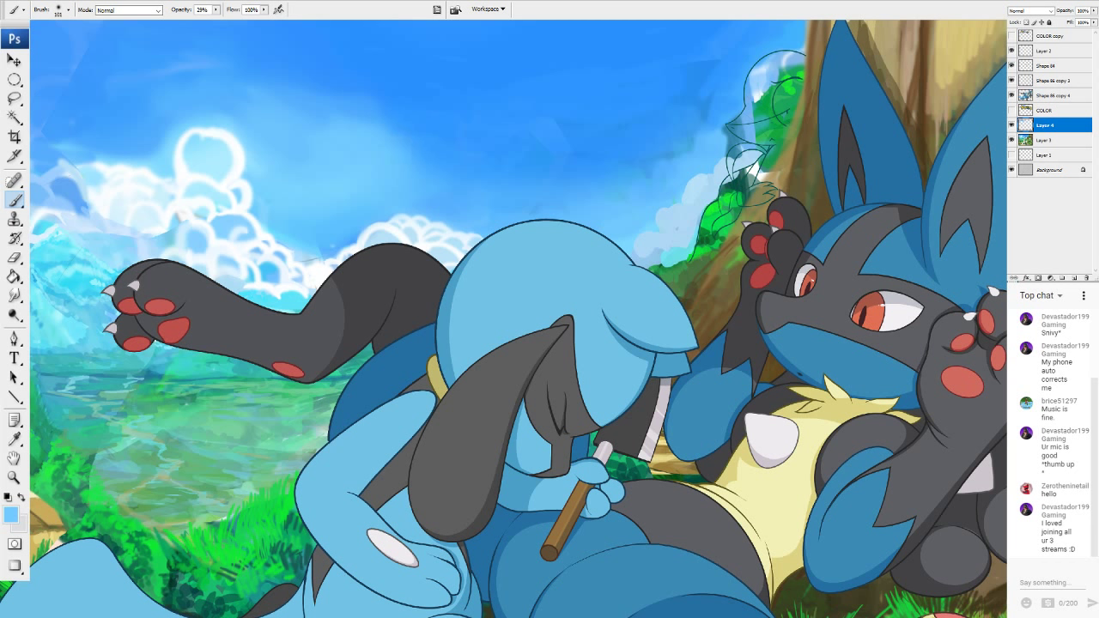
Blend the sky between the clouds and the tree with sampled sky blues at 29% opacity.
alt+click(532, 124)
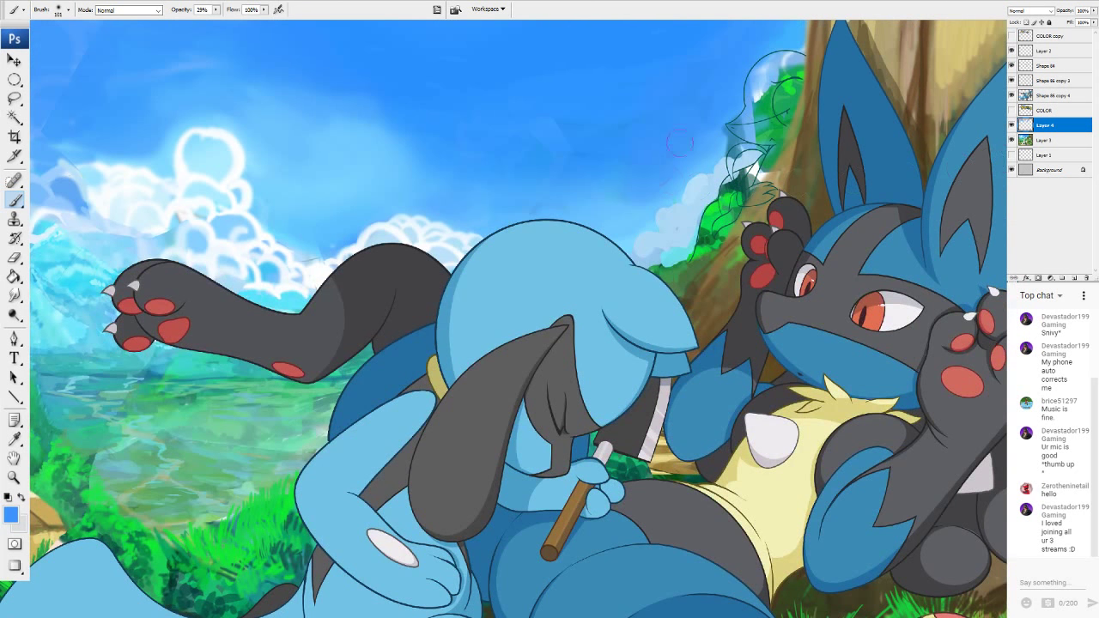
alt+click(663, 196)
drag(727, 146, 760, 79)
mouse_move(673, 101)
mouse_down()
mouse_move(579, 158)
mouse_move(578, 133)
mouse_up()
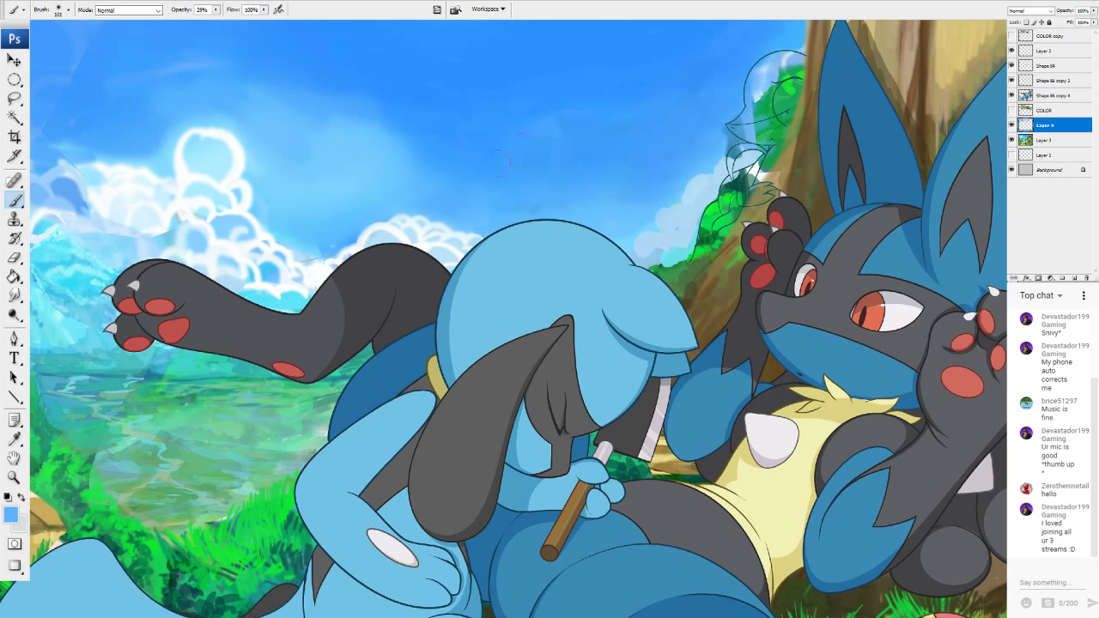
mouse_move(426, 158)
mouse_down()
mouse_move(380, 149)
mouse_move(341, 84)
mouse_move(368, 91)
mouse_move(301, 87)
mouse_move(302, 120)
mouse_move(322, 131)
mouse_move(302, 141)
mouse_move(378, 156)
mouse_move(449, 150)
mouse_move(306, 170)
mouse_move(419, 180)
mouse_up()
Sample pale blue b4daf4 from the clouds and fill shading inside the puffy cloud outlines with a size 34 brush at 100% opacity.
alt+click(367, 95)
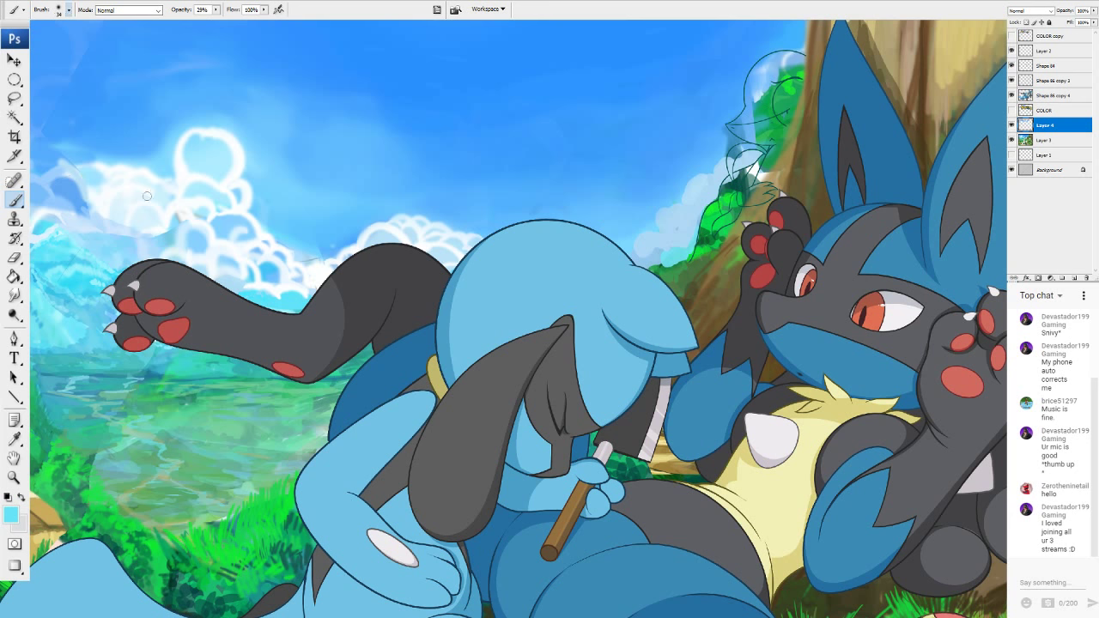
click(10, 513)
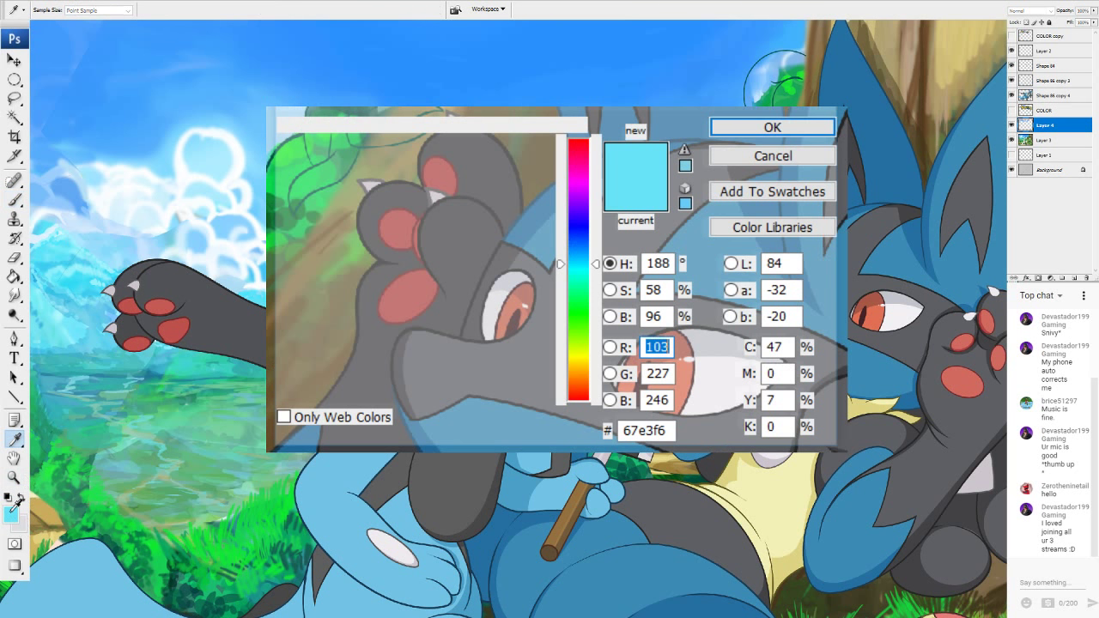
click(150, 217)
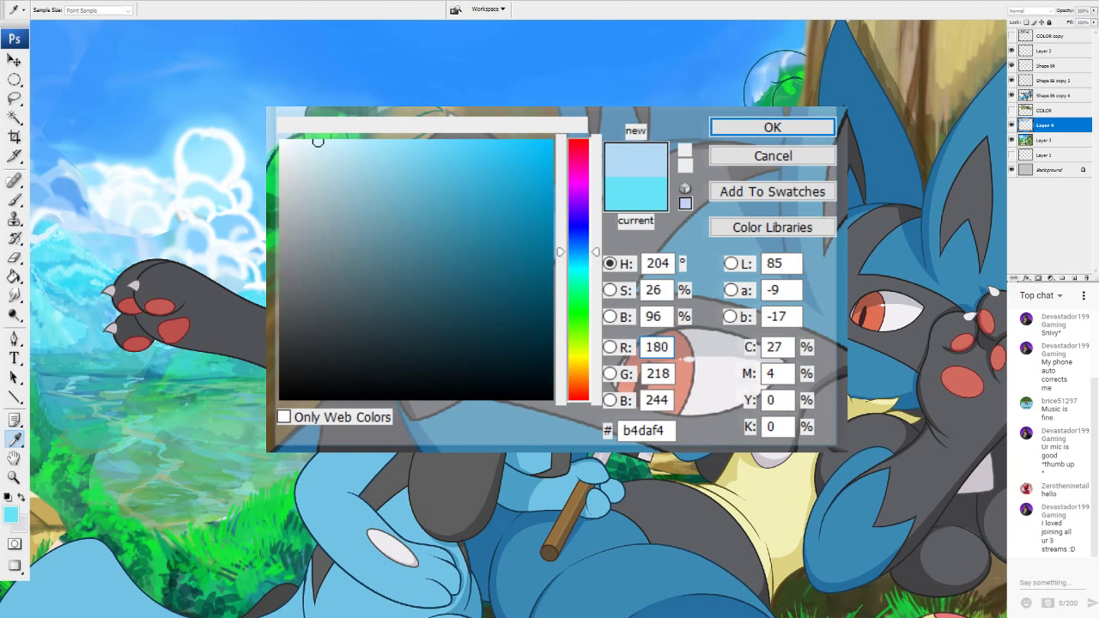
click(729, 125)
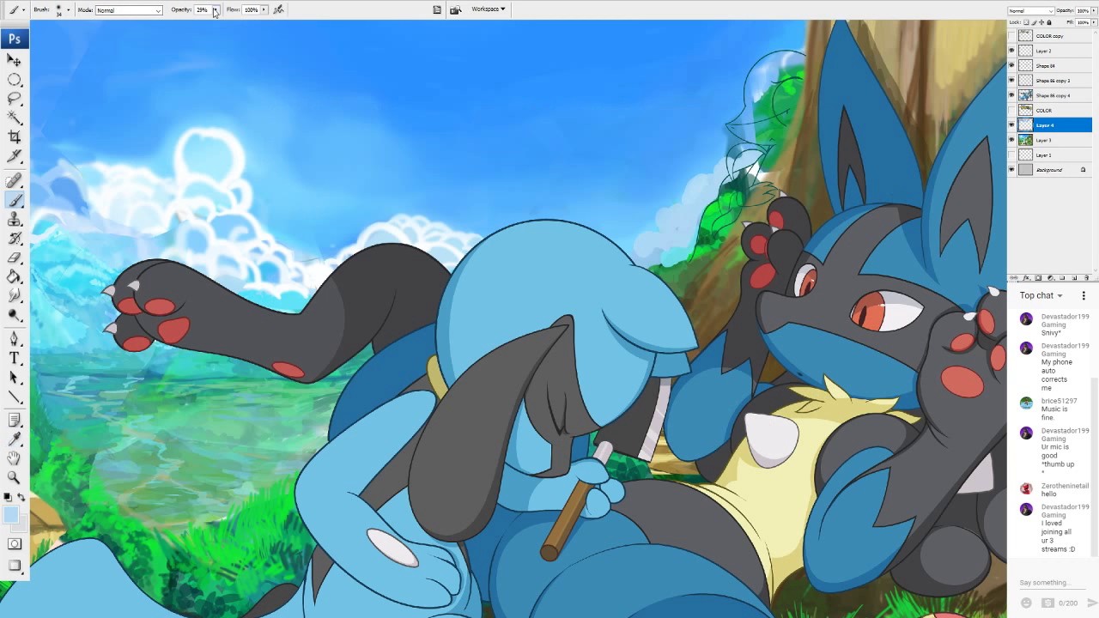
key(0)
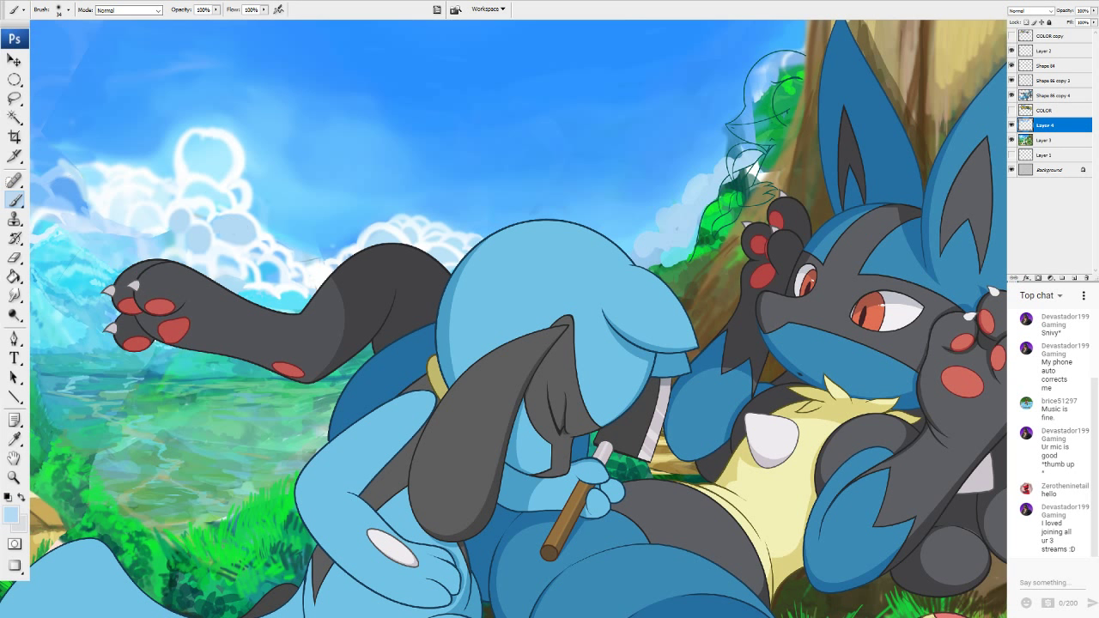
Soften the shading inside the puffy clouds with resampled pale blues at 35% brush opacity.
alt+click(264, 204)
drag(217, 10, 179, 21)
alt+click(312, 260)
Switch to the other open document and select Layer 4's background artwork for copying with the rectangular marquee.
mouse_move(197, 220)
mouse_down()
mouse_move(139, 208)
mouse_move(204, 173)
mouse_move(121, 71)
mouse_up()
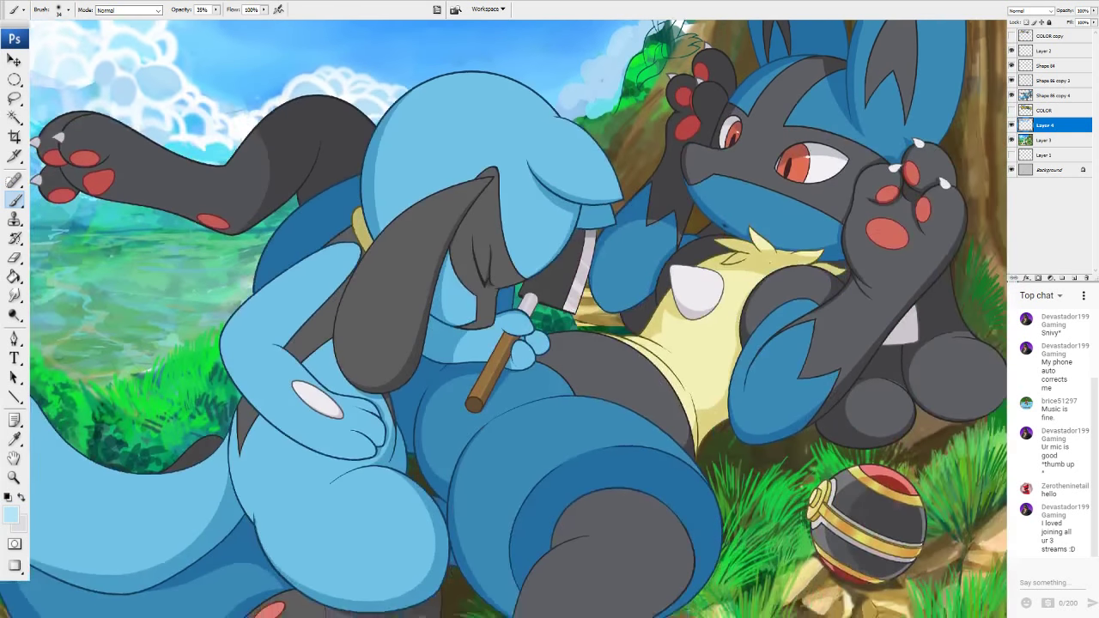
scroll(519, 319, up, 1)
scroll(518, 319, down, 3)
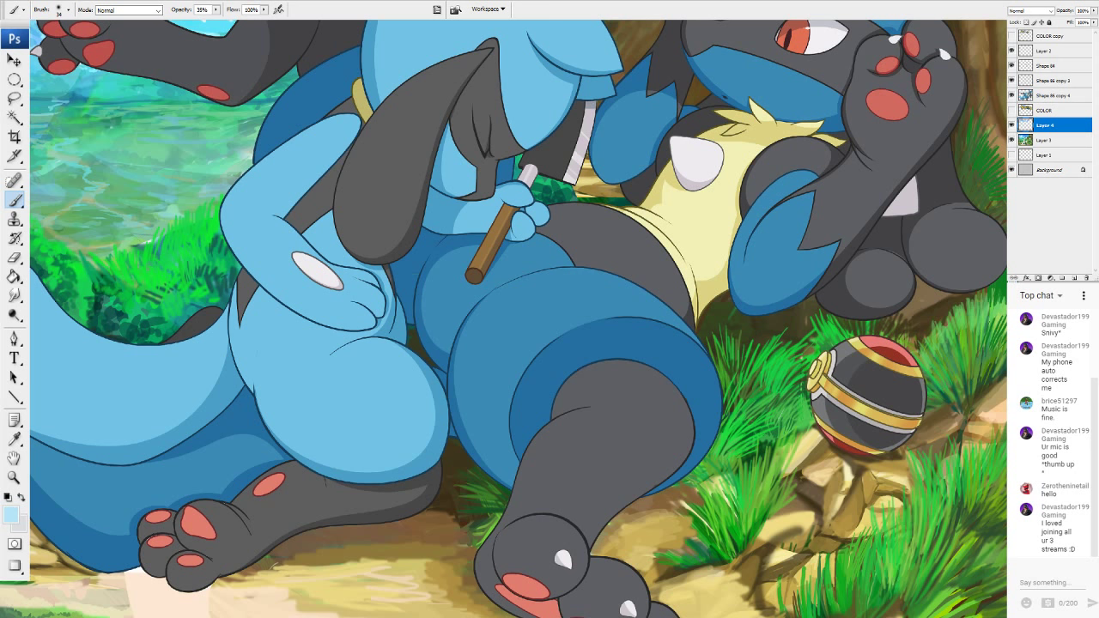
key(ctrl+Tab)
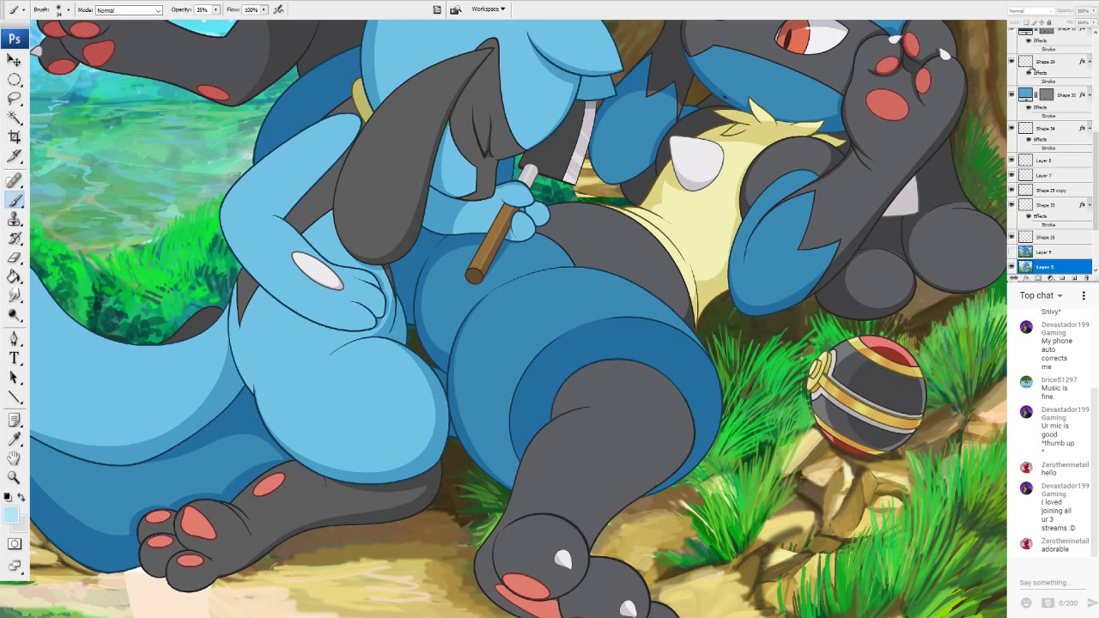
scroll(1064, 225, down, 3)
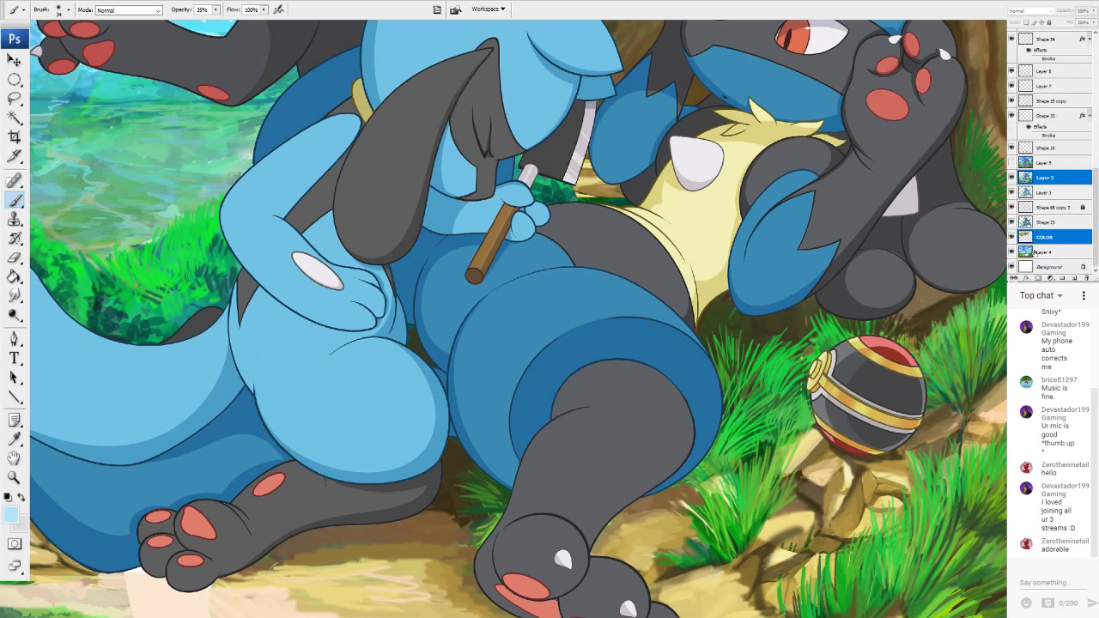
click(1042, 252)
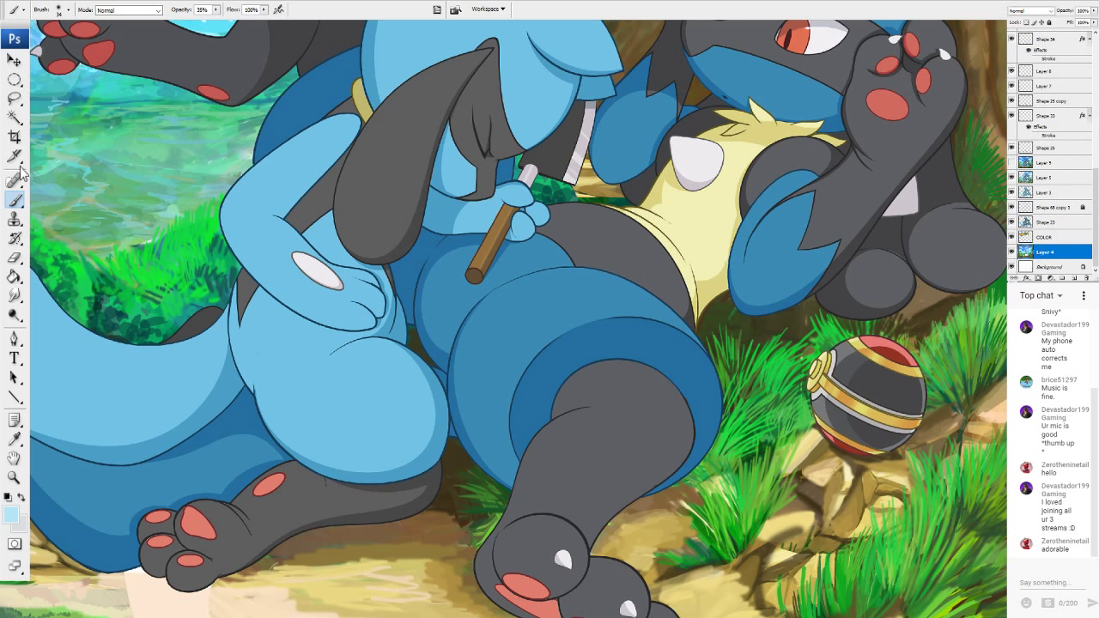
click(14, 79)
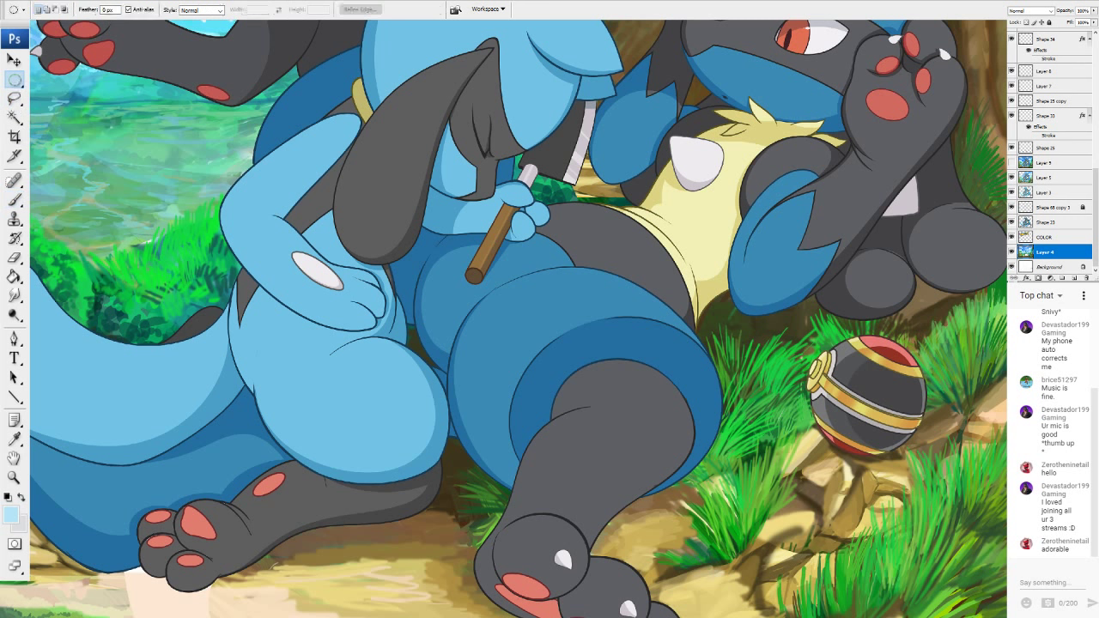
key(shift+m)
key(ctrl+a)
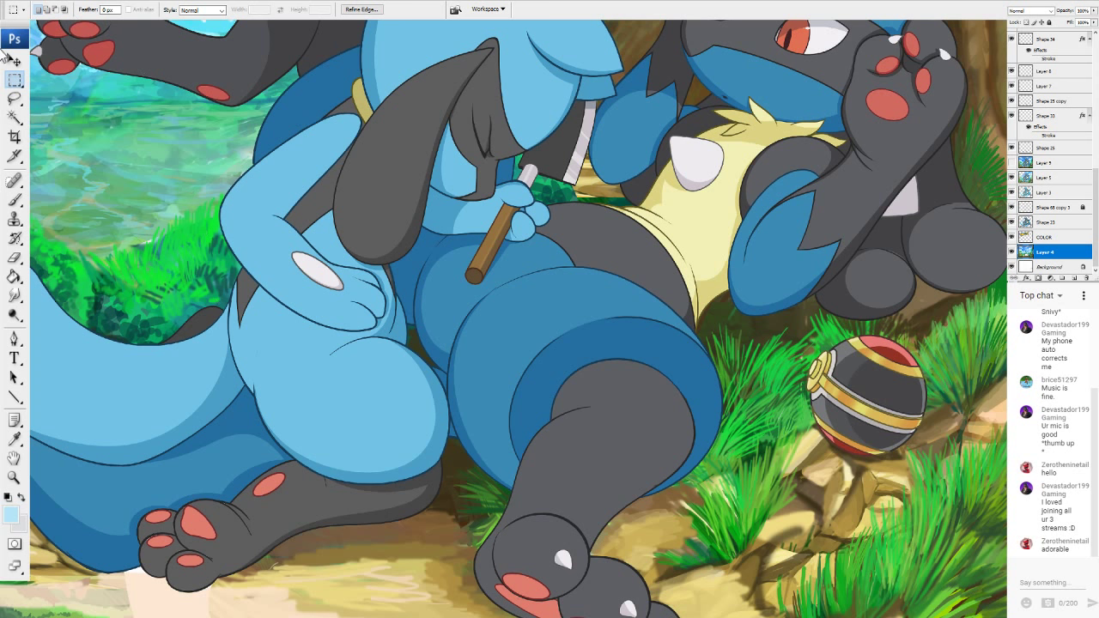
Try pasting the copied rock and grass artwork into the illustration as a new layer and positioning it over the lower ground.
click(14, 62)
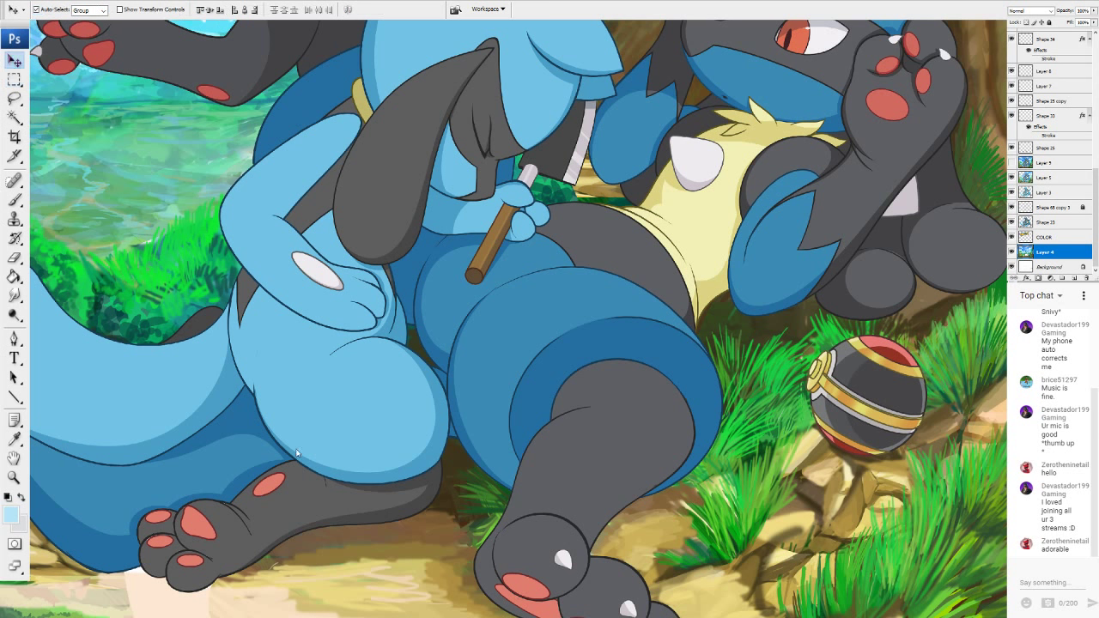
click(346, 531)
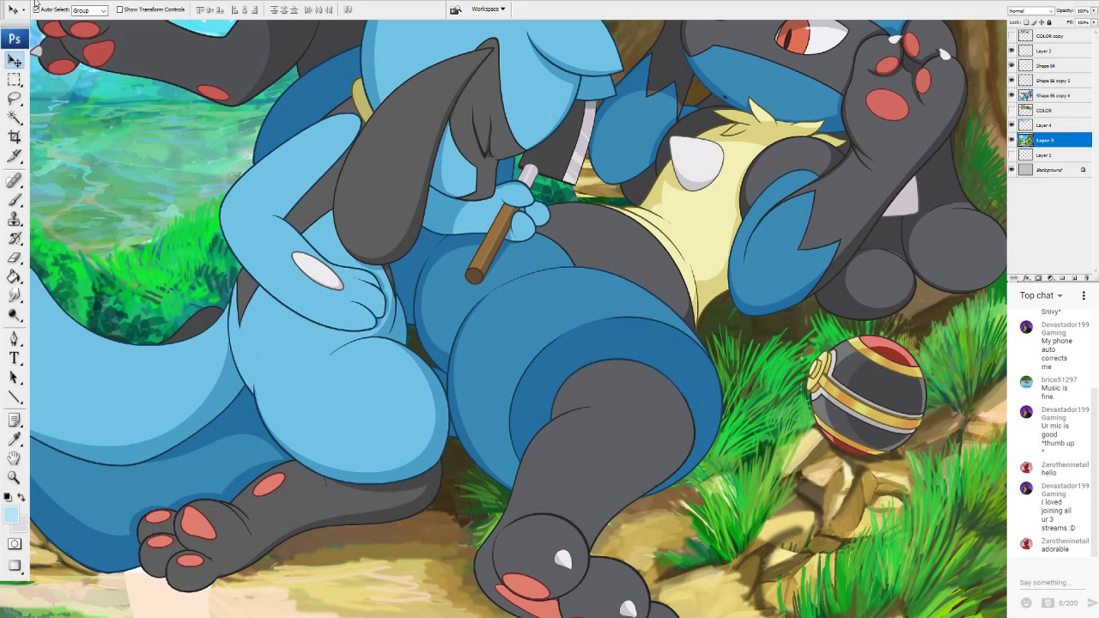
key(ctrl+v)
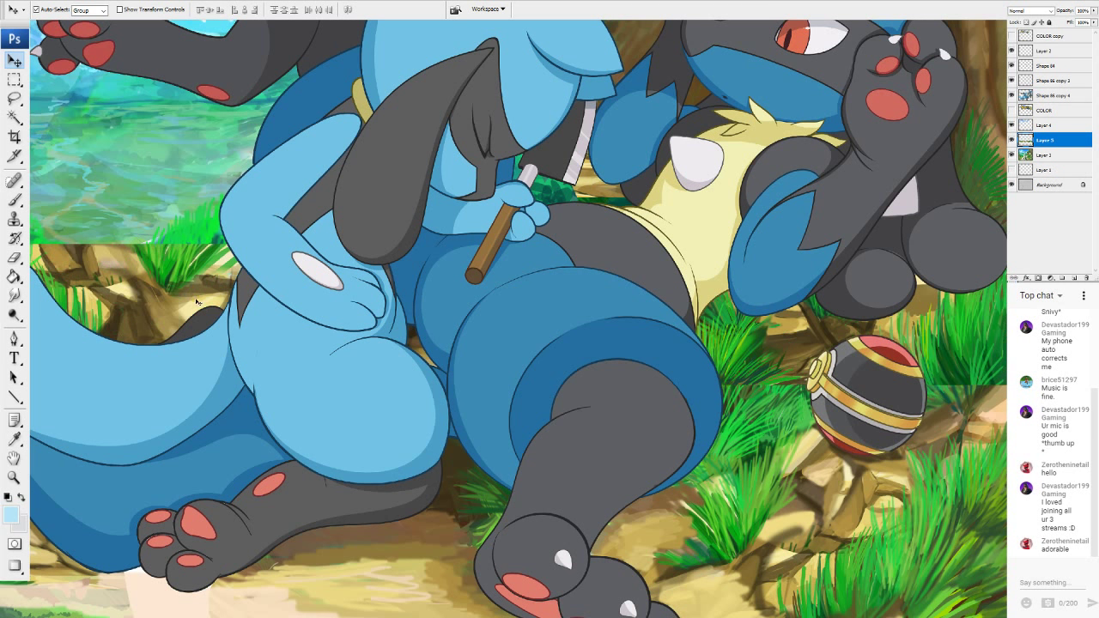
drag(198, 302, 394, 461)
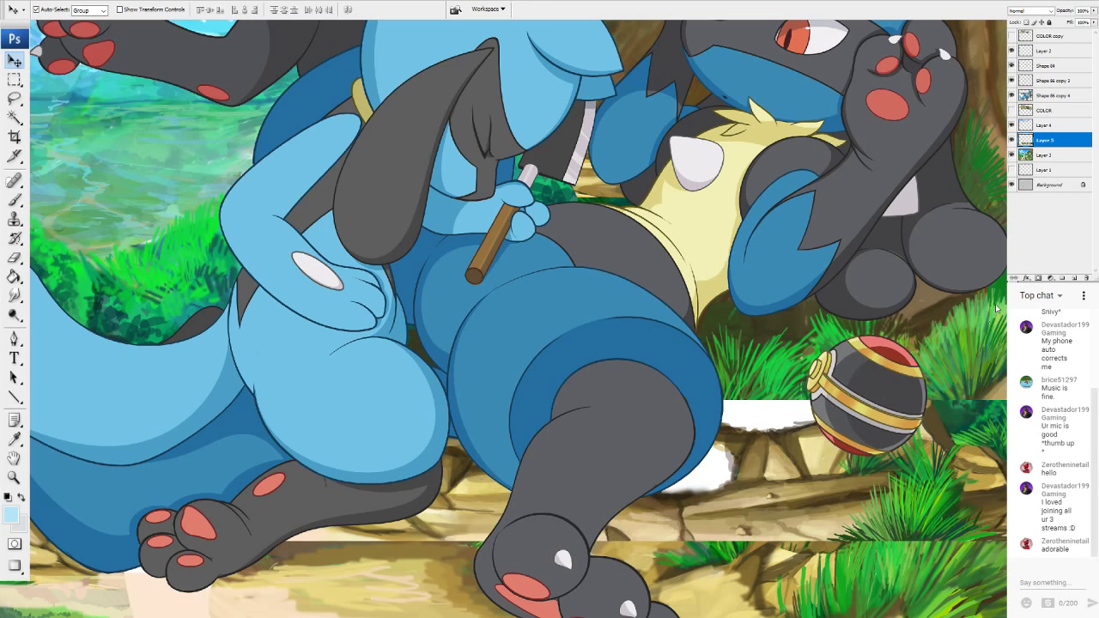
key(Delete)
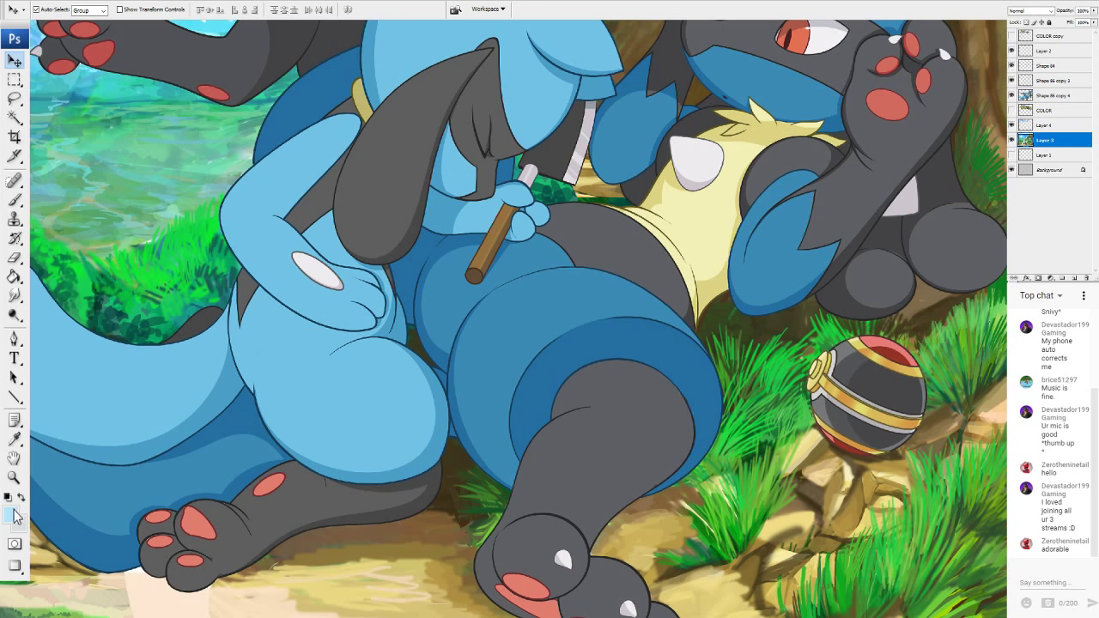
Switch to the other open document, select its visible background painting layer and set the foreground colour to pale cream f9e5c2.
scroll(15, 568, left, 2)
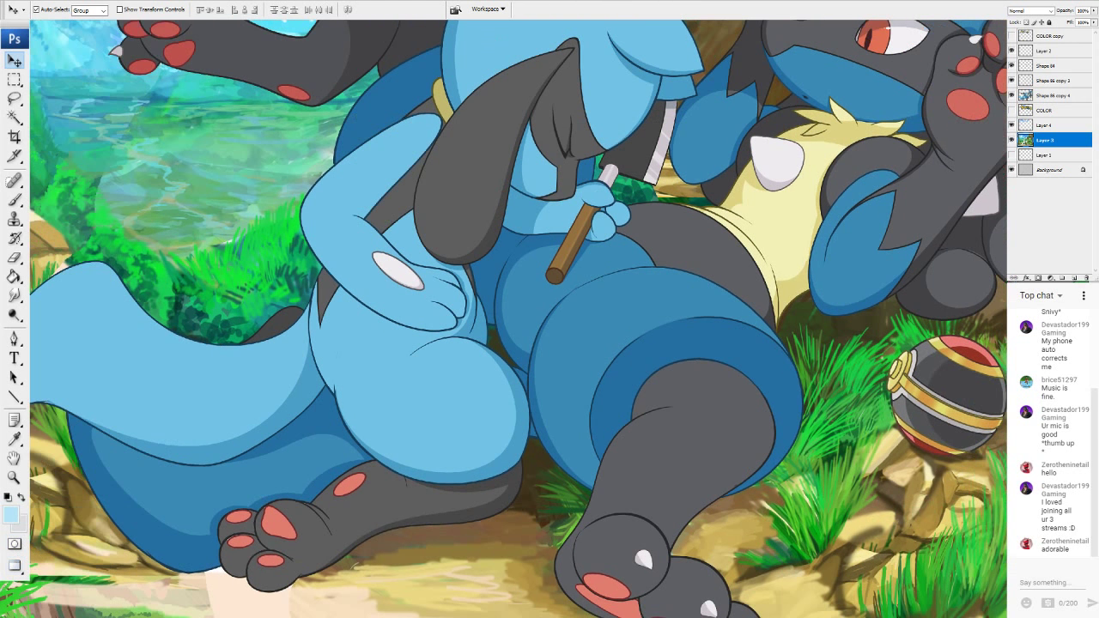
drag(549, 412, 839, 228)
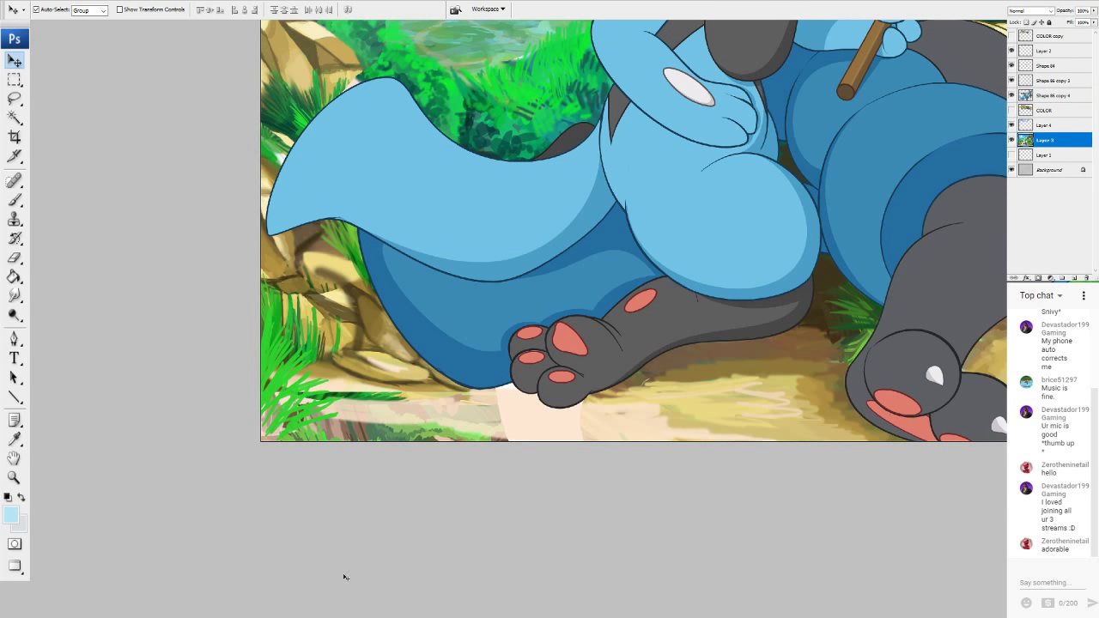
key(ctrl+Tab)
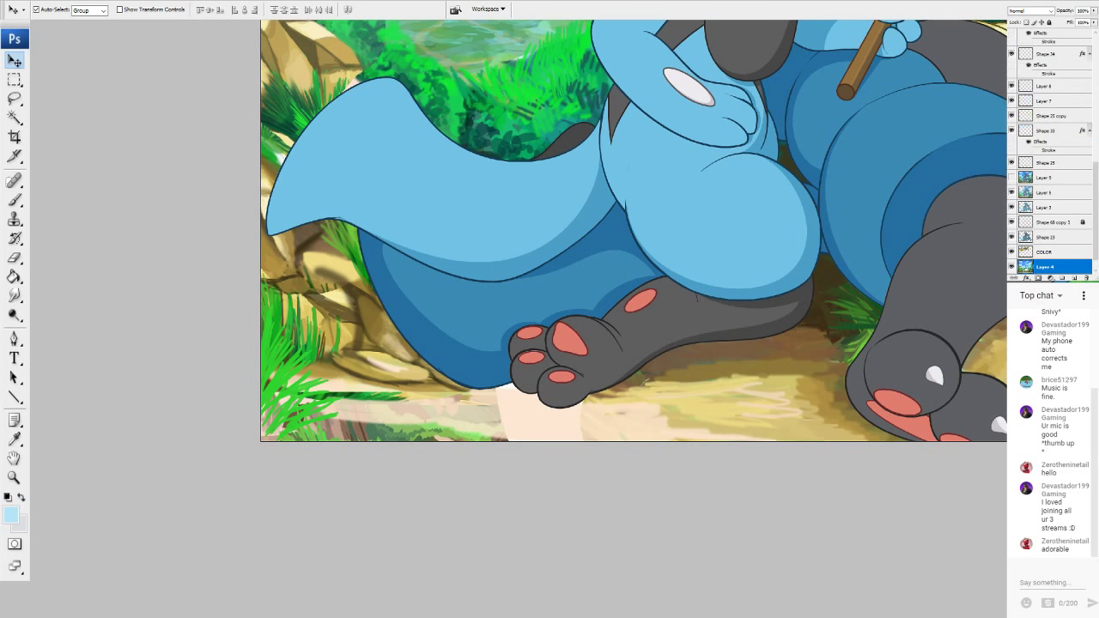
click(1044, 192)
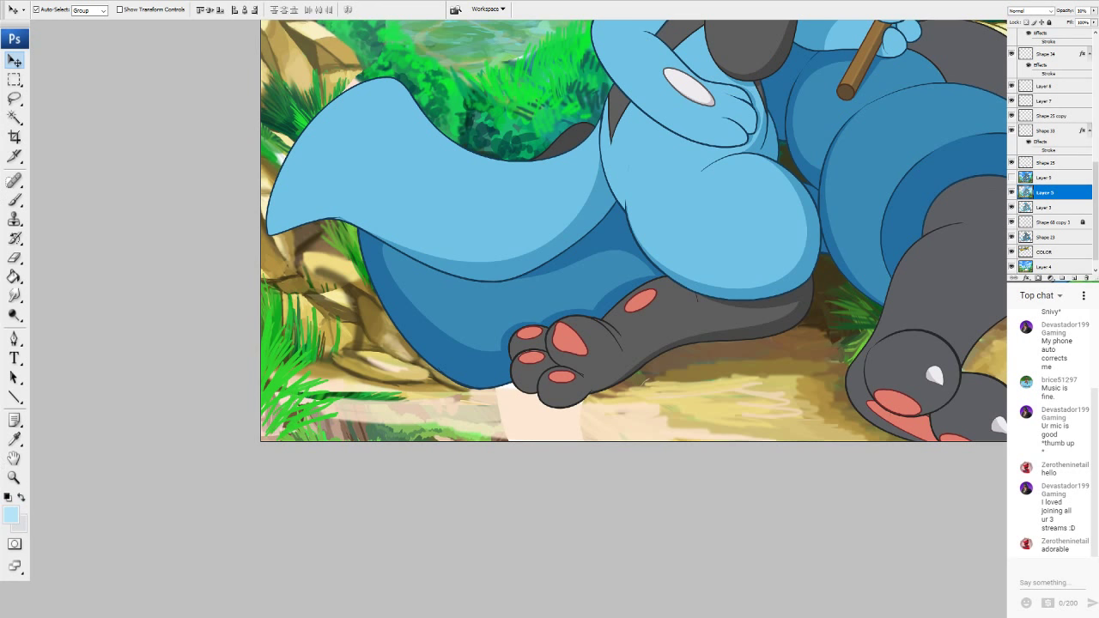
click(10, 514)
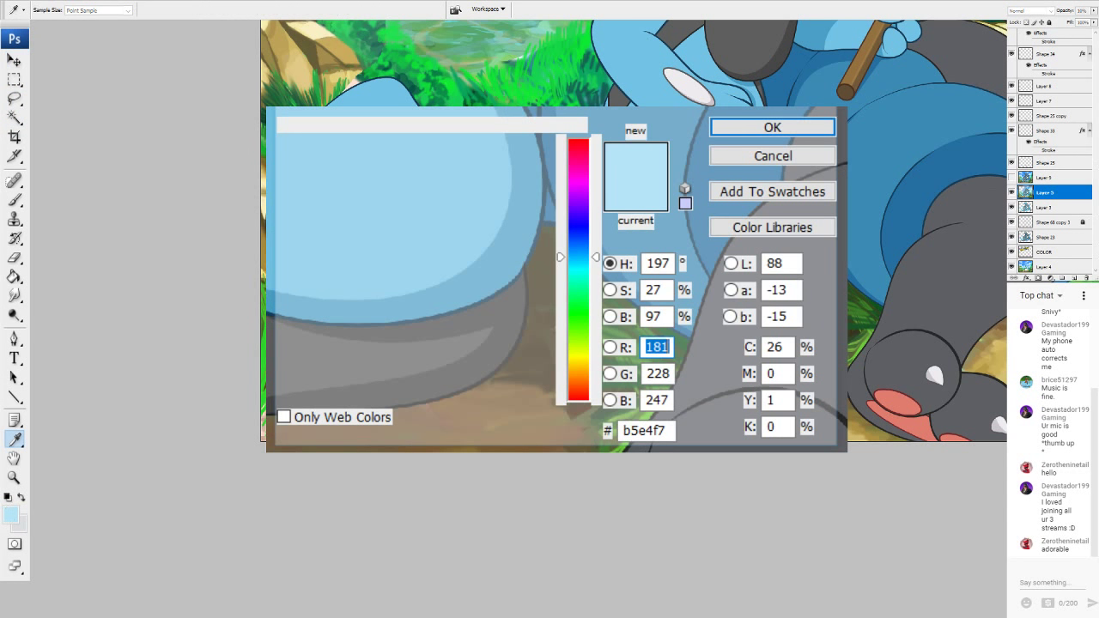
click(328, 41)
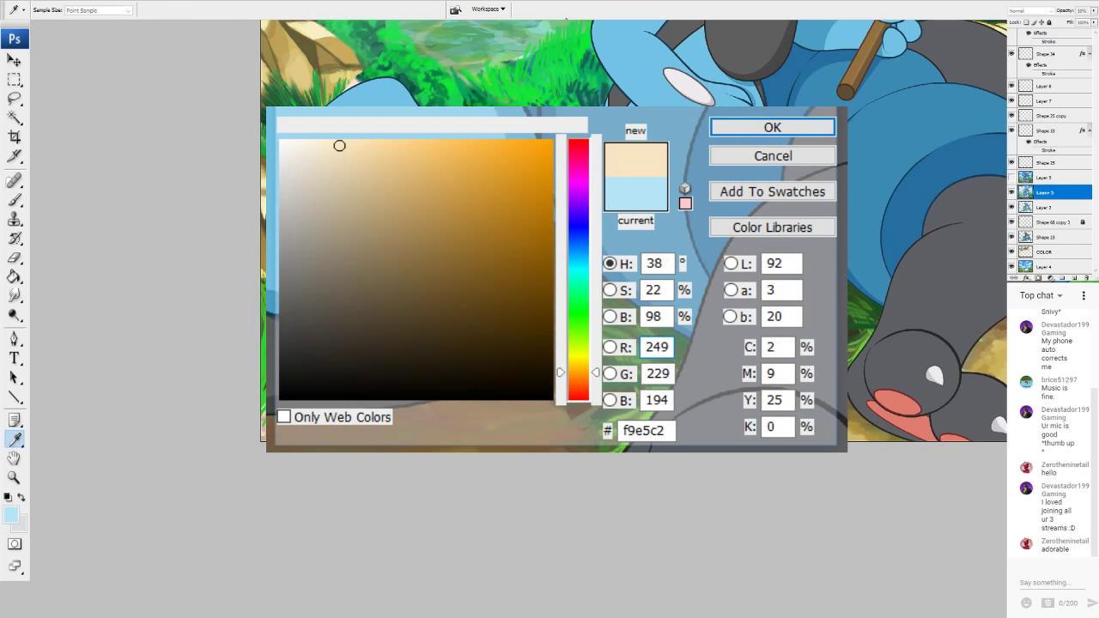
click(777, 127)
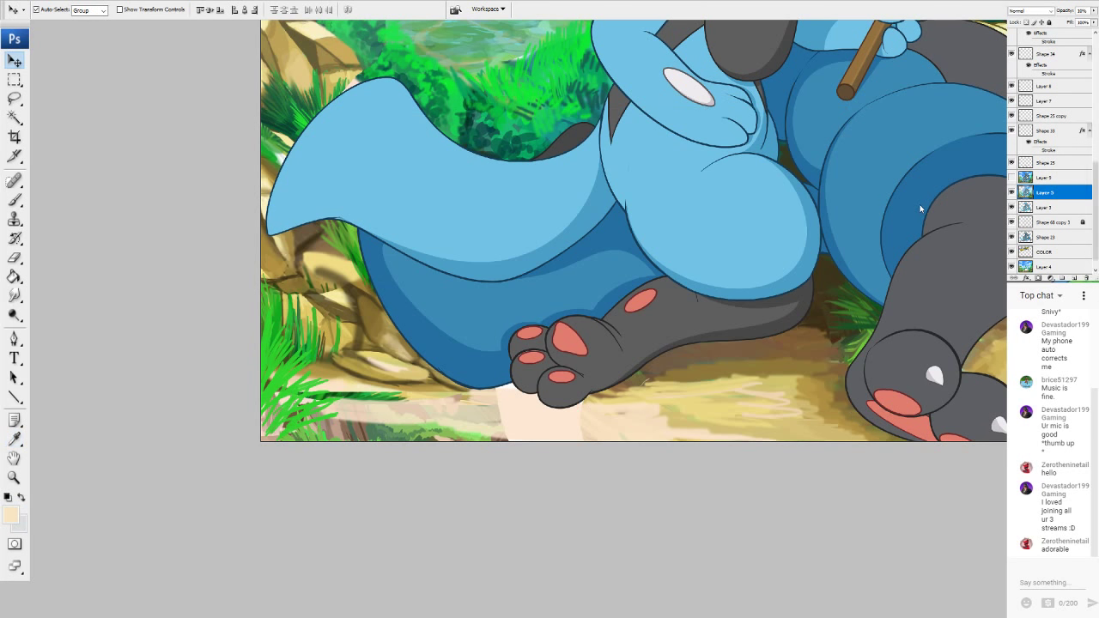
Brush pale cream at 67% opacity over the leftover grass streaks on the sandy ground below the tail.
click(14, 200)
key(period)
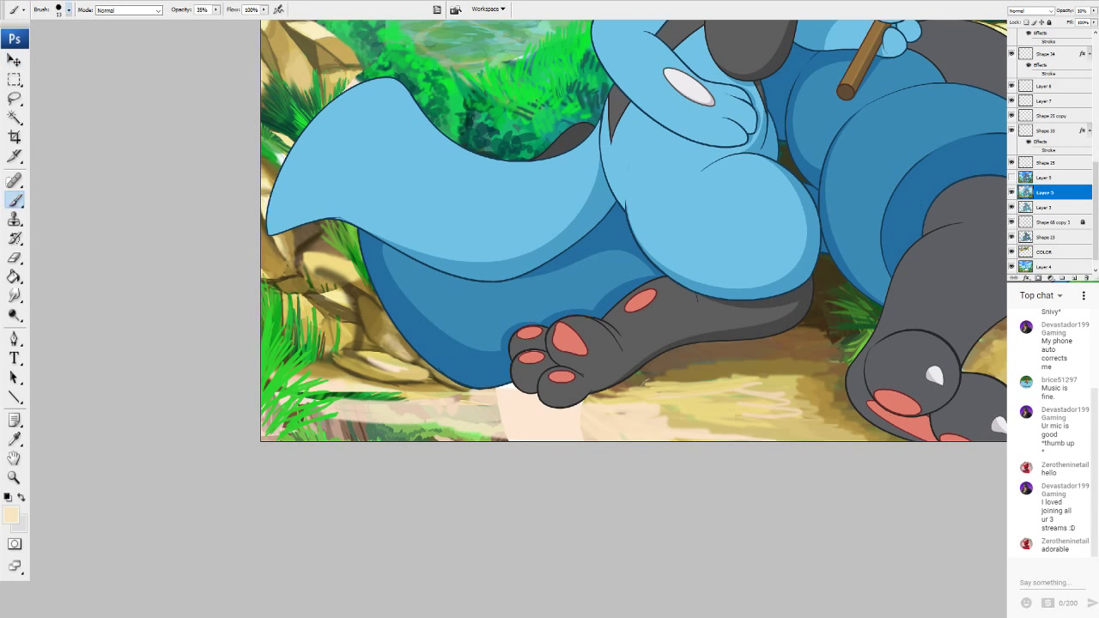
click(216, 10)
drag(216, 23, 228, 23)
click(394, 406)
mouse_move(355, 420)
mouse_down()
mouse_move(505, 438)
mouse_move(438, 438)
mouse_move(372, 420)
mouse_move(394, 434)
mouse_move(335, 429)
mouse_move(319, 416)
mouse_move(306, 429)
mouse_move(480, 437)
mouse_up()
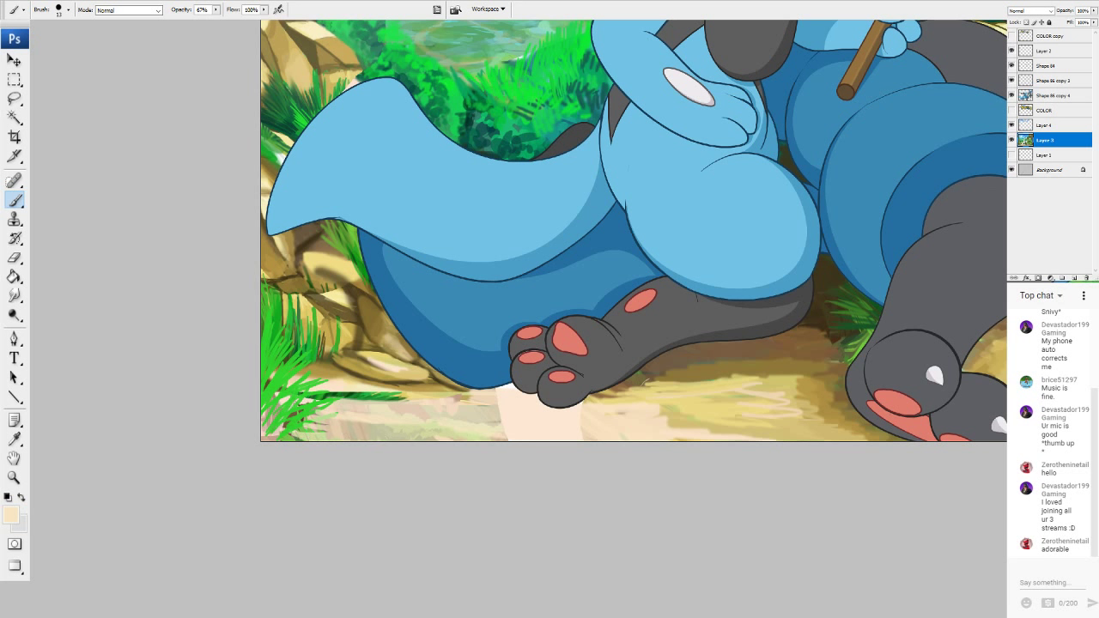
mouse_move(404, 422)
mouse_down()
mouse_move(374, 394)
mouse_move(435, 401)
mouse_move(325, 395)
mouse_move(403, 400)
mouse_move(429, 412)
mouse_move(394, 426)
mouse_move(401, 431)
mouse_move(368, 429)
mouse_move(382, 436)
mouse_move(370, 442)
mouse_move(435, 440)
mouse_up()
Sample dark brown from the shaded soil and paint a deeper ground shadow under the kneeling character's lower leg.
drag(730, 99, 399, 460)
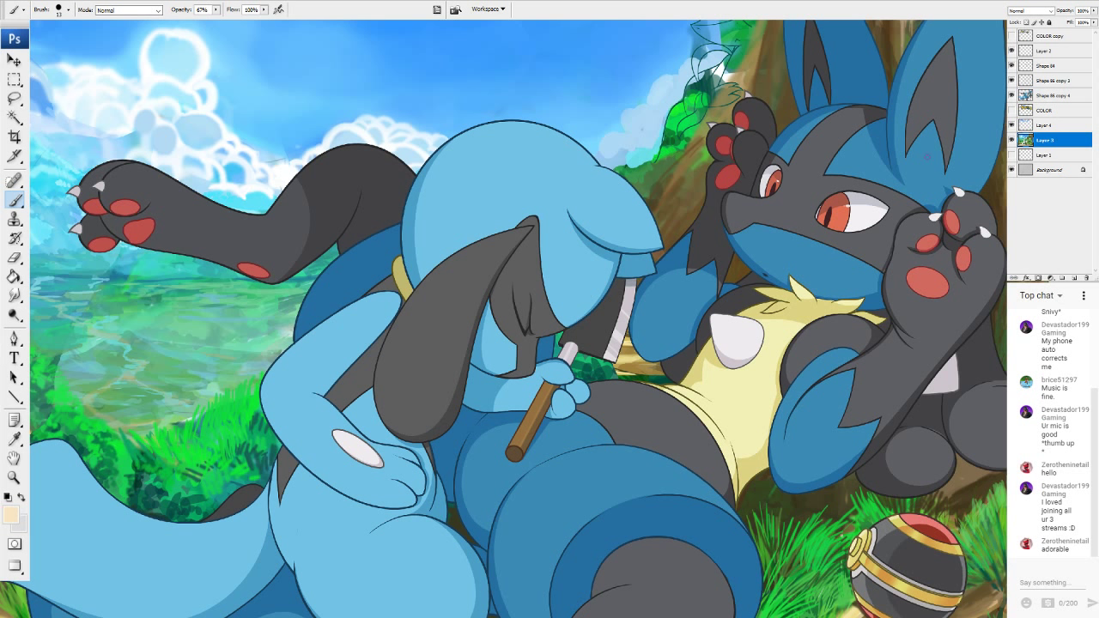
drag(927, 156, 761, 79)
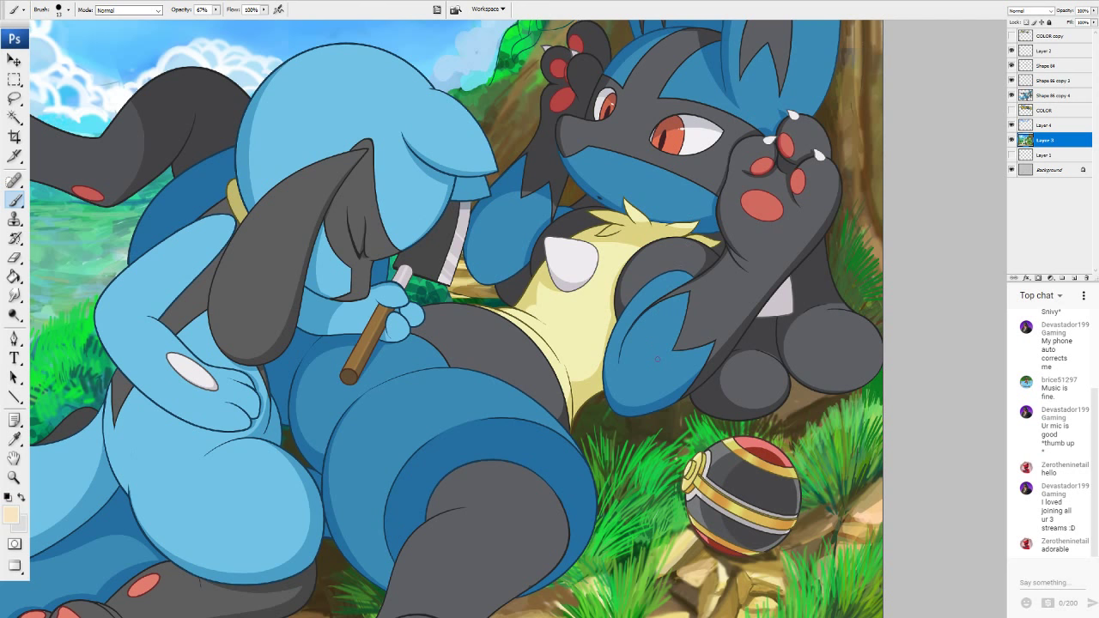
drag(658, 360, 720, 146)
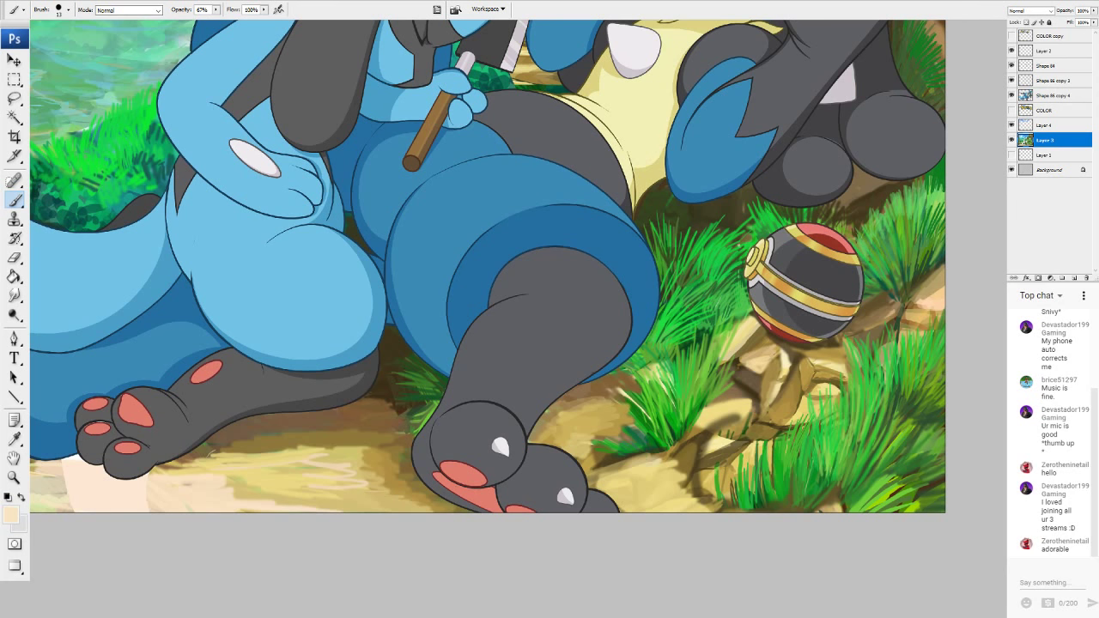
drag(500, 326, 695, 284)
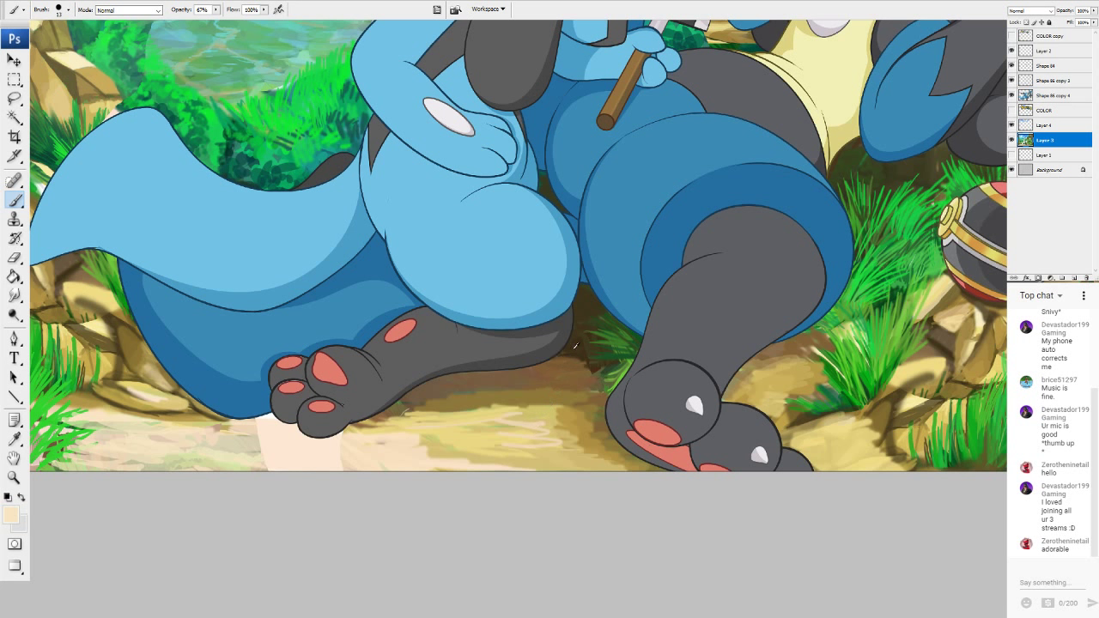
alt+click(577, 345)
mouse_move(494, 367)
mouse_down()
mouse_move(457, 385)
mouse_move(555, 372)
mouse_move(510, 387)
mouse_move(570, 383)
mouse_move(608, 365)
mouse_up()
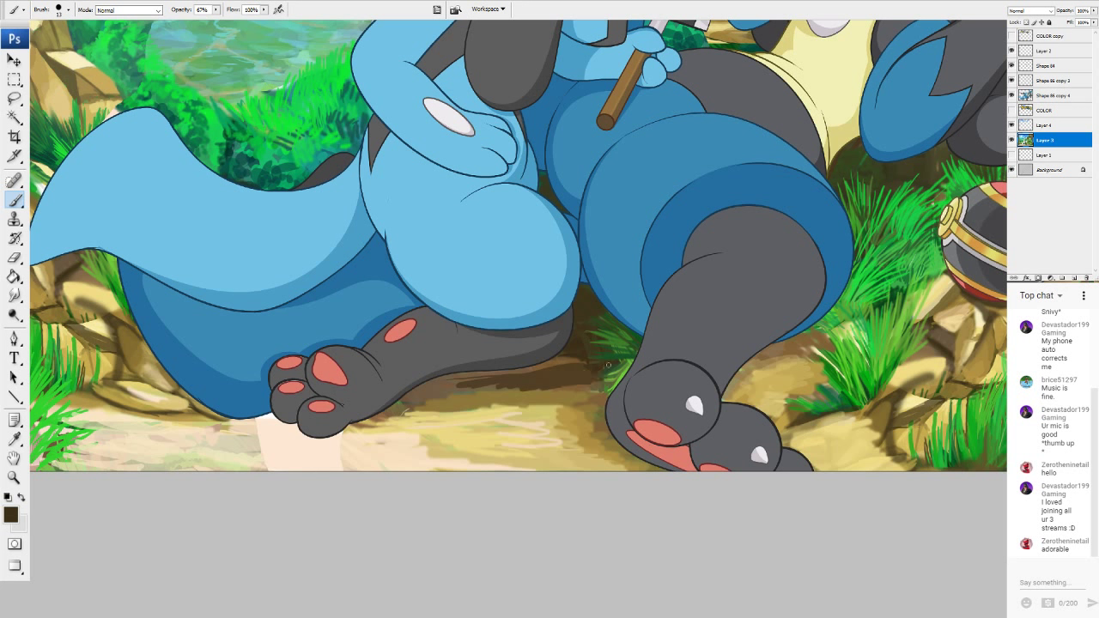
mouse_move(552, 387)
mouse_down()
mouse_move(524, 394)
mouse_move(577, 387)
mouse_move(463, 388)
mouse_up()
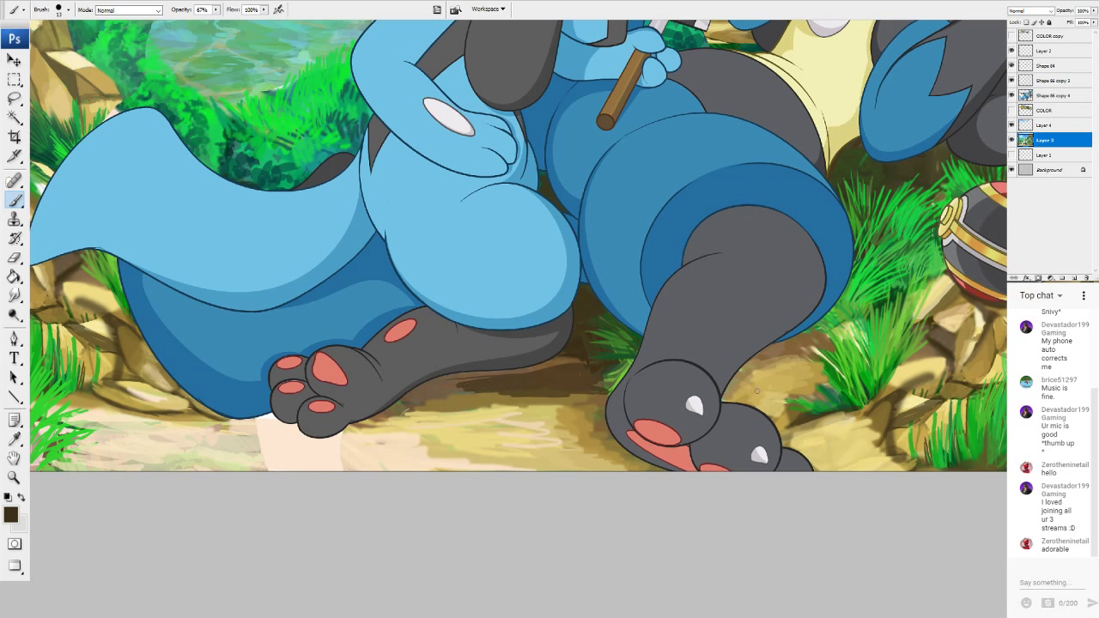
Blend the soil and sand around the reclining character's foot with resampled tan and dark brown at 31% brush opacity.
alt+click(777, 375)
mouse_move(550, 361)
mouse_down()
mouse_move(608, 359)
mouse_move(570, 349)
mouse_move(587, 333)
mouse_move(577, 324)
mouse_up()
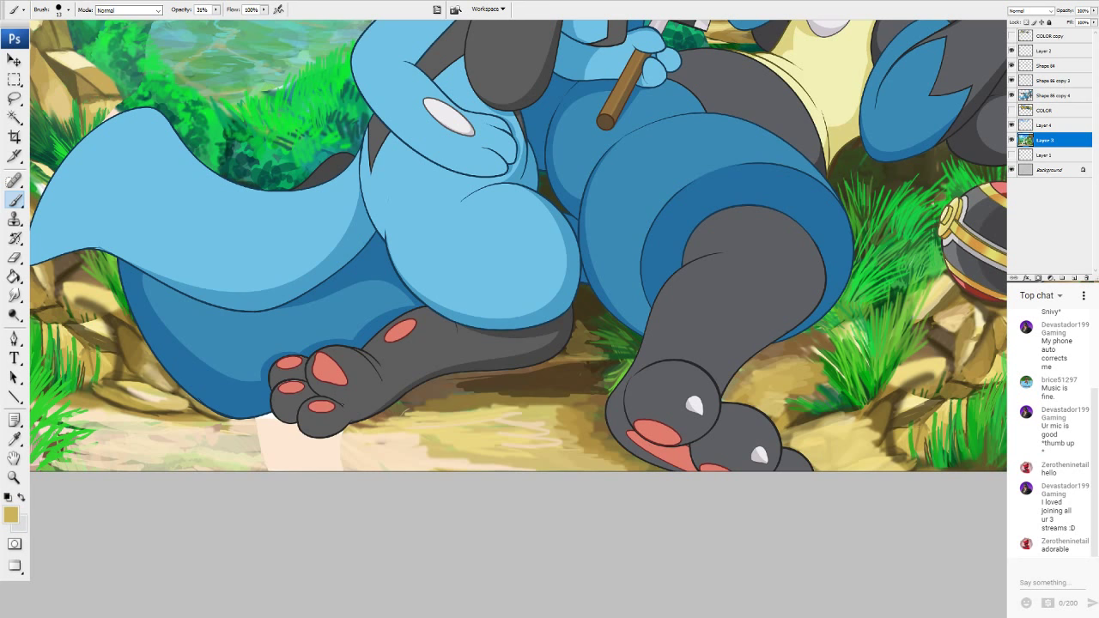
drag(618, 326, 361, 338)
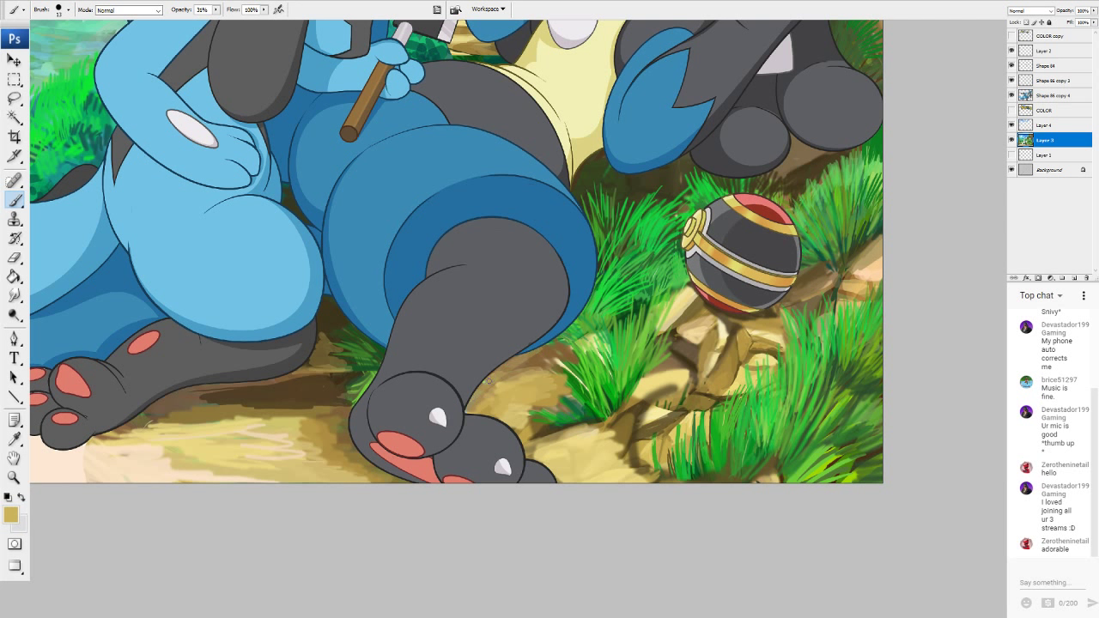
alt+click(312, 387)
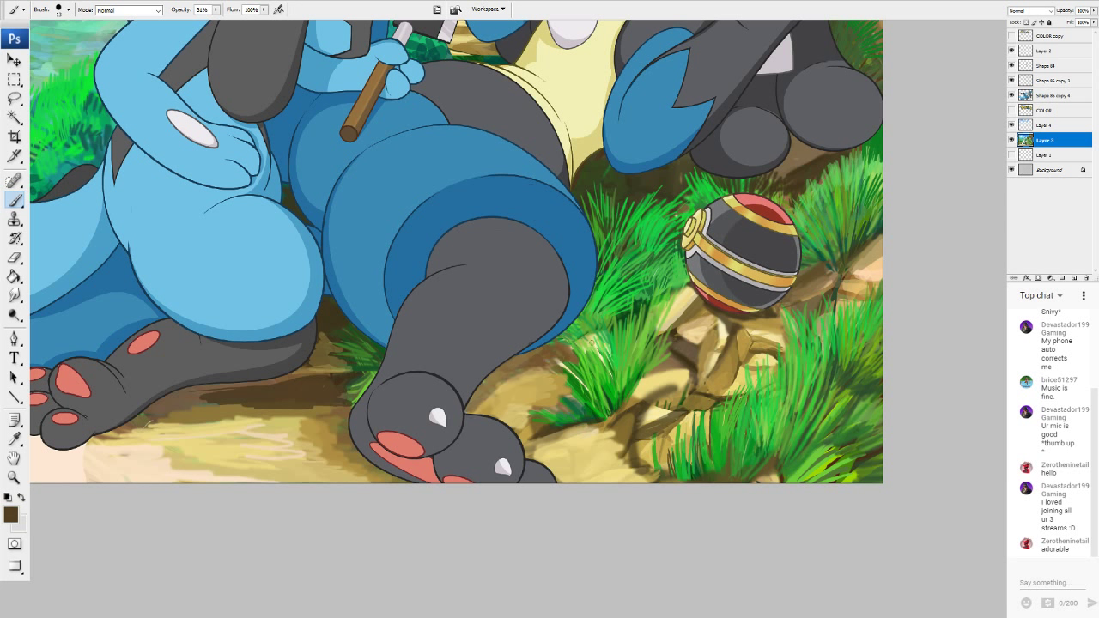
alt+click(632, 422)
alt+click(524, 383)
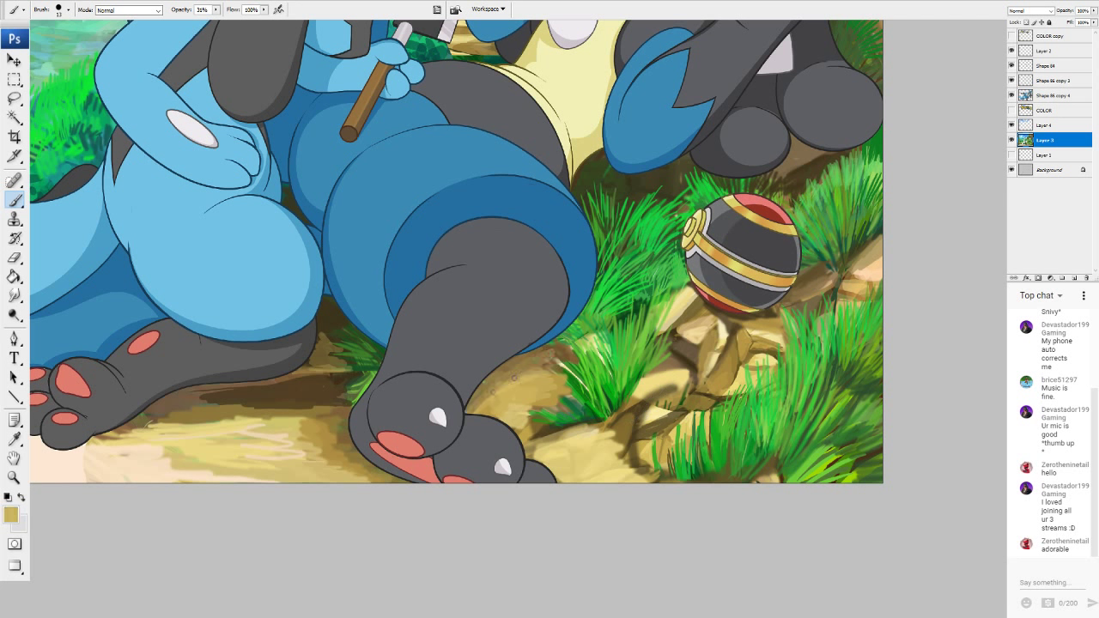
Soften the lower edge of the leg's ground shadow with sampled tan strokes at 31% opacity.
mouse_move(529, 364)
mouse_down()
mouse_move(491, 388)
mouse_move(483, 424)
mouse_move(871, 358)
mouse_move(734, 412)
mouse_up()
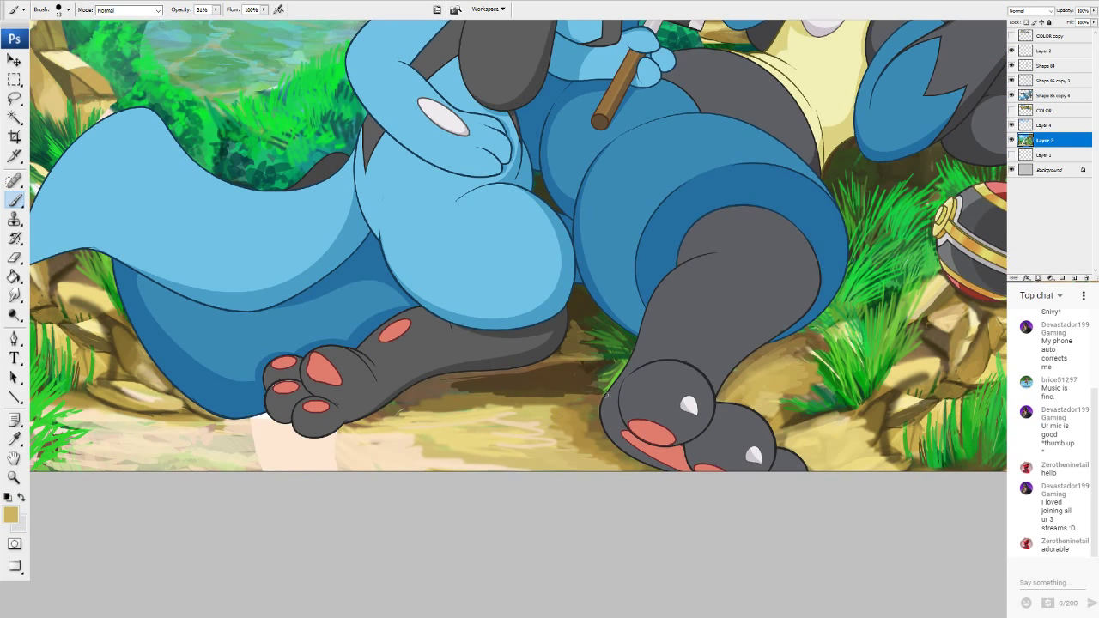
mouse_move(589, 400)
mouse_down()
mouse_move(422, 395)
mouse_move(395, 402)
mouse_move(358, 434)
mouse_up()
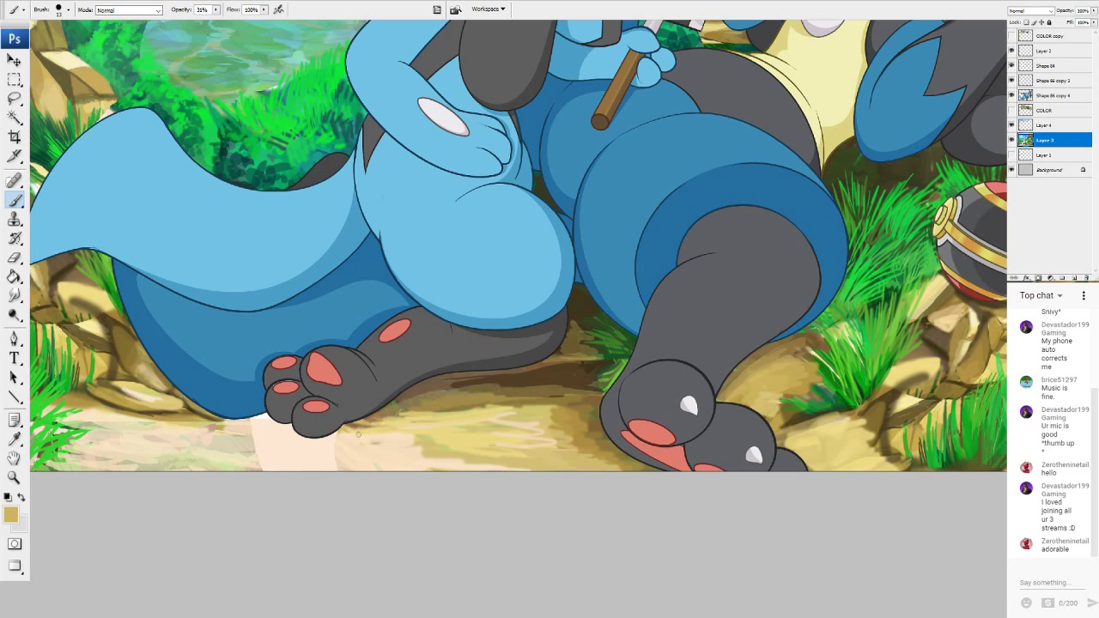
mouse_move(540, 390)
mouse_down()
mouse_move(420, 400)
mouse_move(391, 415)
mouse_move(520, 396)
mouse_up()
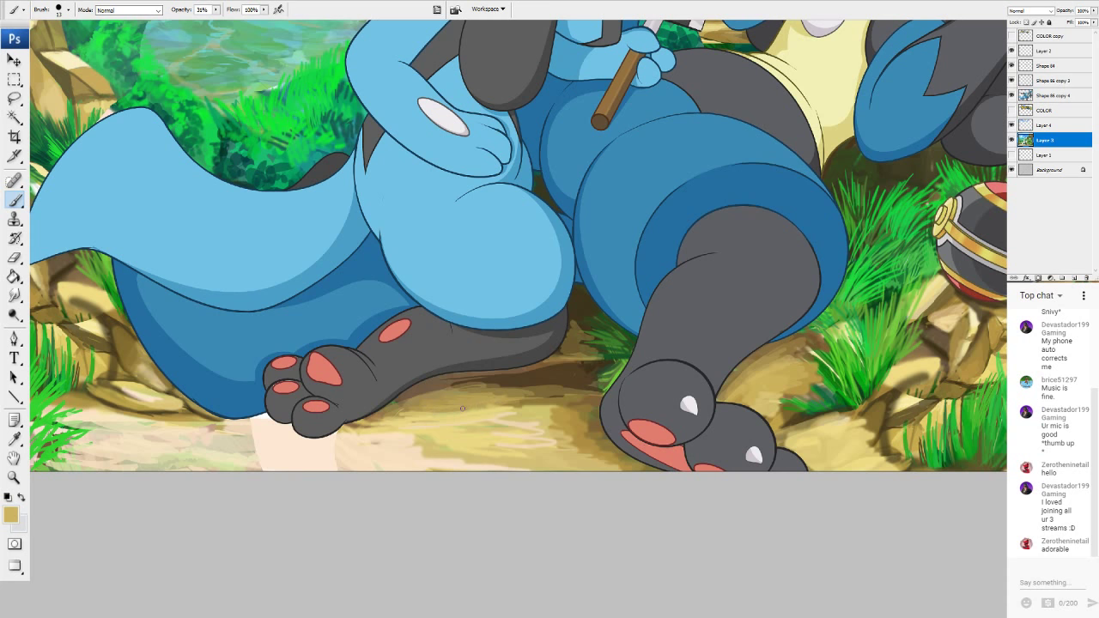
Set the foreground colour to pale yellow f8f0c5 and lighten the sandy ground beside the grass below the tail.
drag(481, 189, 578, 539)
drag(729, 215, 314, 434)
drag(315, 515, 960, 89)
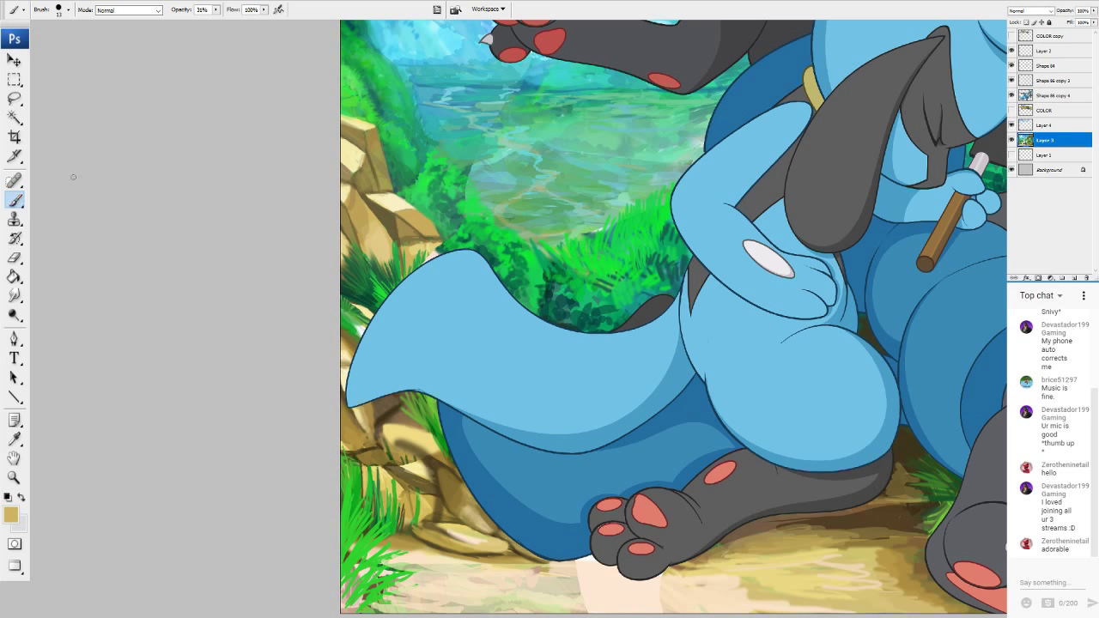
click(11, 513)
click(335, 147)
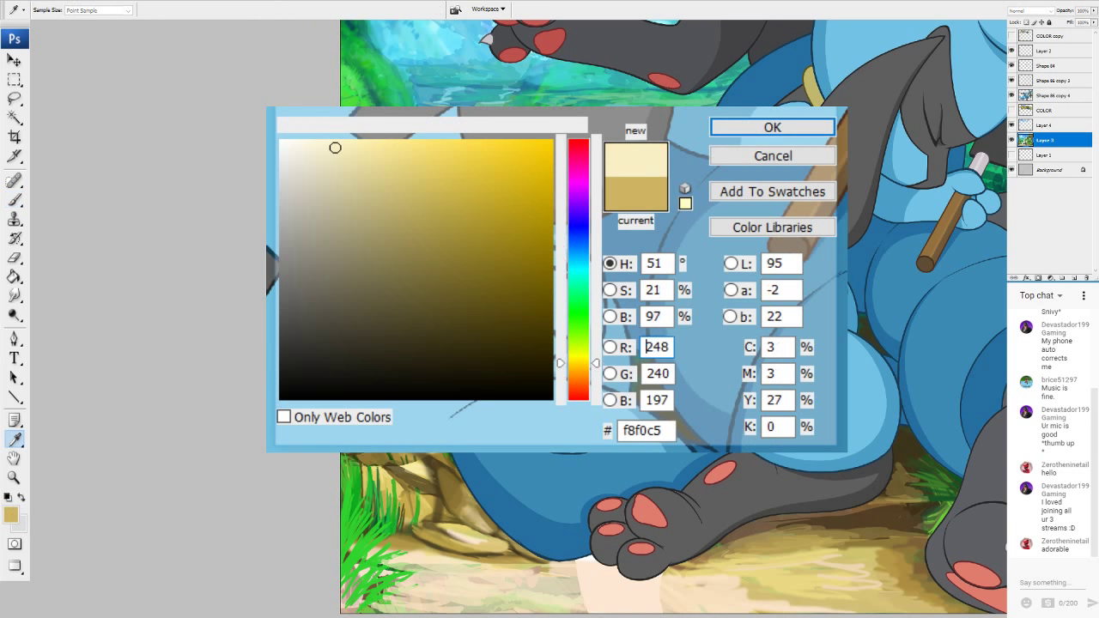
click(744, 129)
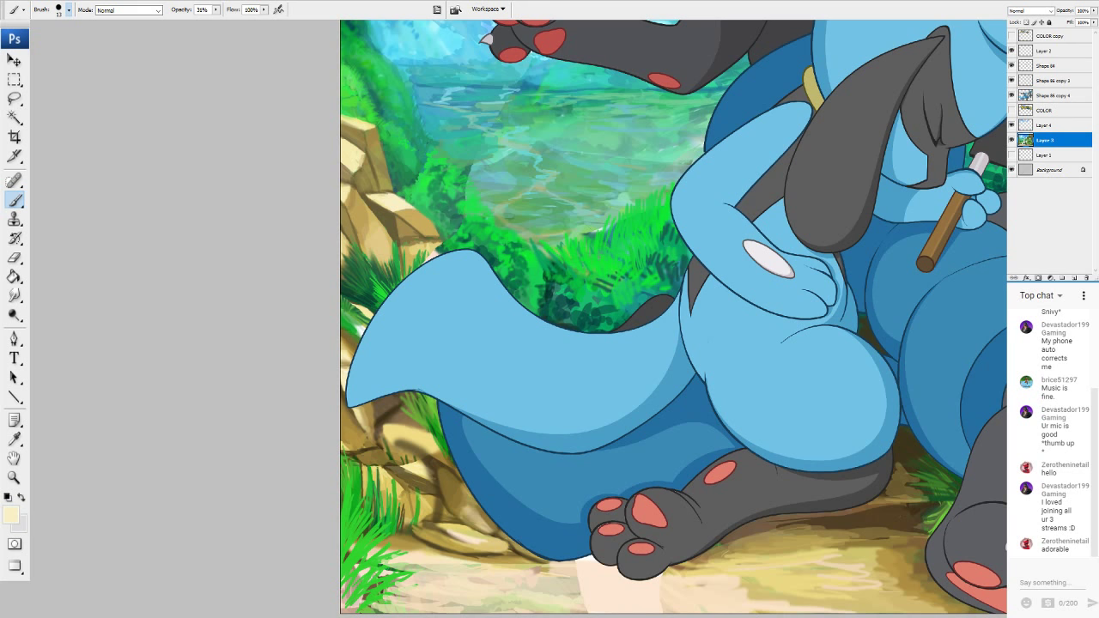
drag(618, 480, 640, 339)
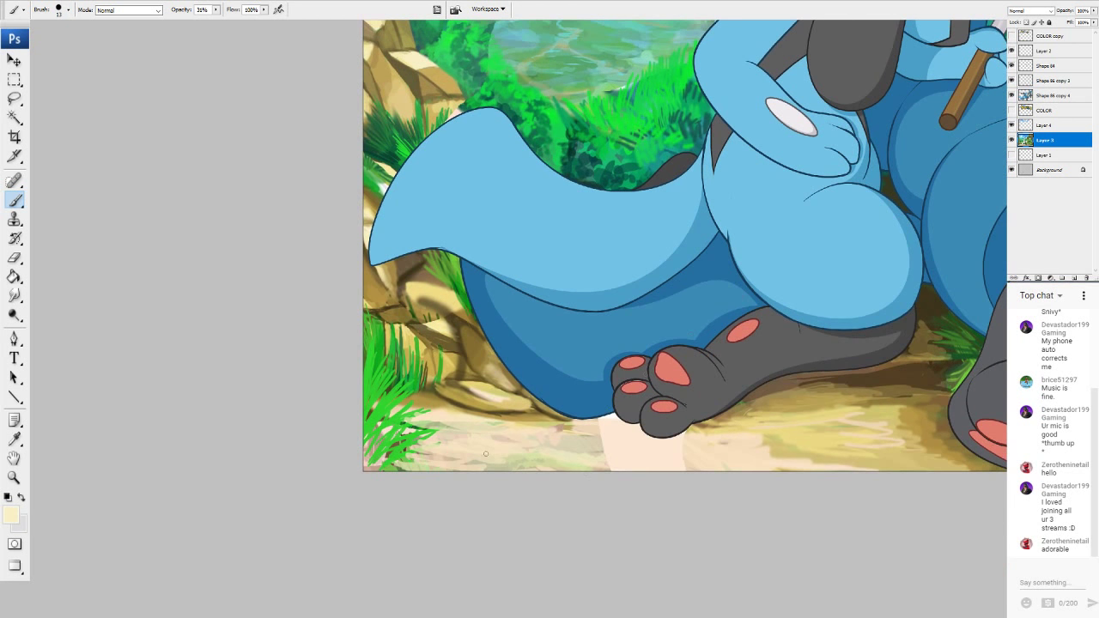
mouse_move(548, 462)
mouse_down()
mouse_move(533, 461)
mouse_move(587, 469)
mouse_up()
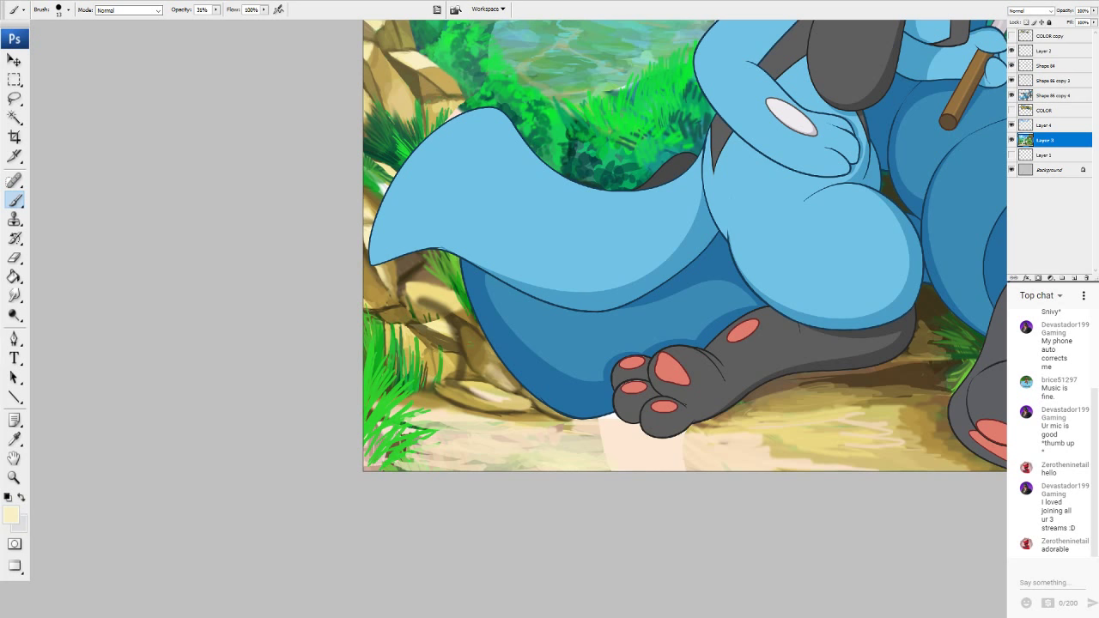
Sample olive brown from the rocks and paint a translucent shadow on the sand beside the kneeling character's foot.
alt+click(469, 332)
drag(468, 333, 428, 304)
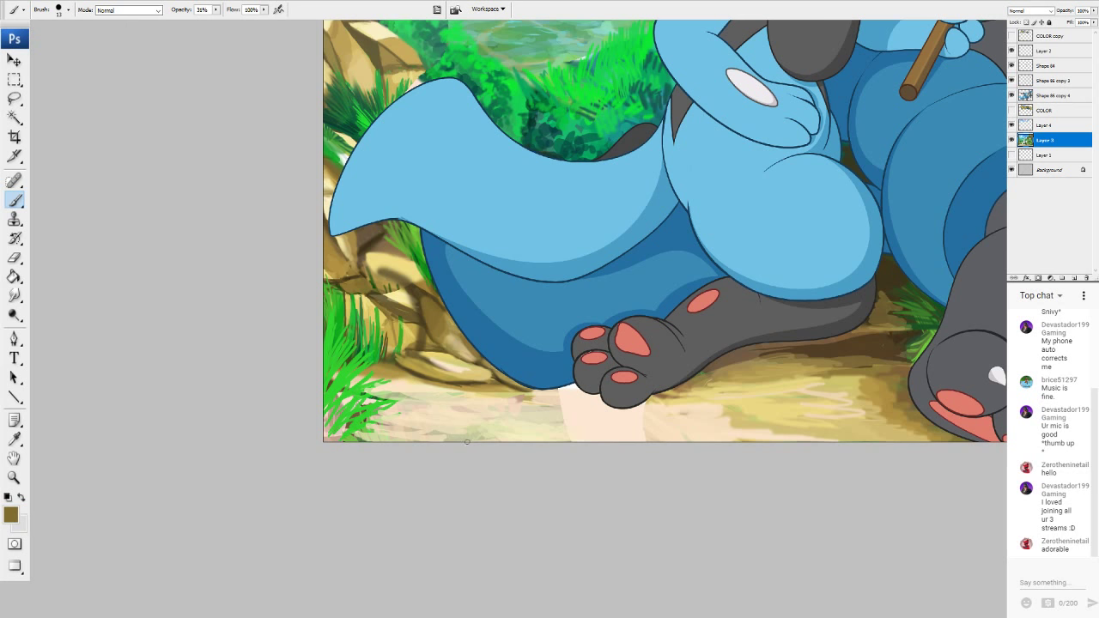
drag(601, 86, 407, 134)
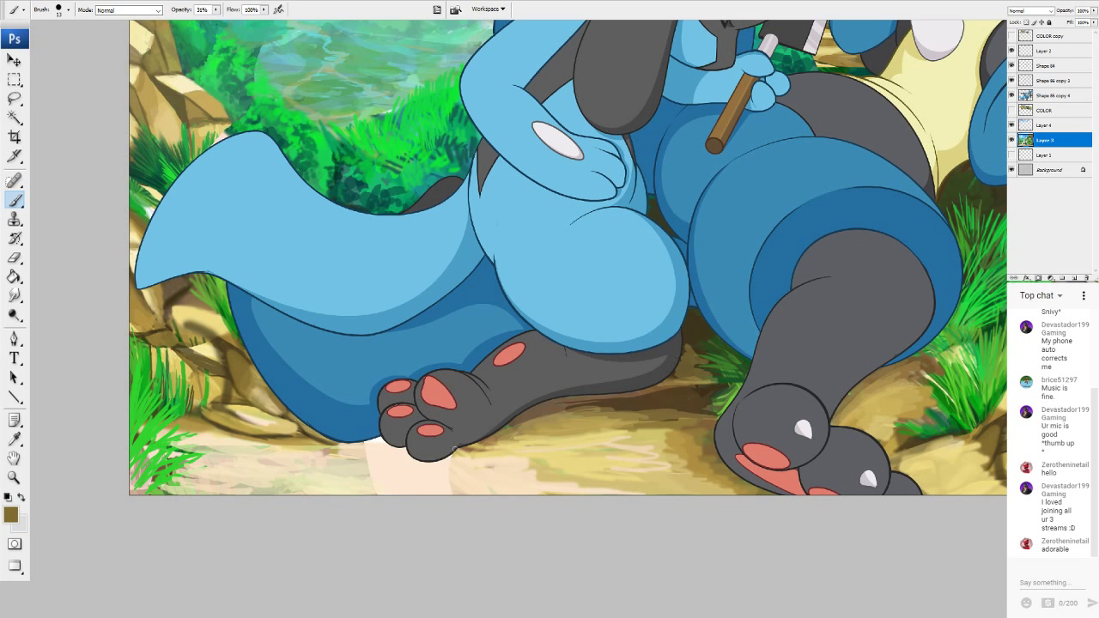
mouse_move(454, 447)
mouse_down()
mouse_move(458, 495)
mouse_move(454, 455)
mouse_move(456, 493)
mouse_move(460, 458)
mouse_move(487, 479)
mouse_up()
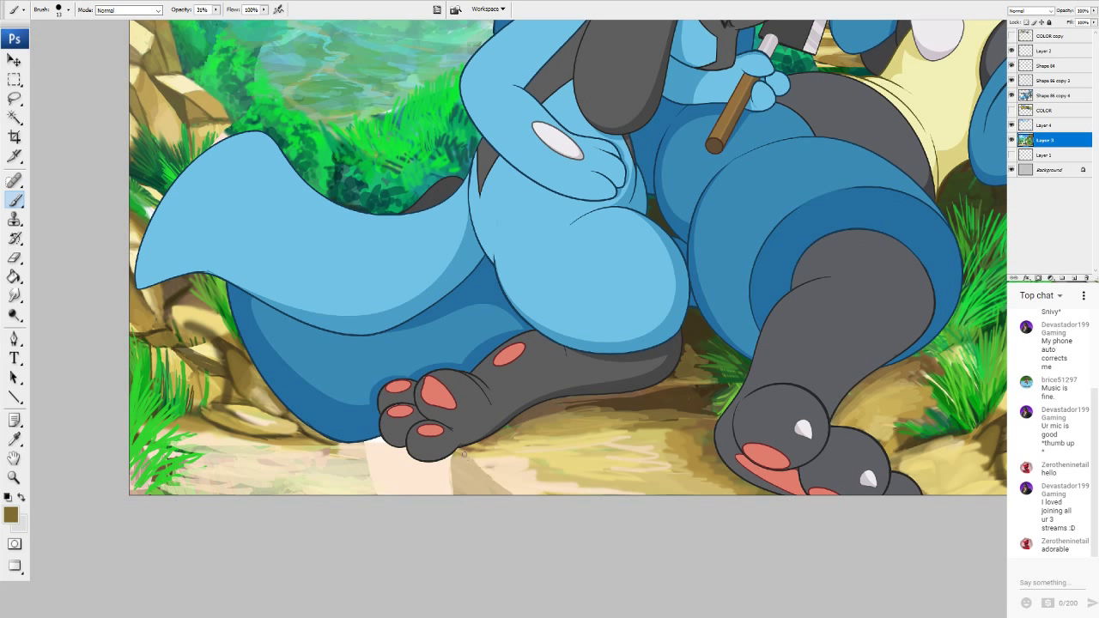
drag(470, 460, 513, 493)
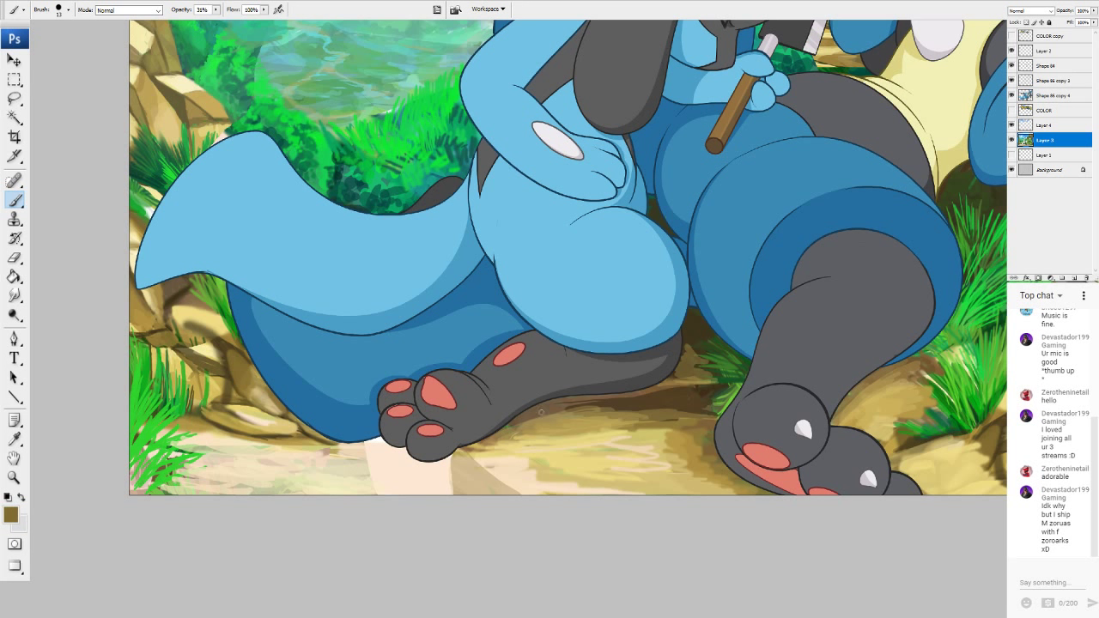
Darken the shadow beside the foot with sampled reddish brown and blend its edge with golden tan from the rocks.
alt+click(566, 397)
mouse_move(465, 456)
mouse_down()
mouse_move(507, 479)
mouse_move(481, 449)
mouse_move(493, 452)
mouse_move(491, 464)
mouse_move(468, 451)
mouse_move(510, 486)
mouse_move(474, 461)
mouse_move(507, 486)
mouse_move(479, 453)
mouse_up()
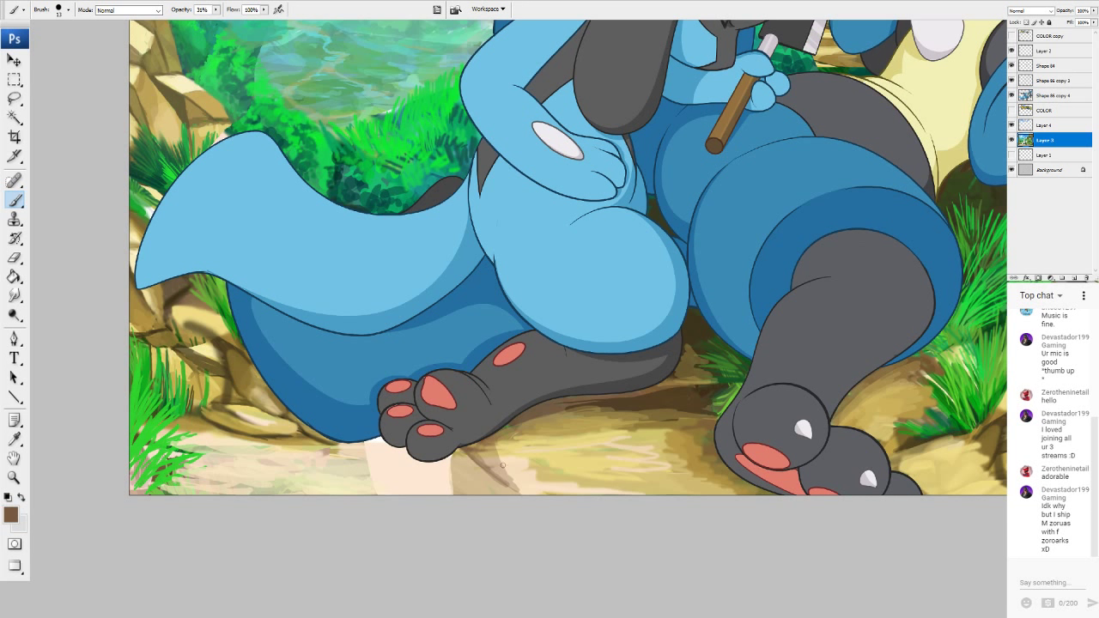
alt+click(249, 425)
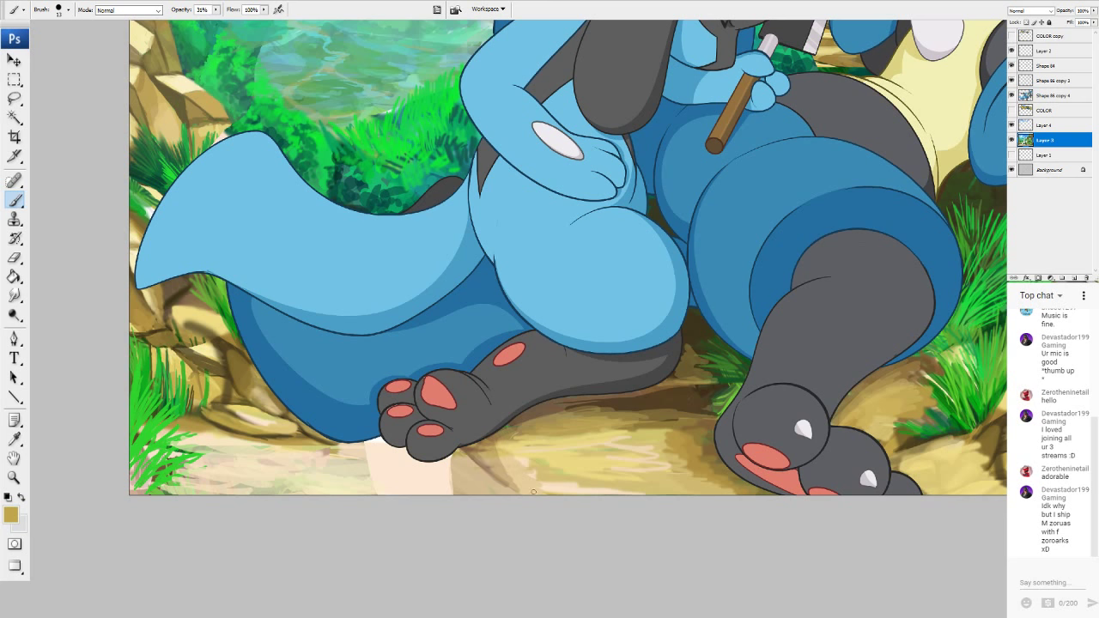
drag(532, 474, 493, 403)
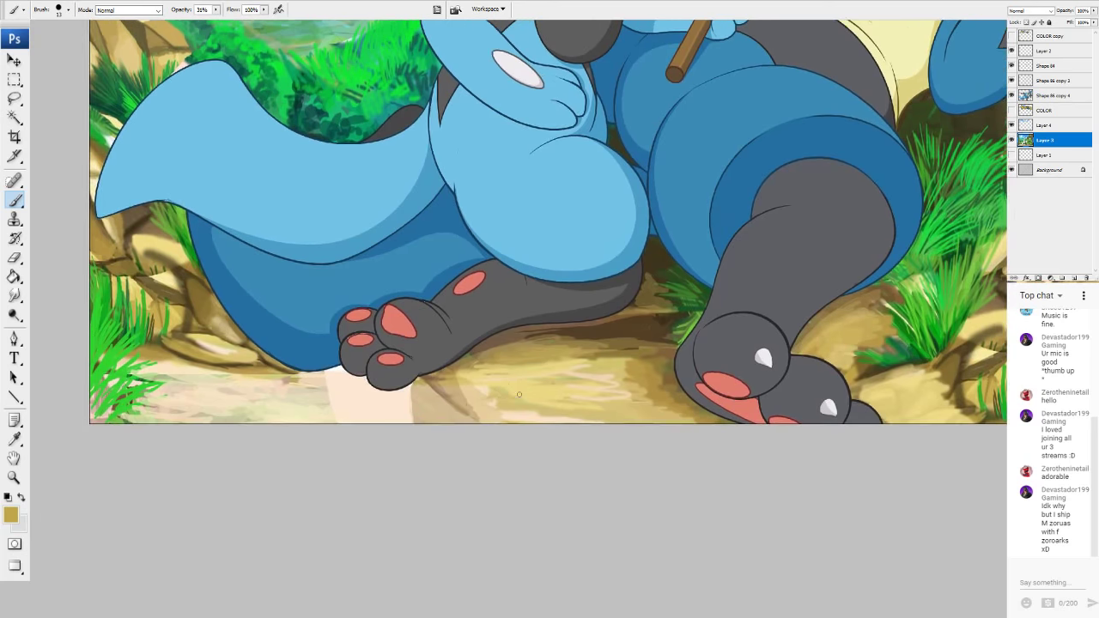
Resample browns from the ground and add streaky shading strokes to the sand around the foot's shadow.
alt+click(644, 328)
drag(466, 361, 587, 432)
alt+click(500, 335)
drag(474, 364, 543, 408)
mouse_move(511, 391)
mouse_down()
mouse_move(482, 356)
mouse_move(476, 396)
mouse_up()
mouse_move(463, 367)
mouse_down()
mouse_move(477, 401)
mouse_move(448, 387)
mouse_up()
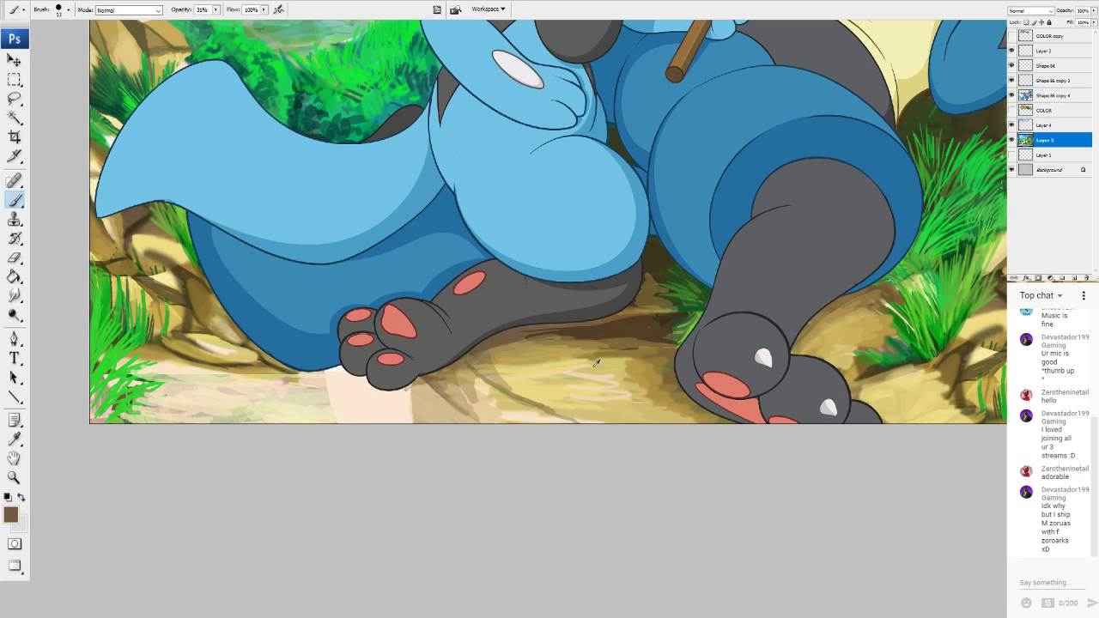
Resample golden tan, pale peach and brown from the ground and blend streaks into the sand beside the kneeling character's foot.
alt+click(555, 382)
drag(496, 381, 508, 392)
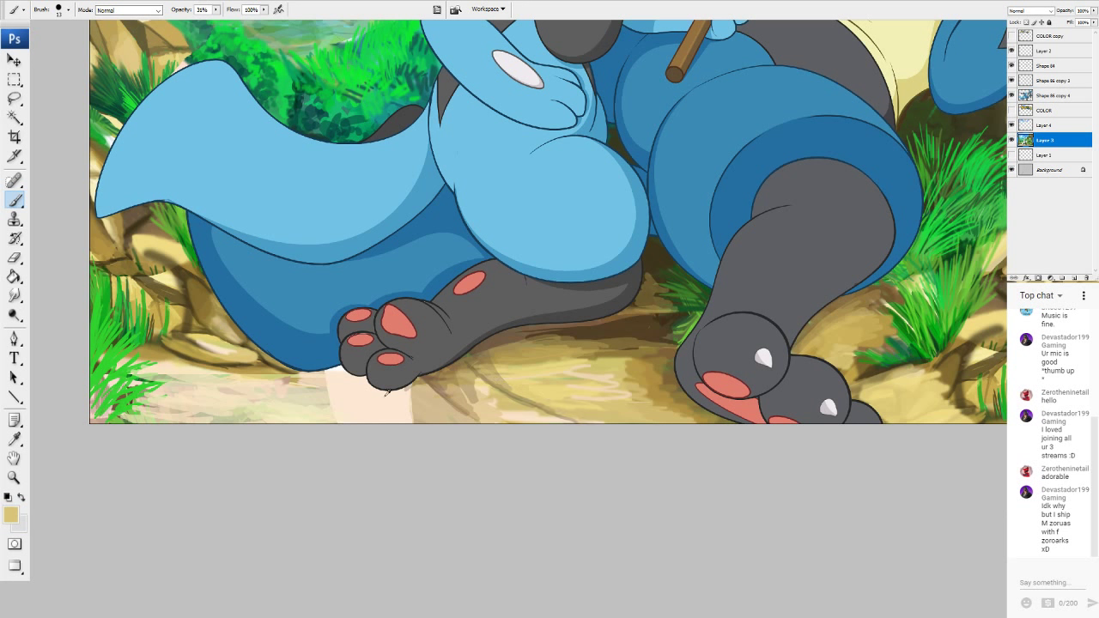
alt+click(384, 398)
mouse_move(506, 403)
mouse_down()
mouse_move(581, 423)
mouse_move(500, 387)
mouse_move(517, 402)
mouse_up()
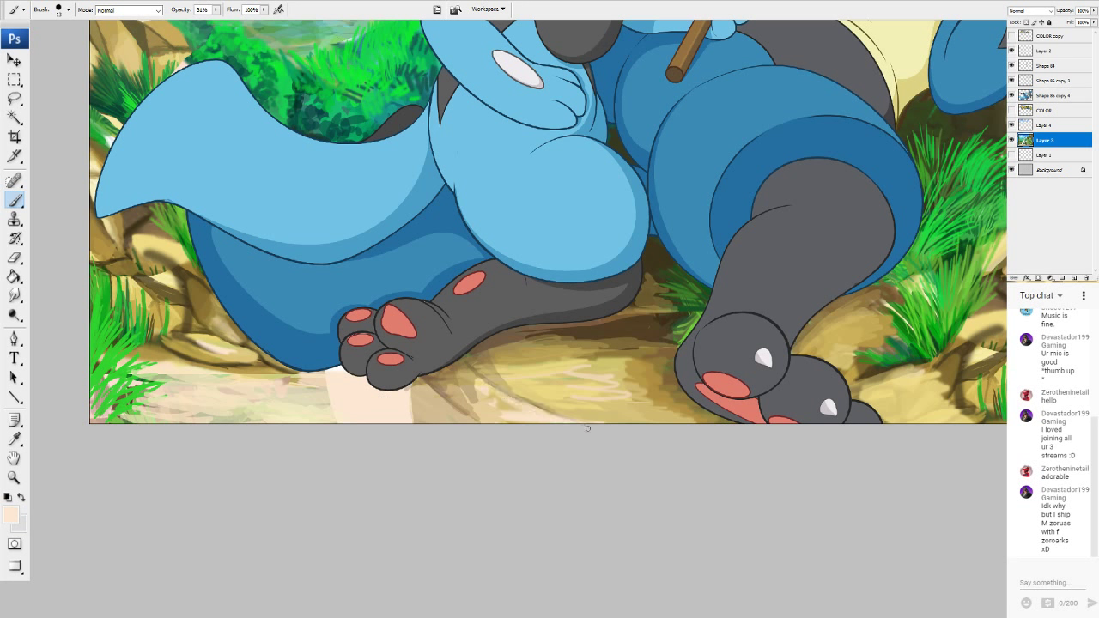
alt+click(580, 368)
alt+click(554, 377)
drag(518, 407, 524, 423)
alt+click(446, 387)
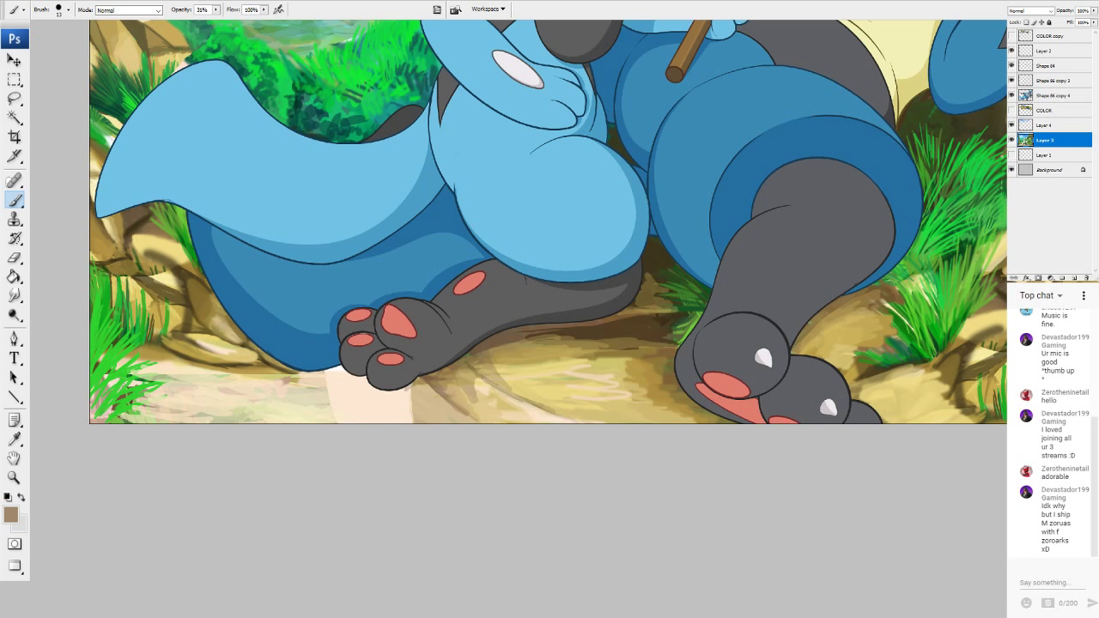
Set the foreground colour to olive brown 6c5d30 and paint translucent shadows on the sand beneath the tail and toes.
drag(832, 123, 872, 226)
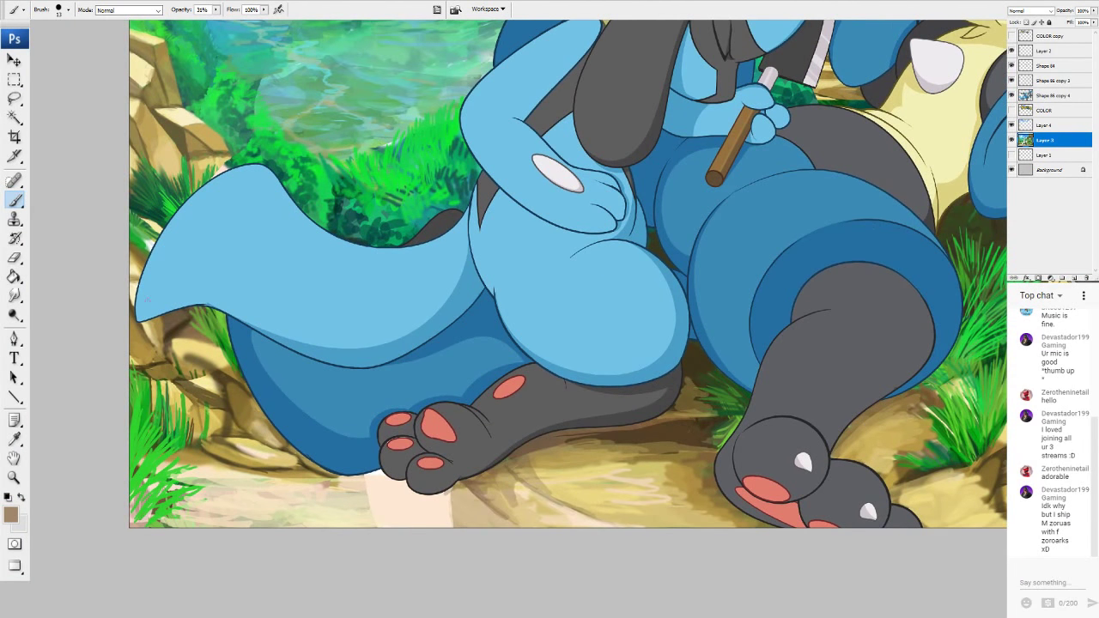
click(11, 515)
click(206, 398)
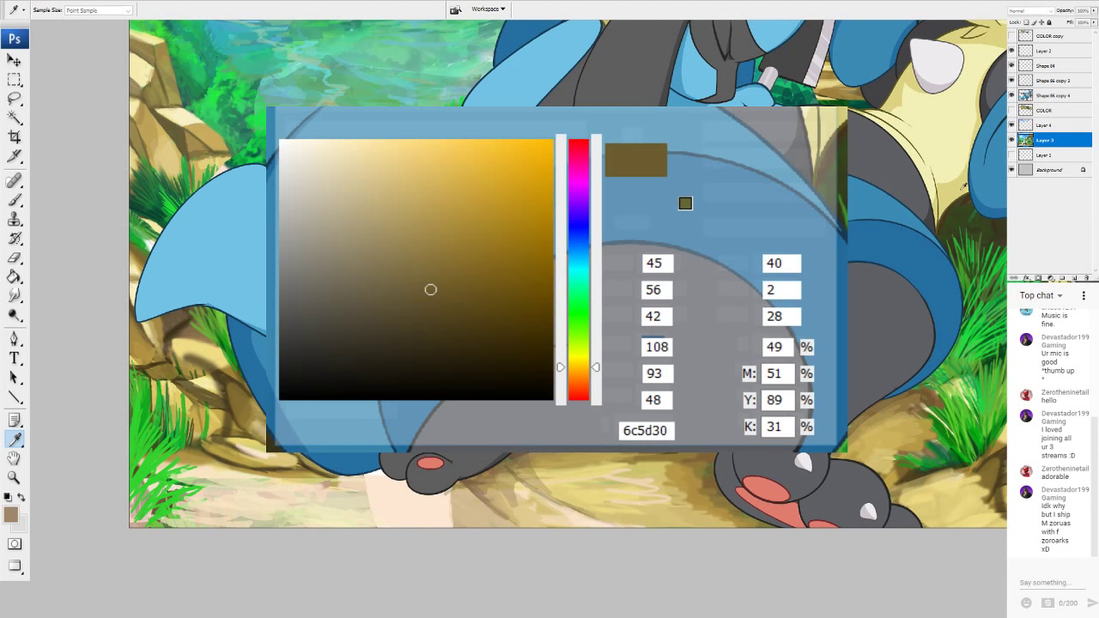
click(776, 129)
mouse_move(764, 223)
mouse_down()
mouse_move(566, 377)
mouse_move(405, 81)
mouse_move(918, 139)
mouse_move(889, 151)
mouse_up()
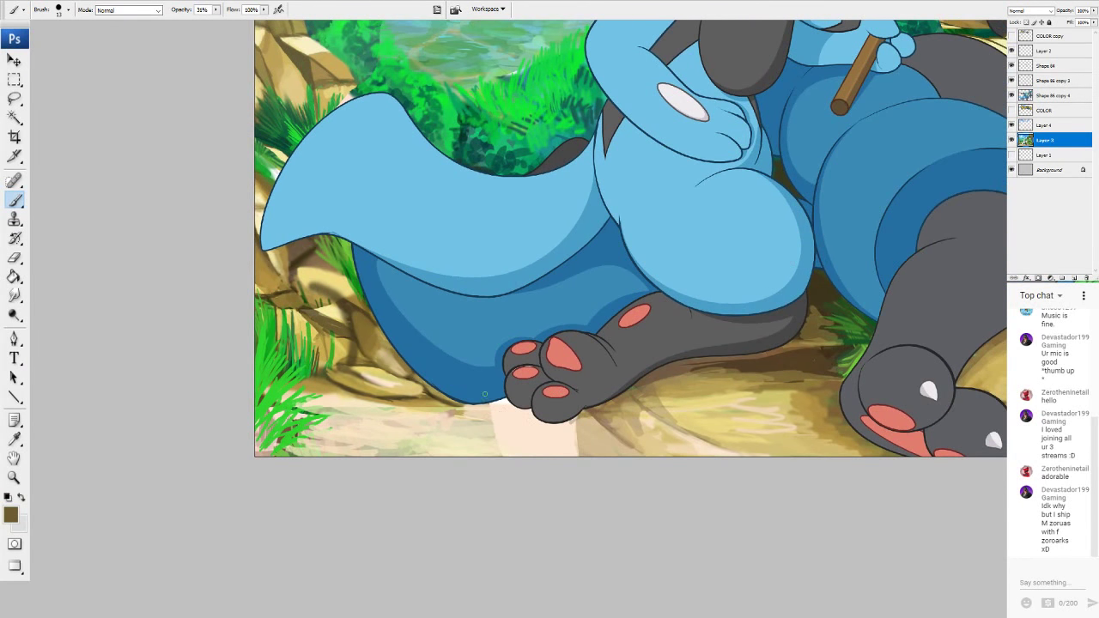
mouse_move(486, 405)
mouse_down()
mouse_move(511, 456)
mouse_move(436, 413)
mouse_up()
drag(498, 432, 507, 438)
mouse_move(450, 409)
mouse_down()
mouse_move(463, 428)
mouse_move(410, 402)
mouse_up()
mouse_move(490, 439)
mouse_down()
mouse_move(455, 398)
mouse_move(481, 423)
mouse_move(473, 397)
mouse_move(494, 425)
mouse_move(490, 400)
mouse_move(473, 393)
mouse_move(473, 411)
mouse_move(492, 426)
mouse_move(490, 415)
mouse_move(516, 465)
mouse_move(486, 383)
mouse_up()
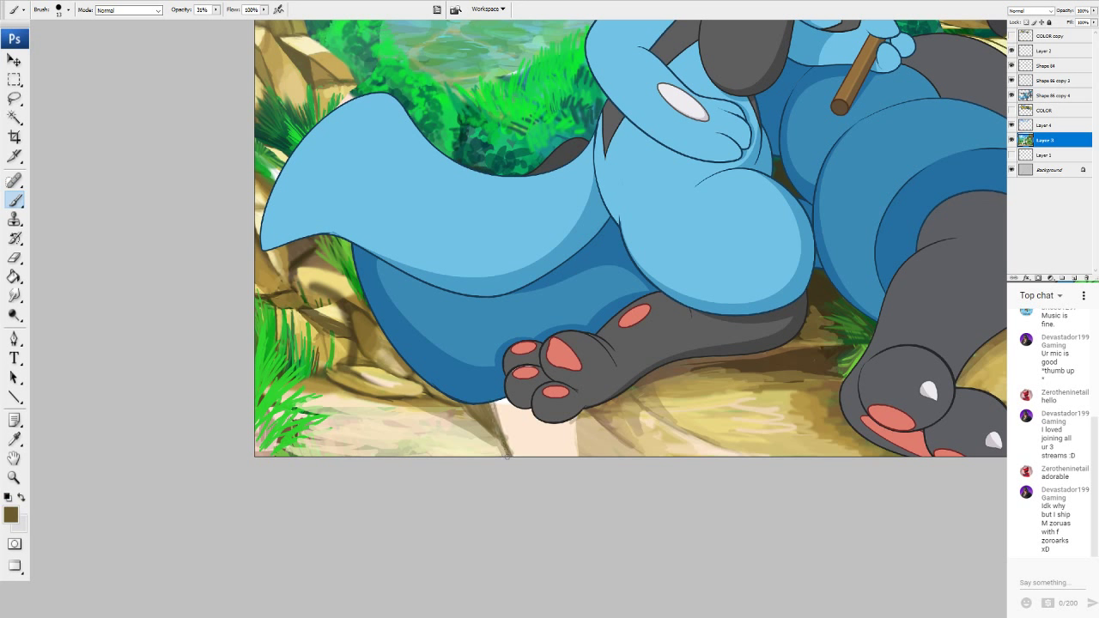
mouse_move(507, 455)
mouse_down()
mouse_move(486, 395)
mouse_move(543, 422)
mouse_up()
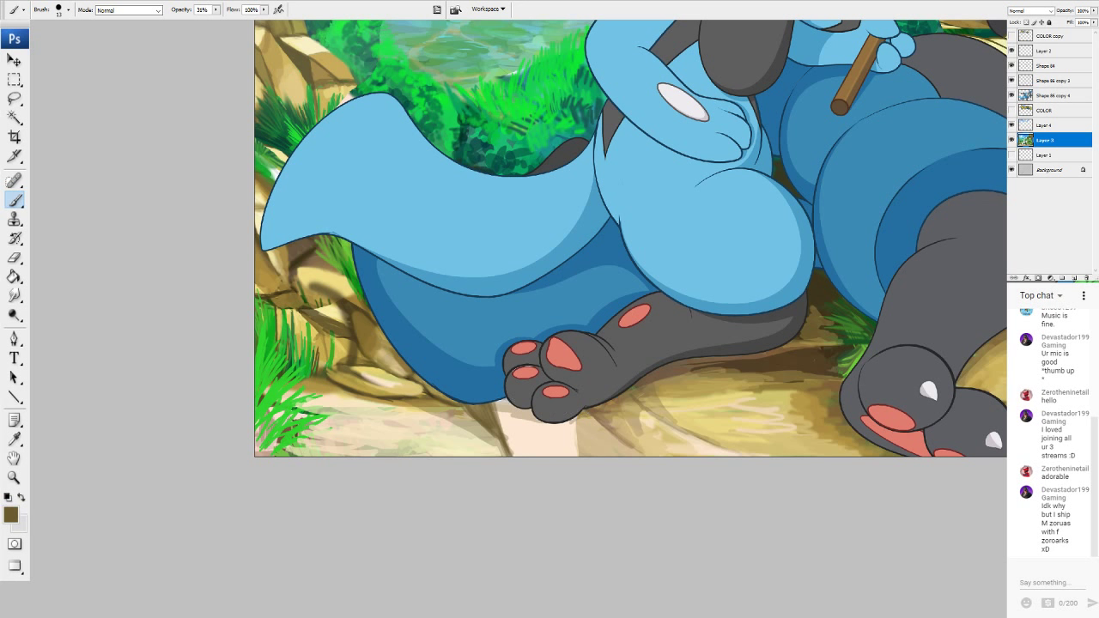
drag(499, 403, 522, 407)
Shade the sand beside the kneeling foot with olive brown, sampled pale peach and ground brown to soften the shadow's edge.
mouse_move(588, 417)
mouse_down()
mouse_move(648, 441)
mouse_move(624, 444)
mouse_move(650, 453)
mouse_move(671, 454)
mouse_move(640, 440)
mouse_move(714, 454)
mouse_move(681, 451)
mouse_up()
drag(603, 429, 624, 451)
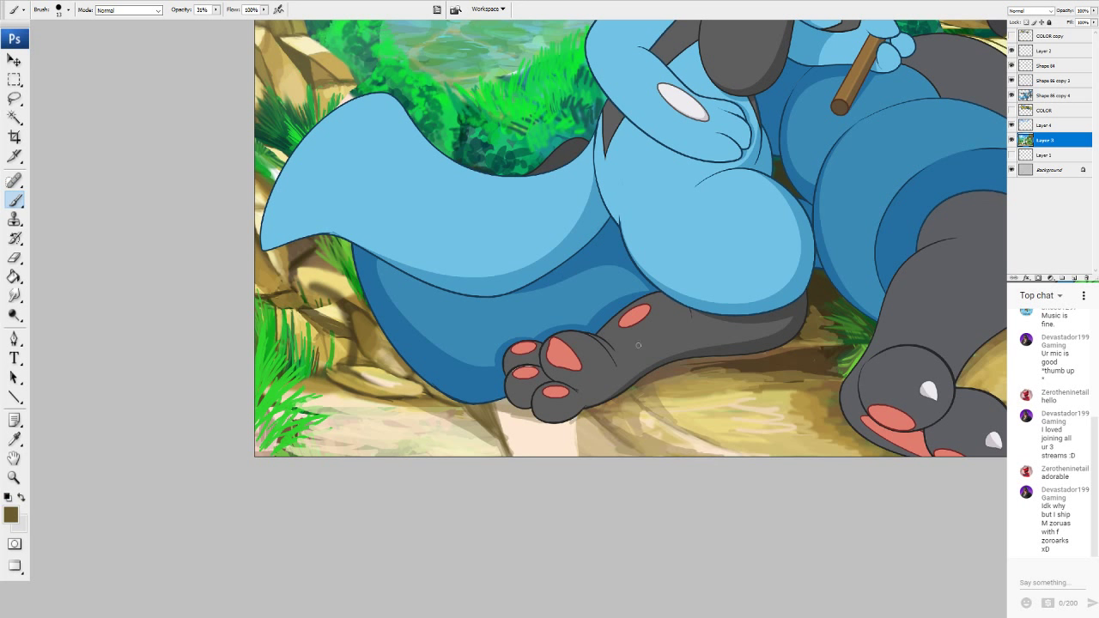
alt+click(551, 440)
mouse_move(767, 440)
mouse_down()
mouse_move(797, 445)
mouse_move(773, 435)
mouse_move(780, 423)
mouse_move(791, 429)
mouse_move(773, 426)
mouse_move(787, 449)
mouse_move(734, 413)
mouse_up()
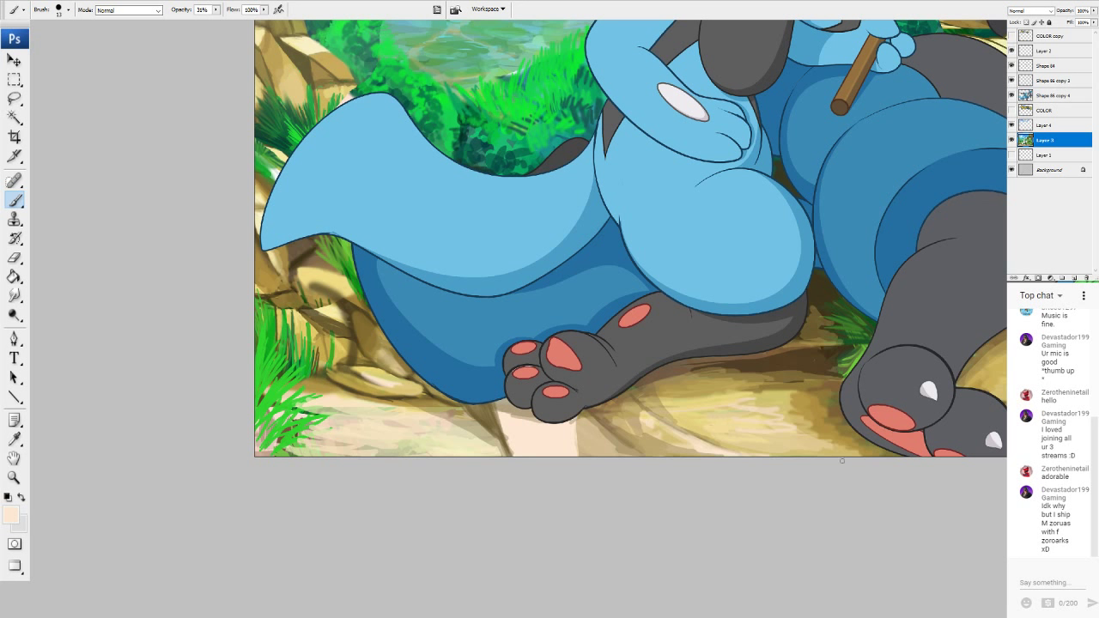
alt+click(794, 370)
drag(660, 405, 709, 440)
mouse_move(656, 399)
mouse_down()
mouse_move(690, 432)
mouse_move(679, 412)
mouse_move(663, 430)
mouse_move(666, 421)
mouse_up()
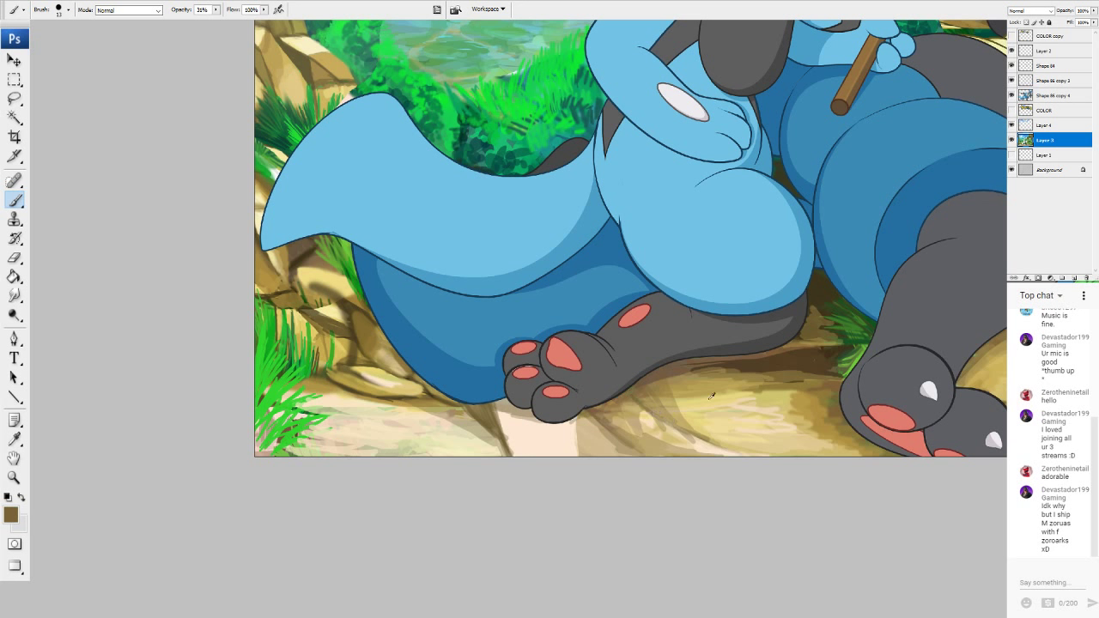
Resample colours from the sand and the dark ground and deepen the contact shadow under the kneeling leg with dark brown.
alt+click(667, 418)
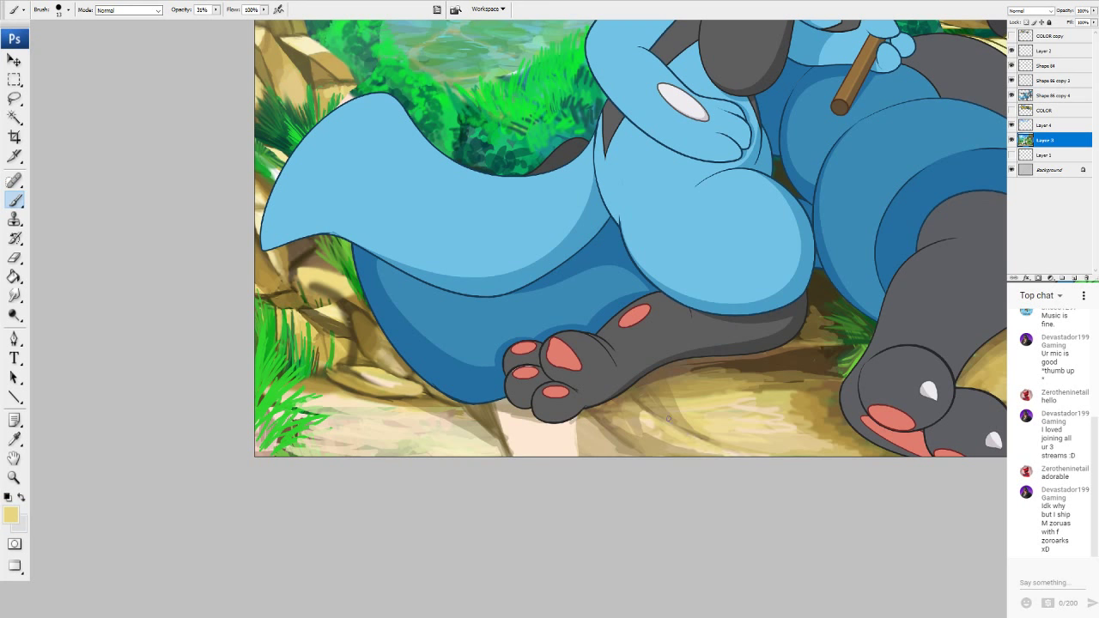
alt+click(559, 430)
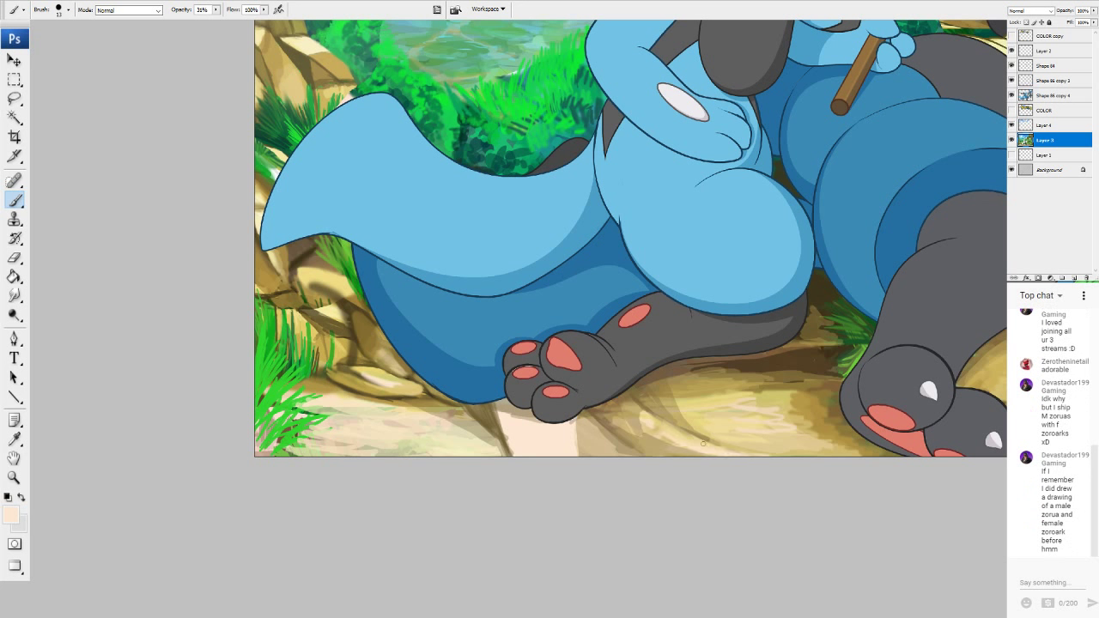
alt+click(705, 433)
alt+click(802, 335)
alt+click(817, 301)
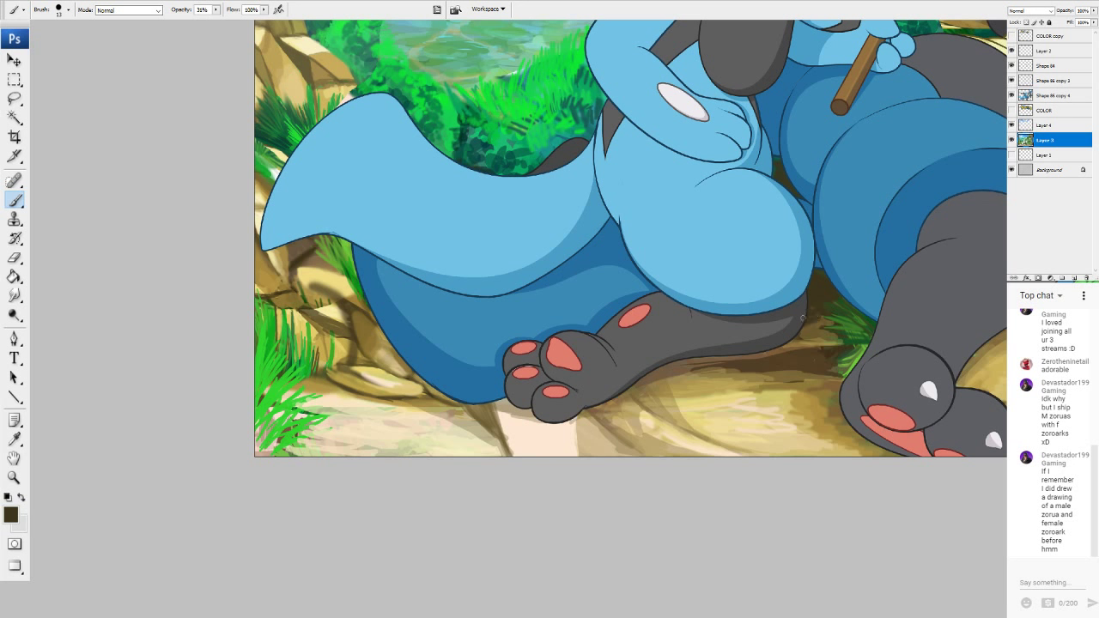
drag(785, 348, 638, 381)
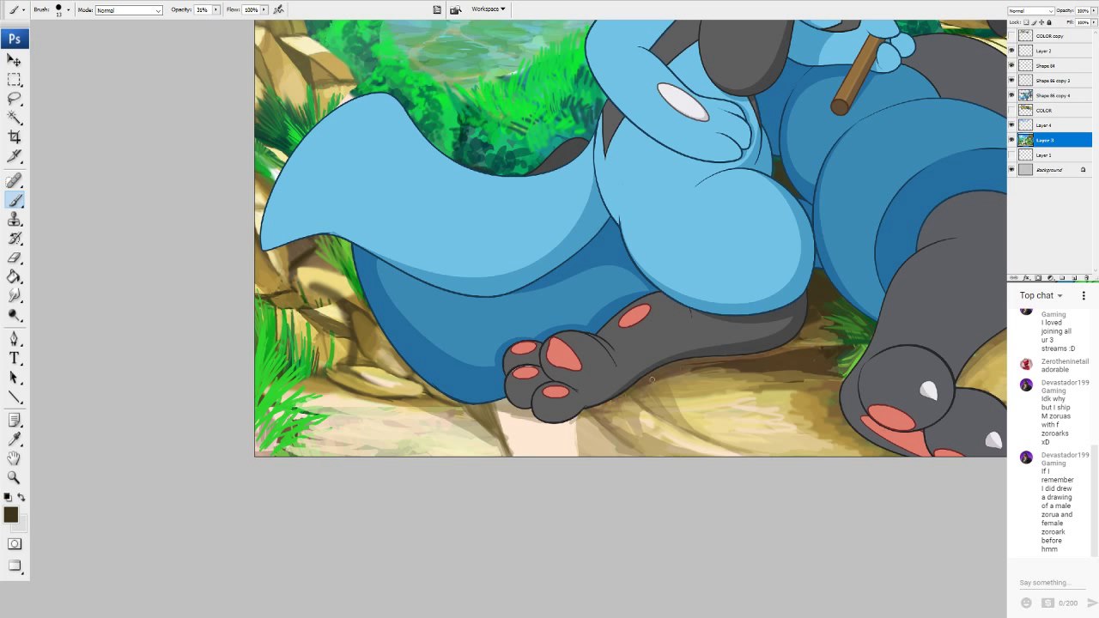
mouse_move(747, 352)
mouse_down()
mouse_move(666, 373)
mouse_move(675, 370)
mouse_up()
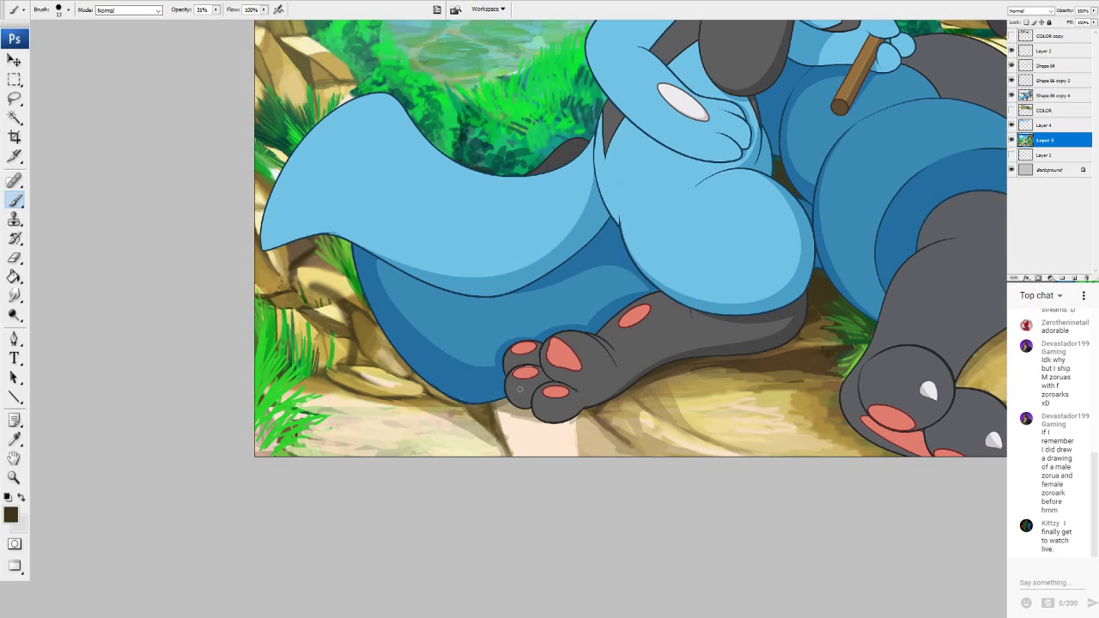
Tint the peach strip below the toes with pale yellow and shade under the foot with dark olive brown from the rocks.
alt+click(531, 429)
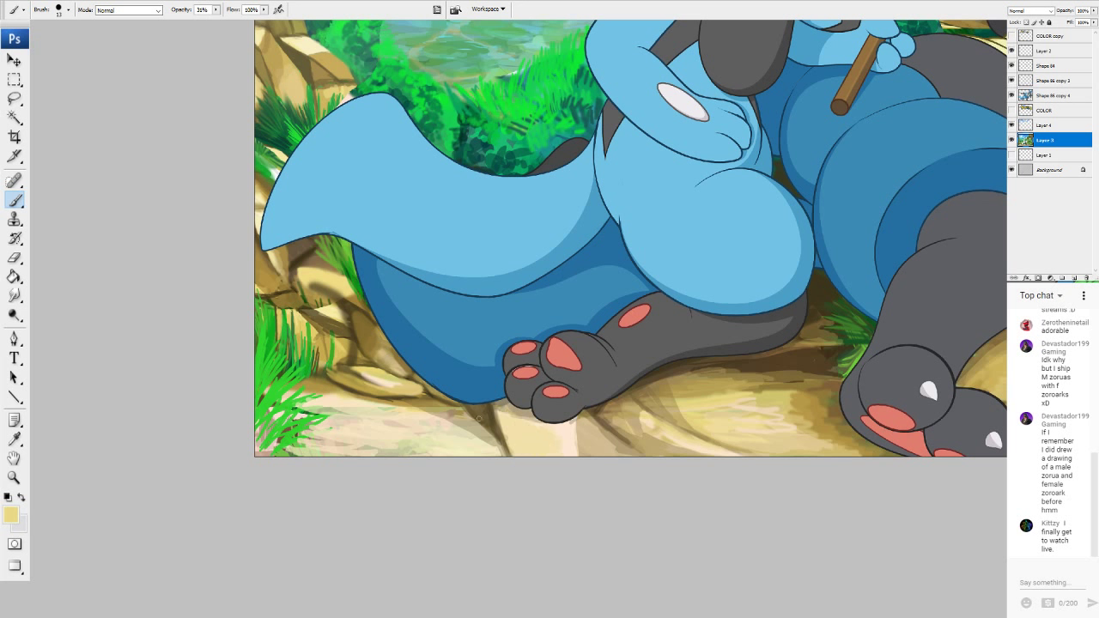
alt+click(347, 309)
mouse_move(512, 407)
mouse_down()
mouse_move(545, 416)
mouse_move(592, 406)
mouse_up()
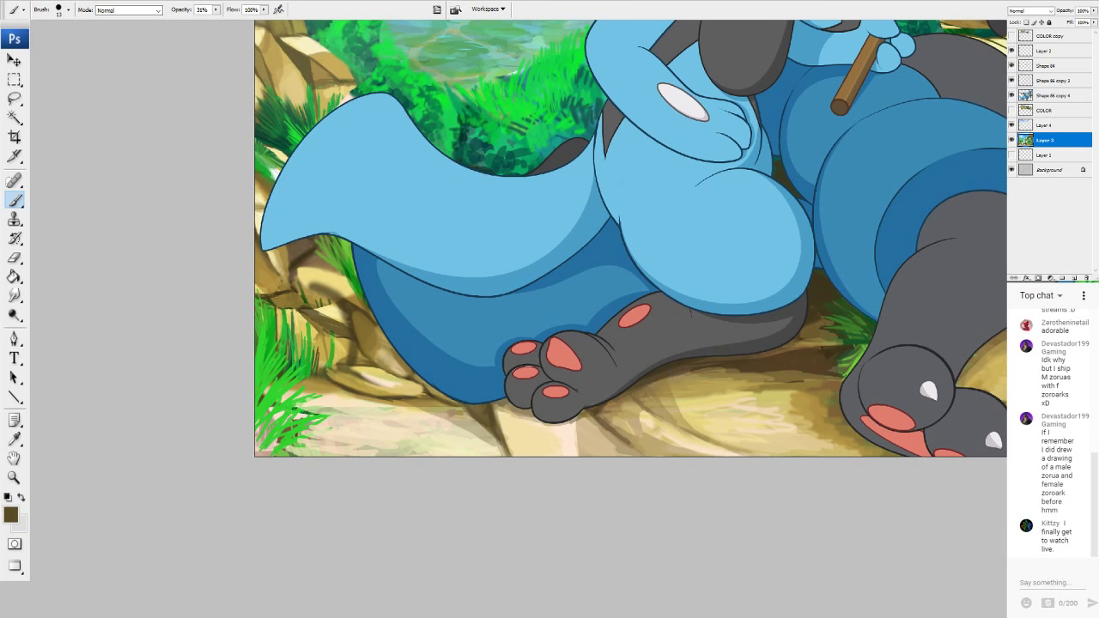
Sample golden and dark browns from the tree and blend the trunk shading beside the reclining character's ear and raised paw.
drag(686, 214, 123, 505)
drag(515, 240, 513, 506)
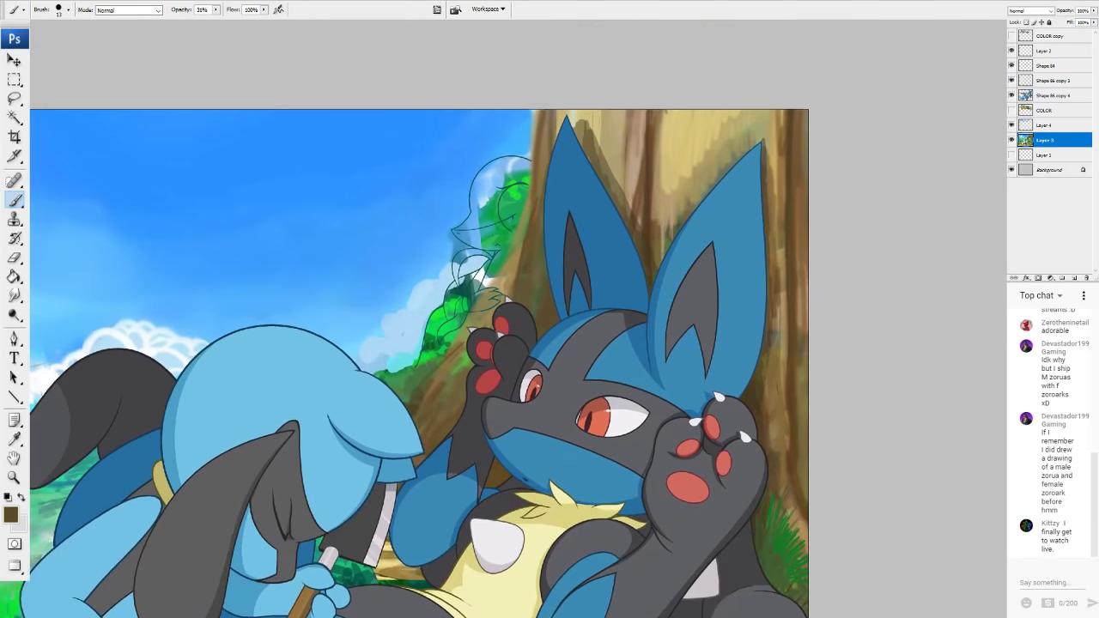
scroll(515, 360, up, 5)
scroll(515, 361, down, 5)
scroll(515, 361, up, 4)
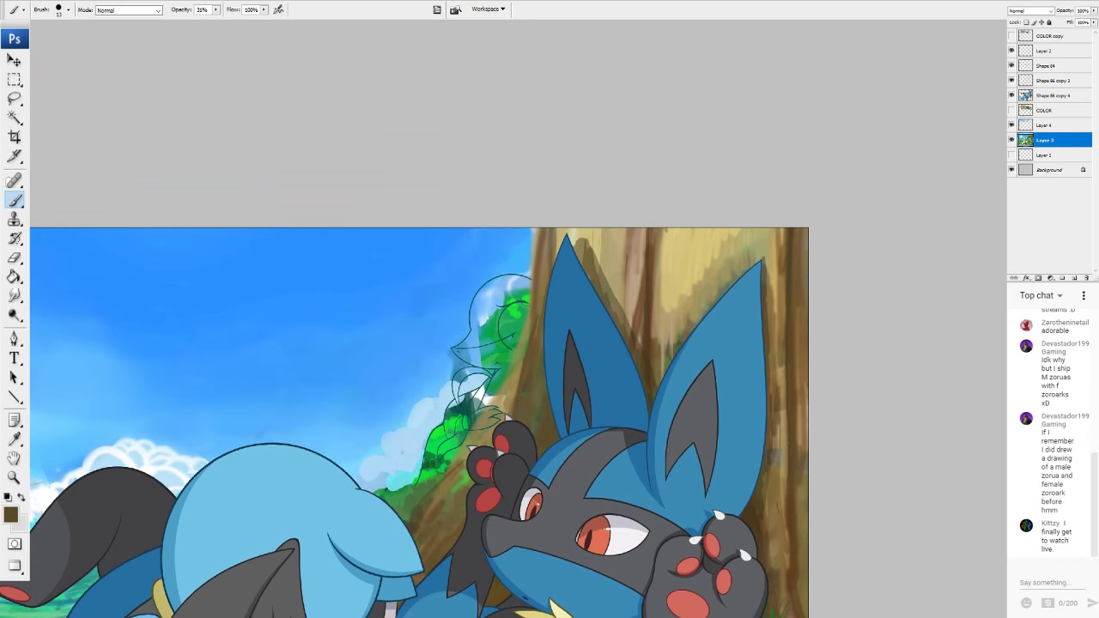
scroll(419, 360, down, 4)
scroll(418, 360, right, 4)
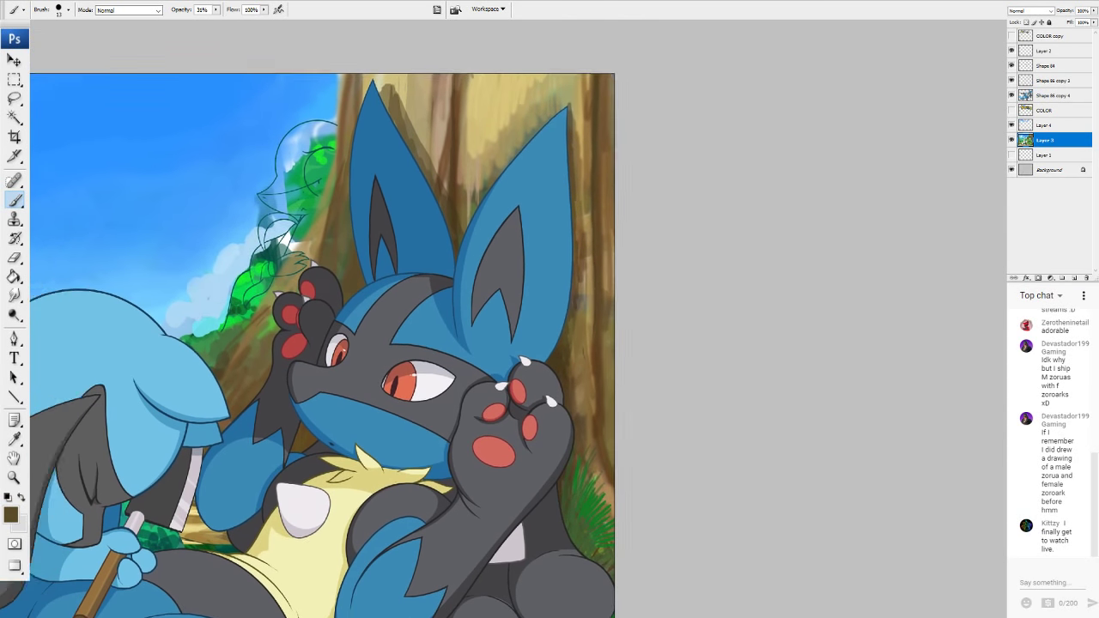
drag(386, 326, 363, 356)
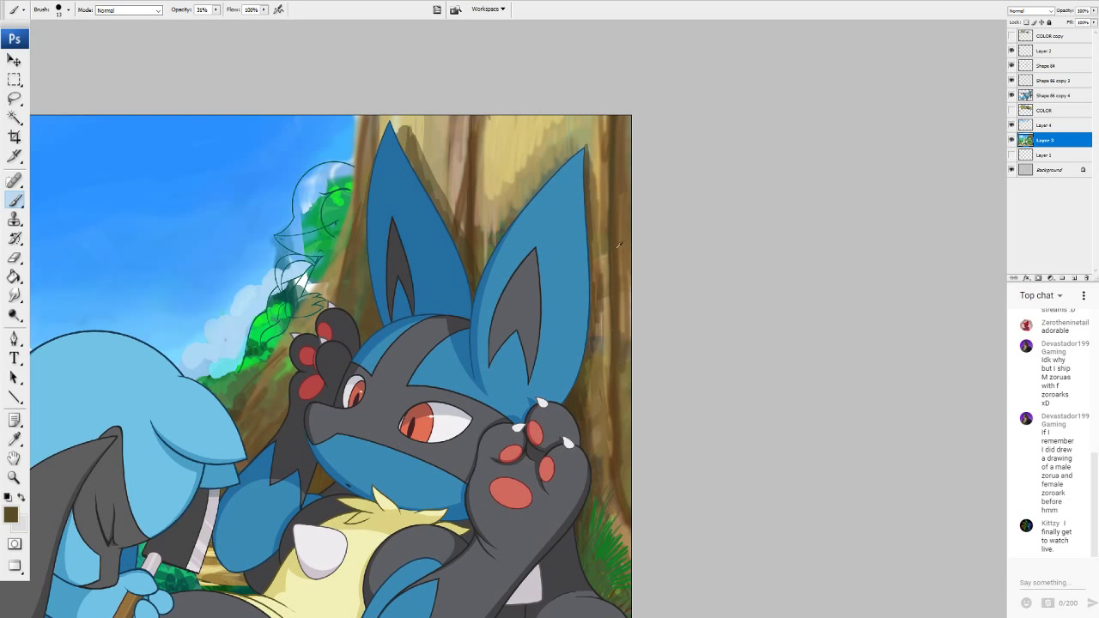
alt+click(601, 240)
drag(593, 351, 597, 297)
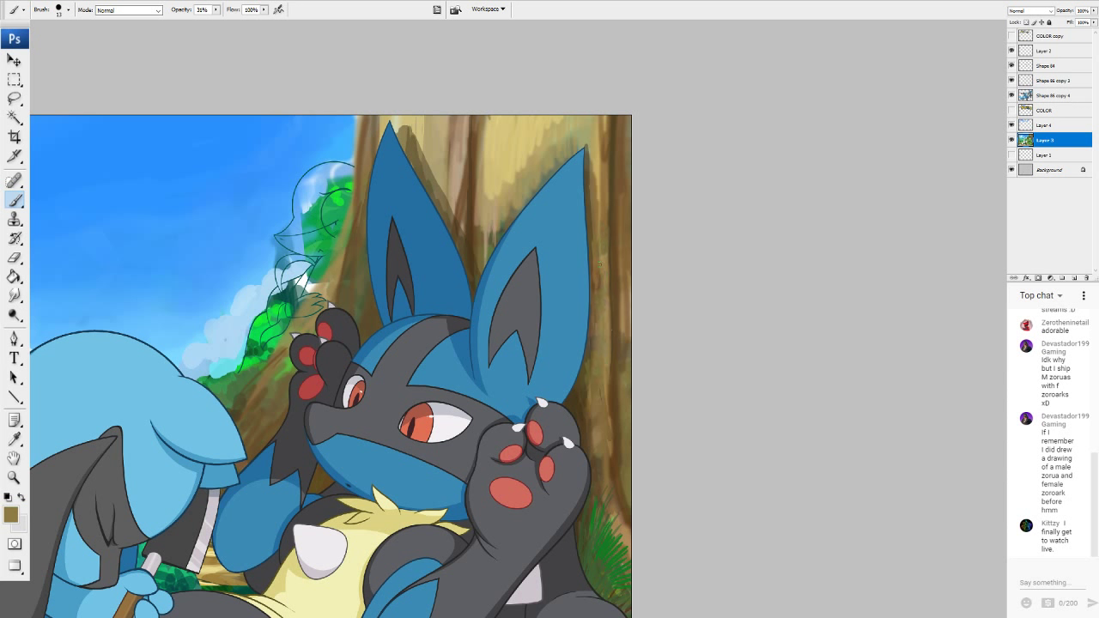
mouse_move(592, 283)
mouse_down()
mouse_move(586, 411)
mouse_move(596, 453)
mouse_move(582, 374)
mouse_move(589, 417)
mouse_move(585, 376)
mouse_move(581, 395)
mouse_move(605, 465)
mouse_move(605, 351)
mouse_up()
alt+click(583, 394)
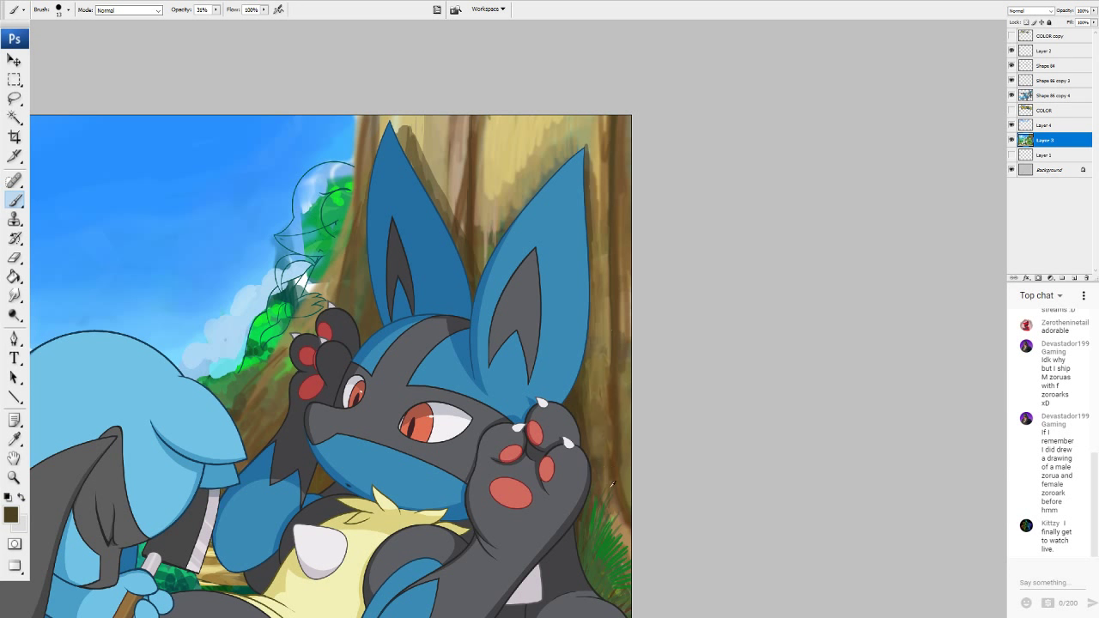
alt+click(604, 363)
drag(600, 457, 603, 500)
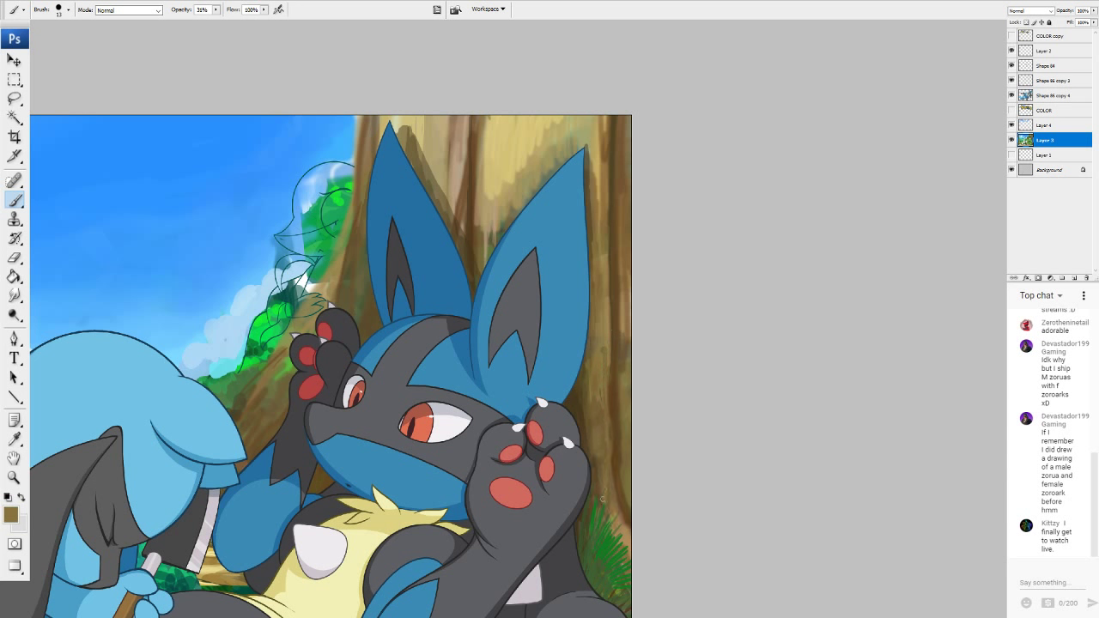
drag(595, 456, 595, 492)
Sample pale tan and khaki from the trunk and lighten the tree's outer edge next to the green foliage.
drag(590, 401, 738, 503)
alt+click(556, 230)
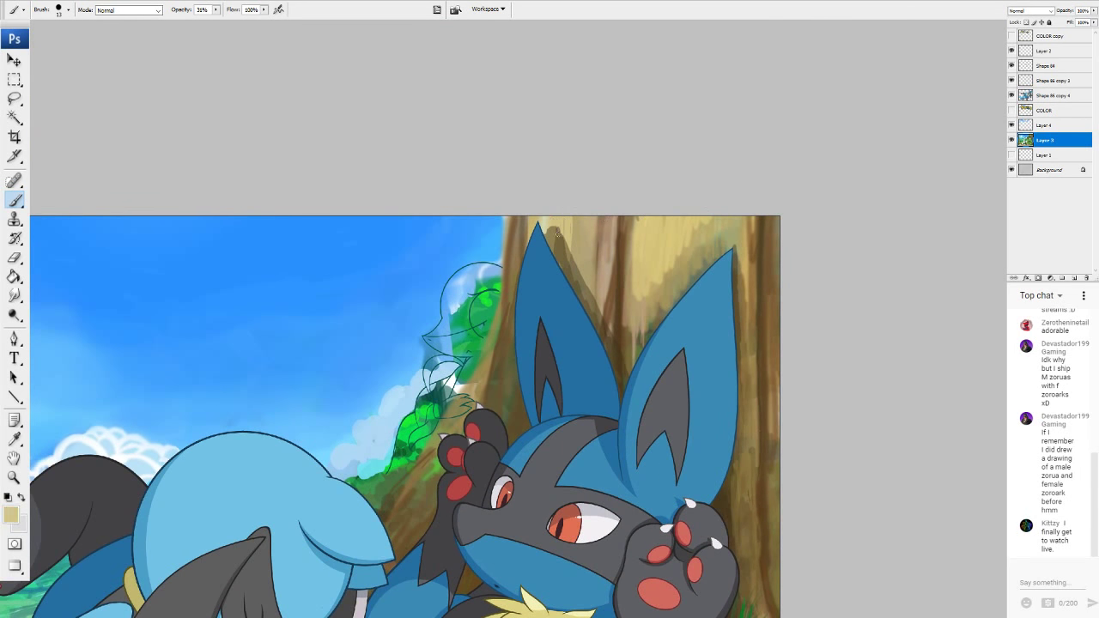
mouse_move(515, 219)
mouse_down()
mouse_move(497, 355)
mouse_move(499, 312)
mouse_up()
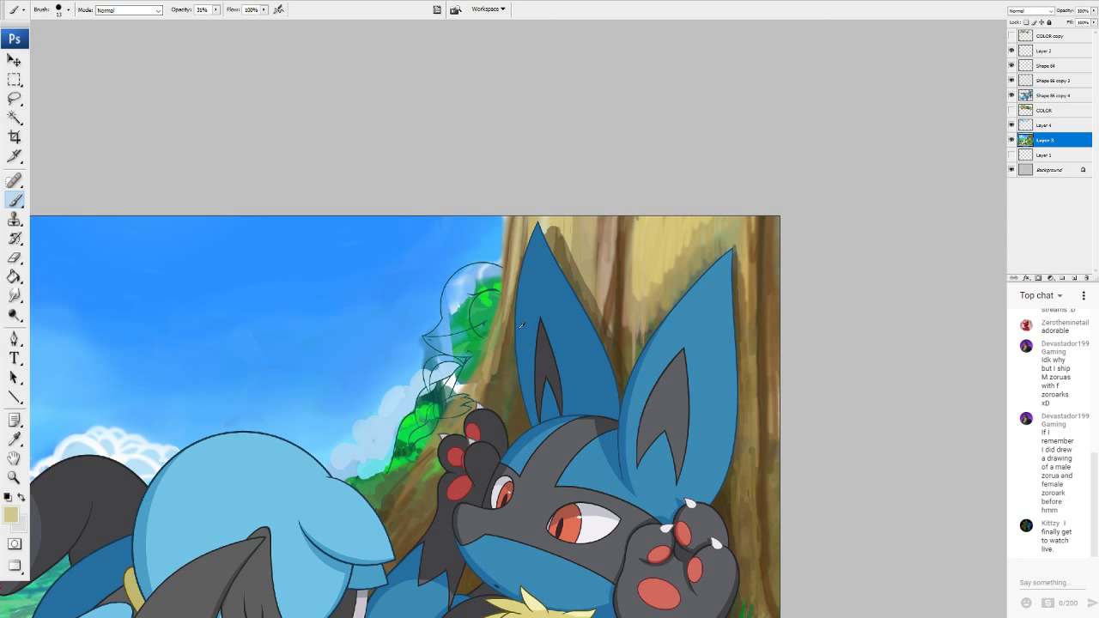
alt+click(510, 305)
drag(499, 353, 481, 406)
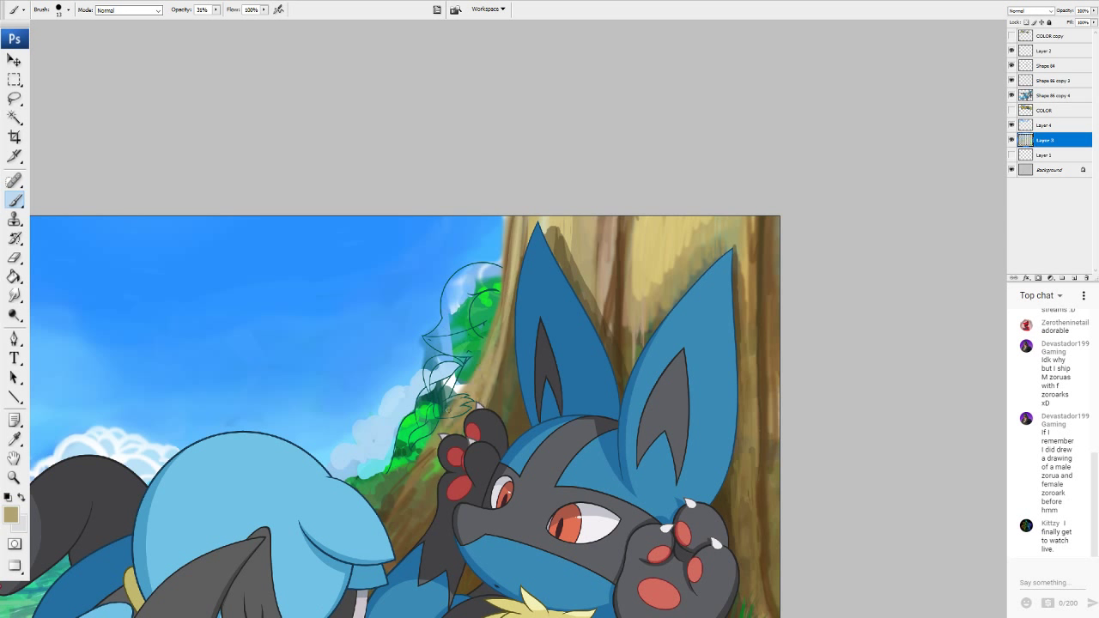
Extend khaki strokes down the tree root behind the raised paw and shade it with sampled dark olive brown.
drag(455, 402, 389, 522)
drag(412, 474, 388, 528)
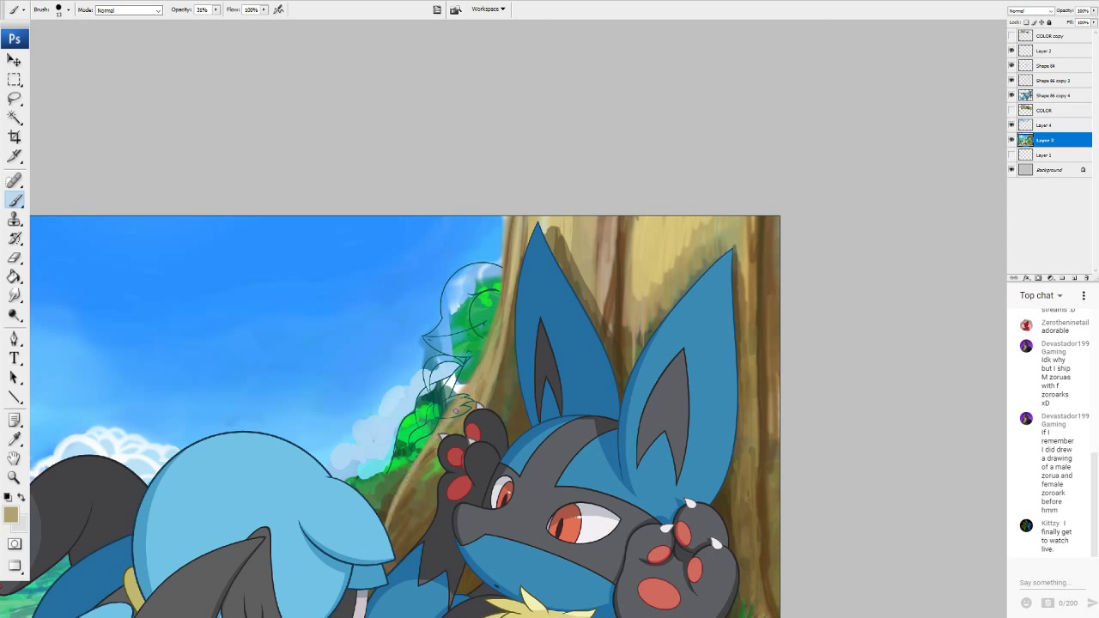
alt+click(498, 397)
drag(403, 489, 387, 523)
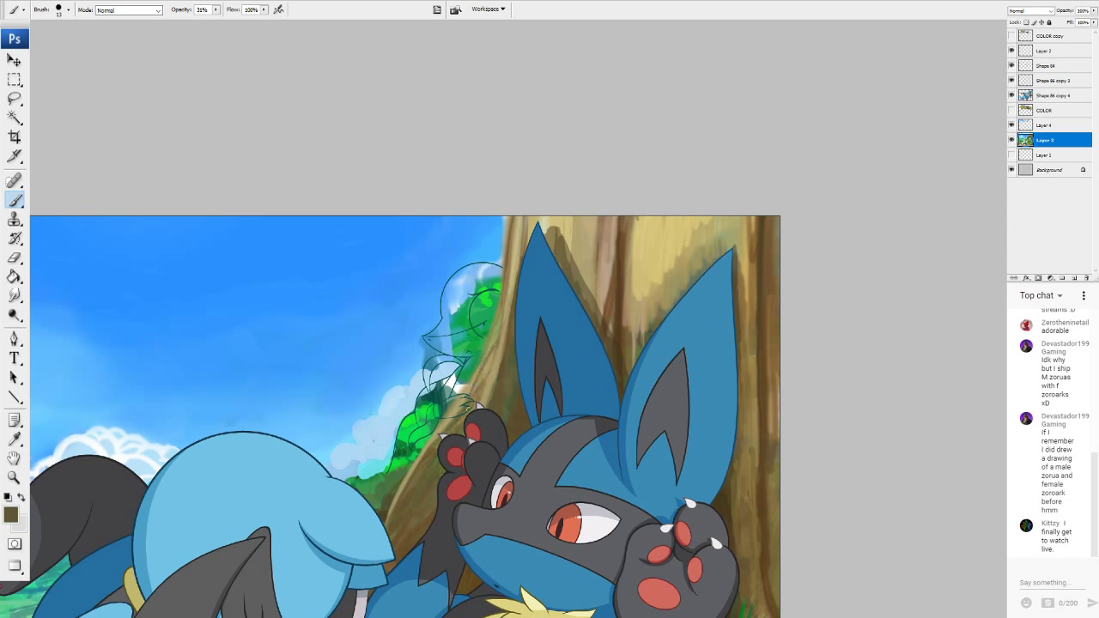
Sample medium blue from the reclining character's fur and softly tint the sky corner farthest from the tree, using a smaller soft brush.
drag(490, 354, 637, 241)
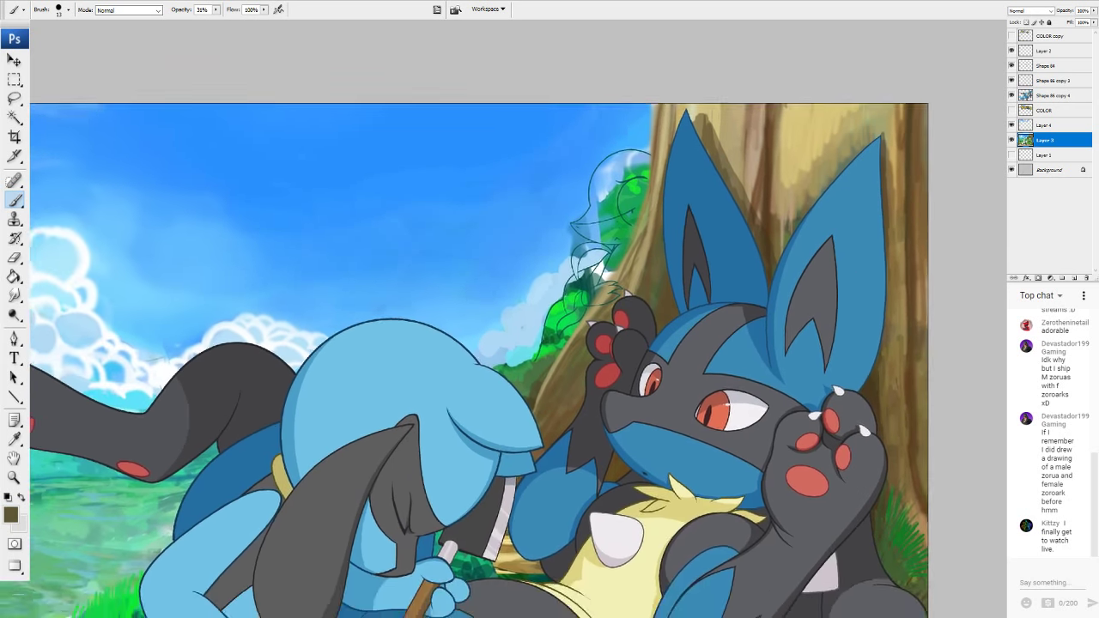
drag(899, 306, 992, 188)
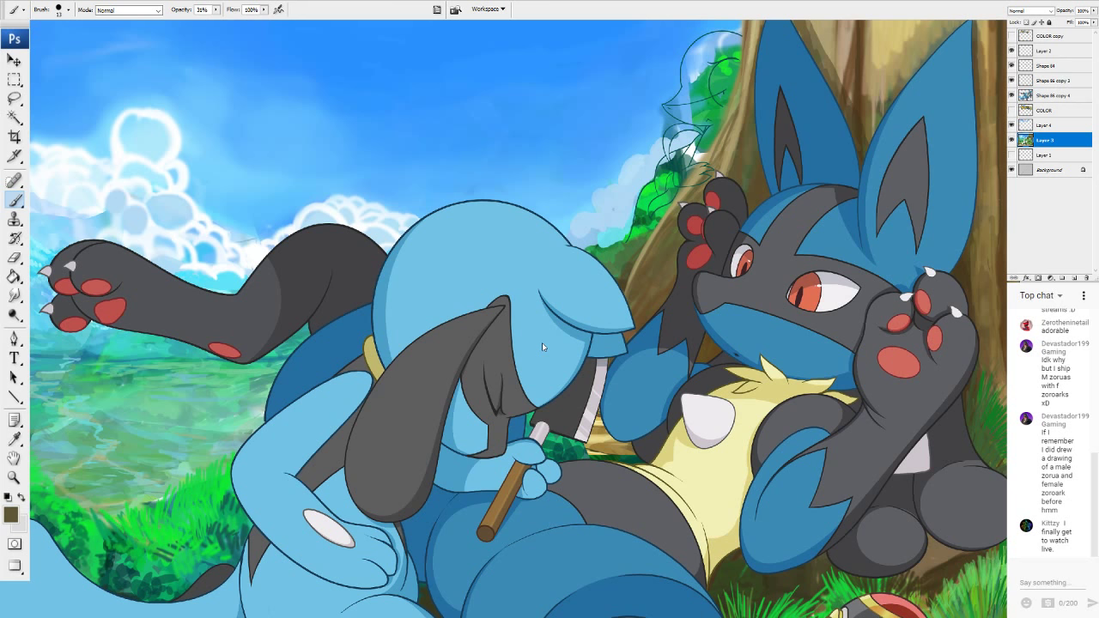
drag(550, 90, 657, 292)
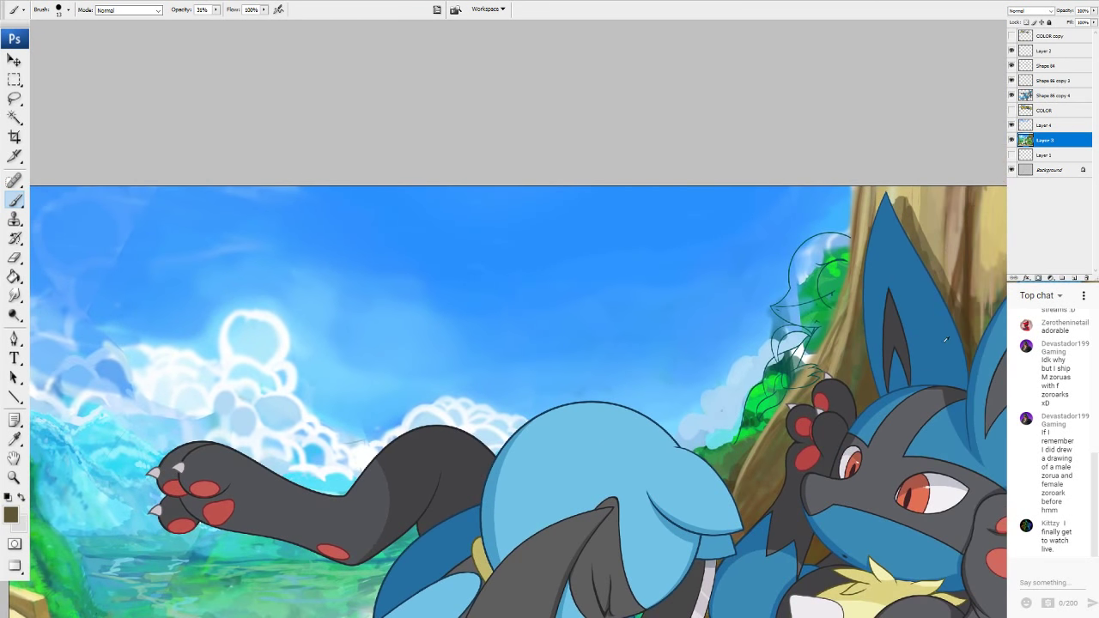
alt+click(993, 446)
drag(42, 34, 70, 37)
mouse_move(98, 187)
mouse_down()
mouse_move(80, 176)
mouse_move(83, 186)
mouse_up()
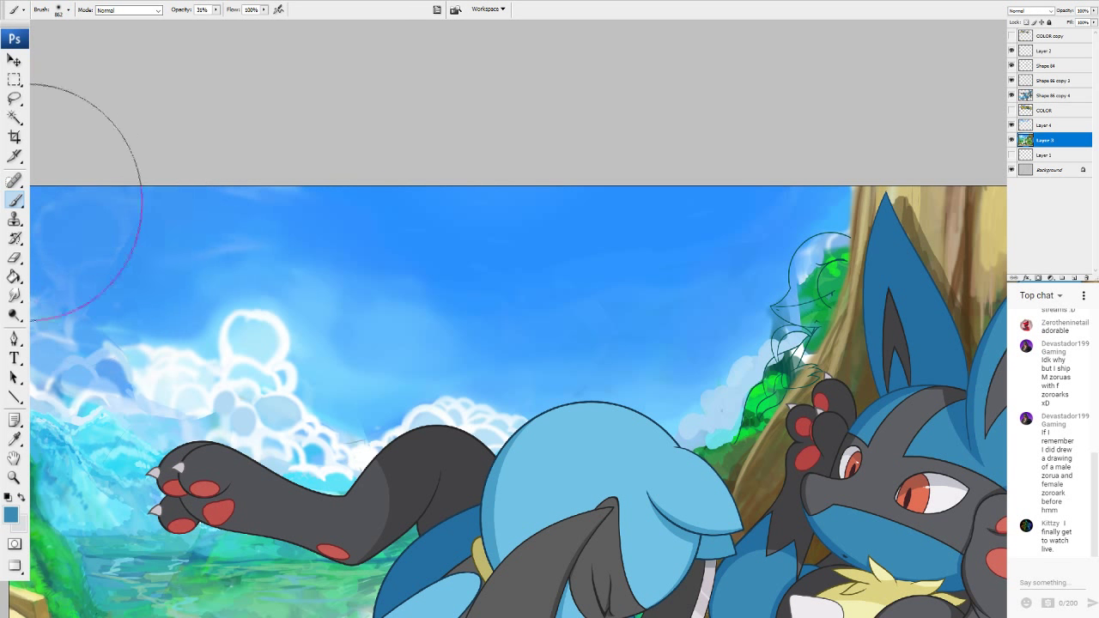
key(bracketleft)
key(bracketleft)
key(bracketleft)
key(bracketleft)
key(bracketleft)
key(bracketleft)
key(bracketleft)
key(bracketleft)
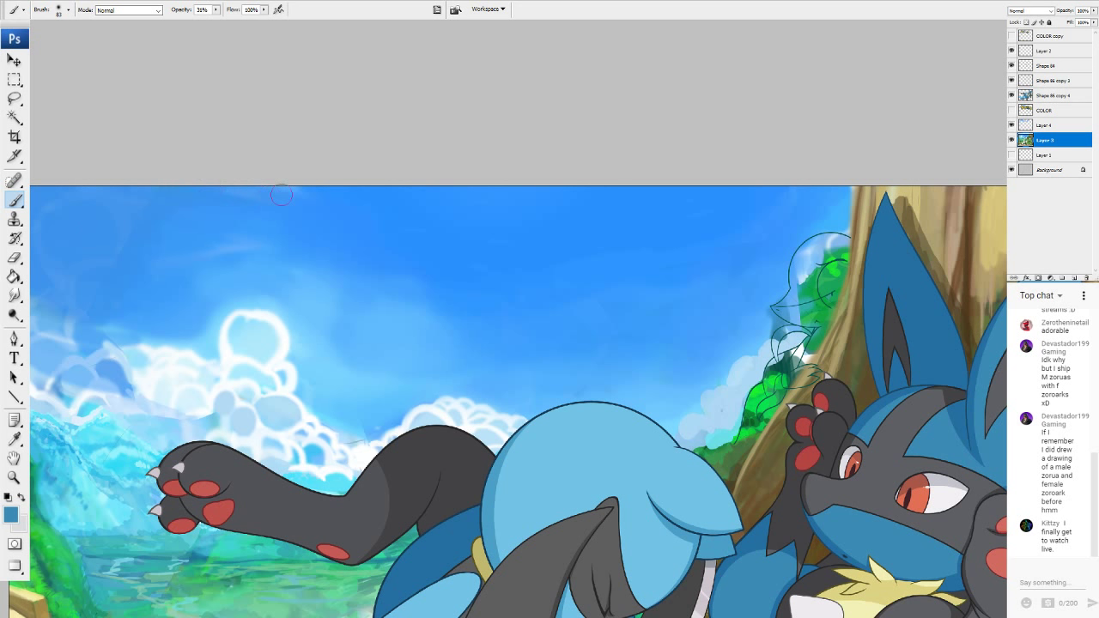
drag(282, 195, 189, 70)
Sample light blue from the other character's head and brush soft haze into the sky above the clouds at the edge farthest from the tree.
key(ctrl+minus)
key(ctrl+minus)
key(ctrl+minus)
key(ctrl+minus)
key(ctrl+minus)
key(ctrl+minus)
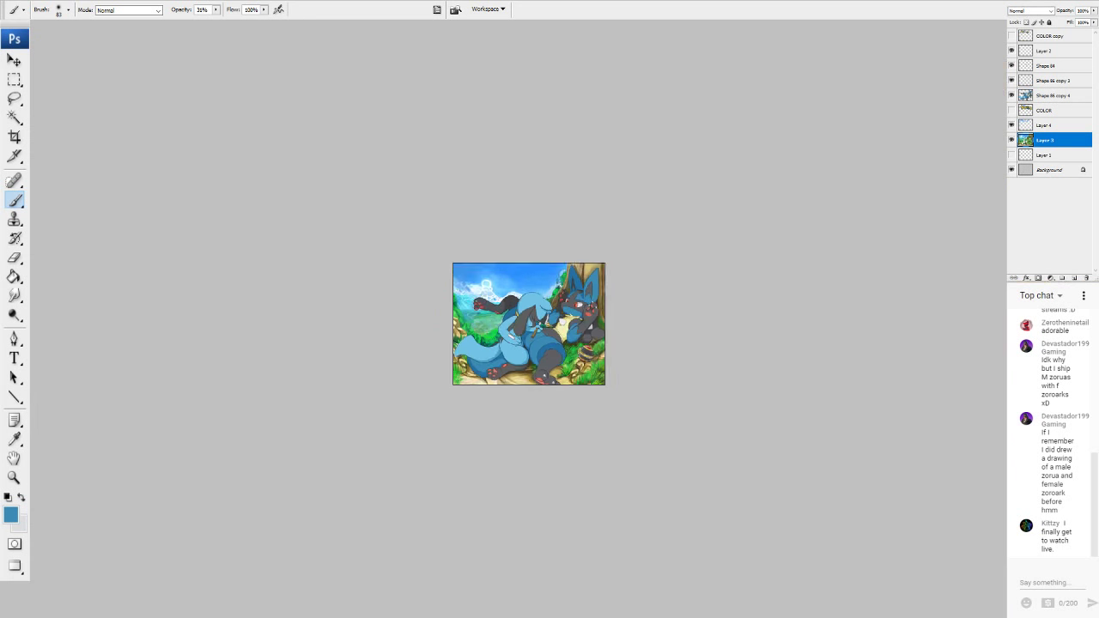
key(ctrl+plus)
key(ctrl+plus)
key(ctrl+plus)
key(ctrl+plus)
key(ctrl+plus)
key(ctrl+minus)
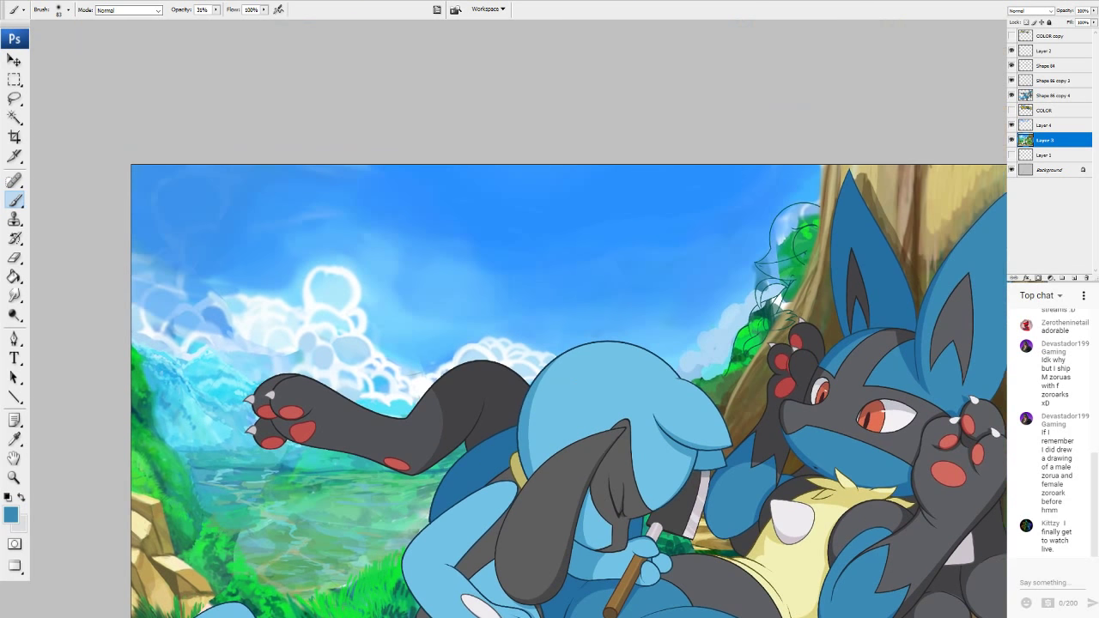
alt+click(623, 392)
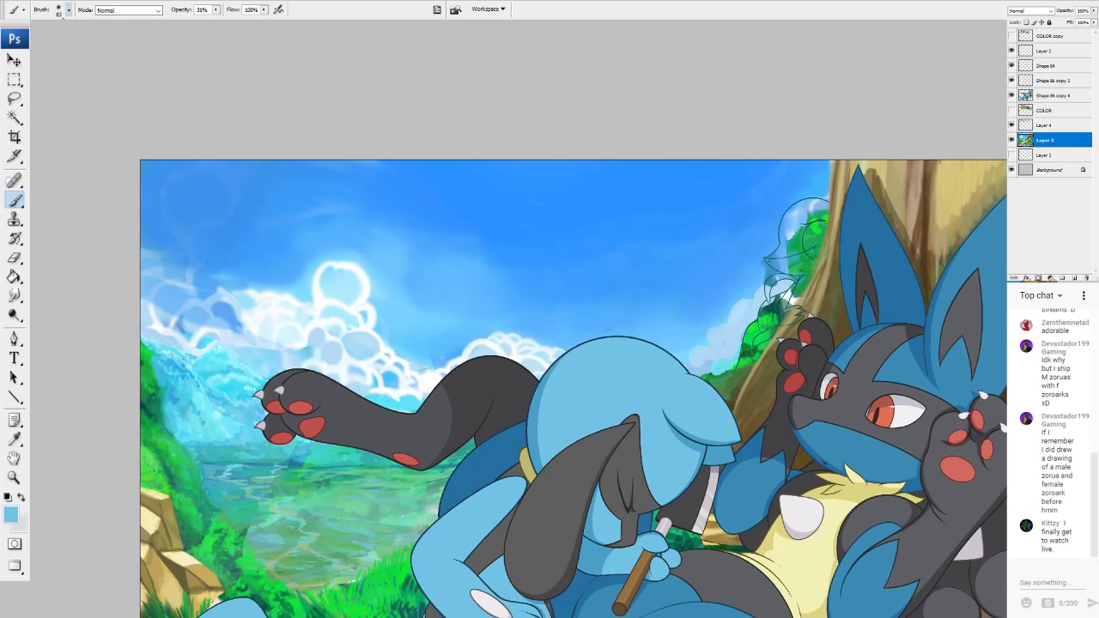
drag(150, 276, 156, 274)
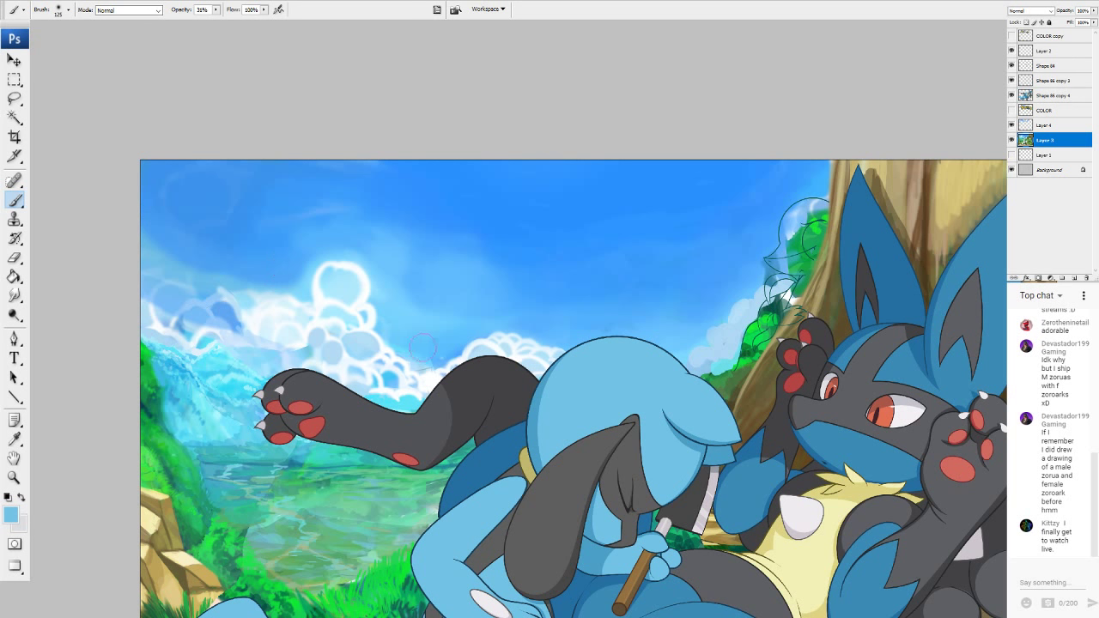
Set the painting colour to light cyan #75e5f0 and the brush opacity to 59%.
drag(908, 296, 992, 188)
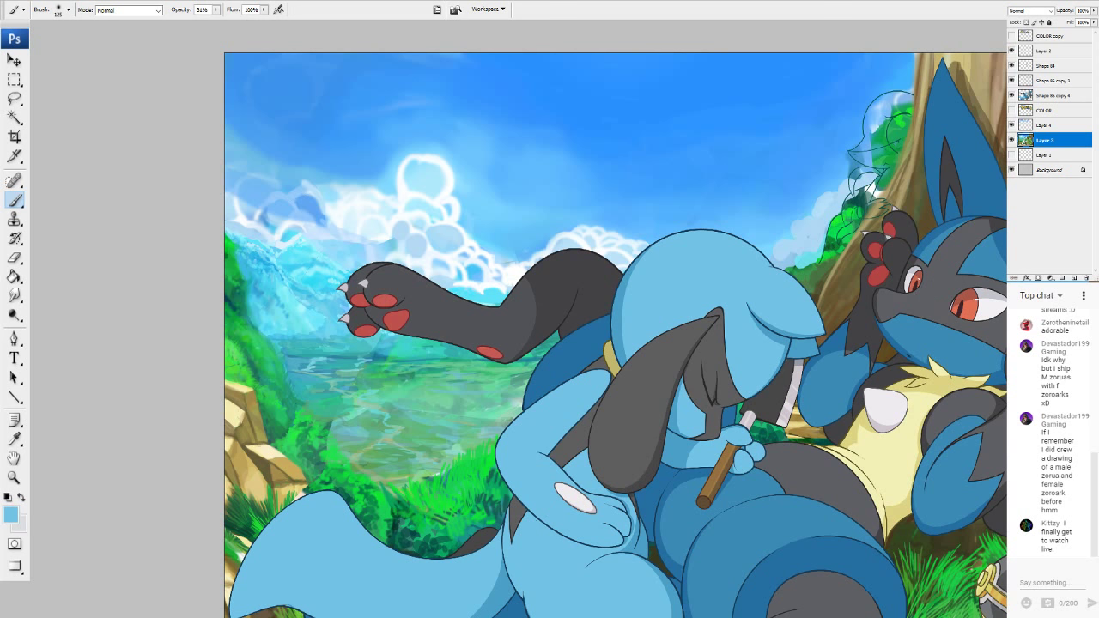
click(11, 513)
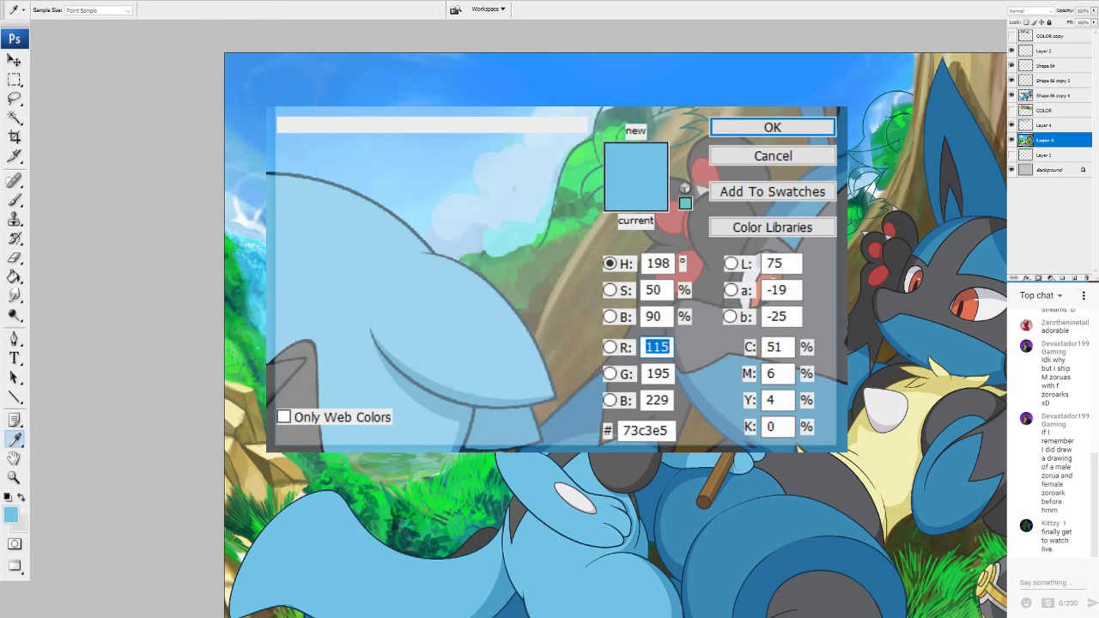
click(418, 156)
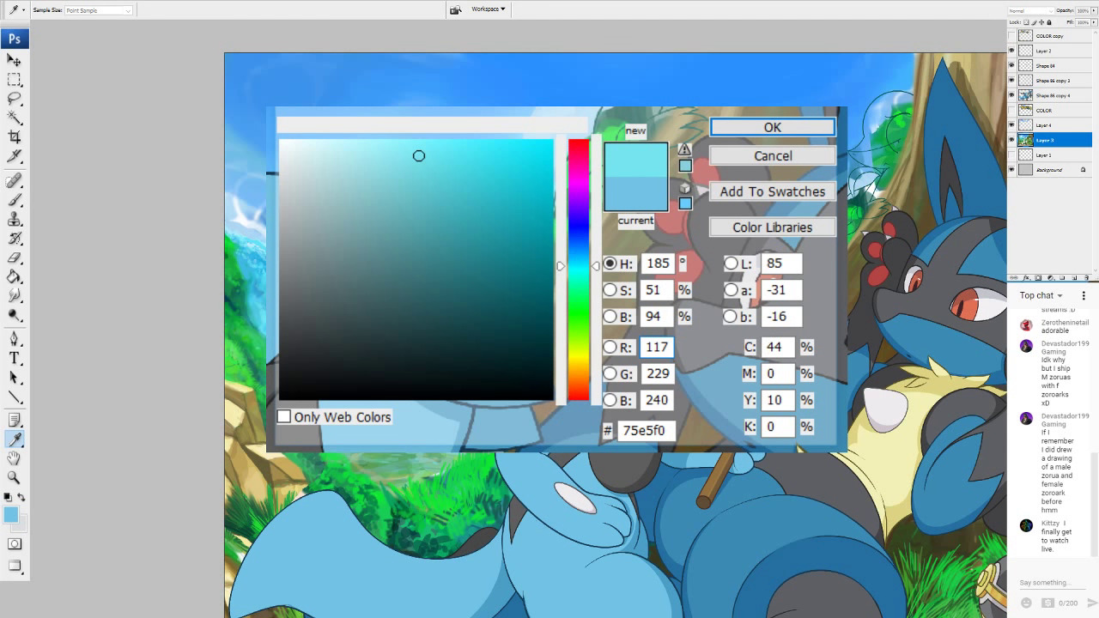
click(773, 127)
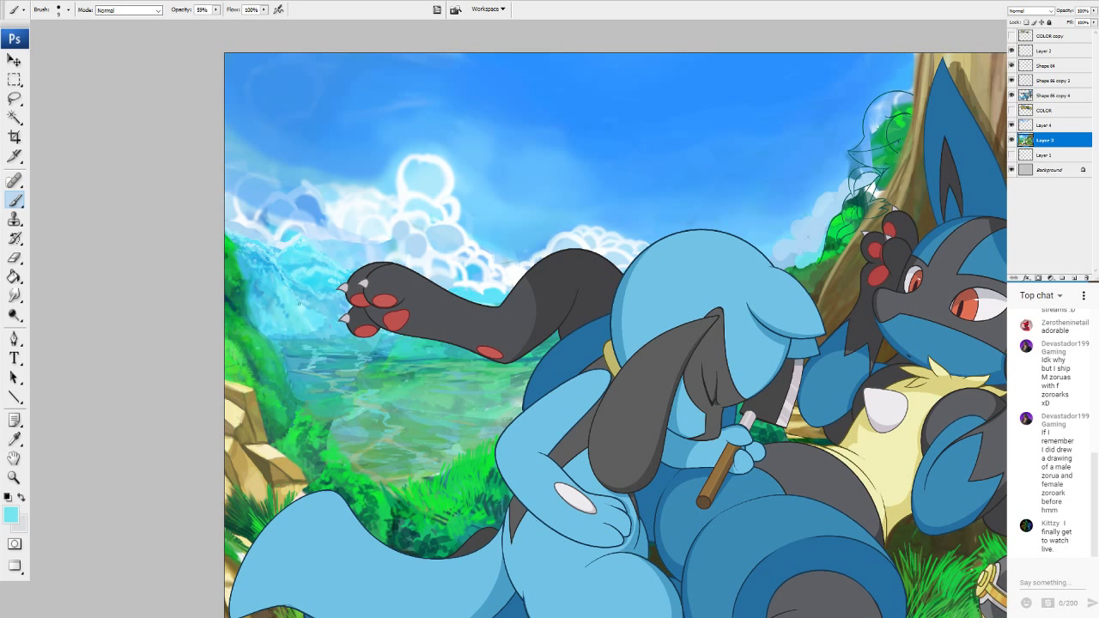
Compare the artwork with and without Layer 4, and merge it down into the painted background layer.
click(1011, 126)
click(1011, 125)
click(1012, 126)
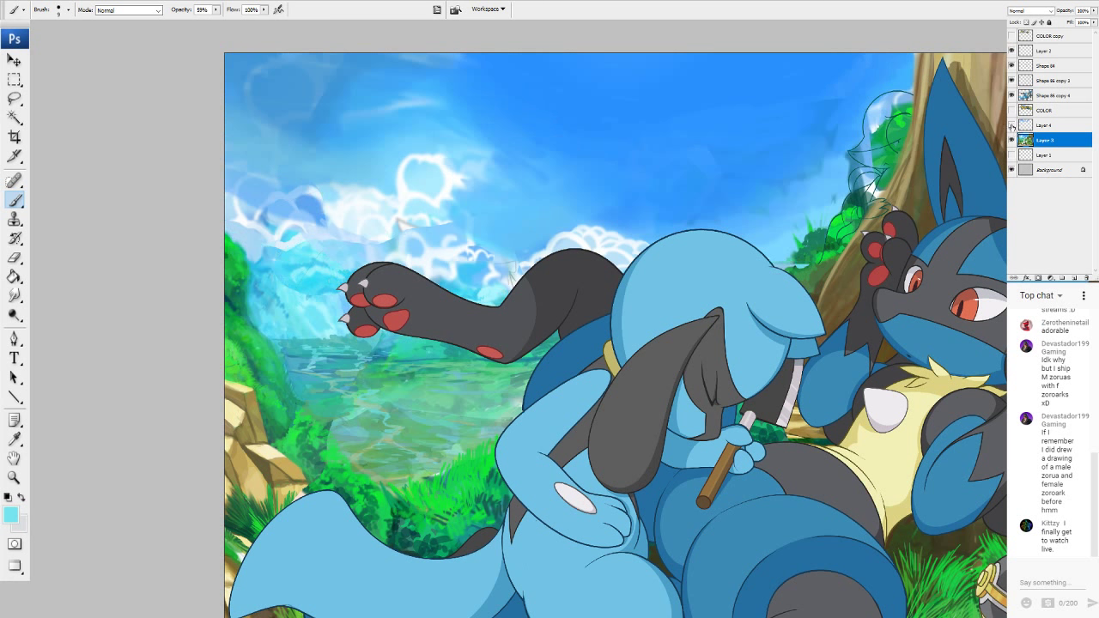
click(1011, 125)
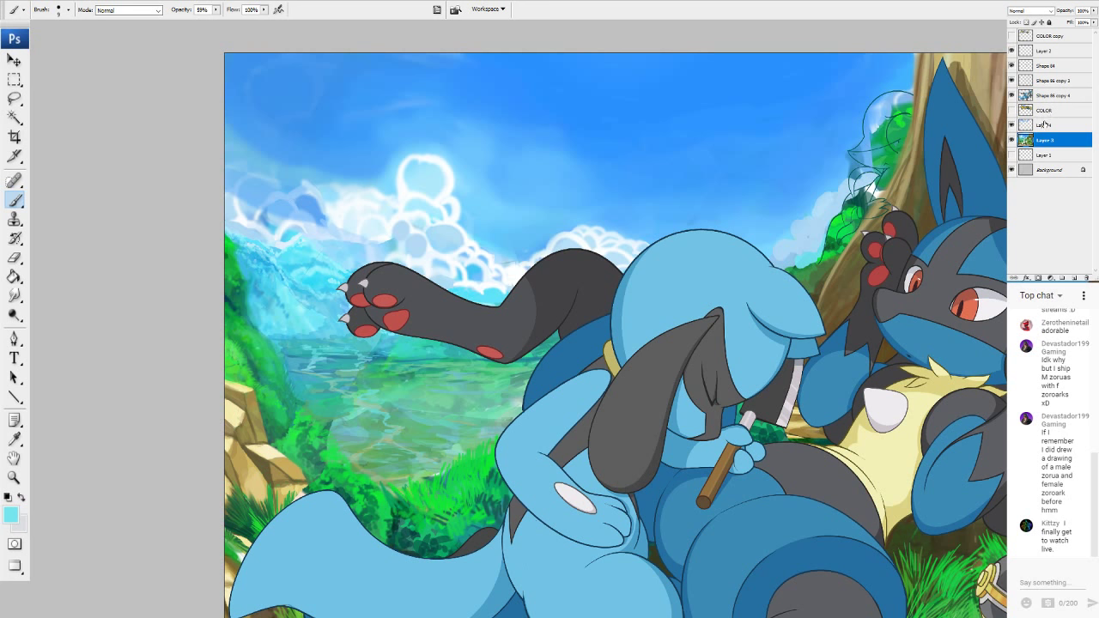
click(1042, 124)
key(Delete)
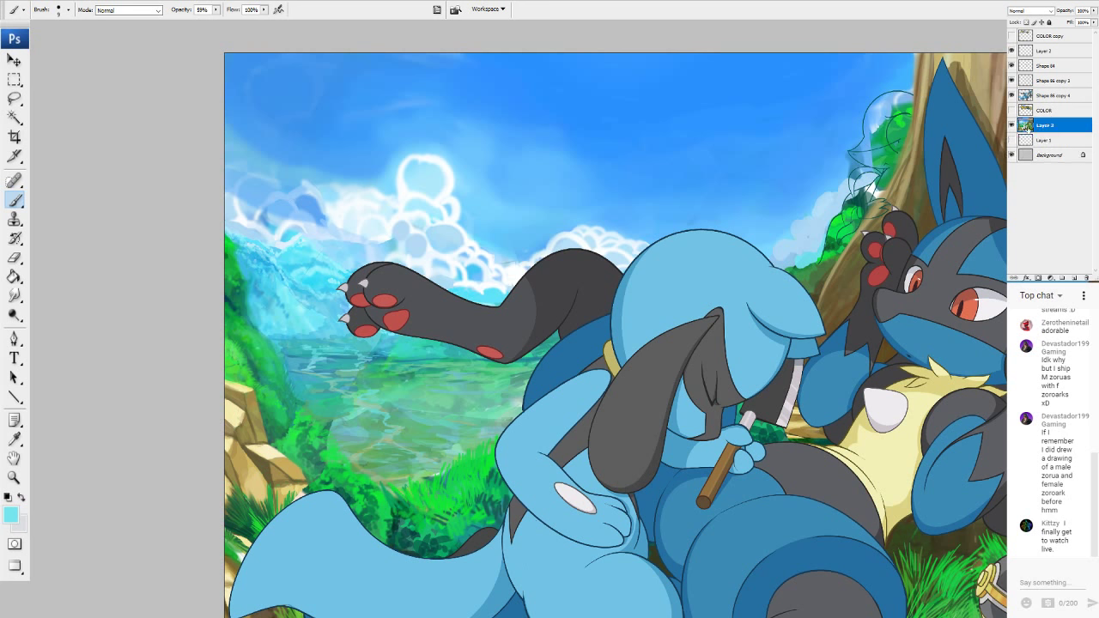
click(1011, 126)
click(1011, 125)
Sample pale cyan from the distant mountain and touch up its ridge below the clouds with a 27 px soft brush.
alt+click(290, 237)
click(69, 10)
click(93, 101)
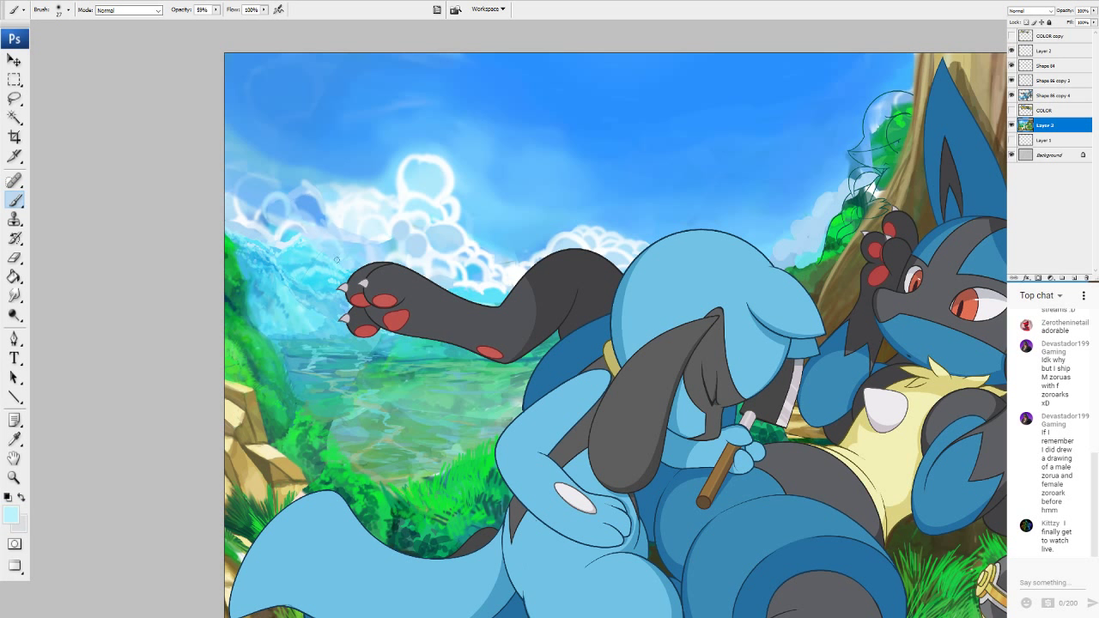
Sample near-white from the clouds and paint puffy cloud outlines at 100% opacity above the mountain and beside the foliage near the tree.
alt+click(337, 210)
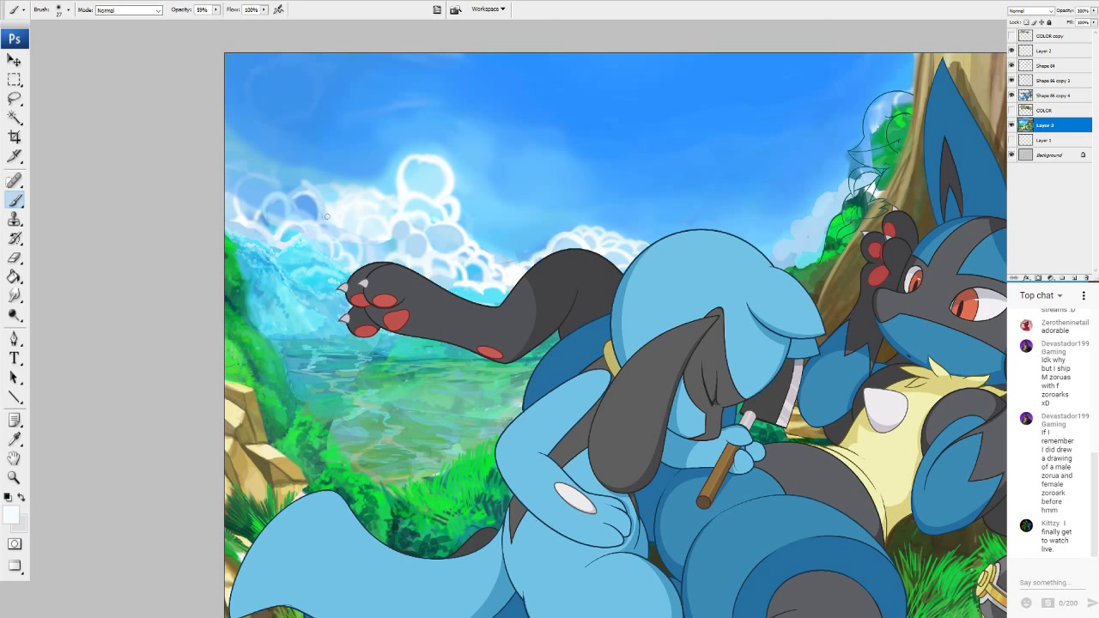
drag(217, 11, 258, 21)
mouse_move(316, 198)
mouse_down()
mouse_move(316, 222)
mouse_move(336, 240)
mouse_up()
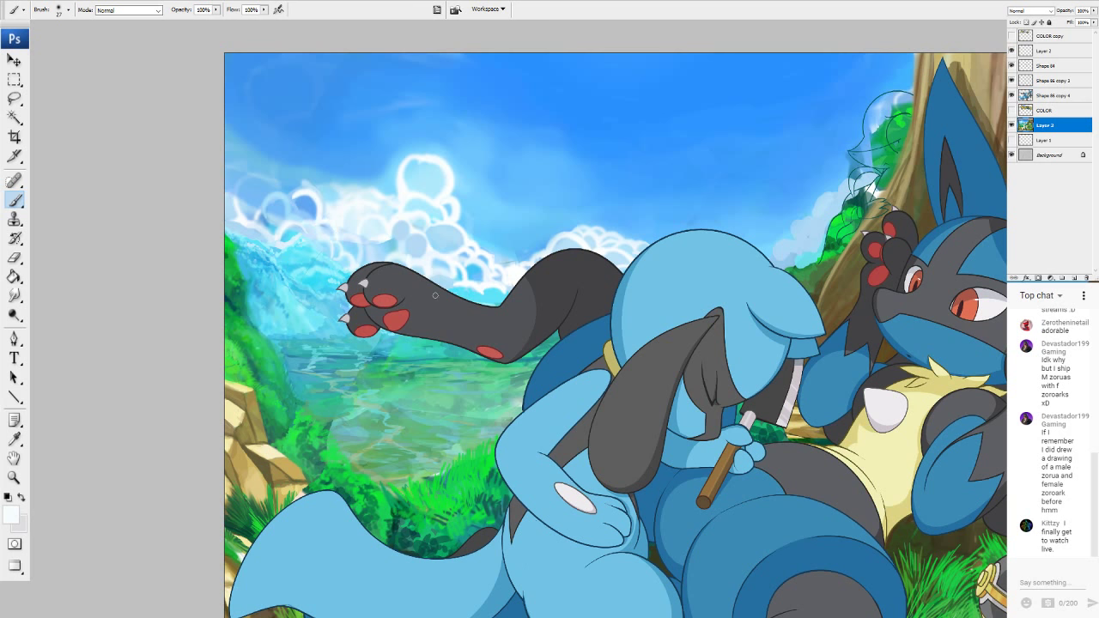
drag(563, 296, 249, 369)
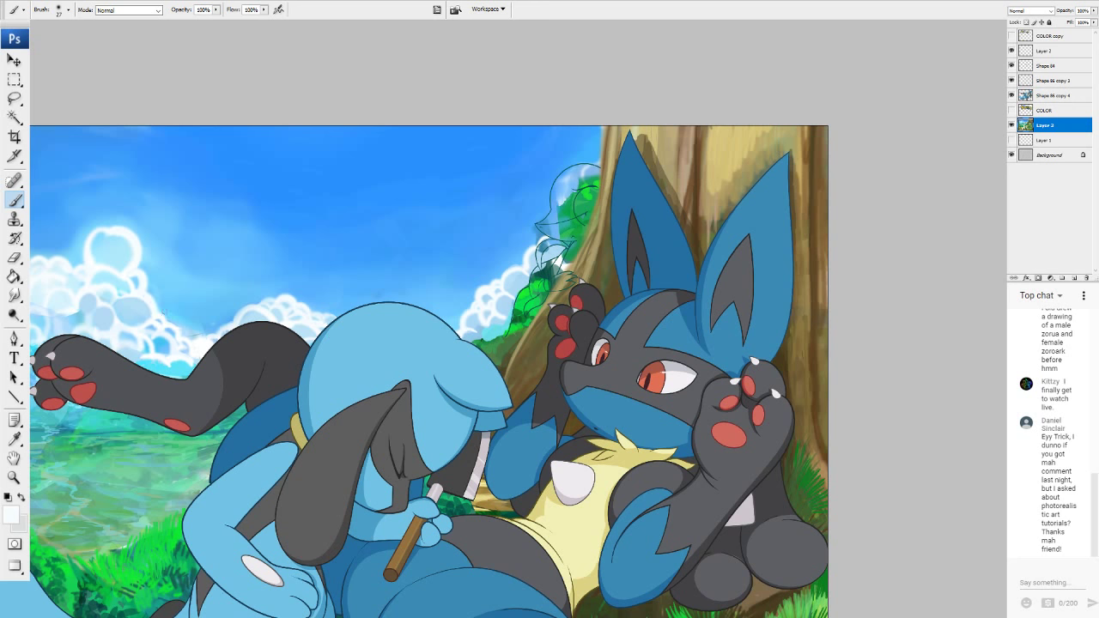
Sample olive tan from the trunk and paint thin bark lines down the root behind the raised paw with a smaller brush.
mouse_move(861, 71)
mouse_down()
mouse_move(734, 308)
mouse_move(805, 197)
mouse_up()
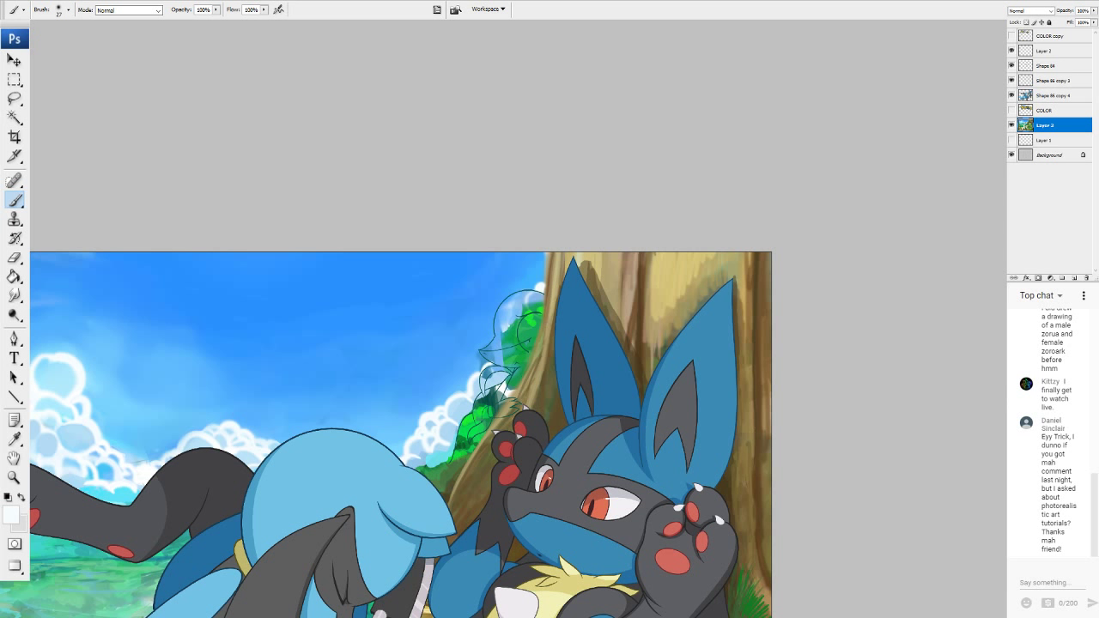
alt+click(550, 322)
drag(662, 341, 695, 265)
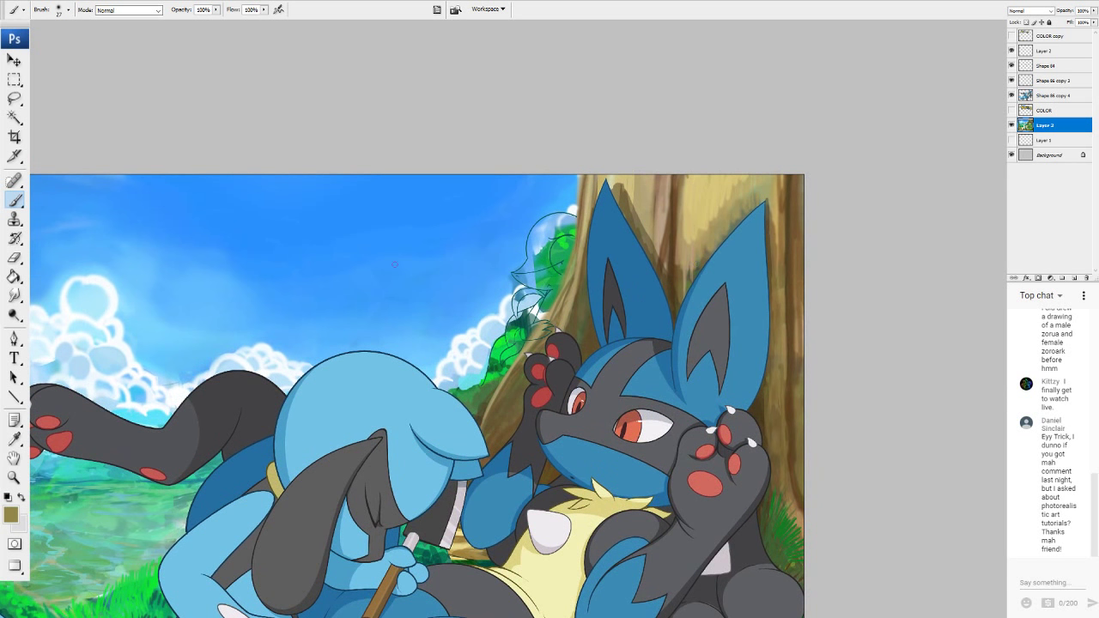
key(bracketleft)
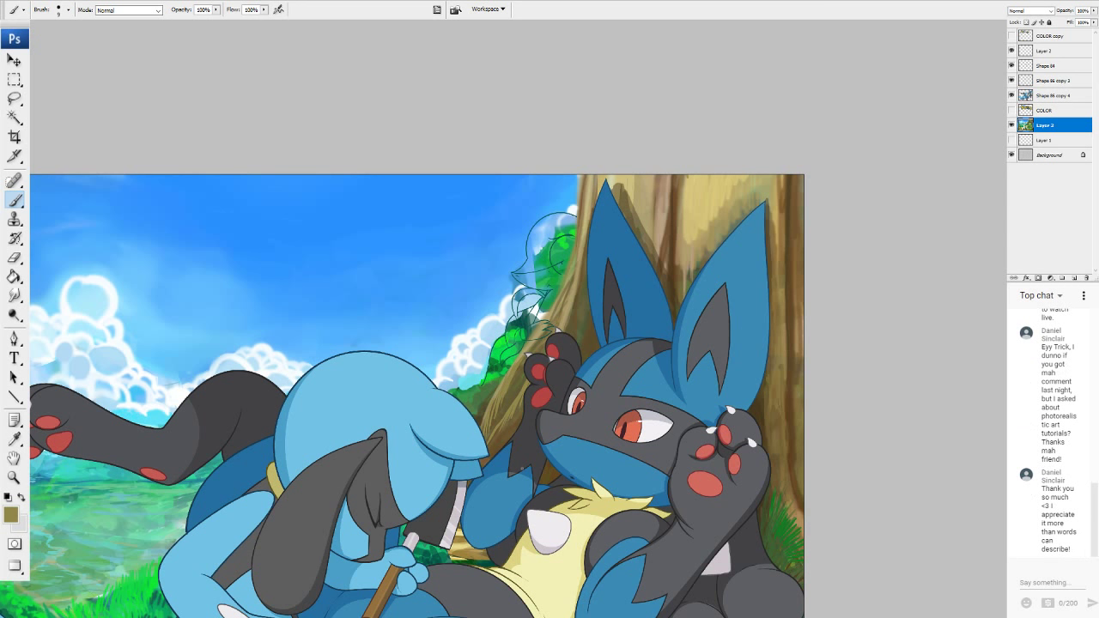
Shade the root with dark olive at 60% opacity and blend it with sampled golden and dark browns at lower opacity.
click(215, 11)
click(193, 23)
alt+click(510, 418)
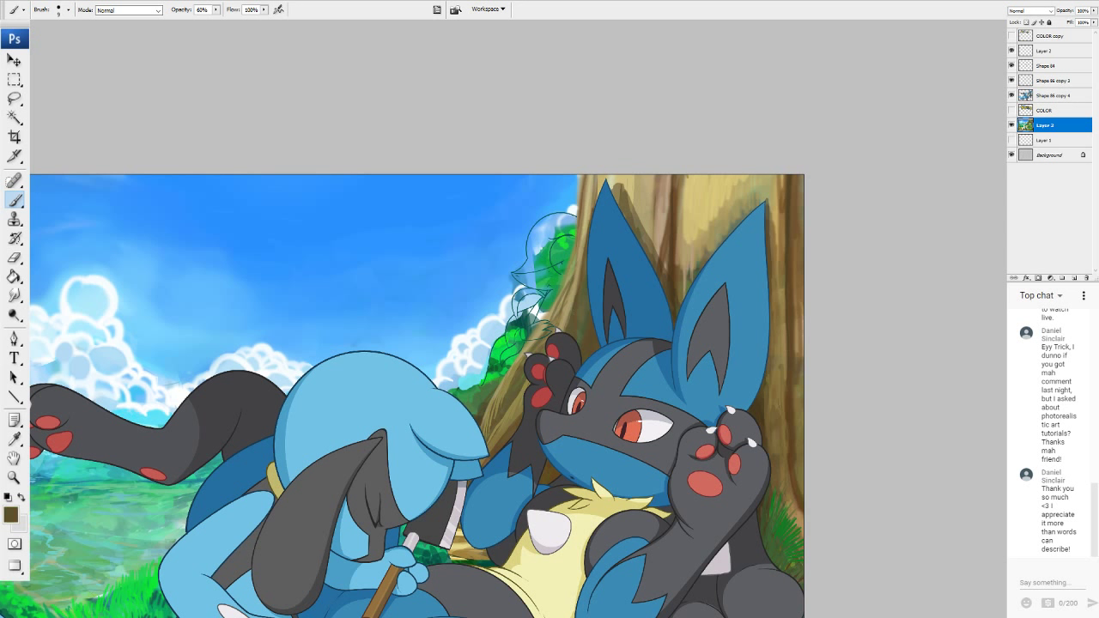
alt+click(509, 414)
alt+click(508, 414)
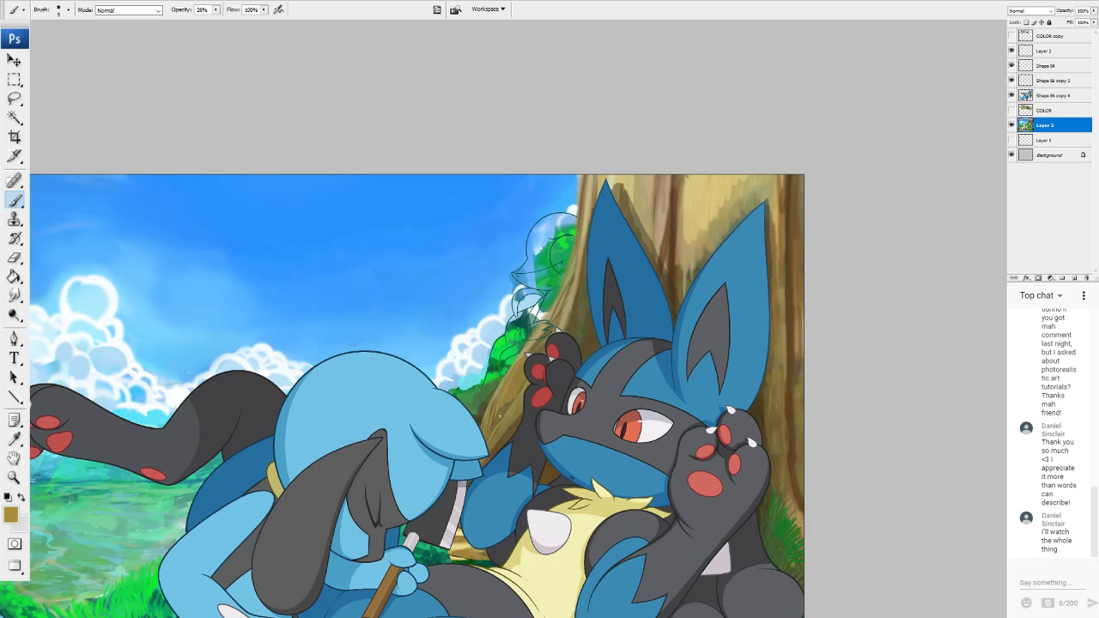
alt+click(485, 404)
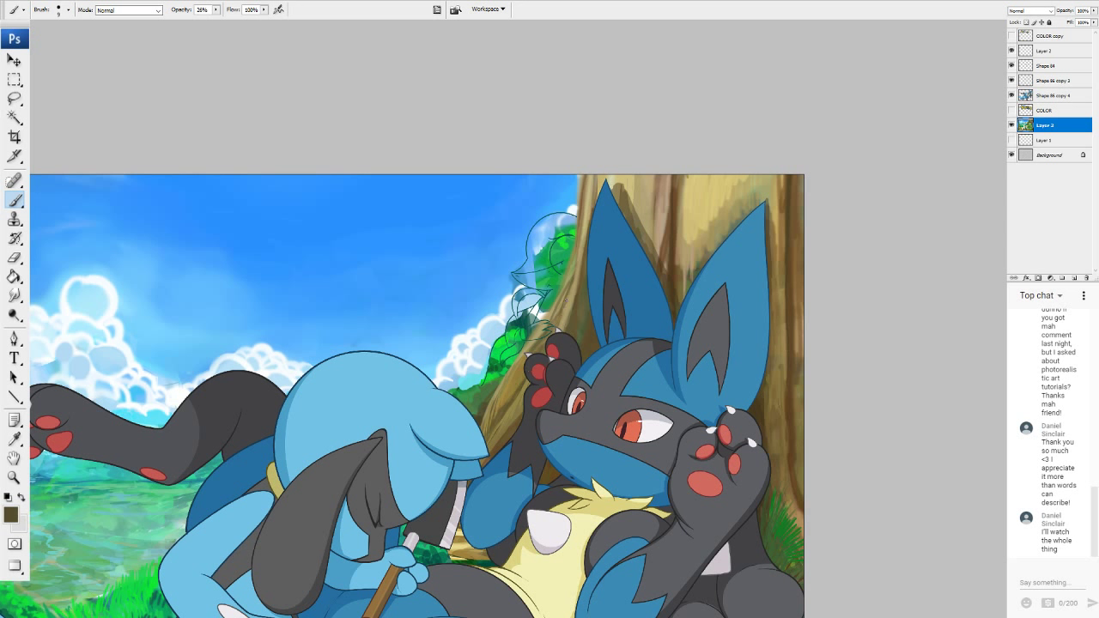
Refine the trunk edge between the foliage and the reclining character's ear with dark brown and sampled khaki strokes.
drag(565, 299, 563, 318)
drag(583, 326, 581, 328)
alt+click(574, 283)
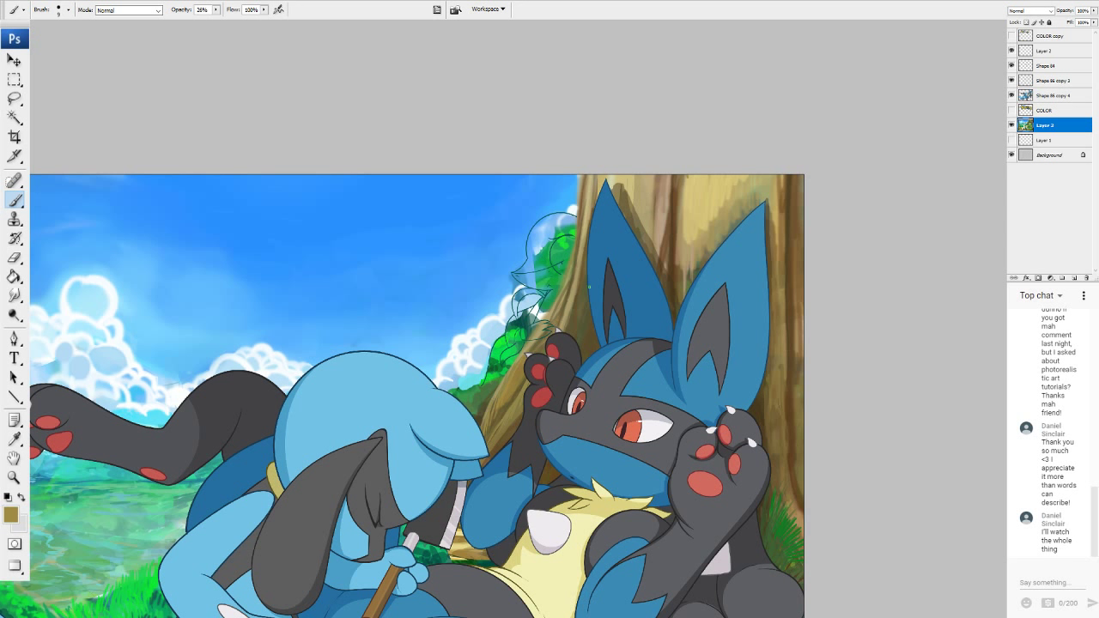
drag(584, 328, 581, 343)
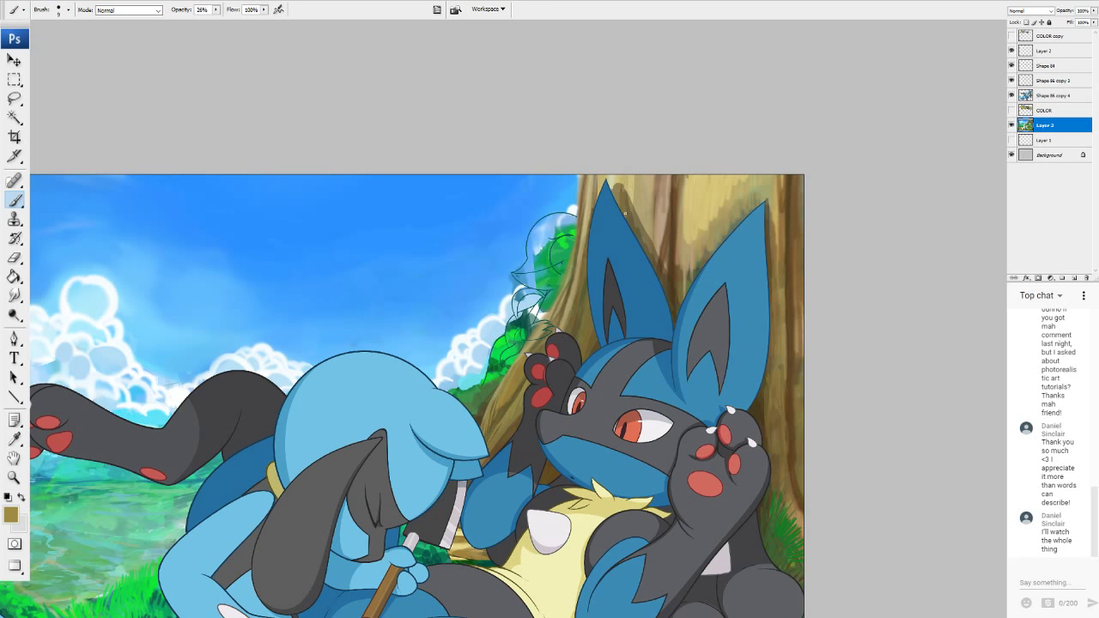
Sample medium brown from the dark bark streak between the ears and shade the trunk around the nearer ear.
alt+click(663, 237)
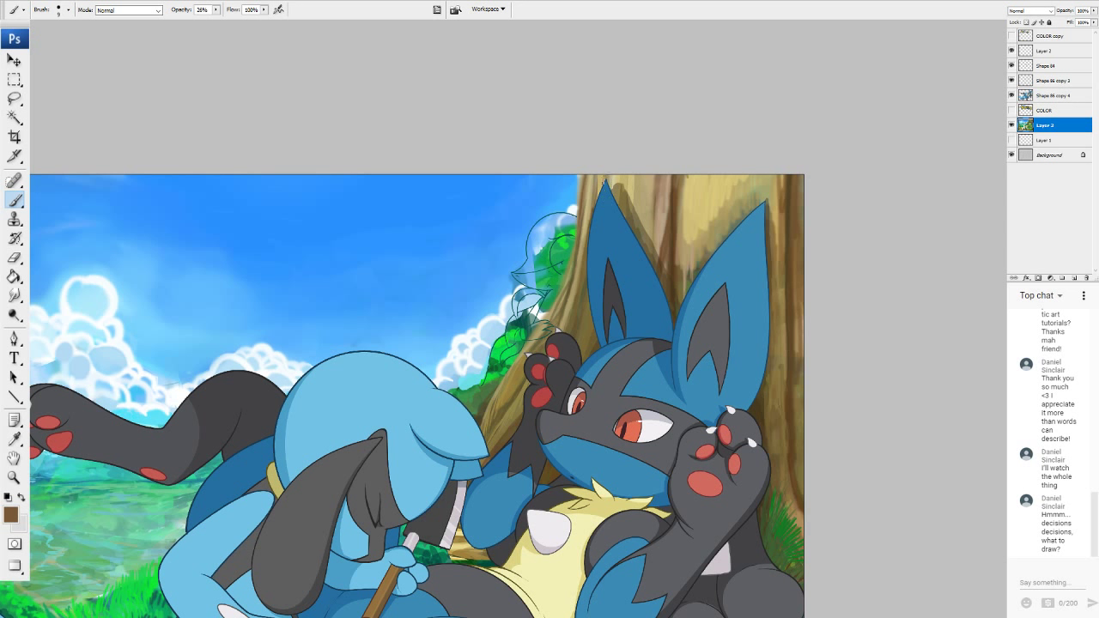
drag(604, 182, 586, 223)
key(ctrl+minus)
key(ctrl+minus)
key(ctrl+minus)
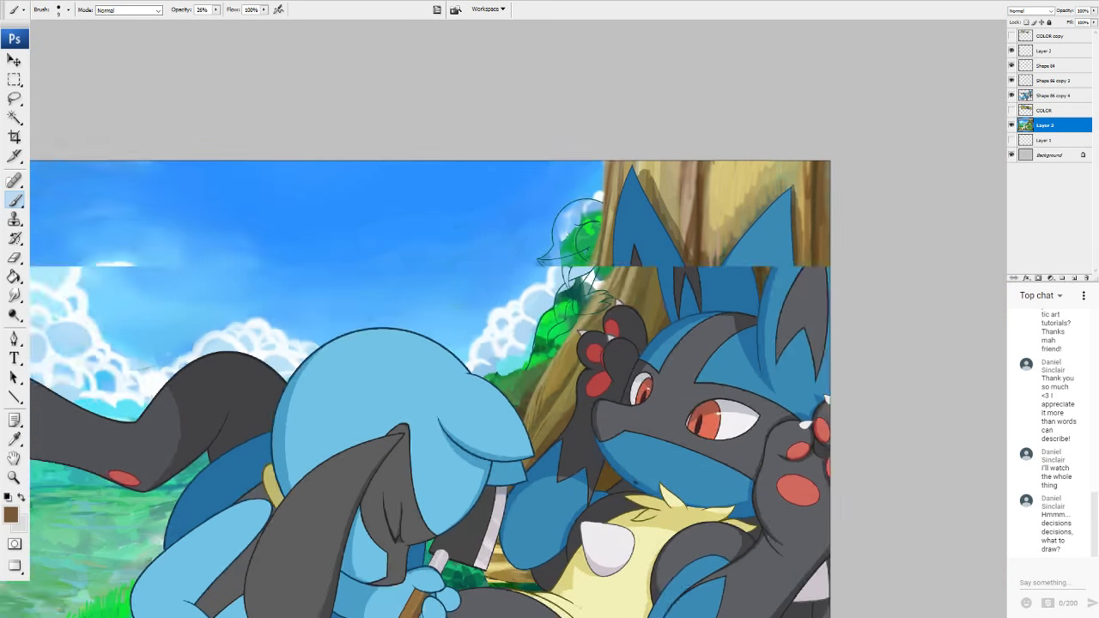
key(ctrl+minus)
key(ctrl+plus)
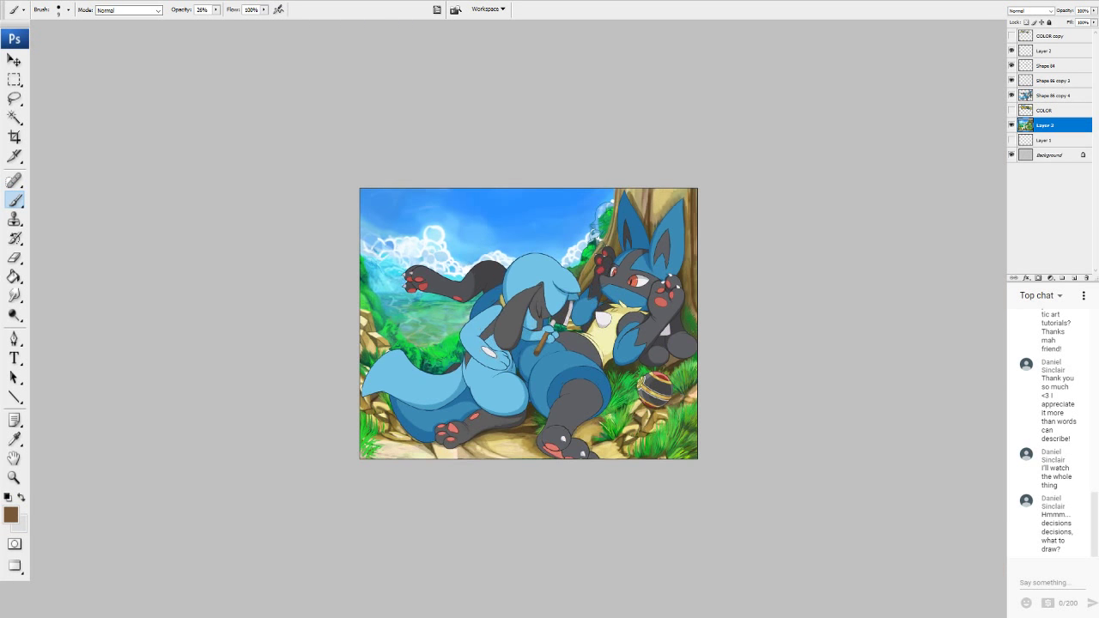
key(ctrl+plus)
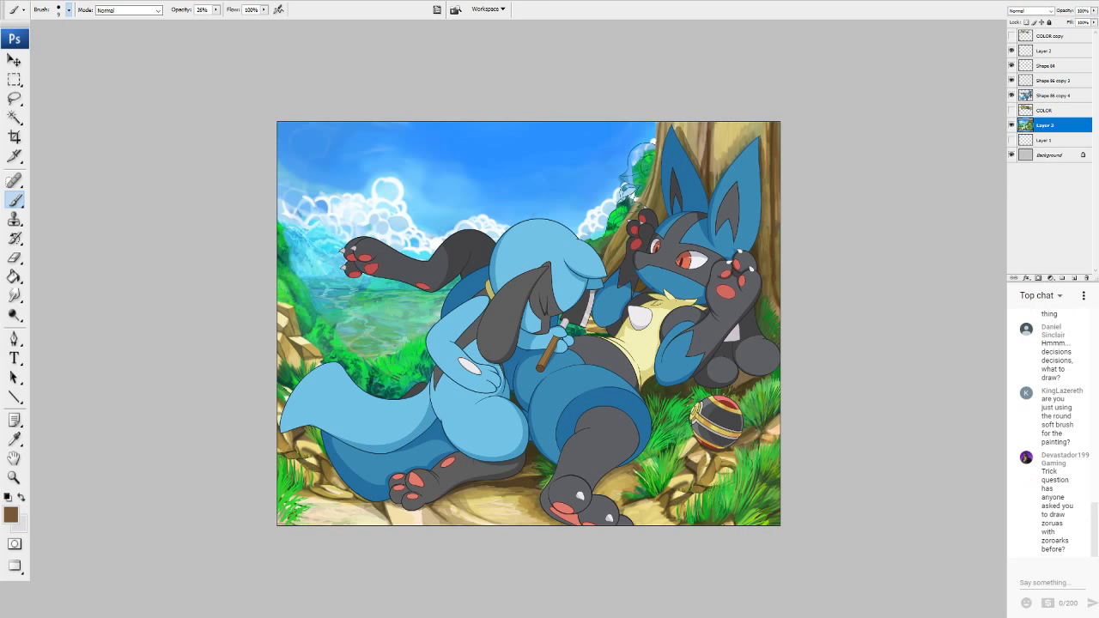
Sample golden brown from the trunk and paint soft vertical bark strokes around the tip of the reclining character's nearer ear.
alt+click(657, 193)
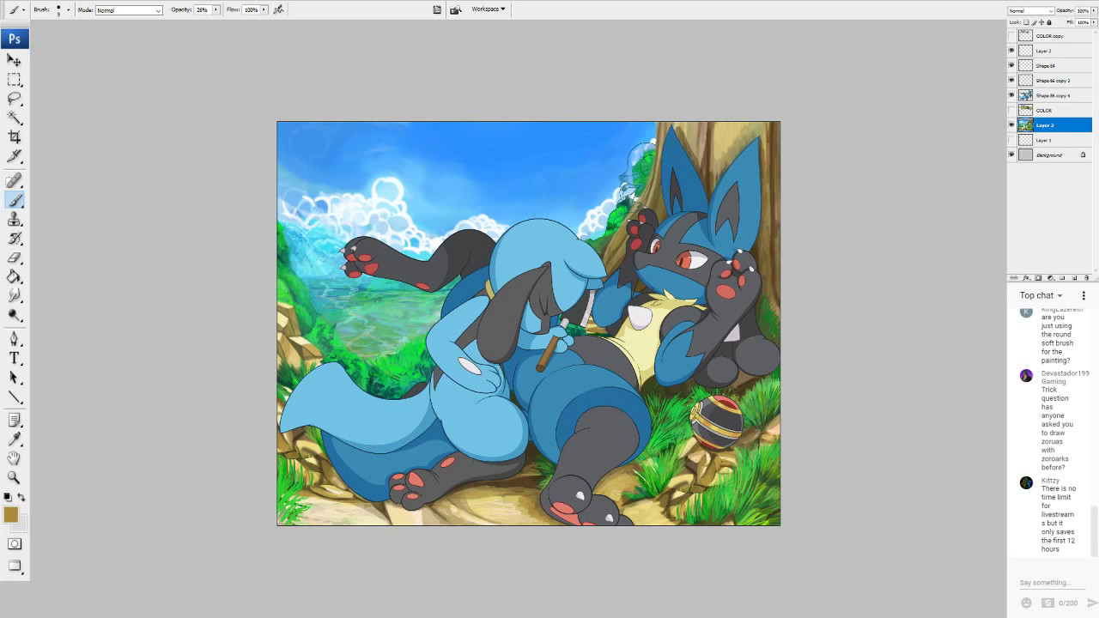
key(ctrl+plus)
key(ctrl+plus)
key(ctrl+minus)
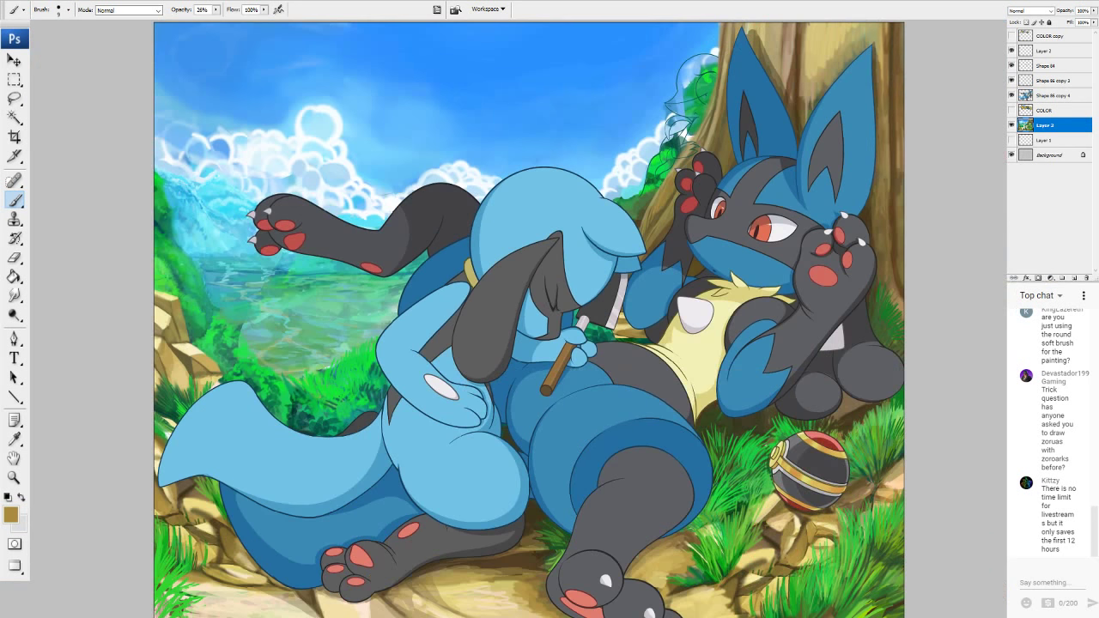
scroll(518, 318, up, 2)
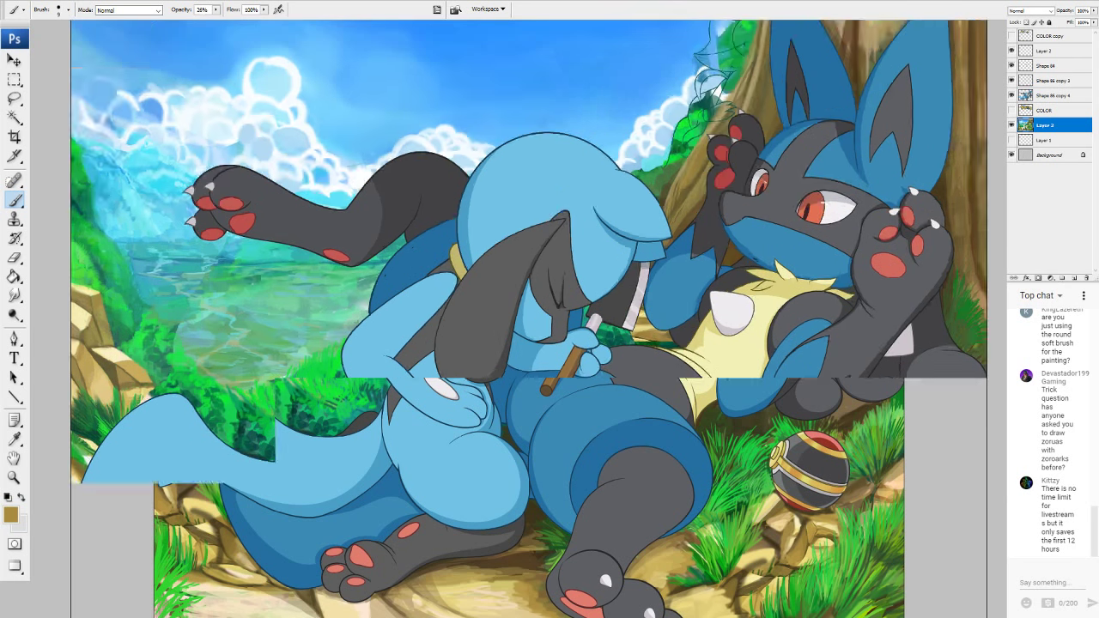
drag(670, 137, 302, 583)
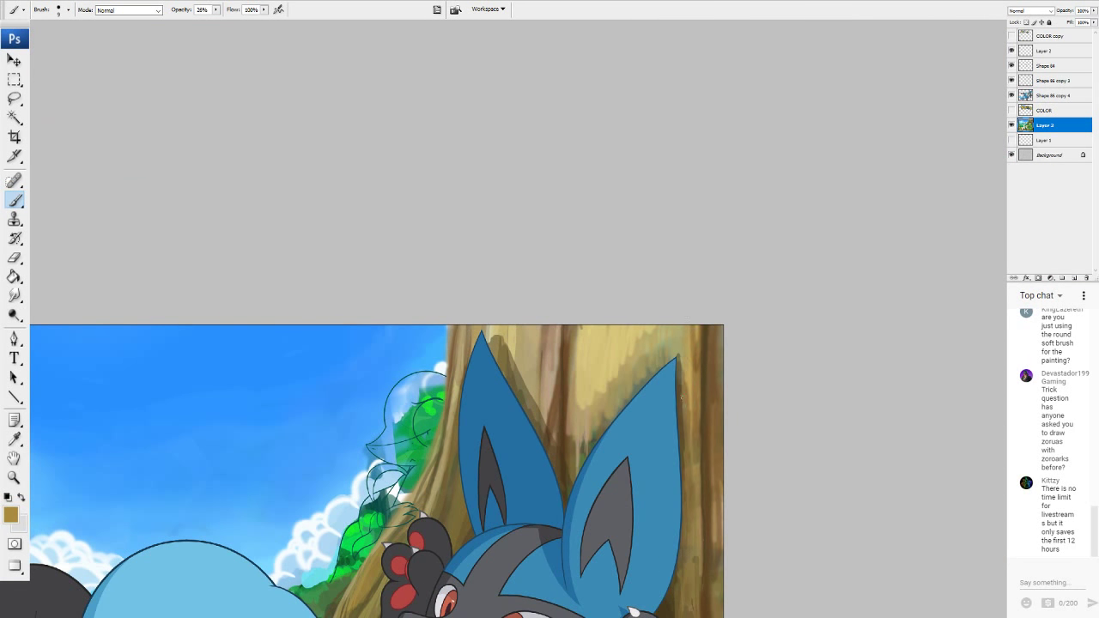
alt+click(695, 375)
mouse_move(690, 393)
mouse_down()
mouse_move(688, 342)
mouse_move(677, 385)
mouse_up()
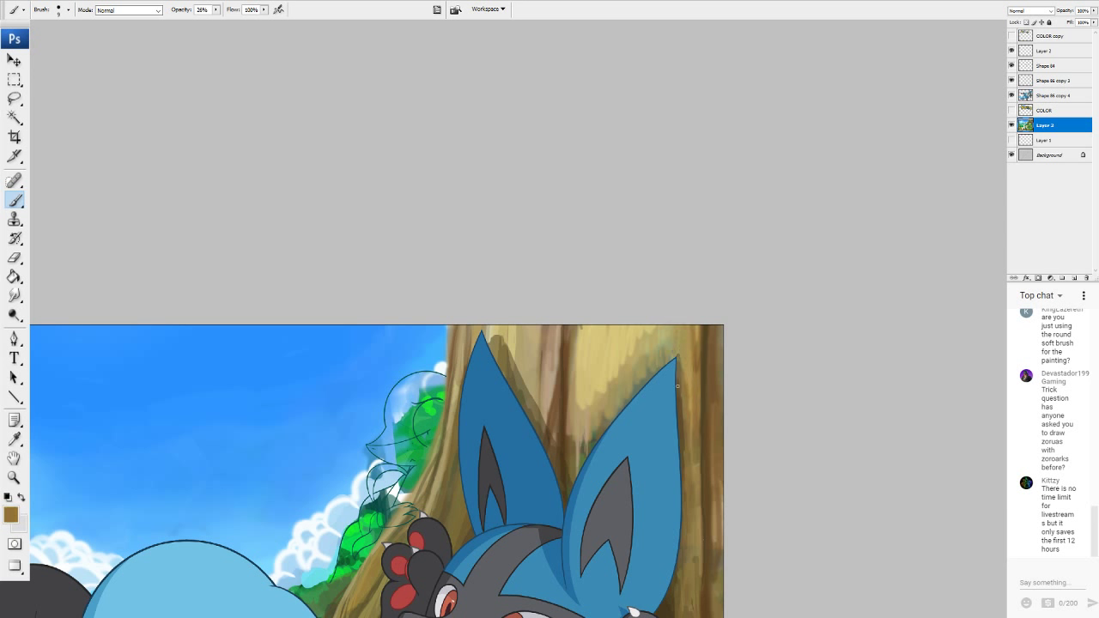
drag(670, 305, 661, 380)
drag(654, 328, 642, 369)
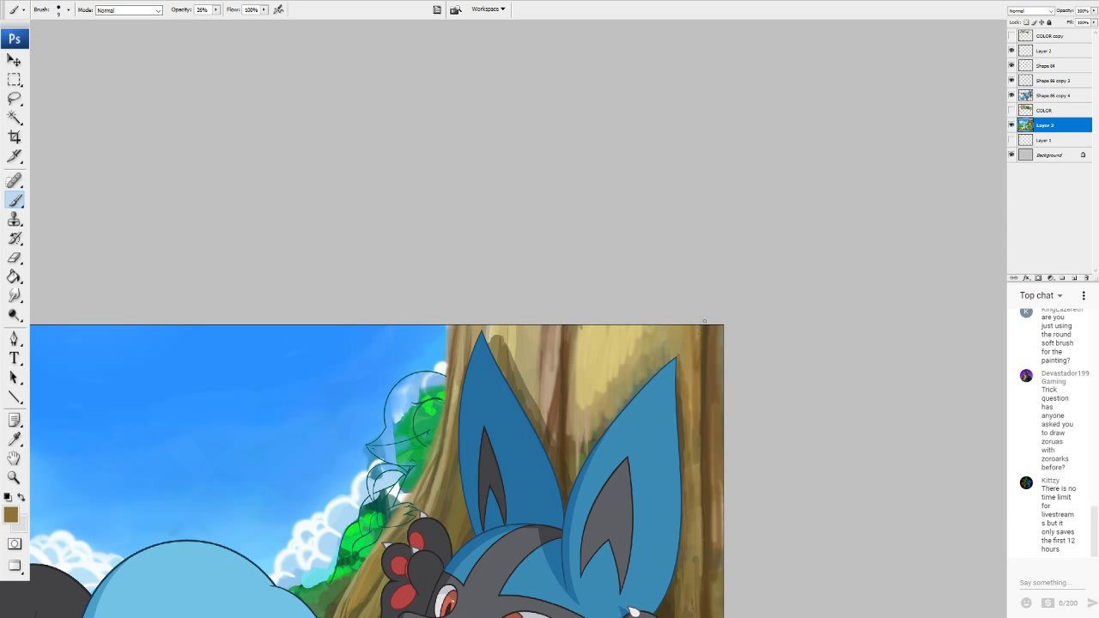
Sample medium brown and khaki from the trunk and blend vertical bark strokes above and beside the nearer ear's tip.
alt+click(579, 374)
drag(697, 340, 689, 352)
drag(875, 273, 886, 225)
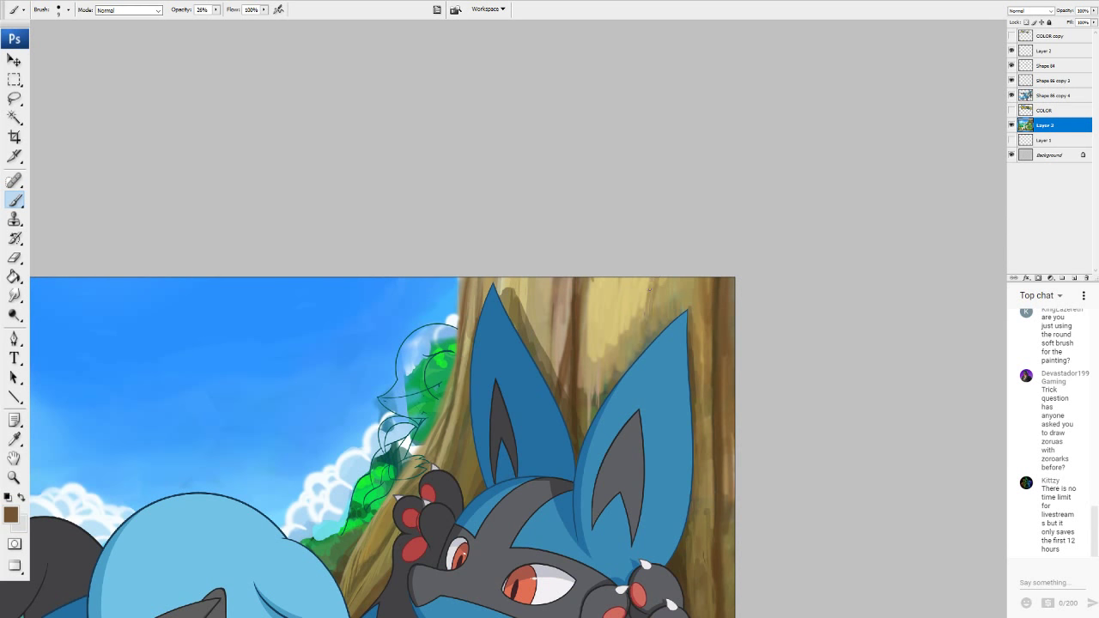
drag(656, 276, 658, 365)
alt+click(662, 300)
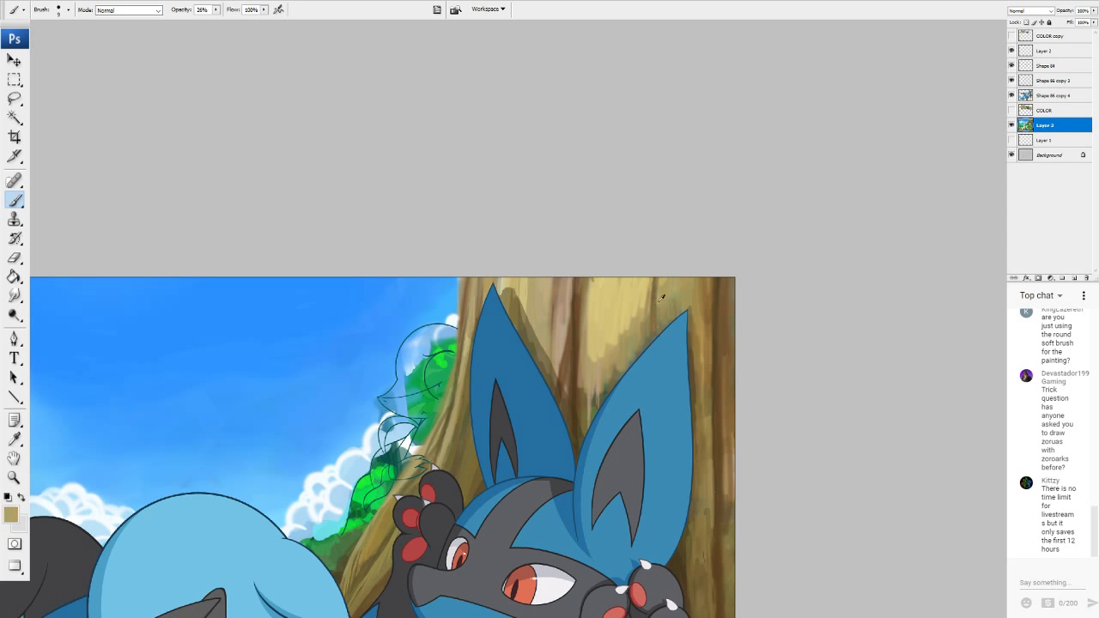
mouse_move(655, 309)
mouse_down()
mouse_move(654, 282)
mouse_move(660, 367)
mouse_up()
Refine the bark streak between the two ears with sampled pale yellow and dark brown strokes.
alt+click(613, 309)
drag(565, 376, 566, 396)
mouse_move(569, 356)
mouse_down()
mouse_move(570, 412)
mouse_move(558, 398)
mouse_move(567, 428)
mouse_up()
drag(568, 381, 571, 434)
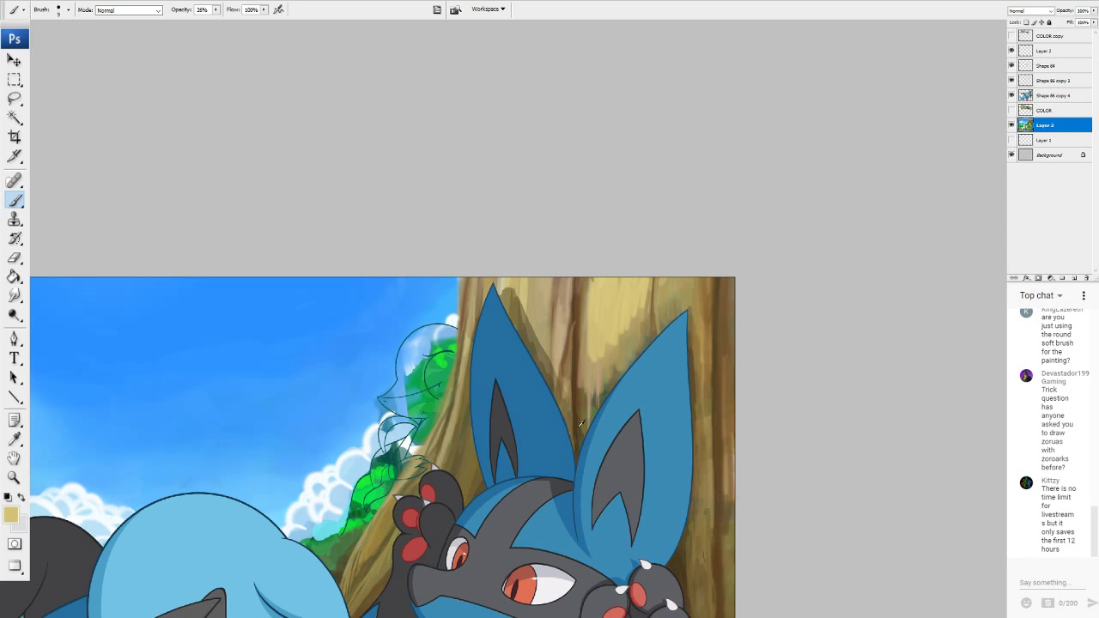
alt+click(581, 423)
drag(565, 381, 566, 398)
drag(550, 358, 548, 328)
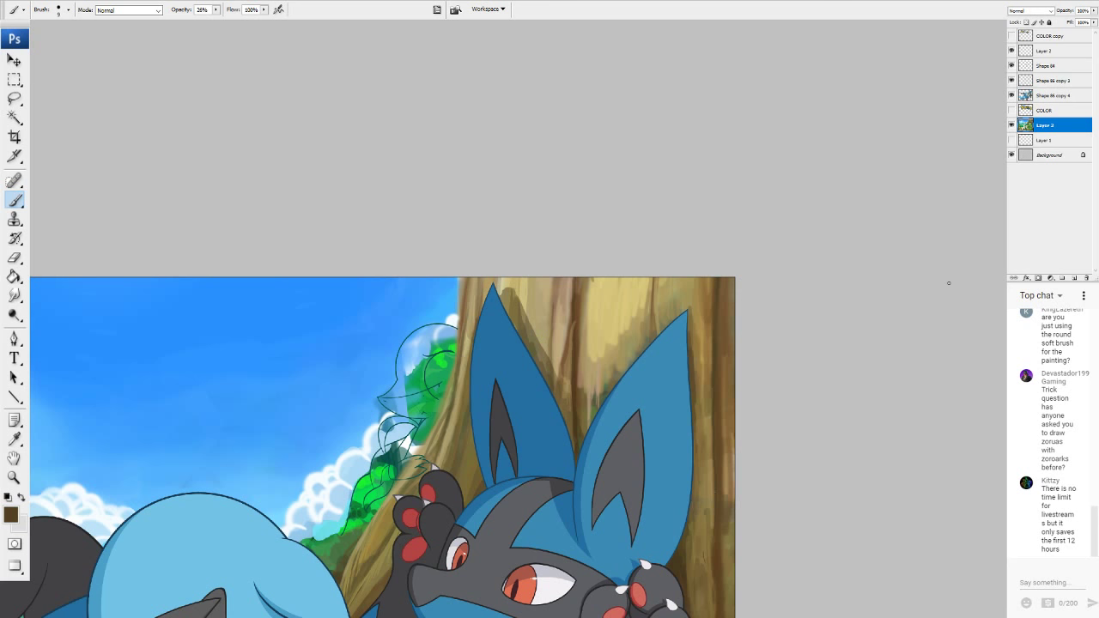
Blend the lower bark between the ears with sampled light tan, and deepen the streak's edge with dark brown.
alt+click(694, 362)
drag(704, 554, 670, 448)
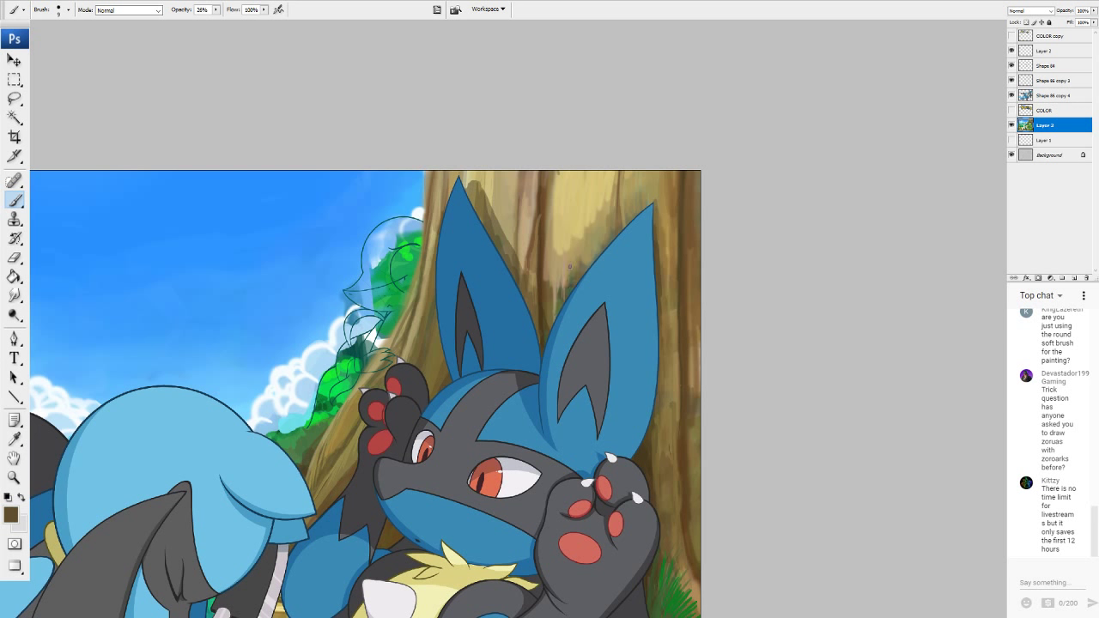
alt+click(567, 269)
mouse_move(562, 310)
mouse_down()
mouse_move(558, 290)
mouse_move(545, 347)
mouse_up()
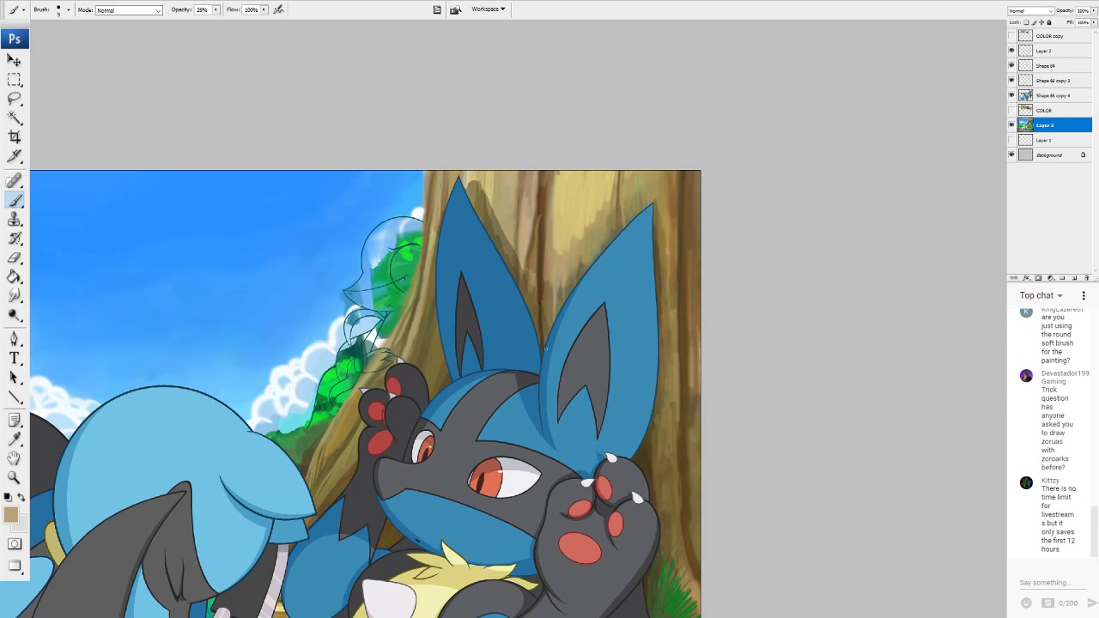
alt+click(542, 280)
mouse_move(534, 290)
mouse_down()
mouse_move(533, 258)
mouse_move(531, 327)
mouse_up()
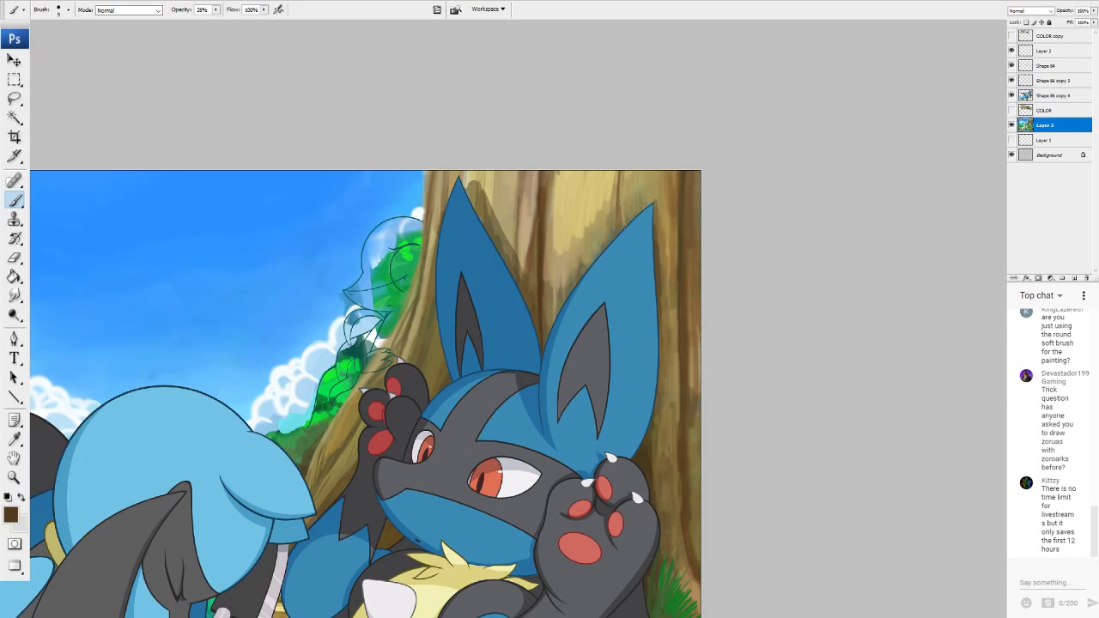
Paint dark brown vertical bark strokes above the nearer ear and down the trunk along its outer edge.
mouse_move(621, 221)
mouse_down()
mouse_move(627, 167)
mouse_move(628, 188)
mouse_up()
drag(660, 233, 660, 263)
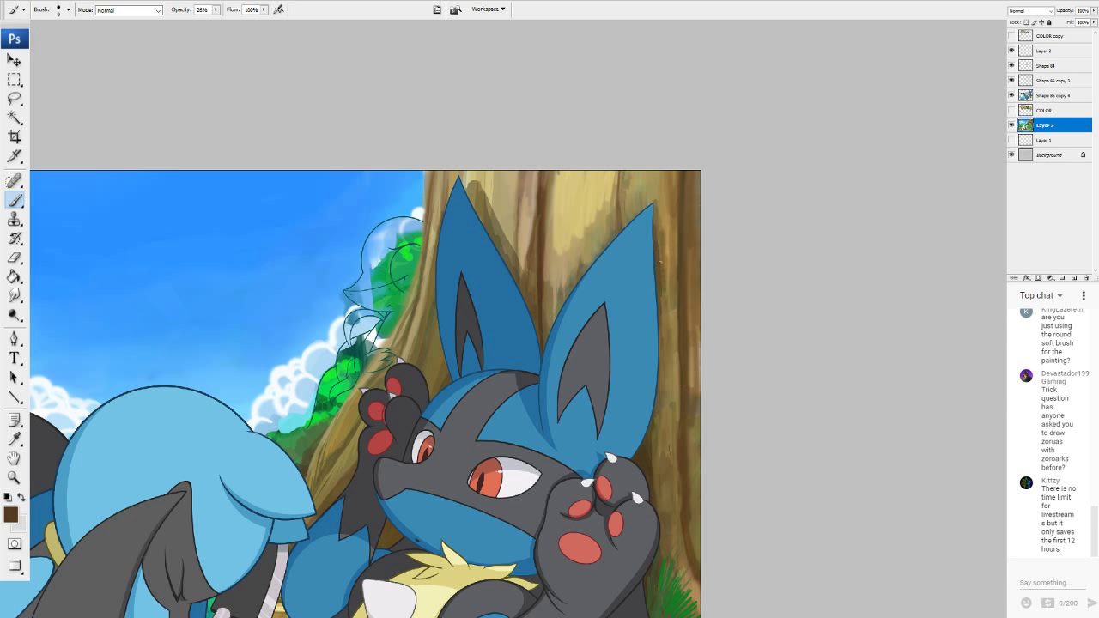
drag(667, 316, 668, 378)
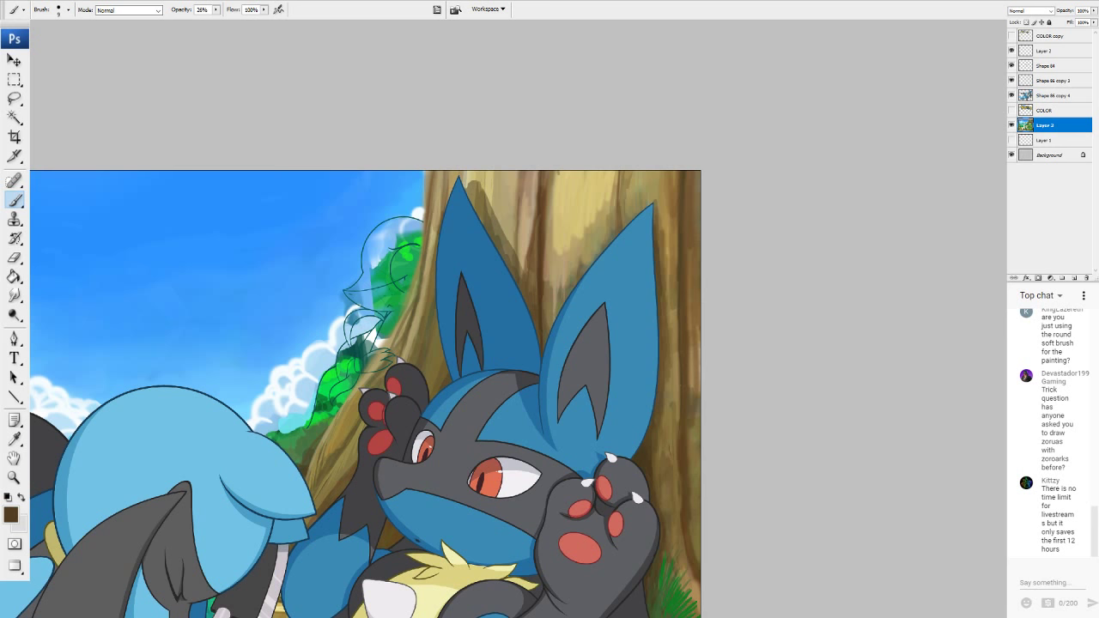
scroll(525, 323, down, 5)
scroll(525, 323, up, 4)
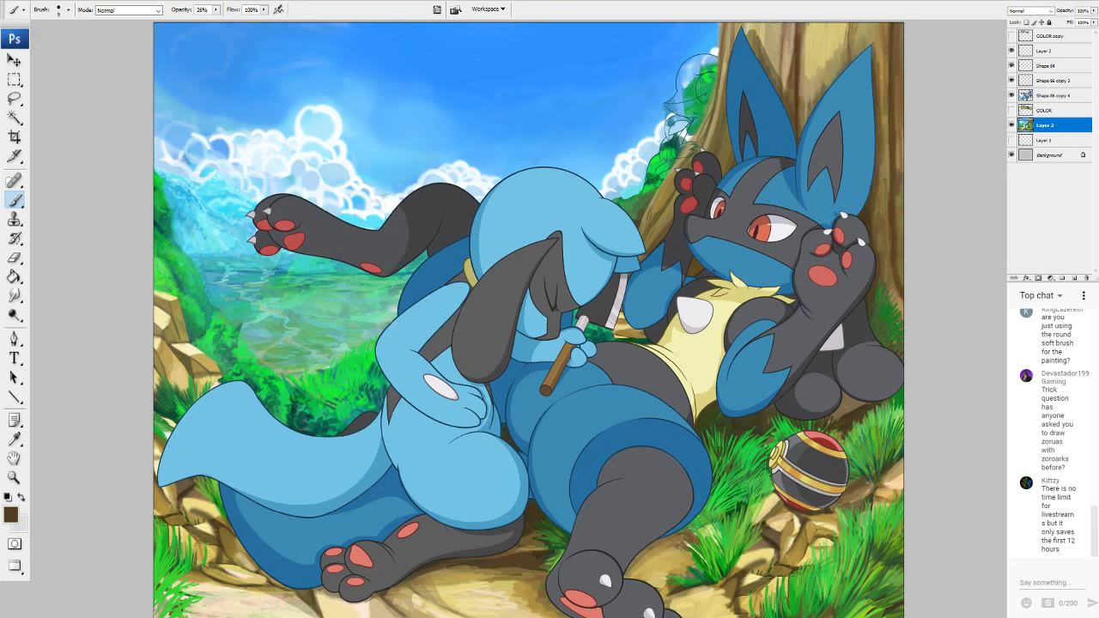
Set the foreground color to pale yellow #f3e591, sampled from the rocks beside the lake.
click(11, 513)
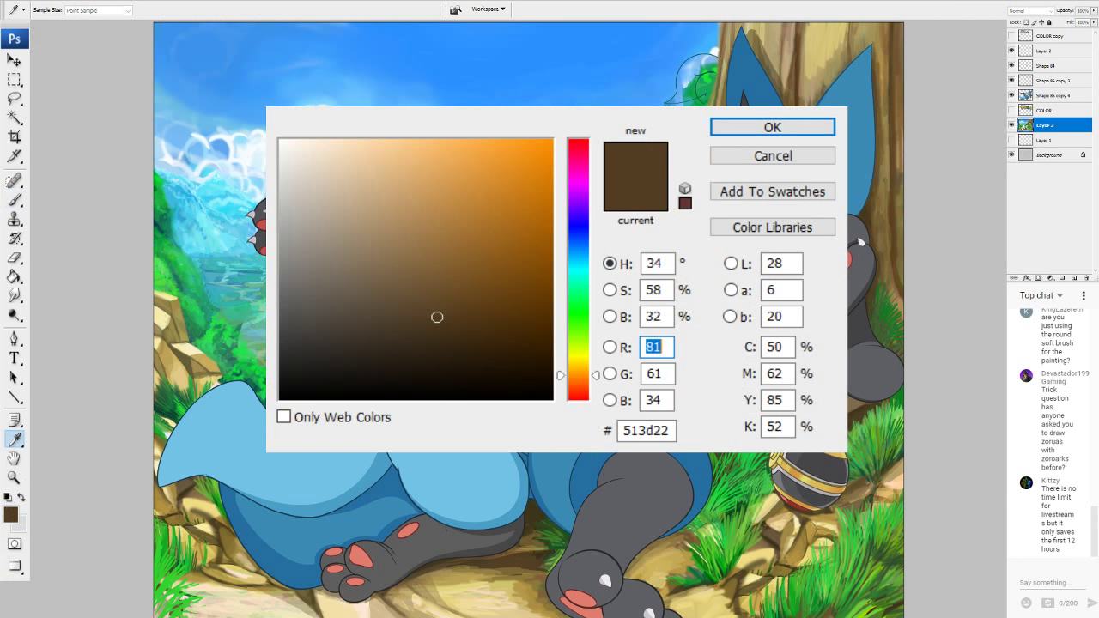
click(176, 333)
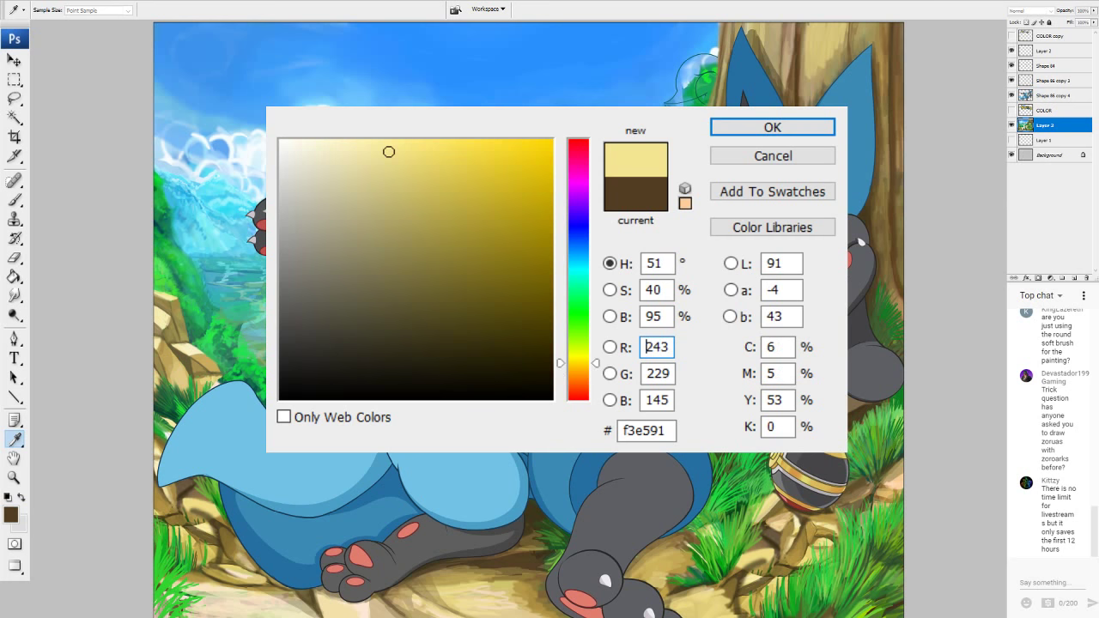
click(764, 127)
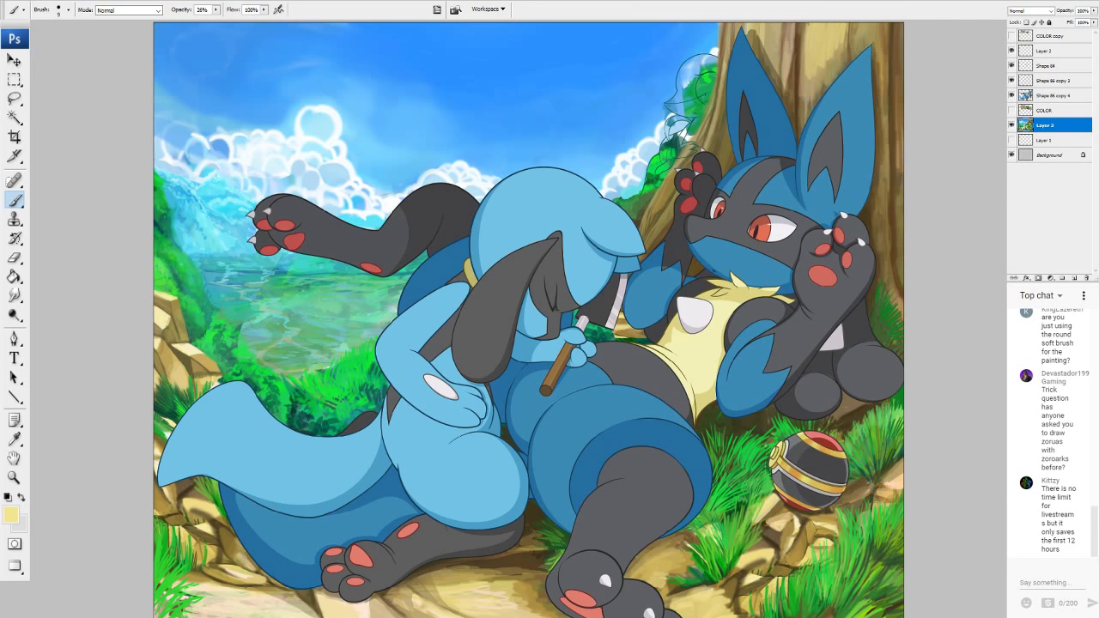
Pick light cyan #a3f3fc from the distant mountains and sampled teal from the water, and paint short ripples beneath the outstretched leg.
key(ctrl+plus)
key(ctrl+plus)
key(ctrl+plus)
key(ctrl+minus)
key(ctrl+minus)
drag(481, 258, 561, 403)
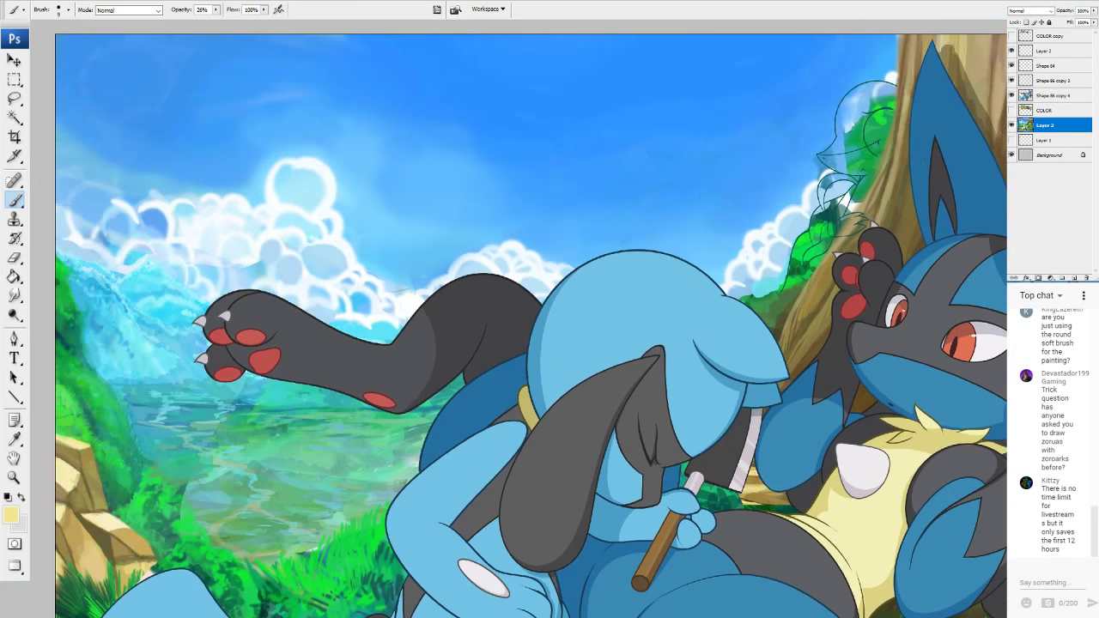
click(11, 513)
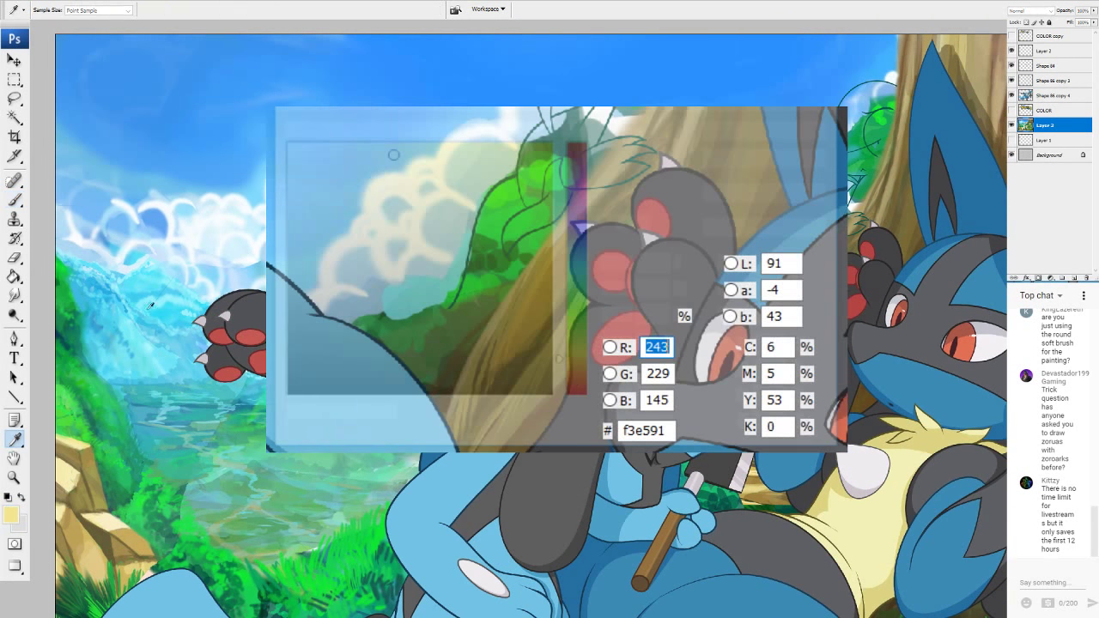
click(154, 258)
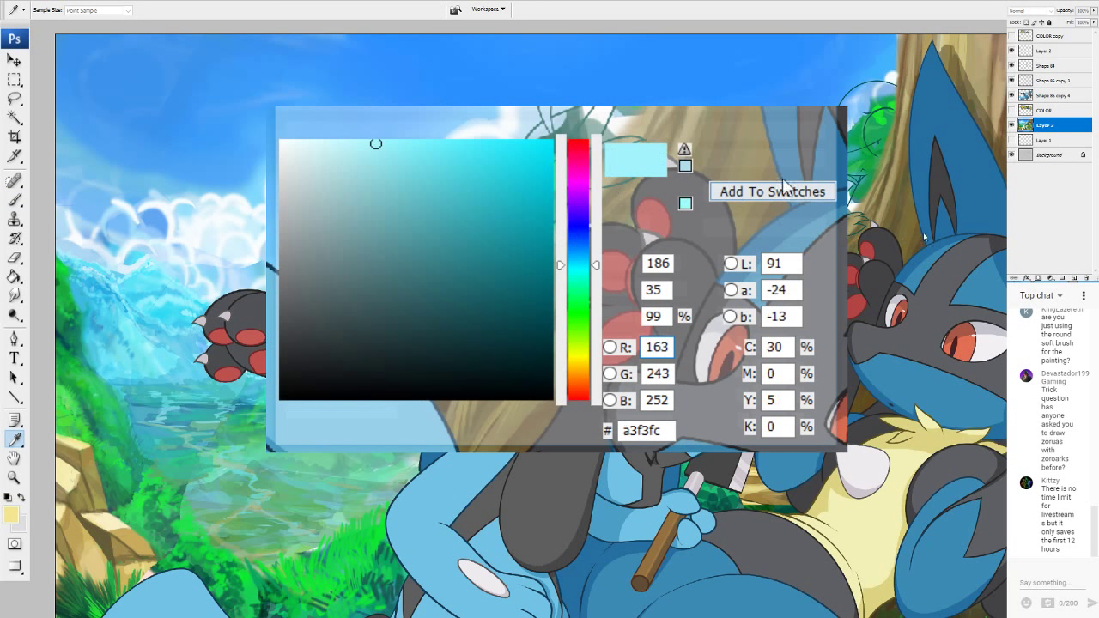
click(755, 127)
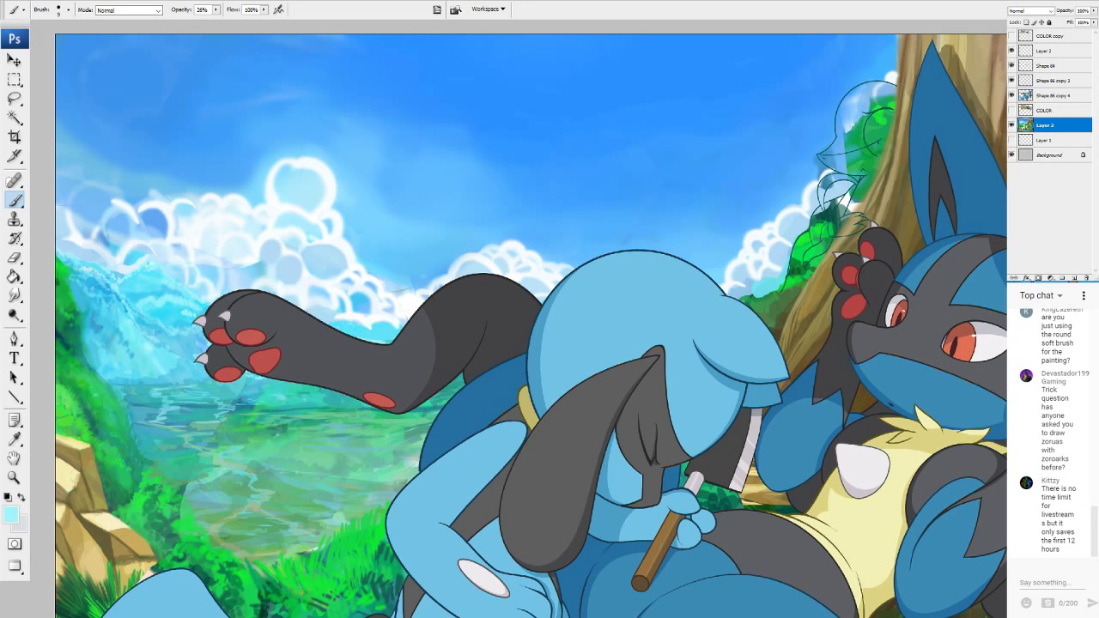
alt+click(244, 404)
drag(266, 396, 290, 401)
drag(276, 400, 304, 401)
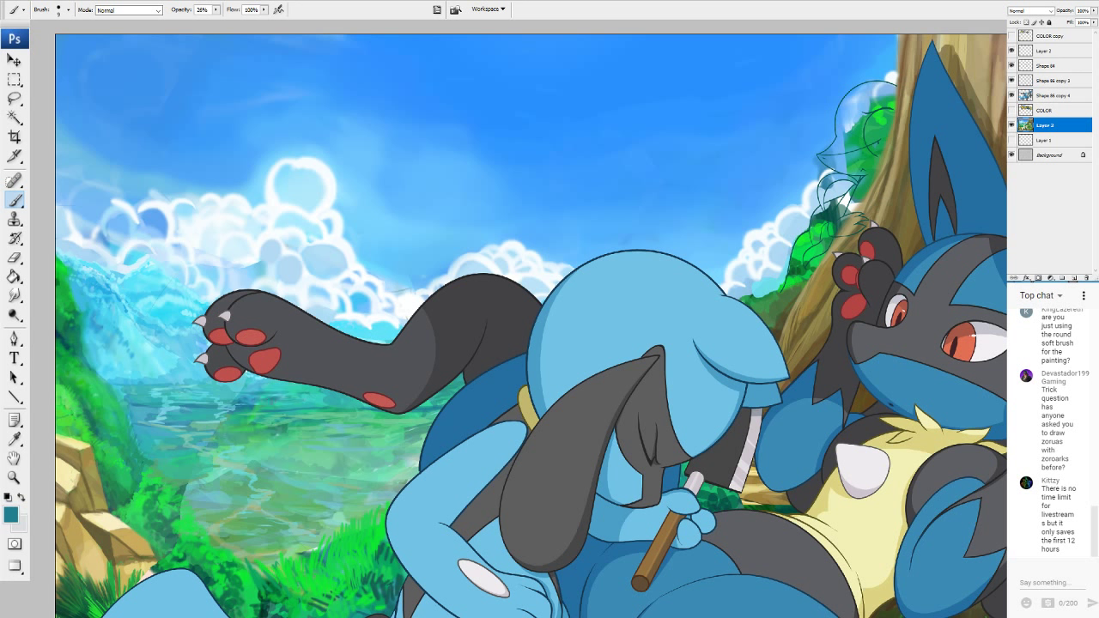
Sample green, bright cyan and medium blue, and add fine horizontal water strokes just under the outstretched leg.
alt+click(253, 415)
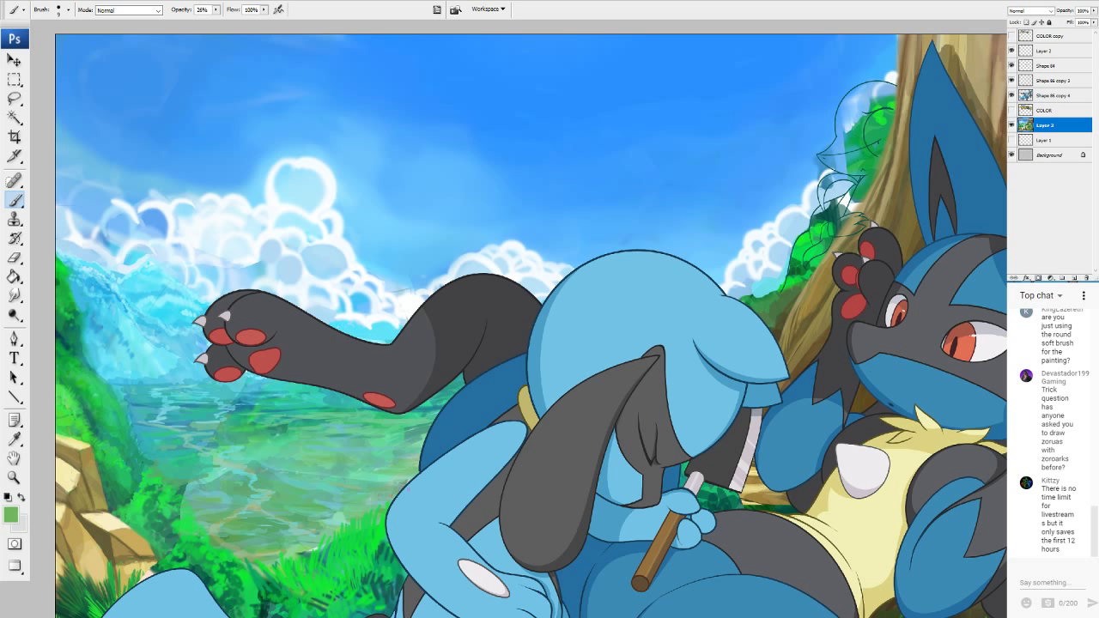
alt+click(356, 327)
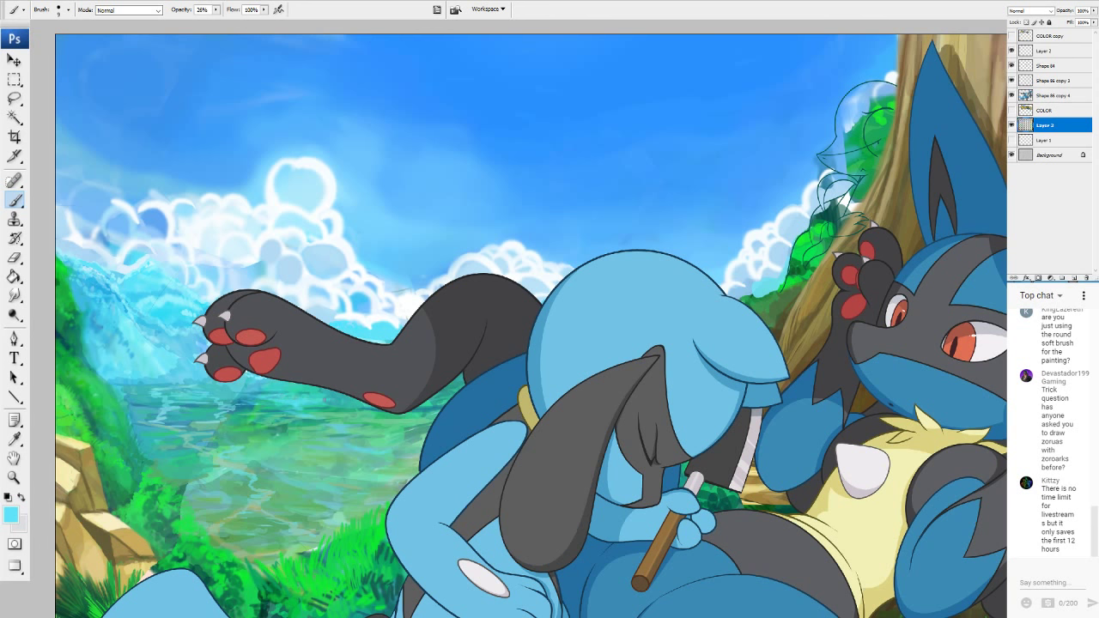
drag(330, 400, 357, 403)
alt+click(247, 401)
drag(310, 402, 332, 403)
mouse_move(298, 401)
mouse_down()
mouse_move(311, 401)
mouse_move(287, 401)
mouse_up()
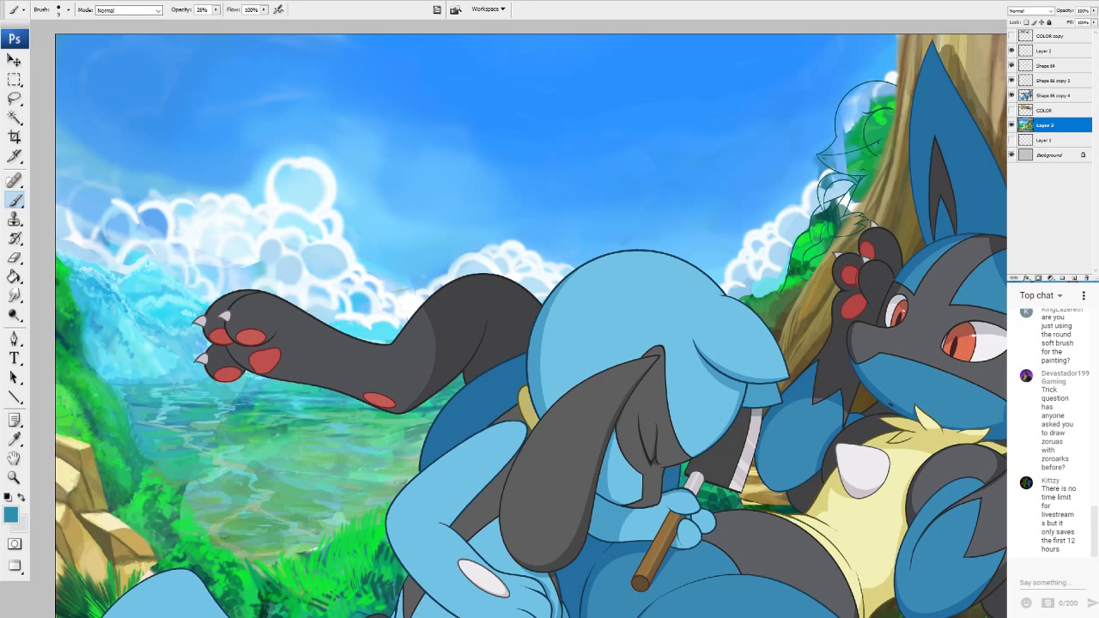
Sample mint green from the lake and dab short horizontal strokes beside the blue thigh and below the outstretched paw.
alt+click(257, 409)
alt+click(260, 405)
alt+click(391, 422)
drag(409, 435, 427, 434)
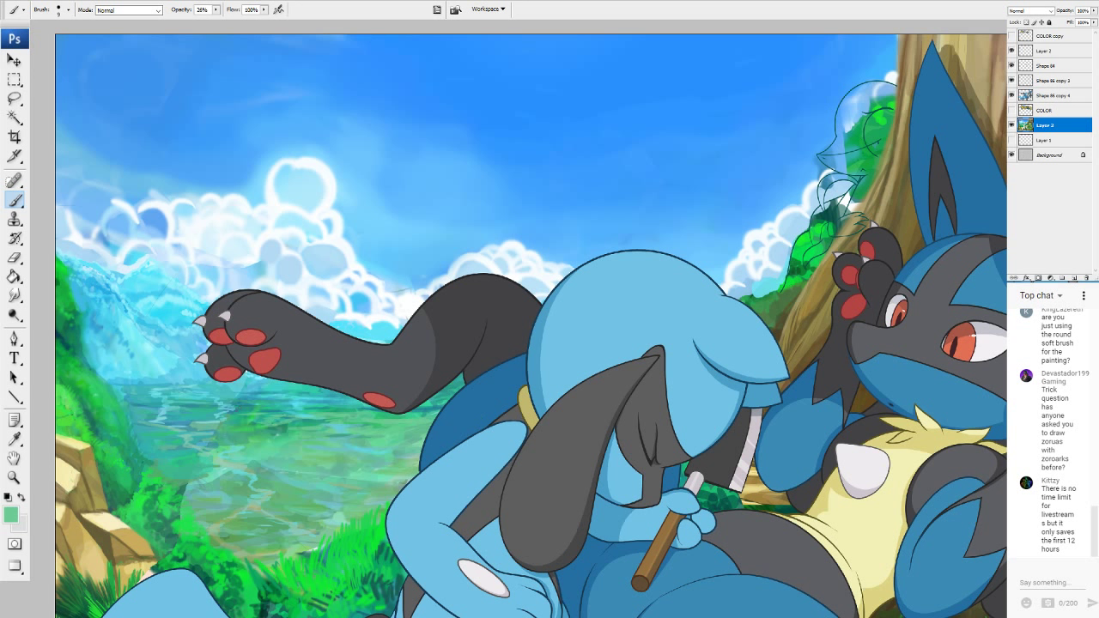
drag(234, 424, 256, 424)
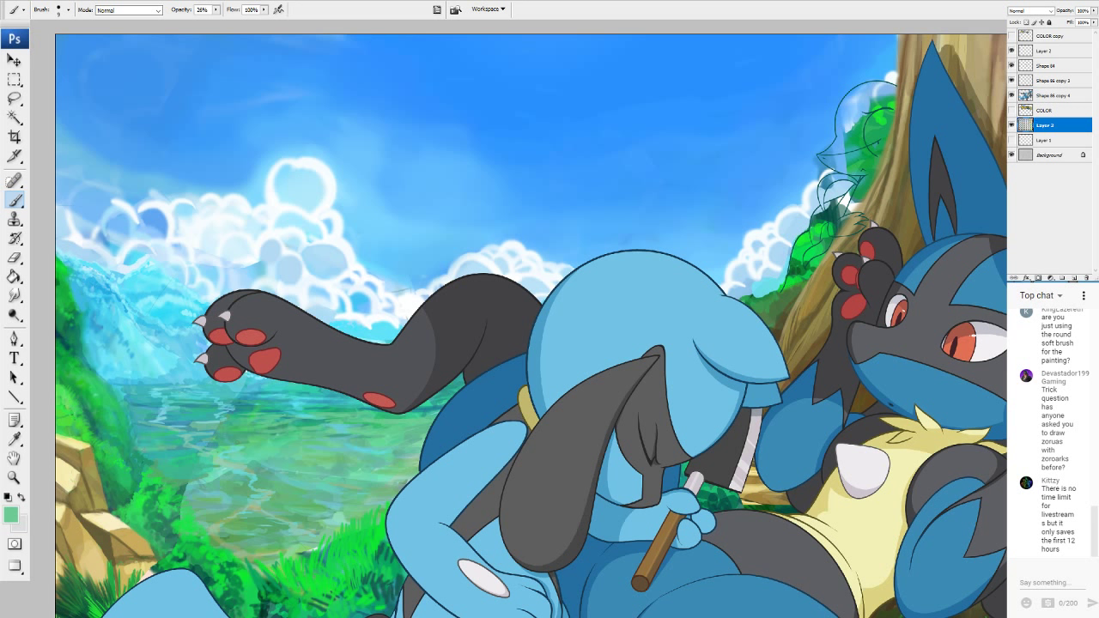
Sample bright cyan from the lake's far shore and mountains, and brush it across the water surface and the mountain's base.
alt+click(110, 377)
mouse_move(133, 399)
mouse_down()
mouse_move(162, 406)
mouse_move(155, 420)
mouse_up()
mouse_move(165, 422)
mouse_down()
mouse_move(244, 433)
mouse_move(278, 399)
mouse_move(391, 416)
mouse_up()
drag(316, 395, 337, 395)
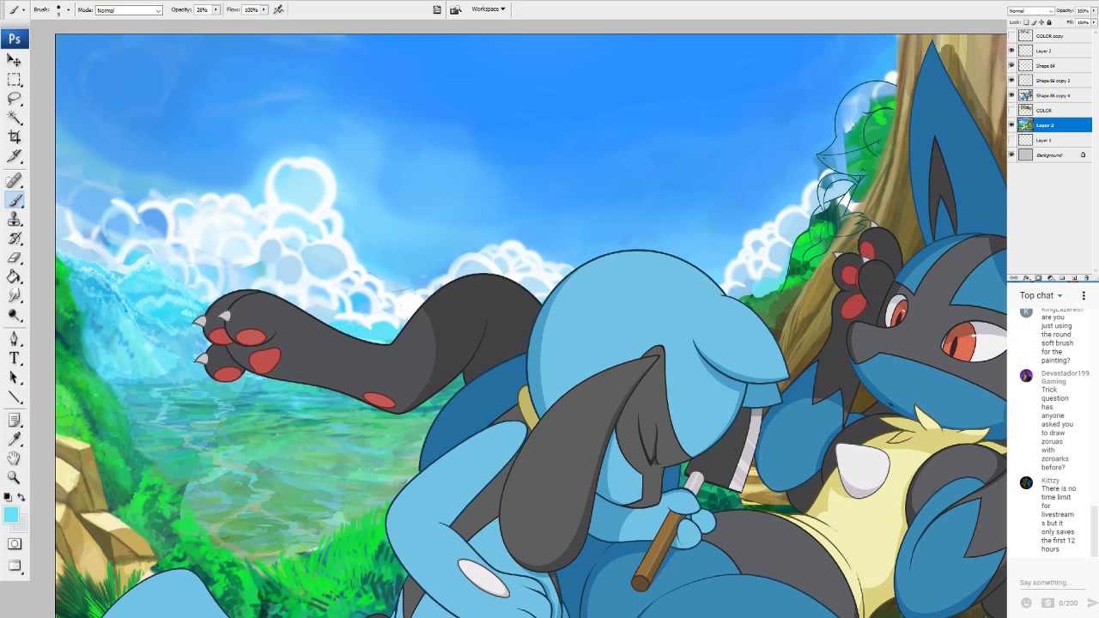
alt+click(100, 323)
drag(126, 350, 169, 380)
alt+click(104, 311)
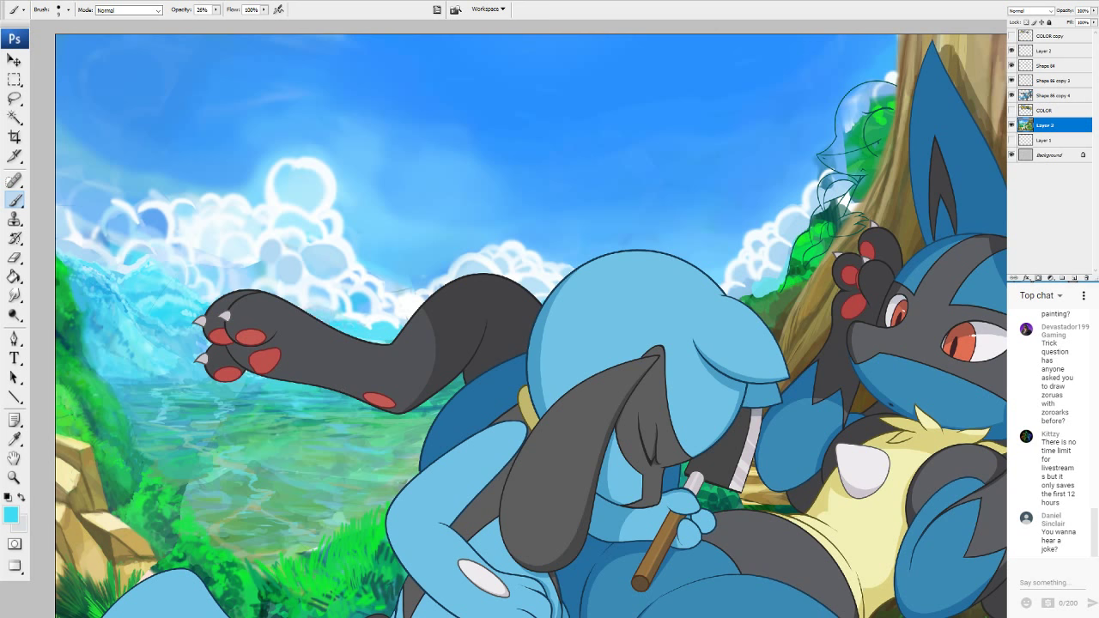
Sample teal green and brighter green from the lake and blend short strokes into the water below the outstretched leg.
scroll(527, 323, down, 18)
scroll(527, 322, up, 14)
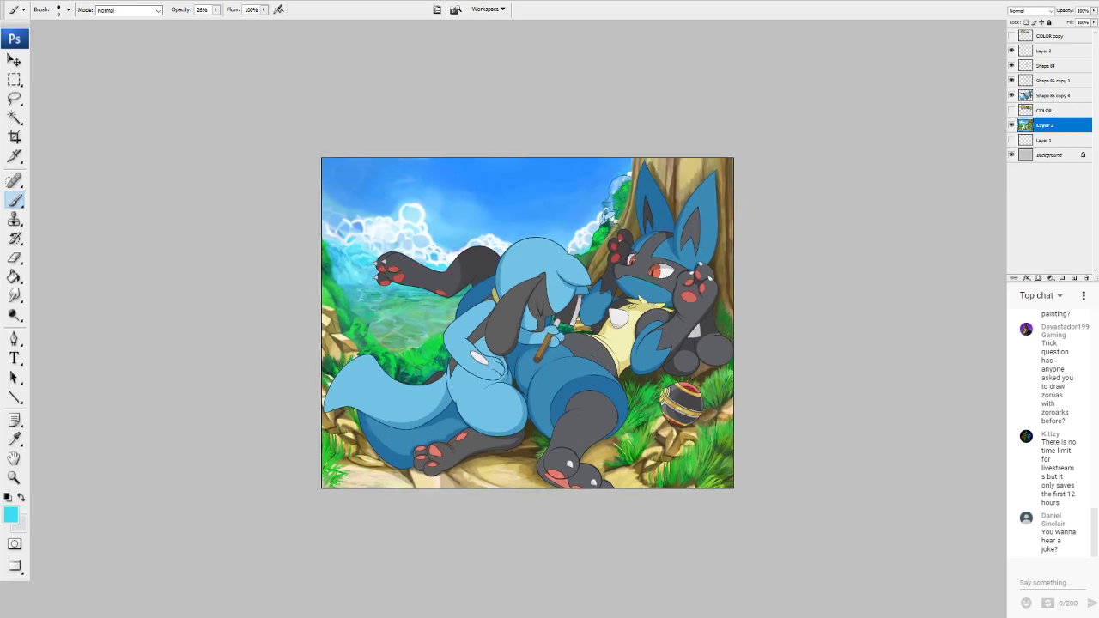
scroll(527, 322, up, 2)
scroll(527, 323, down, 2)
scroll(527, 323, up, 10)
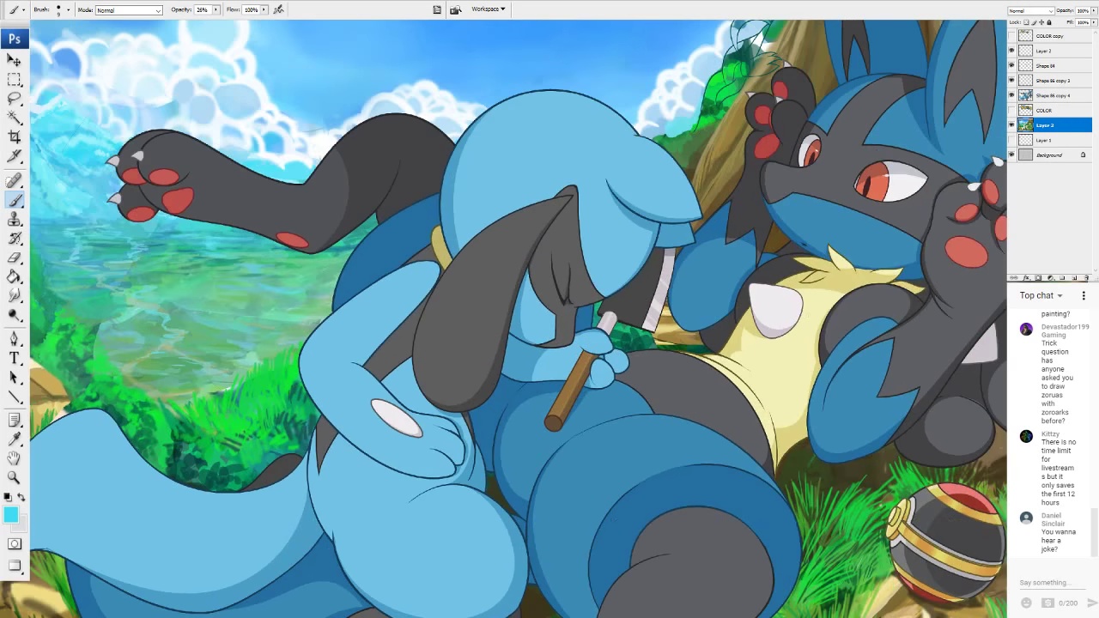
alt+click(98, 238)
alt+click(224, 255)
alt+click(224, 255)
drag(294, 240, 321, 246)
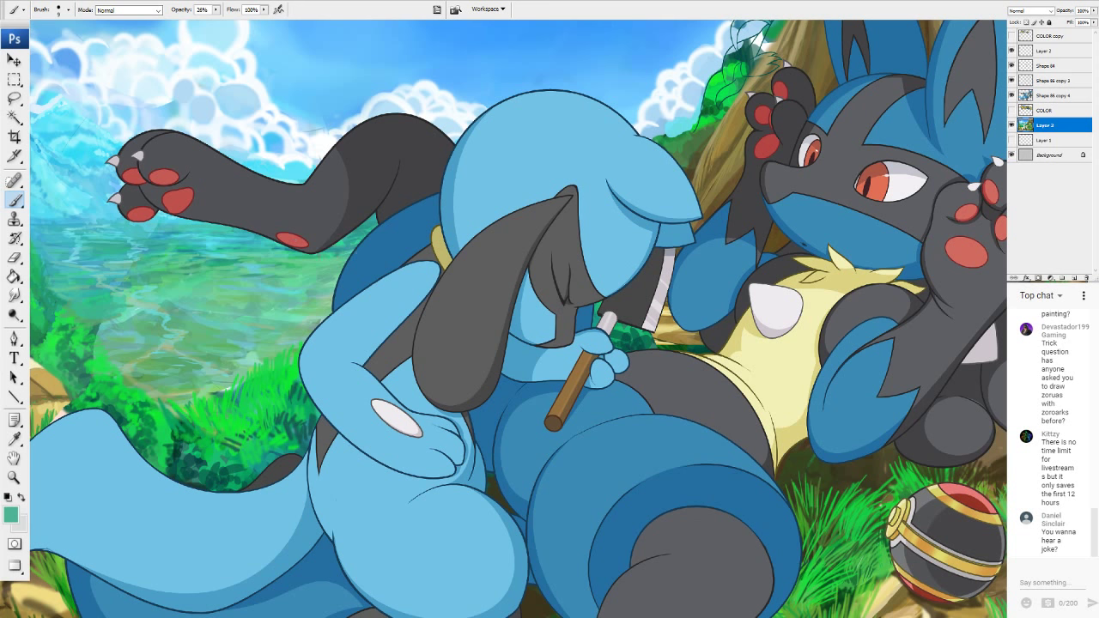
alt+click(328, 257)
drag(329, 257, 316, 261)
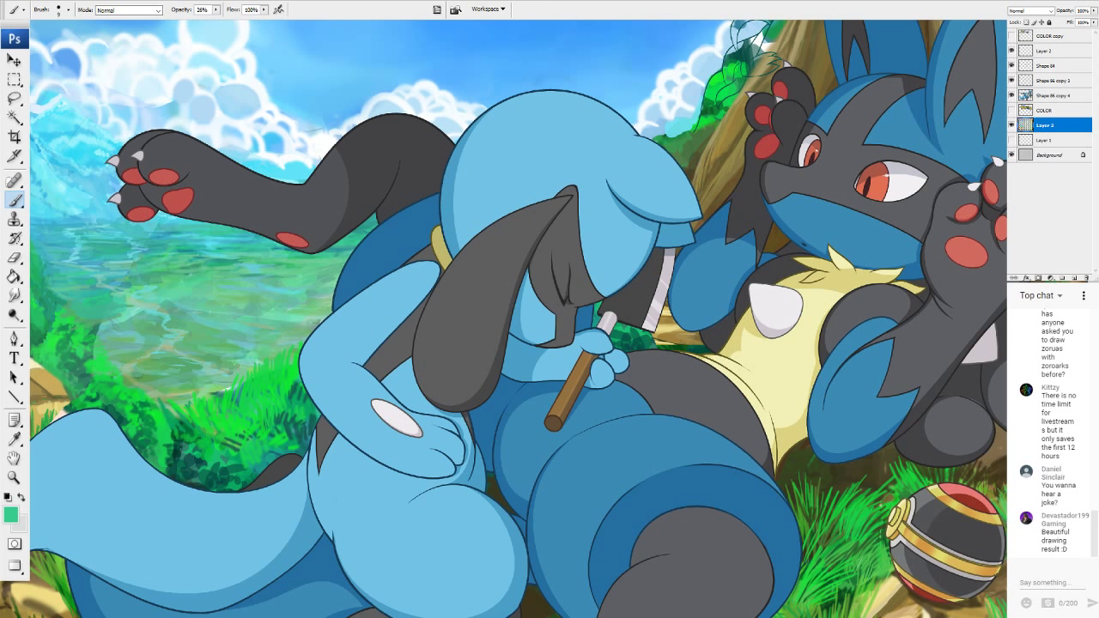
Sample muted olive green from the lake and brush short strokes over the shallows beside the bushes.
alt+click(170, 344)
drag(181, 353, 215, 367)
drag(224, 297, 204, 293)
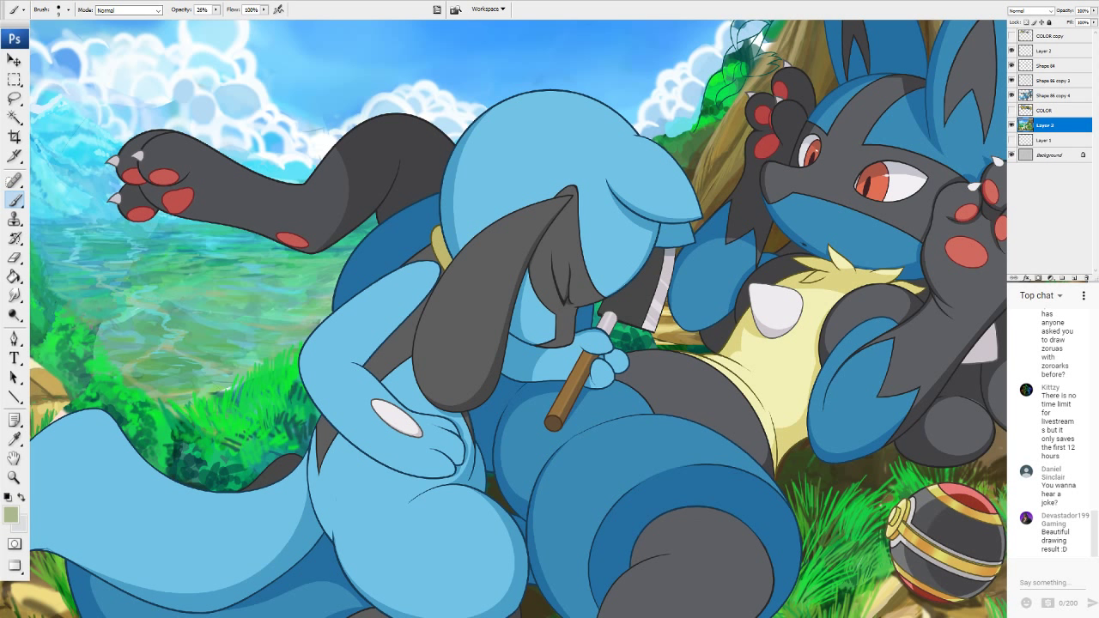
alt+click(100, 322)
Sample sandy yellow from the rocky ground and brush a faint tint into the lake's near shallows.
scroll(529, 324, down, 11)
scroll(529, 323, up, 5)
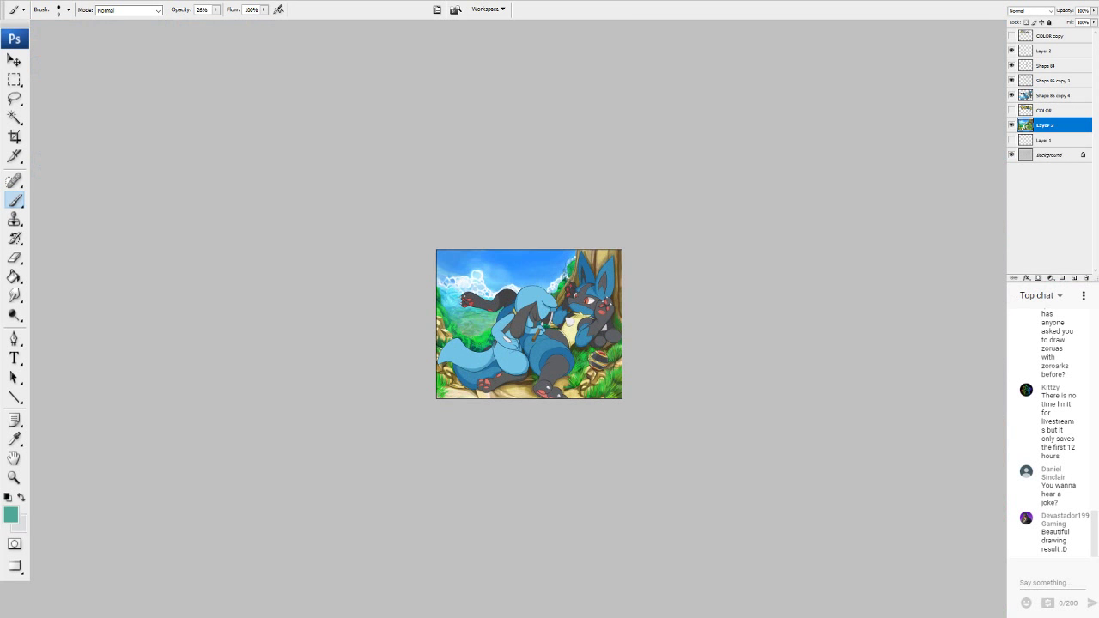
key(ctrl+plus)
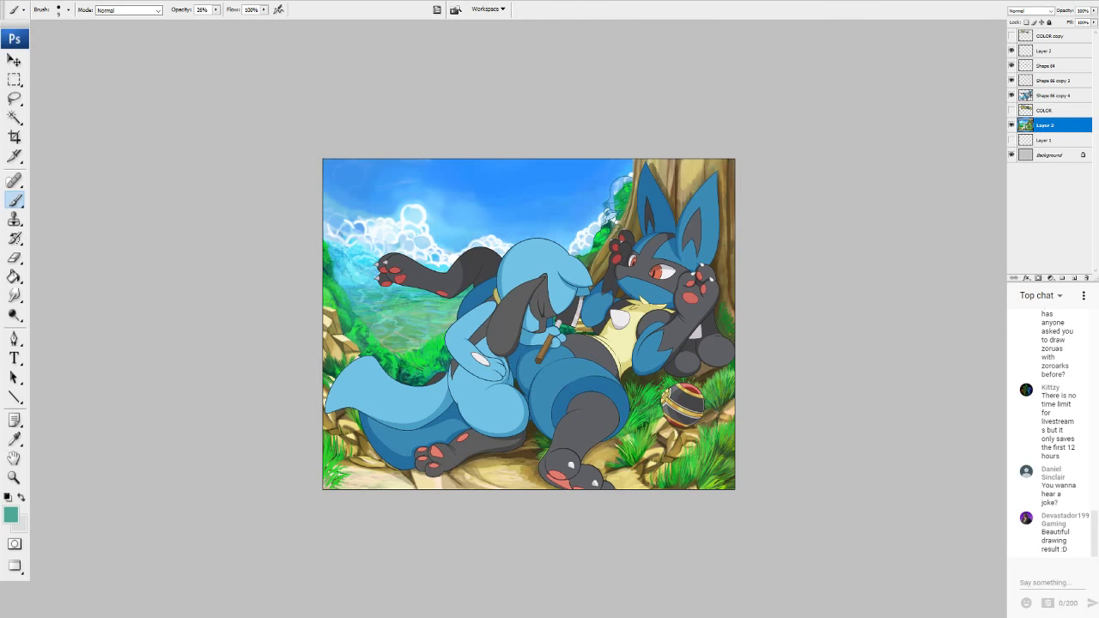
key(ctrl+plus)
alt+click(475, 538)
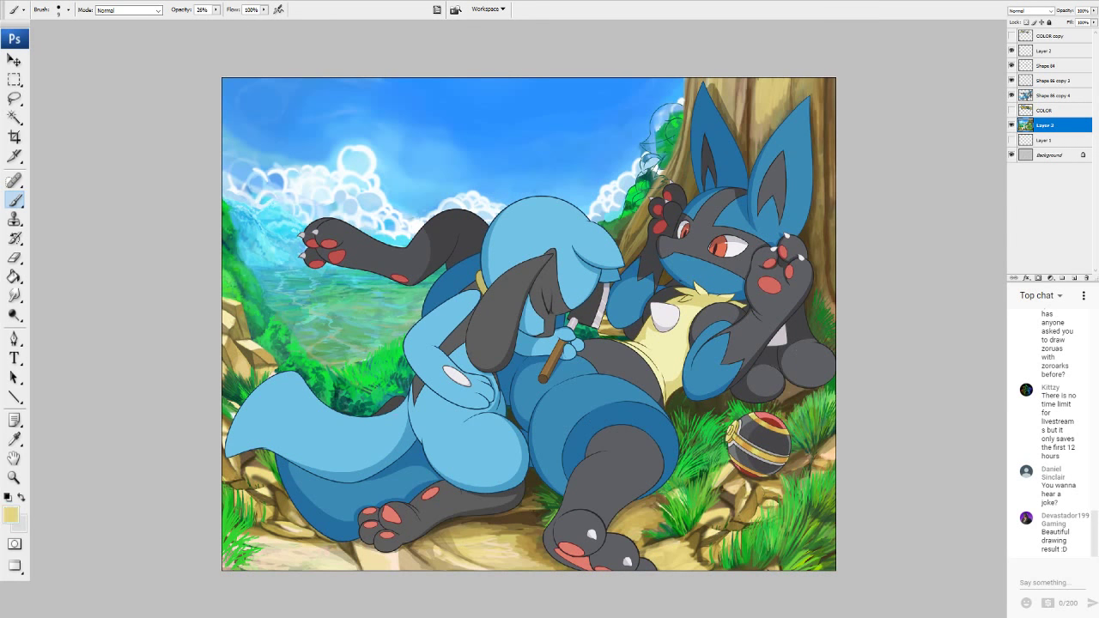
mouse_move(320, 347)
mouse_down()
mouse_move(354, 343)
mouse_move(343, 363)
mouse_up()
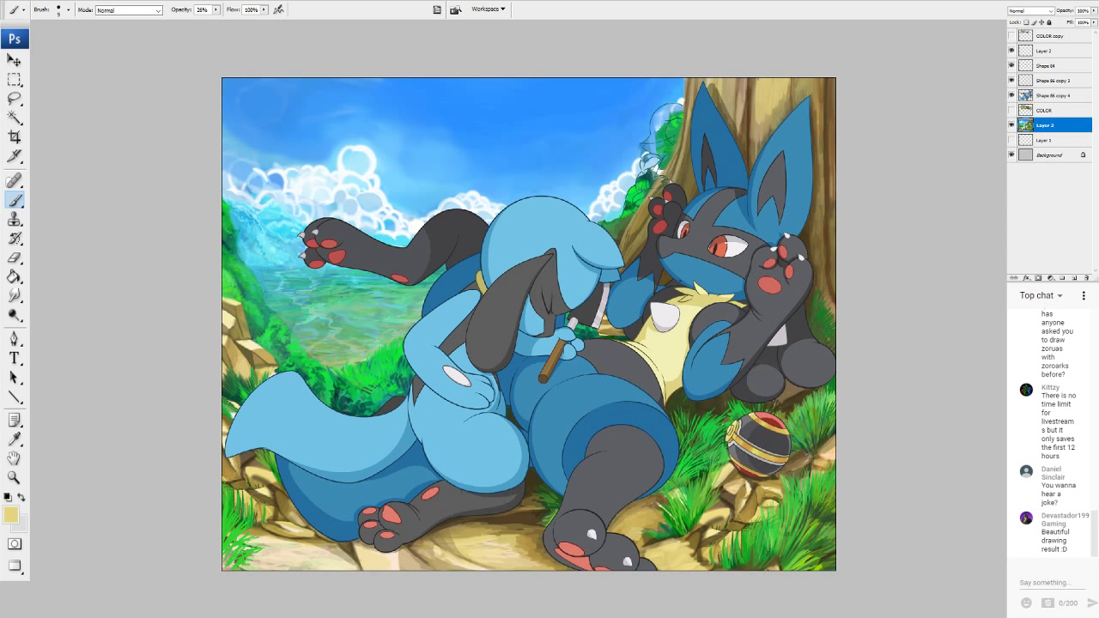
alt+click(296, 340)
Sample brown from the rocks and deepen the cracks in the stones just below the ball.
key(ctrl+plus)
drag(635, 507, 460, 135)
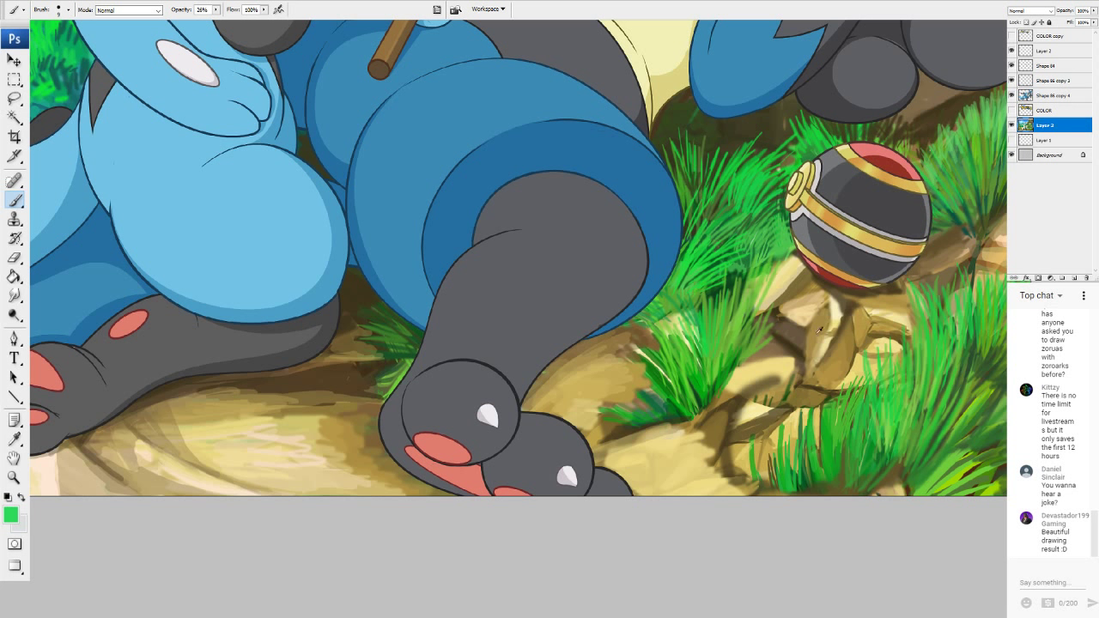
alt+click(799, 356)
drag(824, 333, 803, 375)
drag(836, 306, 825, 332)
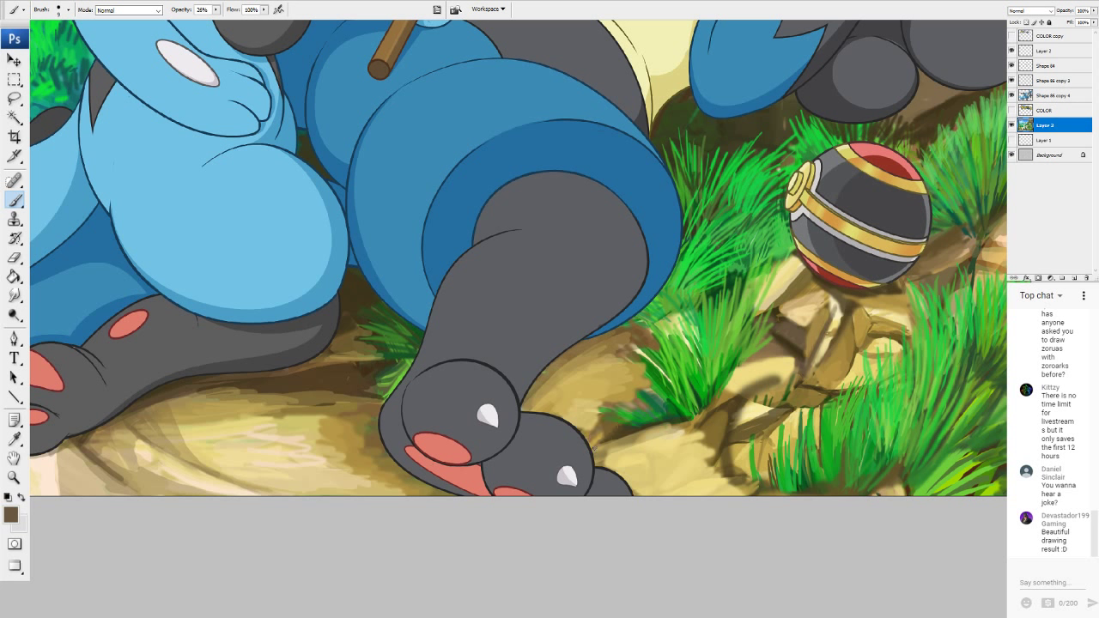
Raise the brush opacity to 61% and paint brown shading on the rock between the foreground foot and the grass clump.
click(217, 10)
drag(217, 23, 238, 22)
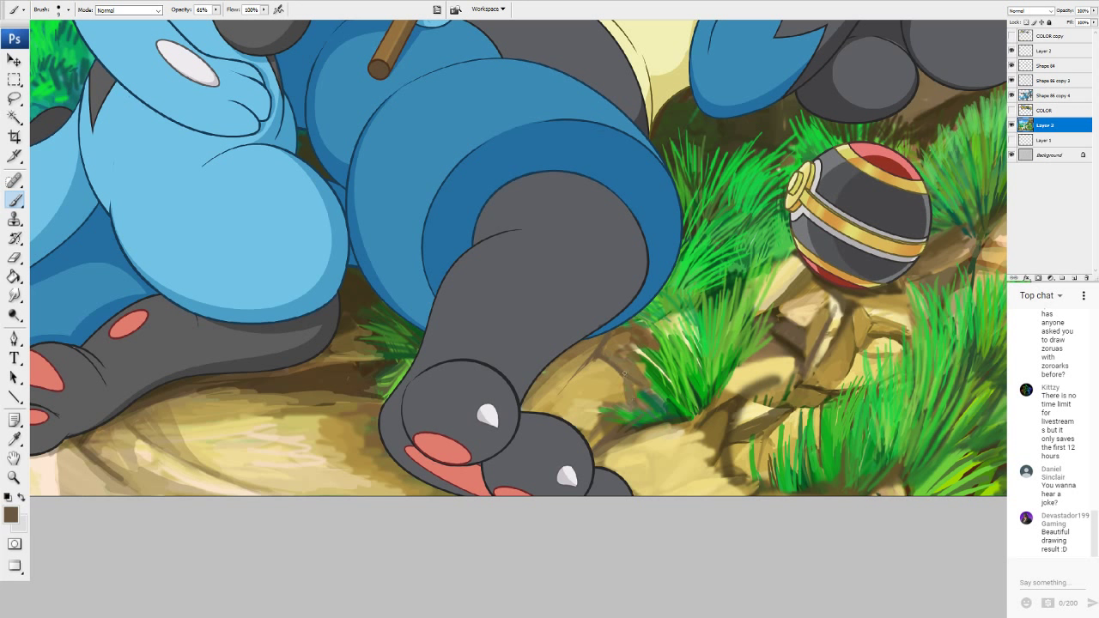
mouse_move(625, 378)
mouse_down()
mouse_move(628, 407)
mouse_move(764, 119)
mouse_move(630, 402)
mouse_move(625, 387)
mouse_move(639, 407)
mouse_move(644, 361)
mouse_move(668, 382)
mouse_move(649, 334)
mouse_move(639, 348)
mouse_move(640, 335)
mouse_move(637, 393)
mouse_up()
Sample dark olive from the shaded ground and paint cast shadow on the rocks around the clawed foreground foot.
alt+click(761, 127)
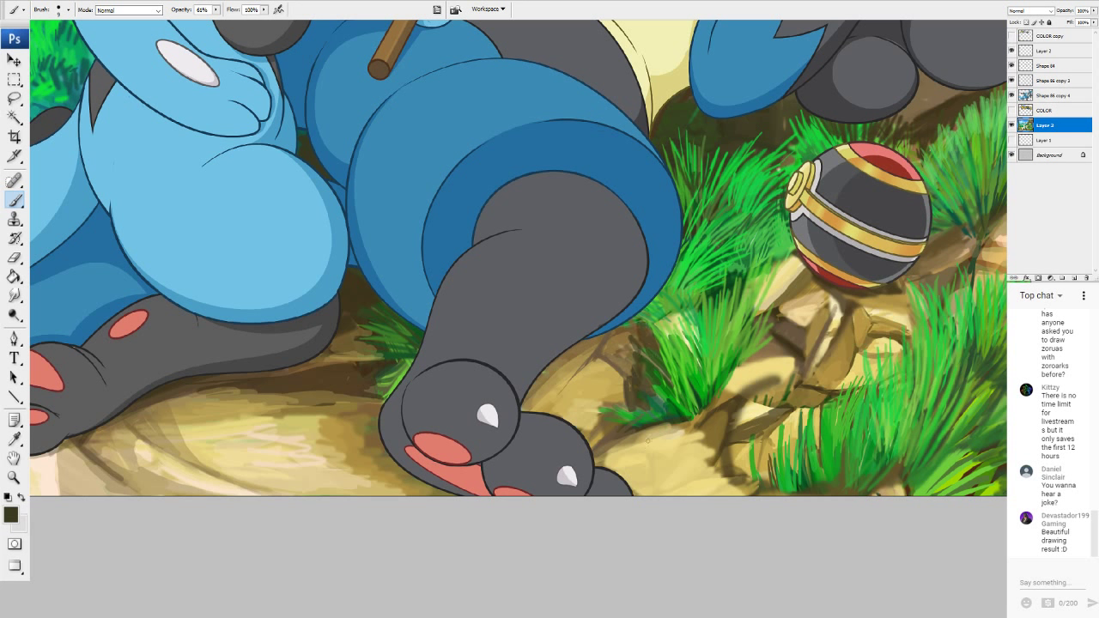
mouse_move(694, 431)
mouse_down()
mouse_move(668, 489)
mouse_move(654, 478)
mouse_move(710, 462)
mouse_move(716, 479)
mouse_move(618, 481)
mouse_up()
key(ctrl+z)
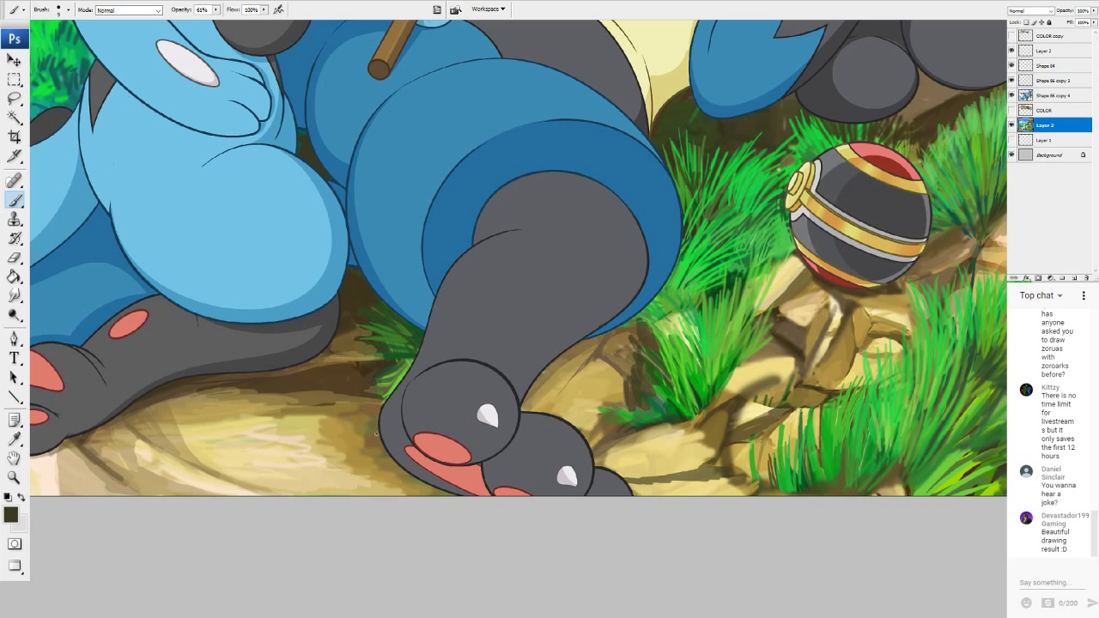
mouse_move(375, 434)
mouse_down()
mouse_move(341, 459)
mouse_move(376, 434)
mouse_move(389, 453)
mouse_move(365, 456)
mouse_move(404, 470)
mouse_up()
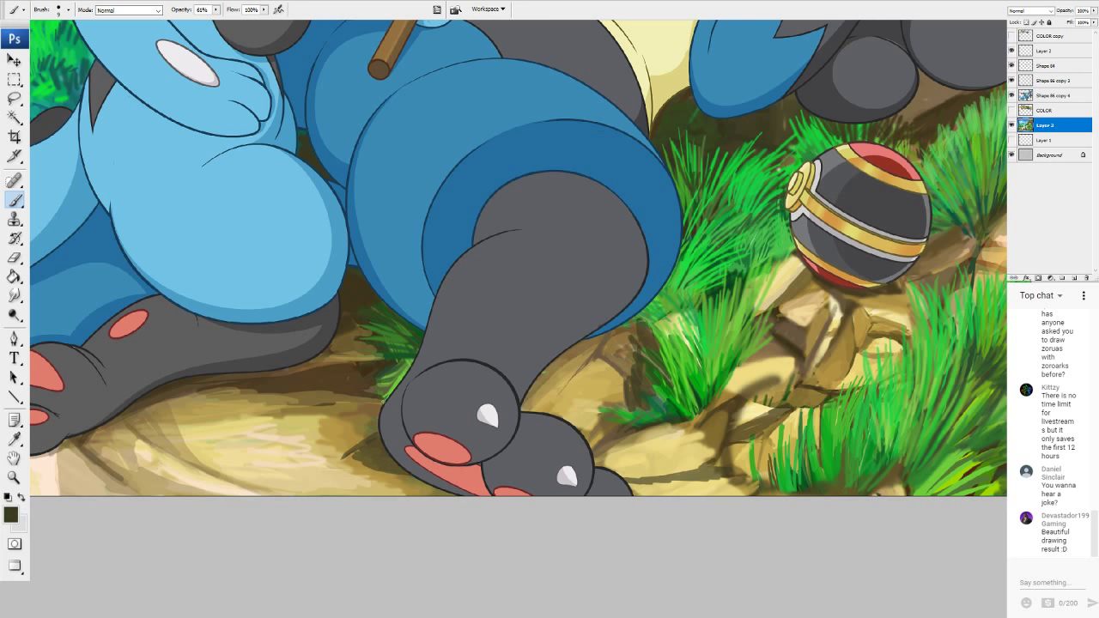
Sample brown and tan tones from the ground and blend the shadow beside the foreground foot into the rock.
alt+click(345, 401)
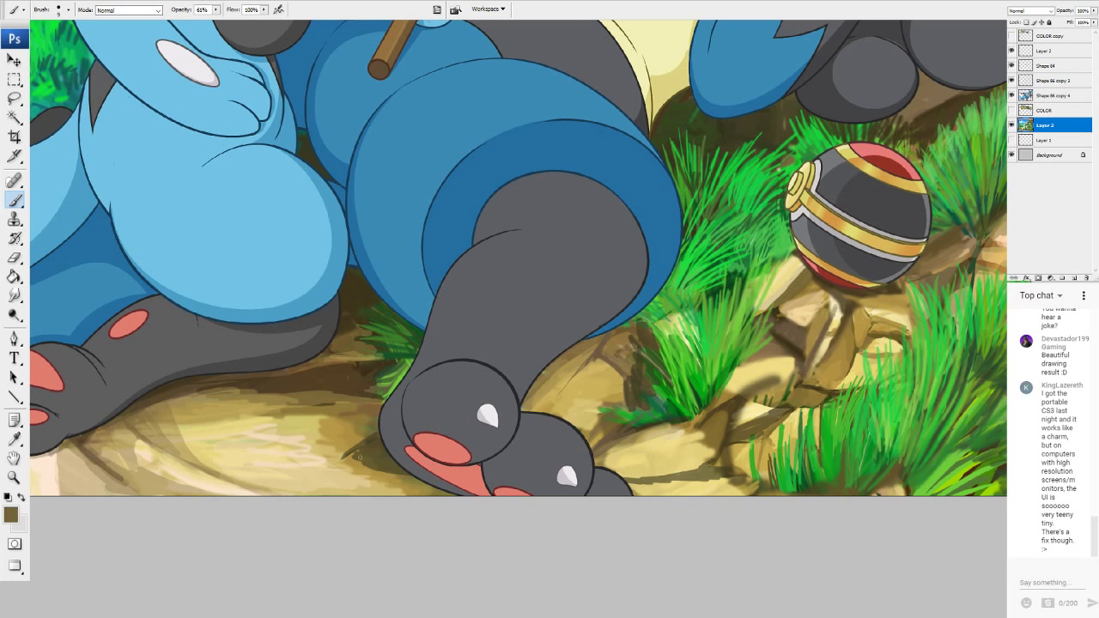
mouse_move(358, 460)
mouse_down()
mouse_move(348, 491)
mouse_move(363, 455)
mouse_move(361, 477)
mouse_move(378, 450)
mouse_move(392, 456)
mouse_move(376, 475)
mouse_move(331, 448)
mouse_move(307, 453)
mouse_move(382, 470)
mouse_move(360, 490)
mouse_move(379, 463)
mouse_move(369, 478)
mouse_move(386, 469)
mouse_move(388, 479)
mouse_move(380, 454)
mouse_move(365, 480)
mouse_move(380, 480)
mouse_move(355, 487)
mouse_up()
alt+click(338, 462)
alt+click(308, 454)
alt+click(841, 330)
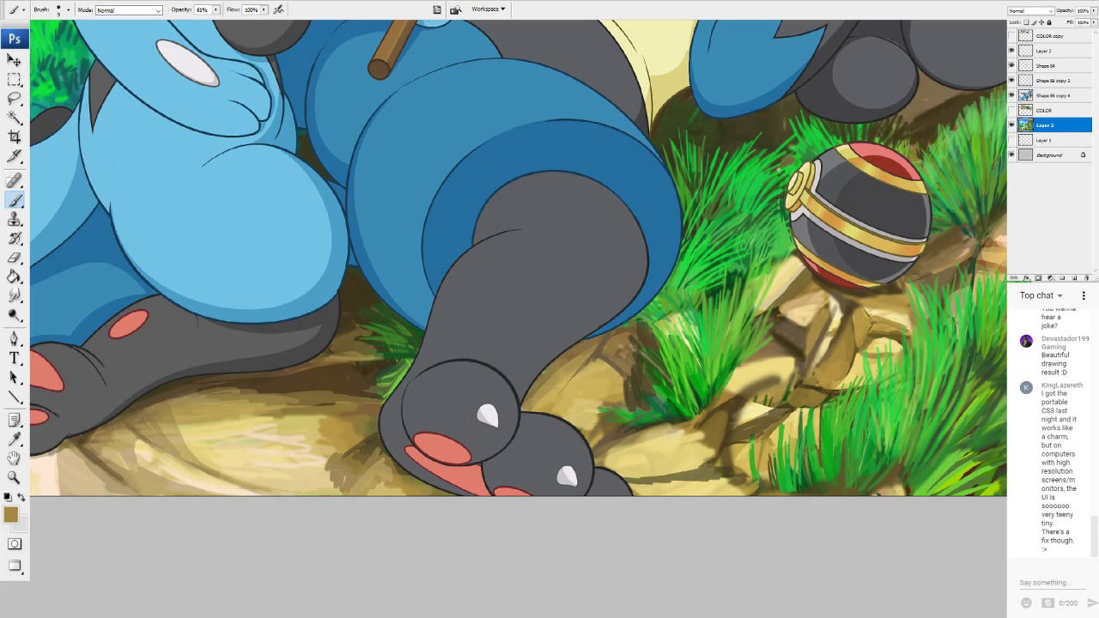
Sample dark olive and brown, lower the brush opacity to 24%, and soften the rock crack beside the foreground foot.
alt+click(394, 433)
drag(377, 444, 351, 496)
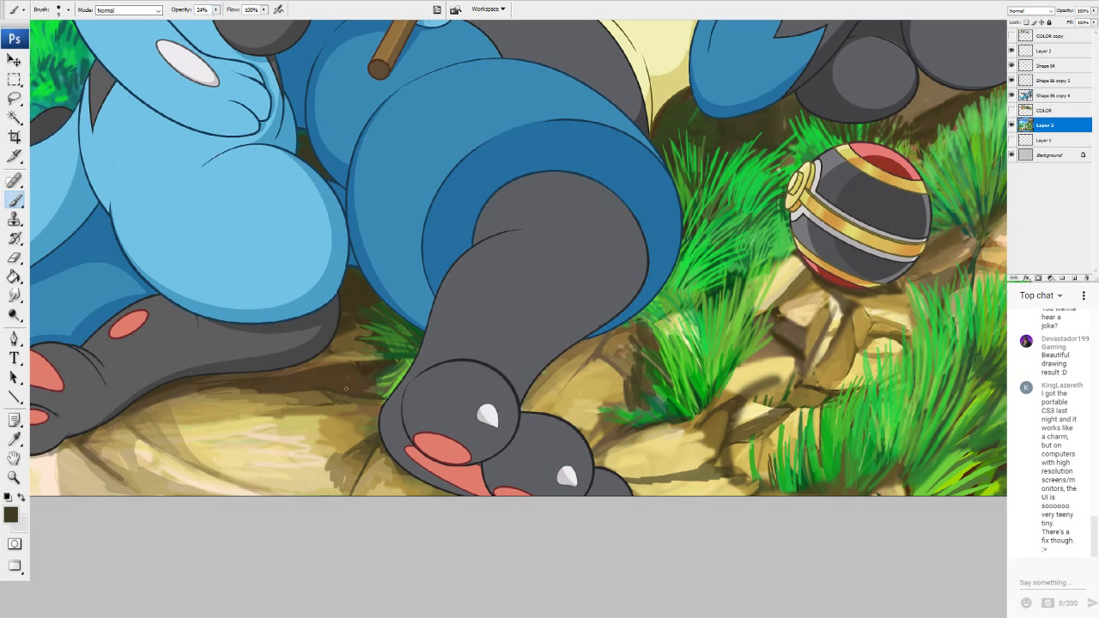
alt+click(311, 397)
mouse_move(327, 460)
mouse_down()
mouse_move(303, 516)
mouse_move(310, 472)
mouse_move(348, 452)
mouse_move(310, 467)
mouse_move(312, 480)
mouse_move(390, 428)
mouse_move(344, 489)
mouse_move(350, 491)
mouse_up()
alt+click(354, 482)
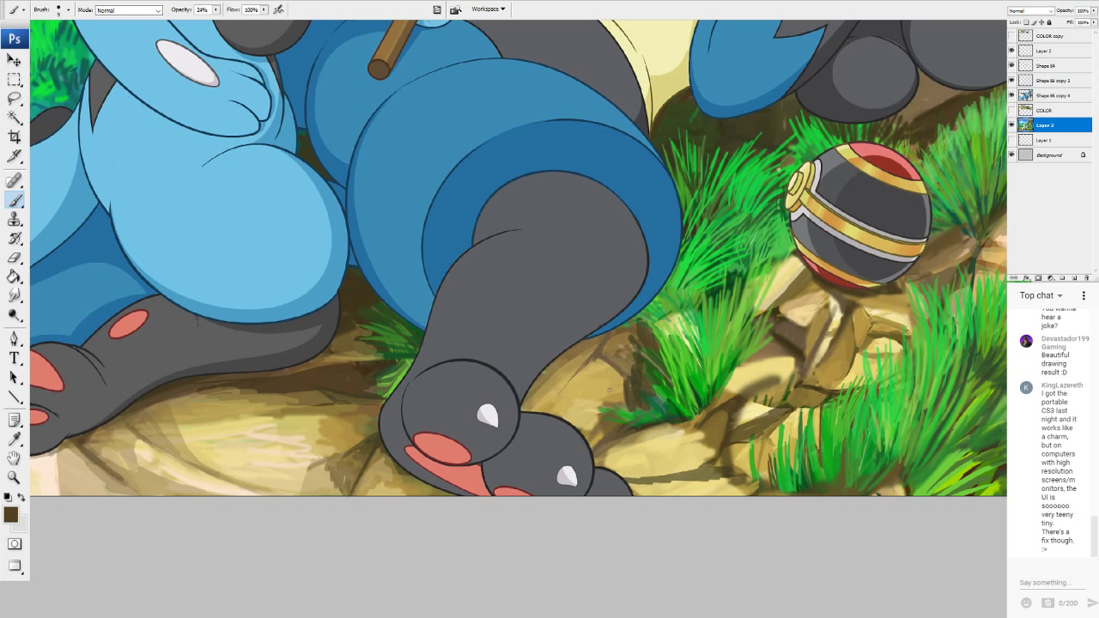
Brush short brown strokes into the rock between the foreground toes and grass clump, resampling brown for its upper edge.
drag(590, 429, 599, 417)
drag(611, 401, 616, 394)
drag(587, 438, 594, 427)
drag(613, 405, 625, 390)
drag(599, 432, 606, 424)
mouse_move(604, 426)
mouse_down()
mouse_move(619, 420)
mouse_move(610, 400)
mouse_move(592, 429)
mouse_up()
alt+click(635, 391)
drag(625, 379, 623, 396)
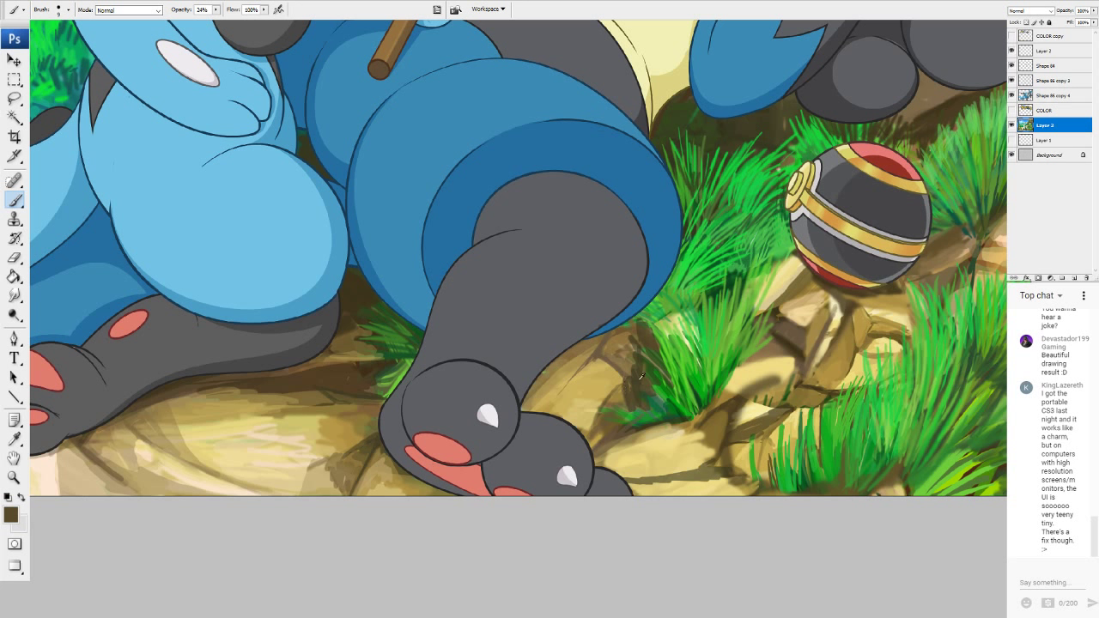
Set the brush opacity to 52% and paint sampled tan over the rock edge beside the grass clump's stray tips.
alt+click(634, 411)
alt+click(642, 426)
drag(216, 10, 225, 12)
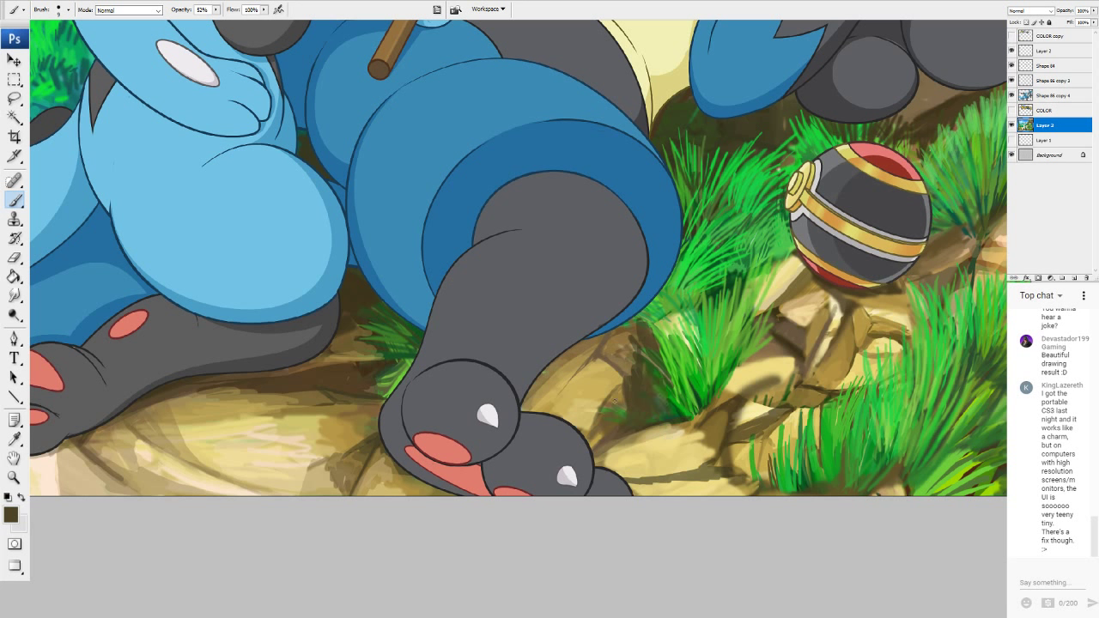
alt+click(617, 395)
mouse_move(613, 405)
mouse_down()
mouse_move(612, 427)
mouse_move(608, 418)
mouse_up()
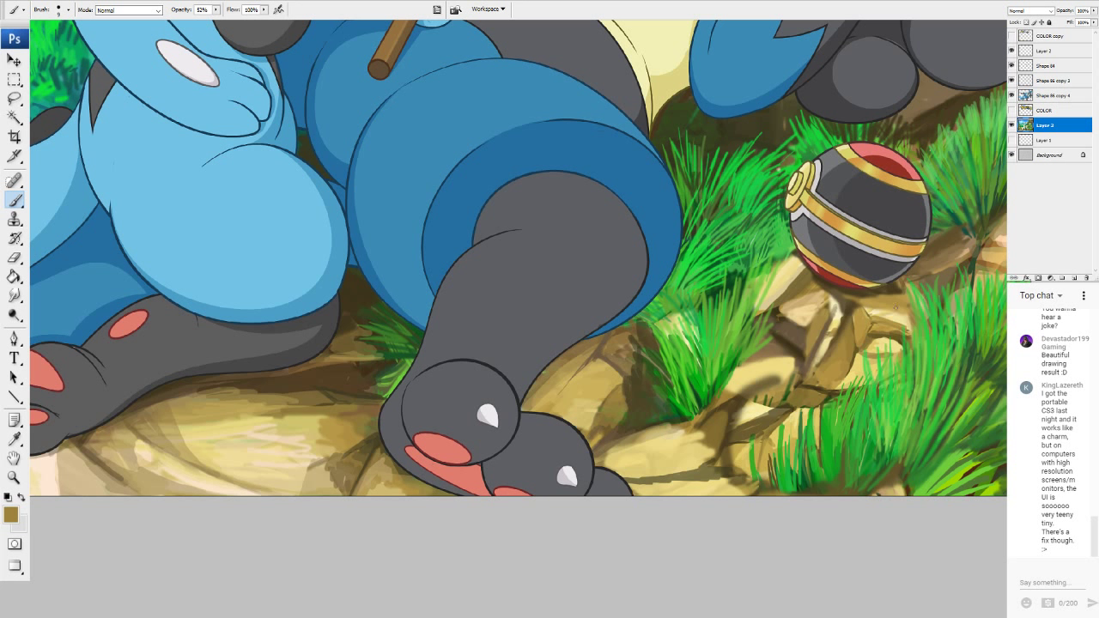
alt+click(574, 389)
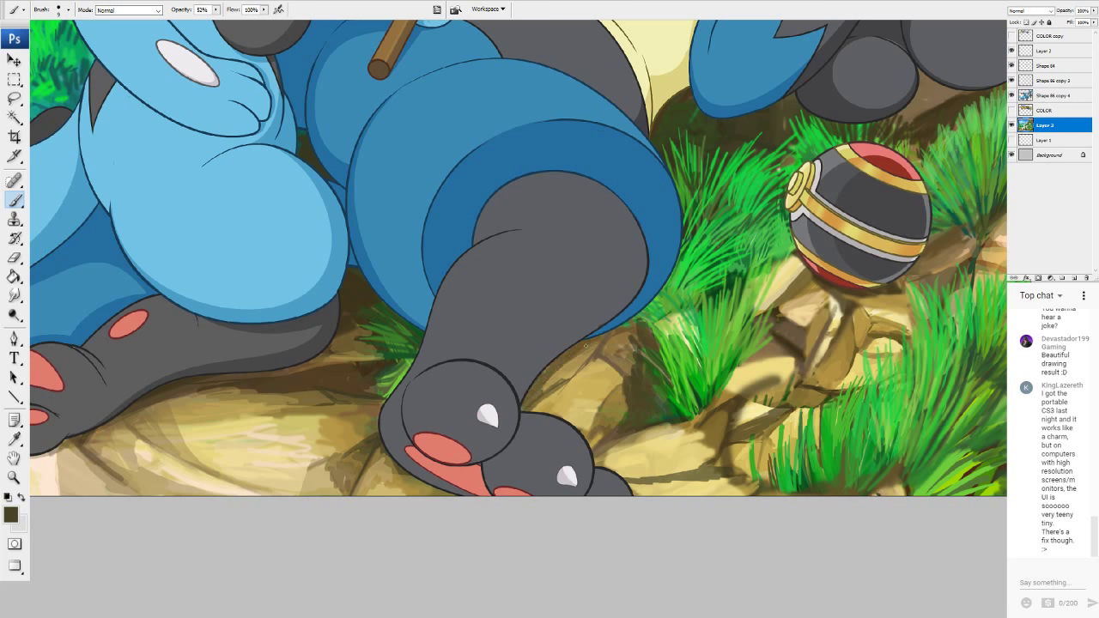
Sample bright yellow-green, raise the brush opacity to 83%, and paint fanned grass blades along the canvas's lower edge below the ball.
key(ctrl+0)
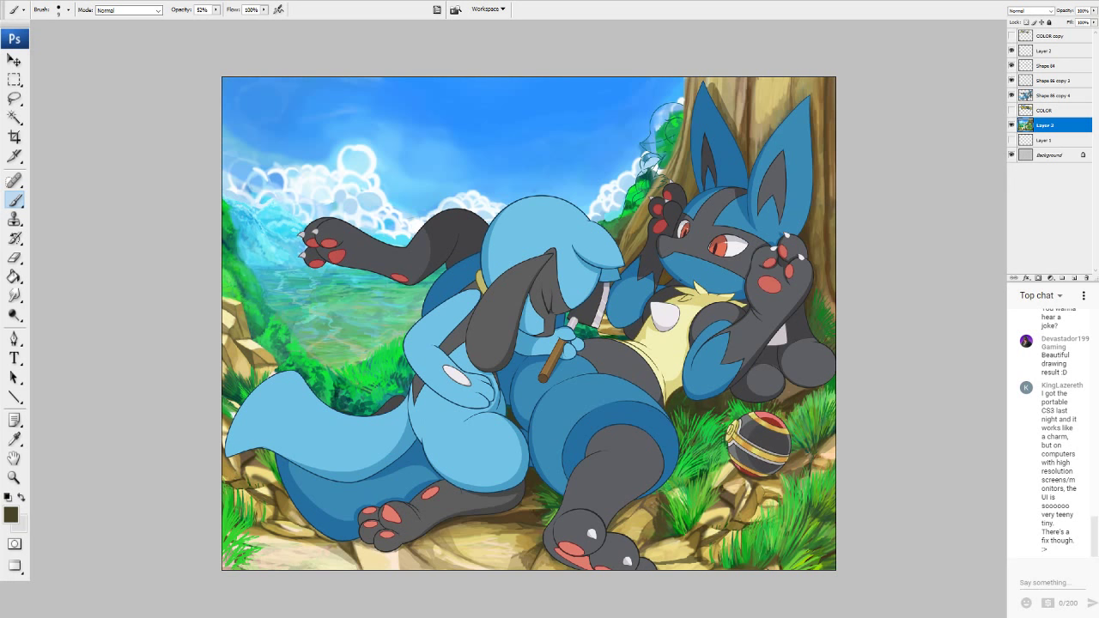
key(ctrl+plus)
key(ctrl+plus)
key(ctrl+minus)
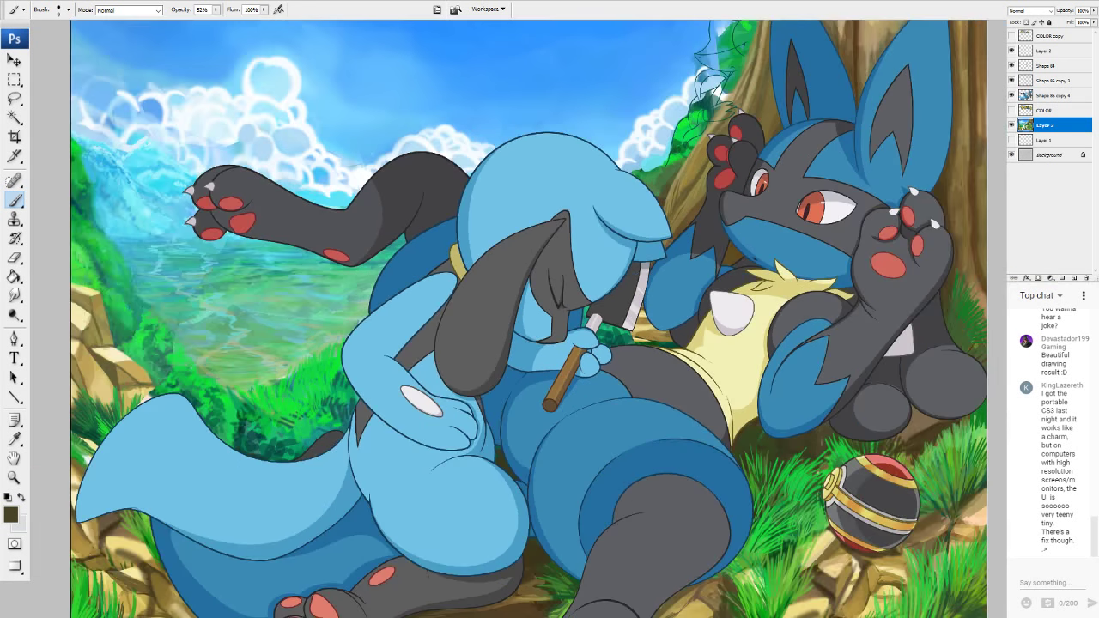
drag(550, 412, 460, 223)
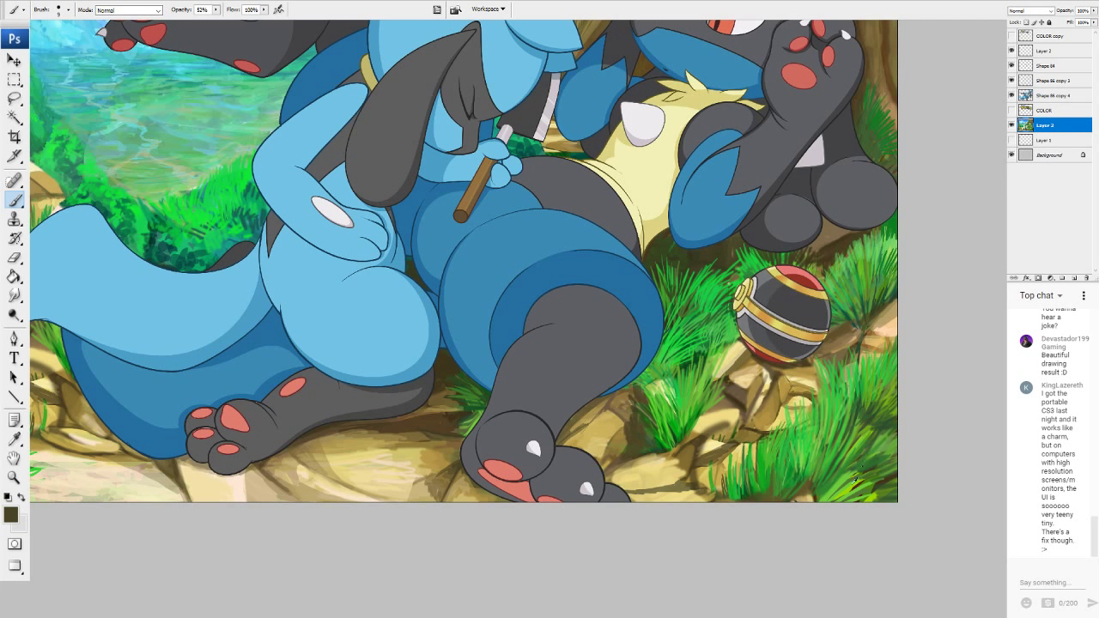
alt+click(854, 480)
click(216, 9)
drag(218, 21, 236, 21)
mouse_move(753, 503)
mouse_down()
mouse_move(778, 456)
mouse_move(775, 466)
mouse_up()
drag(758, 502, 787, 471)
mouse_move(765, 502)
mouse_down()
mouse_move(792, 471)
mouse_move(821, 491)
mouse_up()
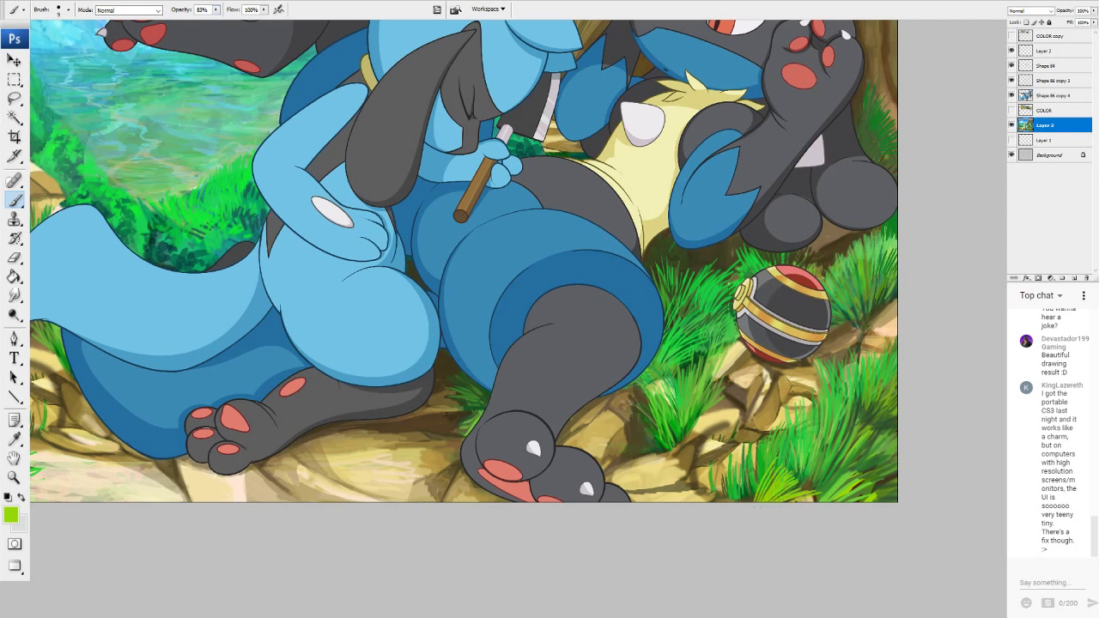
mouse_move(756, 502)
mouse_down()
mouse_move(761, 453)
mouse_move(742, 458)
mouse_move(740, 480)
mouse_move(723, 490)
mouse_move(695, 465)
mouse_up()
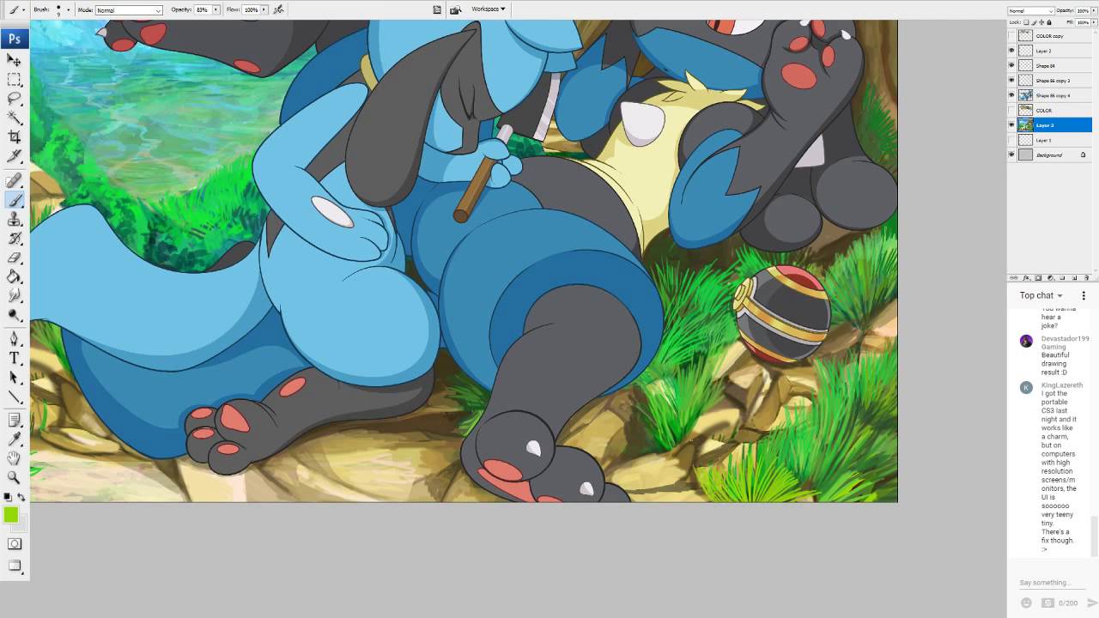
Sample darker greens from the surrounding grass and add shaded blades at the base of the new yellow-green tuft.
alt+click(681, 427)
mouse_move(753, 512)
mouse_down()
mouse_move(750, 484)
mouse_move(762, 469)
mouse_move(743, 477)
mouse_up()
alt+click(873, 406)
drag(763, 495, 791, 467)
mouse_move(759, 503)
mouse_down()
mouse_move(807, 474)
mouse_move(802, 488)
mouse_move(836, 485)
mouse_move(782, 492)
mouse_up()
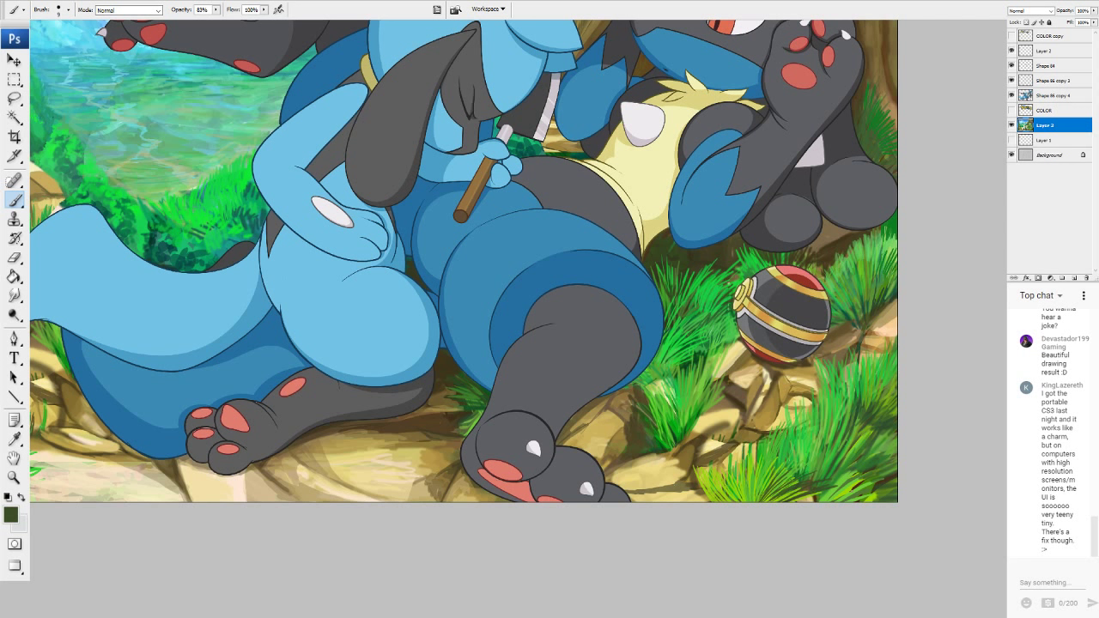
Sample yellow-green from the new tuft and fan more blades into the neighbouring grass toward the corner.
alt+click(773, 477)
drag(814, 473, 846, 454)
drag(812, 479, 851, 463)
mouse_move(820, 483)
mouse_down()
mouse_move(850, 468)
mouse_move(810, 474)
mouse_move(816, 431)
mouse_move(820, 444)
mouse_up()
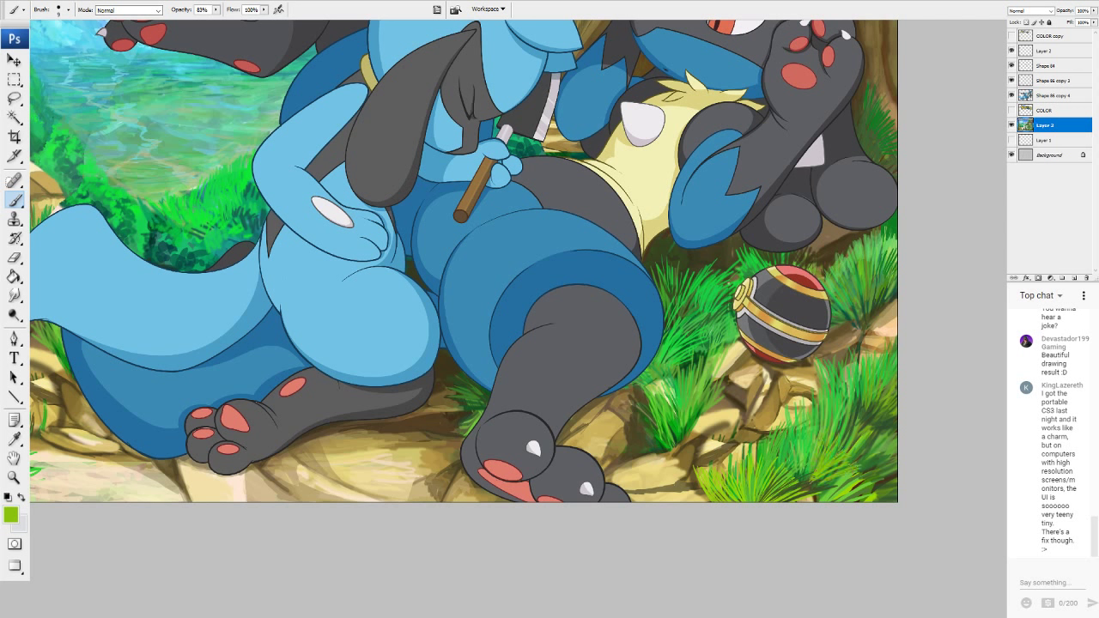
Sample dark and bright greens from nearby grass and layer contrasting blades into the corner grass below the ball.
alt+click(674, 341)
mouse_move(824, 466)
mouse_down()
mouse_move(840, 454)
mouse_move(847, 464)
mouse_up()
alt+click(868, 410)
mouse_move(812, 479)
mouse_down()
mouse_move(821, 459)
mouse_move(824, 468)
mouse_up()
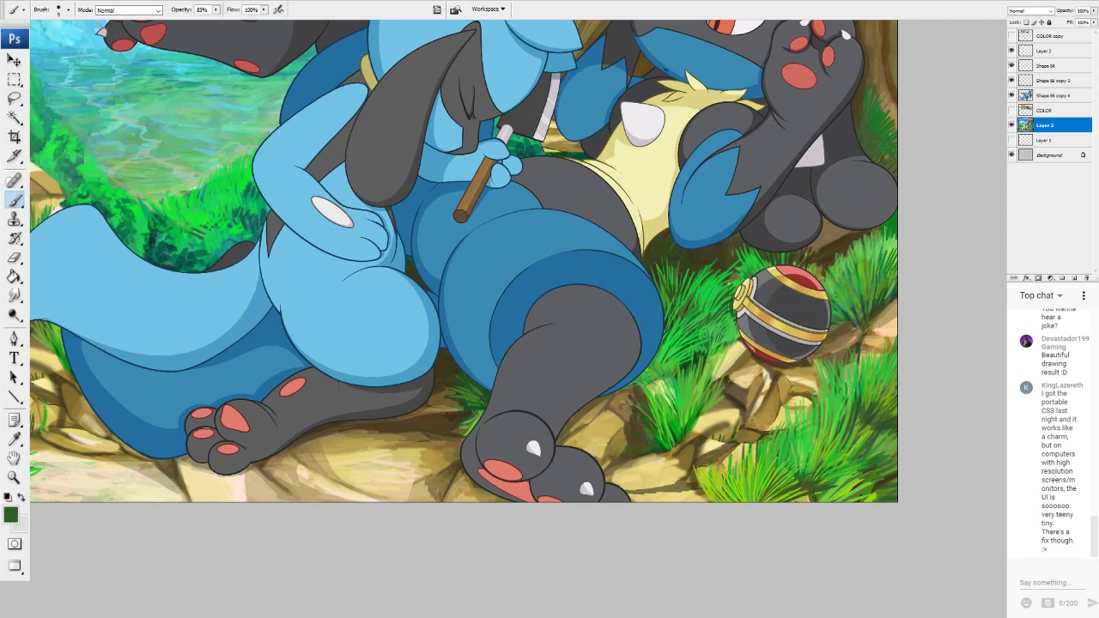
alt+click(827, 494)
drag(848, 460, 866, 454)
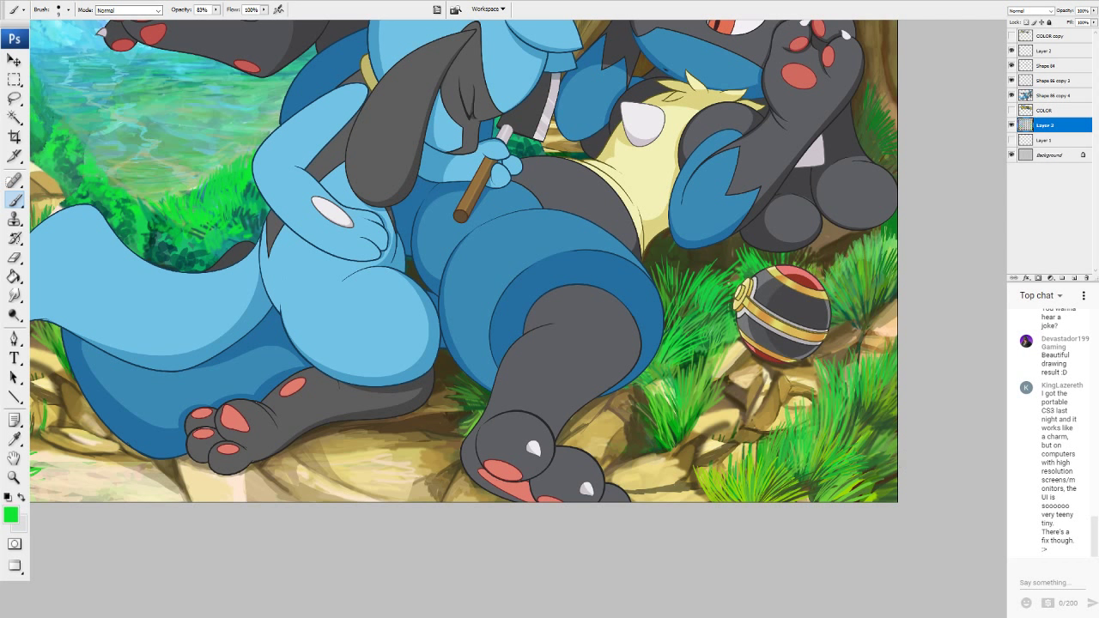
drag(835, 472, 862, 462)
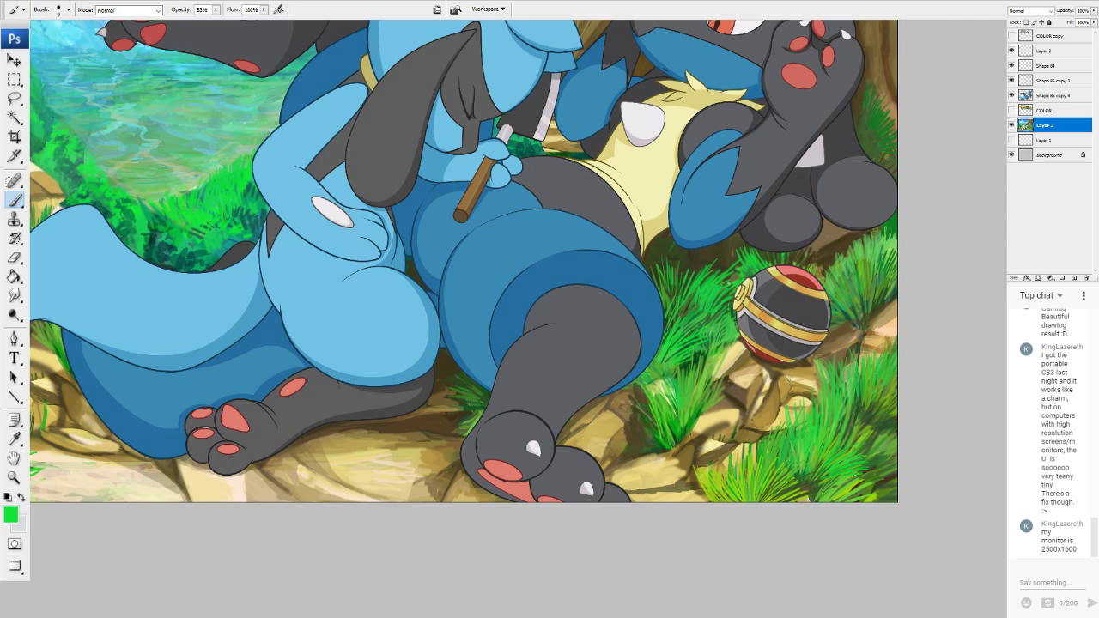
Sample yellow-green and extend blades from the lower tuft and the grass clump beside the foreground leg.
alt+click(760, 471)
drag(702, 500, 675, 491)
drag(641, 431, 627, 424)
mouse_move(640, 437)
mouse_down()
mouse_move(625, 428)
mouse_move(623, 447)
mouse_up()
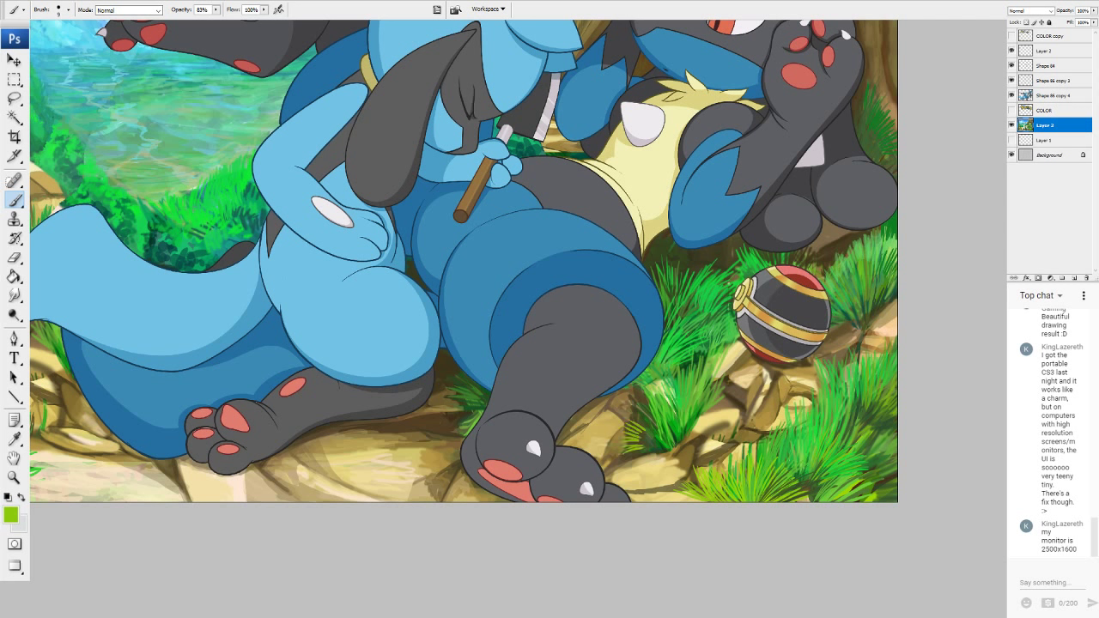
Sample medium and dark greens from the grass and add outward blades to the clump beside the foreground leg.
alt+click(663, 439)
mouse_move(652, 435)
mouse_down()
mouse_move(640, 417)
mouse_move(642, 438)
mouse_up()
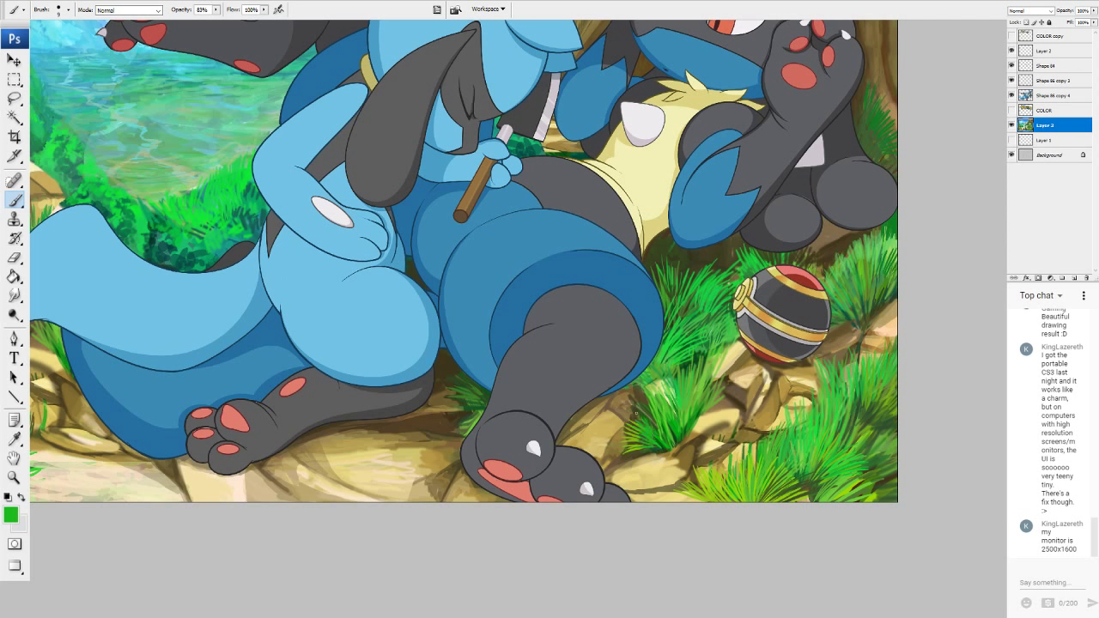
drag(657, 431, 642, 407)
alt+click(697, 355)
drag(673, 397, 661, 376)
mouse_move(669, 402)
mouse_down()
mouse_move(656, 380)
mouse_move(641, 388)
mouse_up()
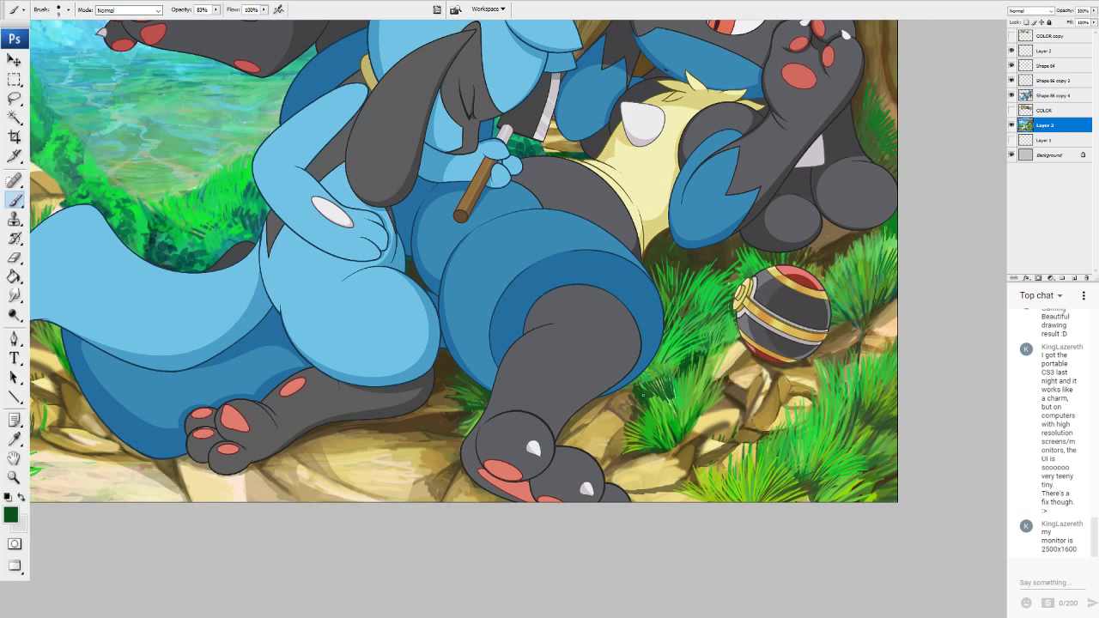
Sample muted greens from the shaded grass and brush blades upward between the two clumps beside the blue thigh.
alt+click(472, 393)
mouse_move(665, 394)
mouse_down()
mouse_move(668, 361)
mouse_move(684, 357)
mouse_up()
drag(686, 372, 687, 353)
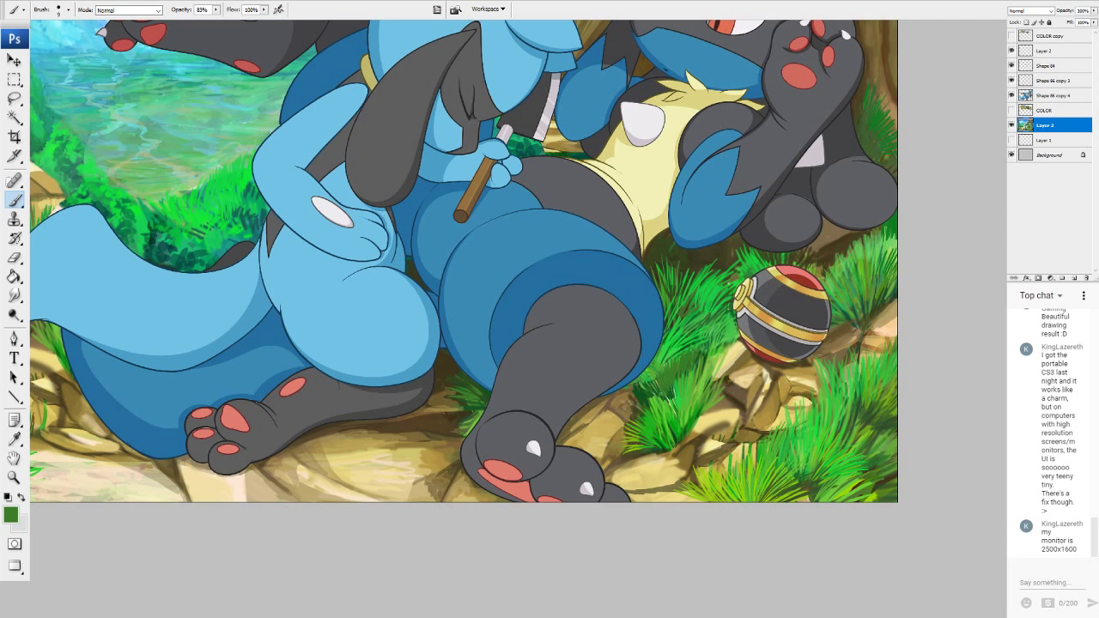
alt+click(644, 394)
mouse_move(650, 398)
mouse_down()
mouse_move(642, 389)
mouse_move(666, 392)
mouse_up()
mouse_move(673, 418)
mouse_down()
mouse_move(675, 374)
mouse_move(686, 362)
mouse_move(696, 369)
mouse_up()
Sample bright green from the upper grass clump and add highlight blades to the clump beneath it.
alt+click(675, 344)
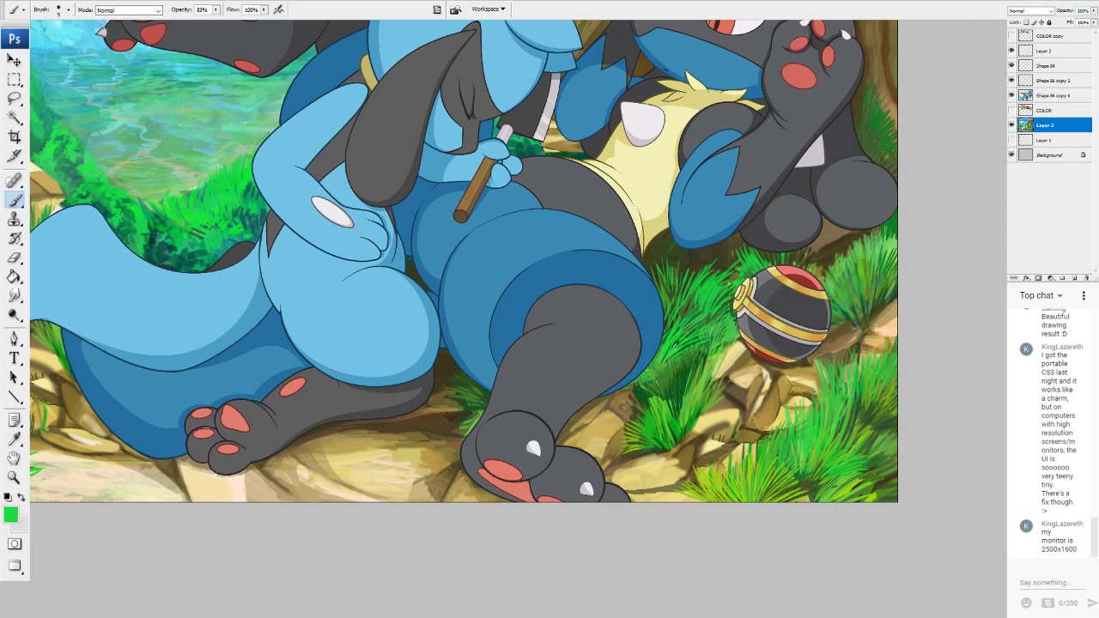
drag(675, 410, 692, 367)
drag(661, 398, 654, 382)
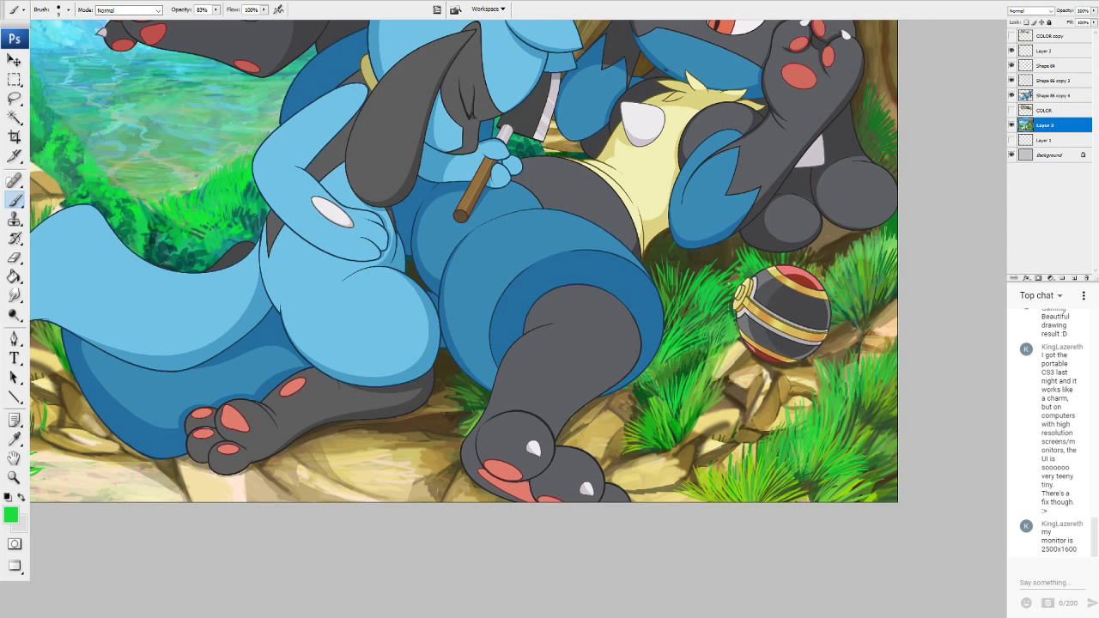
Sample bright and mid greens from the grass and add short blades to the lower clump beside the foreground leg.
alt+click(719, 426)
mouse_move(665, 413)
mouse_down()
mouse_move(655, 392)
mouse_move(680, 395)
mouse_up()
alt+click(669, 420)
drag(676, 427, 682, 400)
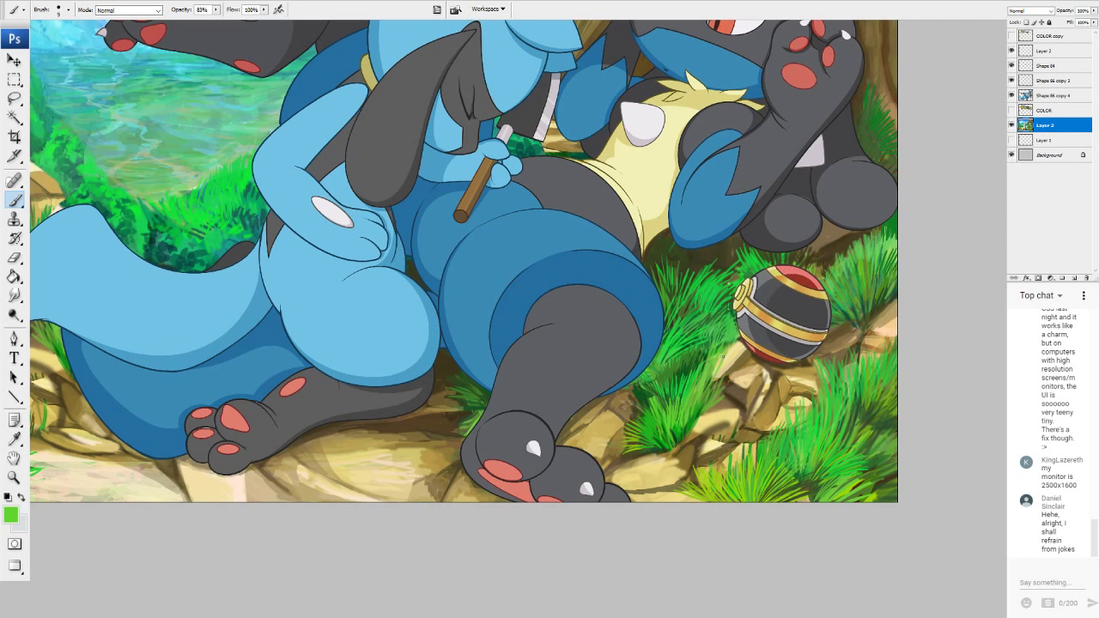
alt+click(687, 431)
alt+click(705, 417)
alt+click(691, 432)
drag(684, 433, 682, 441)
Sample ochre and dark brown from the rocks and paint shadow strokes between the stones below the ball.
drag(724, 422, 738, 414)
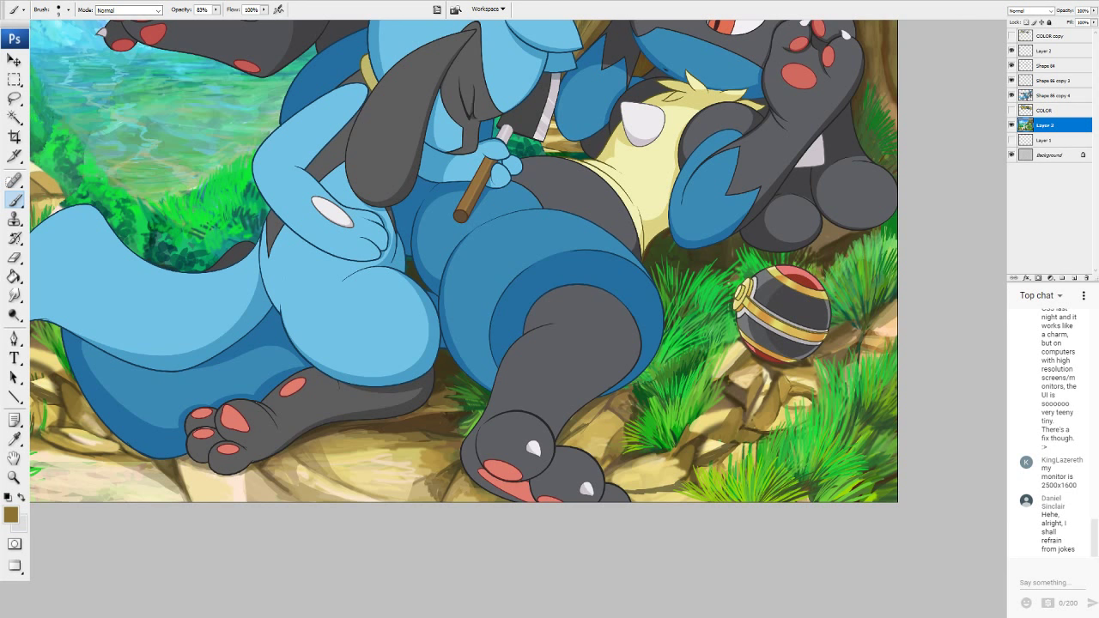
alt+click(744, 424)
mouse_move(745, 419)
mouse_down()
mouse_move(766, 390)
mouse_move(757, 407)
mouse_up()
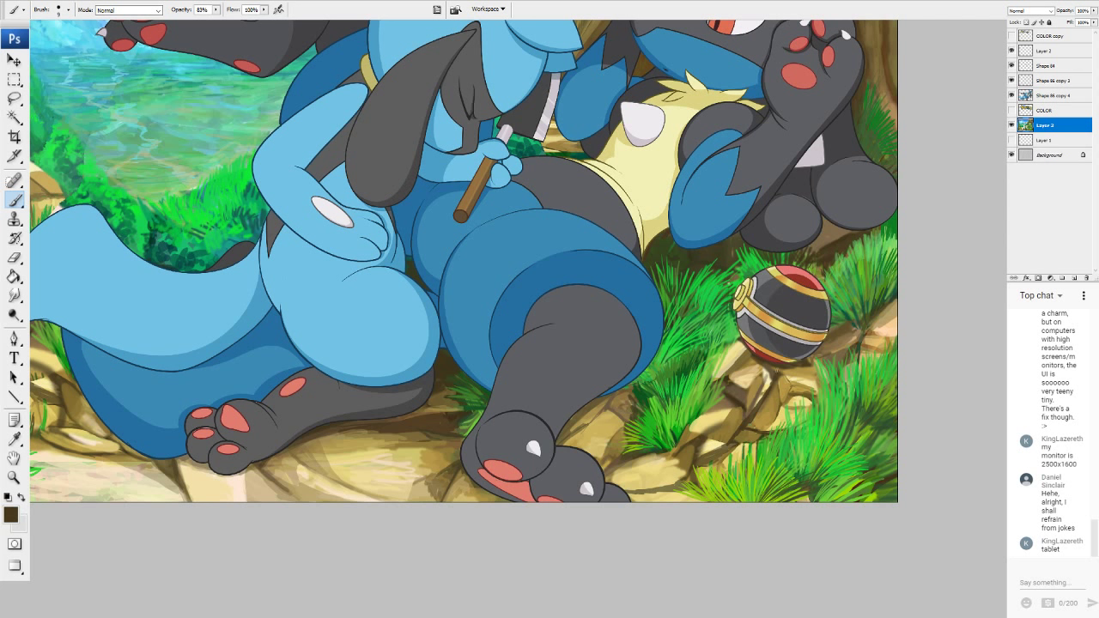
alt+click(785, 383)
drag(769, 383, 760, 403)
Lower the brush opacity to 33% and blend sampled brown tones over the rock faces below the ball.
drag(215, 10, 194, 13)
alt+click(775, 379)
drag(770, 380, 754, 411)
alt+click(729, 399)
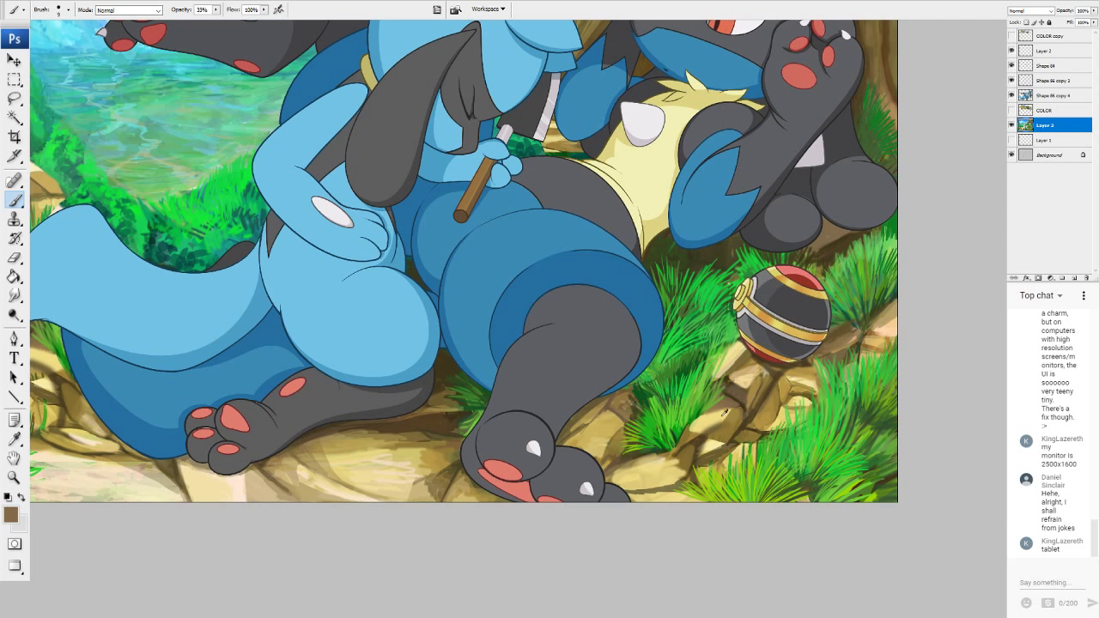
alt+click(724, 414)
alt+click(726, 405)
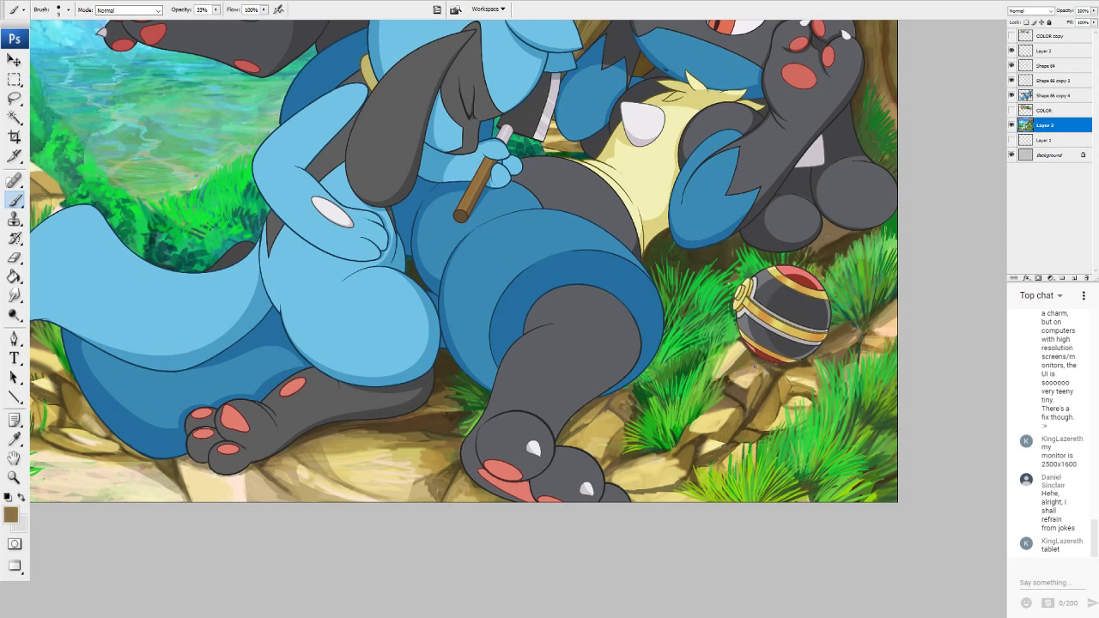
Sample rock tones and brush soft strokes into the gap between the ball's underside and the neighbouring grass clump.
alt+click(745, 400)
alt+click(771, 369)
alt+click(746, 403)
mouse_move(755, 361)
mouse_down()
mouse_move(759, 373)
mouse_move(740, 371)
mouse_up()
mouse_move(729, 349)
mouse_down()
mouse_move(714, 373)
mouse_move(745, 345)
mouse_move(731, 346)
mouse_move(714, 380)
mouse_move(726, 363)
mouse_up()
mouse_move(732, 348)
mouse_down()
mouse_move(722, 361)
mouse_move(732, 356)
mouse_up()
drag(741, 350, 710, 386)
mouse_move(727, 350)
mouse_down()
mouse_move(713, 376)
mouse_move(707, 363)
mouse_up()
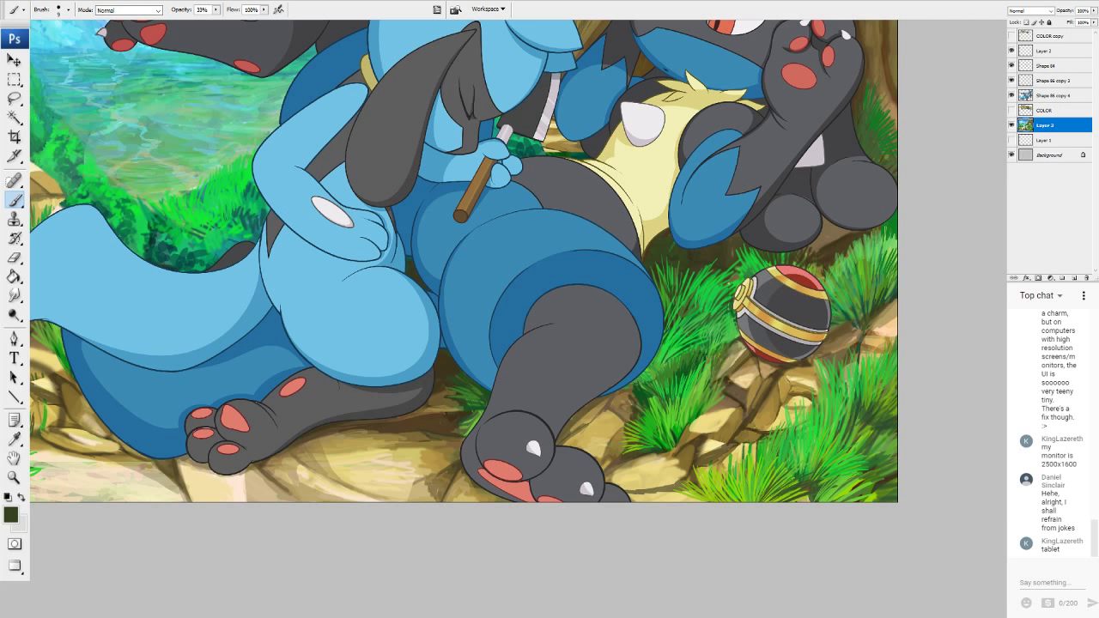
alt+click(642, 466)
drag(739, 352, 725, 372)
Sample ochre and shadow colours from the ground and rocks and refine the shading of the stones beneath the ball.
alt+click(430, 458)
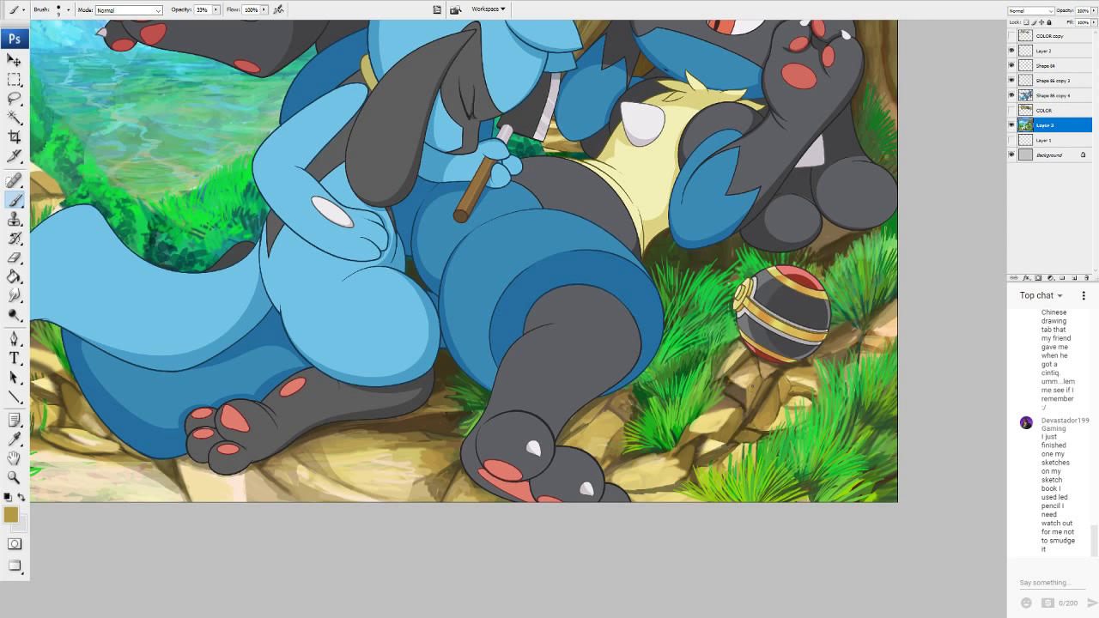
alt+click(743, 390)
alt+click(712, 252)
drag(755, 393, 749, 411)
alt+click(784, 384)
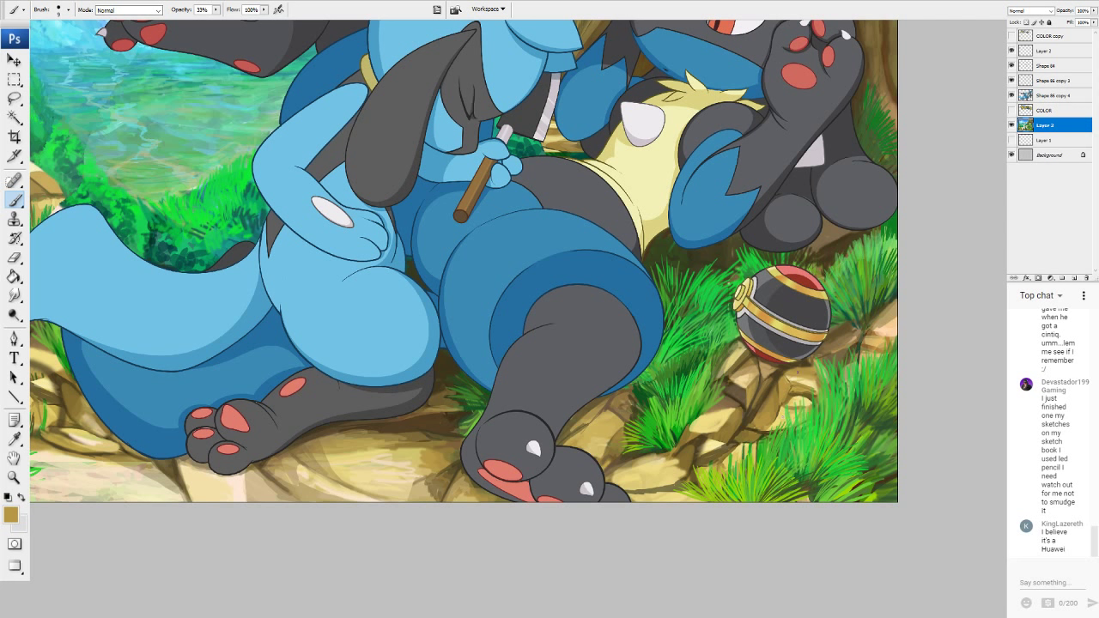
alt+click(776, 389)
alt+click(783, 376)
drag(738, 369, 593, 417)
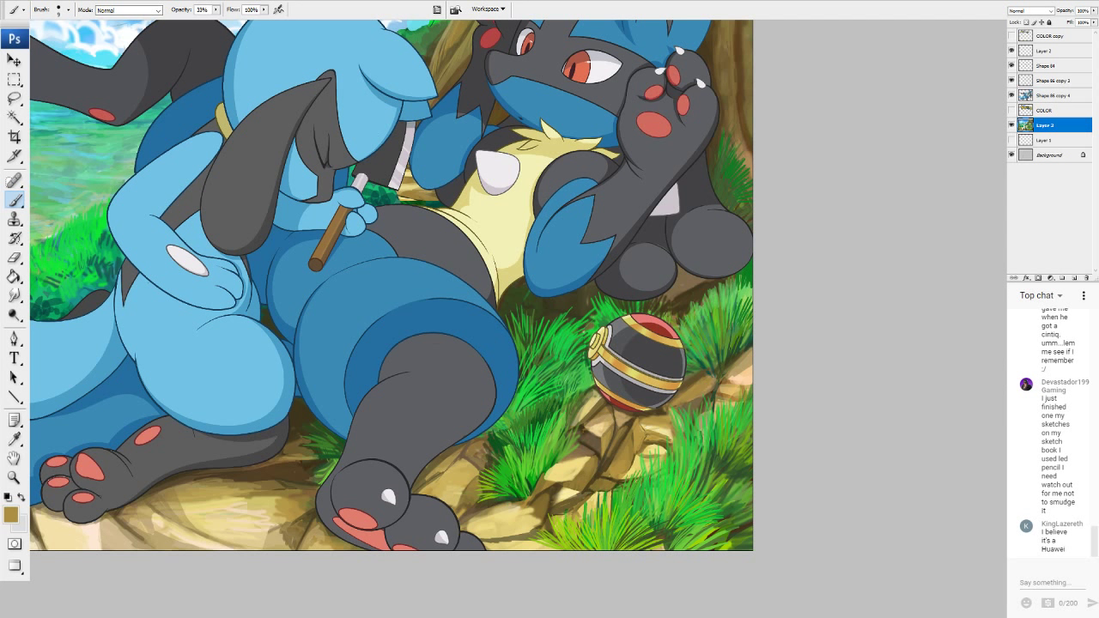
Paint tan and dark olive green touches, sampled from the nearby scenery, onto the rocks beside the ball near the painting's right edge.
alt+click(743, 370)
mouse_move(699, 387)
mouse_down()
mouse_move(695, 396)
mouse_move(714, 380)
mouse_up()
alt+click(726, 362)
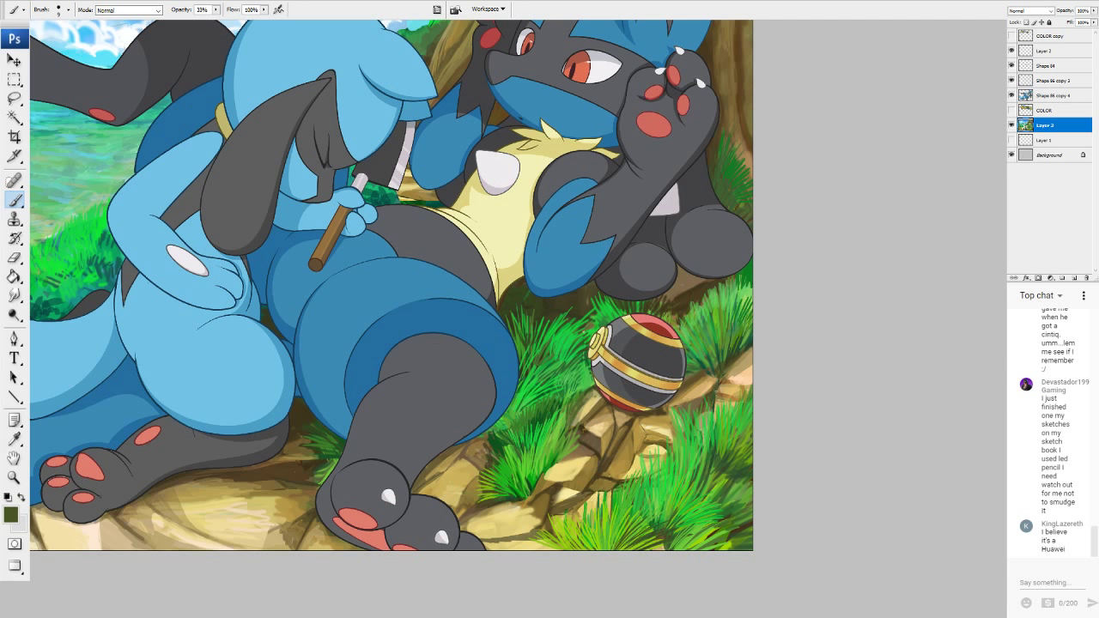
drag(721, 380, 729, 370)
Paint dark olive shading strokes on the ground along the painting's bottom edge, beside the large front foot.
drag(386, 344, 713, 281)
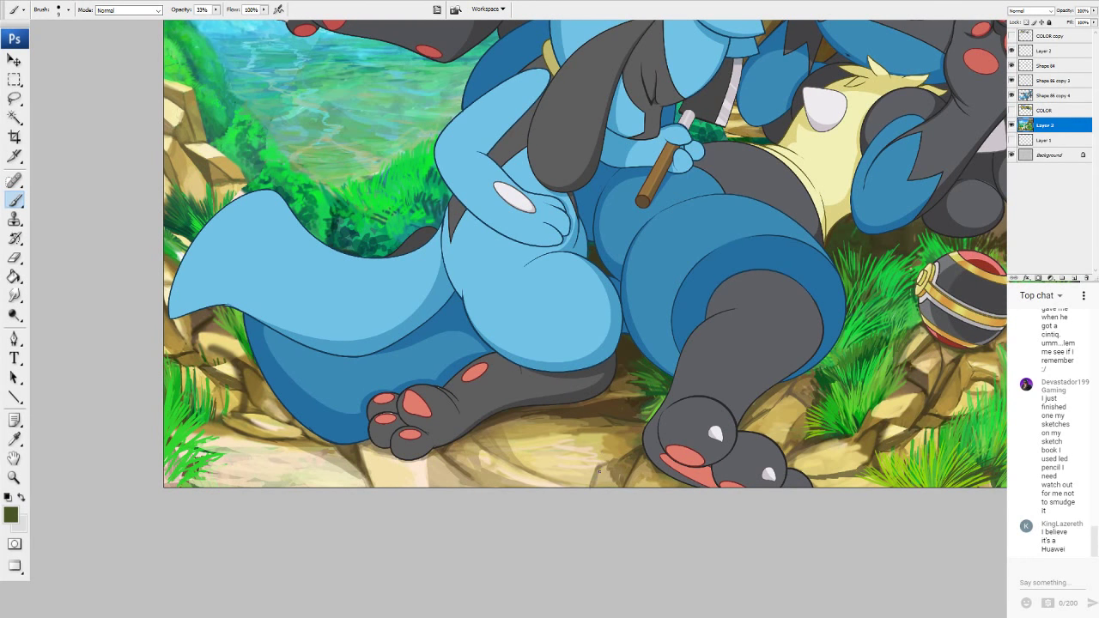
drag(605, 486, 611, 470)
mouse_move(608, 486)
mouse_down()
mouse_move(620, 456)
mouse_move(621, 468)
mouse_up()
drag(619, 486, 624, 468)
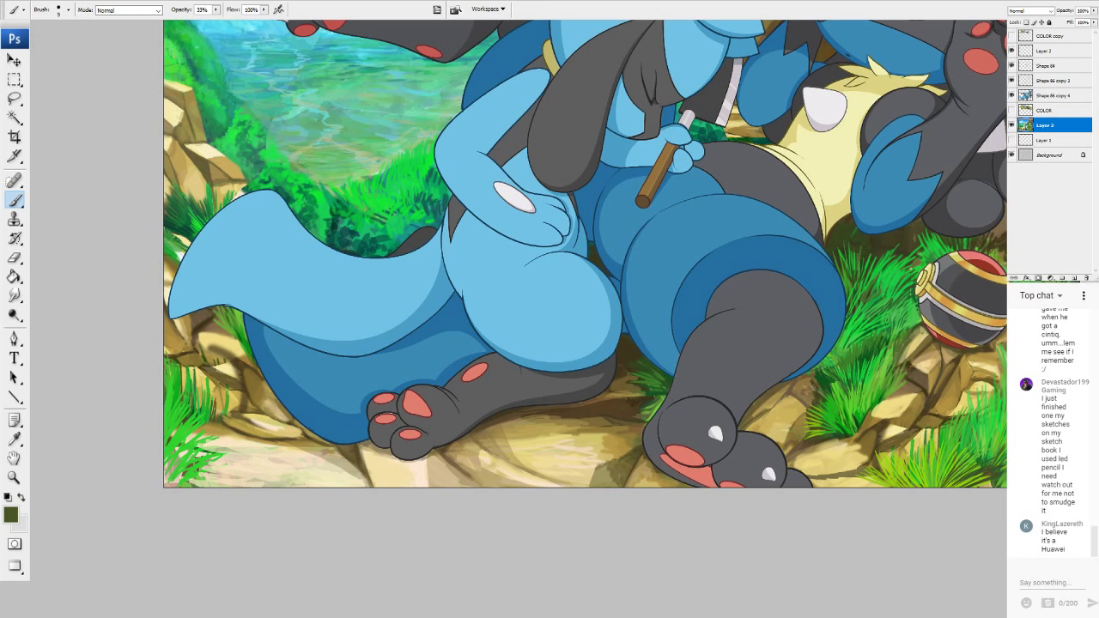
drag(654, 469, 648, 468)
Sample brown and tan from the ground and paint a tan stroke on the rocks between the grass clumps below the ball.
alt+click(612, 406)
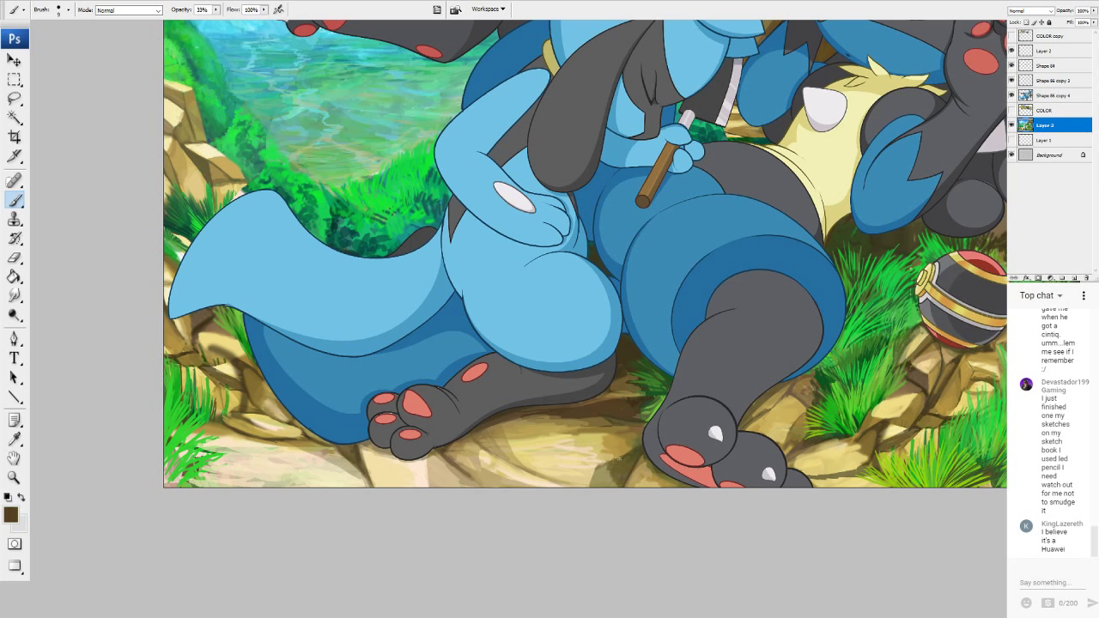
alt+click(616, 441)
drag(601, 361, 423, 443)
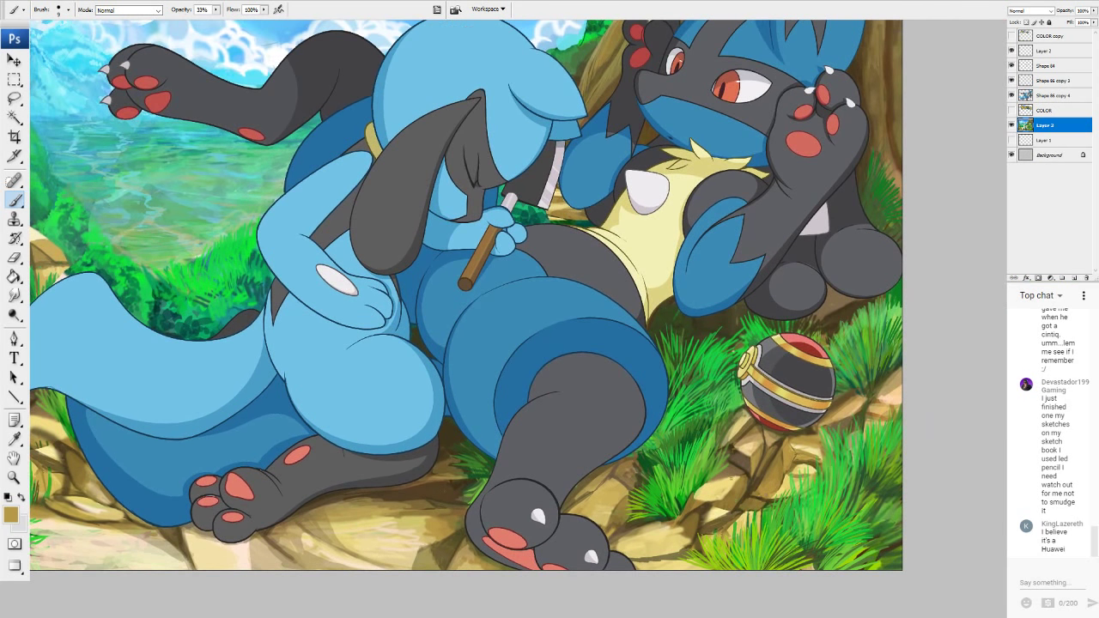
drag(710, 485, 733, 476)
Sample sandy yellow, enlarge the brush to 15 px, and paint over the sand and lower grass in the painting's bottom-left corner.
drag(343, 214, 852, 414)
alt+click(505, 394)
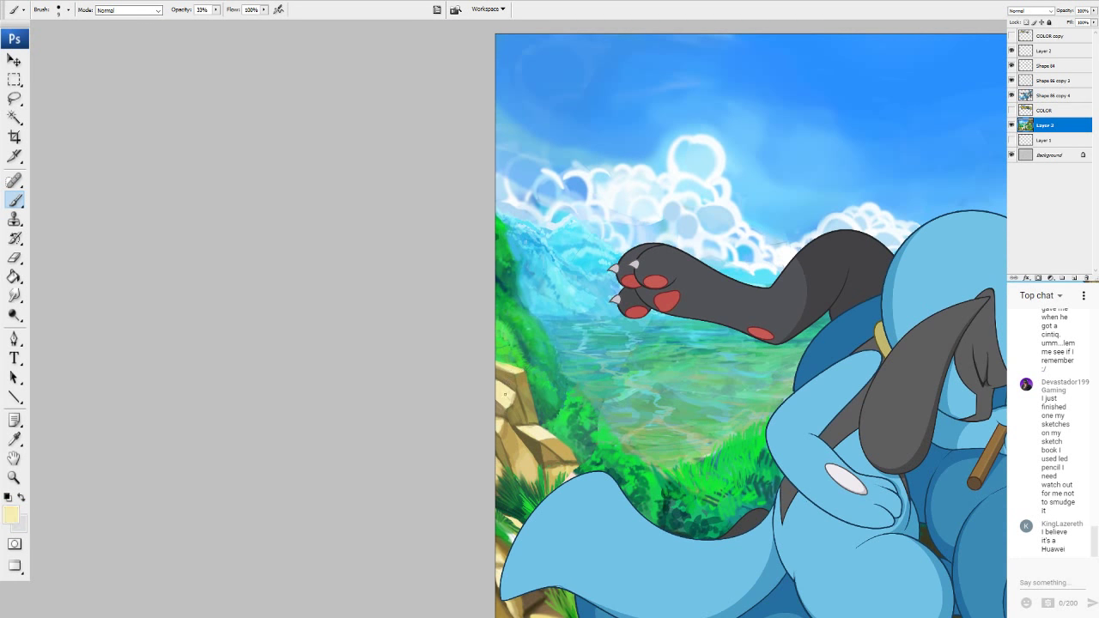
drag(618, 429, 187, 157)
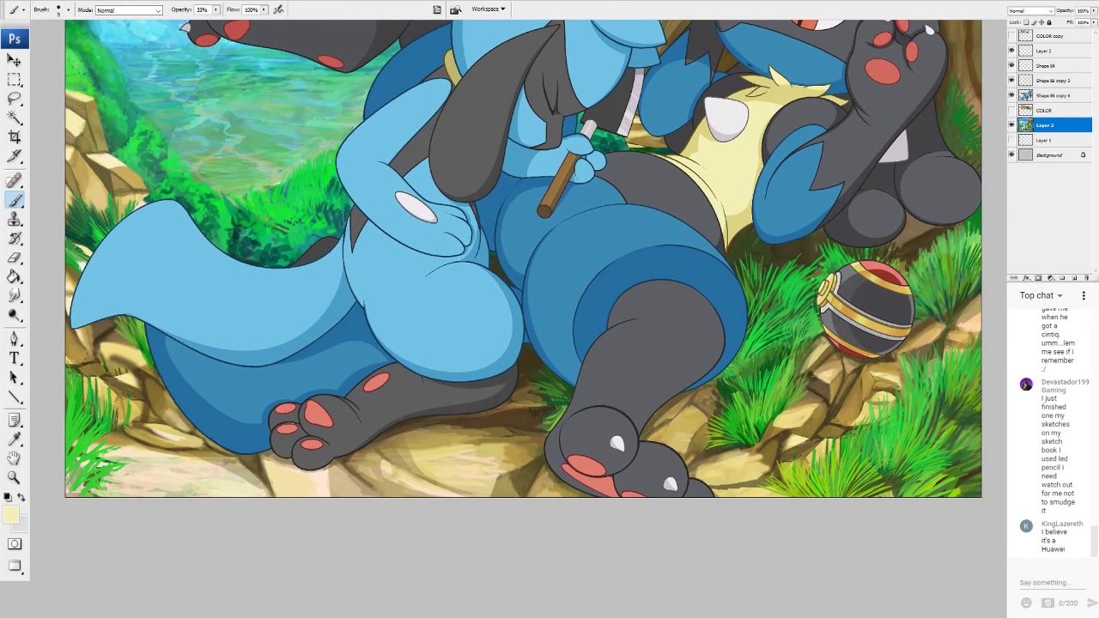
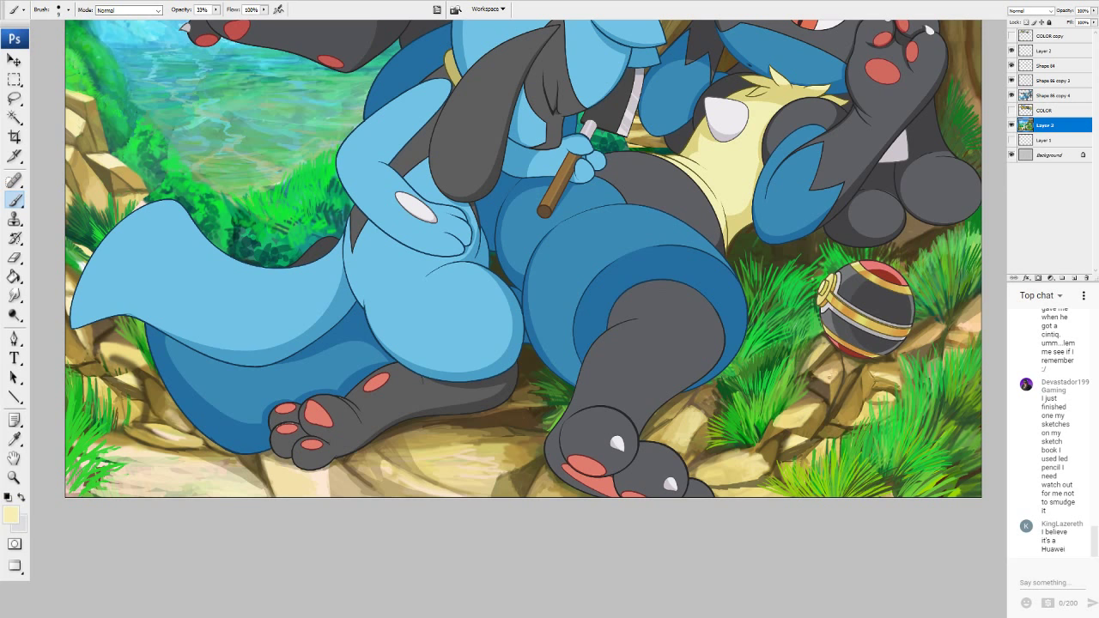
drag(549, 292, 409, 331)
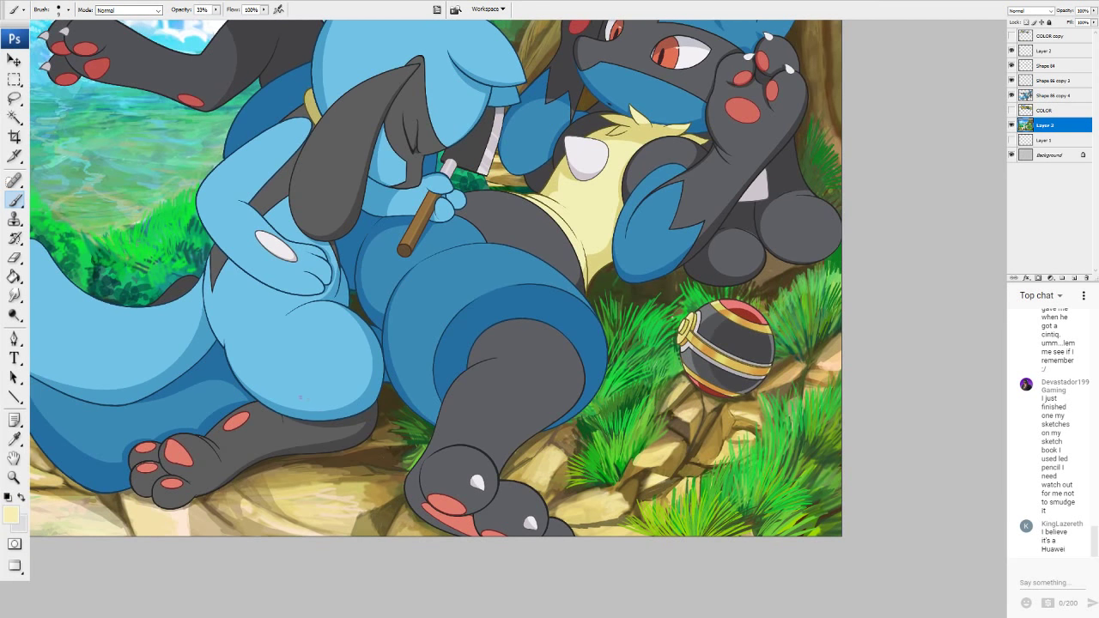
drag(412, 309, 715, 328)
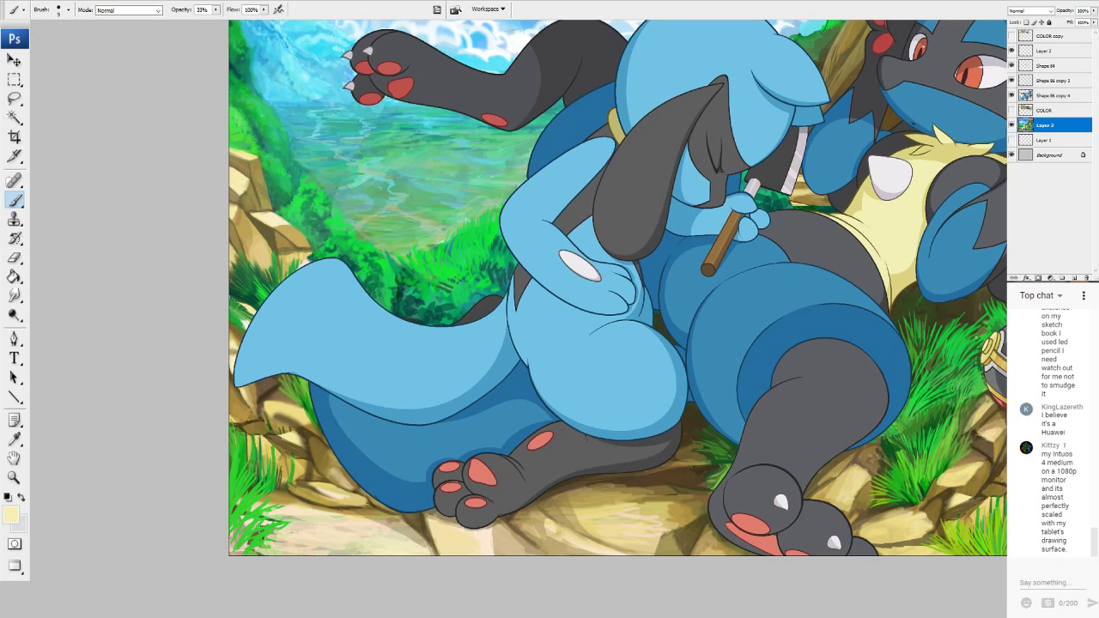
alt+click(327, 487)
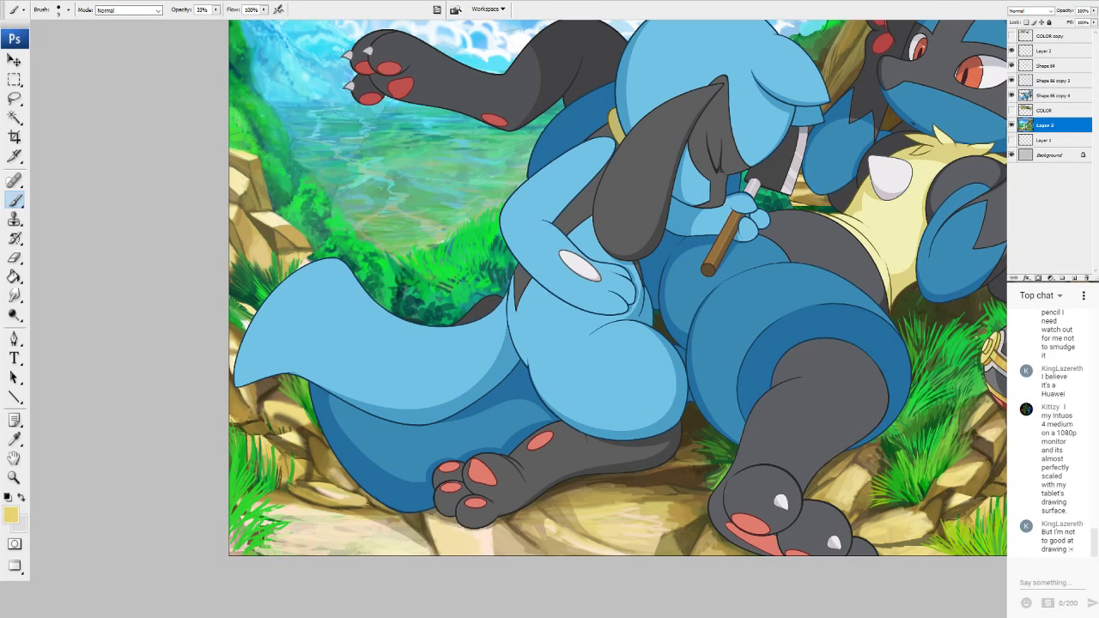
click(70, 9)
mouse_move(210, 487)
mouse_down()
mouse_move(273, 503)
mouse_move(227, 501)
mouse_move(219, 515)
mouse_move(272, 547)
mouse_move(217, 531)
mouse_move(209, 504)
mouse_move(258, 513)
mouse_move(272, 503)
mouse_move(224, 489)
mouse_move(212, 493)
mouse_move(265, 524)
mouse_move(219, 521)
mouse_move(229, 534)
mouse_move(275, 550)
mouse_move(235, 537)
mouse_move(297, 520)
mouse_move(257, 505)
mouse_up()
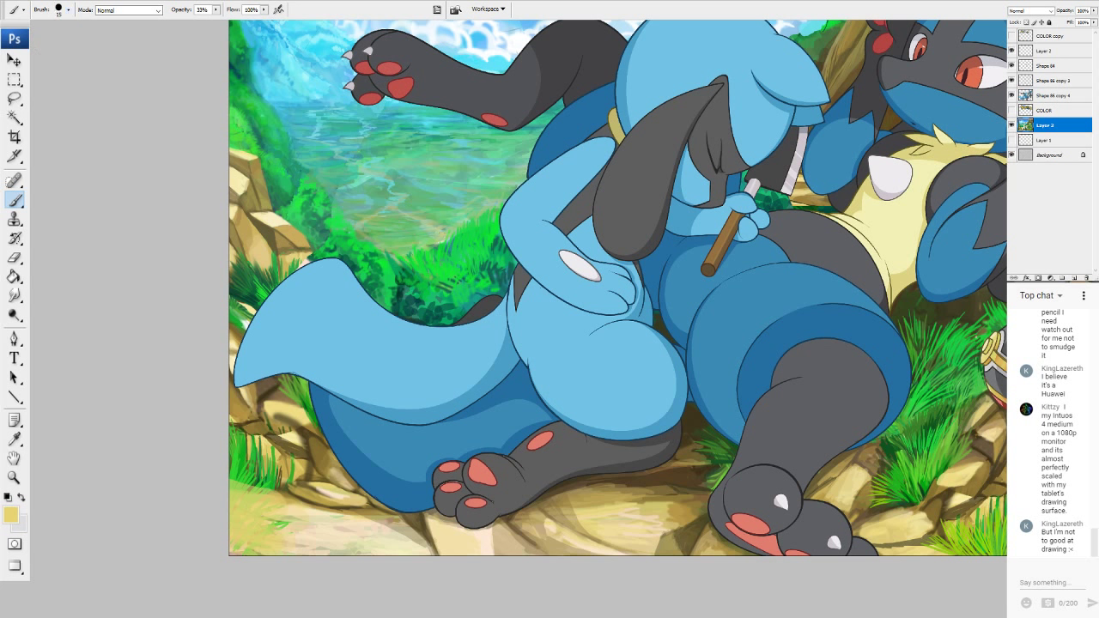
Sample dark green from the bushes, set the brush opacity to 56%, and paint upright grass blades at the painting's lower-left edge.
alt+click(393, 204)
alt+click(376, 229)
alt+click(388, 279)
drag(216, 11, 163, 19)
key(5)
key(6)
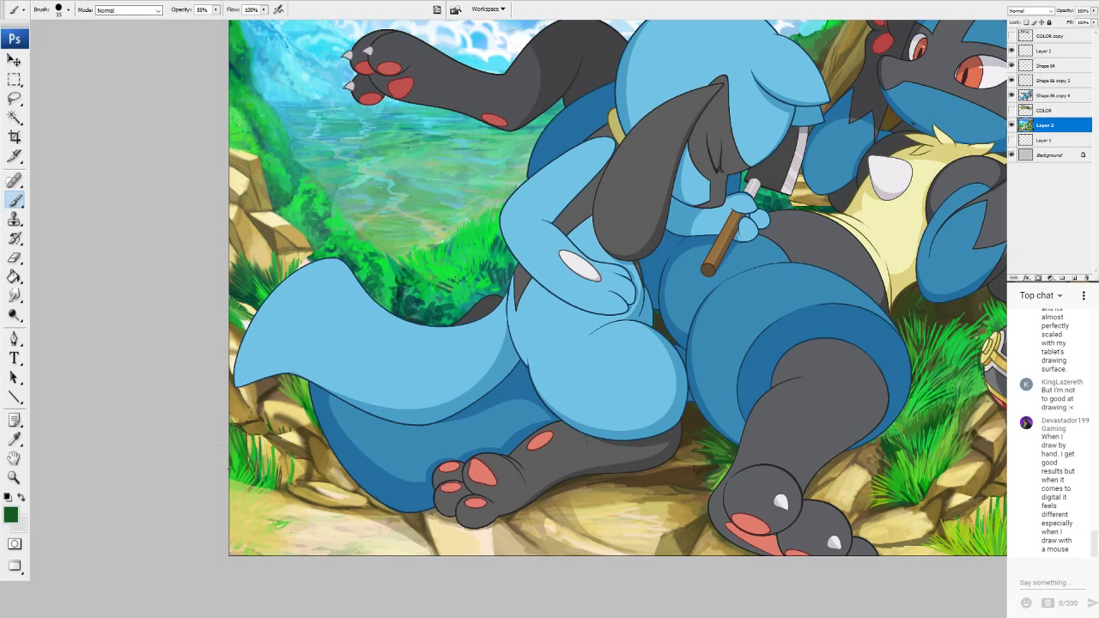
drag(232, 475, 236, 412)
mouse_move(235, 429)
mouse_down()
mouse_move(231, 400)
mouse_move(246, 409)
mouse_up()
mouse_move(246, 446)
mouse_down()
mouse_move(244, 424)
mouse_move(257, 421)
mouse_up()
mouse_move(266, 460)
mouse_down()
mouse_move(263, 429)
mouse_move(253, 429)
mouse_move(263, 419)
mouse_up()
mouse_move(254, 462)
mouse_down()
mouse_move(269, 434)
mouse_move(250, 456)
mouse_move(269, 405)
mouse_move(248, 462)
mouse_move(267, 442)
mouse_up()
Extend the base of the lower-left grass clump with dark green strokes along the sand.
mouse_move(250, 483)
mouse_down()
mouse_move(276, 441)
mouse_move(310, 478)
mouse_up()
mouse_move(308, 484)
mouse_down()
mouse_move(333, 469)
mouse_move(306, 486)
mouse_up()
mouse_move(268, 492)
mouse_down()
mouse_move(292, 493)
mouse_move(260, 487)
mouse_move(233, 507)
mouse_up()
Blend sampled sandy yellow and brown tones into the ground below the lower-left grass clump.
alt+click(291, 409)
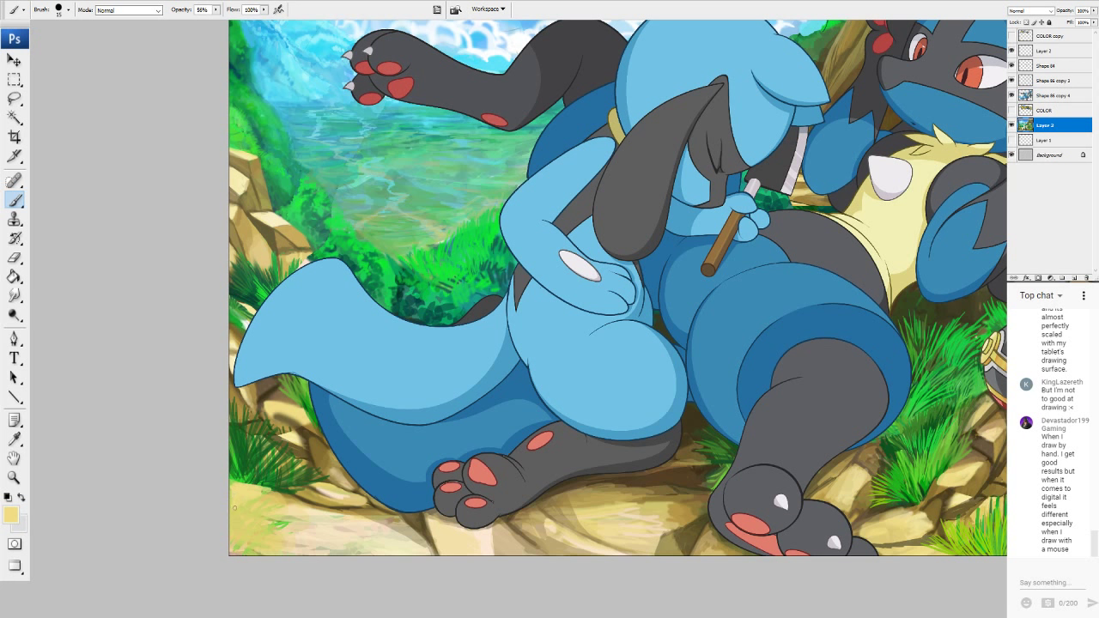
alt+click(311, 489)
mouse_move(276, 497)
mouse_down()
mouse_move(245, 508)
mouse_move(260, 521)
mouse_move(233, 523)
mouse_move(264, 541)
mouse_move(229, 541)
mouse_move(281, 556)
mouse_move(261, 525)
mouse_up()
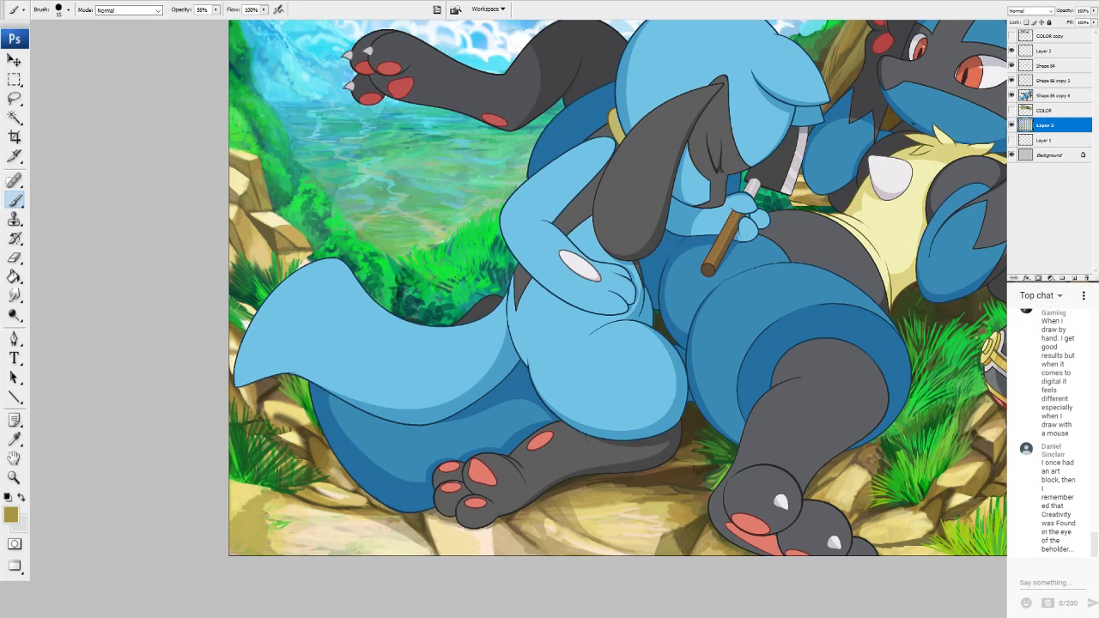
alt+click(259, 240)
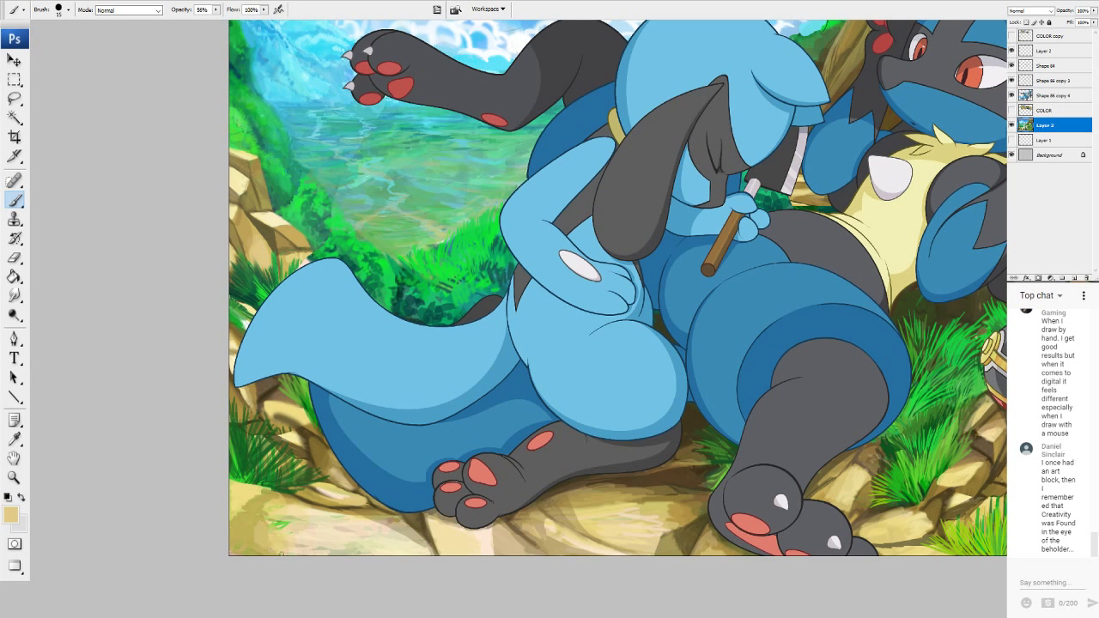
mouse_move(273, 520)
mouse_down()
mouse_move(284, 525)
mouse_move(261, 516)
mouse_move(246, 552)
mouse_up()
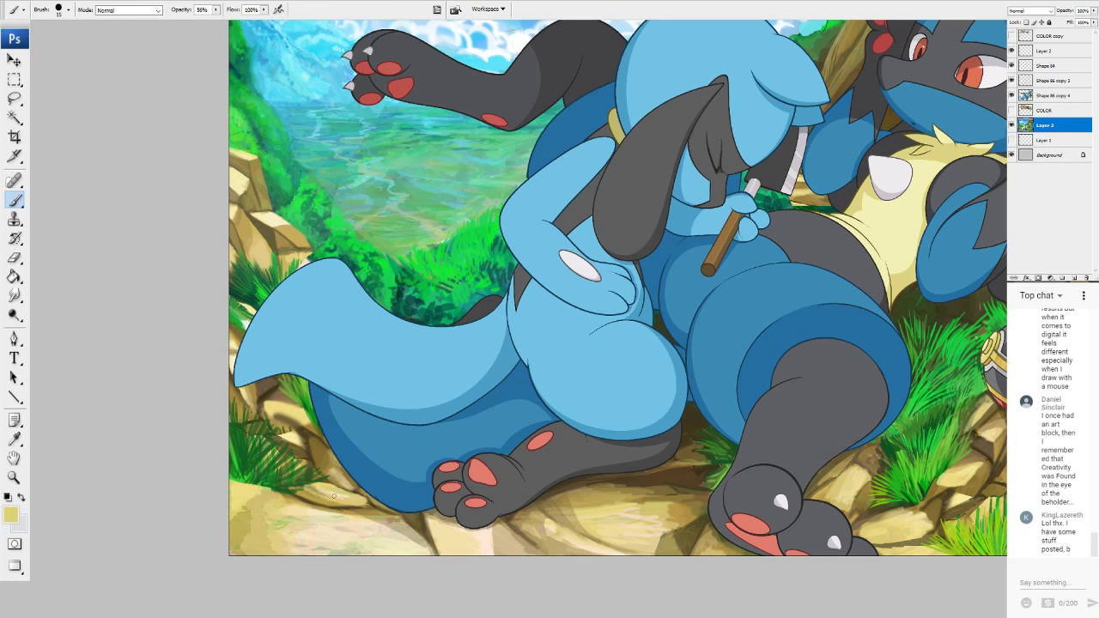
mouse_move(324, 494)
mouse_down()
mouse_move(303, 486)
mouse_move(338, 499)
mouse_move(295, 488)
mouse_move(317, 487)
mouse_up()
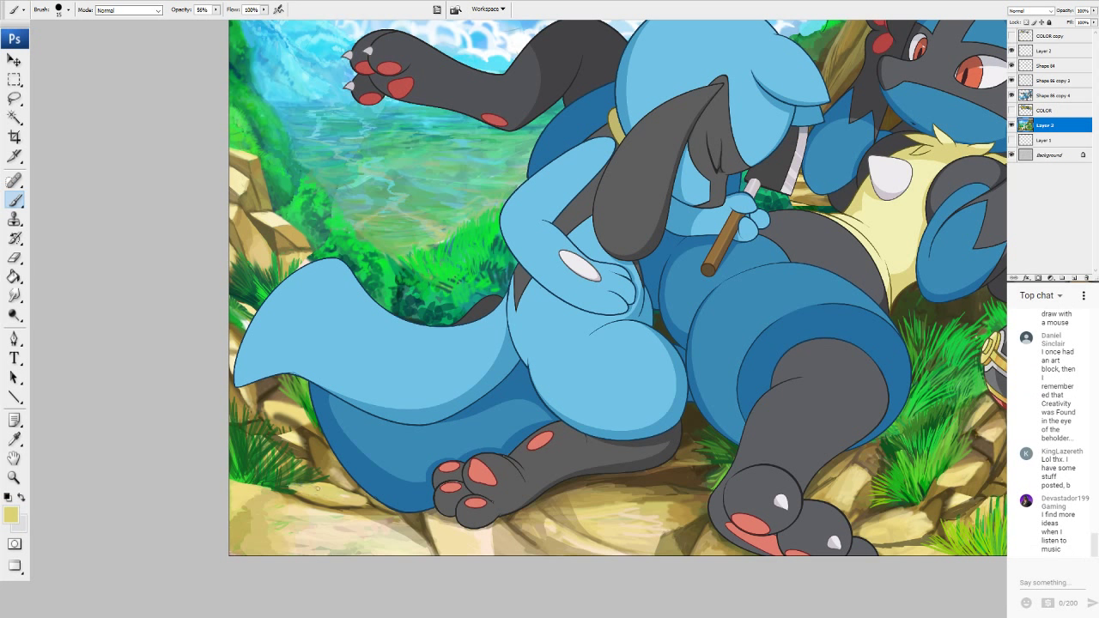
Refine the lower-left grass clump and the rocks behind it with sampled green, brown and deep green strokes.
alt+click(721, 444)
mouse_move(300, 489)
mouse_down()
mouse_move(326, 487)
mouse_move(291, 480)
mouse_move(346, 482)
mouse_move(315, 484)
mouse_up()
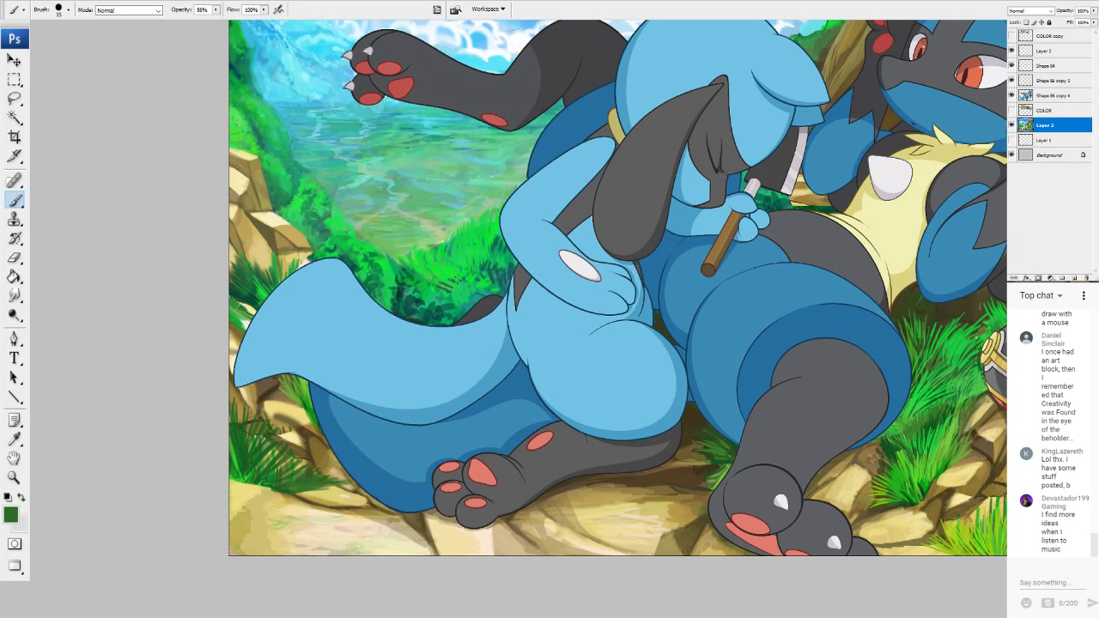
alt+click(302, 428)
mouse_move(268, 405)
mouse_down()
mouse_move(299, 423)
mouse_move(271, 407)
mouse_move(268, 426)
mouse_move(298, 443)
mouse_move(288, 425)
mouse_move(297, 445)
mouse_move(275, 426)
mouse_move(295, 435)
mouse_up()
alt+click(323, 450)
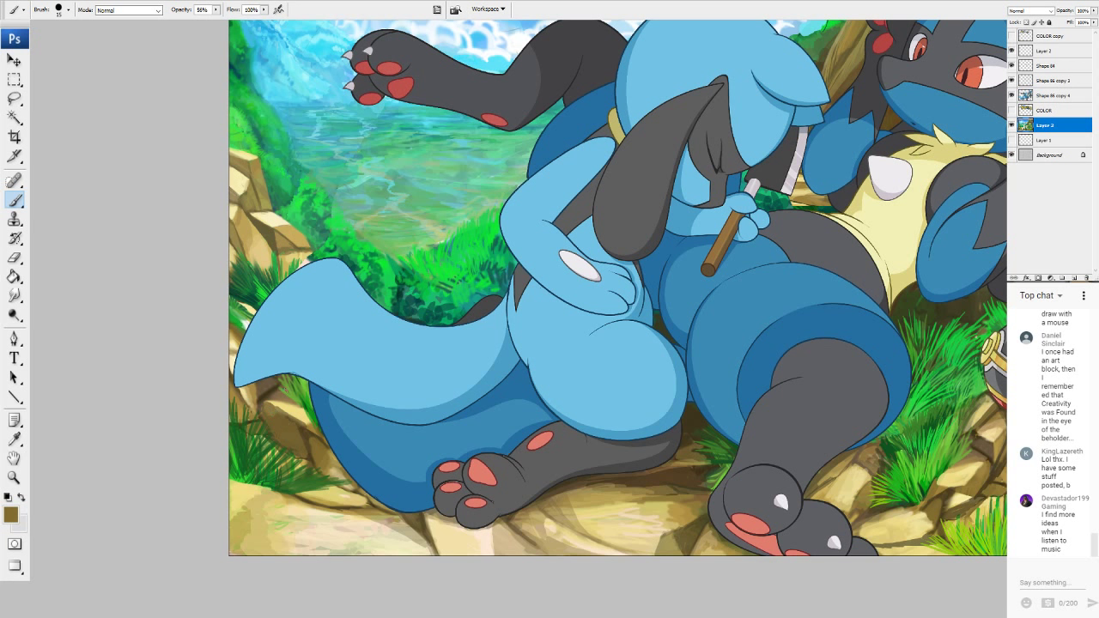
alt+click(400, 291)
mouse_move(279, 430)
mouse_down()
mouse_move(262, 454)
mouse_move(283, 433)
mouse_move(296, 442)
mouse_move(262, 472)
mouse_move(309, 451)
mouse_move(266, 473)
mouse_move(313, 463)
mouse_move(271, 483)
mouse_move(316, 463)
mouse_move(287, 479)
mouse_move(308, 470)
mouse_move(300, 491)
mouse_move(328, 470)
mouse_move(296, 482)
mouse_move(254, 421)
mouse_move(257, 455)
mouse_move(273, 437)
mouse_move(295, 448)
mouse_move(272, 432)
mouse_move(280, 419)
mouse_move(279, 435)
mouse_up()
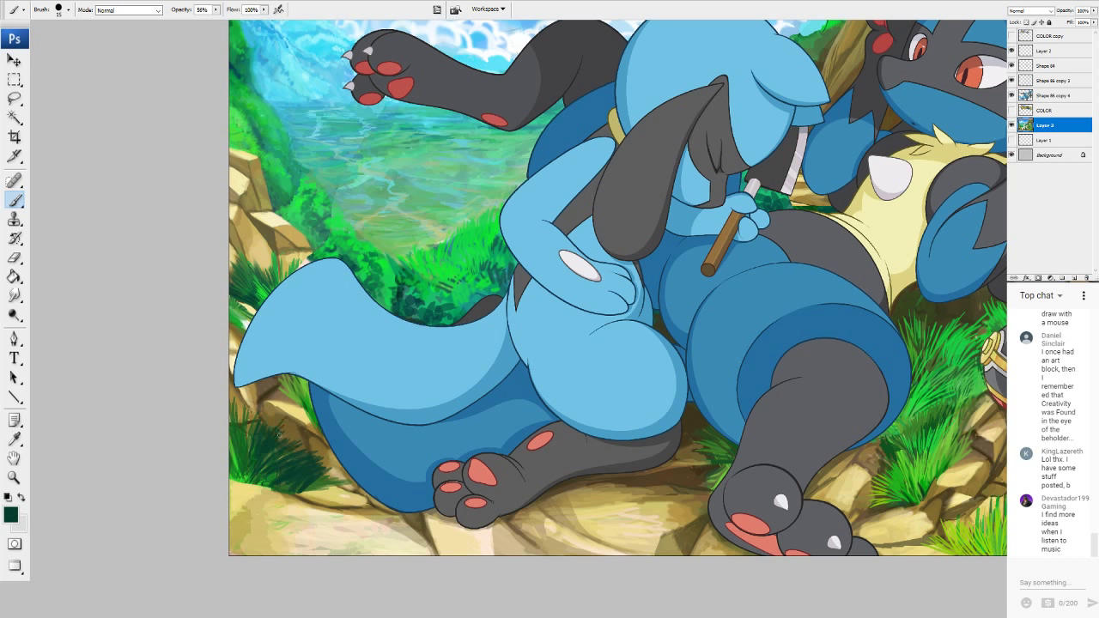
Sample bright green from the right-hand grass and paint highlight blades across the lower-left grass clump.
alt+click(930, 464)
mouse_move(267, 429)
mouse_down()
mouse_move(273, 417)
mouse_move(273, 439)
mouse_move(290, 432)
mouse_move(270, 448)
mouse_move(296, 436)
mouse_move(289, 447)
mouse_move(250, 416)
mouse_up()
mouse_move(245, 455)
mouse_down()
mouse_move(249, 414)
mouse_move(229, 398)
mouse_up()
mouse_move(261, 474)
mouse_down()
mouse_move(296, 440)
mouse_move(280, 456)
mouse_move(307, 452)
mouse_up()
mouse_move(243, 469)
mouse_down()
mouse_move(253, 436)
mouse_move(242, 445)
mouse_move(259, 436)
mouse_up()
drag(254, 451, 275, 429)
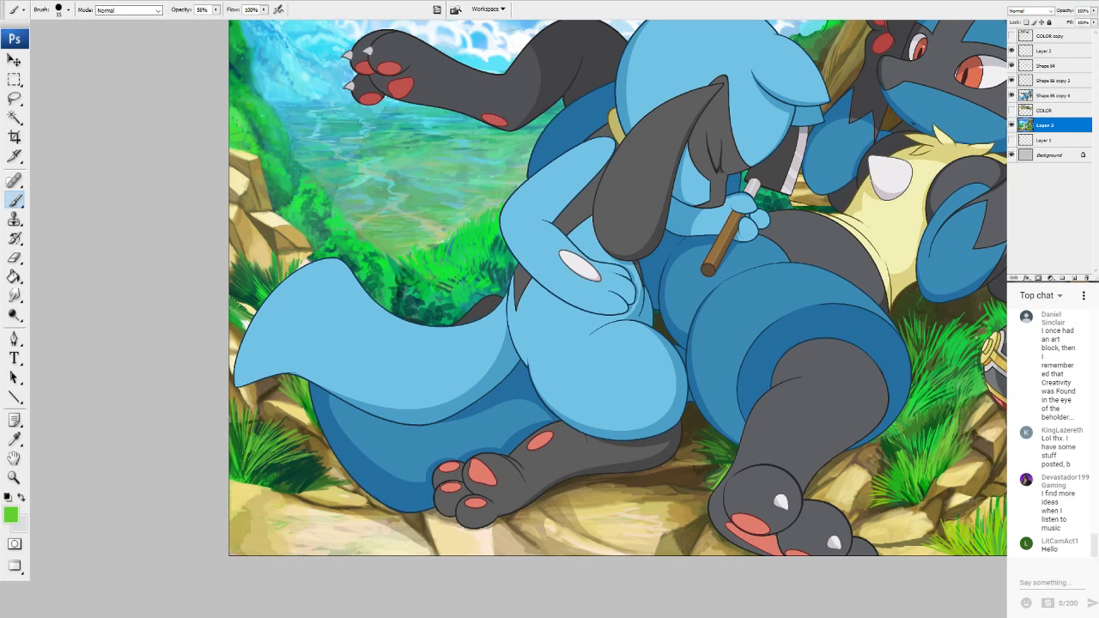
drag(242, 470, 240, 441)
drag(247, 432, 251, 421)
mouse_move(287, 480)
mouse_down()
mouse_move(326, 468)
mouse_move(288, 464)
mouse_move(282, 450)
mouse_move(300, 468)
mouse_move(276, 463)
mouse_up()
mouse_move(285, 455)
mouse_down()
mouse_move(304, 445)
mouse_move(293, 429)
mouse_up()
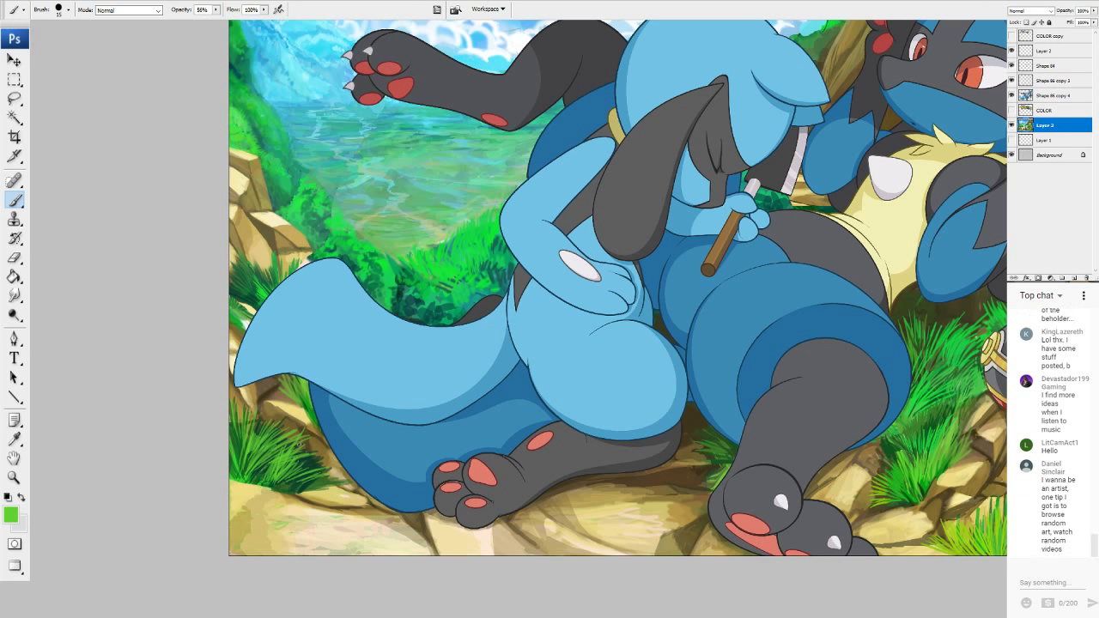
Set the brush opacity to 27% and blend sampled browns and sandy yellow into the ground between the kneeling leg and the front foot.
alt+click(642, 493)
drag(203, 18, 202, 18)
mouse_move(647, 484)
mouse_down()
mouse_move(597, 485)
mouse_move(664, 487)
mouse_move(623, 497)
mouse_move(695, 507)
mouse_move(671, 487)
mouse_move(680, 499)
mouse_up()
alt+click(675, 488)
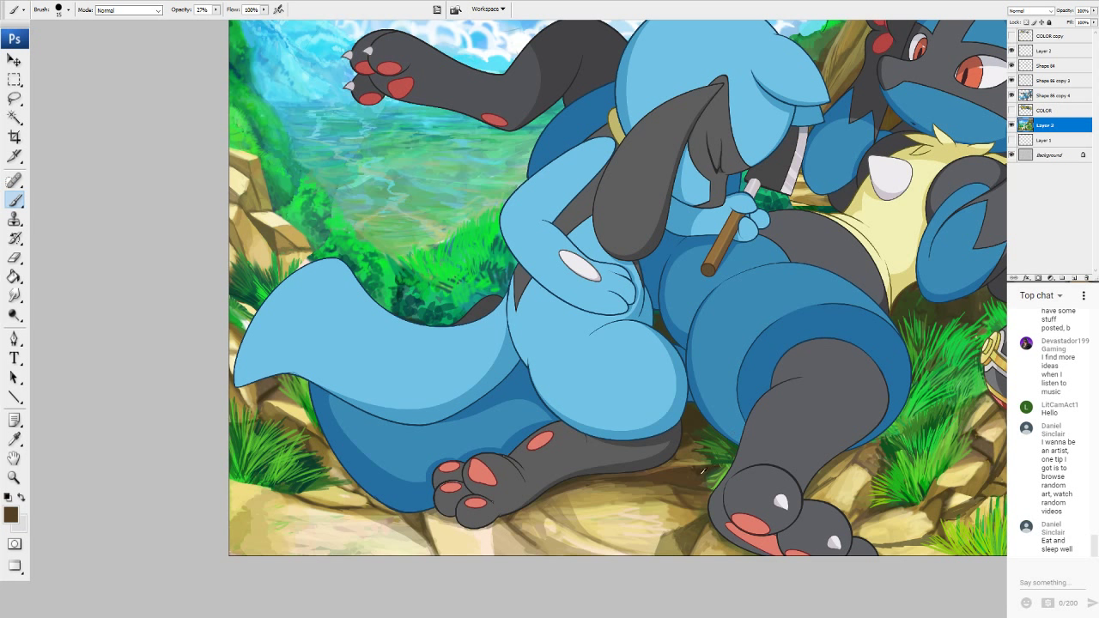
alt+click(704, 470)
mouse_move(714, 482)
mouse_down()
mouse_move(729, 467)
mouse_move(712, 485)
mouse_up()
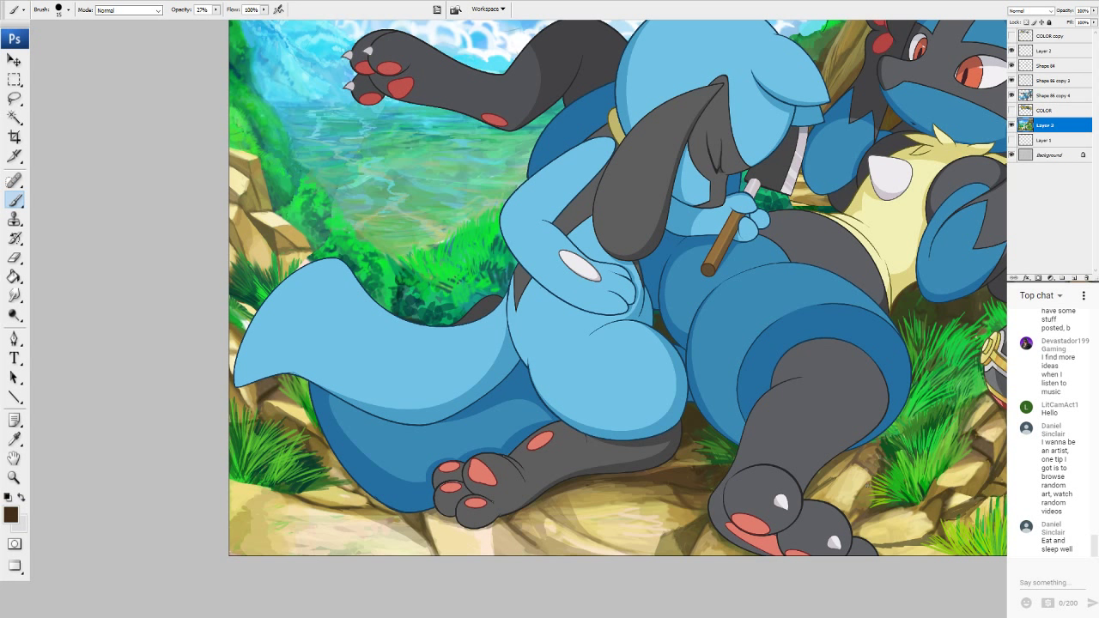
alt+click(851, 479)
drag(667, 466, 697, 461)
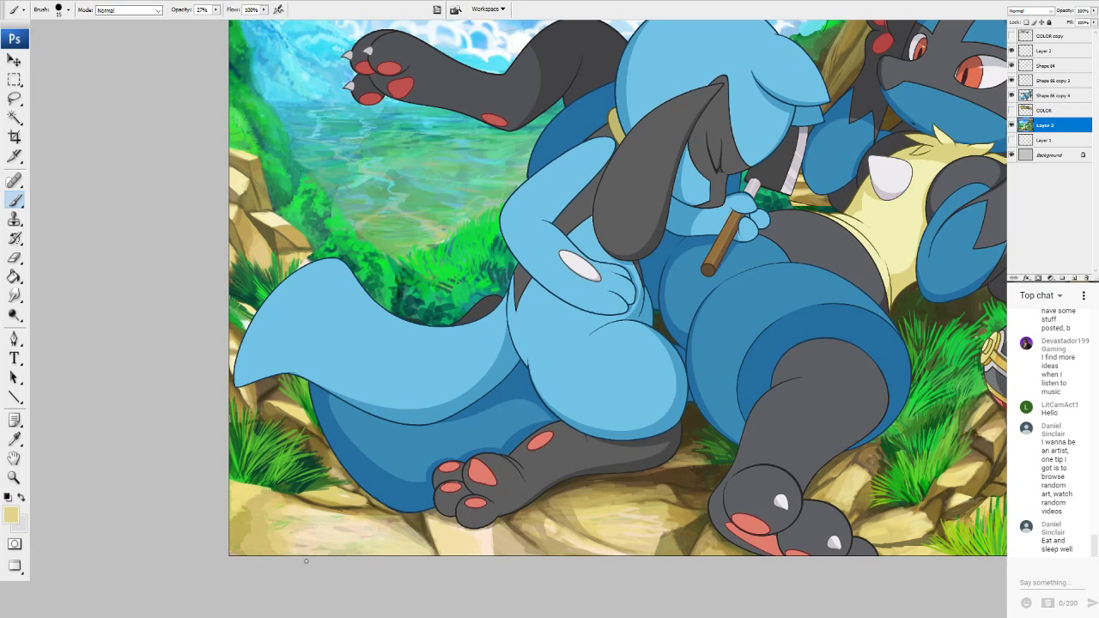
Examine the whole painting at several zoom levels to judge the background's overall look.
scroll(529, 324, down, 10)
scroll(529, 324, up, 5)
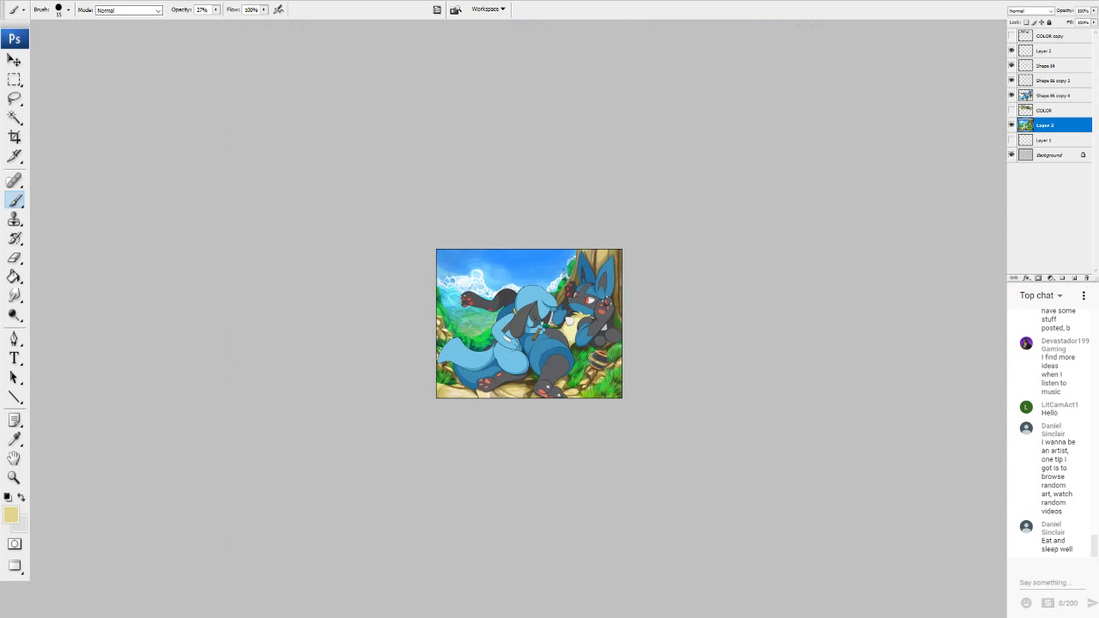
scroll(529, 326, up, 1)
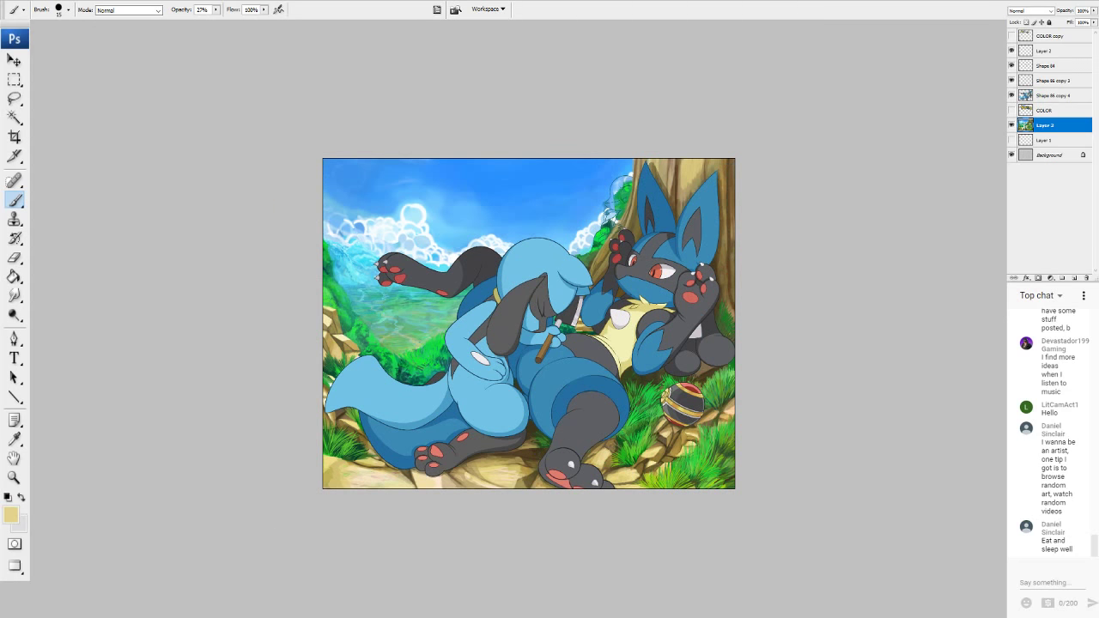
scroll(529, 323, up, 1)
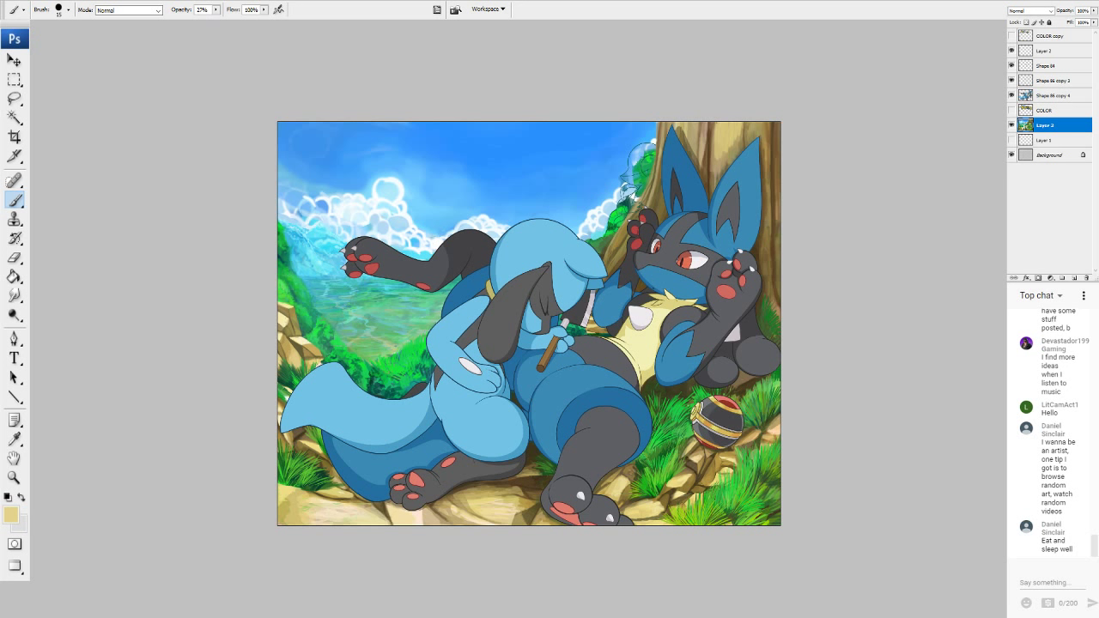
key(ctrl+plus)
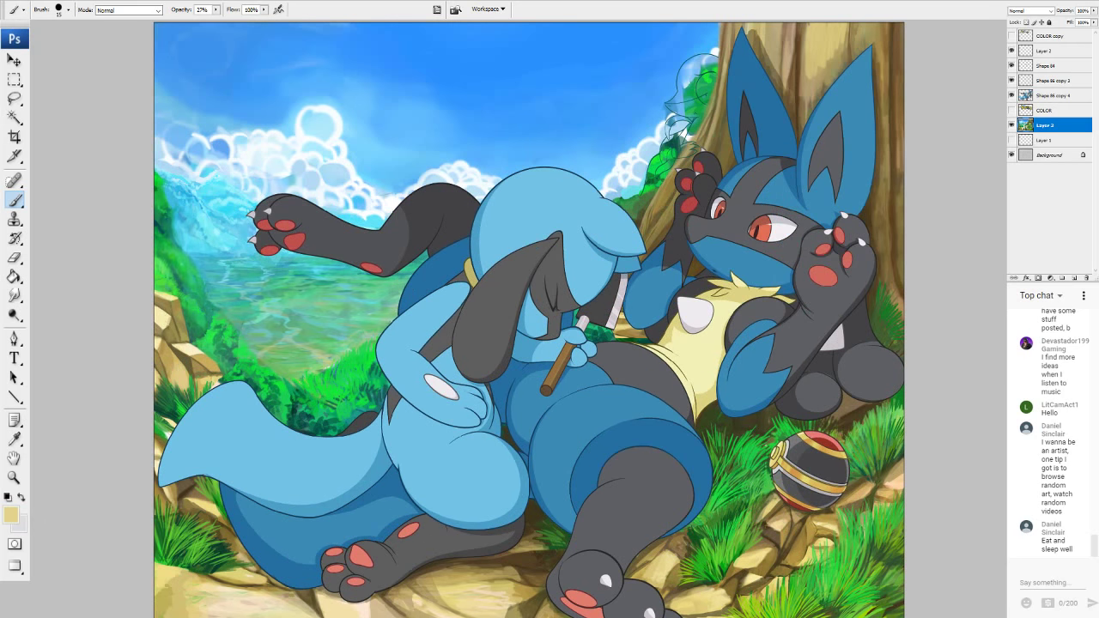
scroll(527, 318, up, 5)
scroll(527, 318, down, 10)
scroll(527, 318, up, 7)
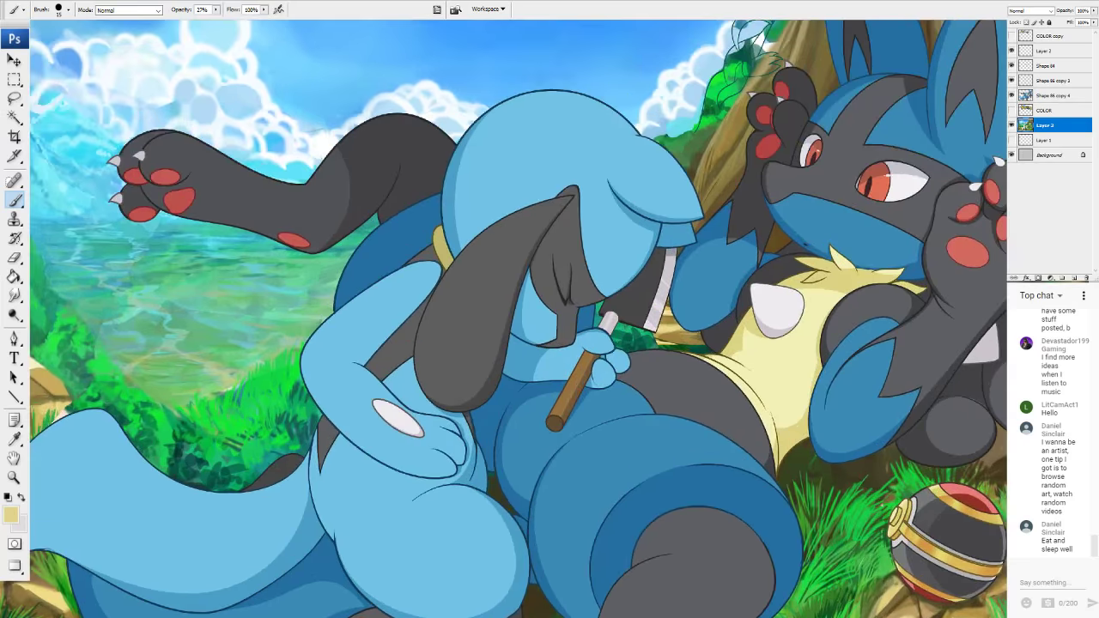
drag(527, 317, 852, 265)
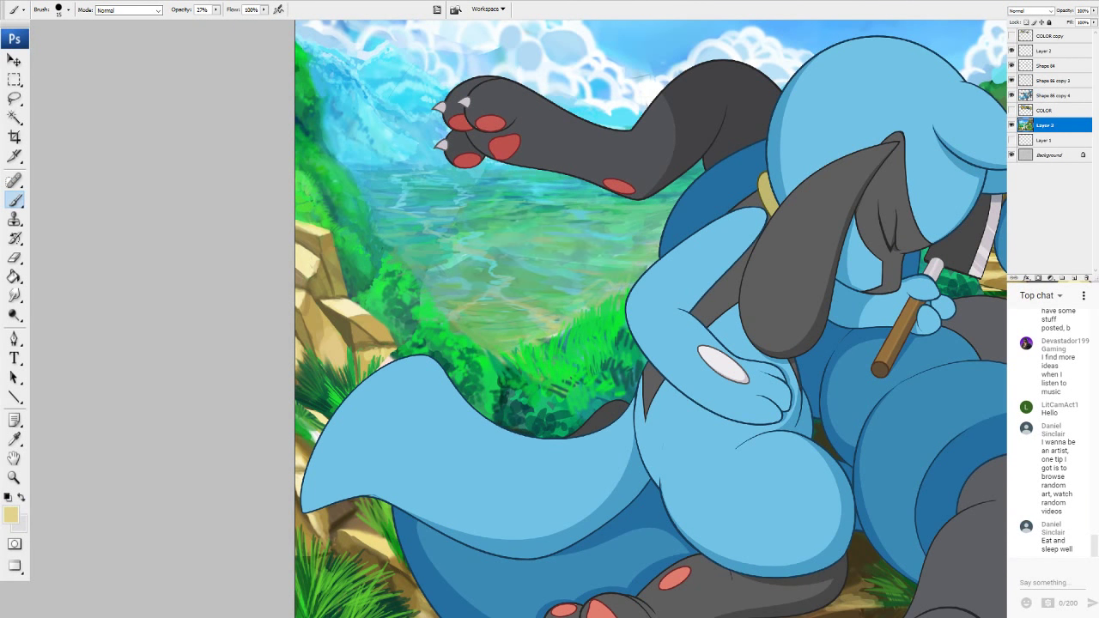
Sample dark brown from the ground, set the brush opacity to 56% and paint over the green patch beneath the axe blade.
alt+click(347, 515)
drag(704, 257, 281, 410)
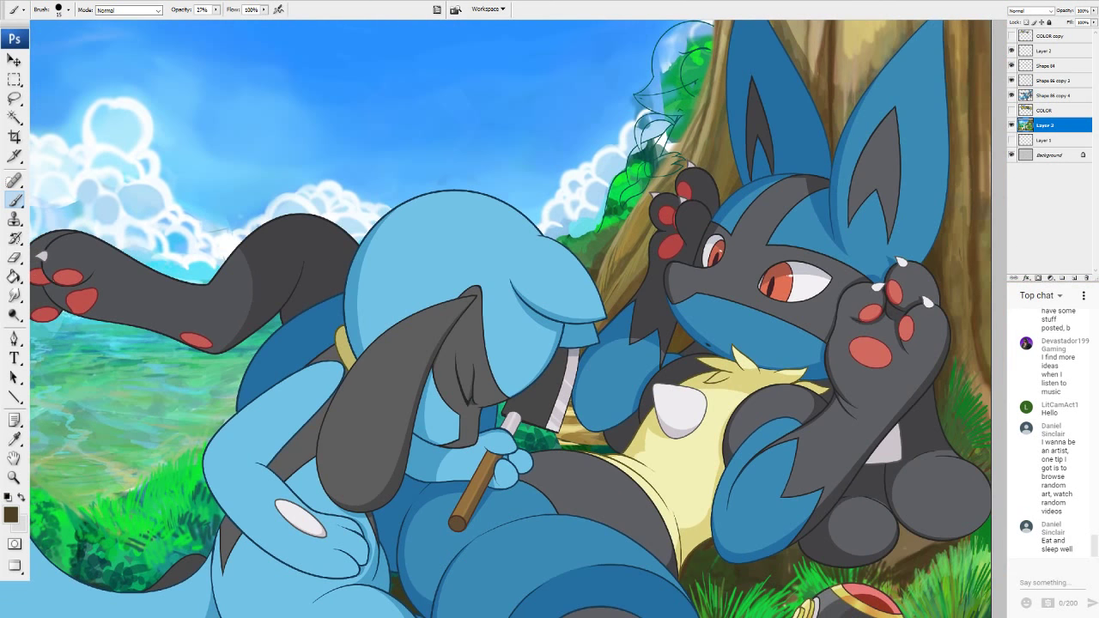
drag(216, 12, 229, 19)
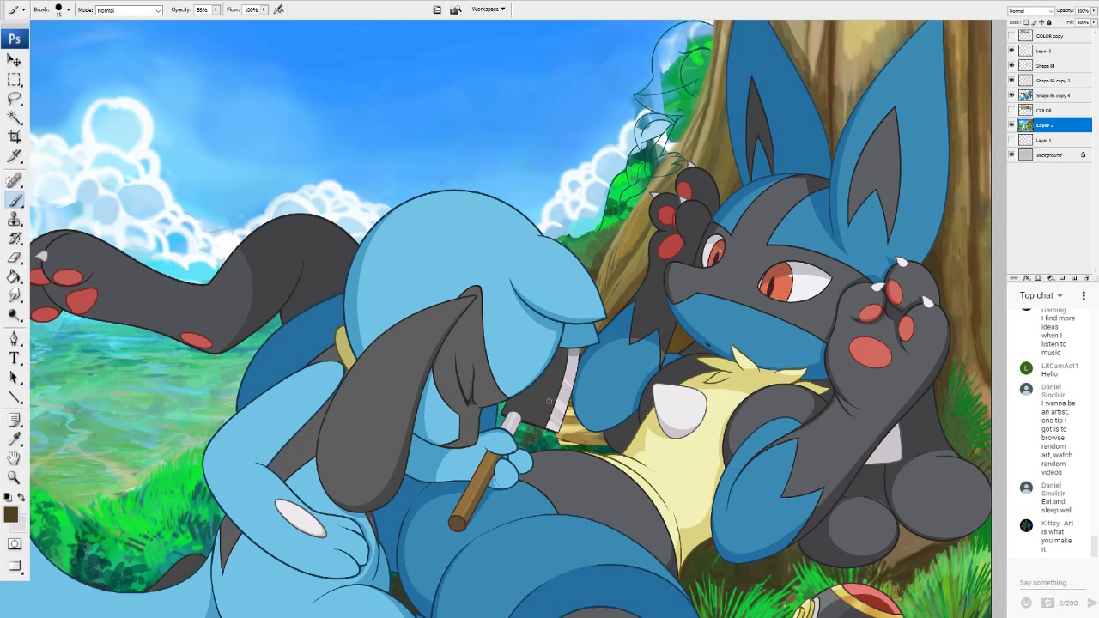
mouse_move(537, 444)
mouse_down()
mouse_move(563, 429)
mouse_move(596, 461)
mouse_move(606, 450)
mouse_move(551, 426)
mouse_up()
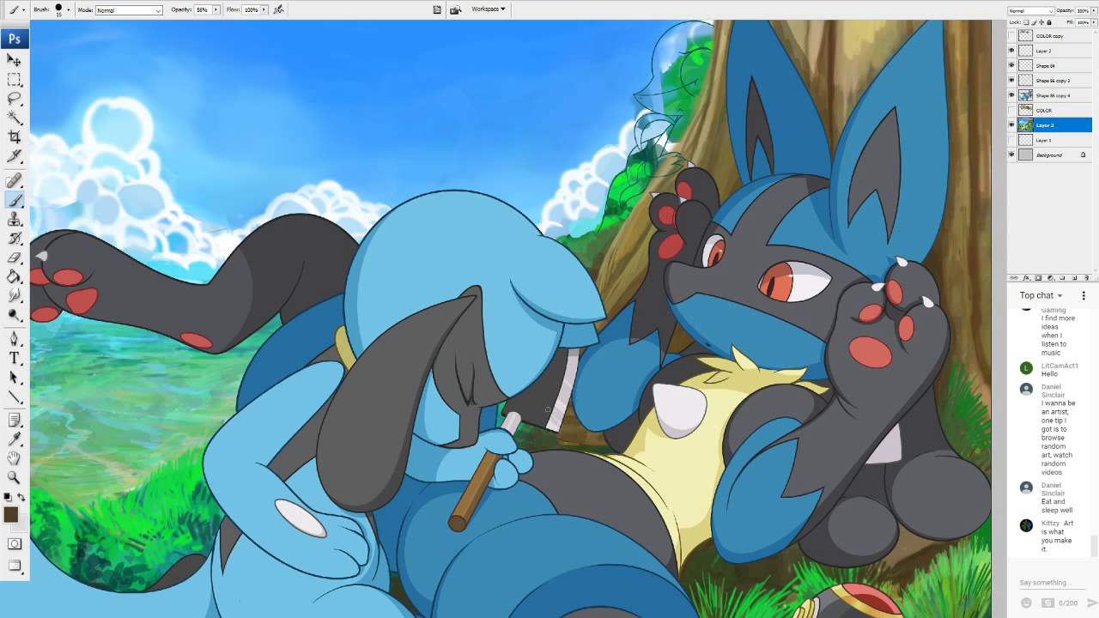
click(519, 437)
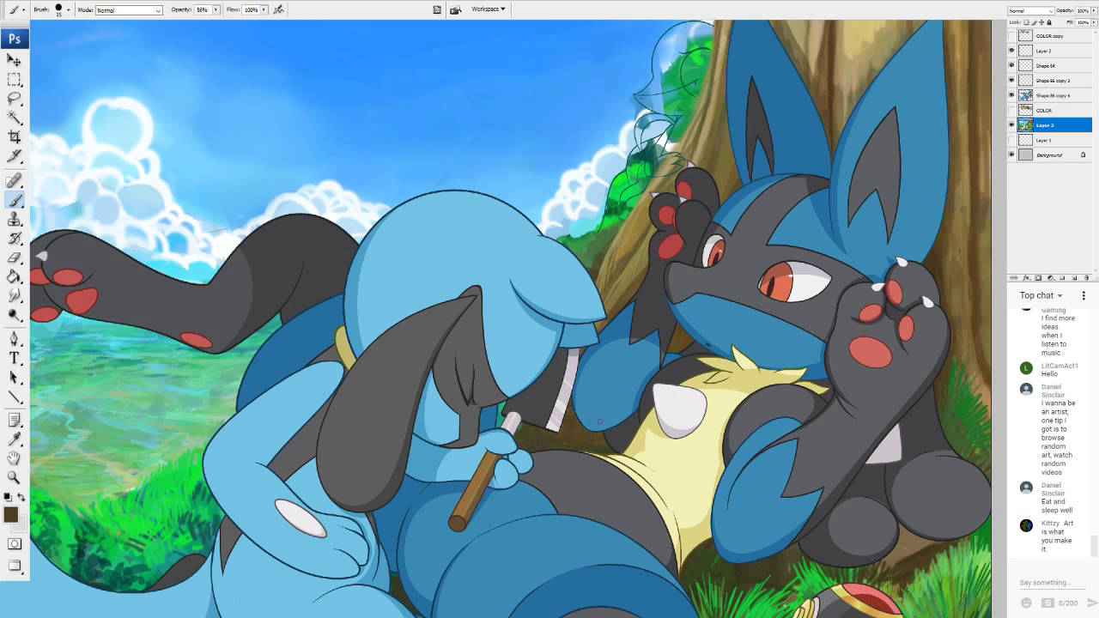
Sample olive brown from the tree trunk and blend root highlights beneath the axe blade, lowering the brush opacity to 26%.
alt+click(629, 274)
drag(556, 427, 542, 449)
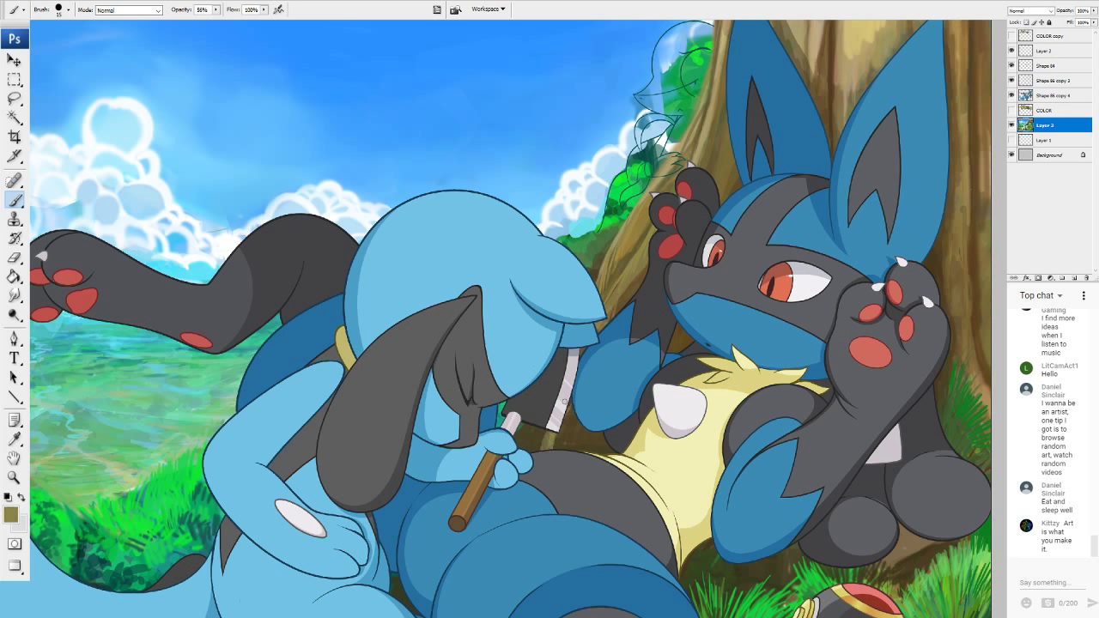
drag(217, 11, 199, 17)
mouse_move(563, 429)
mouse_down()
mouse_move(569, 453)
mouse_move(576, 446)
mouse_move(552, 451)
mouse_move(560, 445)
mouse_move(522, 427)
mouse_move(524, 447)
mouse_move(538, 444)
mouse_up()
alt+click(574, 429)
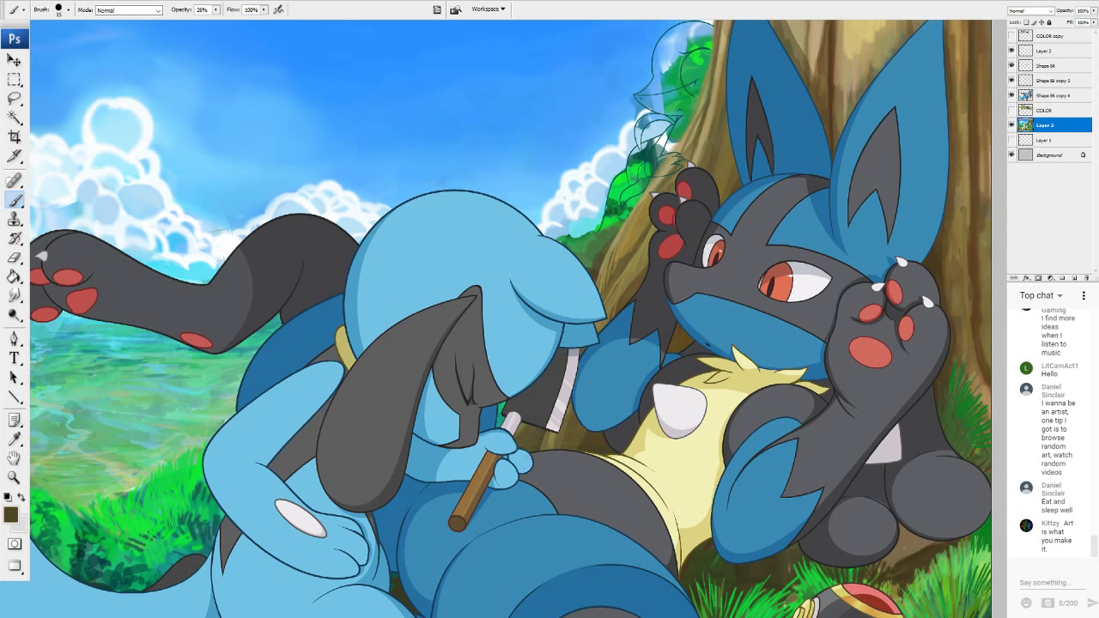
alt+click(634, 275)
Work sampled bright green and dark brown strokes into the grass at the tree's base behind the raised paw.
drag(635, 266, 419, 302)
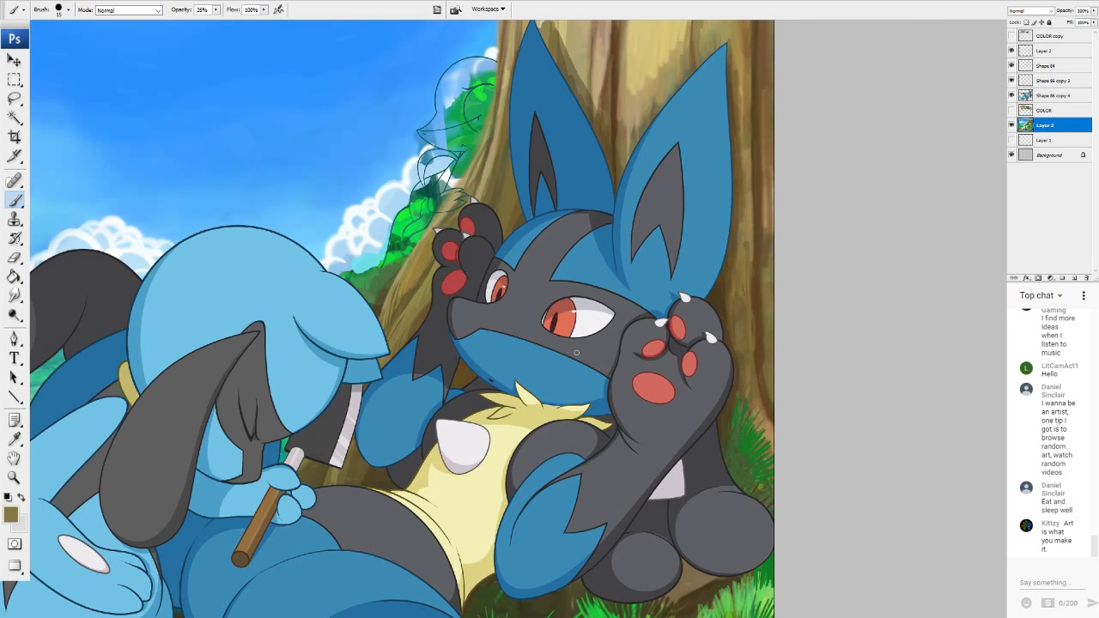
alt+click(398, 220)
mouse_move(732, 420)
mouse_down()
mouse_move(728, 455)
mouse_move(745, 445)
mouse_move(737, 469)
mouse_move(768, 437)
mouse_up()
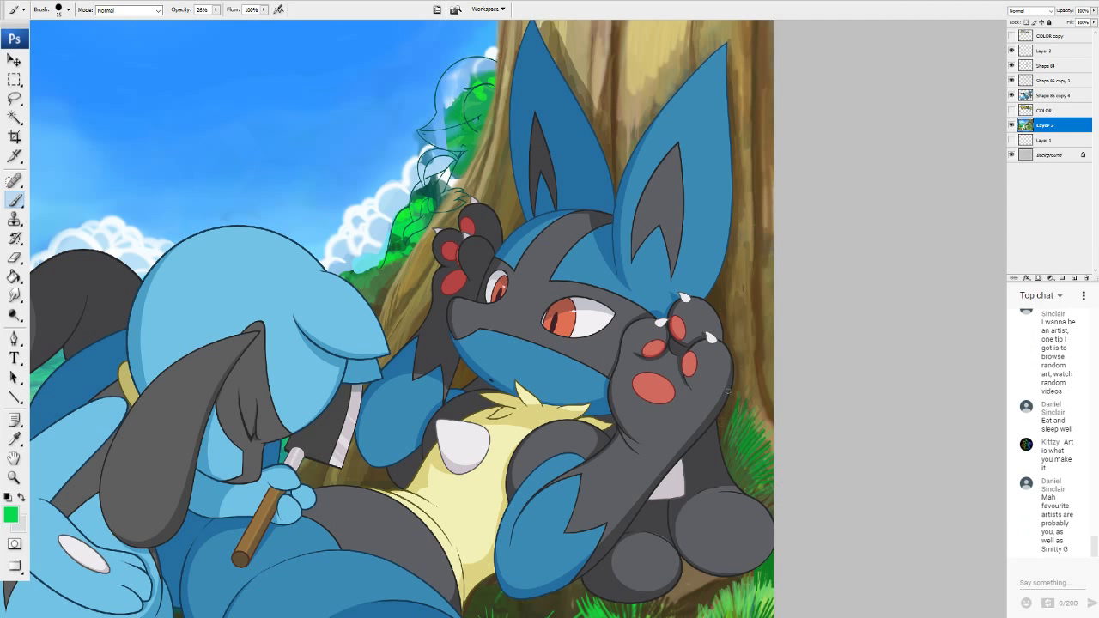
drag(724, 454, 730, 394)
alt+click(684, 605)
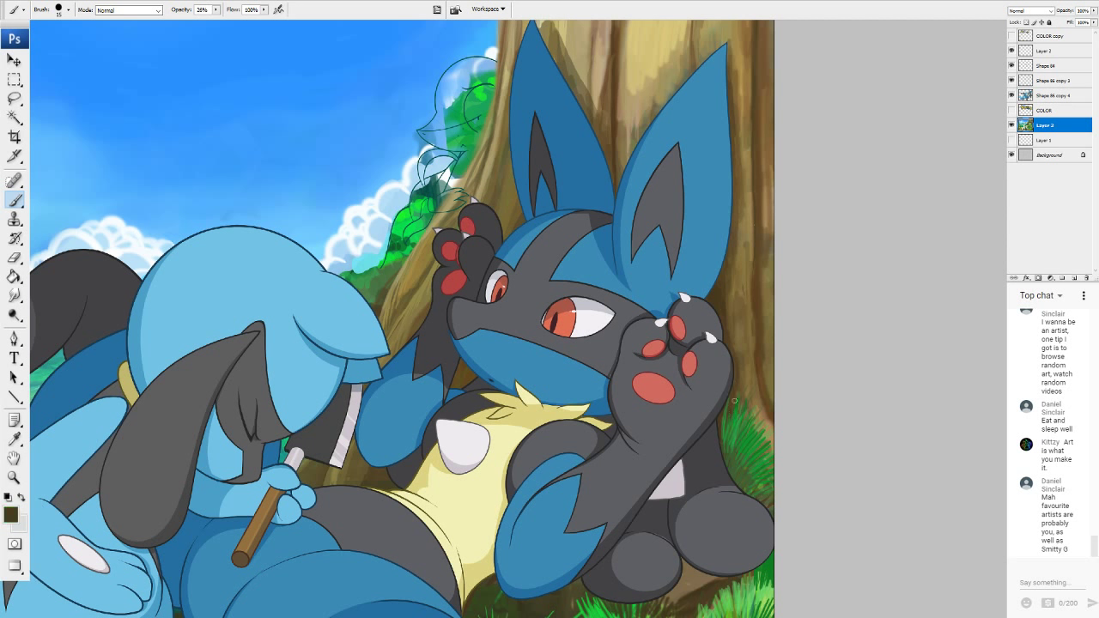
drag(722, 429, 720, 443)
alt+click(726, 438)
drag(726, 408, 732, 400)
Set the brush opacity to 77% and paint grass blades in sampled greens across the clump at the tree's base.
drag(216, 9, 231, 19)
alt+click(743, 608)
alt+click(743, 611)
drag(737, 454, 752, 426)
mouse_move(742, 459)
mouse_down()
mouse_move(757, 435)
mouse_move(770, 443)
mouse_up()
mouse_move(737, 476)
mouse_down()
mouse_move(770, 449)
mouse_move(774, 460)
mouse_move(761, 444)
mouse_move(751, 457)
mouse_move(753, 422)
mouse_up()
alt+click(735, 469)
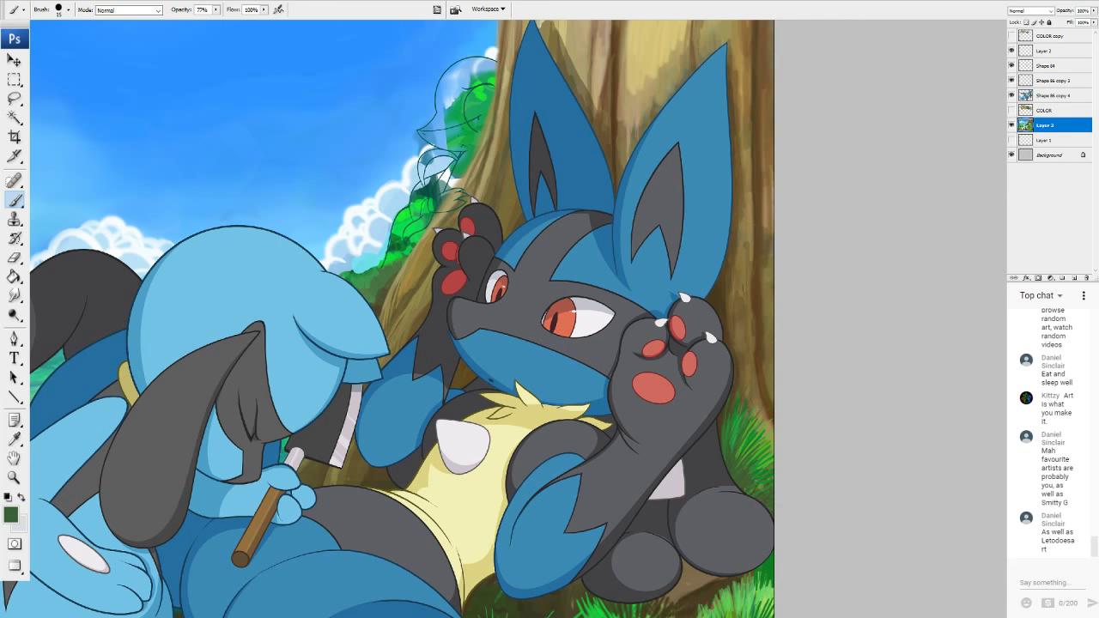
Sample a medium green and paint extra blades in the grass clump between the reclining character's thigh and the ball.
drag(738, 481, 693, 297)
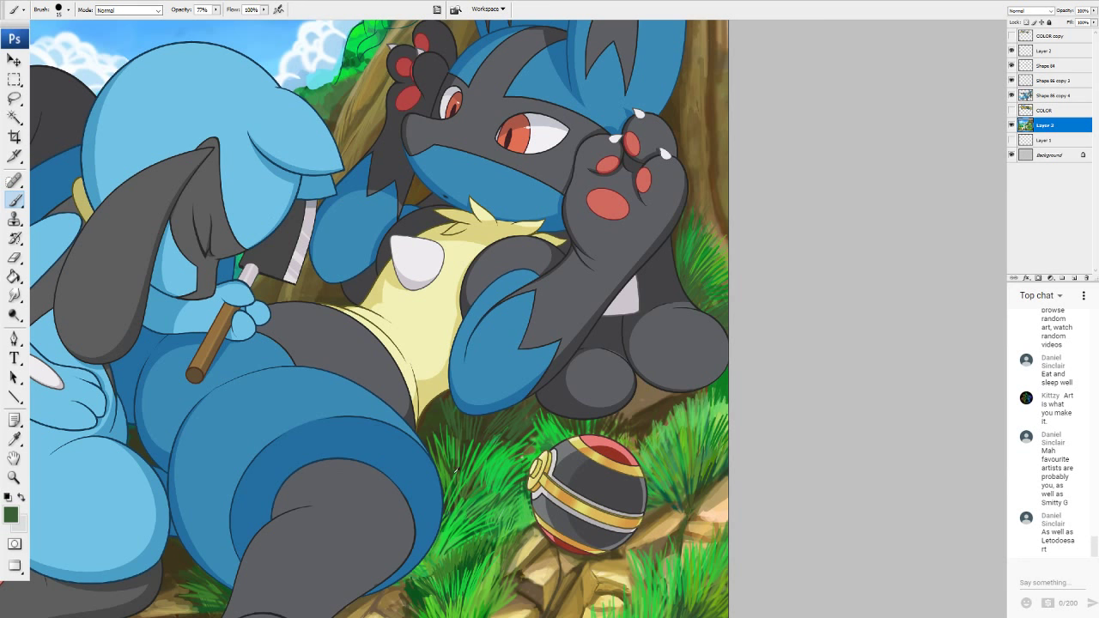
alt+click(453, 459)
alt+click(454, 448)
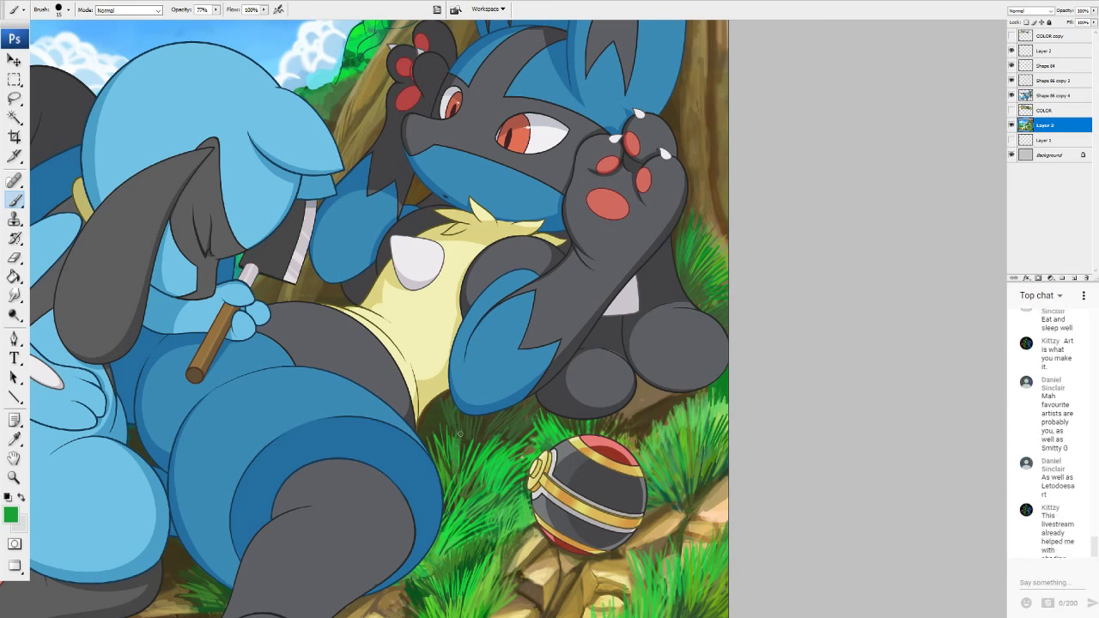
drag(461, 455, 463, 439)
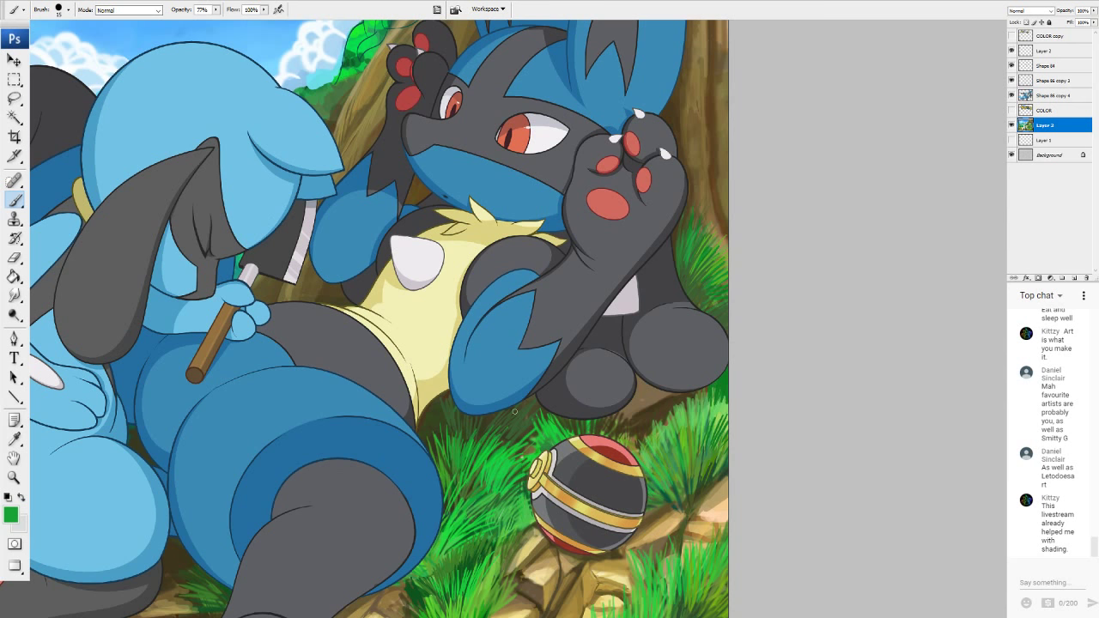
Refine the grass along the reclining character's bent leg with sampled green and dark brown strokes.
mouse_move(514, 412)
mouse_down()
mouse_move(710, 411)
mouse_move(870, 256)
mouse_move(731, 264)
mouse_up()
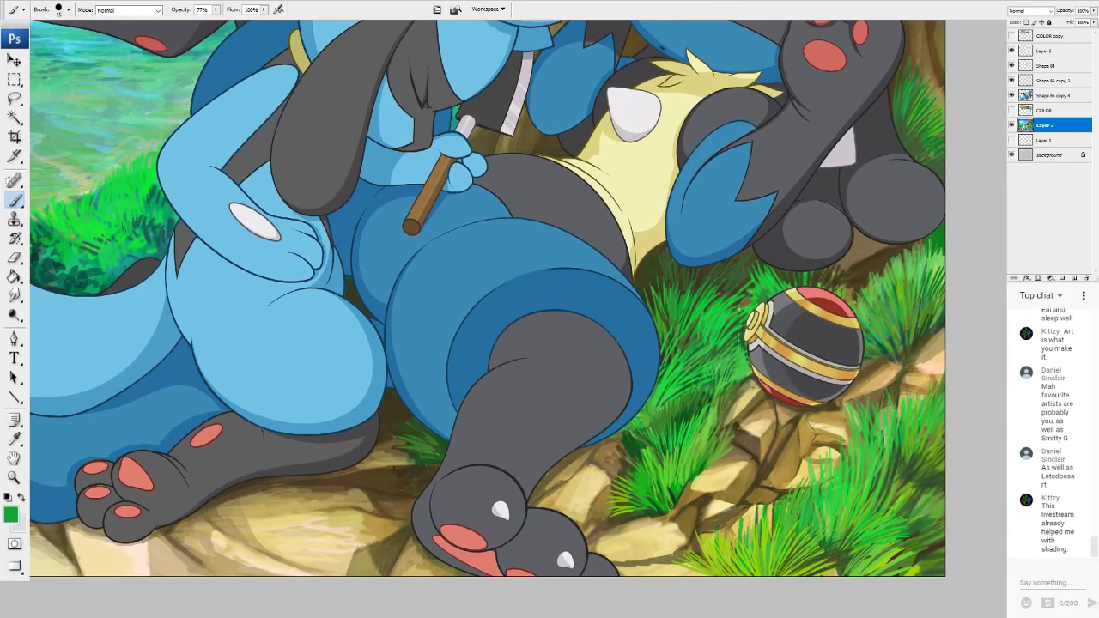
alt+click(648, 432)
drag(641, 420, 635, 414)
alt+click(630, 458)
drag(633, 443, 648, 369)
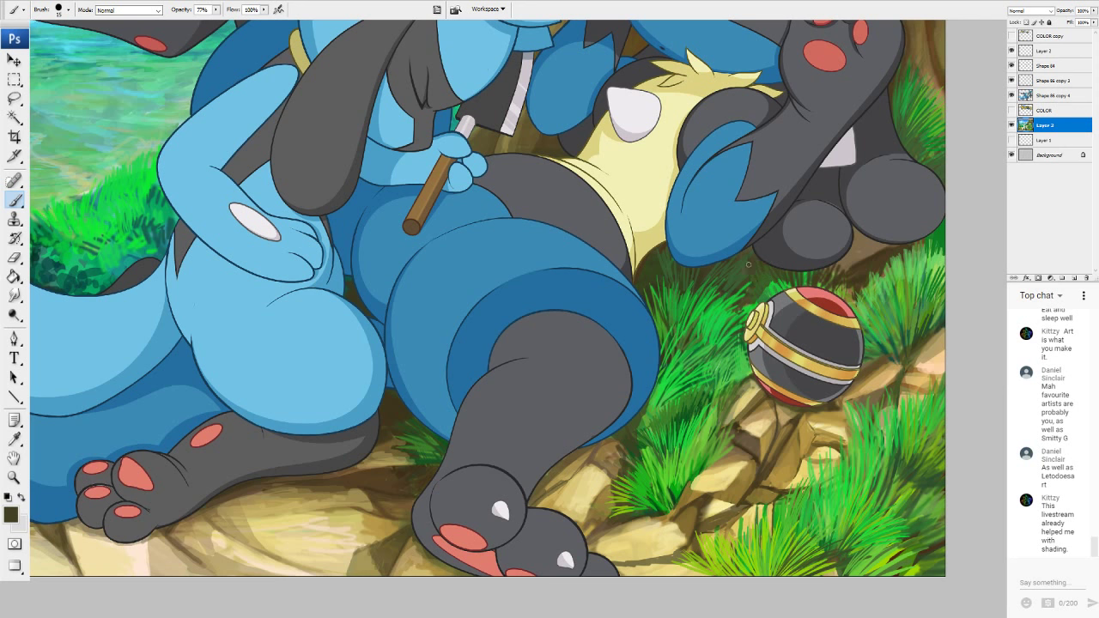
Paint grass blades behind and beside the top of the ball using sampled bright green and olive green.
alt+click(420, 442)
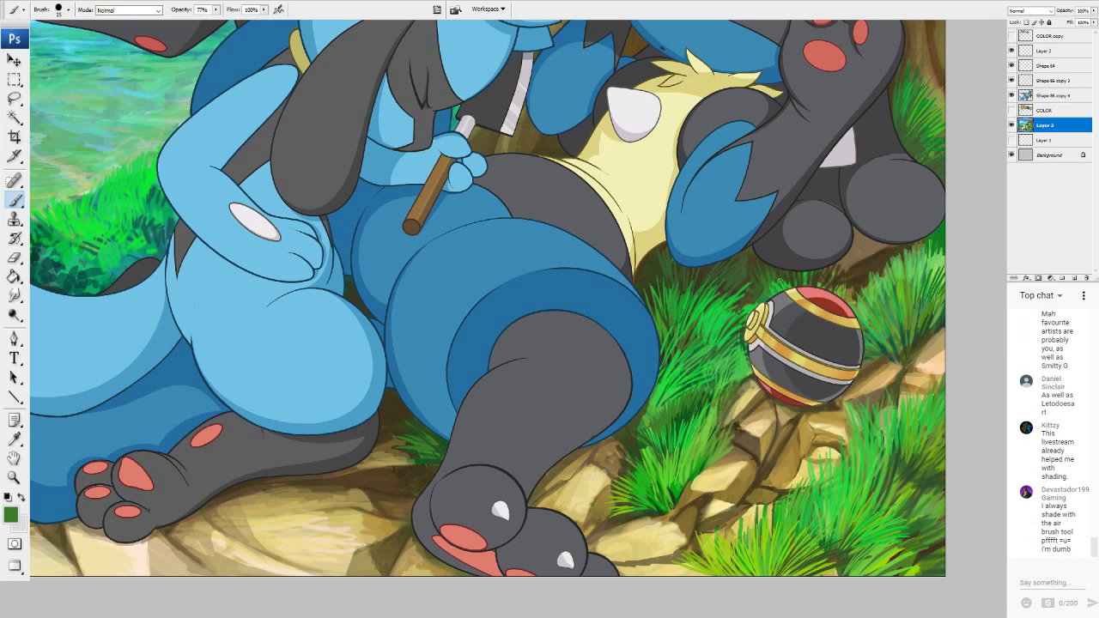
alt+click(779, 285)
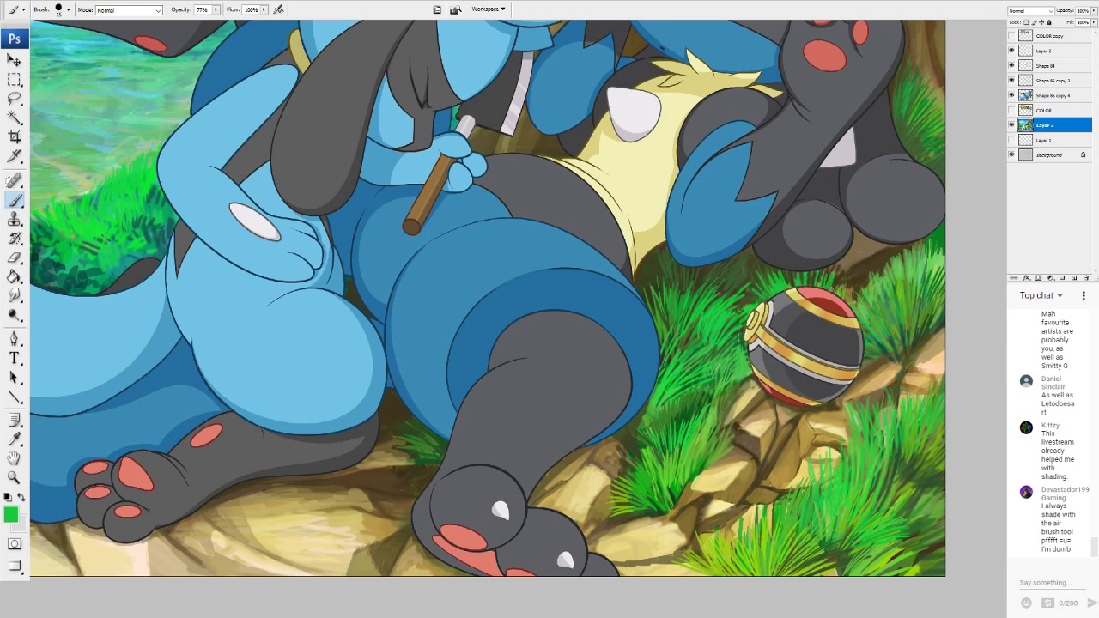
mouse_move(830, 291)
mouse_down()
mouse_move(840, 265)
mouse_move(864, 282)
mouse_up()
alt+click(926, 463)
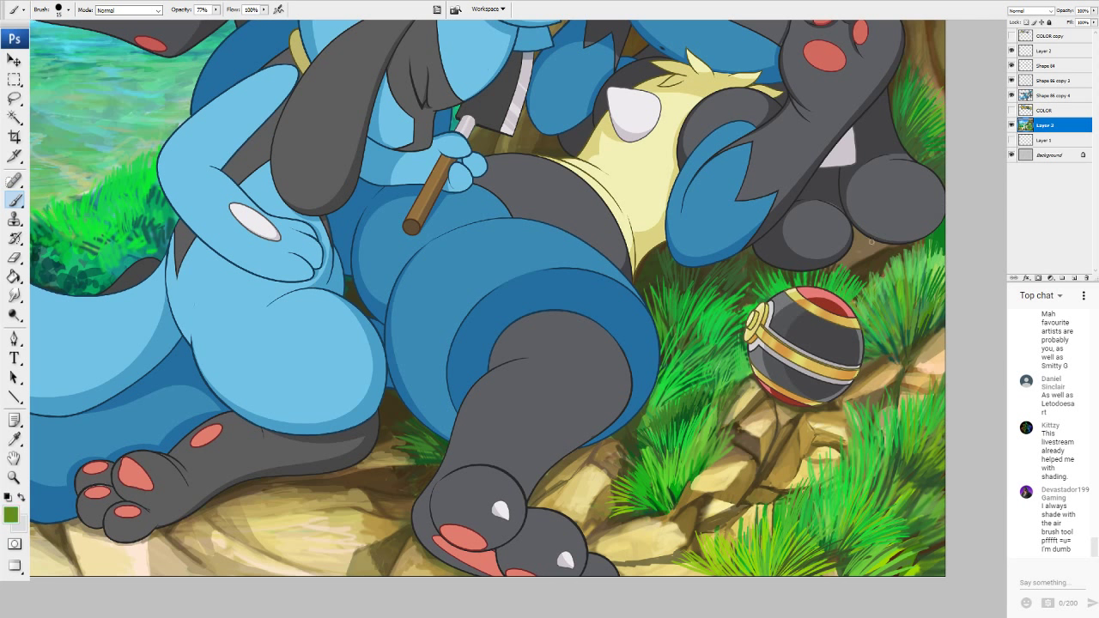
mouse_move(865, 269)
mouse_down()
mouse_move(862, 257)
mouse_move(891, 245)
mouse_move(851, 263)
mouse_move(875, 266)
mouse_up()
mouse_move(877, 275)
mouse_down()
mouse_move(888, 245)
mouse_move(895, 257)
mouse_move(884, 271)
mouse_move(862, 236)
mouse_move(839, 264)
mouse_move(856, 238)
mouse_up()
alt+click(882, 269)
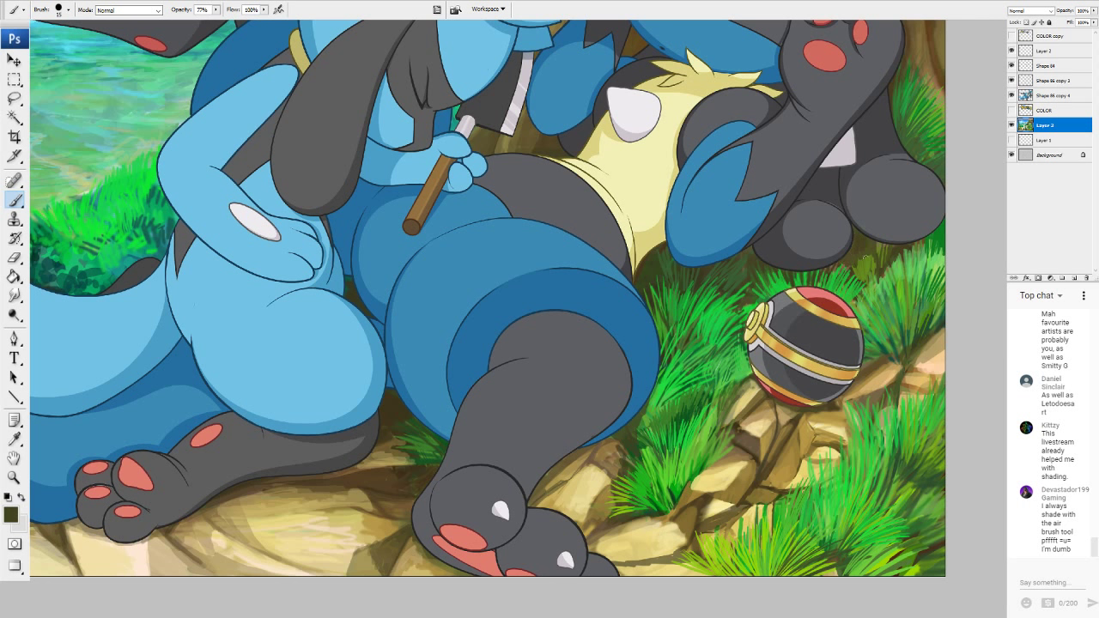
Sample olive green and paint blades across the grass clump between the ball and the canvas's right edge.
alt+click(869, 269)
drag(868, 256, 884, 249)
drag(889, 274, 897, 249)
drag(899, 262, 903, 244)
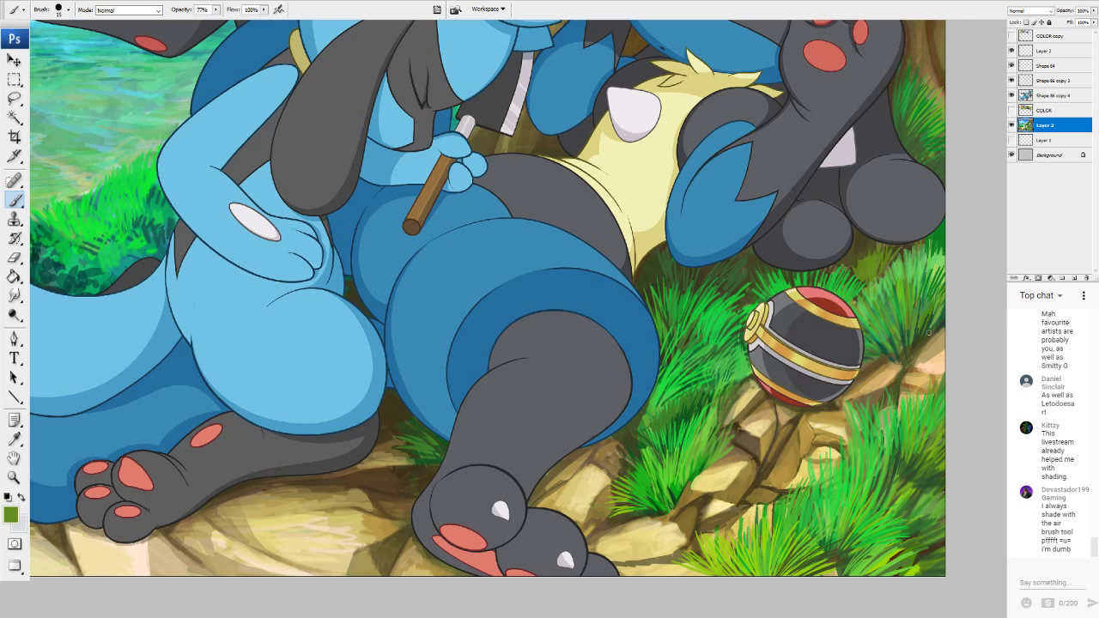
drag(916, 342, 920, 326)
drag(917, 342, 930, 316)
mouse_move(924, 336)
mouse_down()
mouse_move(937, 312)
mouse_move(943, 323)
mouse_up()
Examine the whole illustration with the painted background layer hidden and shown, and at several zoom levels.
scroll(487, 298, down, 11)
scroll(528, 323, up, 8)
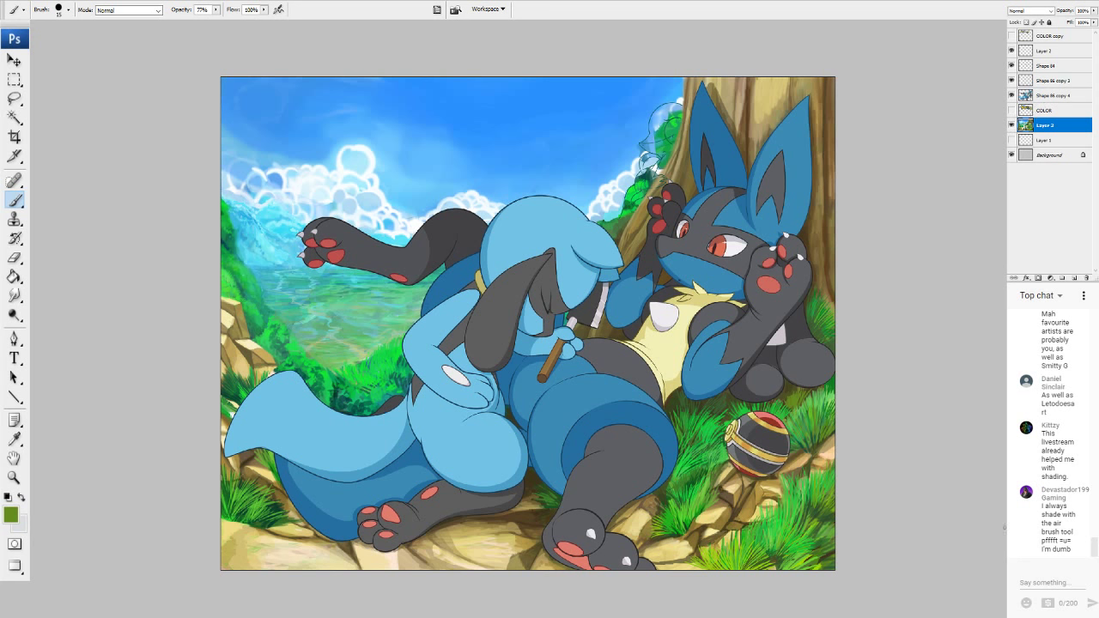
click(1010, 126)
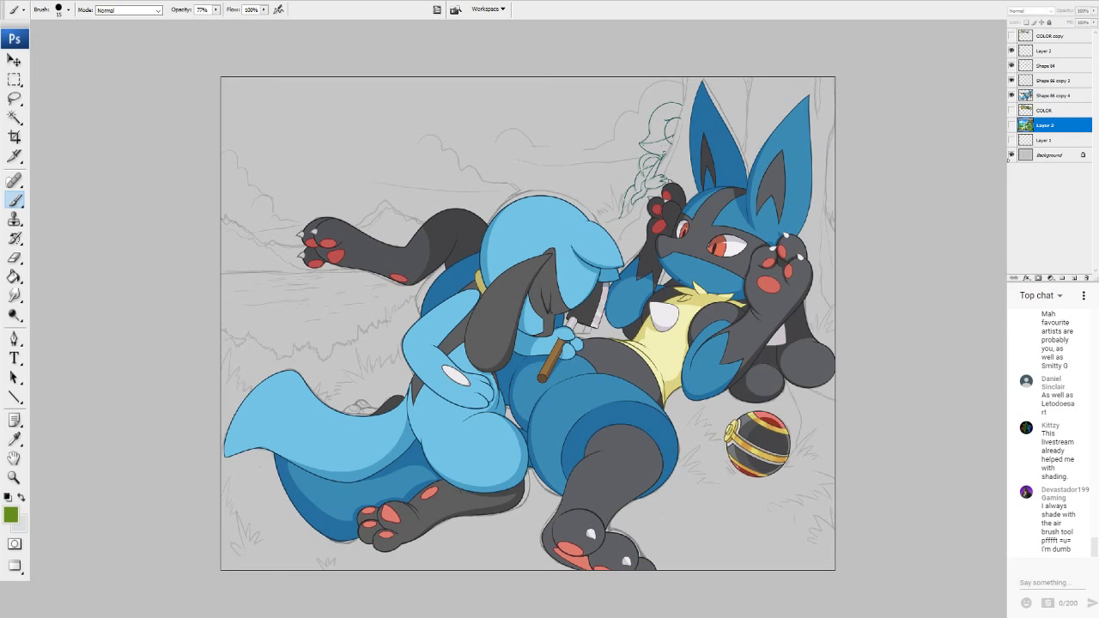
click(1010, 126)
click(1010, 127)
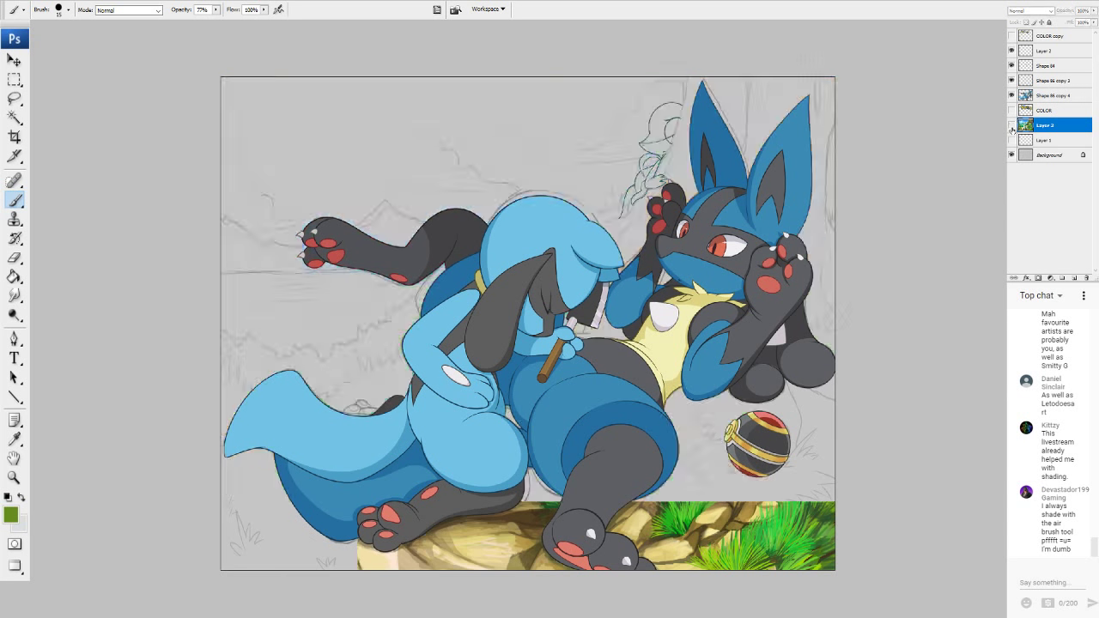
click(1010, 126)
click(1010, 127)
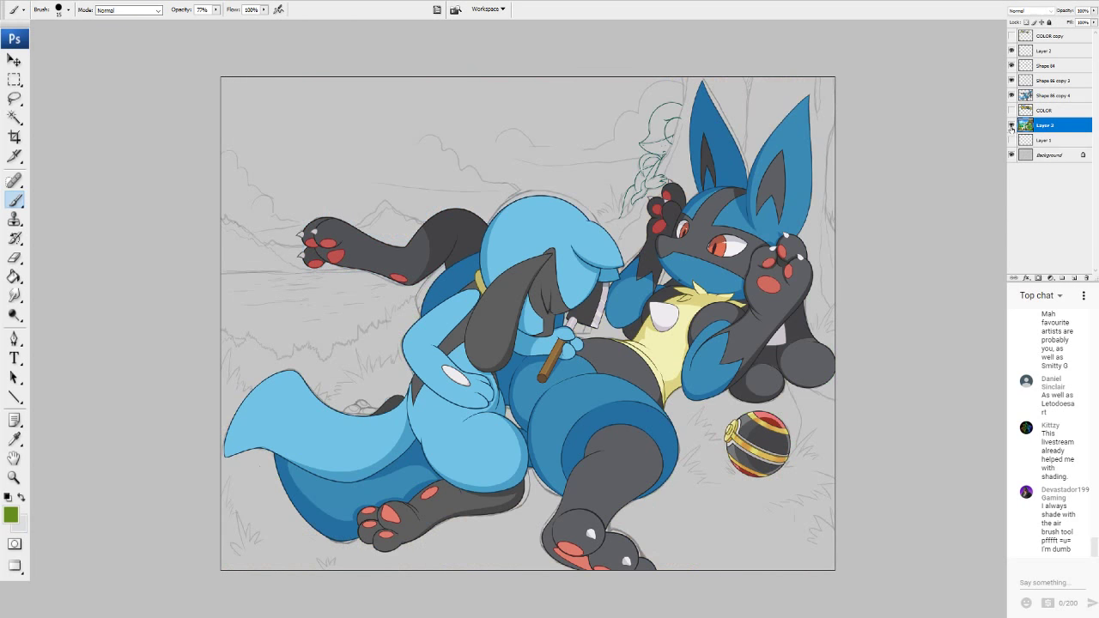
click(1011, 126)
click(1010, 126)
click(1010, 126)
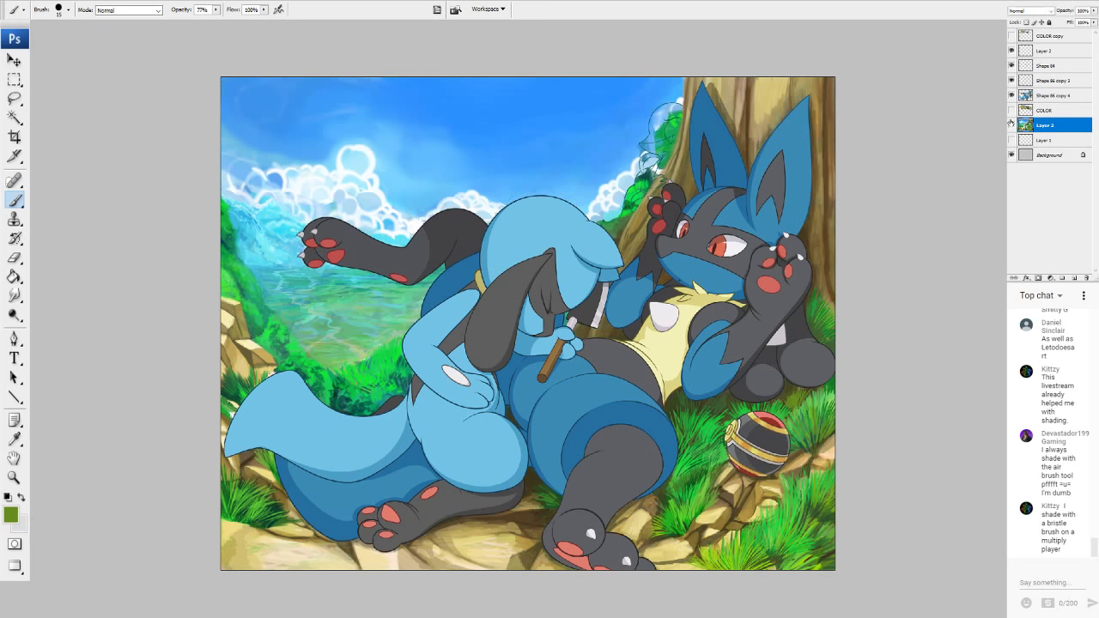
scroll(528, 323, up, 2)
scroll(528, 324, down, 5)
scroll(528, 324, up, 2)
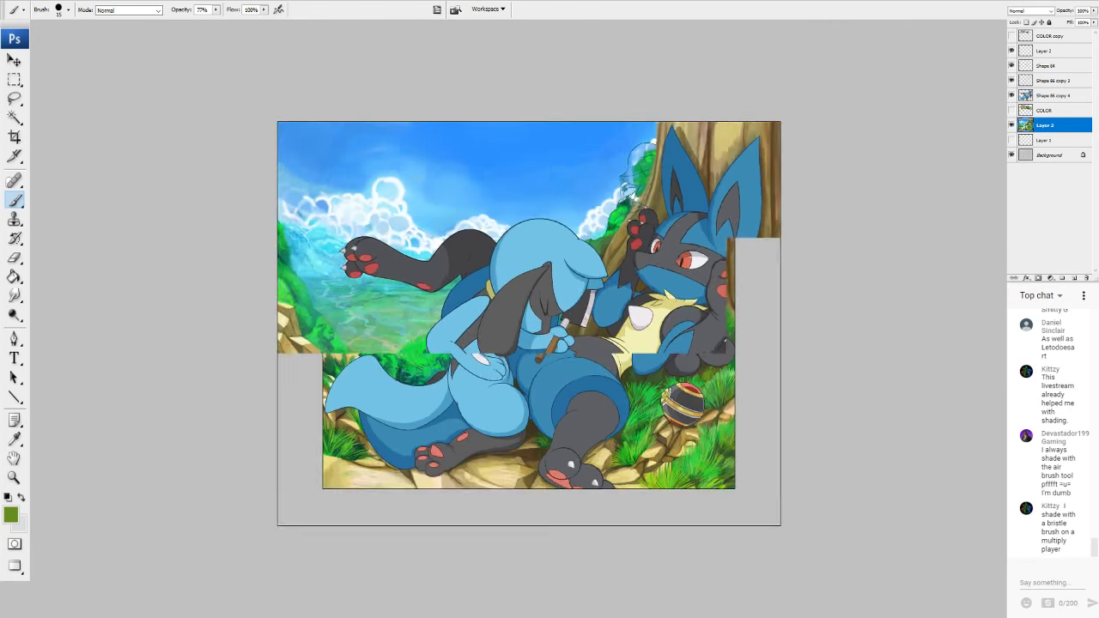
scroll(527, 324, up, 2)
scroll(528, 324, down, 5)
scroll(528, 324, up, 6)
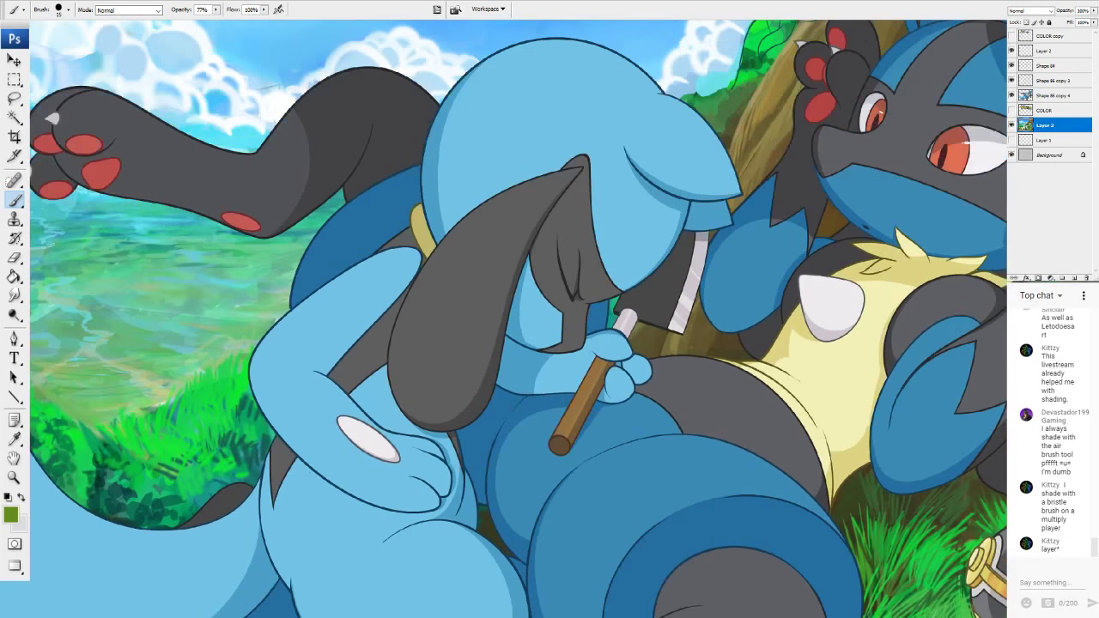
Sample blue from the water and paint ripples along the lake's left shore beside the foliage.
drag(477, 83, 993, 192)
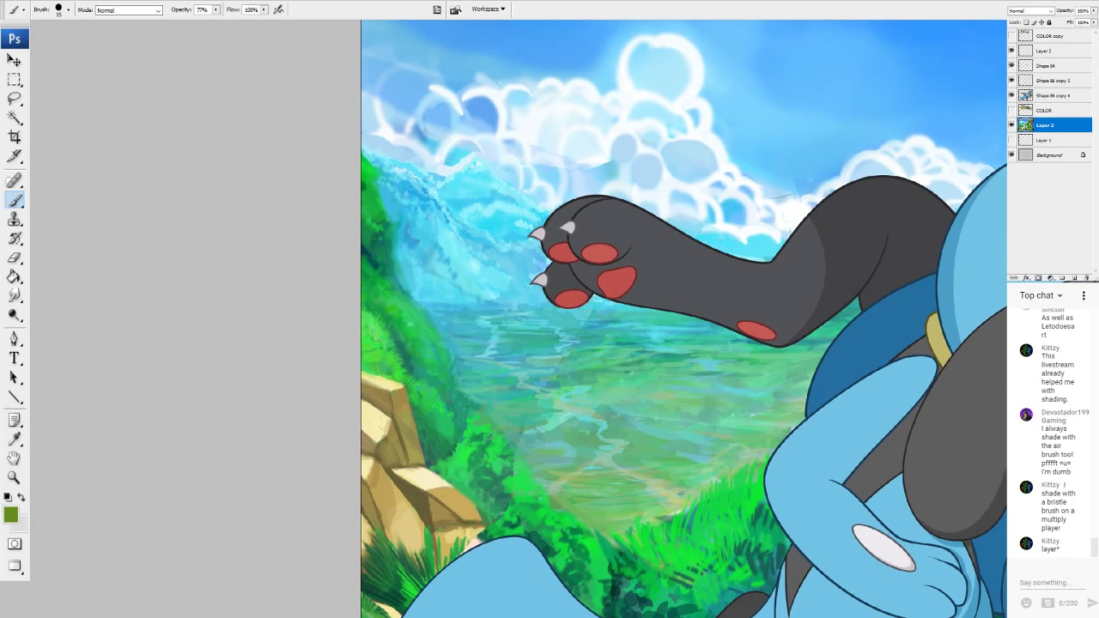
alt+click(614, 371)
alt+click(549, 340)
alt+click(568, 355)
mouse_move(426, 358)
mouse_down()
mouse_move(453, 361)
mouse_move(426, 369)
mouse_move(457, 376)
mouse_move(446, 388)
mouse_move(466, 391)
mouse_move(457, 399)
mouse_up()
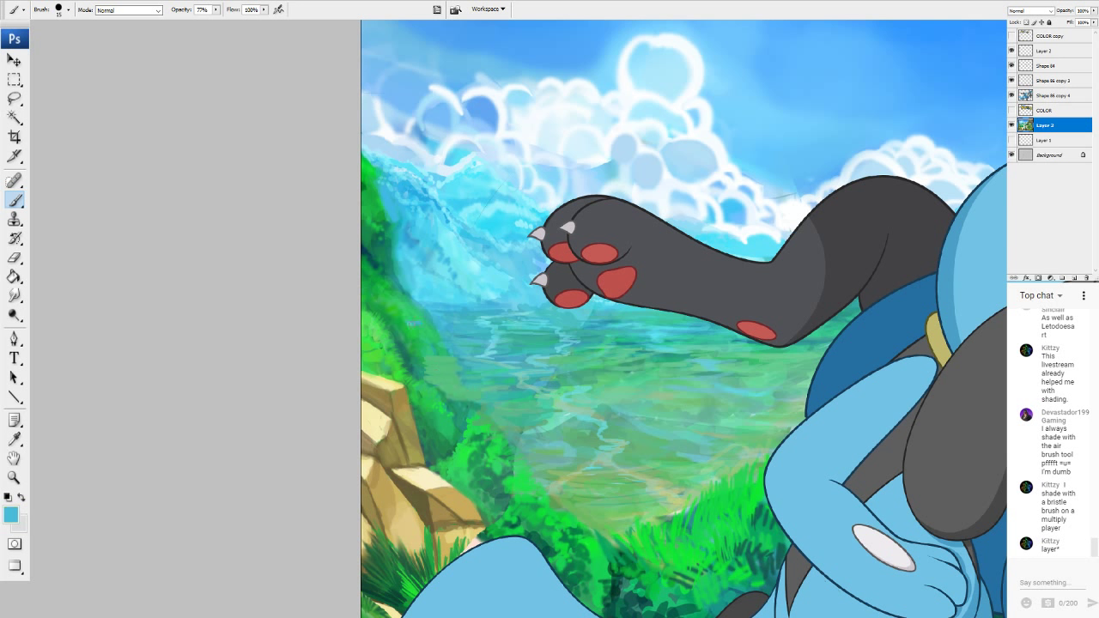
mouse_move(433, 326)
mouse_down()
mouse_move(400, 353)
mouse_move(426, 358)
mouse_up()
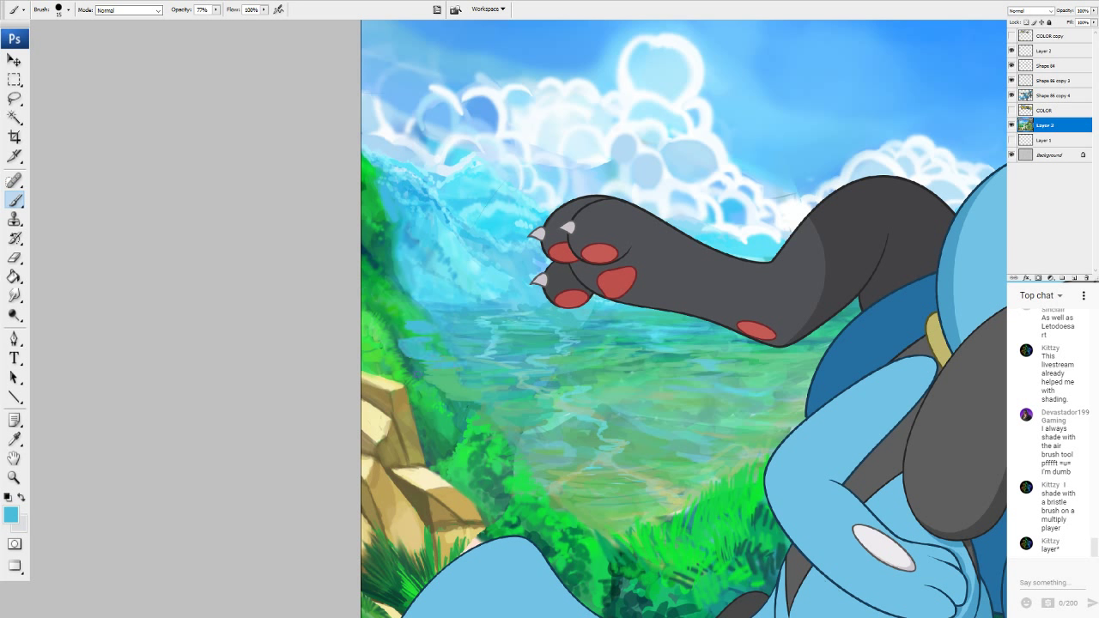
drag(420, 371, 408, 364)
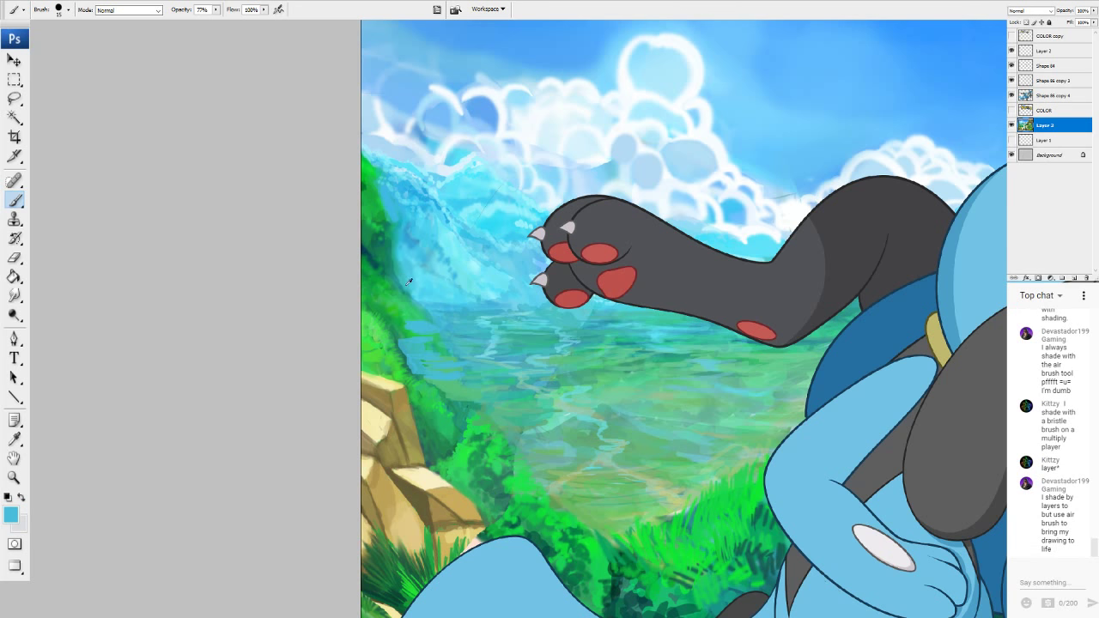
Sample light cyan from the mountain and paint along its left edge and the waterline below it.
alt+click(478, 254)
mouse_move(394, 260)
mouse_down()
mouse_move(387, 213)
mouse_move(388, 296)
mouse_move(414, 300)
mouse_move(393, 277)
mouse_move(401, 251)
mouse_up()
drag(405, 303, 443, 302)
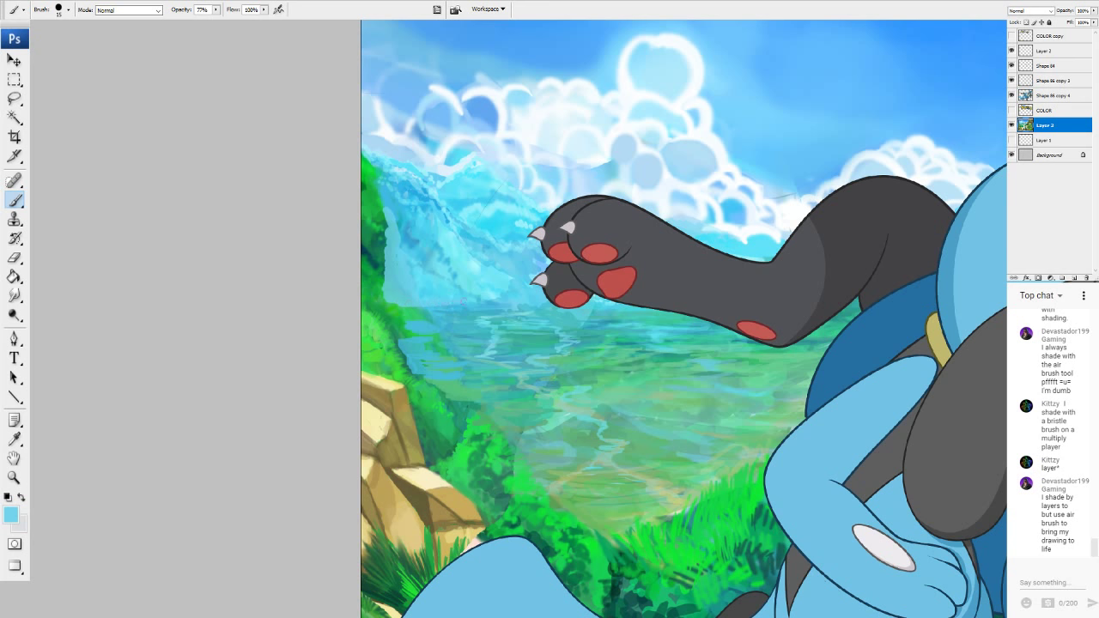
Sample teal from the lake and blend it over the blue strokes at the water's left shore.
scroll(518, 318, down, 12)
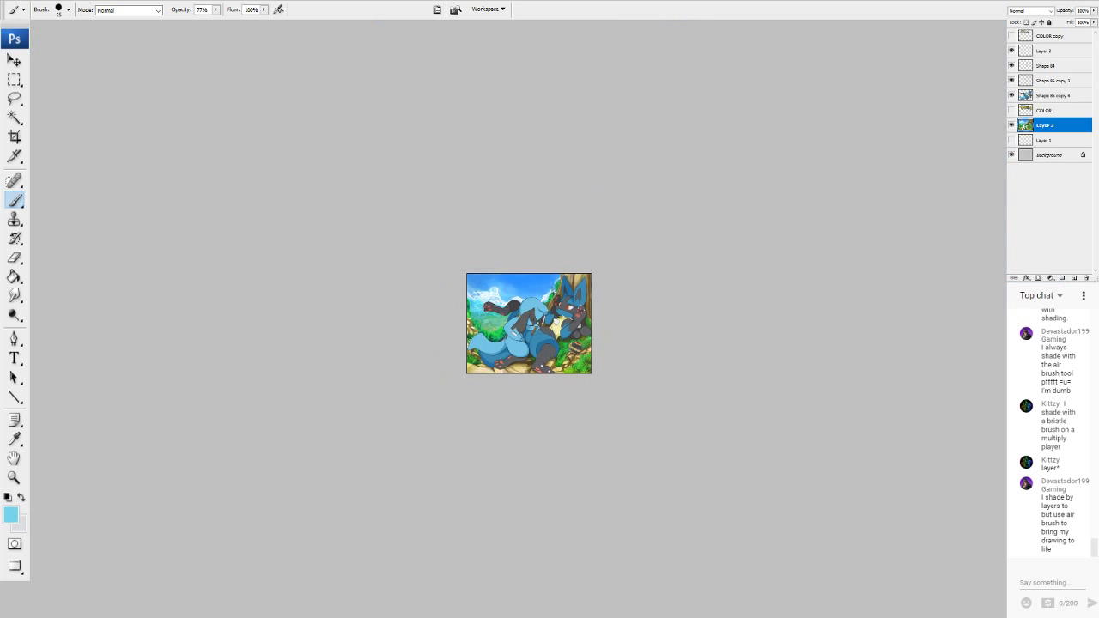
scroll(518, 319, up, 4)
key(ctrl+plus)
key(ctrl+plus)
key(ctrl+plus)
key(ctrl+plus)
key(ctrl+plus)
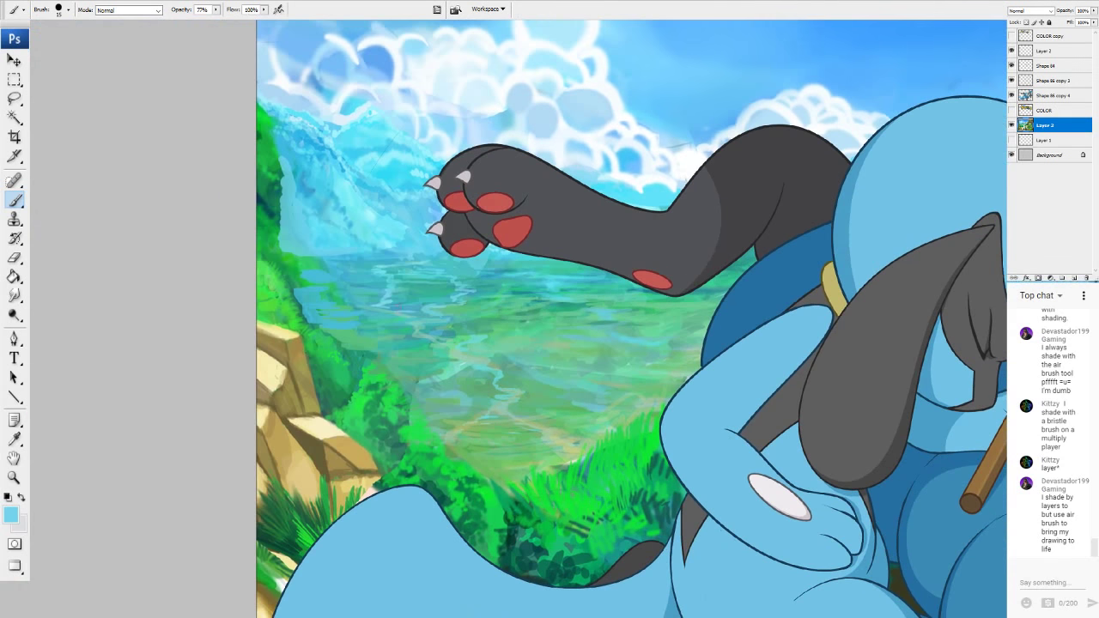
alt+click(406, 330)
drag(311, 288, 372, 306)
drag(320, 308, 335, 312)
drag(304, 276, 314, 301)
drag(305, 298, 321, 307)
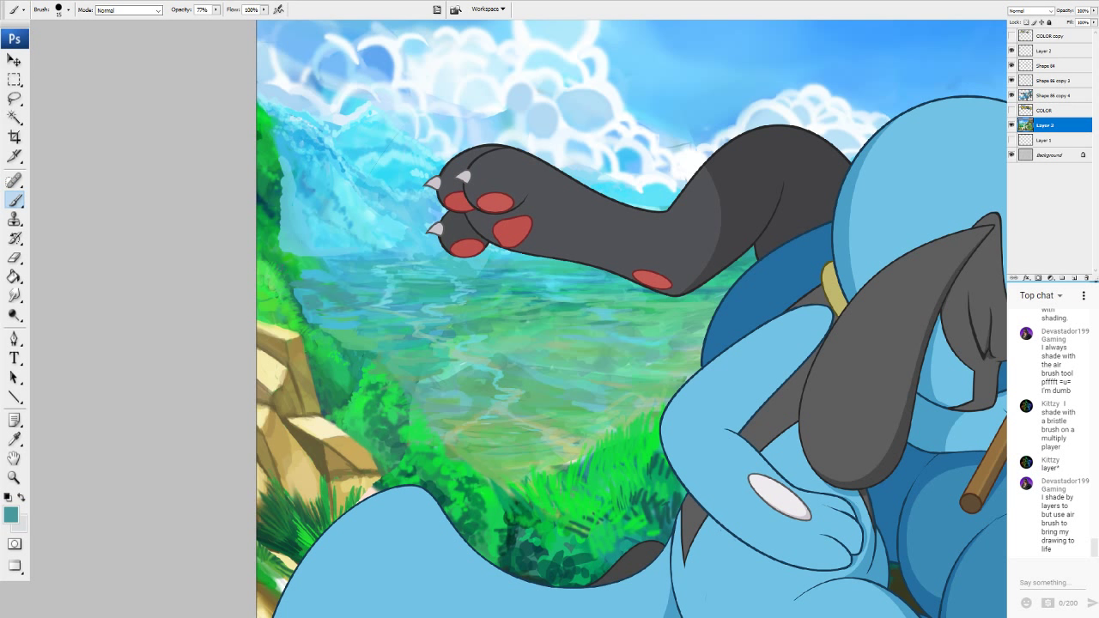
Touch up the lake's left shore and paint sampled light cyan along the waterline where the mountain meets the foliage.
mouse_move(299, 266)
mouse_down()
mouse_move(330, 255)
mouse_move(296, 280)
mouse_up()
alt+click(307, 250)
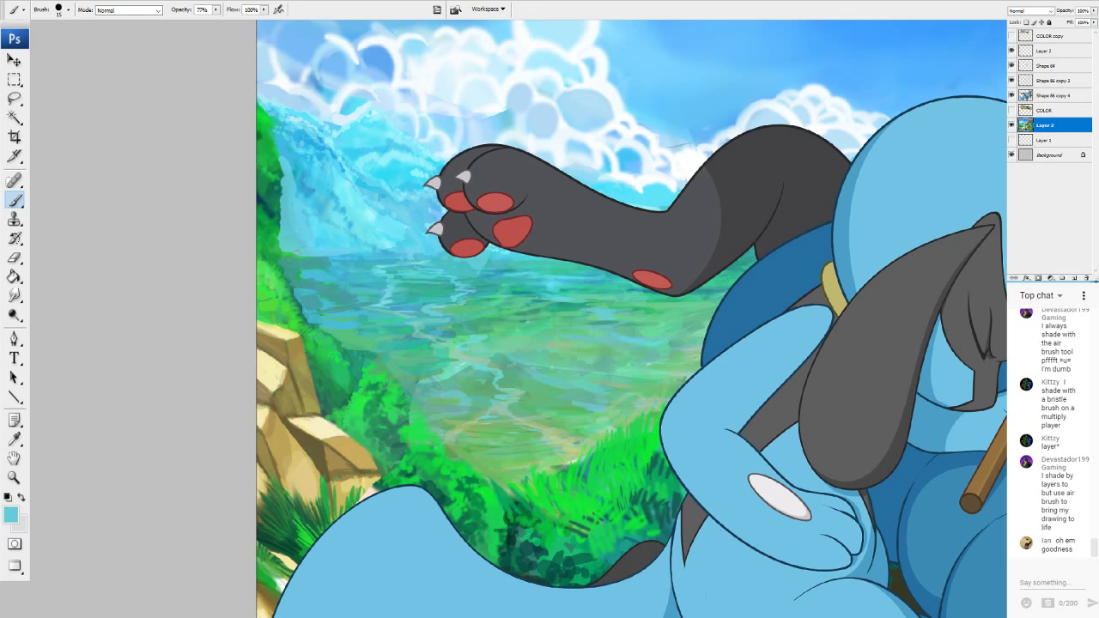
alt+click(380, 230)
mouse_move(278, 257)
mouse_down()
mouse_move(305, 254)
mouse_move(292, 255)
mouse_up()
mouse_move(280, 252)
mouse_down()
mouse_move(293, 257)
mouse_move(280, 245)
mouse_up()
Sample blue near the waterline and paint it over the water's edge beside the left foliage.
alt+click(338, 235)
alt+click(387, 253)
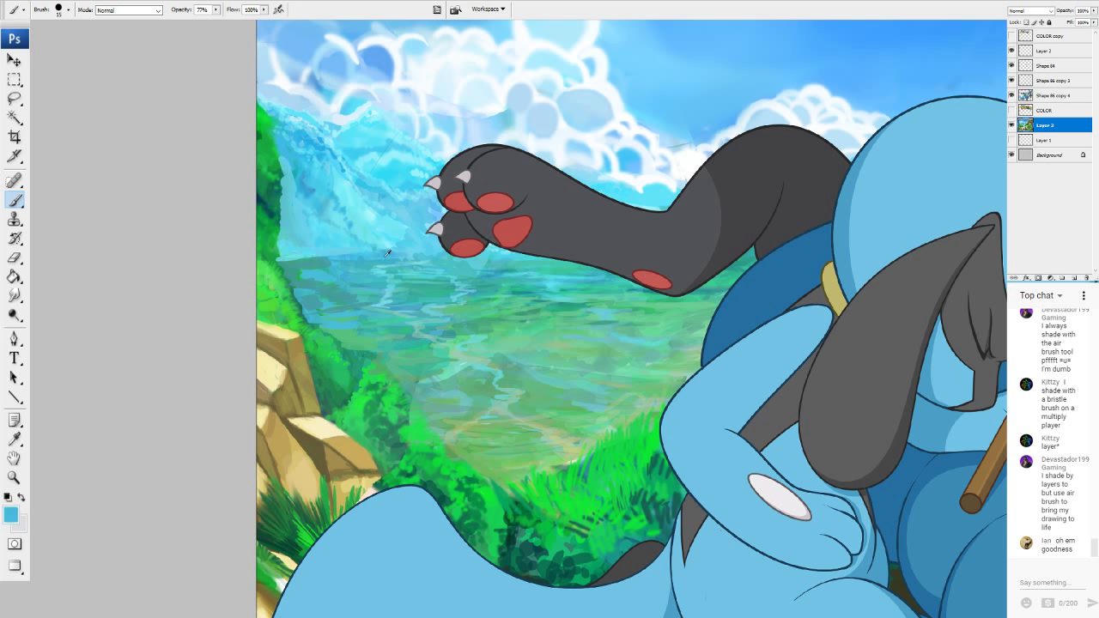
mouse_move(281, 262)
mouse_down()
mouse_move(321, 260)
mouse_move(282, 258)
mouse_move(304, 278)
mouse_up()
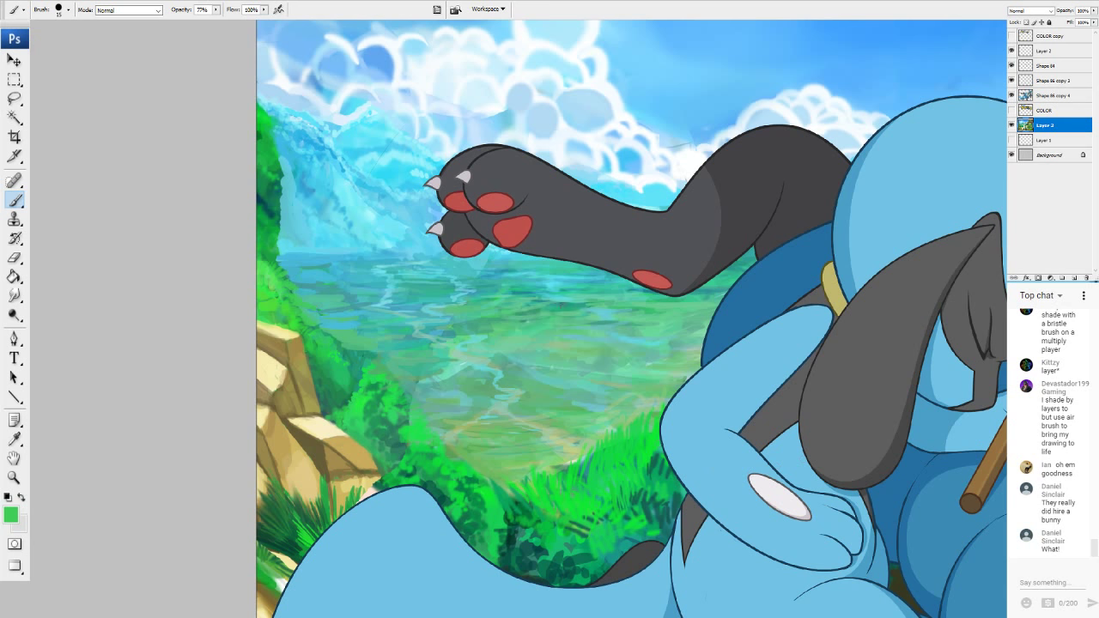
Sample green and teal from the lake and paint horizontal ripples across the water below the raised foot.
alt+click(560, 301)
scroll(557, 311, down, 10)
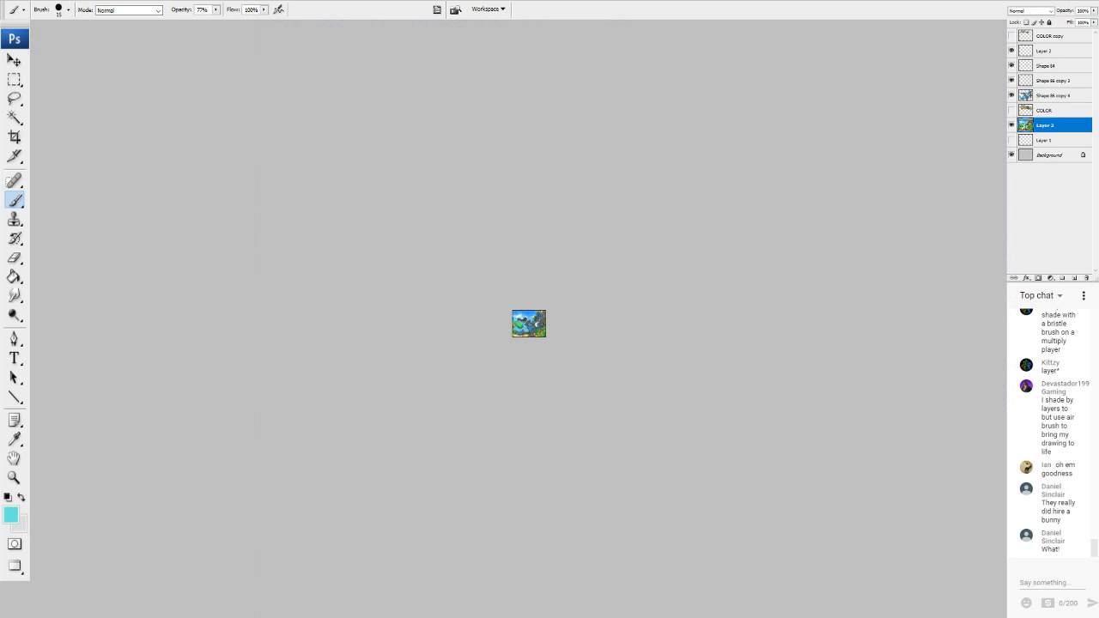
scroll(558, 311, up, 5)
scroll(527, 322, up, 5)
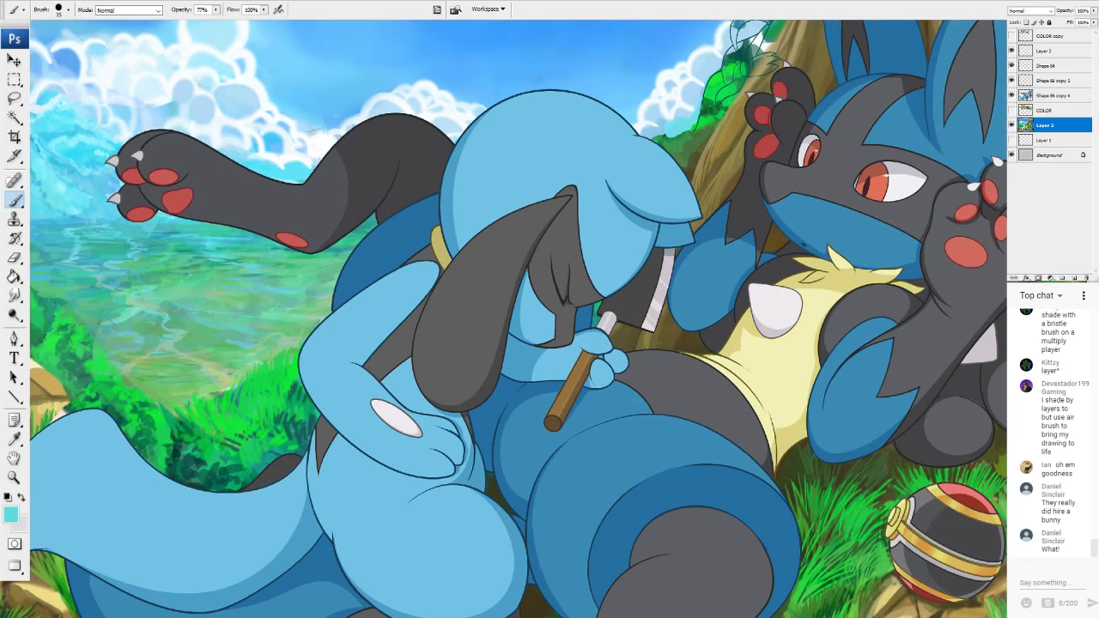
alt+click(176, 235)
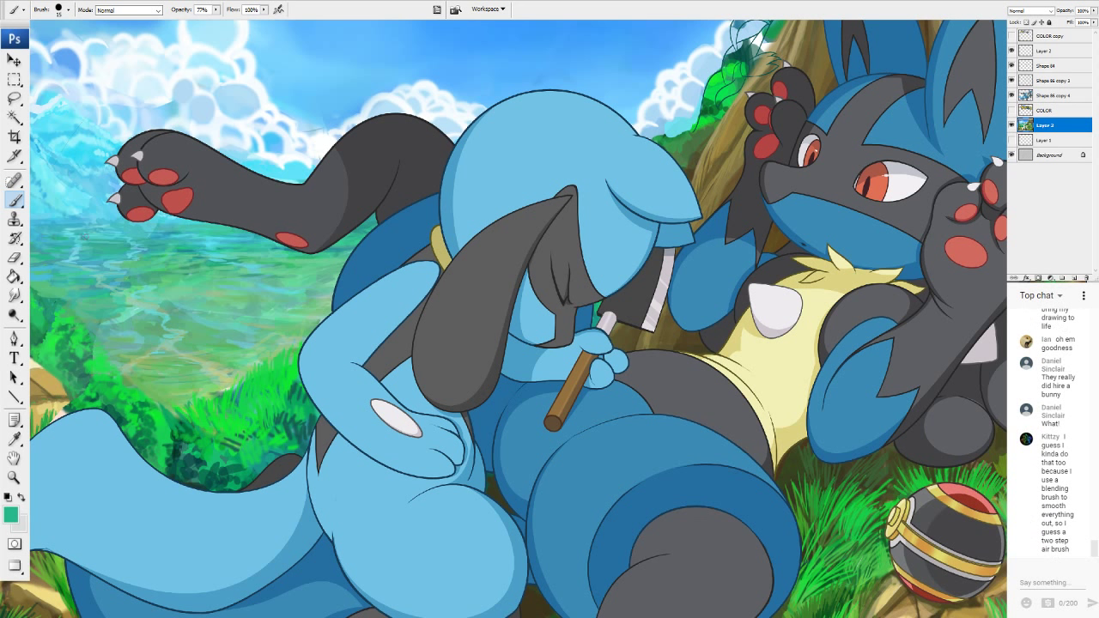
drag(94, 235, 178, 226)
alt+click(63, 221)
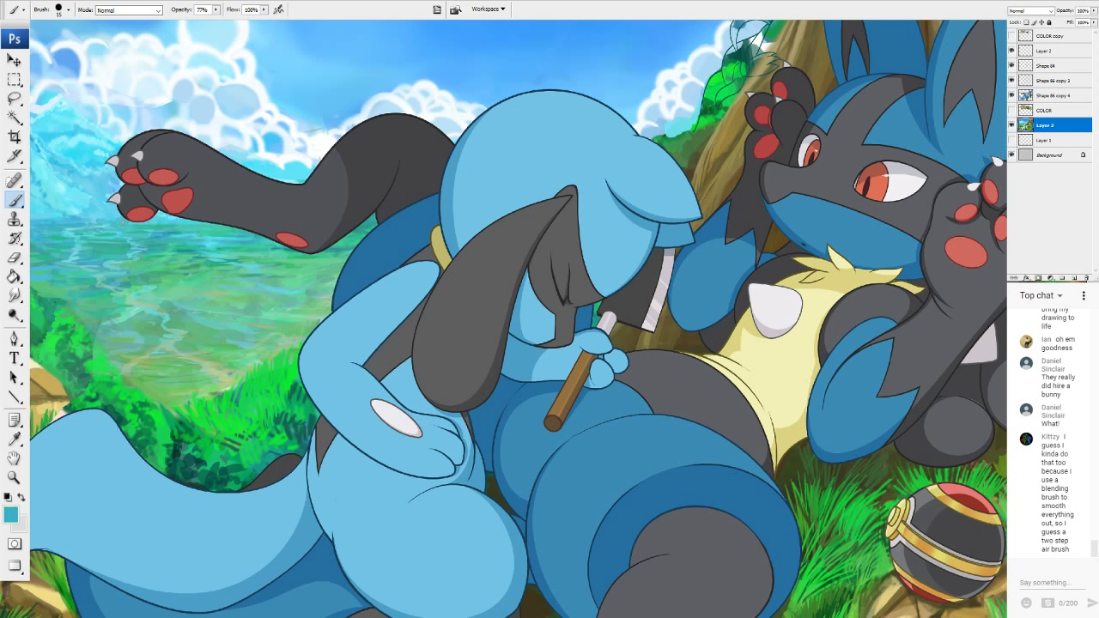
drag(143, 223, 213, 225)
Sample white from the clouds and light cyans from the mountain and touch up the mountain beside the raised foot's claws.
alt+click(277, 159)
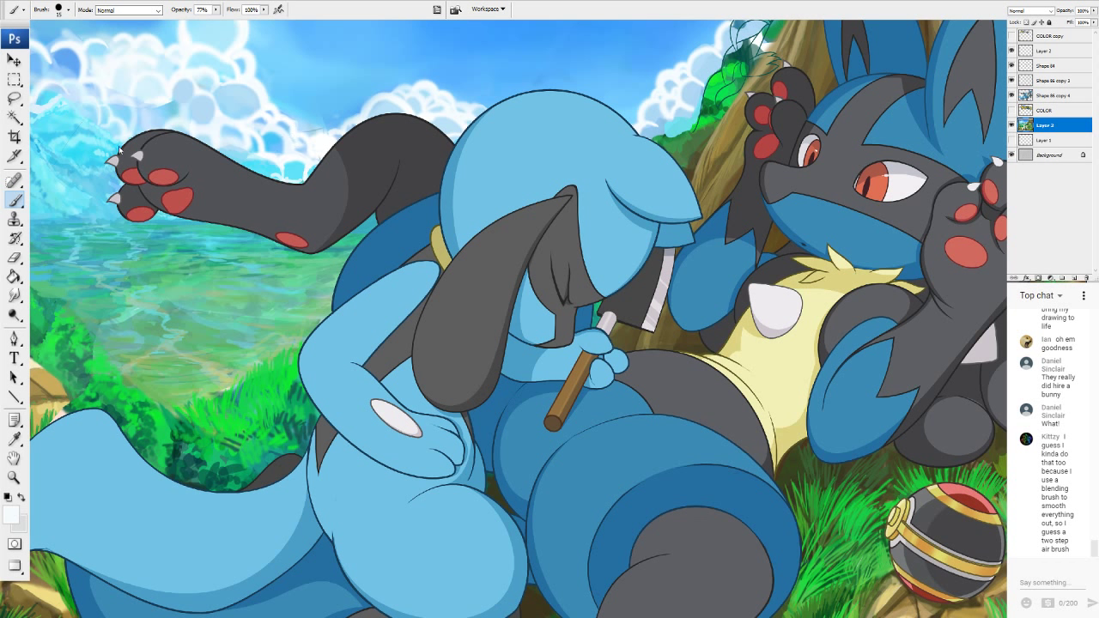
alt+click(96, 141)
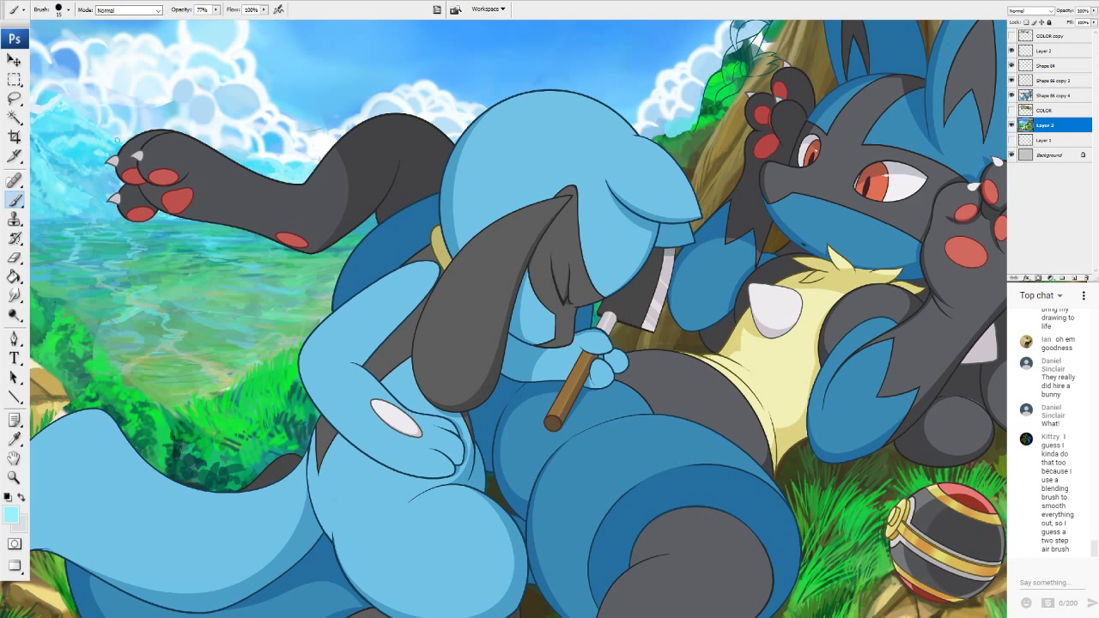
alt+click(117, 125)
alt+click(93, 153)
alt+click(96, 128)
drag(108, 137, 114, 139)
alt+click(144, 173)
Compare the illustration with the character colour layer and the upper Layer 2 hidden and shown.
click(1011, 109)
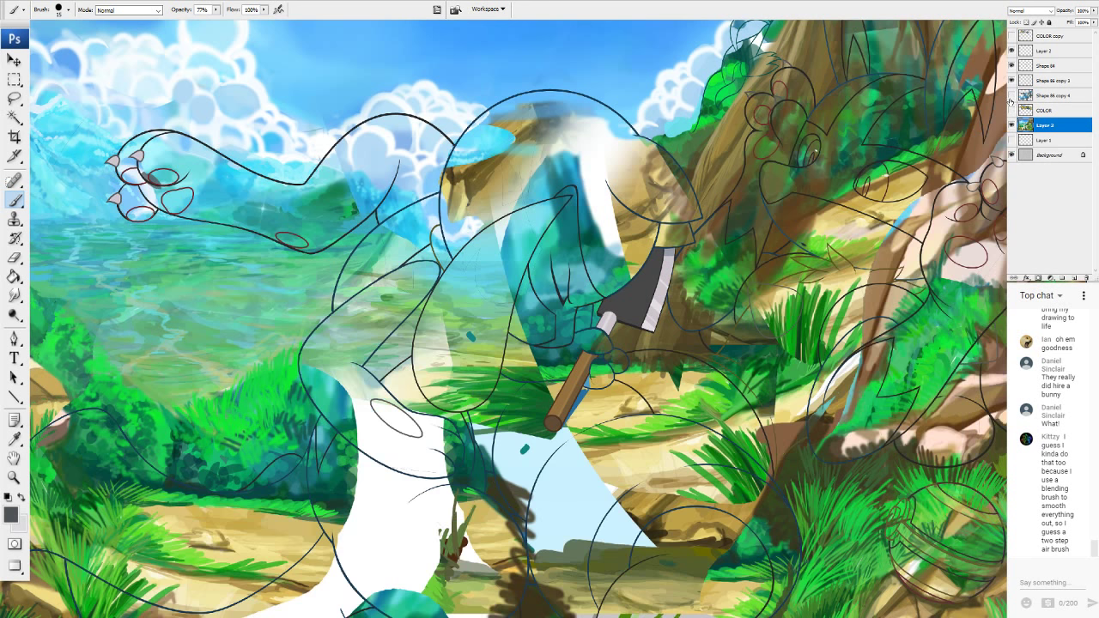
click(1011, 108)
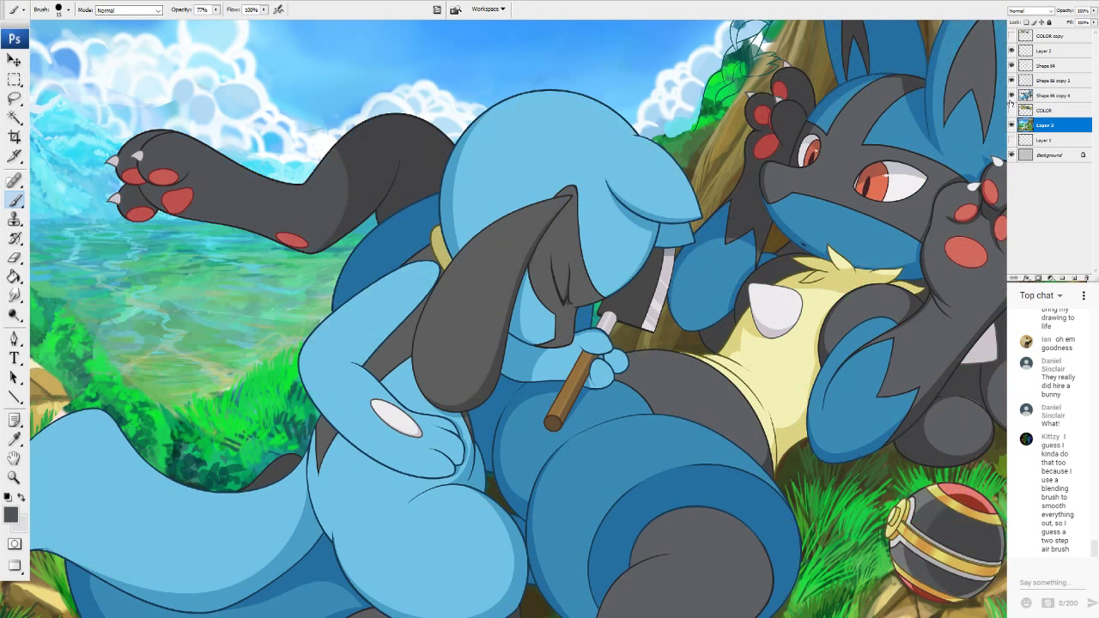
click(1011, 51)
click(1011, 51)
click(1011, 53)
click(1011, 53)
Inspect the raised leg up close with the character colour layer hidden and shown.
scroll(519, 319, up, 5)
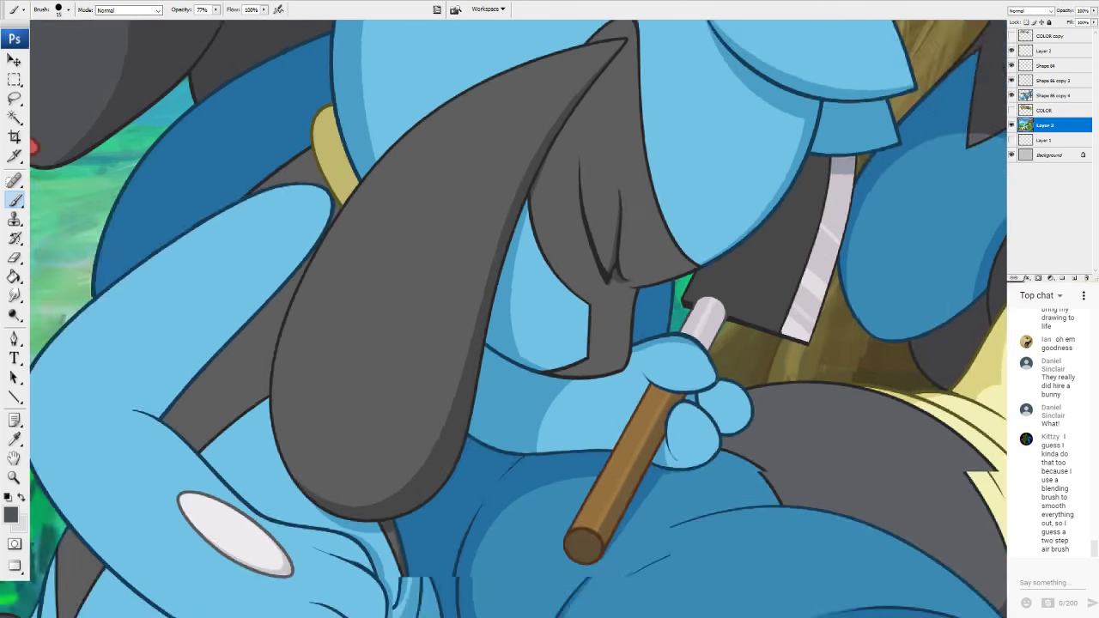
drag(386, 214, 733, 525)
drag(386, 309, 728, 309)
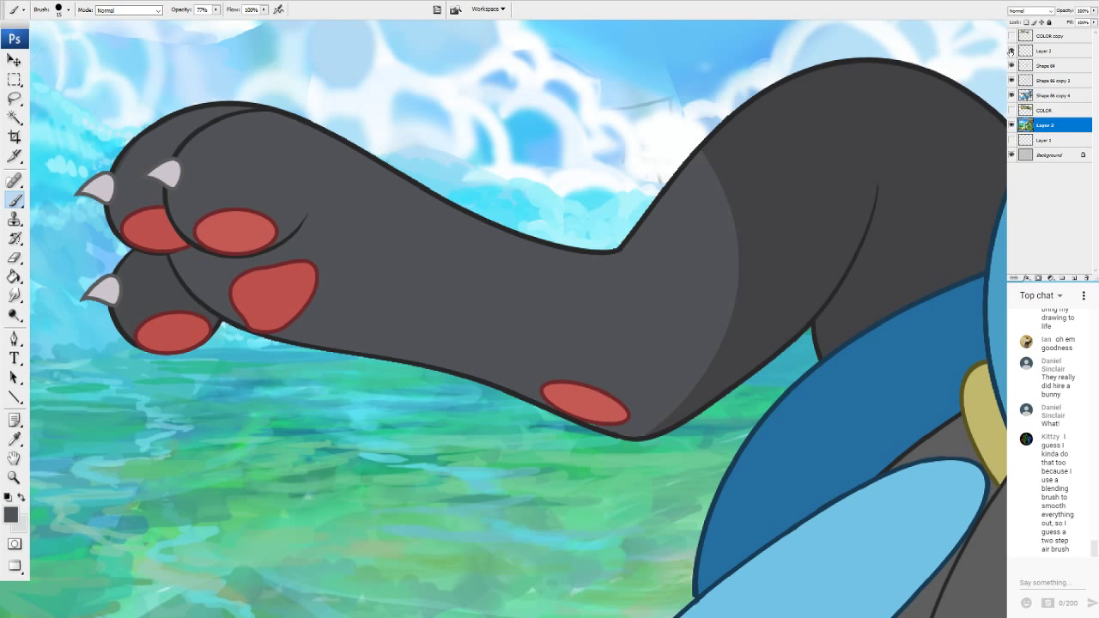
click(1011, 94)
click(1011, 95)
click(1011, 95)
click(1011, 95)
Make the character colour layer Shape 86 copy 4 active and hide the line art layers above it.
click(1042, 96)
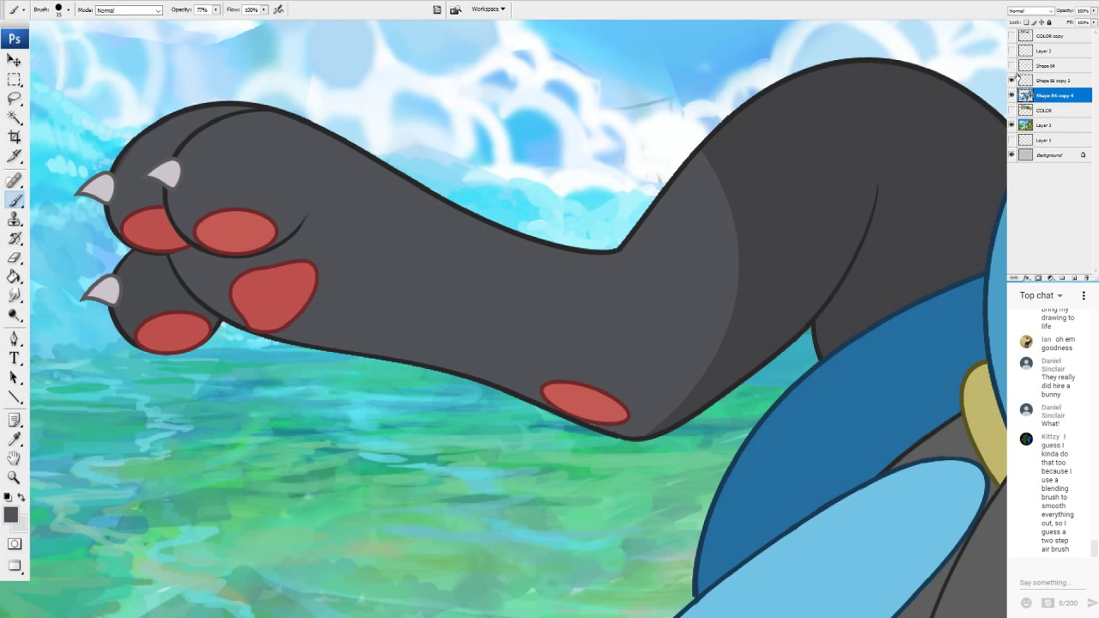
click(1010, 80)
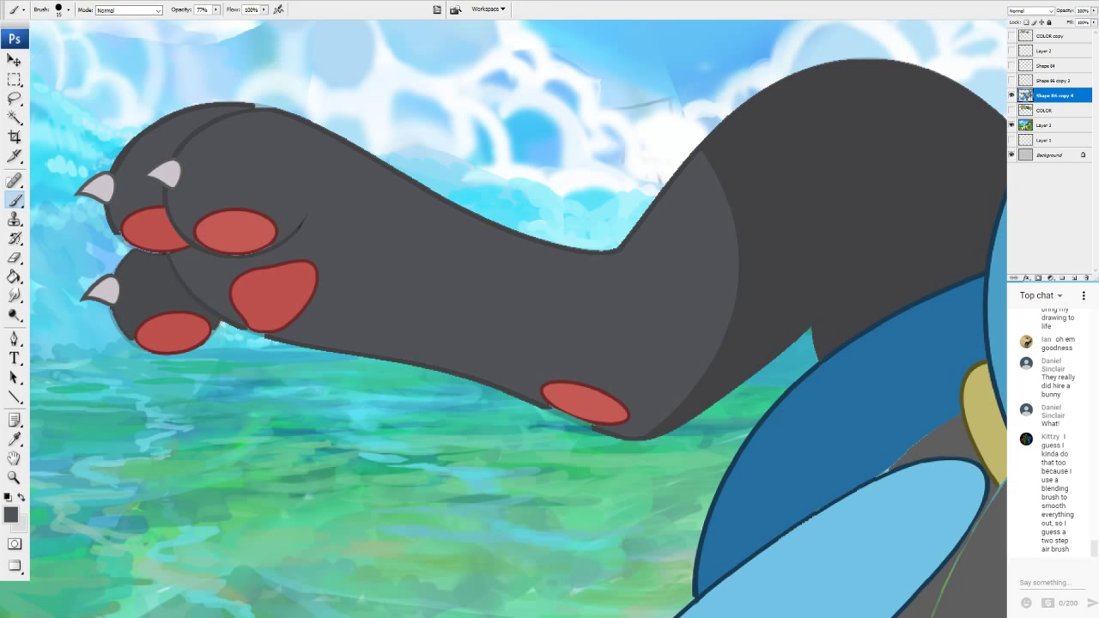
drag(669, 283, 452, 332)
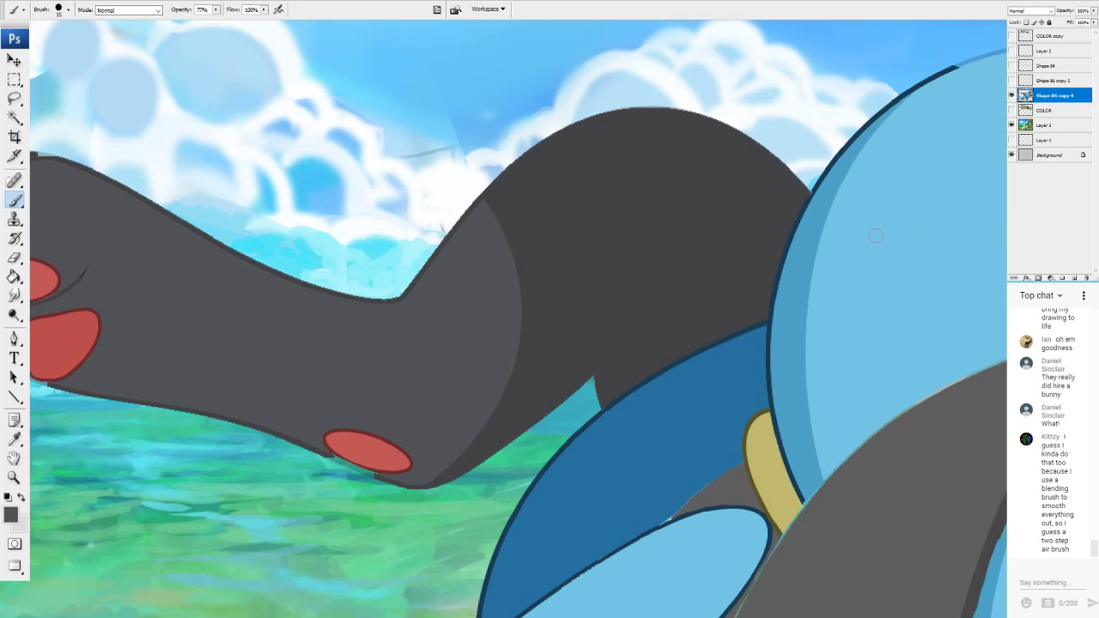
Select the dark outline along the raised leg on the colour layer with the Magic Wand.
click(14, 120)
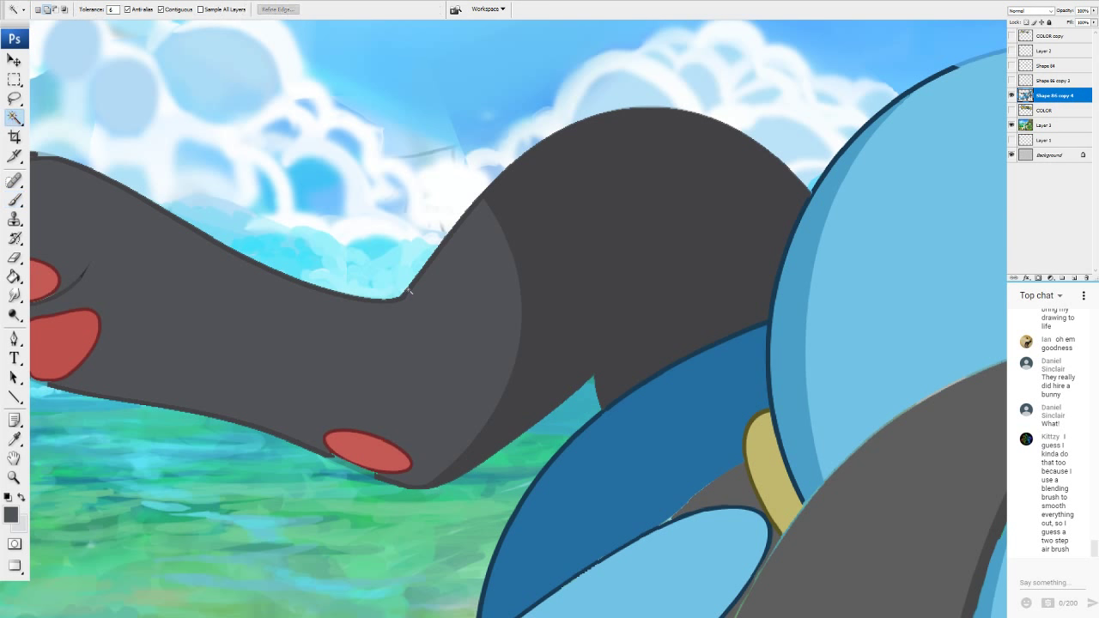
drag(669, 283, 237, 107)
drag(549, 480, 250, 76)
drag(163, 257, 999, 420)
drag(549, 412, 487, 170)
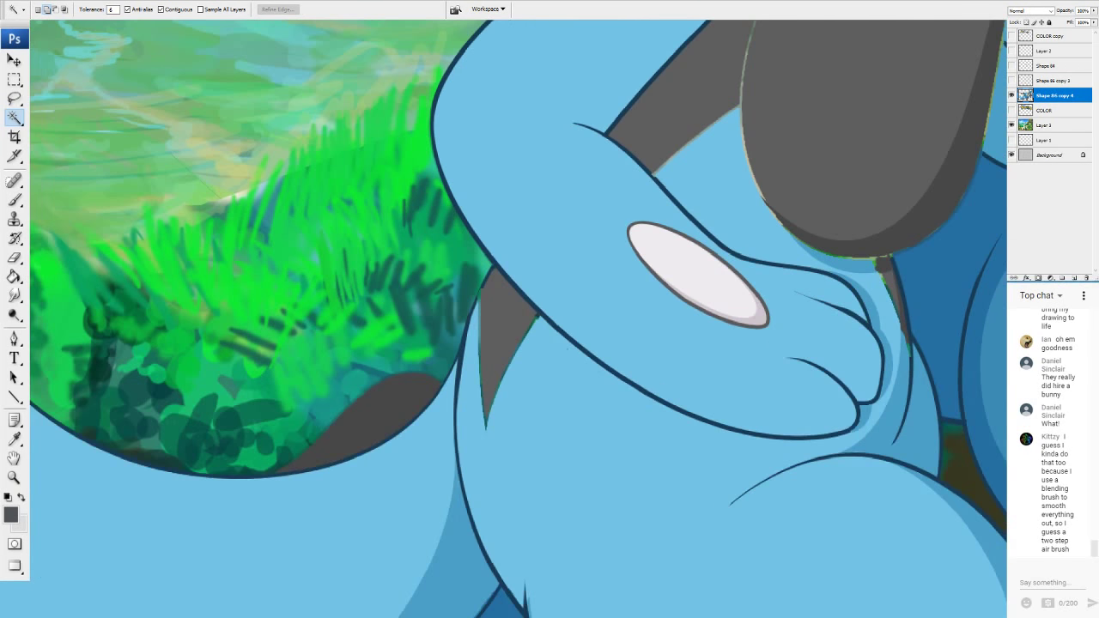
drag(446, 43, 482, 475)
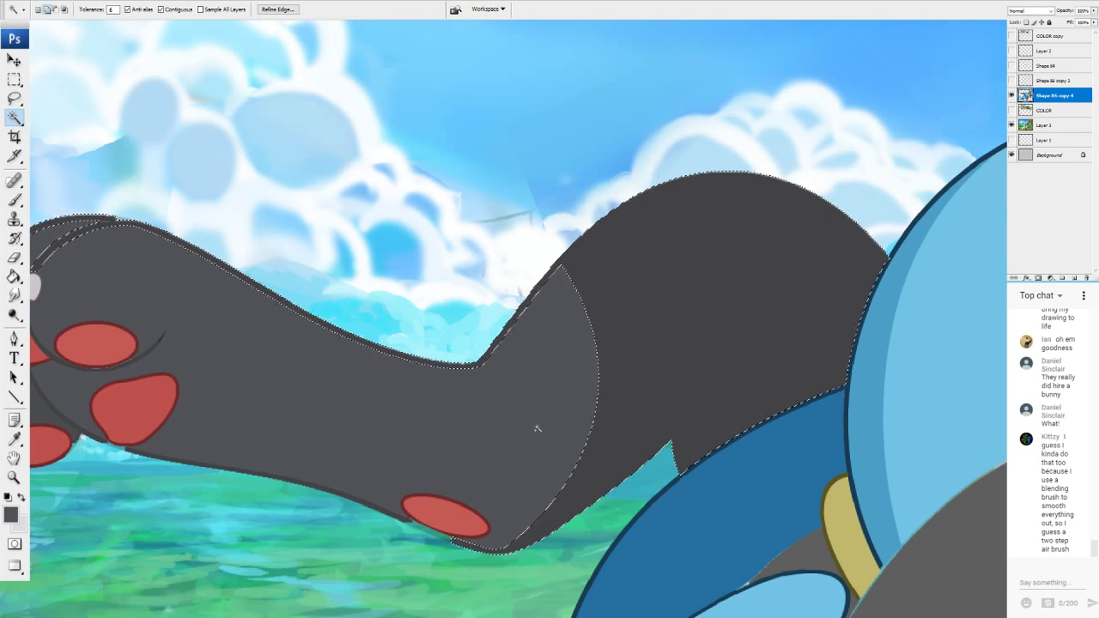
Try to erase the selected outline along the raised foot on the colour layer.
click(16, 259)
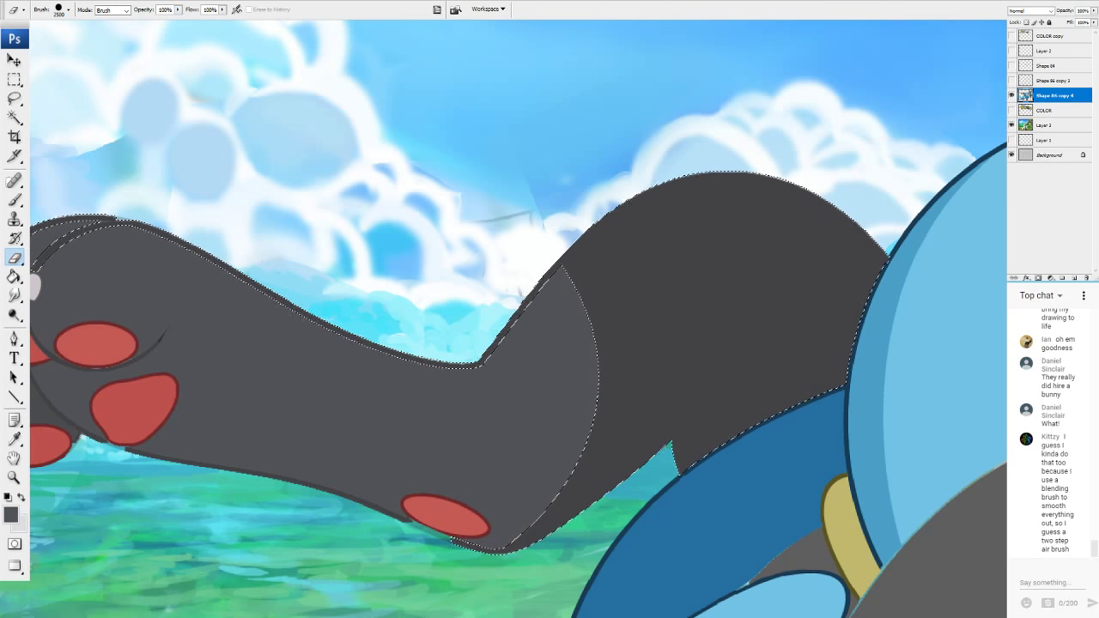
mouse_move(165, 268)
mouse_down()
mouse_move(162, 236)
mouse_move(38, 345)
mouse_up()
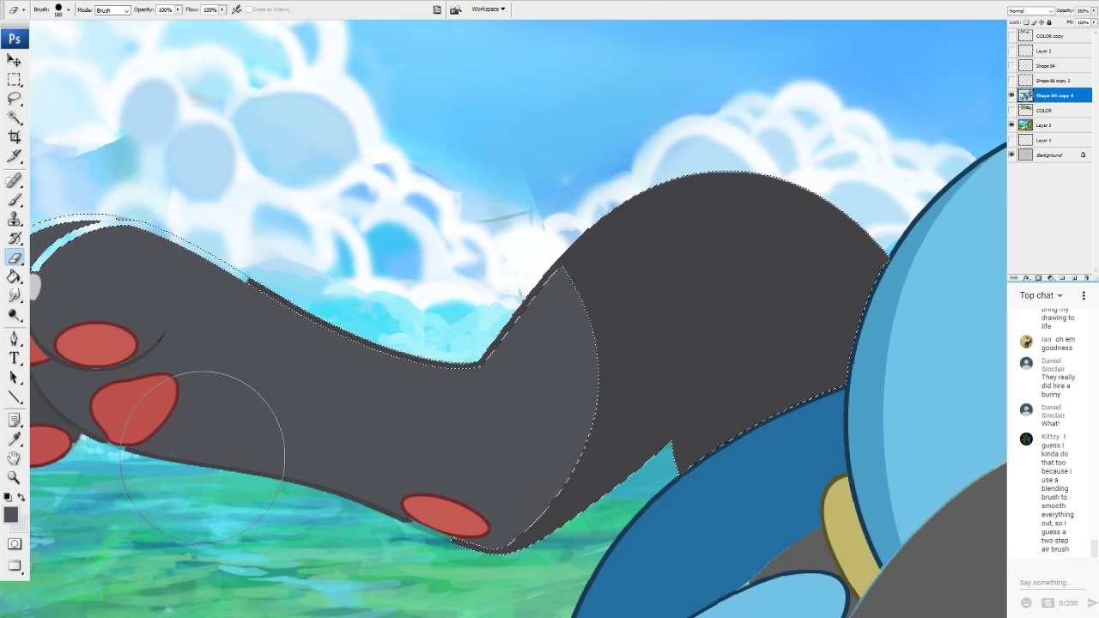
key(ctrl+z)
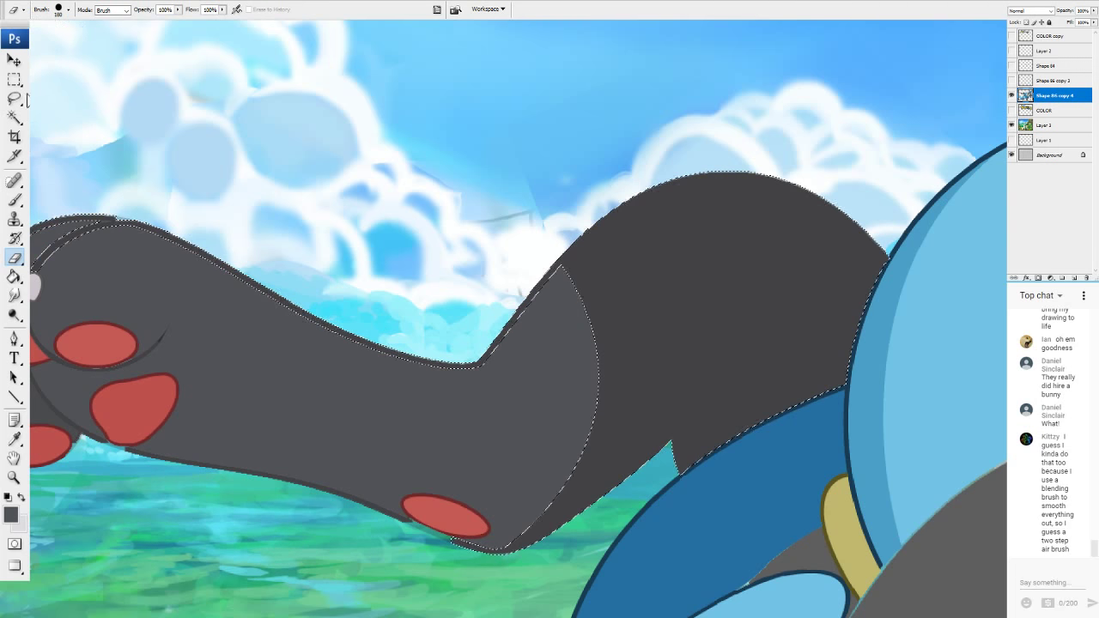
click(14, 136)
key(ctrl+d)
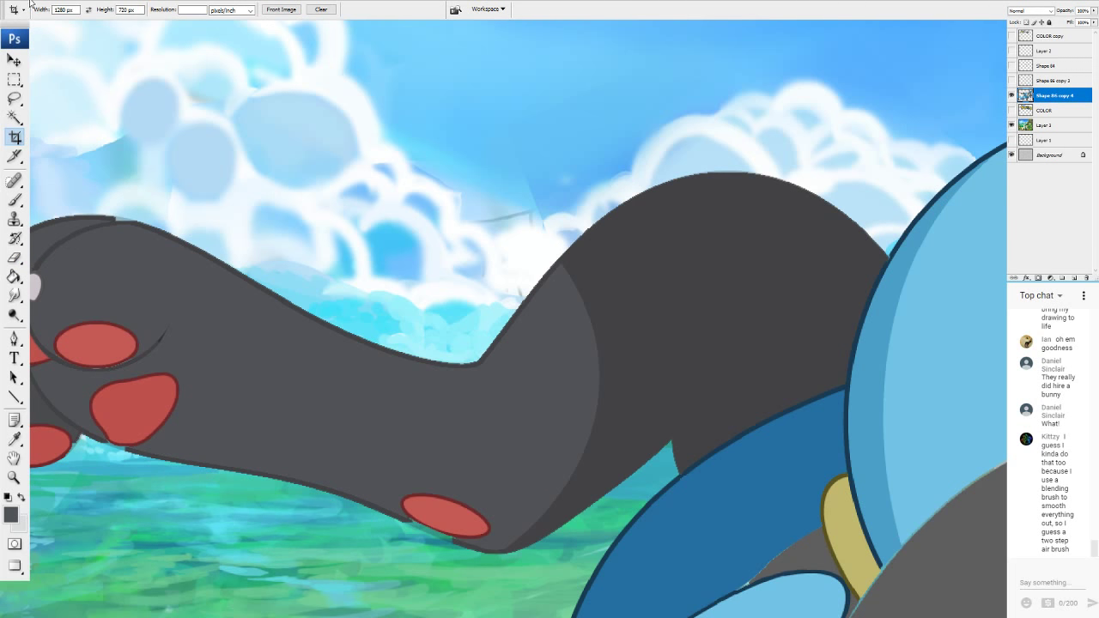
key(ctrl+z)
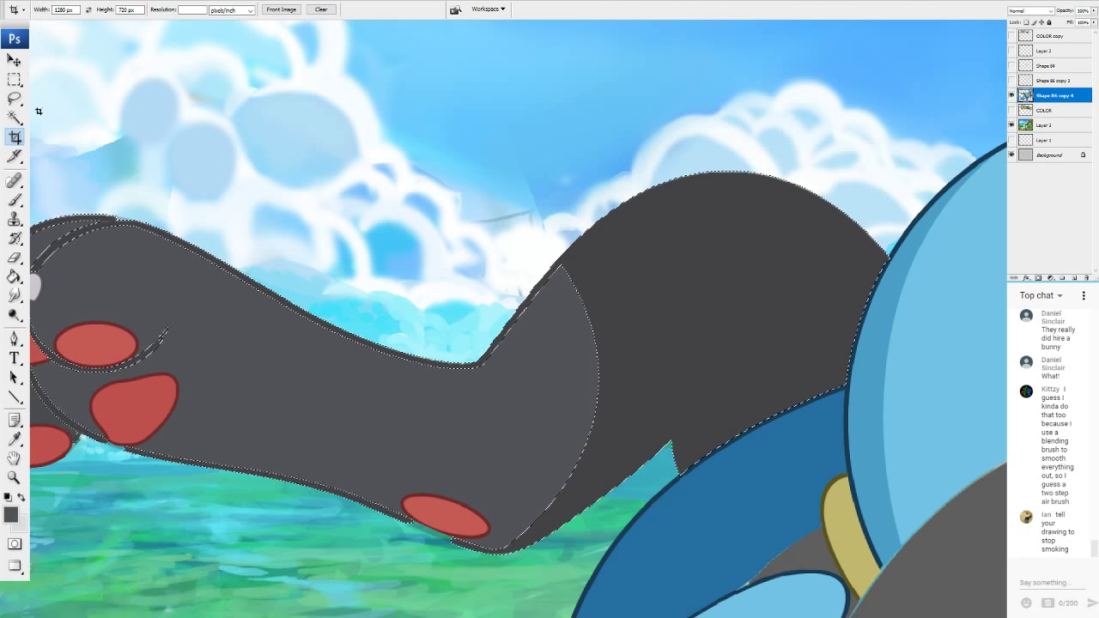
Erase the selected dark outline along the raised foot and leg from the colour layer, and clear the selection.
key(e)
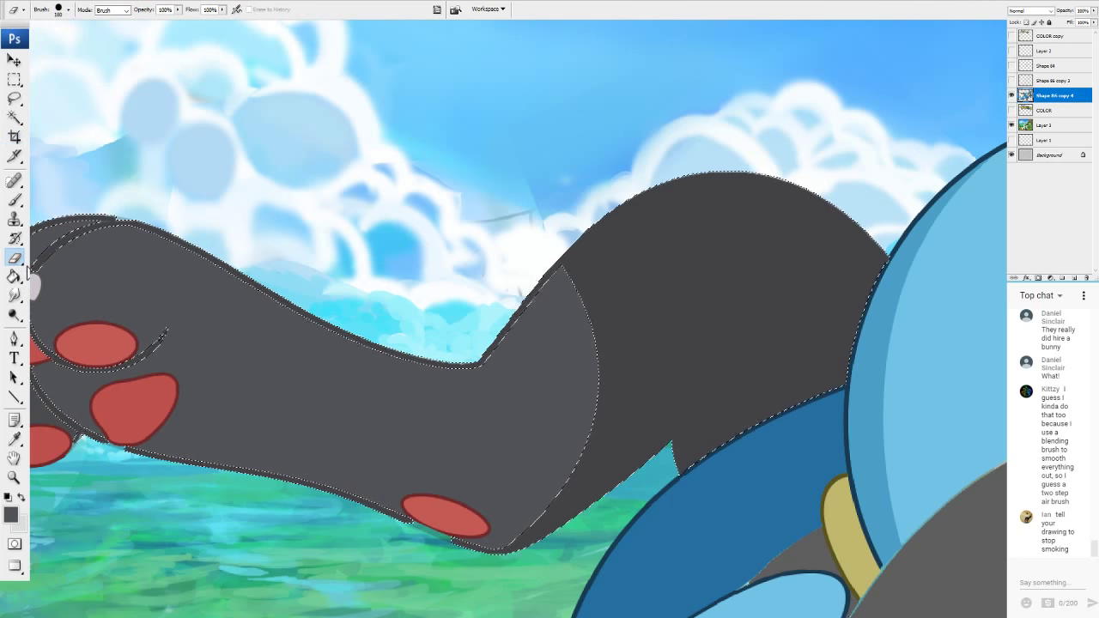
mouse_move(160, 233)
mouse_down()
mouse_move(5, 378)
mouse_move(165, 420)
mouse_move(238, 466)
mouse_move(329, 377)
mouse_move(304, 295)
mouse_move(240, 220)
mouse_move(261, 290)
mouse_move(368, 401)
mouse_move(372, 456)
mouse_move(400, 416)
mouse_move(453, 386)
mouse_move(475, 318)
mouse_up()
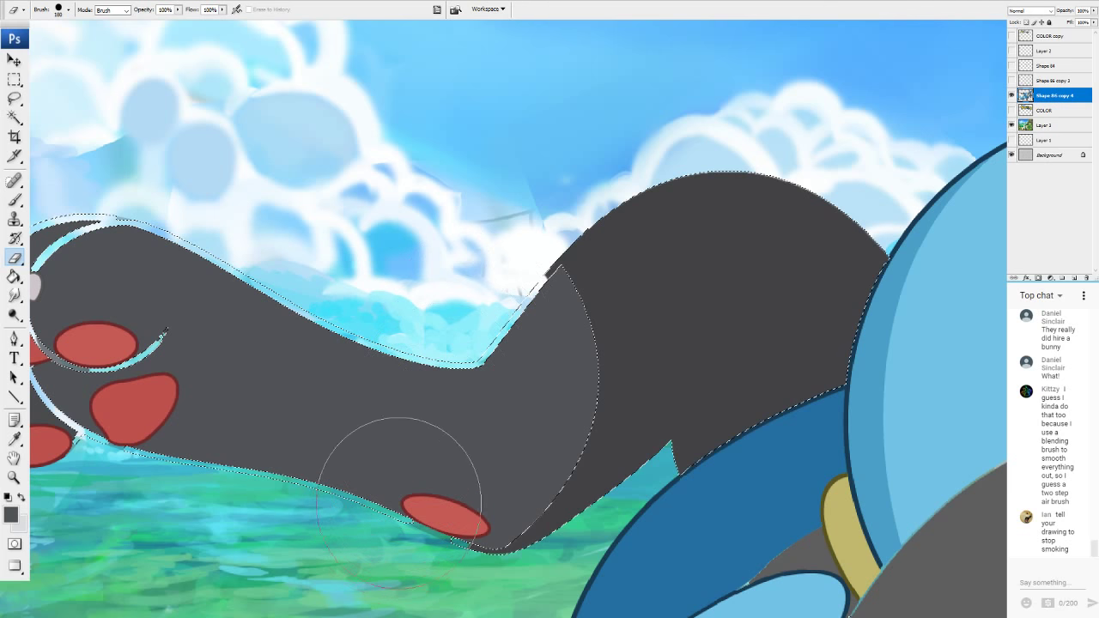
mouse_move(402, 507)
mouse_down()
mouse_move(417, 520)
mouse_move(408, 515)
mouse_up()
click(68, 9)
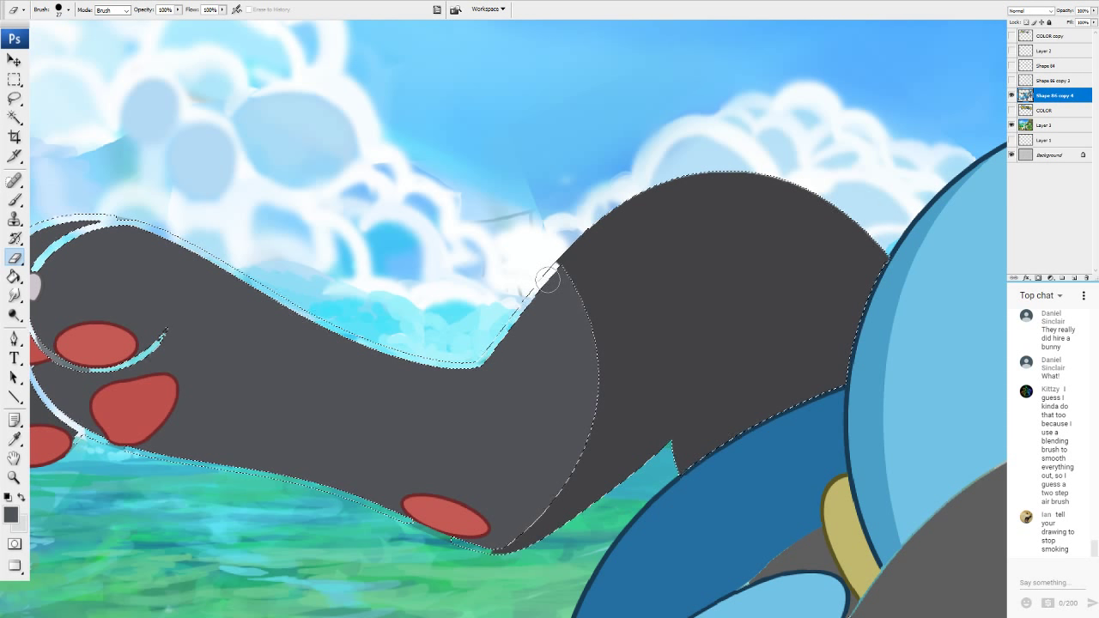
click(15, 136)
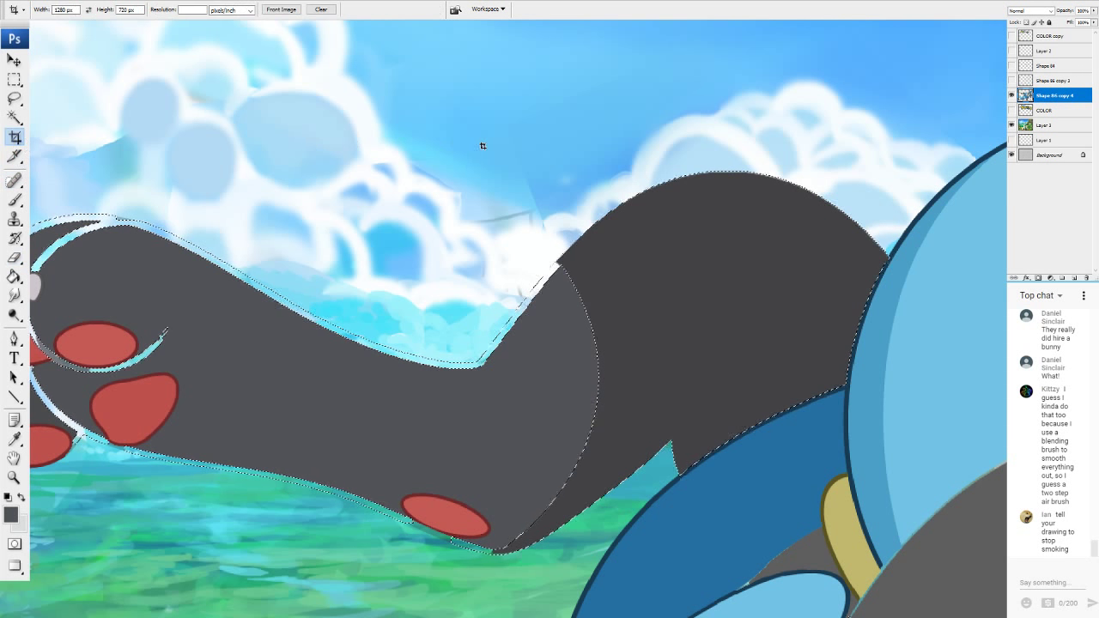
key(ctrl+d)
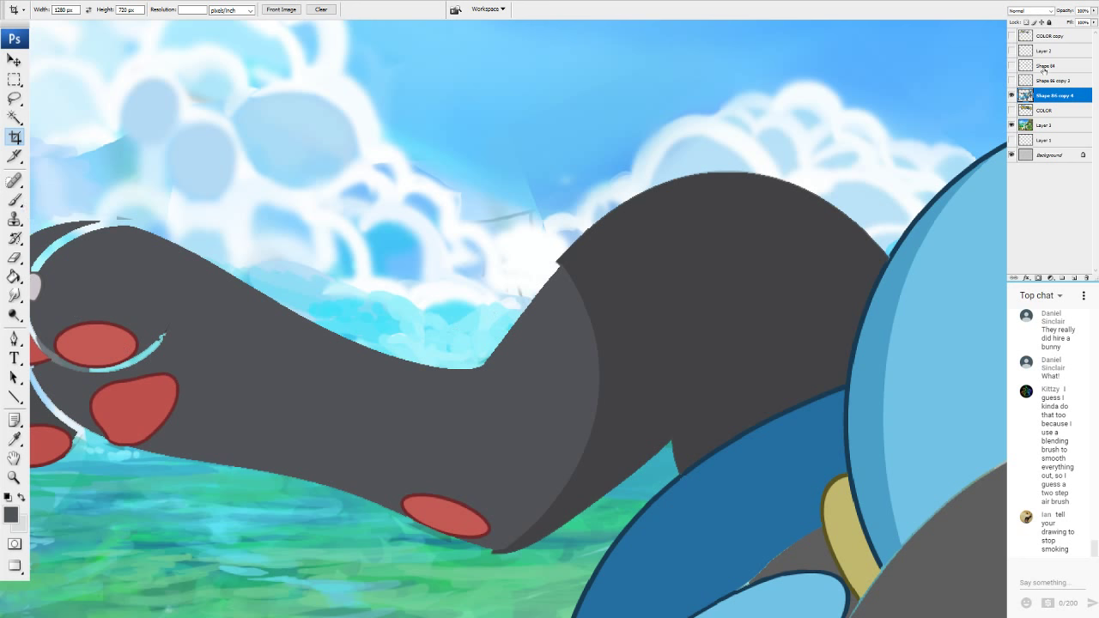
Show the line art layer directly above the colours and check the leg's edges against it.
click(1011, 81)
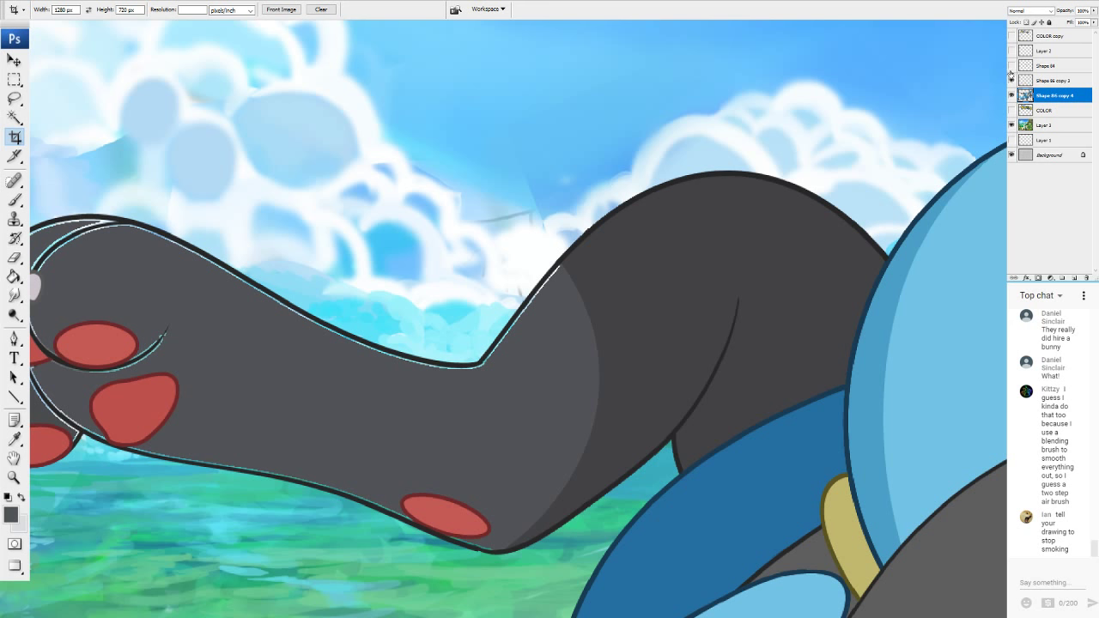
click(1011, 95)
click(1011, 95)
Select the raised leg's interior within the line art layer's outlines using the Magic Wand.
click(13, 117)
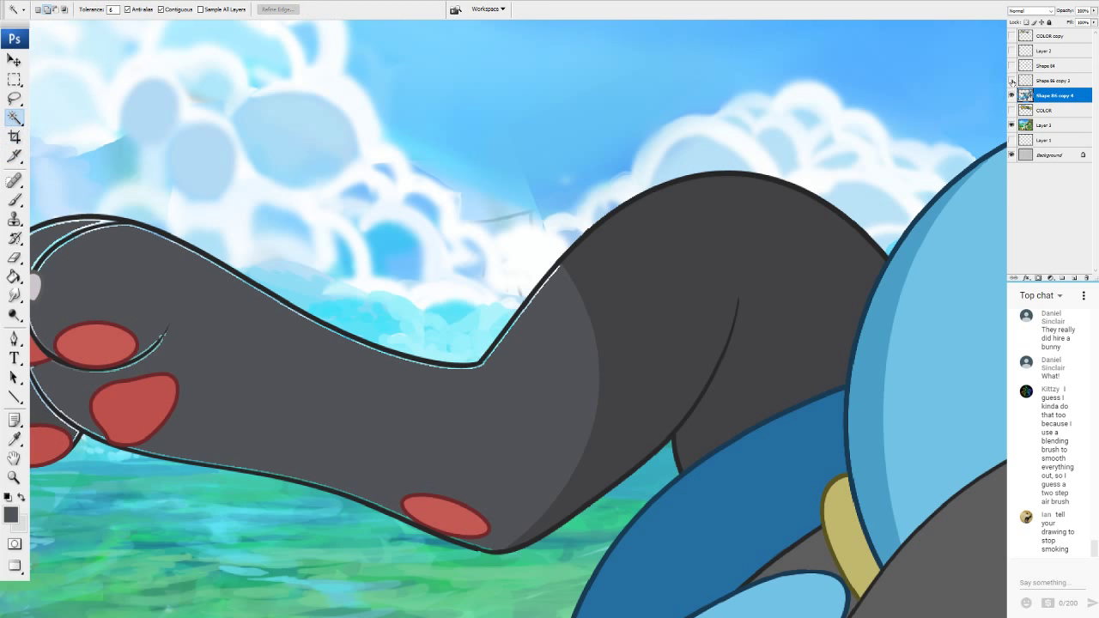
click(1028, 80)
click(471, 417)
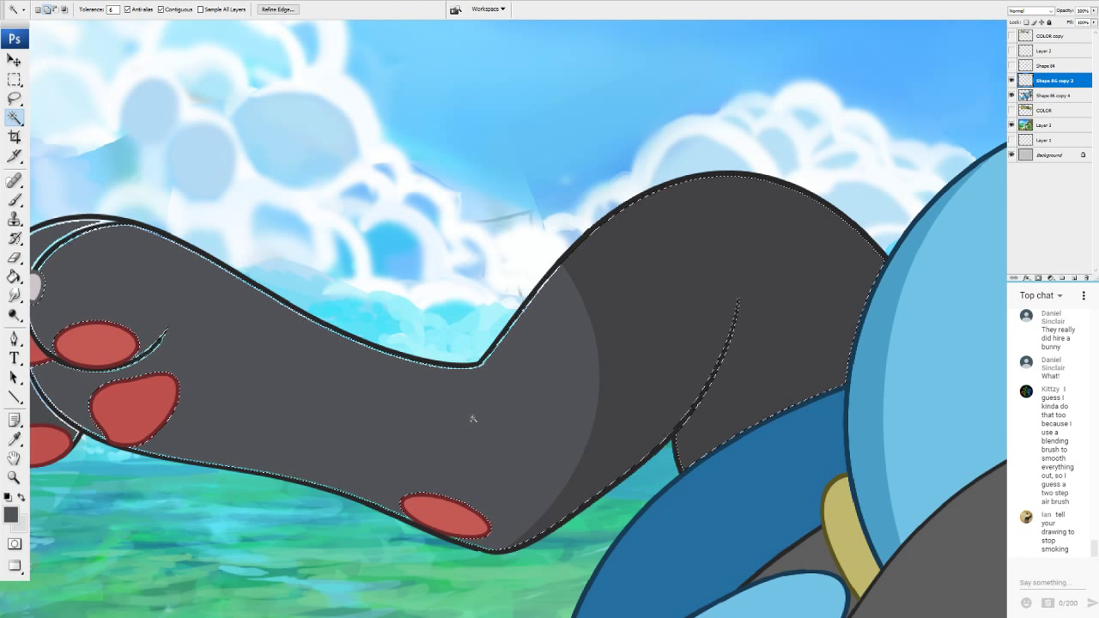
click(1043, 94)
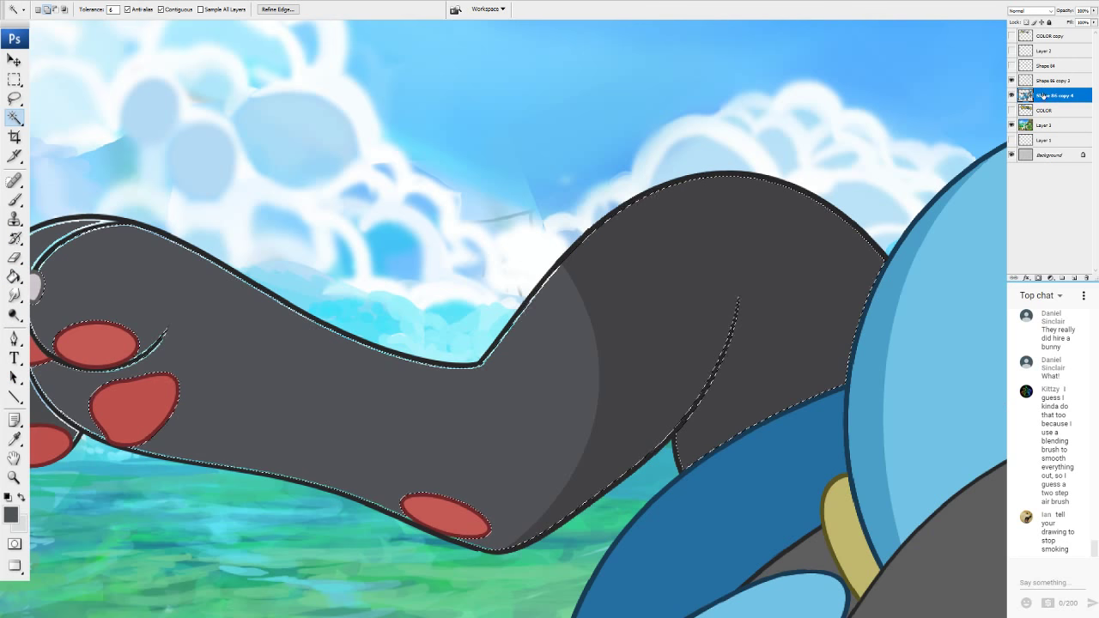
key(alt+bracketright)
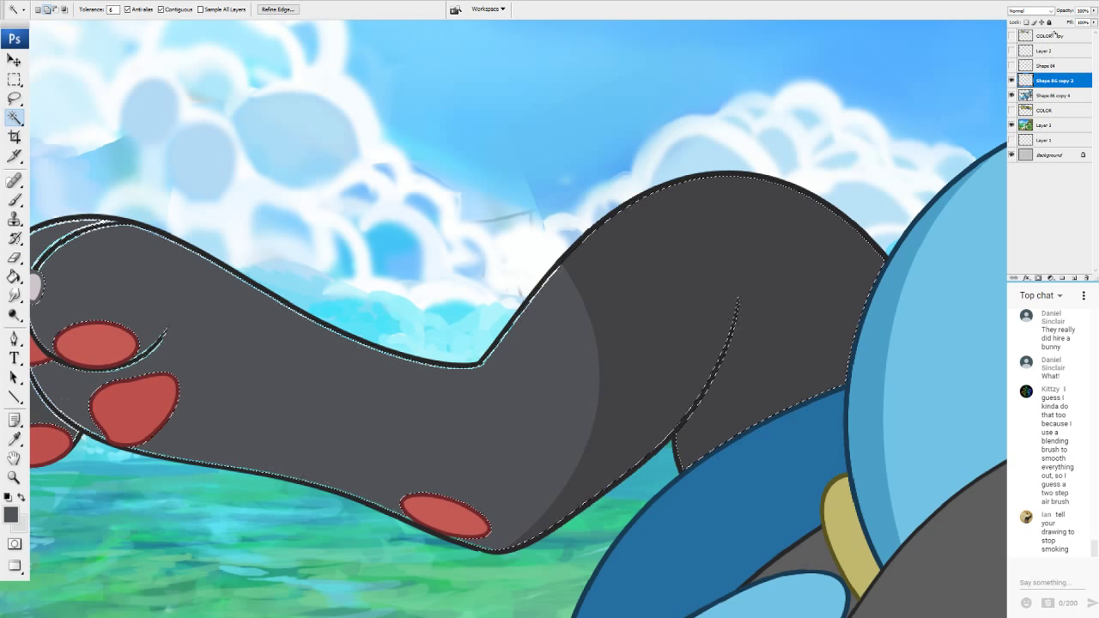
Examine both characters and the surrounding background with the raised leg's area selected.
key(ctrl+minus)
key(ctrl+minus)
key(ctrl+minus)
key(ctrl+minus)
key(ctrl+minus)
key(ctrl+plus)
key(ctrl+plus)
key(ctrl+plus)
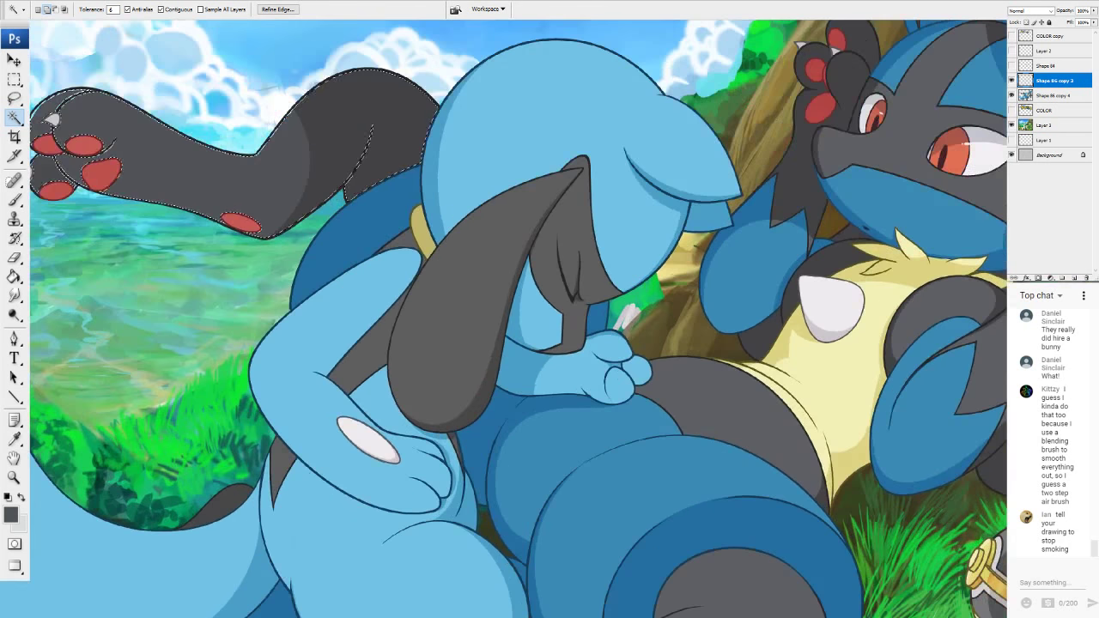
Set the brush to 152 px and 100% opacity on the characters' colour layer, and clear the leg selection.
drag(240, 215, 494, 395)
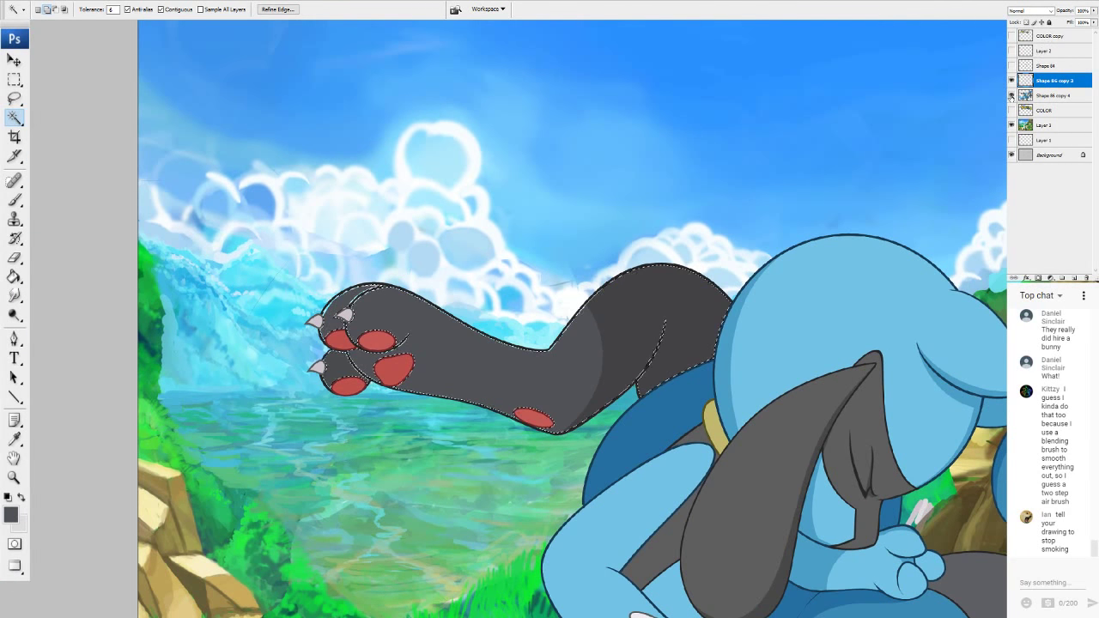
click(1011, 95)
click(1011, 95)
click(1043, 96)
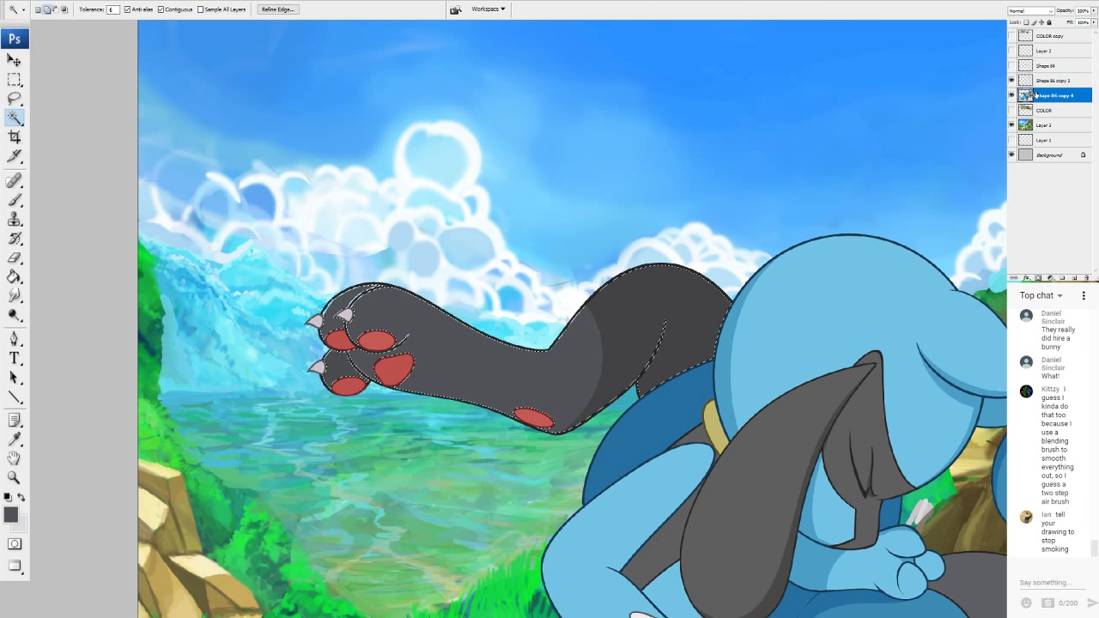
key(b)
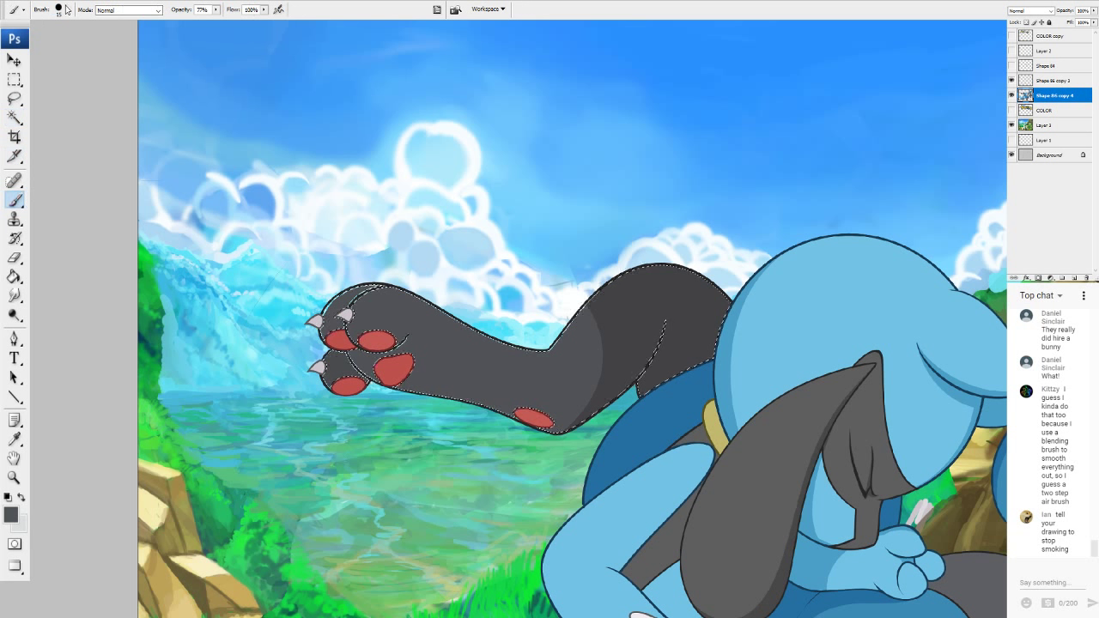
drag(65, 41, 93, 41)
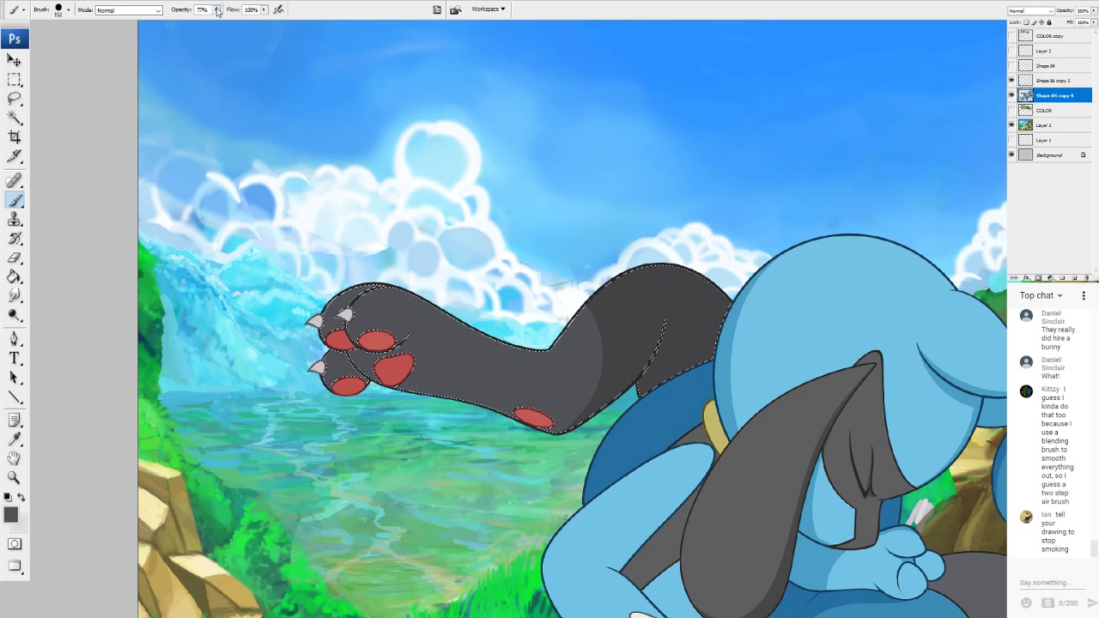
key(0)
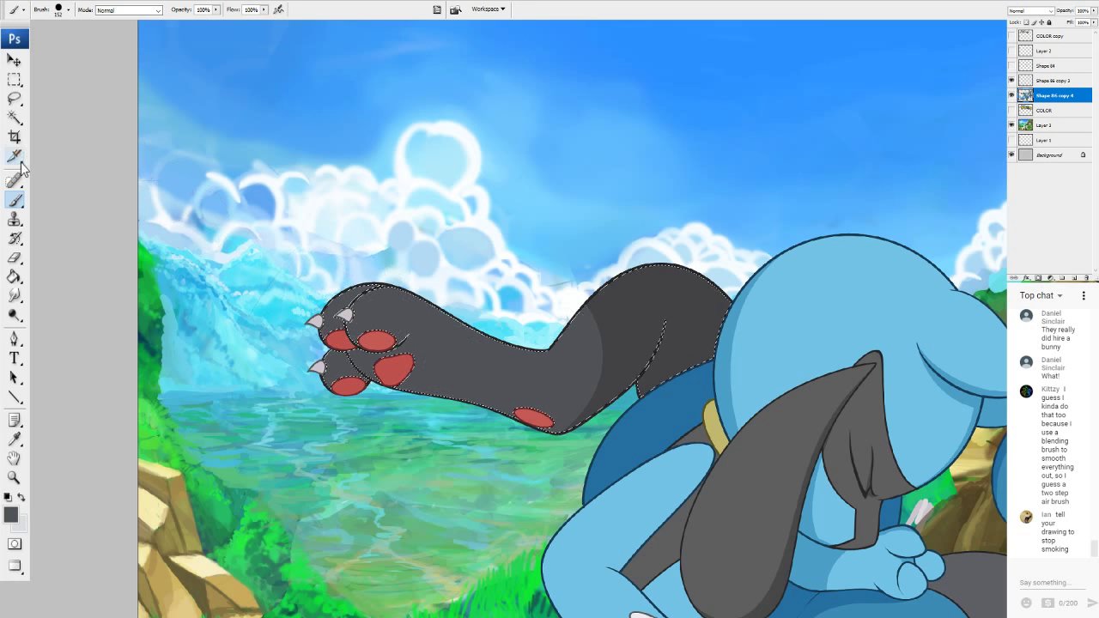
key(c)
key(ctrl+d)
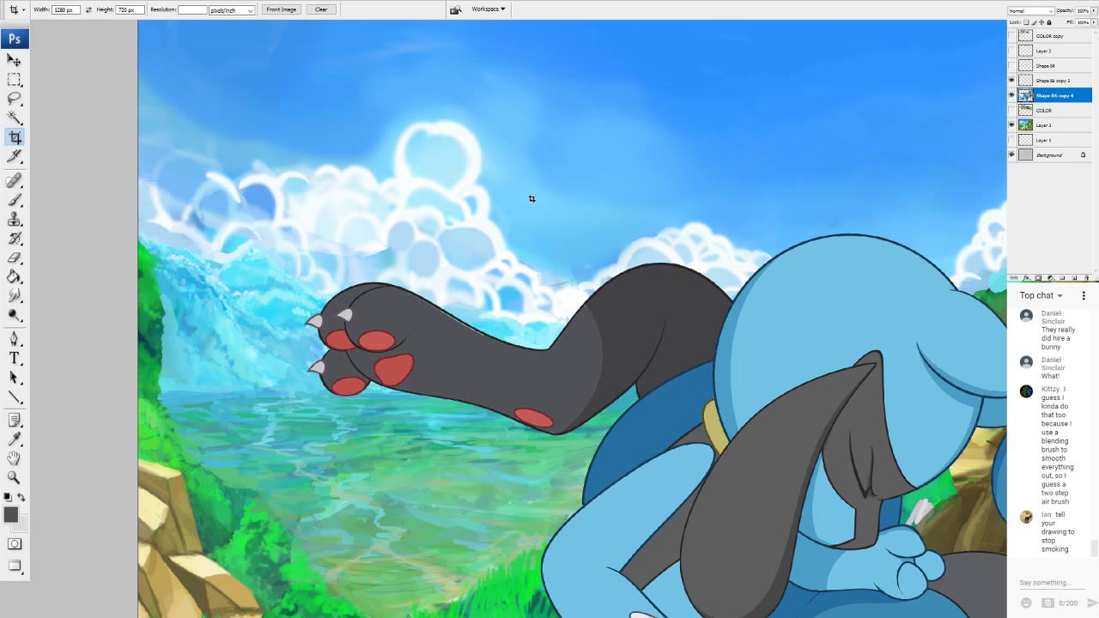
Fill the light gaps along the raised leg's upper edge with its dark grey on the colour layer.
key(ctrl+plus)
key(ctrl+plus)
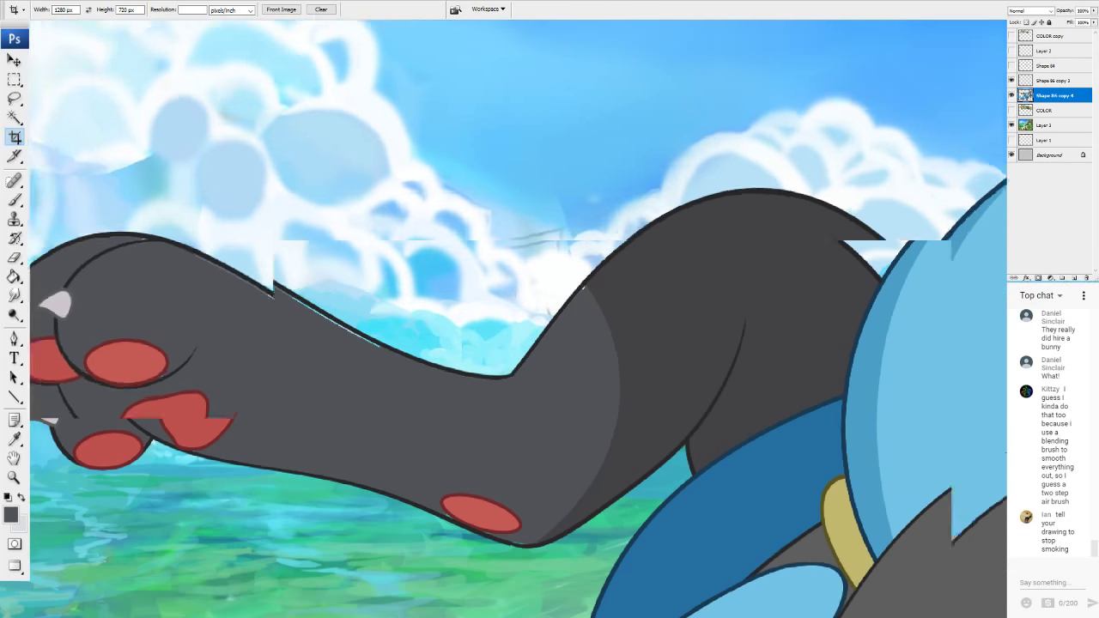
click(13, 199)
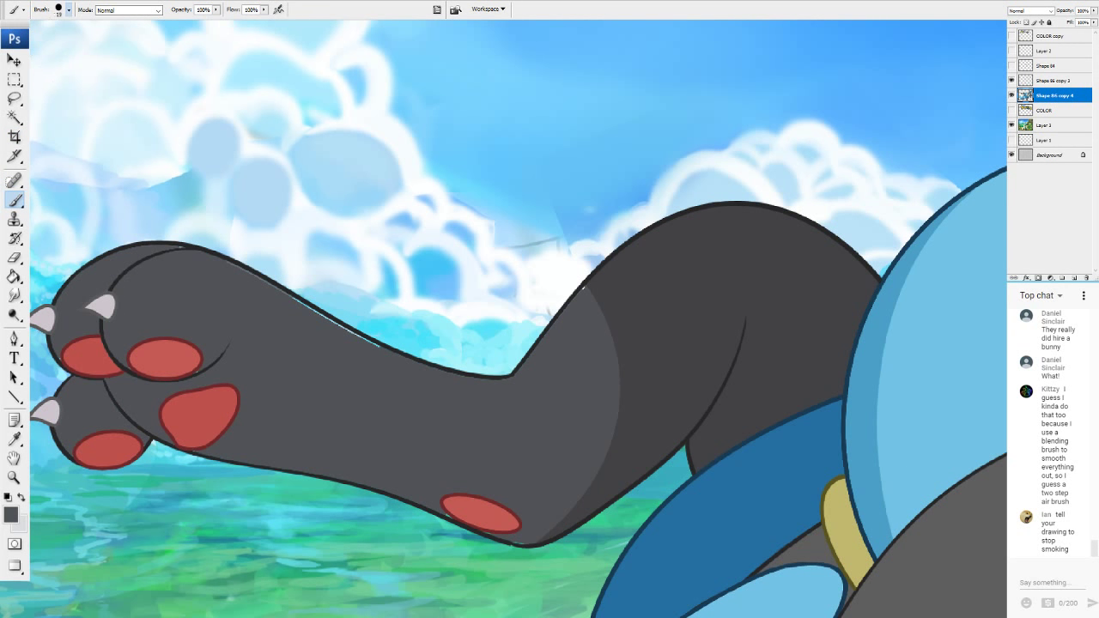
click(1010, 81)
click(1010, 81)
click(1030, 81)
drag(250, 285, 380, 353)
alt+click(470, 510)
alt+click(194, 369)
Erase the grey spilling past the underside of the raised leg beside the thigh, using a 10 px eraser.
click(13, 258)
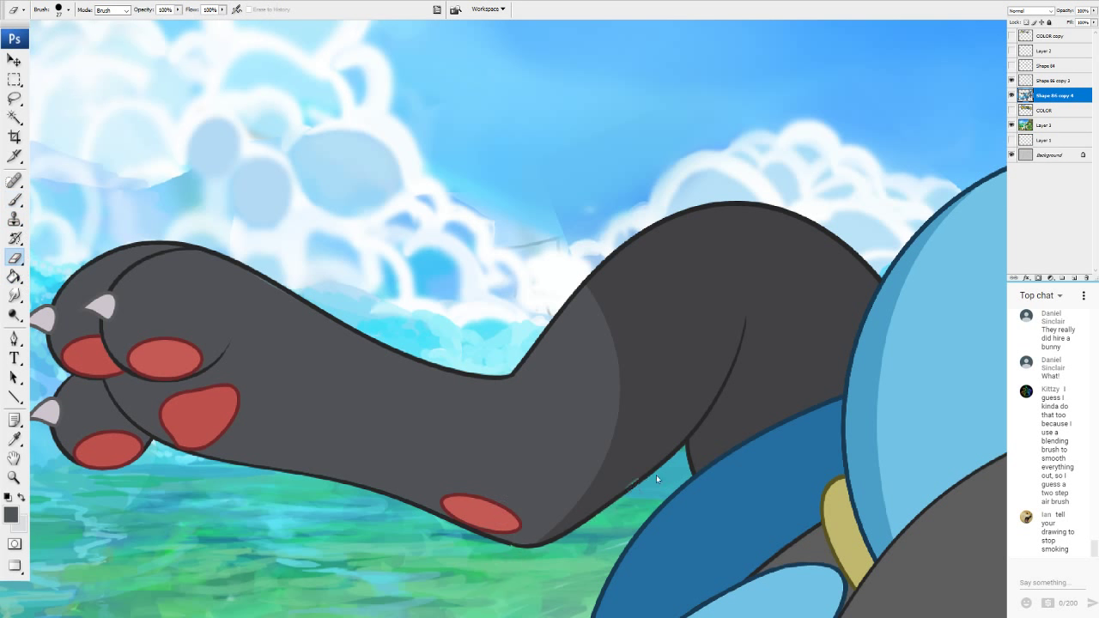
click(68, 11)
drag(30, 39, 27, 39)
drag(682, 448, 606, 507)
key(ctrl+z)
drag(681, 448, 557, 544)
key(ctrl+0)
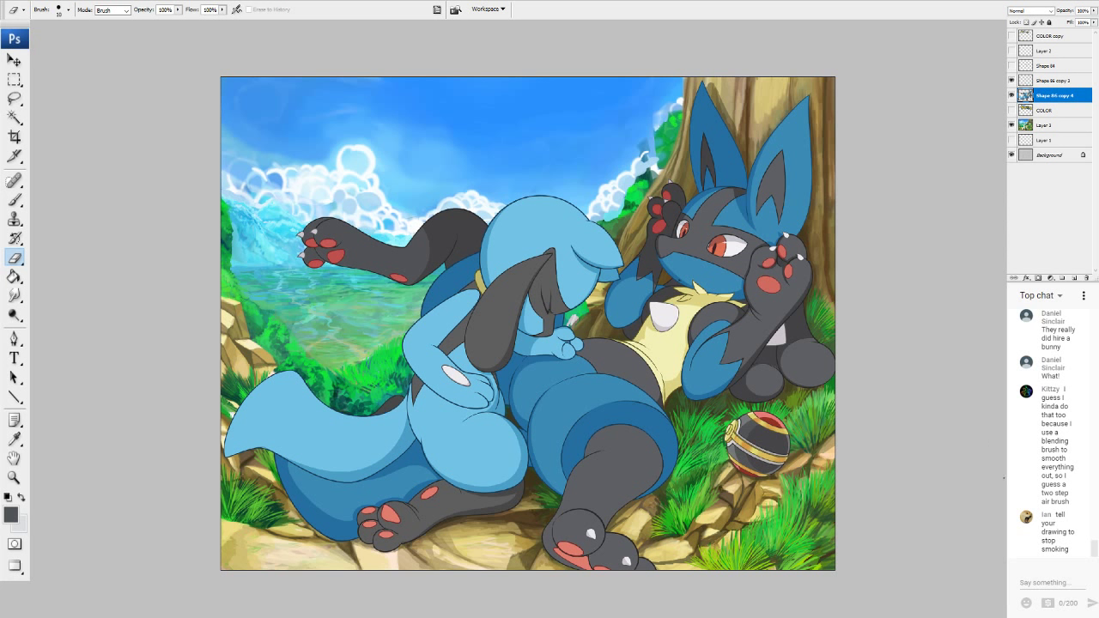
Check the colour and line art layers by hiding and showing each, and lock both layers.
double_click(1011, 96)
click(1011, 96)
click(1011, 96)
click(1012, 97)
click(1012, 98)
click(1011, 97)
click(1011, 97)
click(1043, 80)
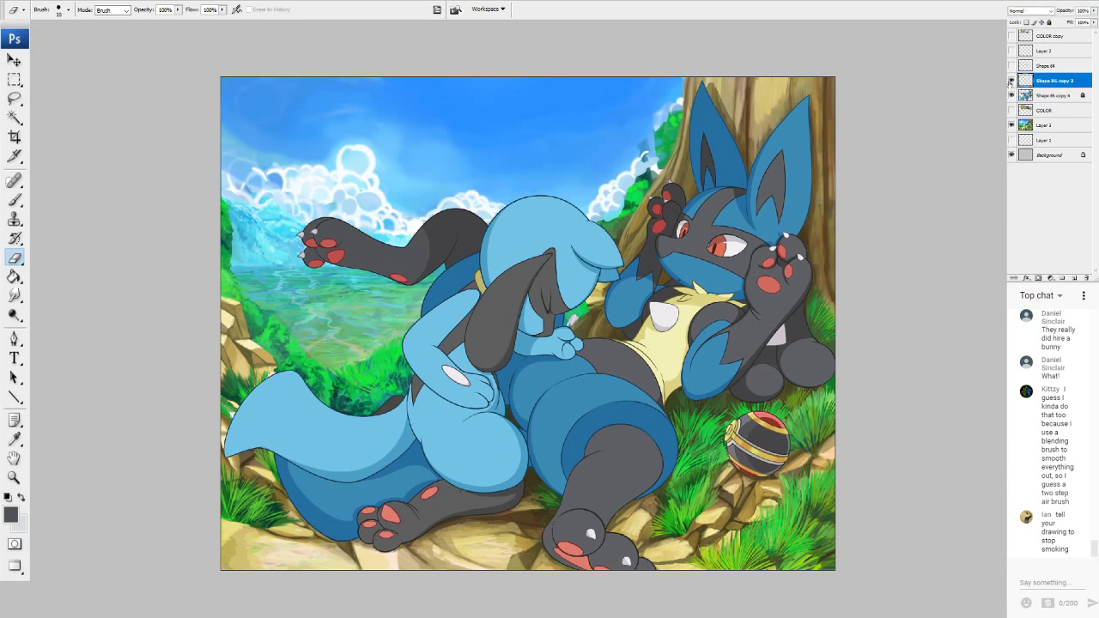
click(1010, 83)
click(1010, 82)
click(1049, 22)
Compare the picture with and without the line art, and show the two layers holding the cleaver's handle and blade.
click(1012, 65)
click(1011, 66)
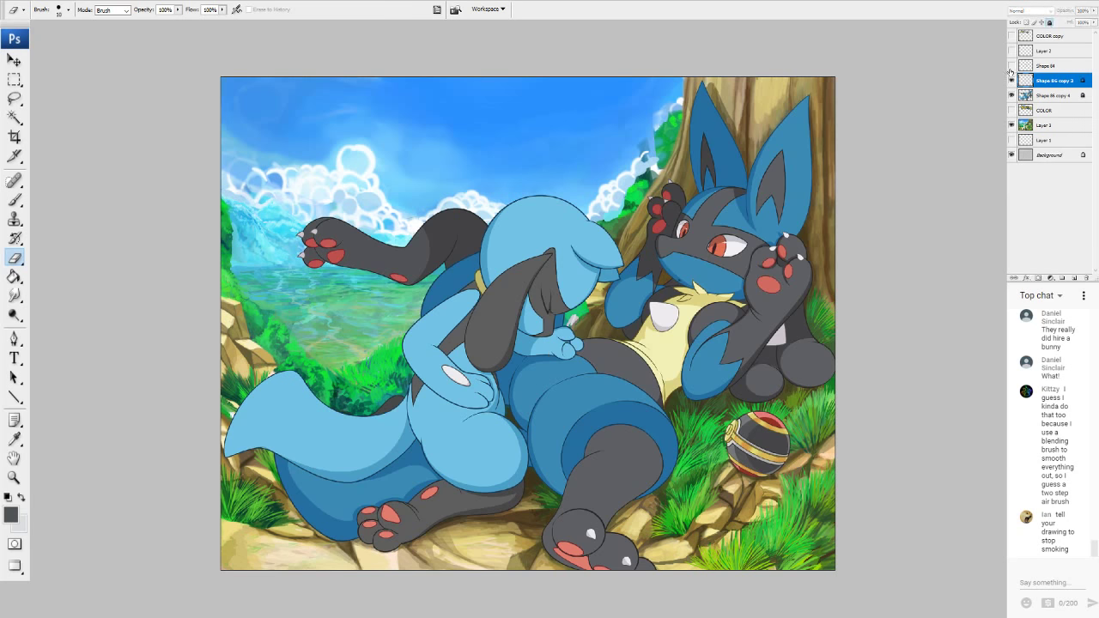
click(1011, 66)
click(1011, 66)
click(1011, 66)
click(1011, 66)
click(1011, 66)
click(1011, 67)
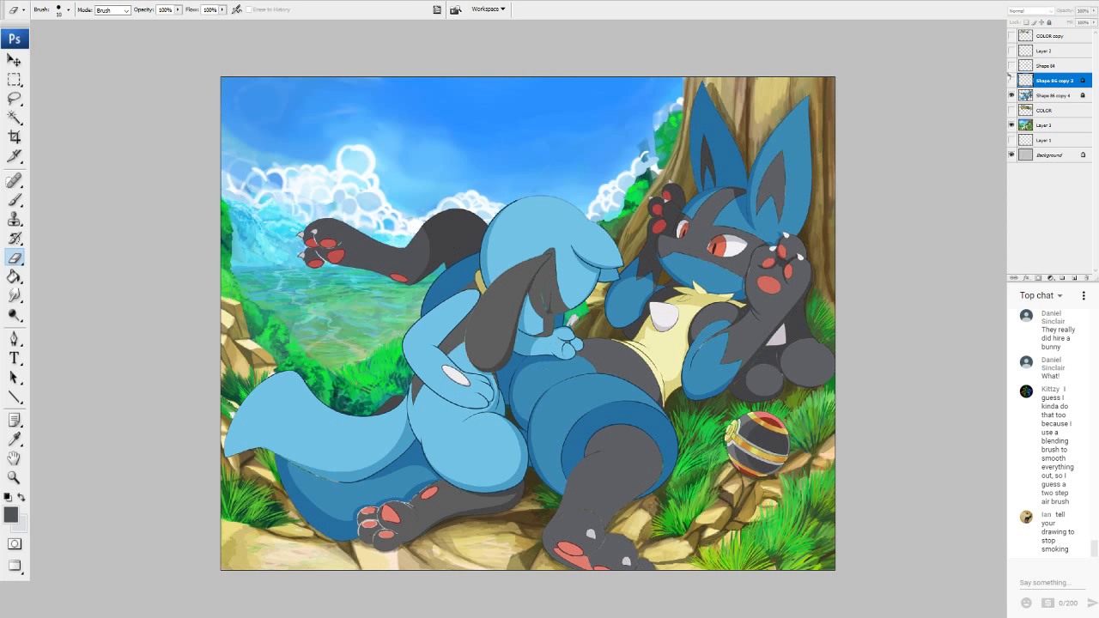
click(1010, 80)
click(1010, 80)
click(1010, 80)
click(1011, 67)
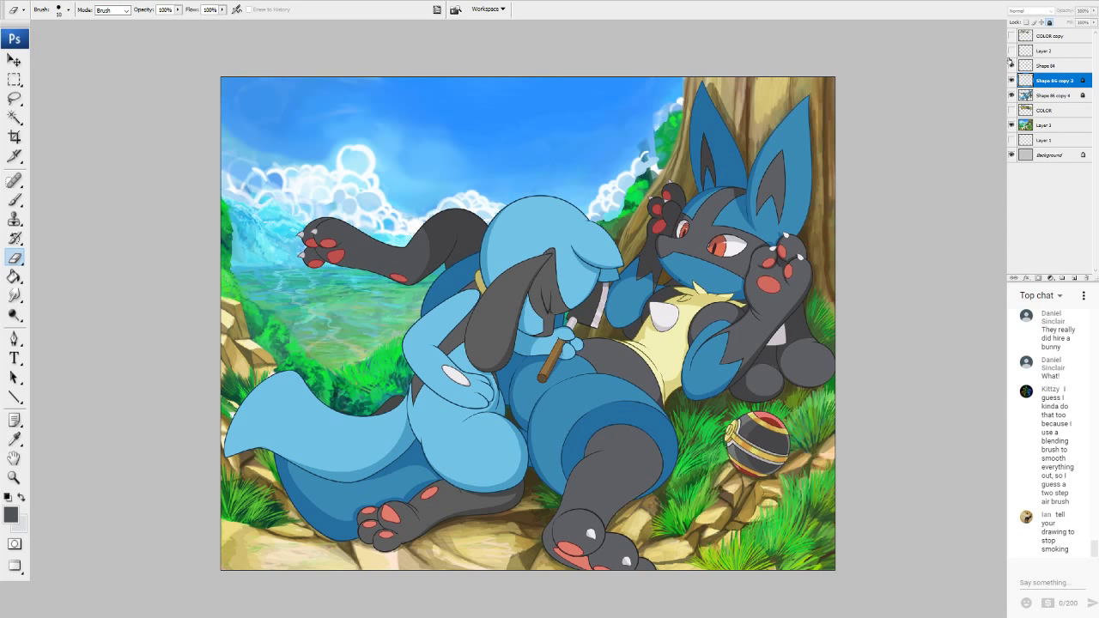
click(1011, 51)
click(1010, 52)
click(1011, 50)
Activate the painted background layer and set the foreground colour to the cloud's near-white, RGB 236, 250, 253.
key(ctrl+plus)
key(ctrl+plus)
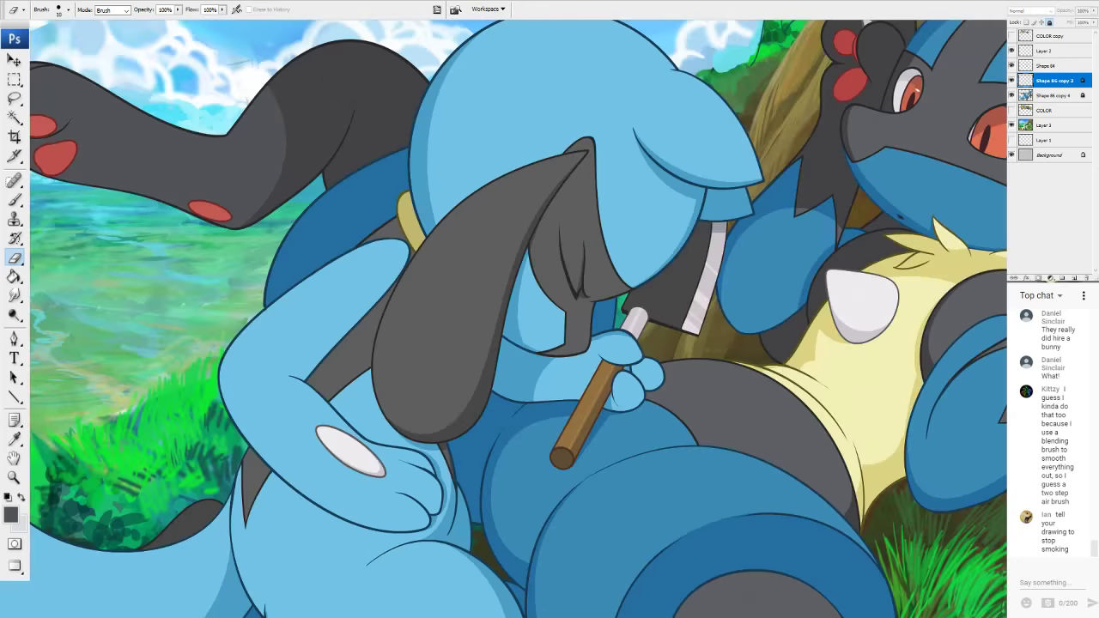
drag(498, 438, 544, 197)
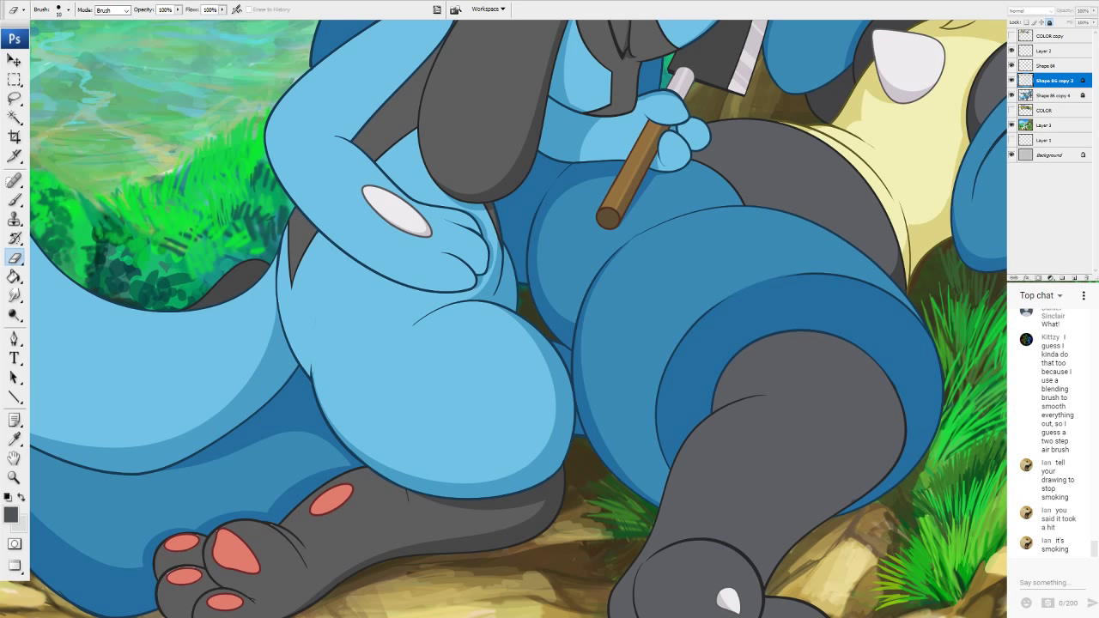
drag(549, 30, 981, 501)
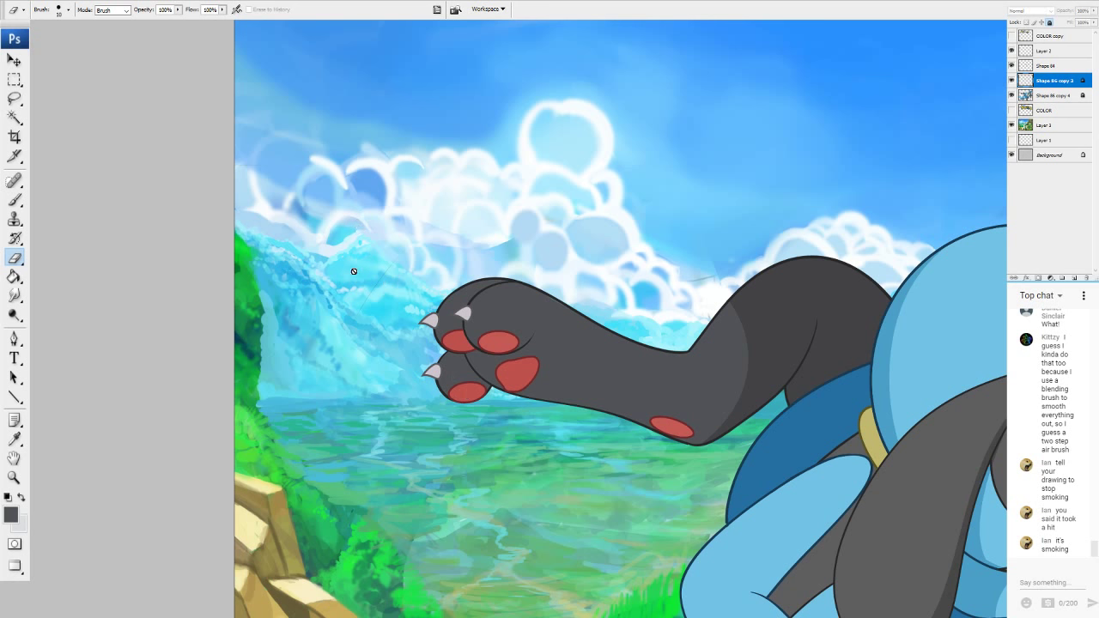
key(v)
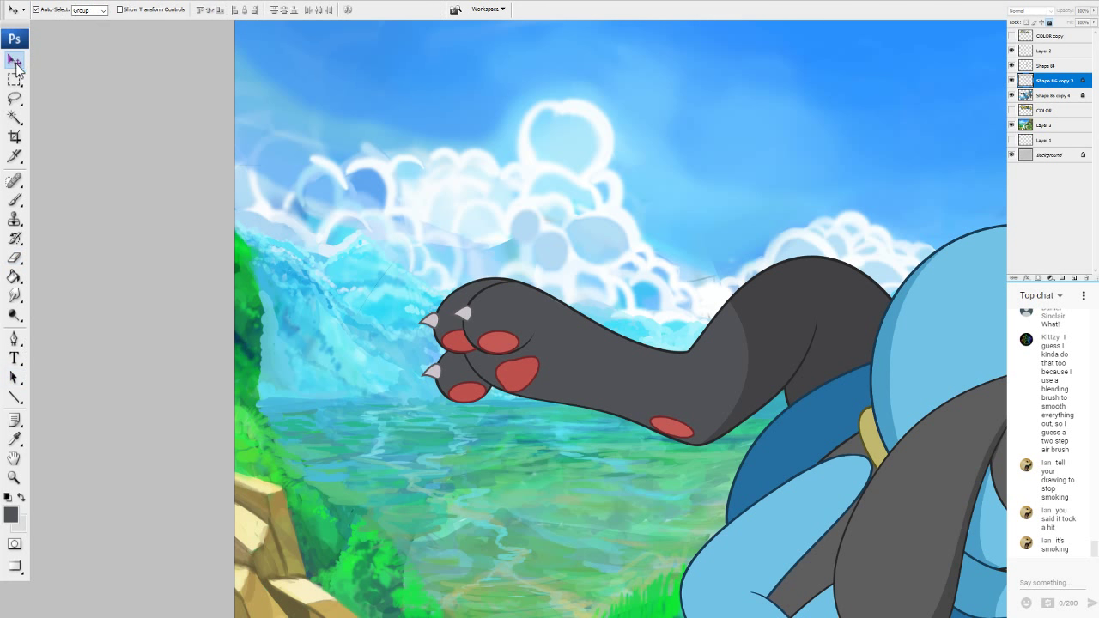
click(361, 223)
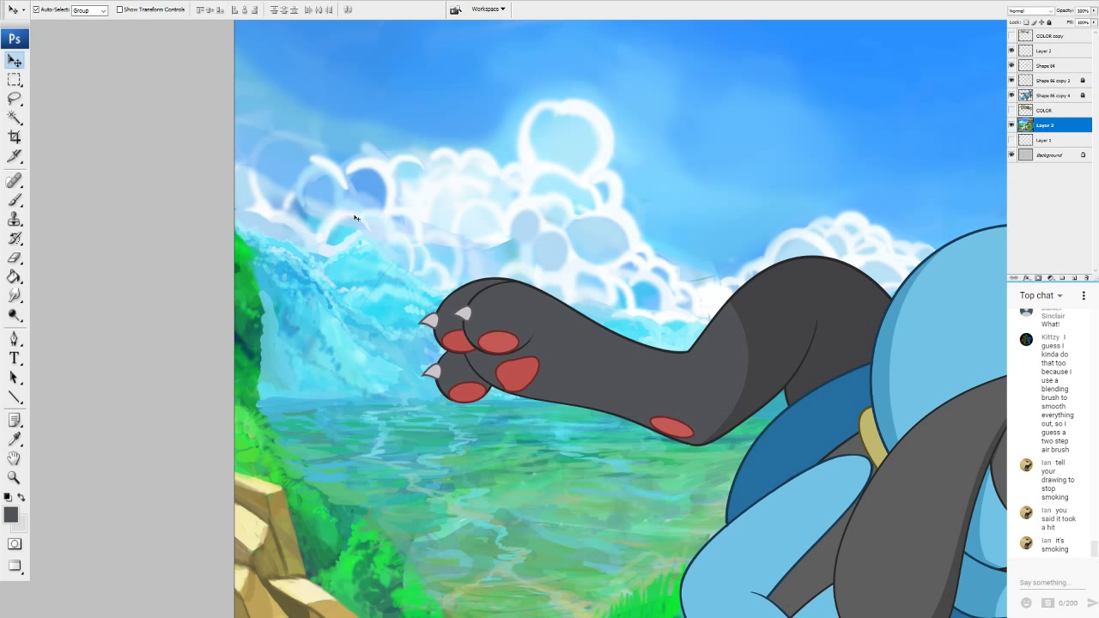
click(11, 514)
click(480, 189)
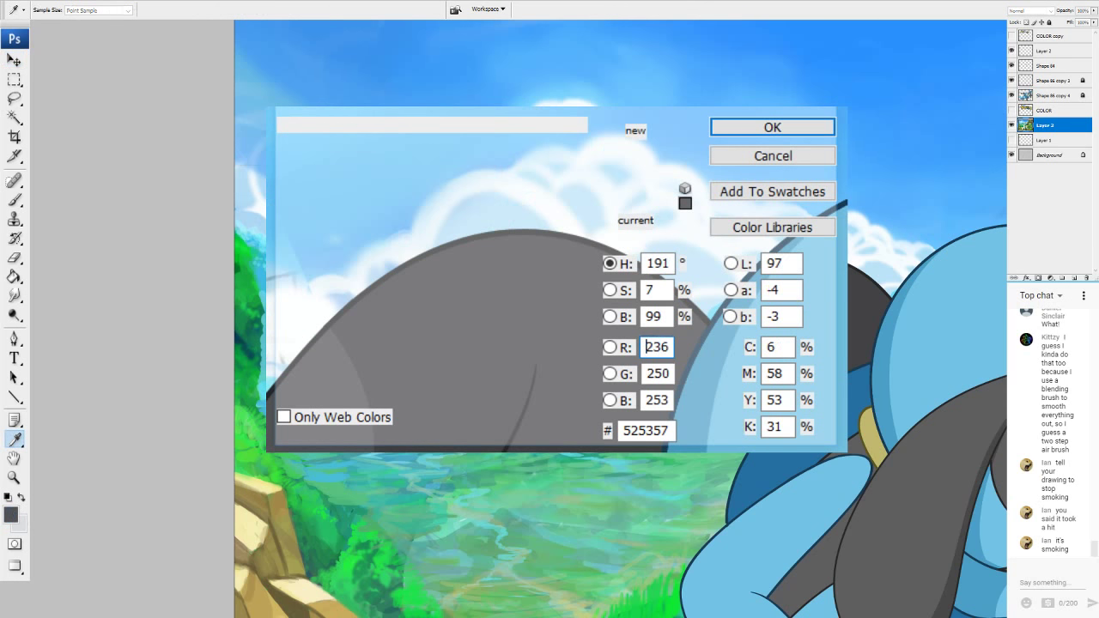
click(738, 129)
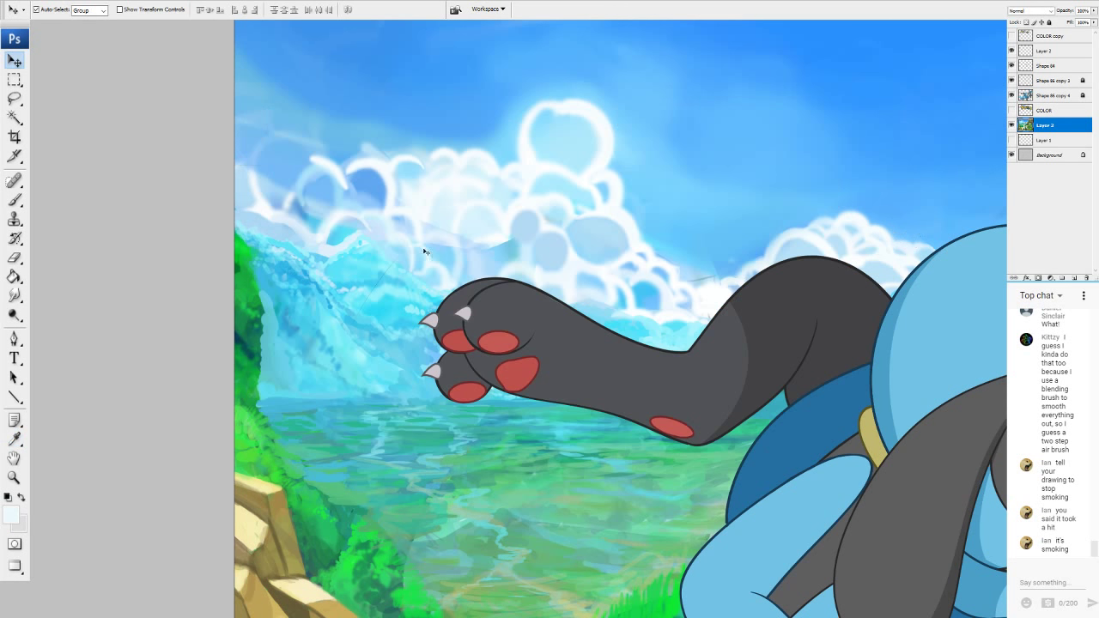
Outline the puffs at the far end of the large cloud bank in near-white with a 17 px brush and fill them with pale blue.
click(15, 200)
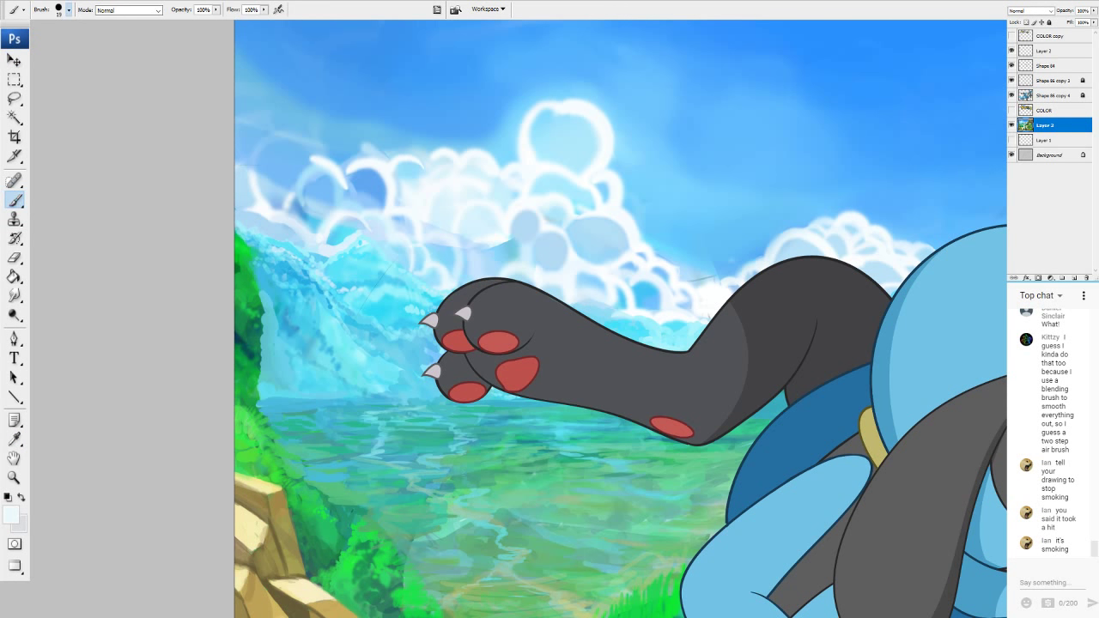
key(bracketleft)
drag(335, 176, 363, 219)
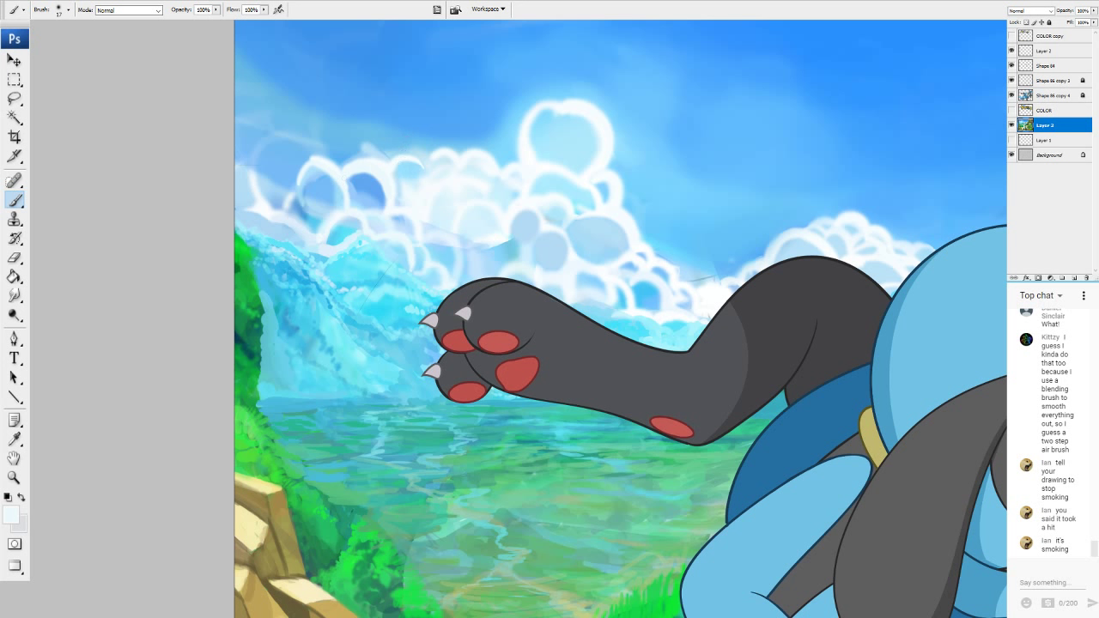
alt+click(551, 247)
mouse_move(352, 188)
mouse_down()
mouse_move(378, 204)
mouse_move(371, 179)
mouse_move(374, 190)
mouse_move(360, 175)
mouse_move(352, 188)
mouse_up()
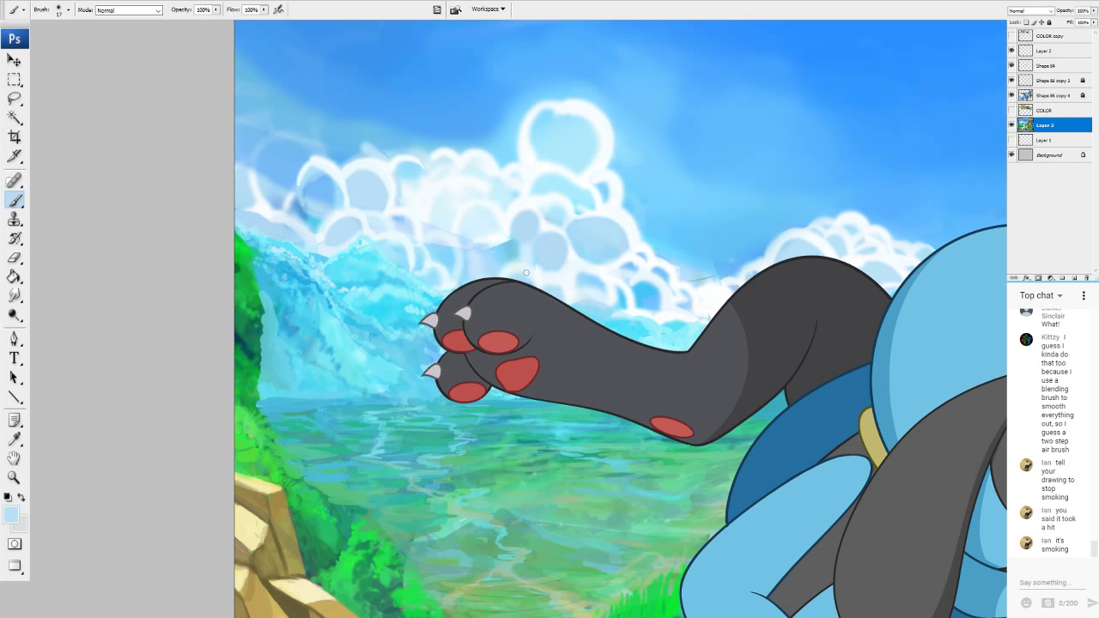
Redraw the white puff outlines above the raised foot and fill the tall top puff and nearby small puffs with pale blue.
alt+click(498, 234)
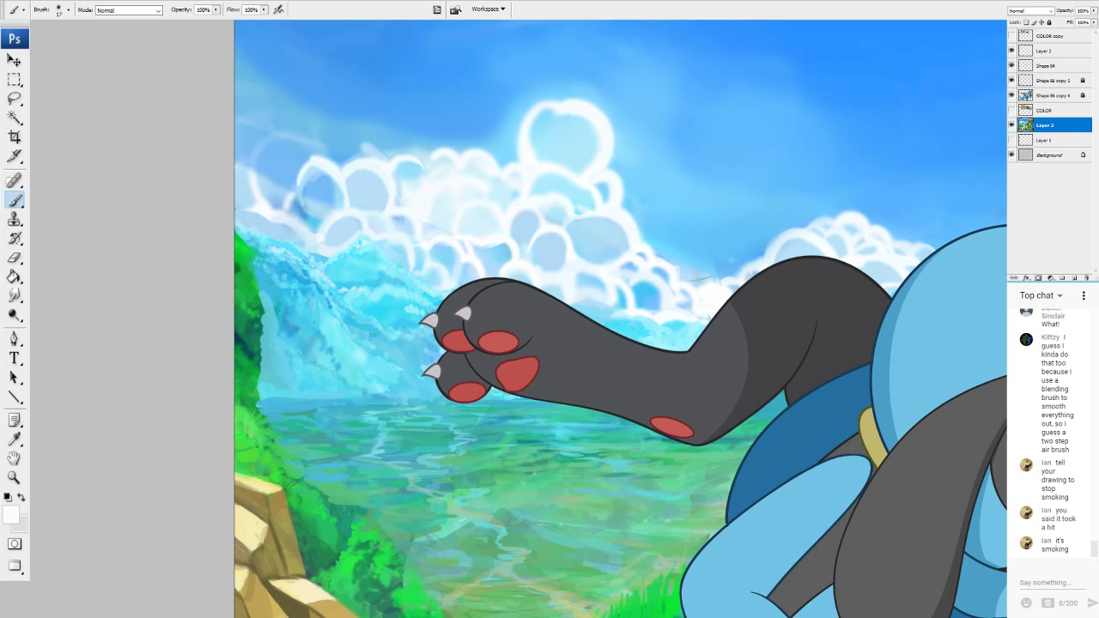
alt+click(565, 182)
mouse_move(556, 127)
mouse_down()
mouse_move(537, 130)
mouse_move(540, 151)
mouse_up()
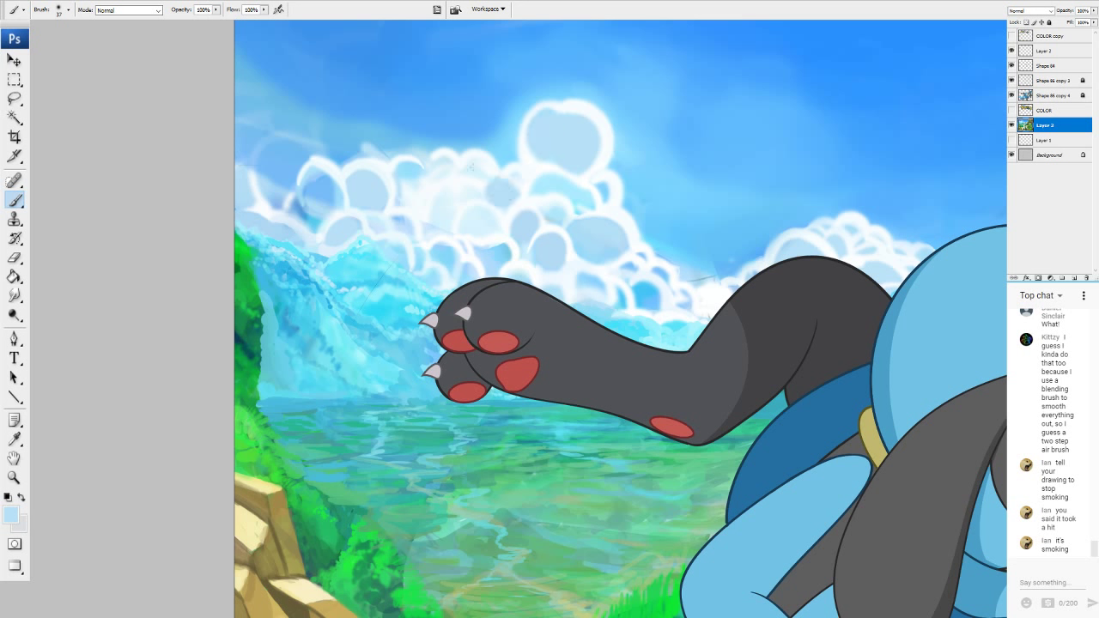
drag(471, 165, 478, 174)
drag(478, 222, 485, 232)
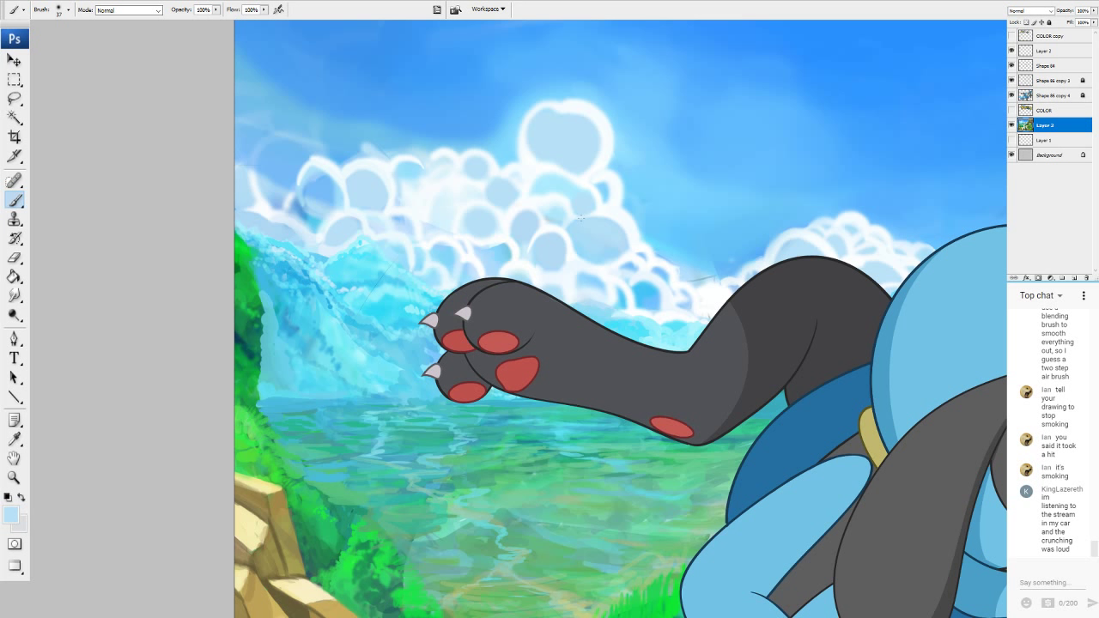
Paint sampled sky blue at 41% opacity over the sky between the two cloud banks above the raised leg.
drag(581, 218, 435, 226)
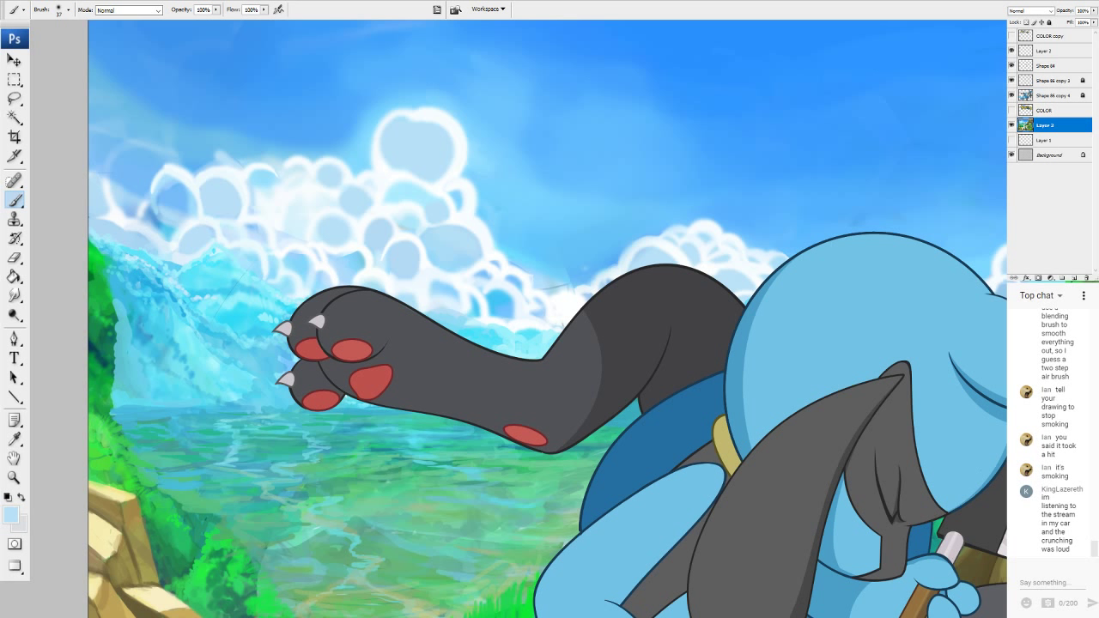
alt+click(360, 94)
click(215, 10)
drag(215, 23, 178, 23)
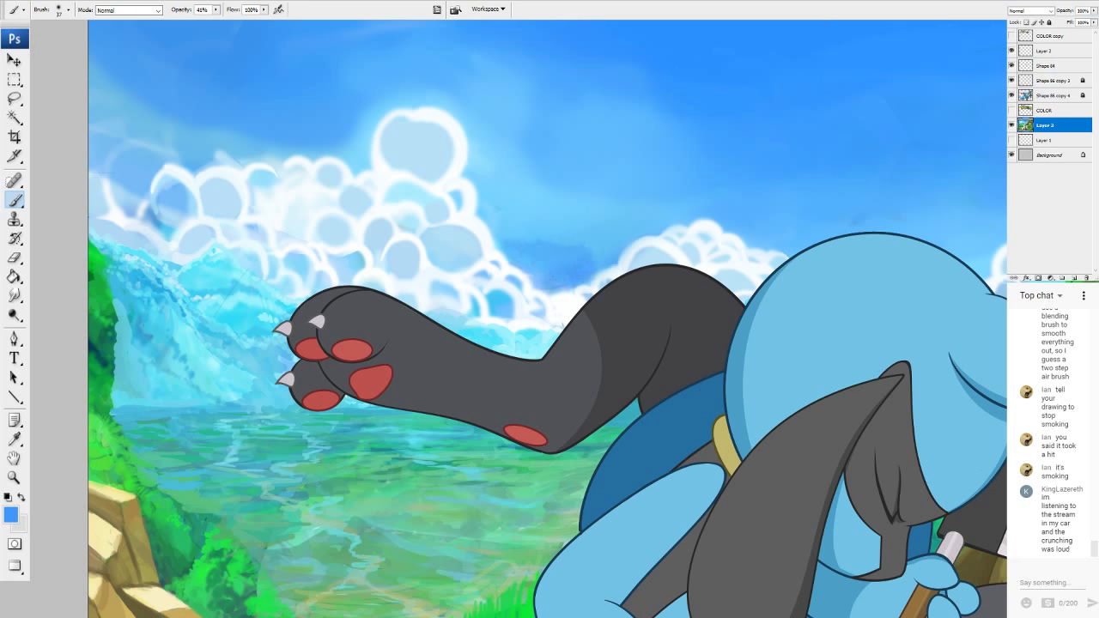
mouse_move(550, 261)
mouse_down()
mouse_move(562, 237)
mouse_move(601, 236)
mouse_move(627, 210)
mouse_move(670, 205)
mouse_move(584, 199)
mouse_move(525, 231)
mouse_move(498, 227)
mouse_up()
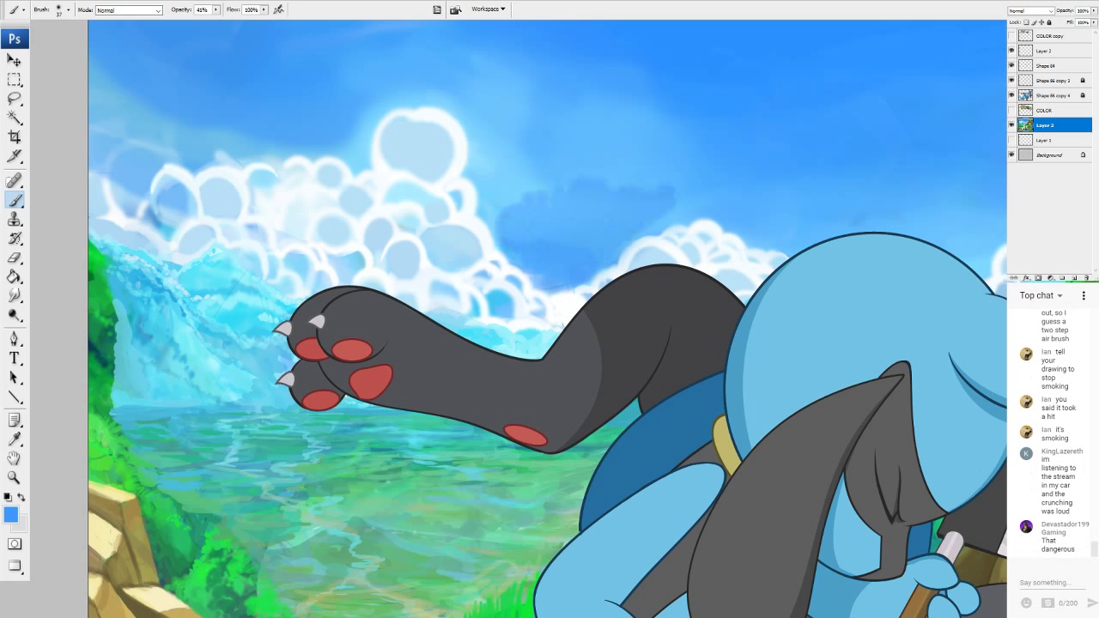
Blend the fresh blue patch into the surrounding sky using the Smudge tool at 10% strength, and check the background layer.
click(14, 295)
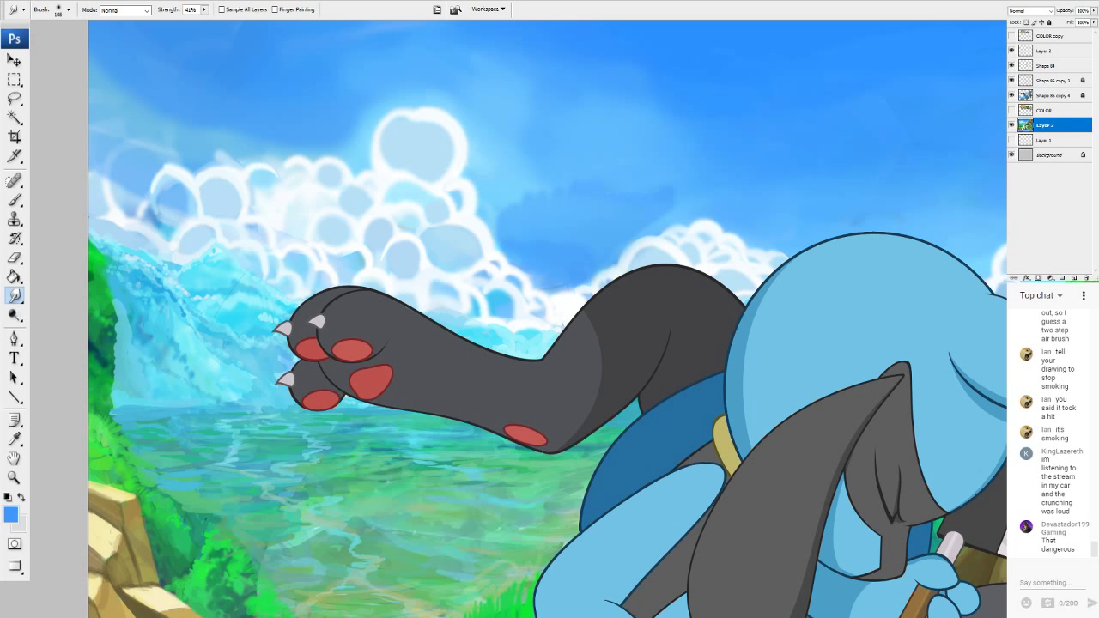
drag(532, 194, 521, 177)
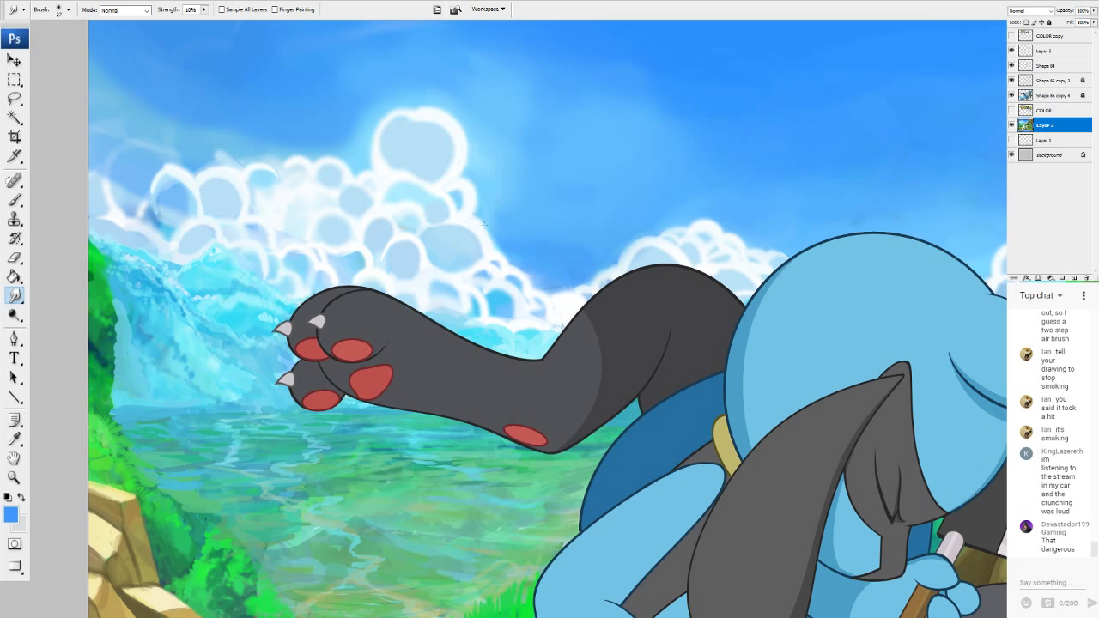
click(1012, 127)
click(1012, 127)
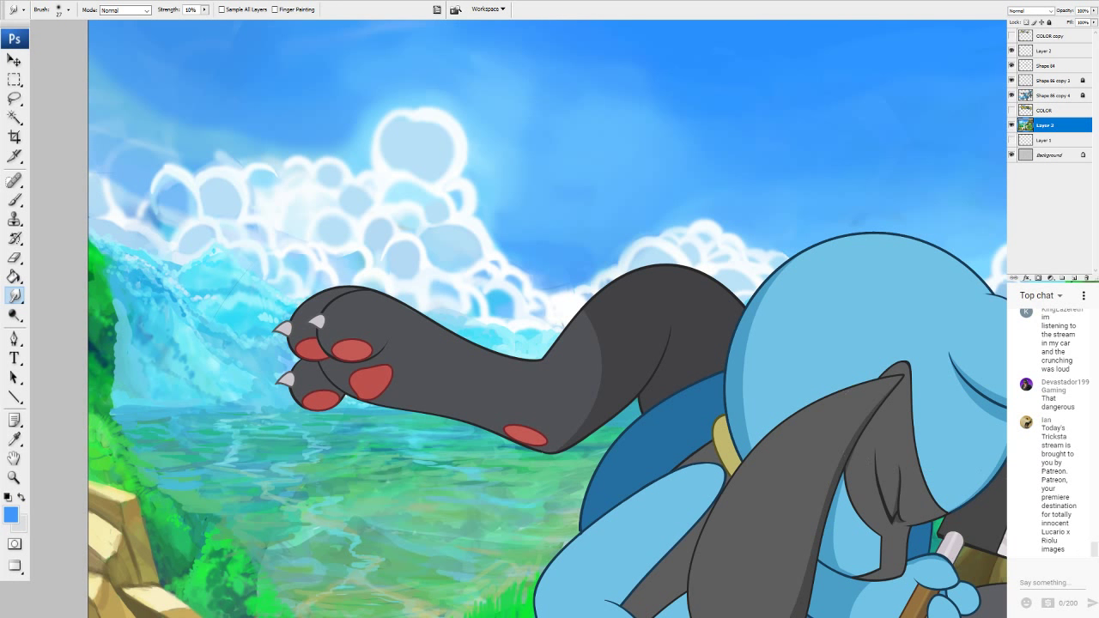
Sample pale blue #b7e0f7 from the tall top puff of the large cloud bank as the brush colour.
click(11, 515)
click(420, 149)
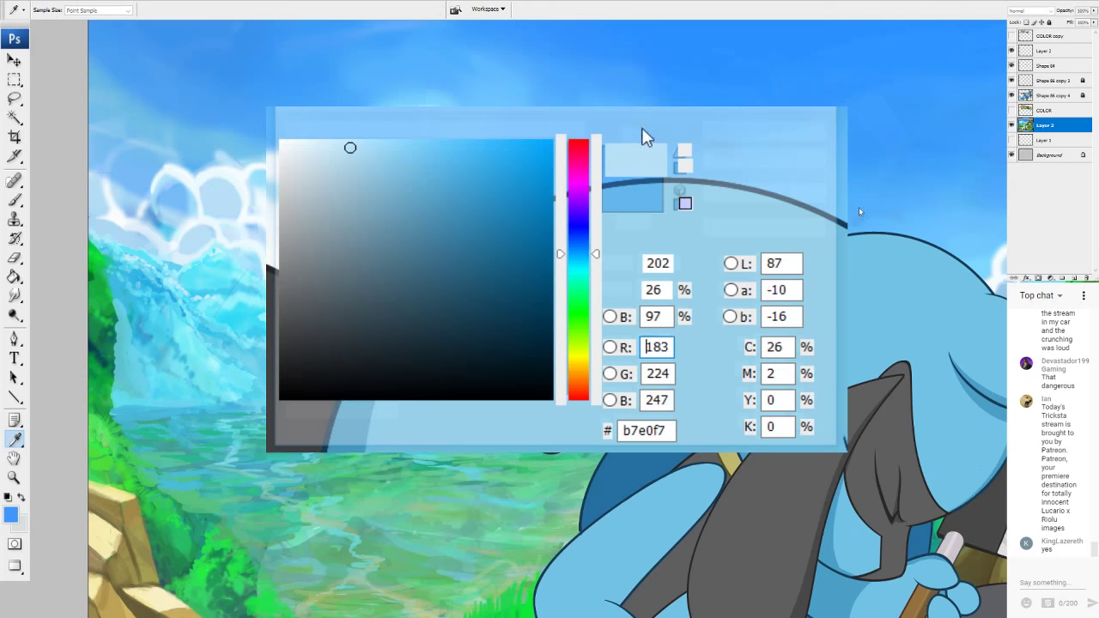
key(Return)
click(15, 199)
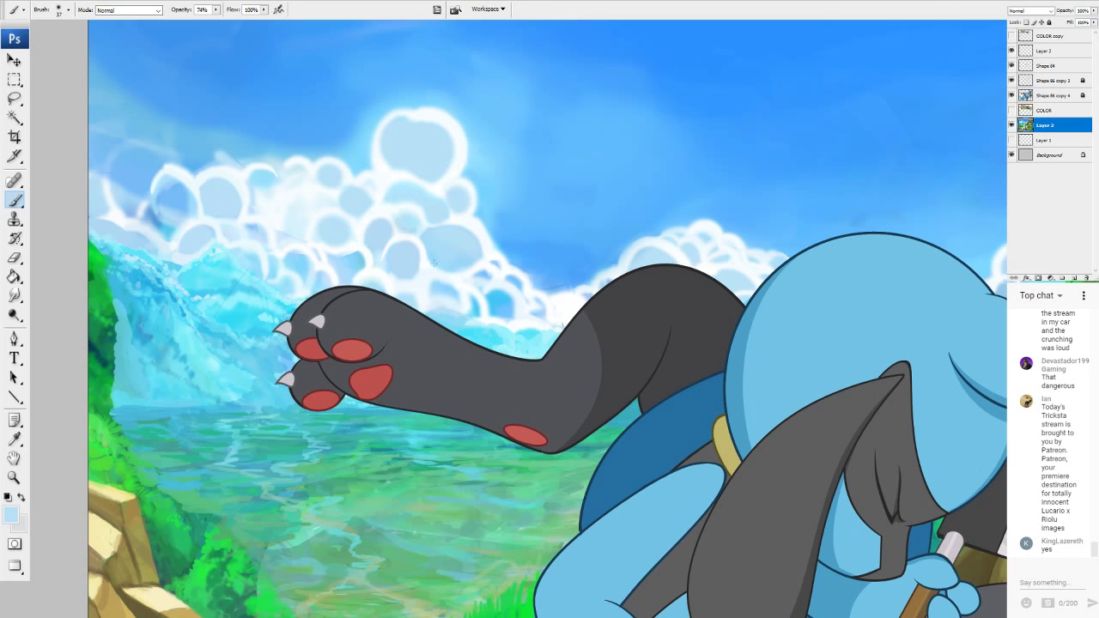
drag(464, 258, 417, 282)
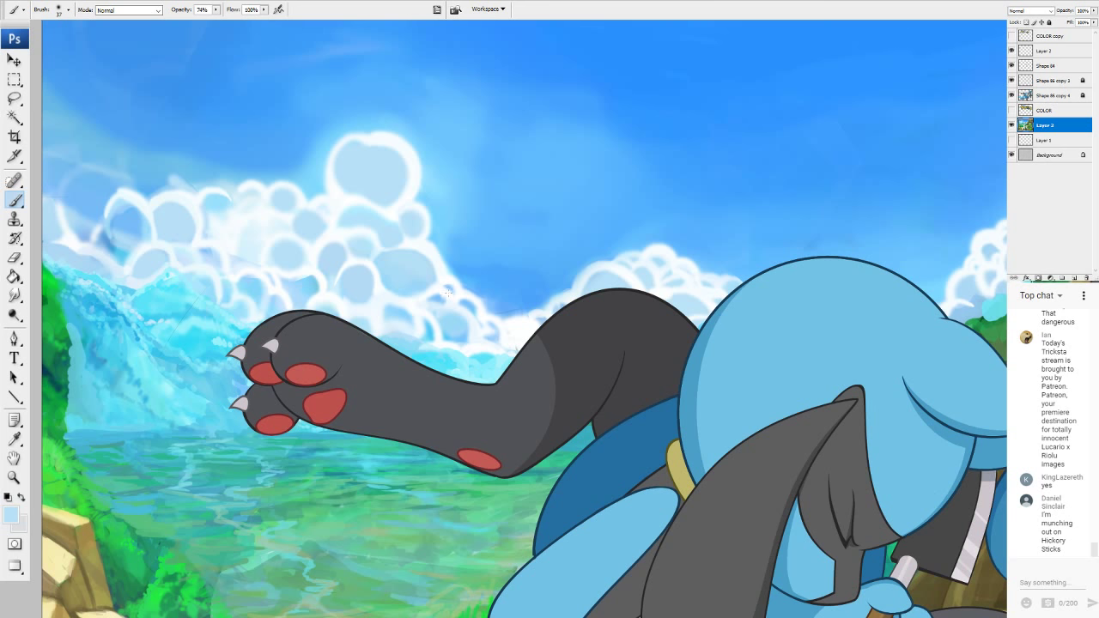
Paint sampled sky blue with a large soft brush at 74% opacity over the lighter sky patches above the light-blue character.
drag(636, 258, 397, 409)
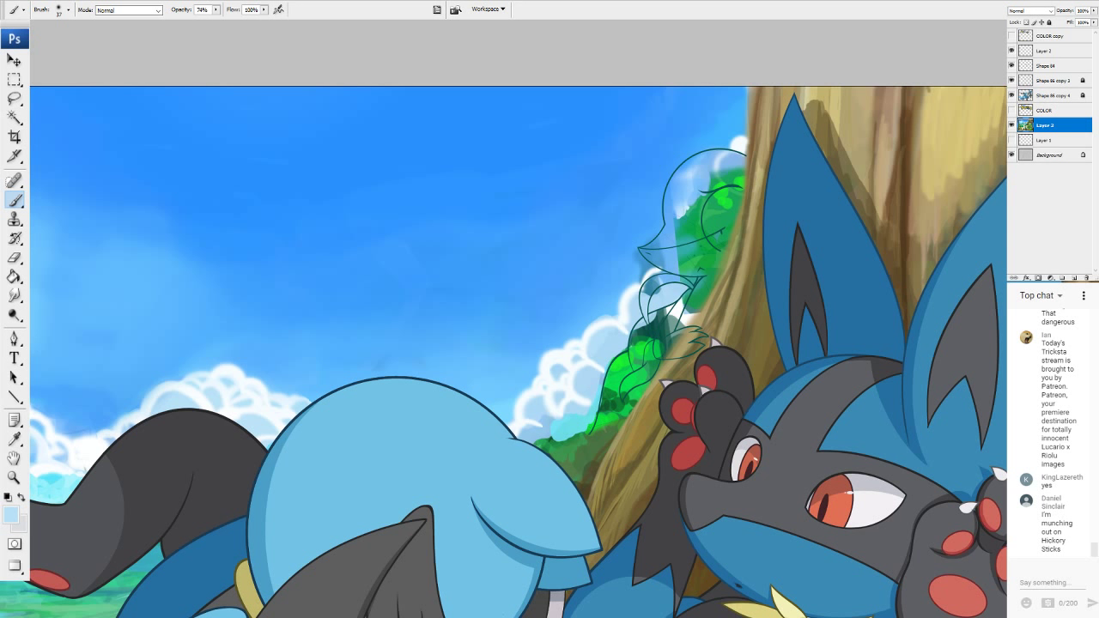
alt+click(625, 196)
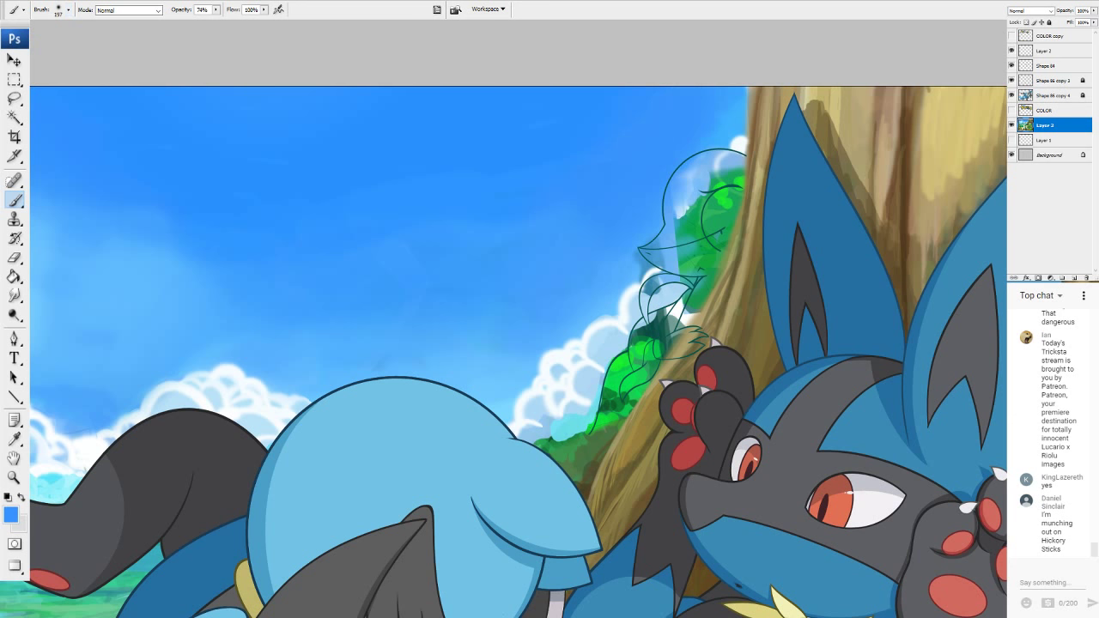
drag(532, 313, 547, 271)
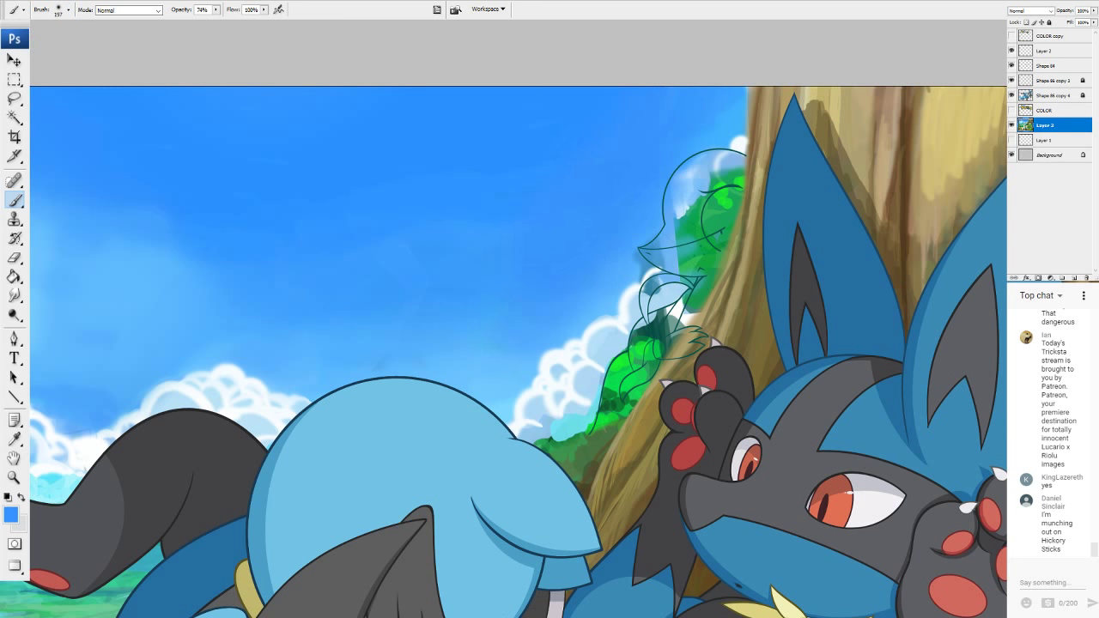
drag(423, 320, 470, 345)
mouse_move(378, 360)
mouse_down()
mouse_move(338, 354)
mouse_move(300, 379)
mouse_move(189, 278)
mouse_up()
mouse_move(163, 236)
mouse_down()
mouse_move(150, 291)
mouse_move(41, 224)
mouse_move(73, 314)
mouse_move(141, 350)
mouse_move(258, 316)
mouse_up()
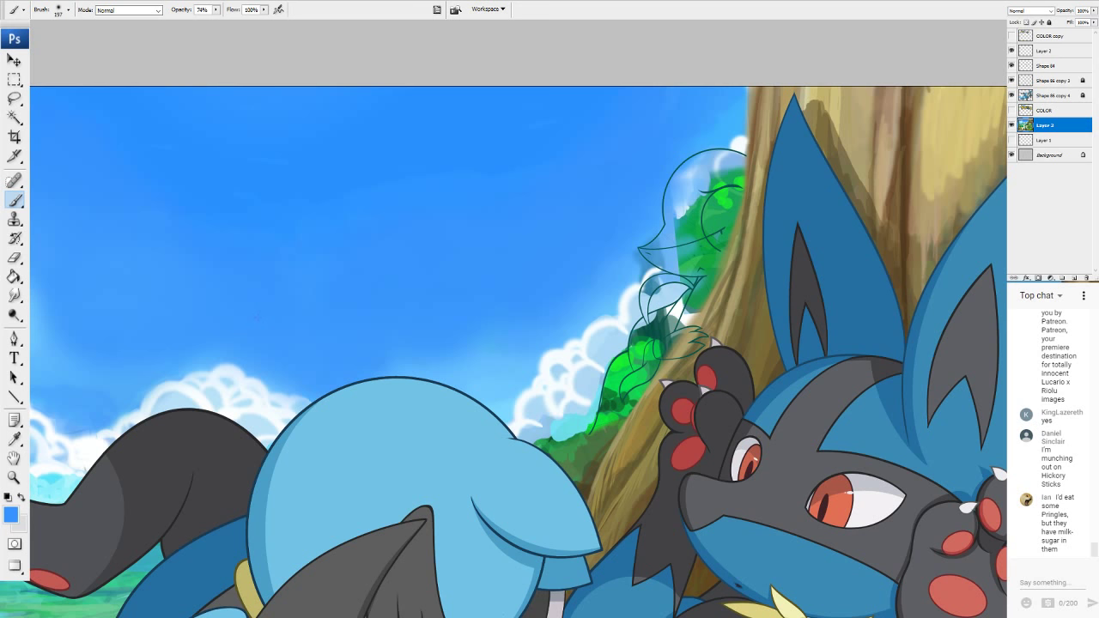
Cover the small cloud bank behind the raised leg with sampled sky blues, matching the surrounding sky.
scroll(518, 319, down, 20)
scroll(517, 320, up, 18)
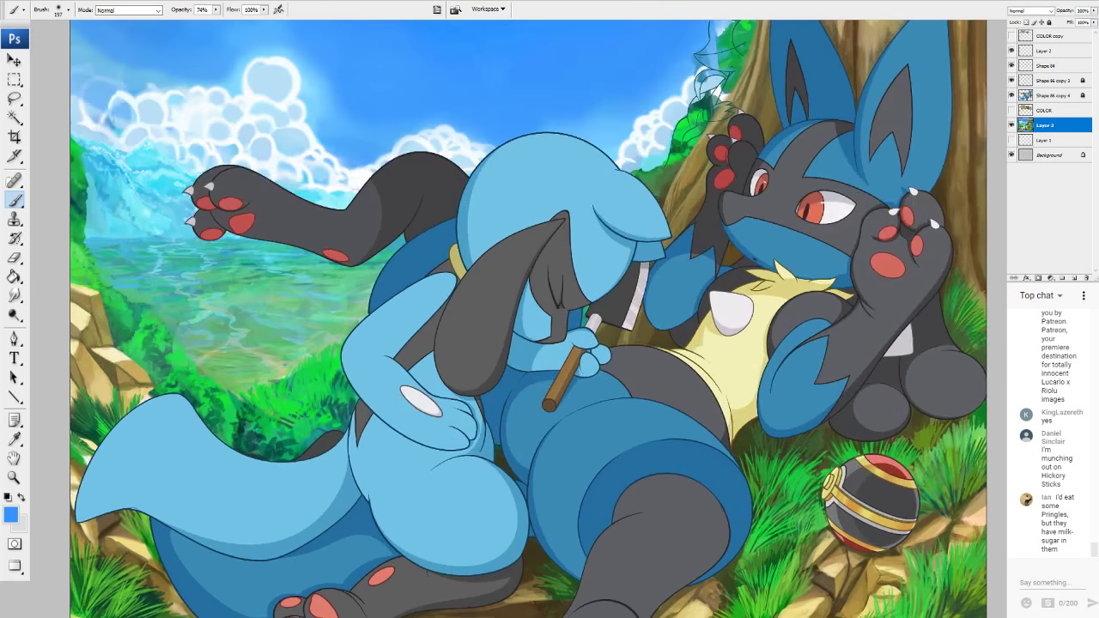
drag(515, 258, 642, 534)
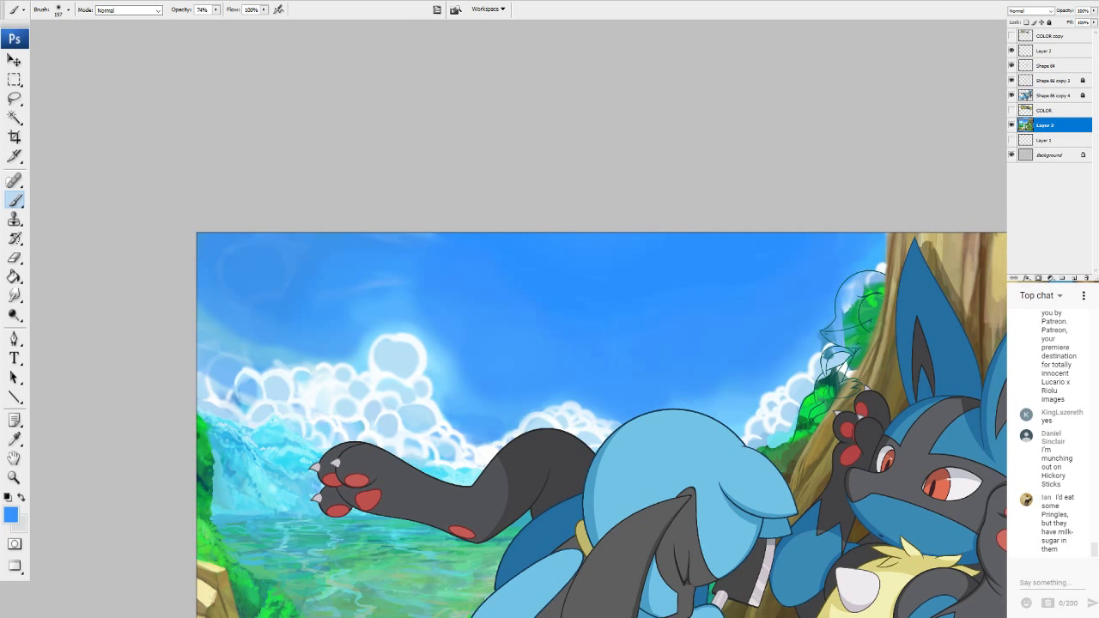
alt+click(506, 378)
mouse_move(505, 414)
mouse_down()
mouse_move(594, 412)
mouse_move(511, 417)
mouse_move(608, 427)
mouse_up()
drag(501, 385, 473, 362)
drag(529, 415, 599, 424)
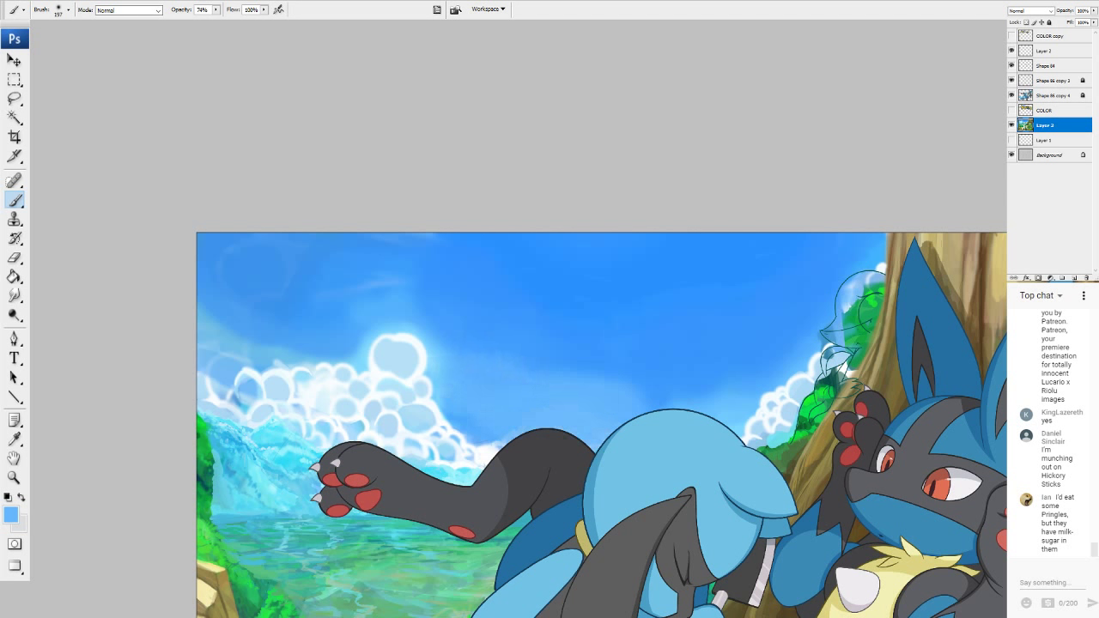
alt+click(533, 368)
drag(553, 385, 614, 388)
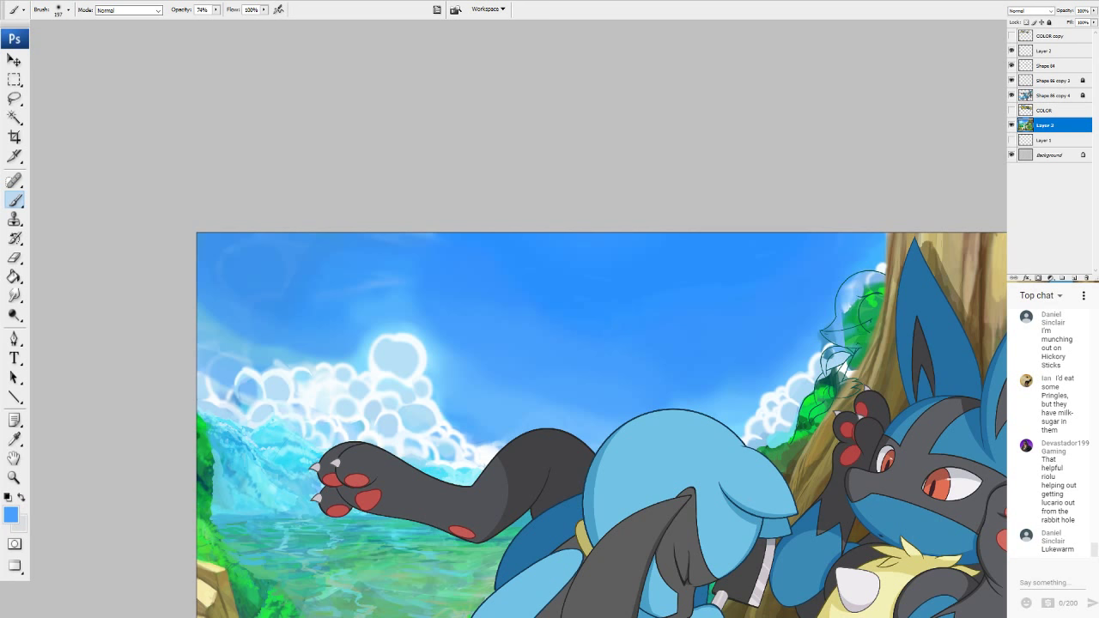
Copy the painted cloudy sky from the other open document and paste it above the background layer.
drag(618, 429, 539, 395)
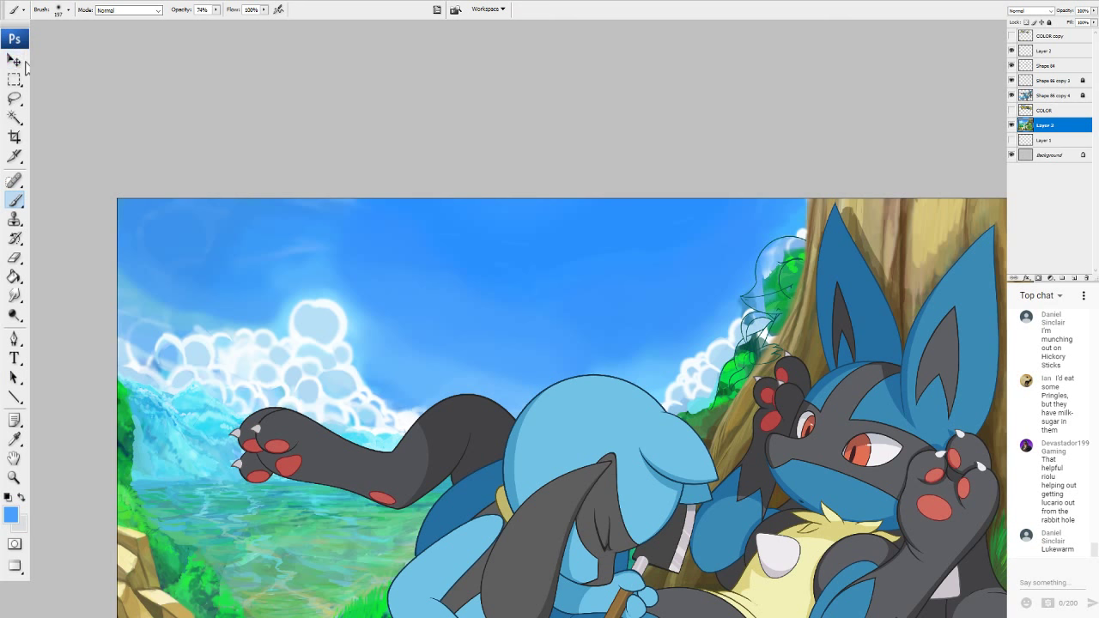
key(v)
key(ctrl+Tab)
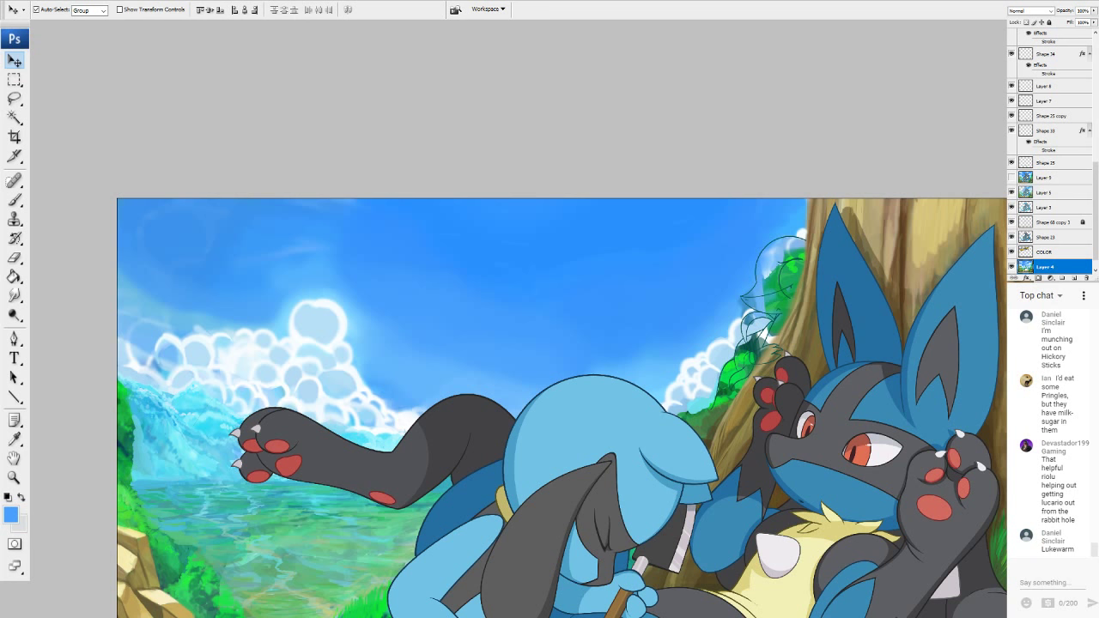
click(14, 99)
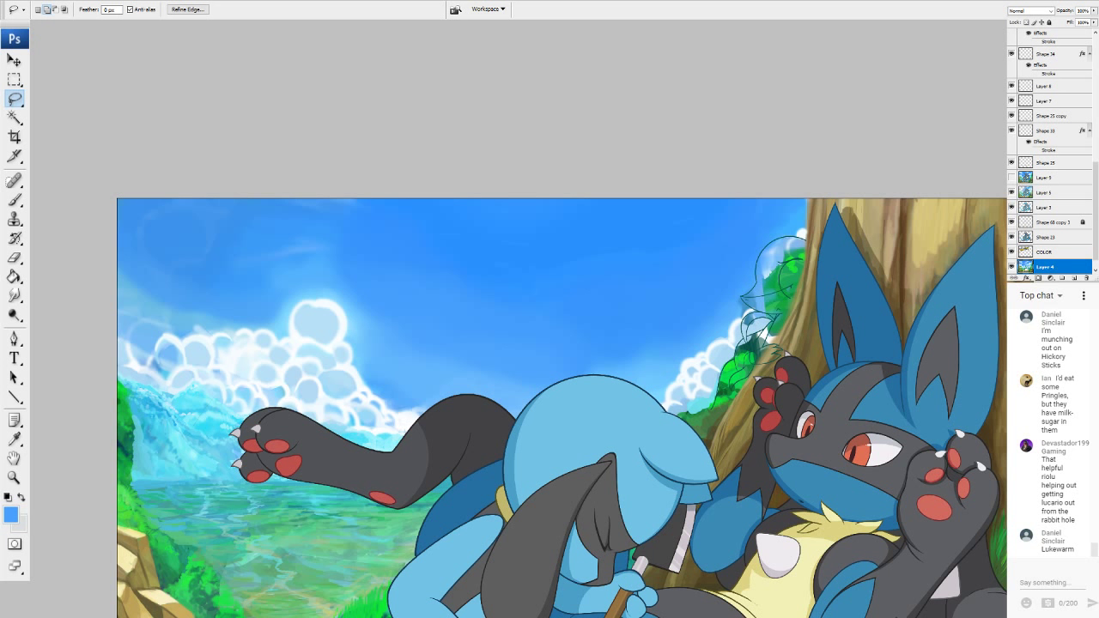
click(15, 61)
key(ctrl+Tab)
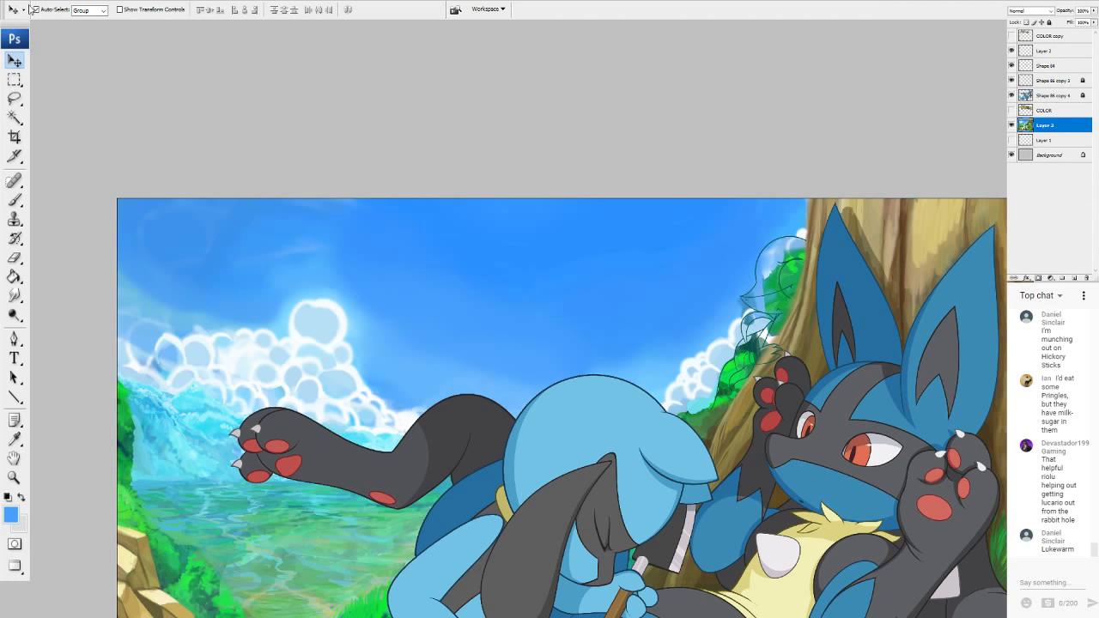
key(ctrl+v)
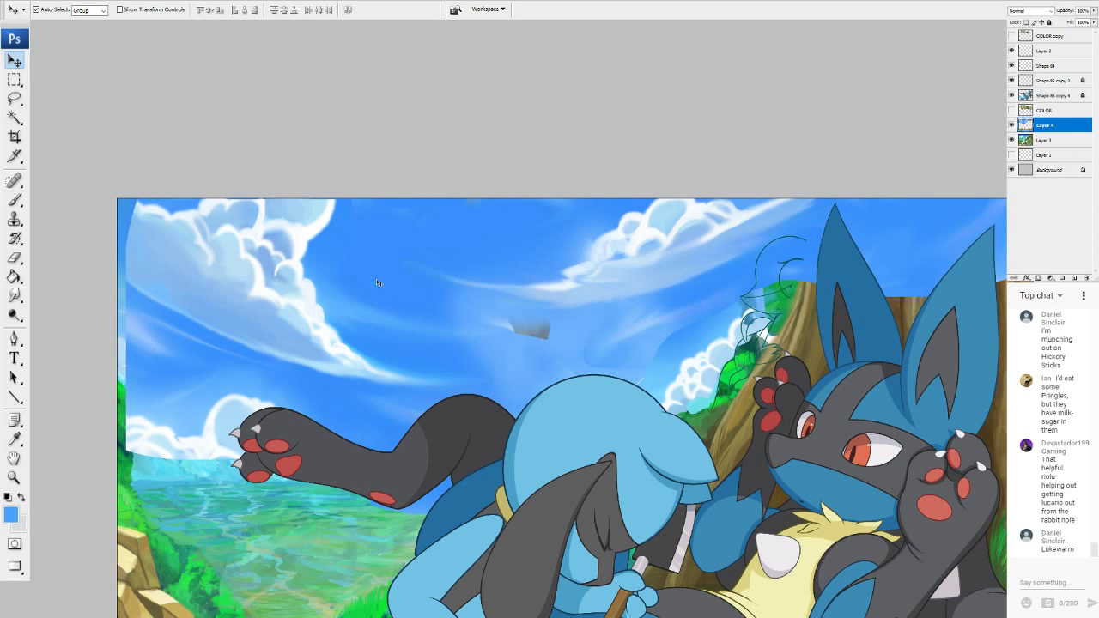
Flip the pasted sky layer horizontally and position its large cloud near the upright ears beside the tree.
mouse_move(1046, 125)
mouse_down()
mouse_move(1046, 140)
mouse_move(1048, 130)
mouse_up()
drag(153, 269, 249, 261)
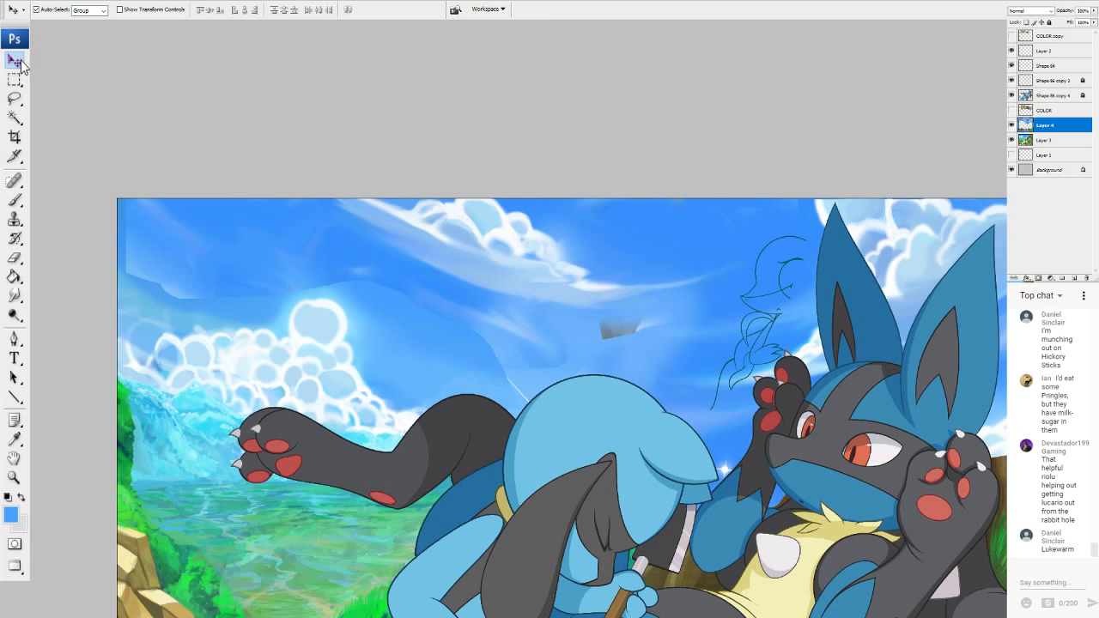
drag(532, 267, 454, 267)
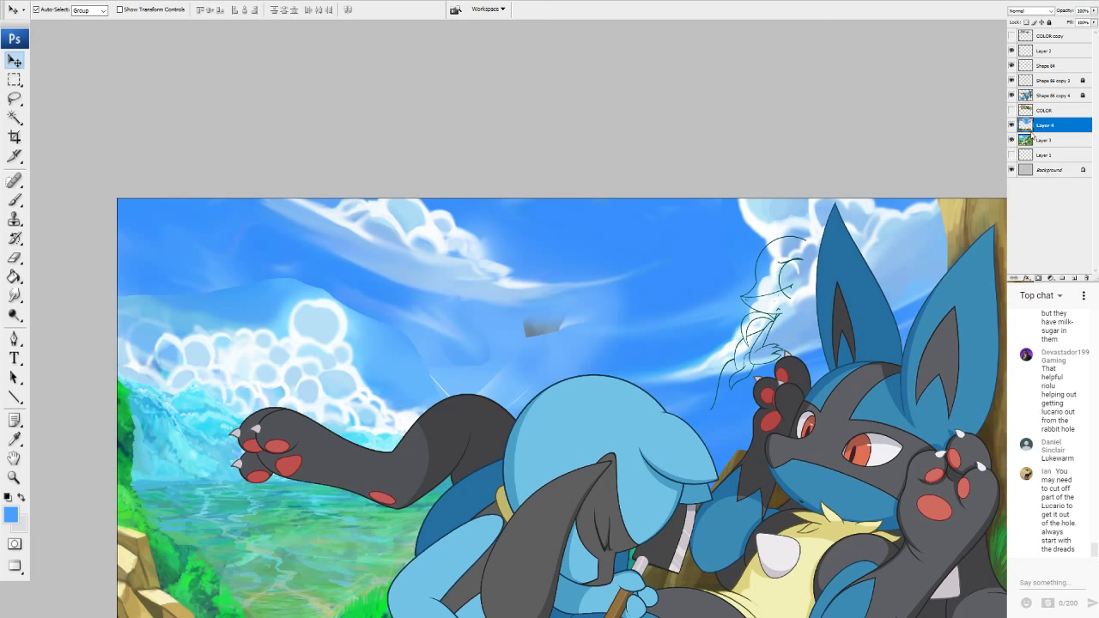
Compare the background with and without the pasted sky layer.
click(1011, 125)
click(1011, 125)
click(1011, 125)
click(1010, 126)
click(1010, 125)
click(1010, 125)
click(1010, 125)
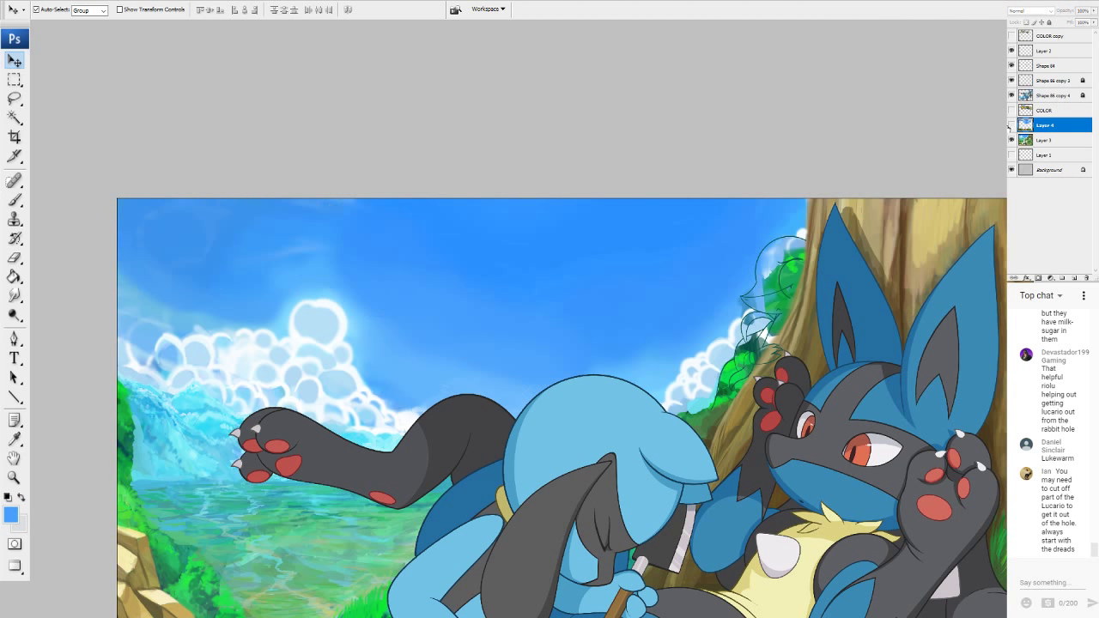
click(1011, 125)
click(1011, 125)
click(1010, 126)
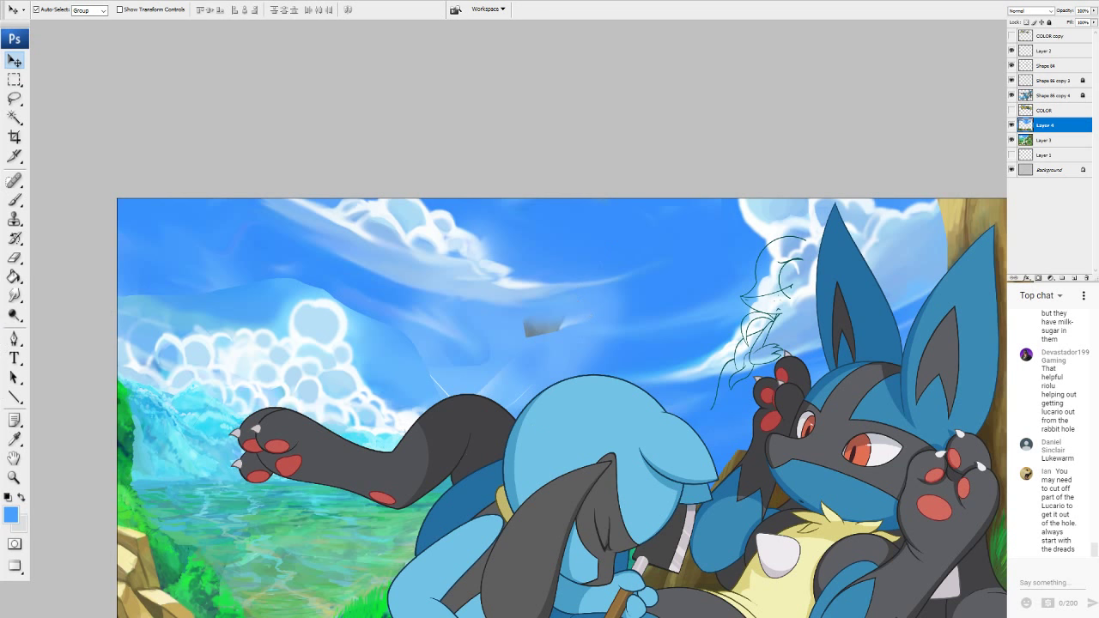
Scale the pasted sky layer to 94.5% and align its upper edge with the top of the canvas.
key(ctrl+t)
scroll(527, 386, down, 3)
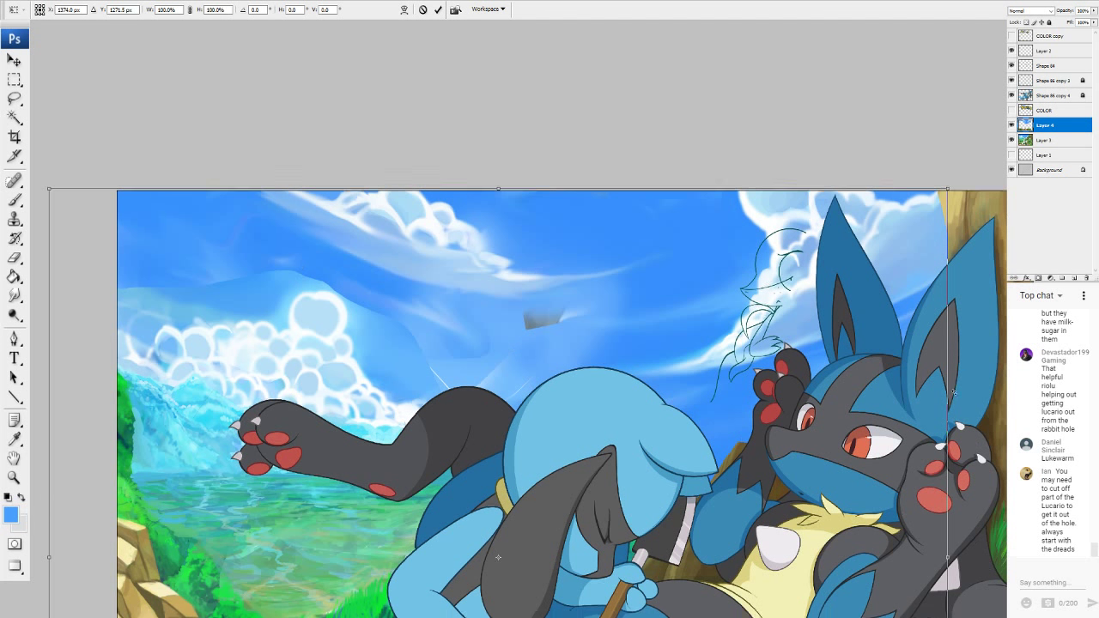
scroll(951, 473, down, 2)
scroll(954, 500, up, 3)
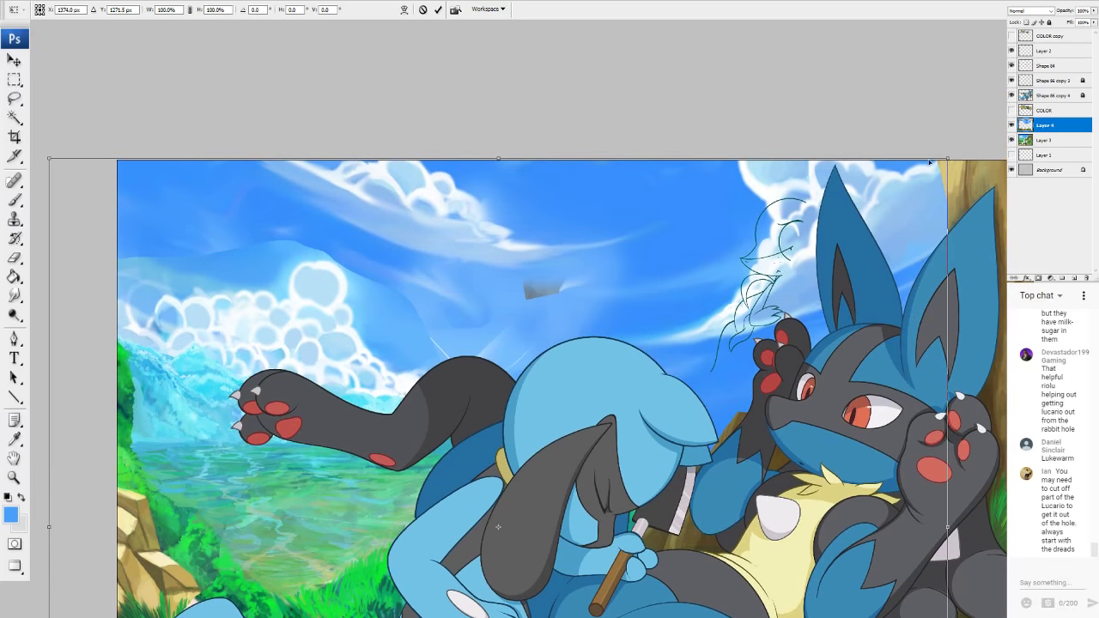
drag(950, 155, 898, 199)
drag(716, 267, 706, 228)
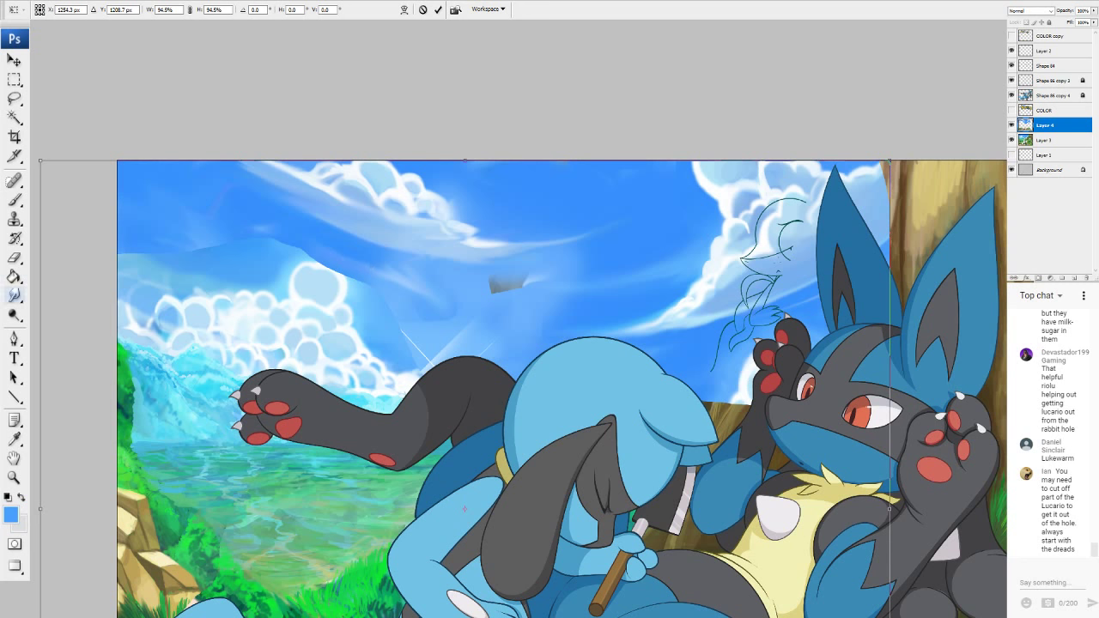
click(14, 257)
key(Return)
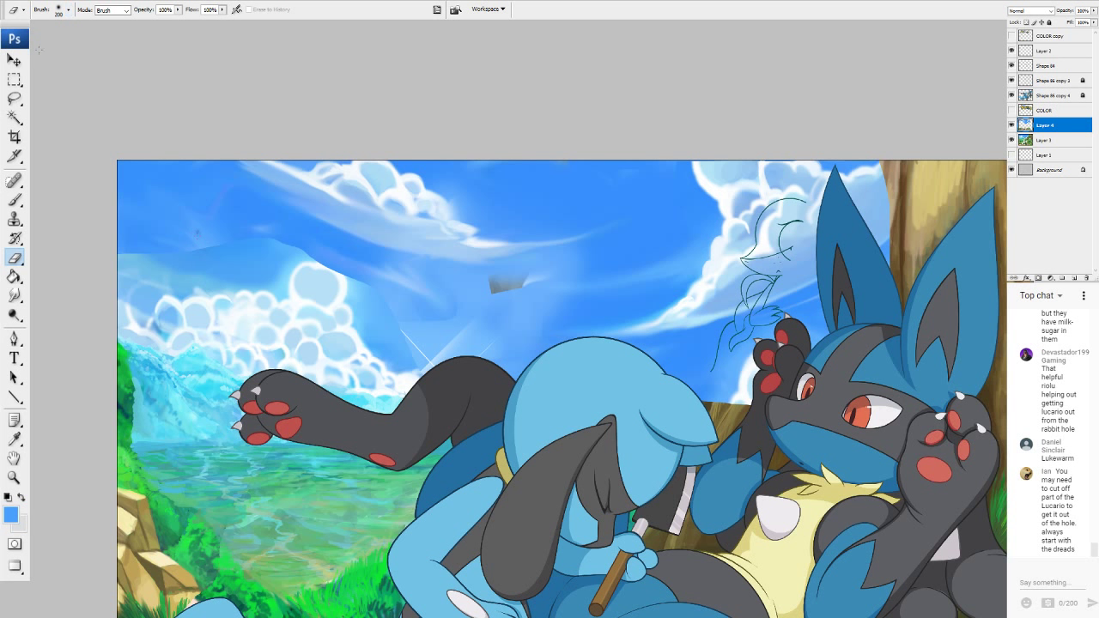
Erase the pasted sky's hard lower edge above the old cloud bank and its grey patch with a soft Eraser at 57% opacity.
drag(192, 240, 203, 243)
key(3)
key(6)
key(4)
key(3)
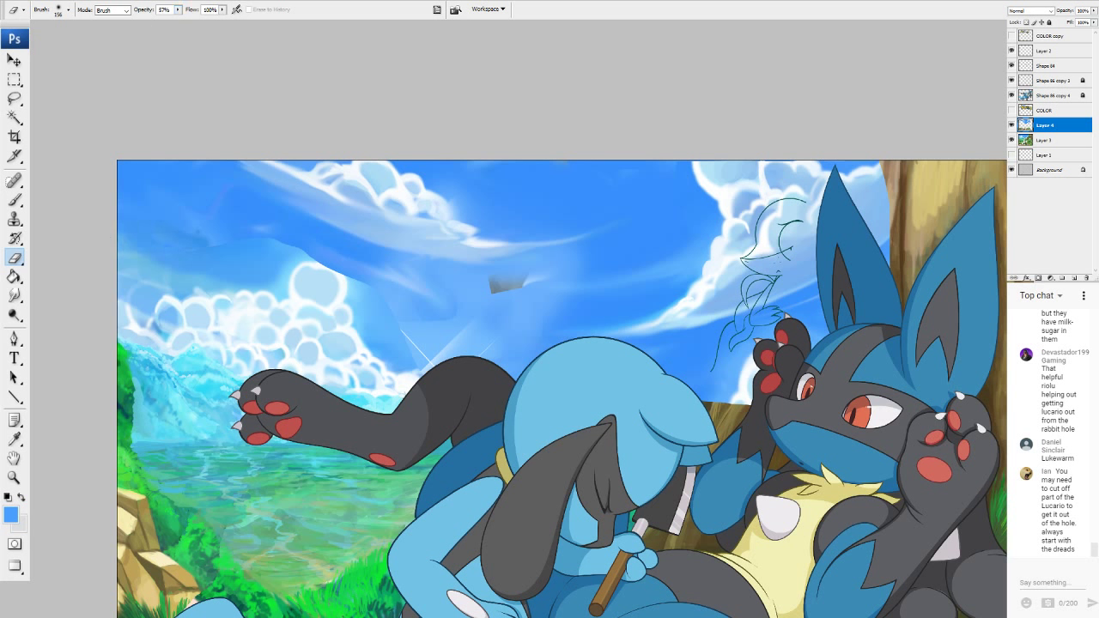
mouse_move(297, 244)
mouse_down()
mouse_move(354, 276)
mouse_move(339, 271)
mouse_up()
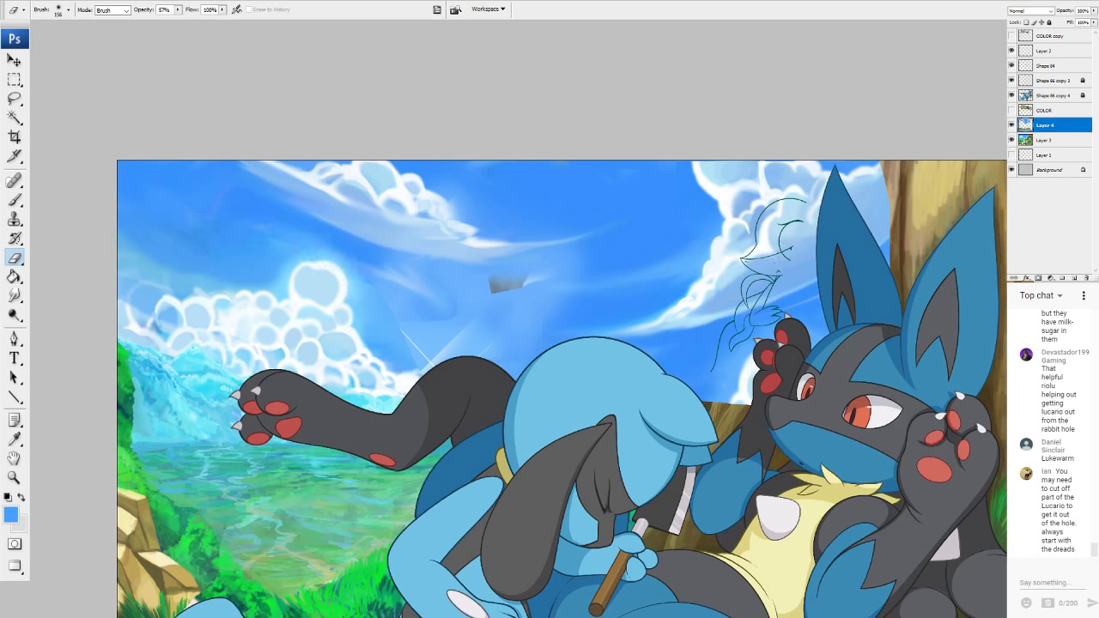
drag(412, 336, 441, 353)
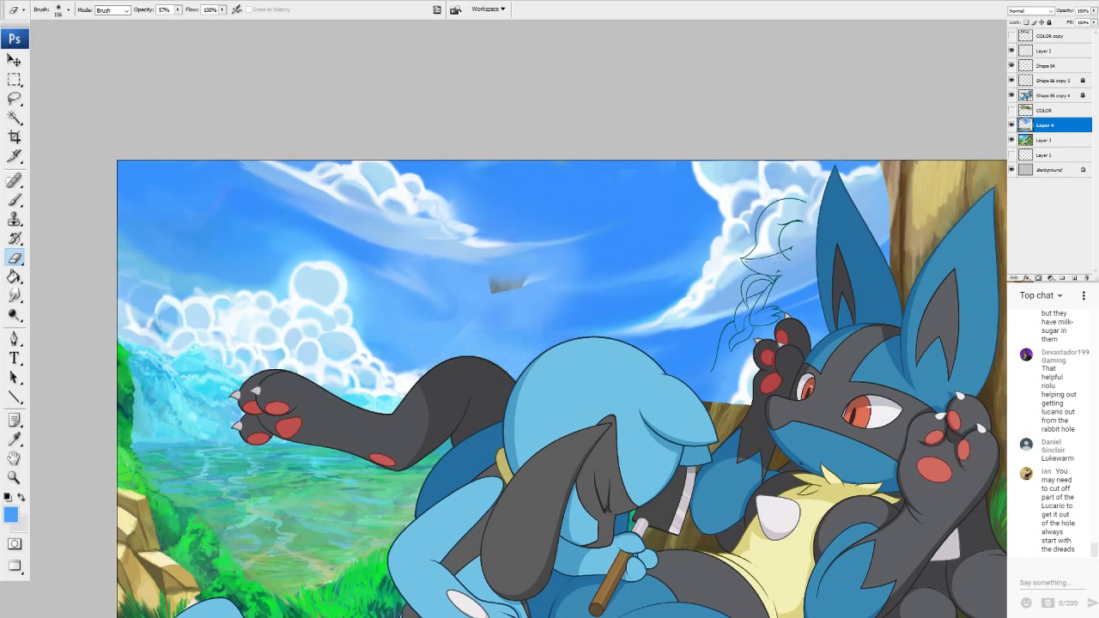
mouse_move(481, 295)
mouse_down()
mouse_move(553, 282)
mouse_move(541, 278)
mouse_up()
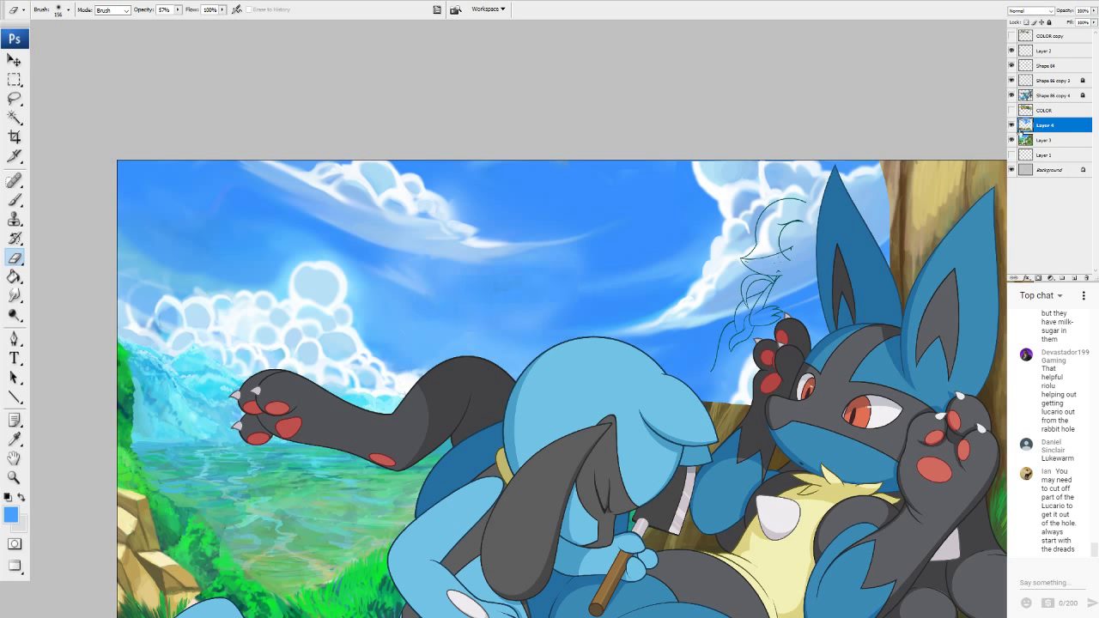
click(1011, 125)
click(1011, 126)
Undo the wide soft erase at the tree trunk, and erase the pasted sky there with a hard 13 px brush.
drag(903, 165, 894, 196)
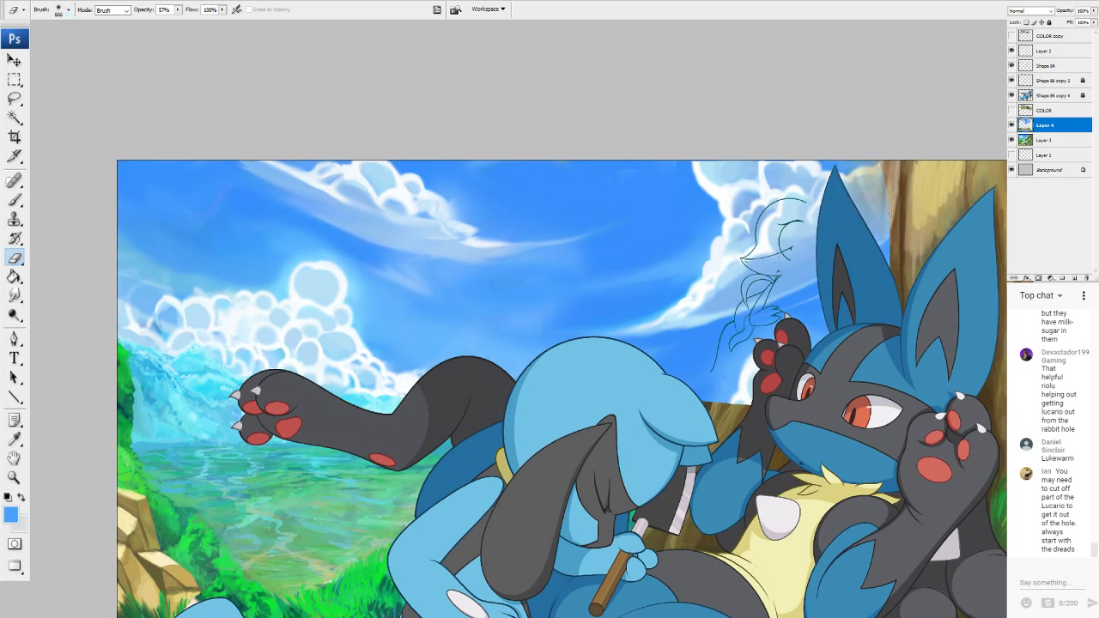
key(ctrl+z)
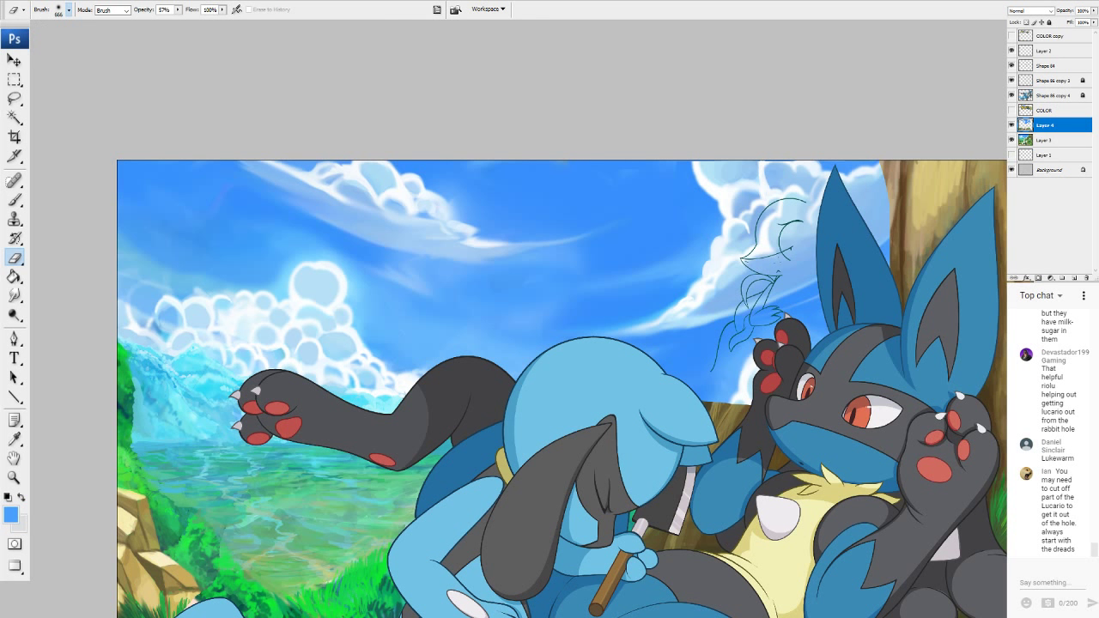
key(period)
mouse_move(884, 181)
mouse_down()
mouse_move(868, 247)
mouse_move(882, 269)
mouse_move(893, 206)
mouse_up()
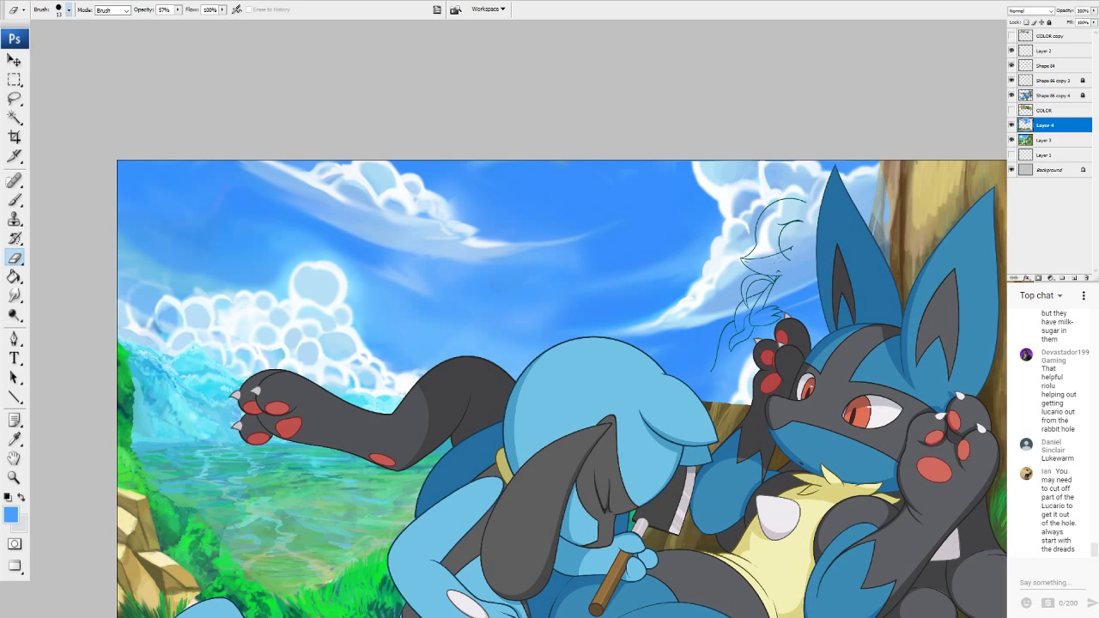
key(bracketright)
Erase the pasted sky along the slanted edge of the tree trunk with a 34 px Eraser at 57% opacity.
click(1011, 126)
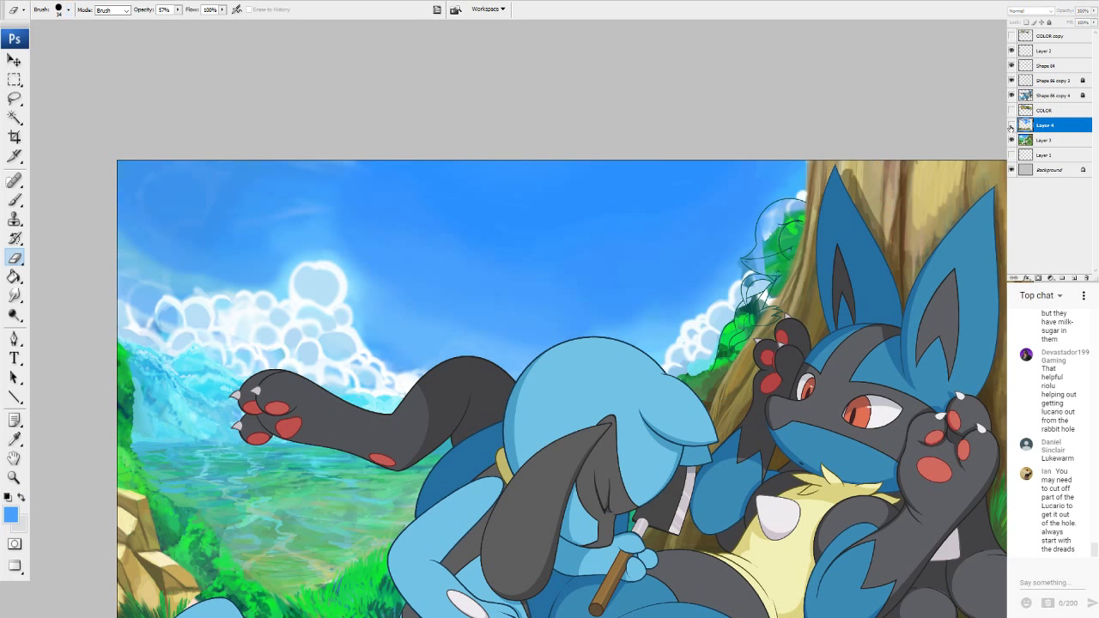
click(1011, 125)
click(1012, 126)
click(1011, 126)
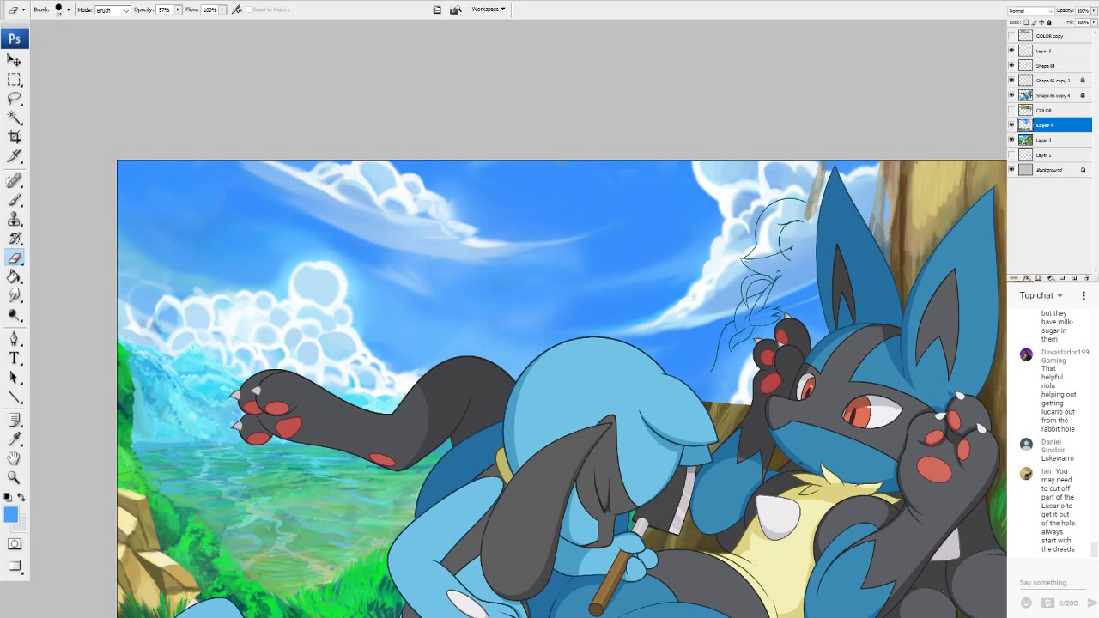
drag(816, 182, 821, 156)
mouse_move(807, 216)
mouse_down()
mouse_move(778, 311)
mouse_move(709, 400)
mouse_up()
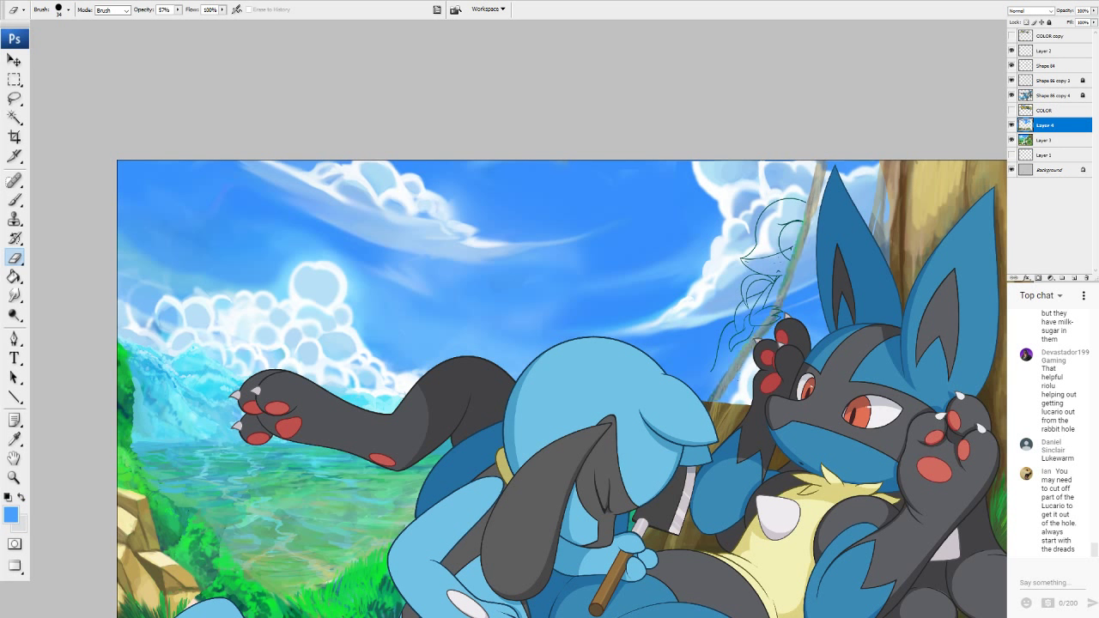
mouse_move(753, 363)
mouse_down()
mouse_move(730, 399)
mouse_move(805, 271)
mouse_move(824, 174)
mouse_move(857, 200)
mouse_move(874, 172)
mouse_move(882, 246)
mouse_up()
Erase the remaining pasted sky over the tree trunk with a 137 px Eraser at 100% opacity.
click(58, 12)
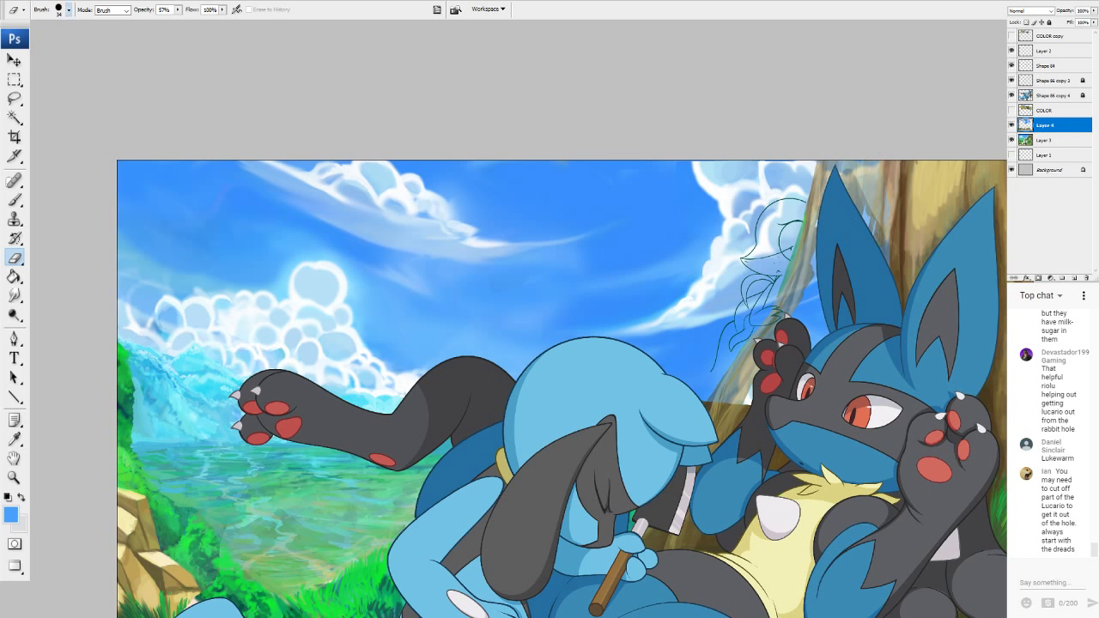
drag(63, 45, 84, 44)
click(179, 11)
key(0)
drag(874, 249, 871, 278)
drag(894, 182, 845, 184)
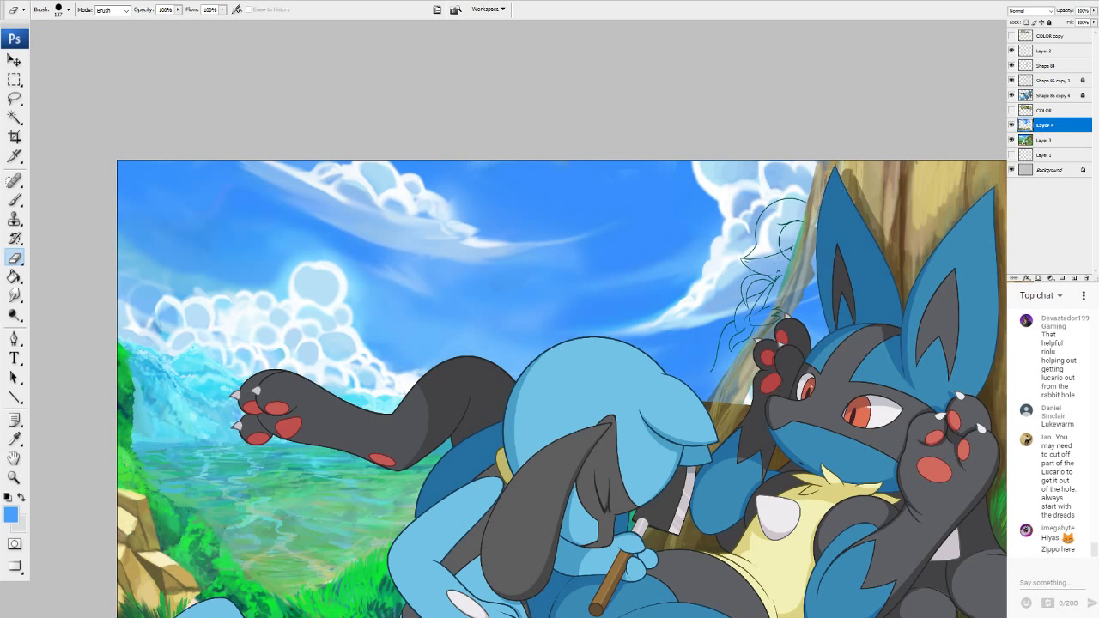
mouse_move(826, 273)
mouse_down()
mouse_move(818, 323)
mouse_move(833, 231)
mouse_move(816, 280)
mouse_up()
mouse_move(752, 386)
mouse_down()
mouse_move(750, 402)
mouse_move(736, 361)
mouse_move(724, 394)
mouse_up()
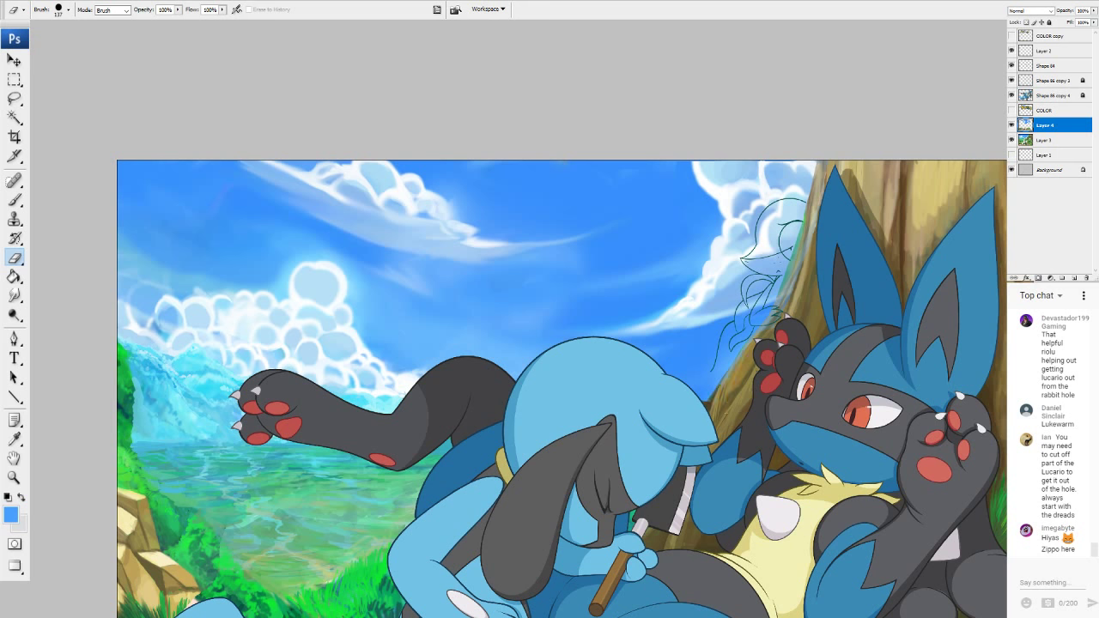
Compare the background with and without the pasted sky, and erase it over the green foliage and small cloud beside the trunk.
drag(726, 395, 605, 347)
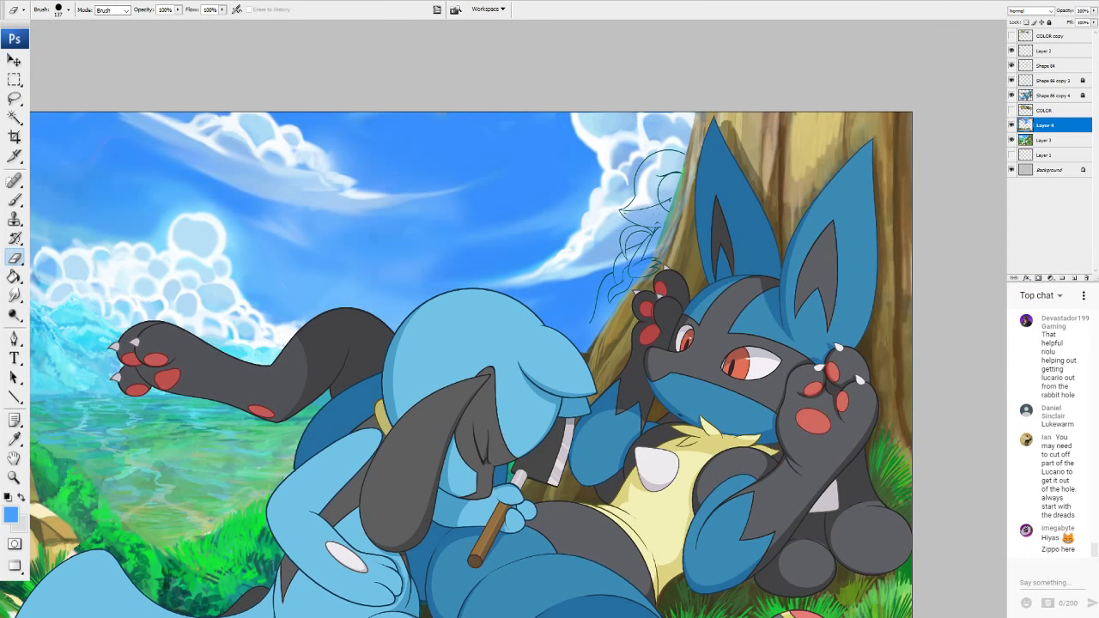
click(1011, 125)
click(1011, 126)
click(1011, 125)
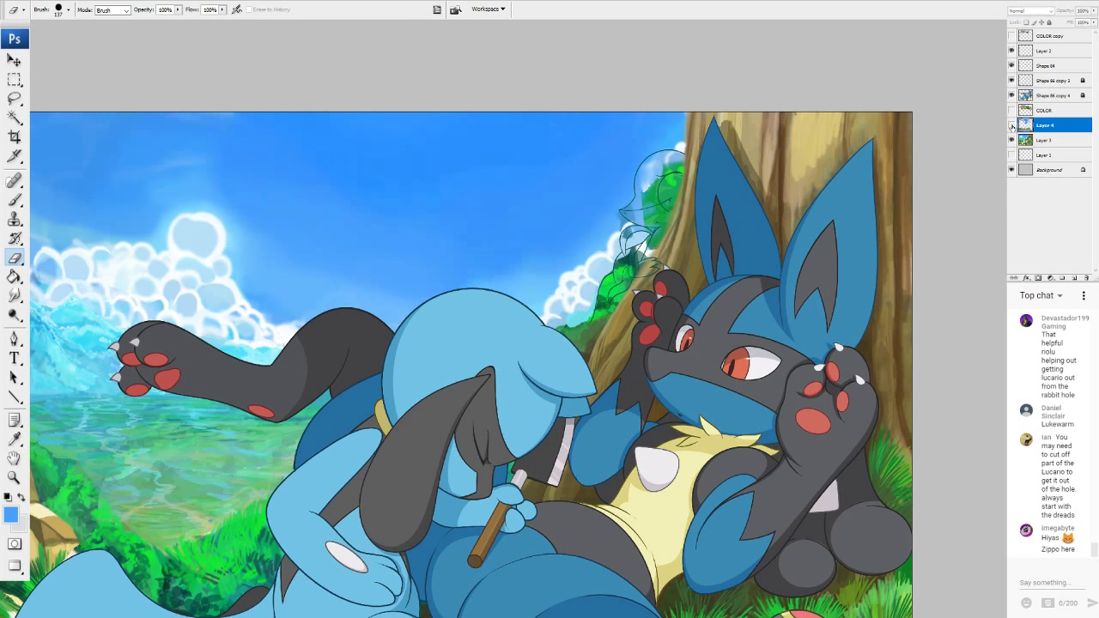
click(1011, 126)
click(1011, 125)
click(1012, 125)
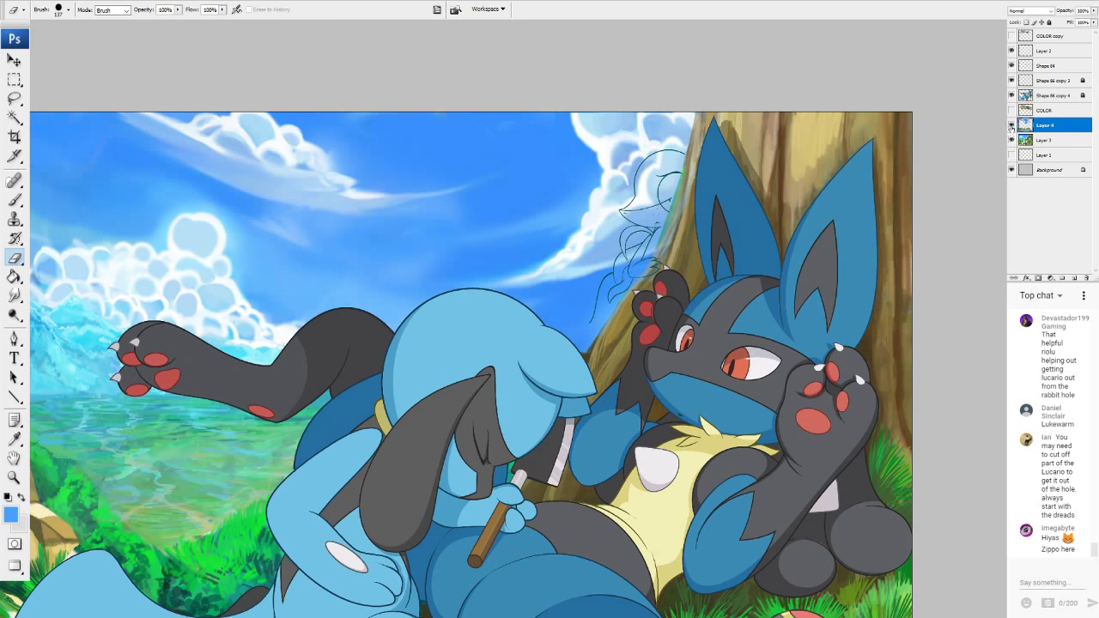
click(604, 298)
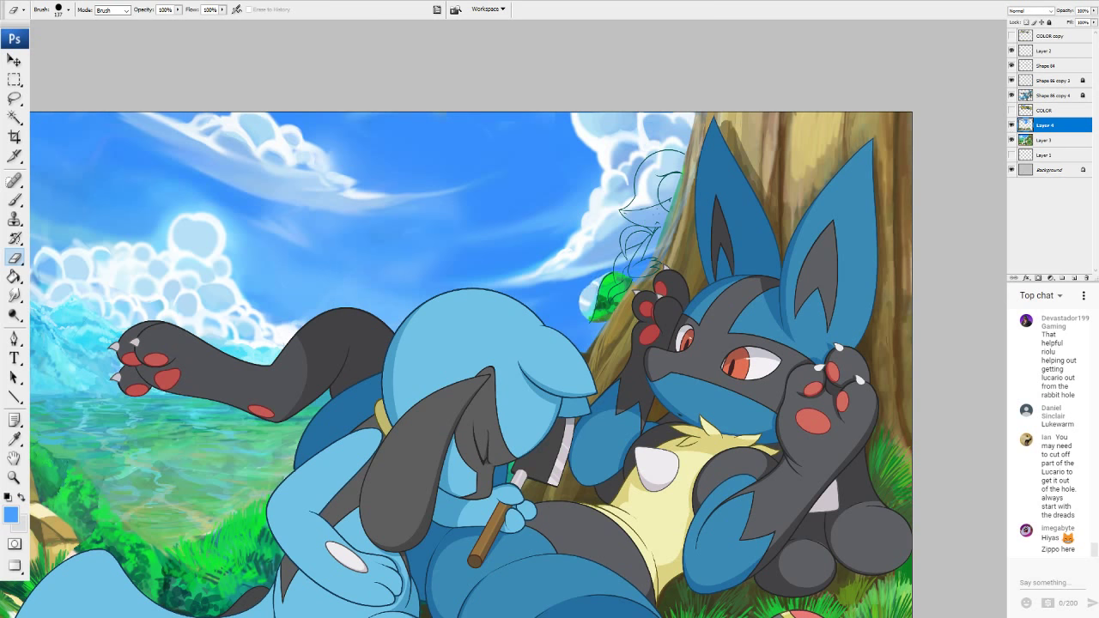
drag(601, 277, 658, 234)
mouse_move(603, 301)
mouse_down()
mouse_move(570, 312)
mouse_move(584, 293)
mouse_move(549, 311)
mouse_move(581, 276)
mouse_move(556, 285)
mouse_move(630, 250)
mouse_move(592, 261)
mouse_up()
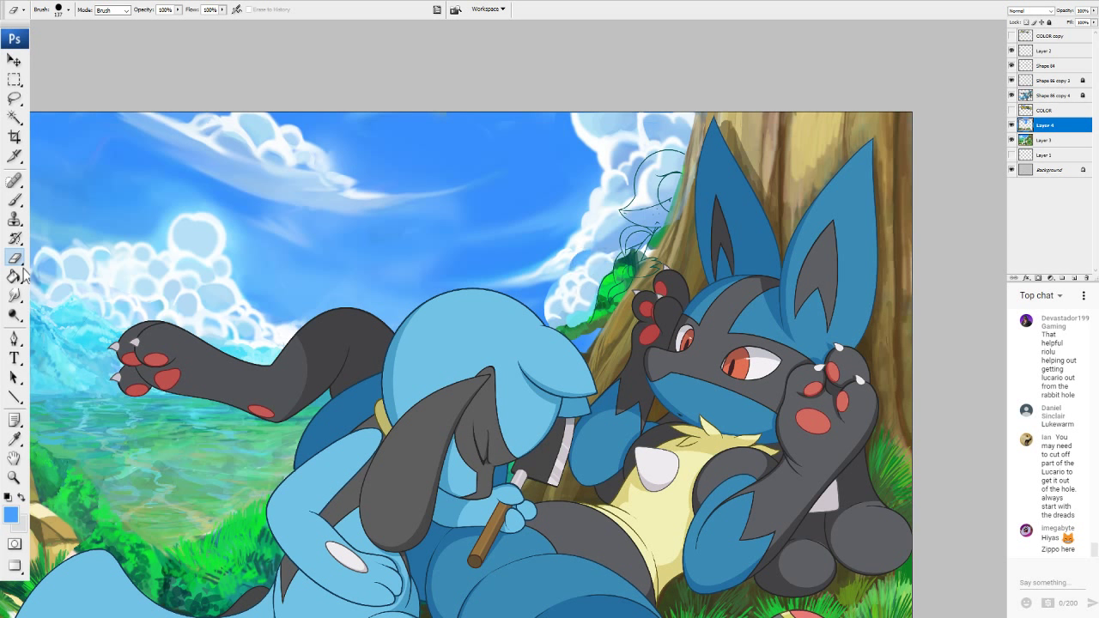
Merge the pasted sky layer into the lake background, and brush the cloud beside the foliage with near-white fdffff at 74% opacity.
click(14, 294)
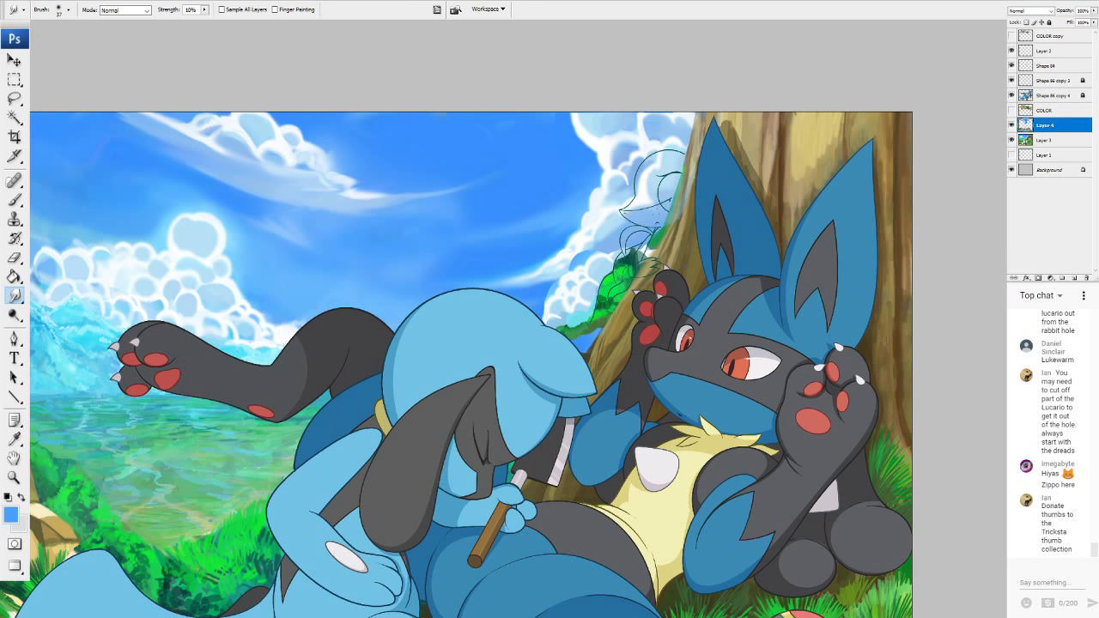
key(Delete)
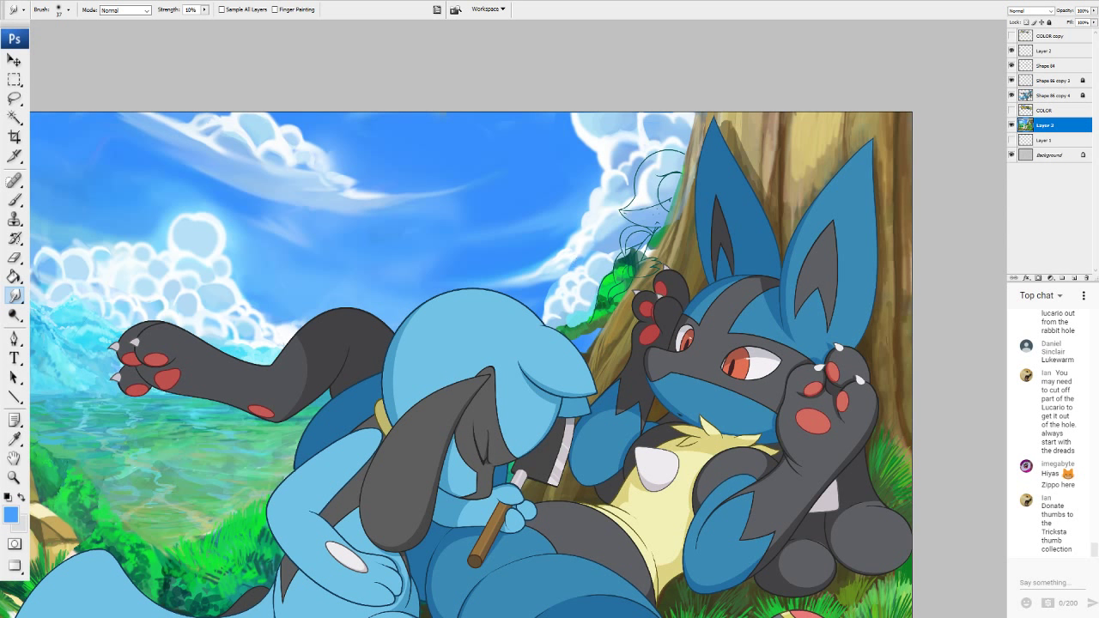
click(16, 513)
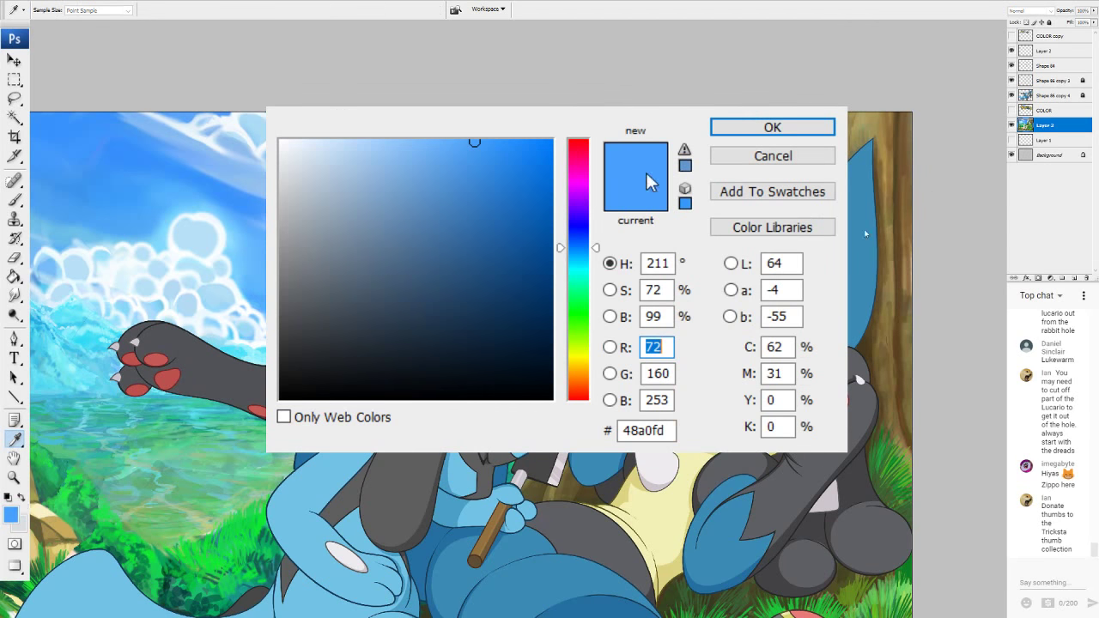
click(221, 262)
click(197, 236)
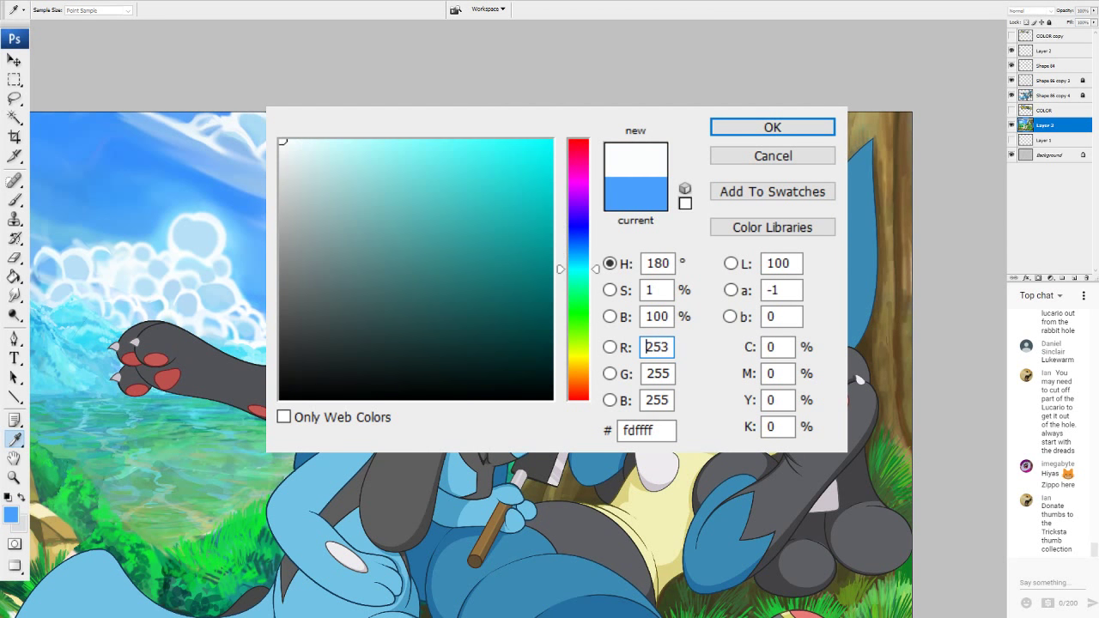
click(748, 127)
key(b)
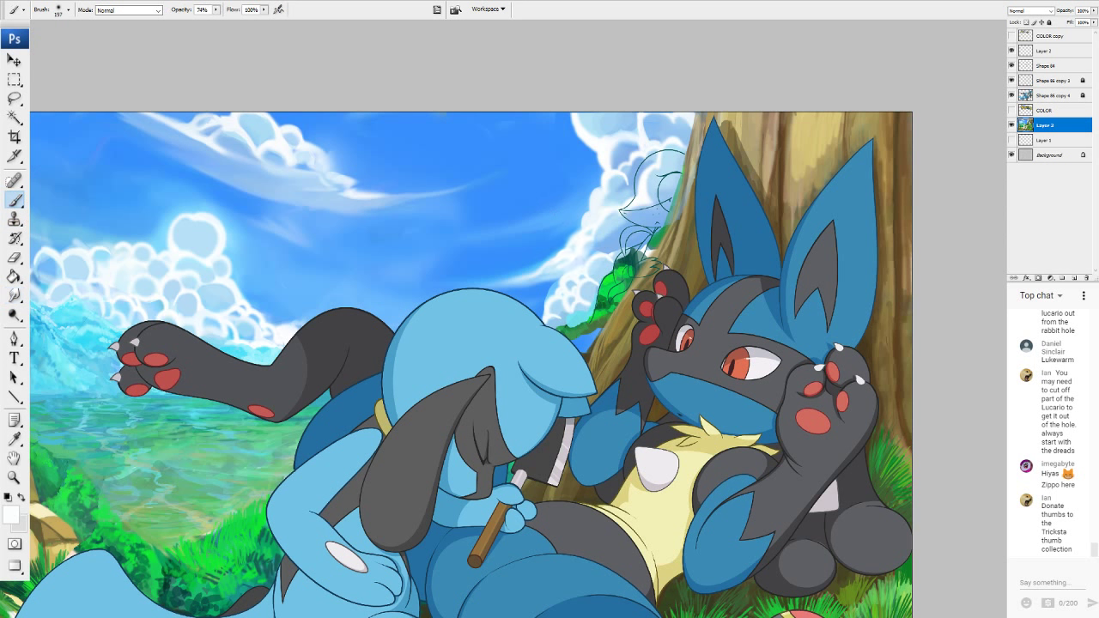
mouse_move(563, 277)
mouse_down()
mouse_move(539, 309)
mouse_move(553, 325)
mouse_up()
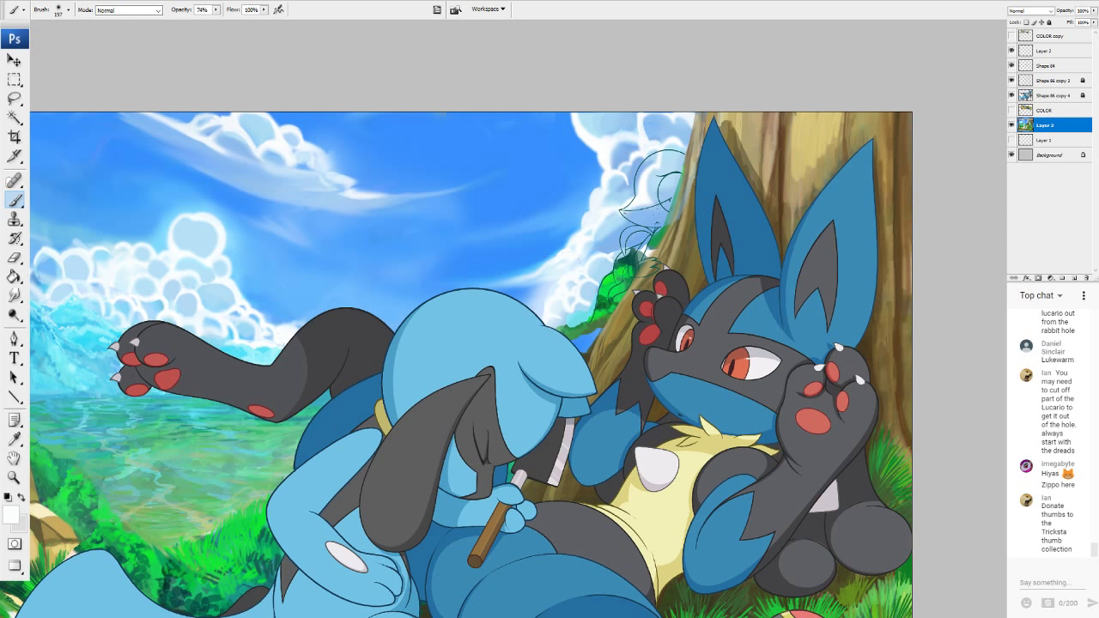
alt+click(540, 266)
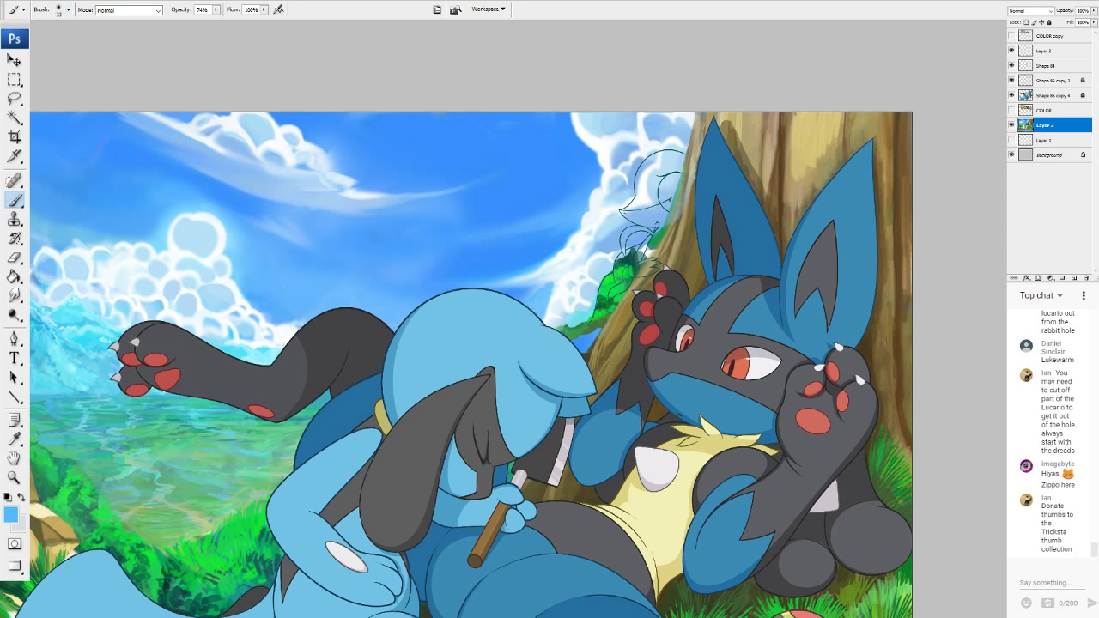
Smudge the cloud, foliage and hill edges beside the tree trunk at 35% strength, covering the leftover blue patch.
click(14, 295)
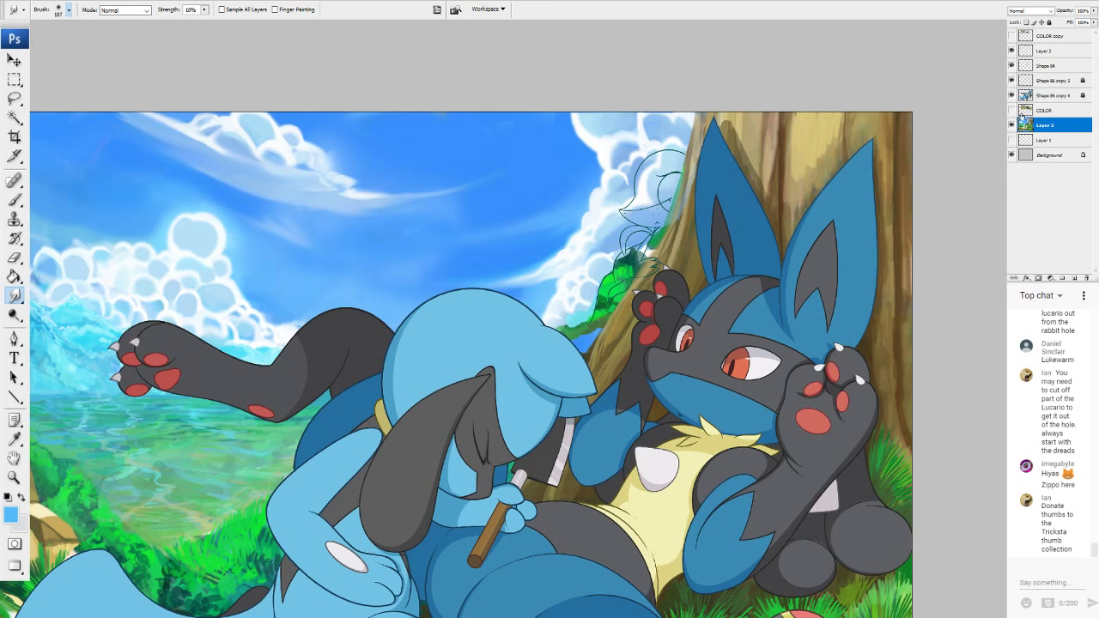
click(1010, 125)
click(1010, 126)
key(ctrl+plus)
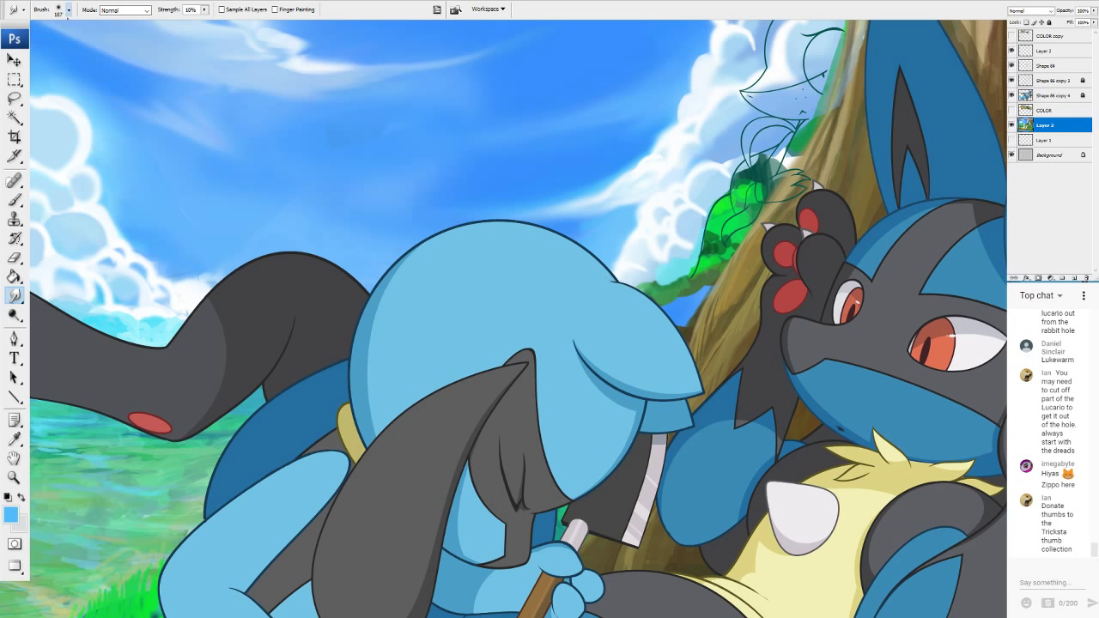
click(204, 11)
drag(205, 21, 221, 21)
mouse_move(671, 264)
mouse_down()
mouse_move(683, 260)
mouse_move(682, 241)
mouse_move(693, 251)
mouse_up()
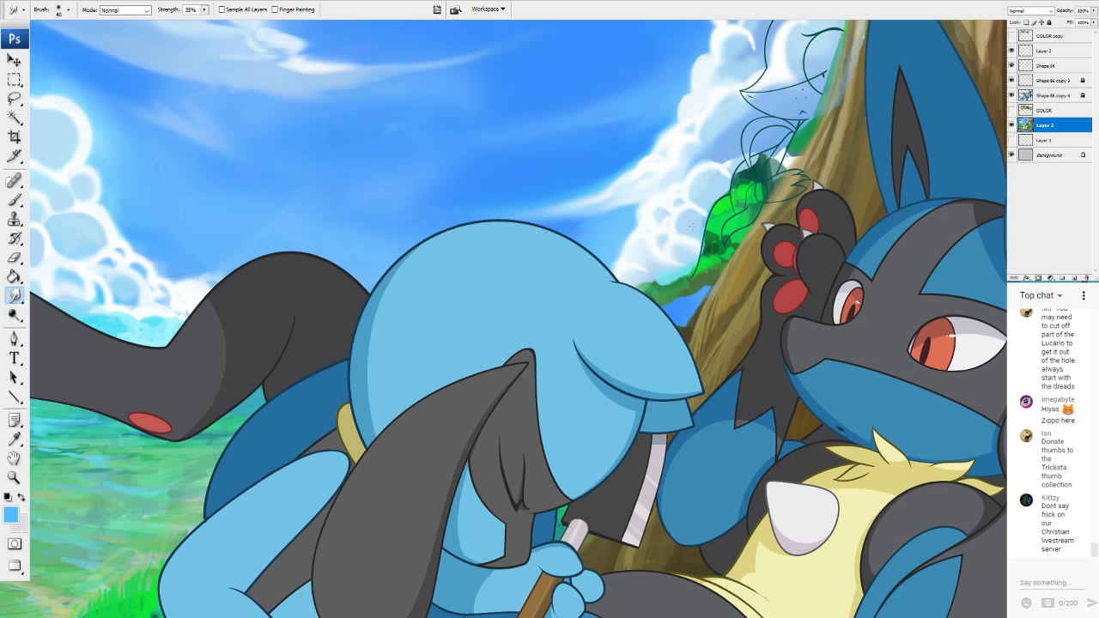
mouse_move(692, 226)
mouse_down()
mouse_move(707, 240)
mouse_move(699, 203)
mouse_up()
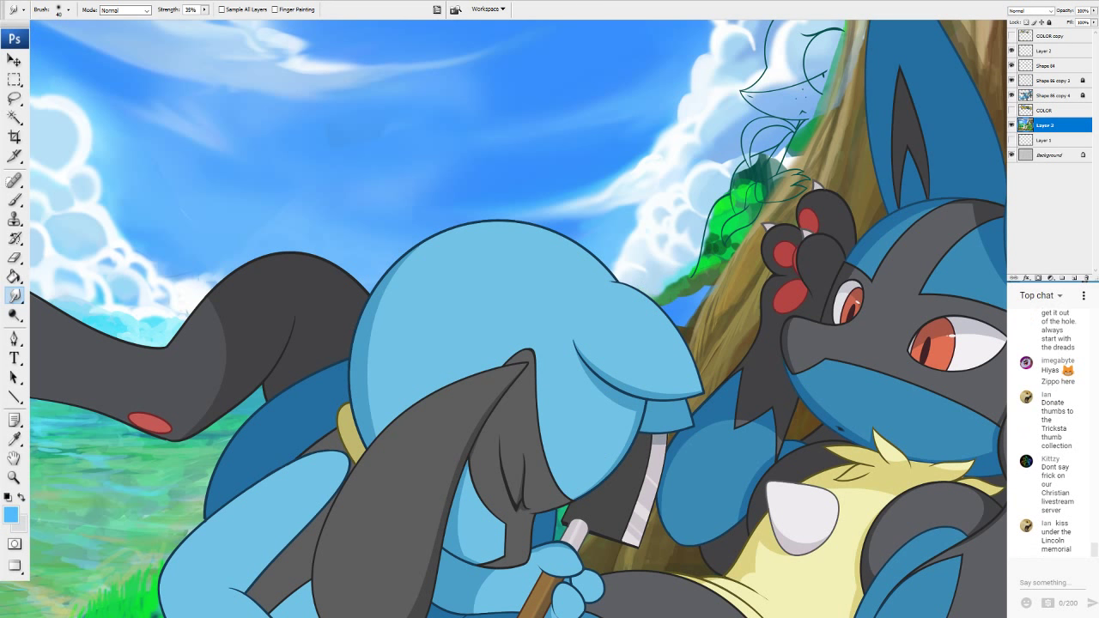
drag(668, 275, 678, 285)
mouse_move(696, 307)
mouse_down()
mouse_move(684, 333)
mouse_move(669, 309)
mouse_up()
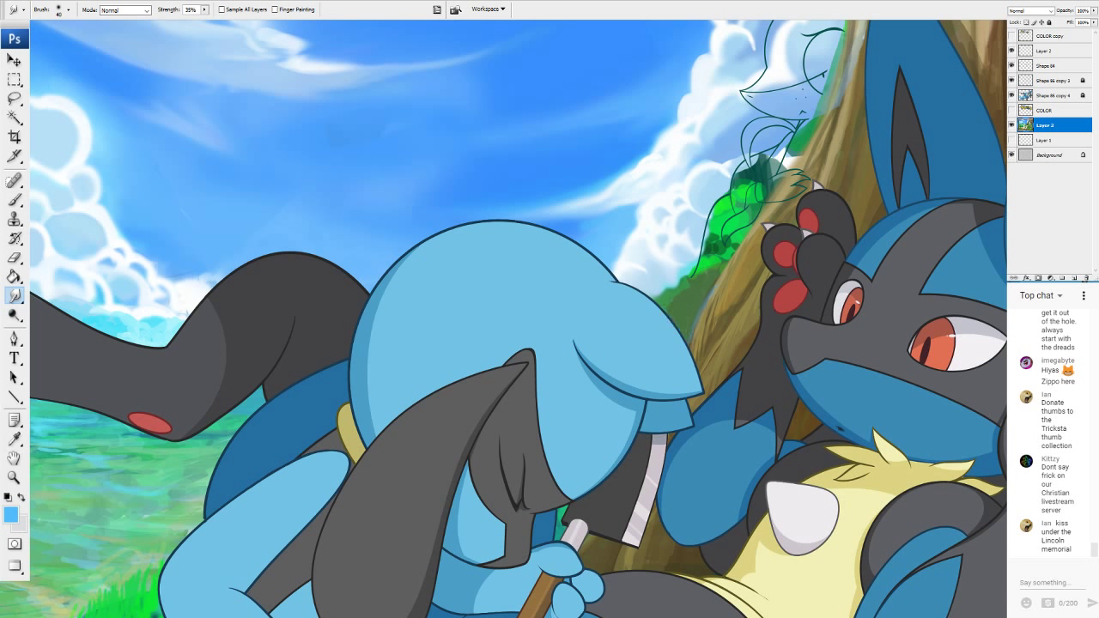
Pick near-white fdfefe and retouch the clouds with it and sampled pale and sky-blue tones, using the Brush at 74% opacity.
scroll(678, 311, down, 13)
scroll(678, 311, up, 11)
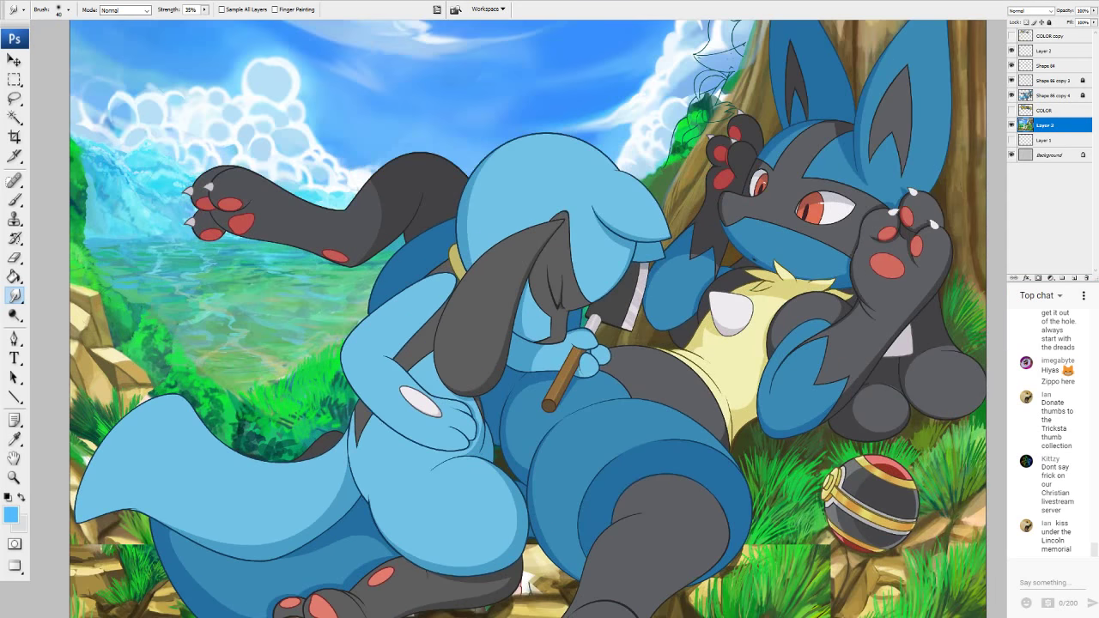
drag(861, 31, 931, 220)
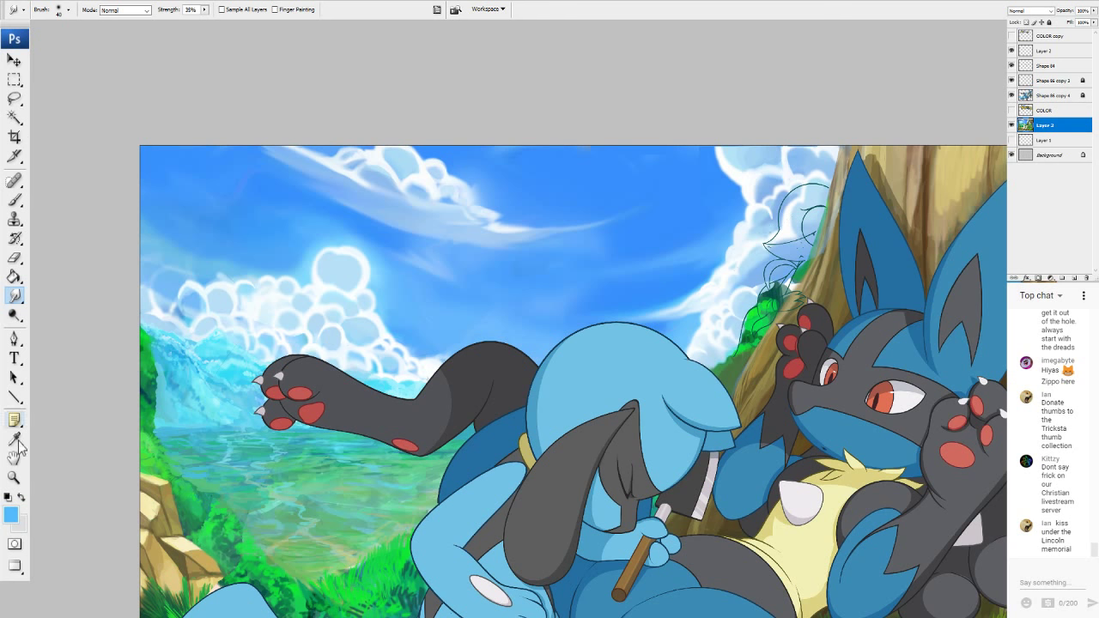
click(10, 513)
click(344, 148)
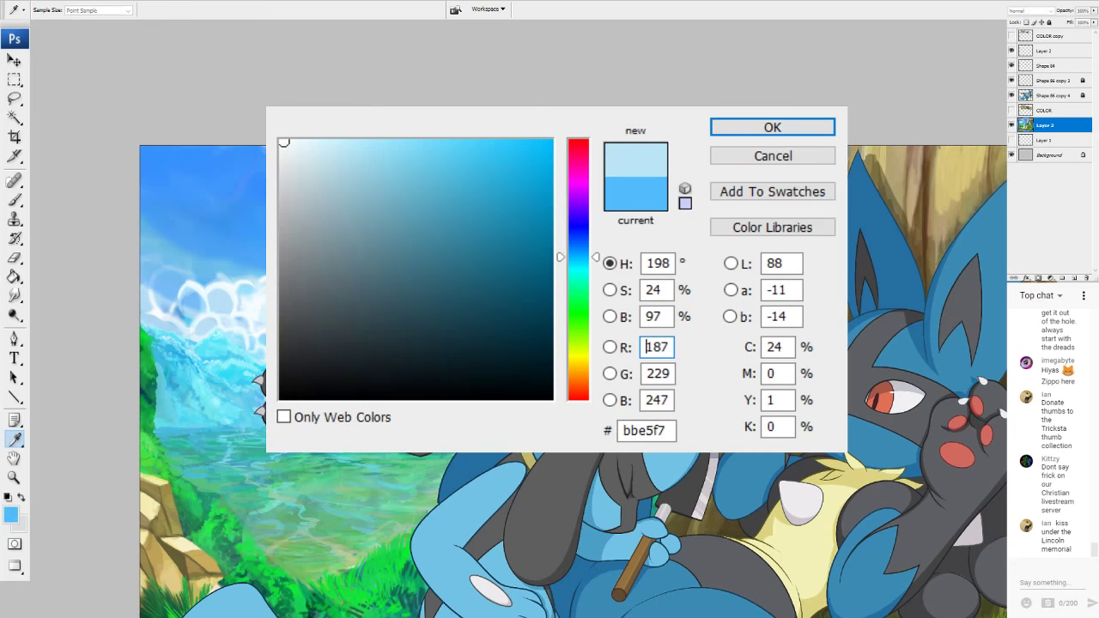
drag(344, 147, 279, 138)
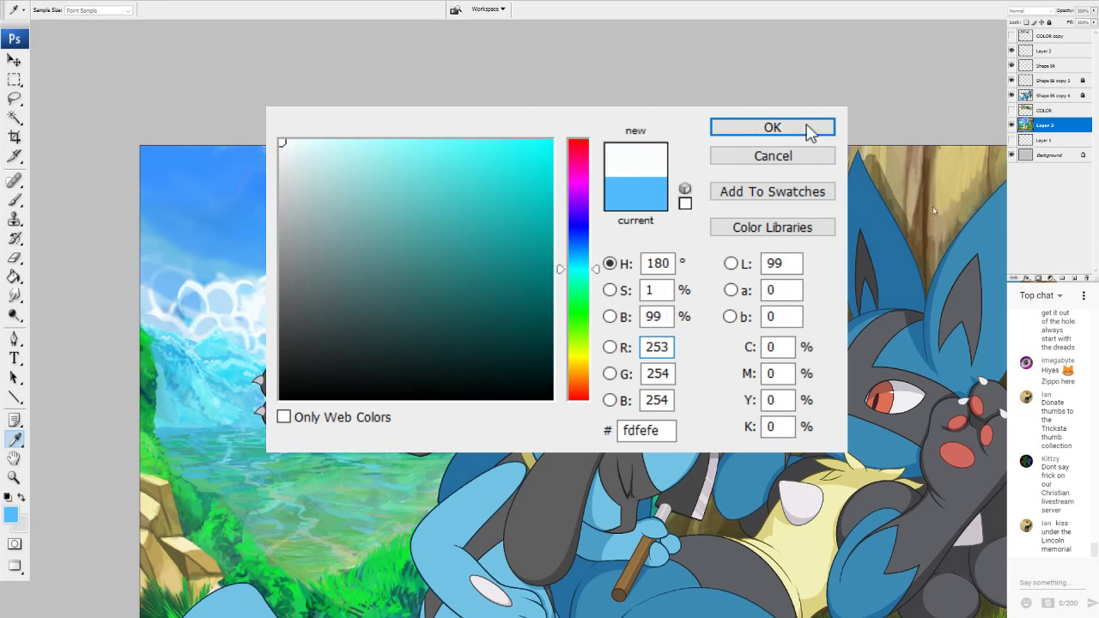
click(811, 128)
key(r)
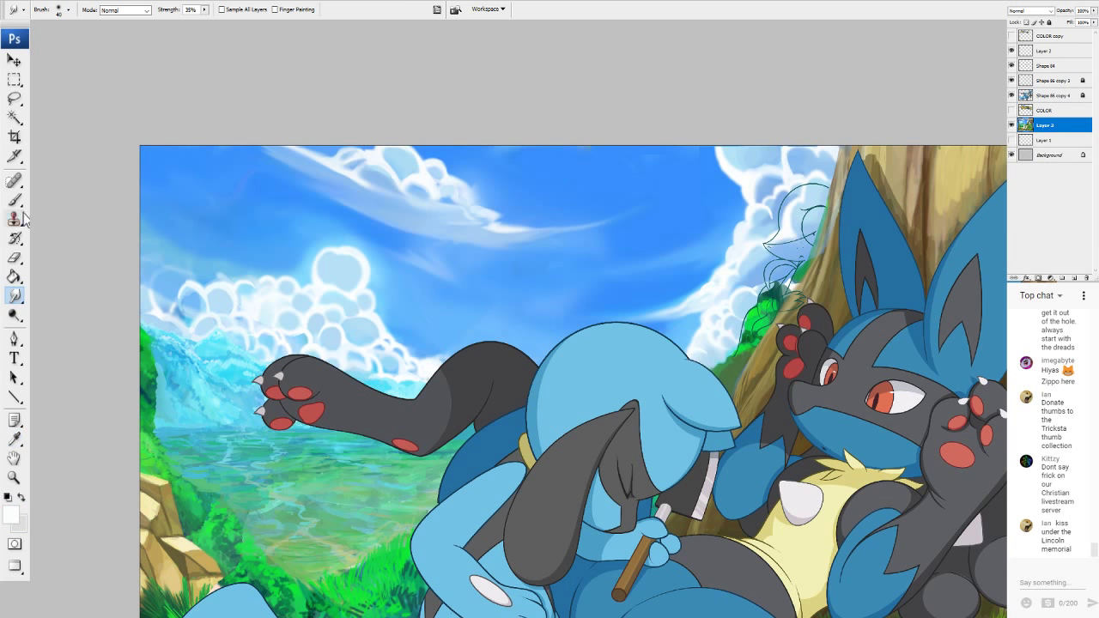
key(b)
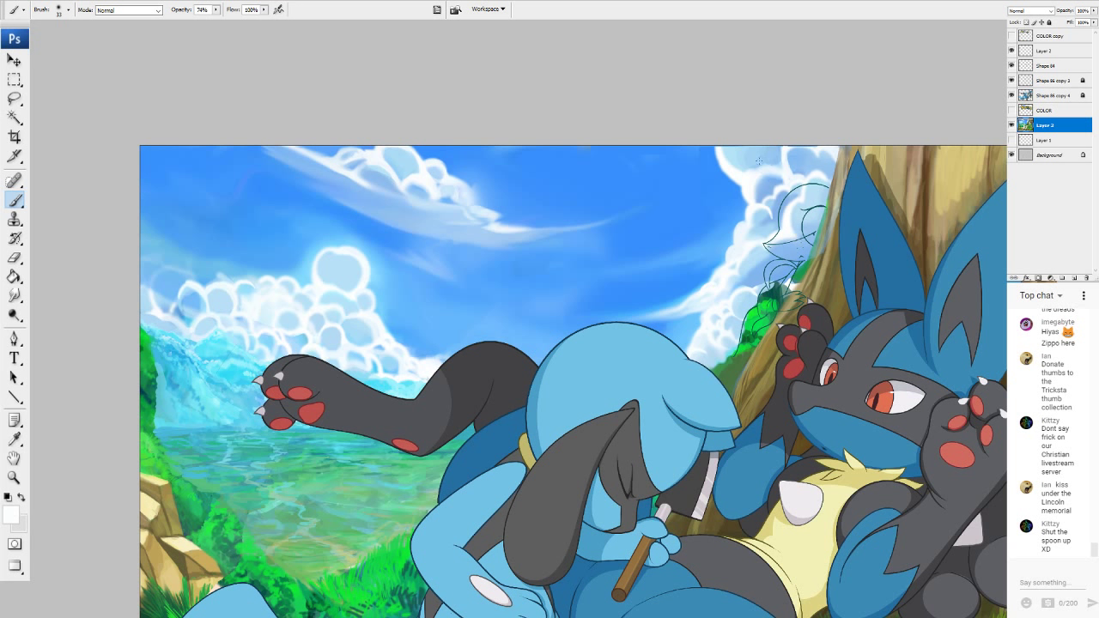
alt+click(395, 319)
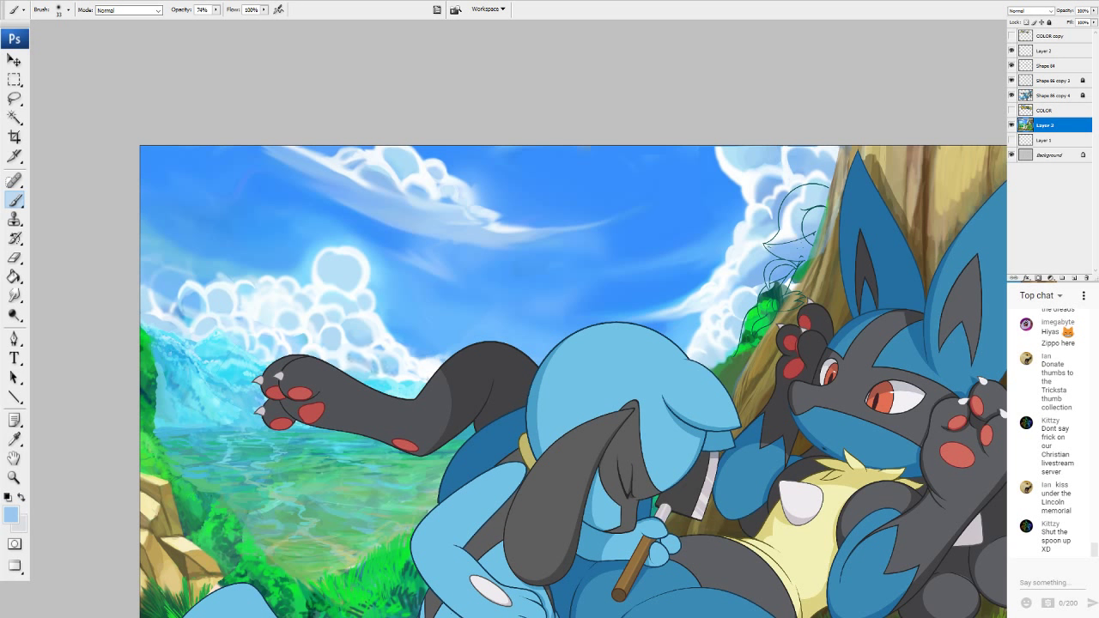
alt+click(739, 255)
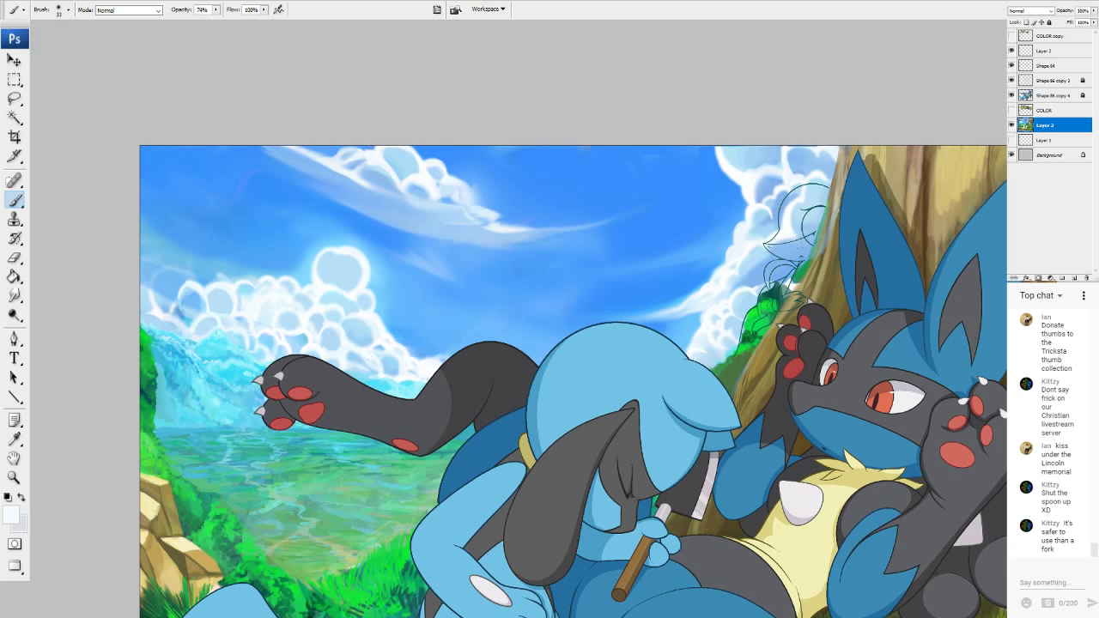
alt+click(680, 302)
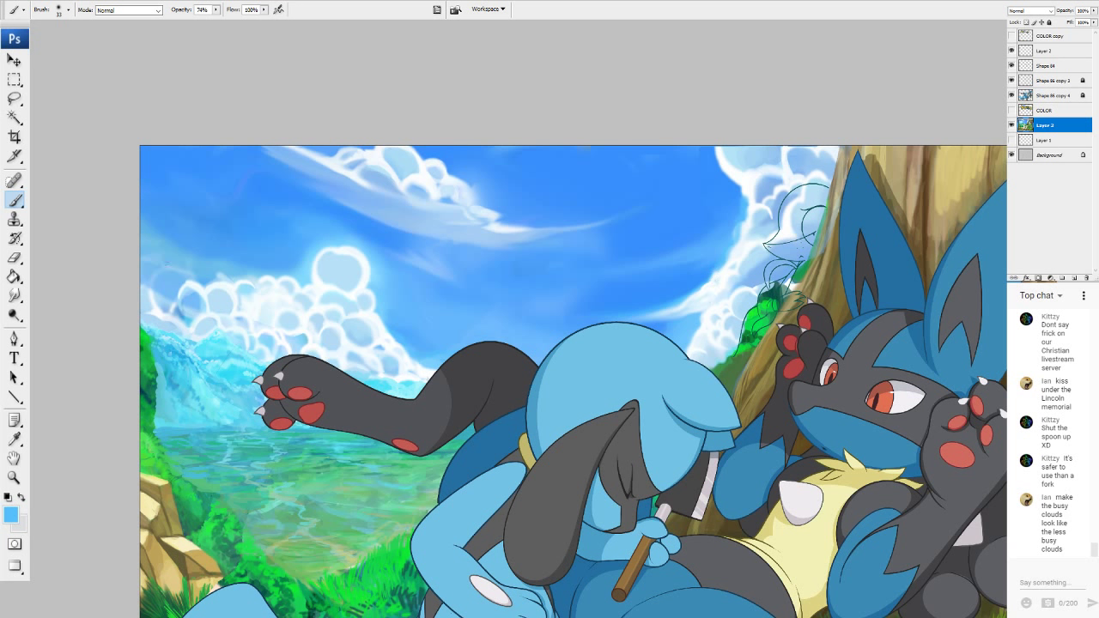
Repaint the edge of the tall cloud beside the tree trunk with tones sampled from the cloud and sky.
alt+click(737, 199)
drag(736, 219, 729, 236)
drag(742, 199, 740, 218)
alt+click(735, 232)
alt+click(739, 154)
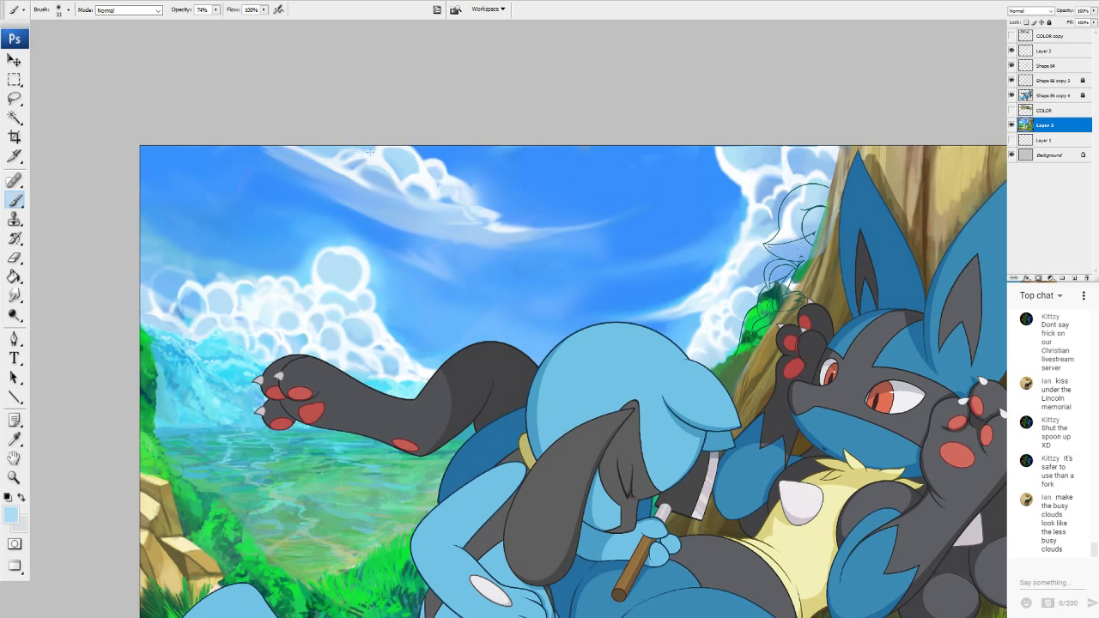
Retouch the cloud bank and sky above the far-shore mountain with sampled pale and sky-blue tones, using the Brush at 74% opacity.
alt+click(150, 287)
mouse_move(160, 313)
mouse_down()
mouse_move(139, 288)
mouse_move(178, 316)
mouse_up()
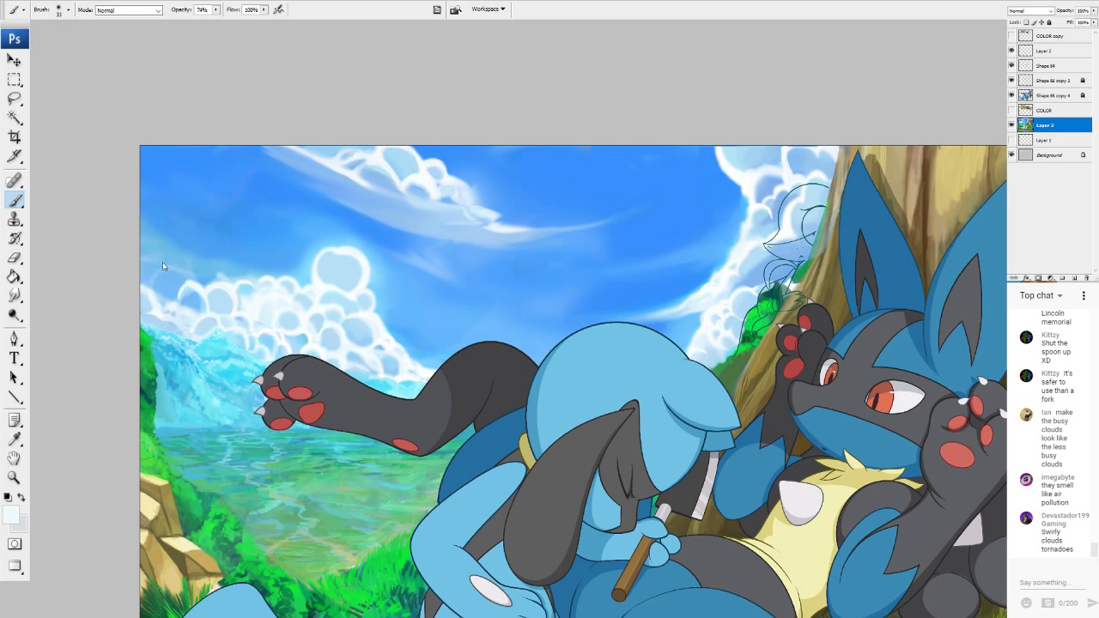
drag(168, 303, 180, 290)
alt+click(200, 305)
alt+click(189, 282)
alt+click(174, 237)
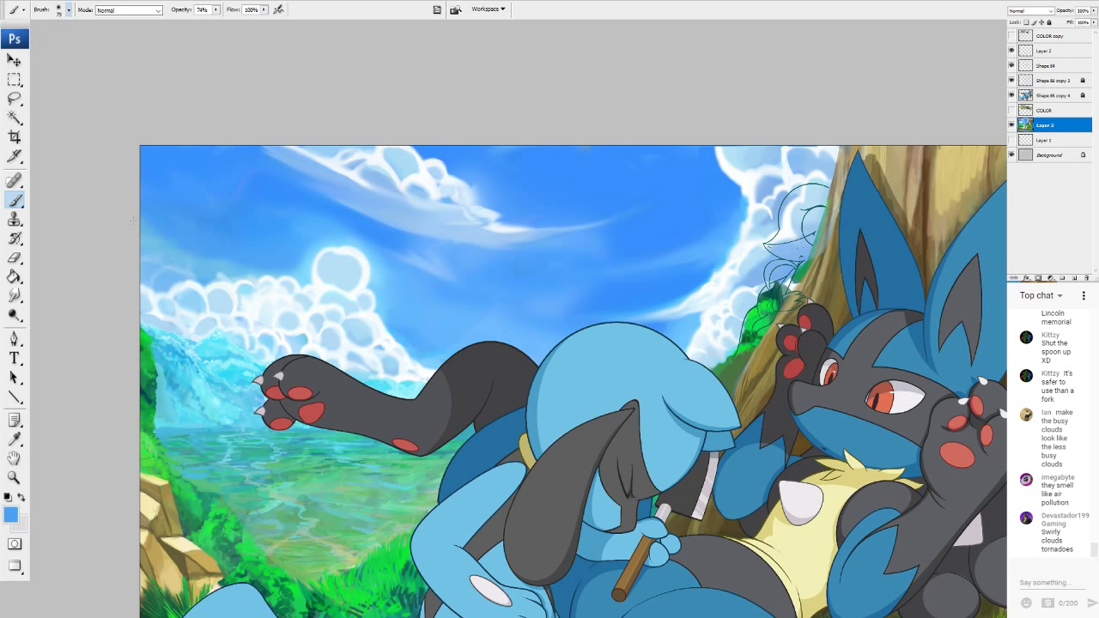
mouse_move(143, 249)
mouse_down()
mouse_move(178, 266)
mouse_move(146, 267)
mouse_move(171, 282)
mouse_move(236, 273)
mouse_up()
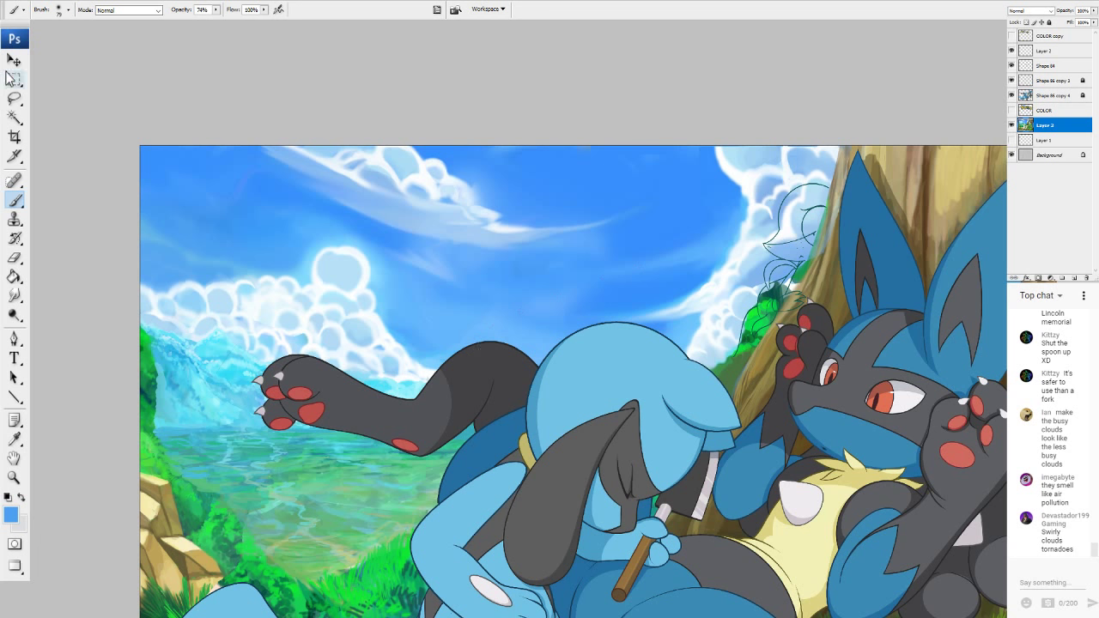
Copy the lassoed cloud section from the other document onto the lake illustration and move it toward the sky's upper-left corner.
click(15, 79)
key(ctrl+Tab)
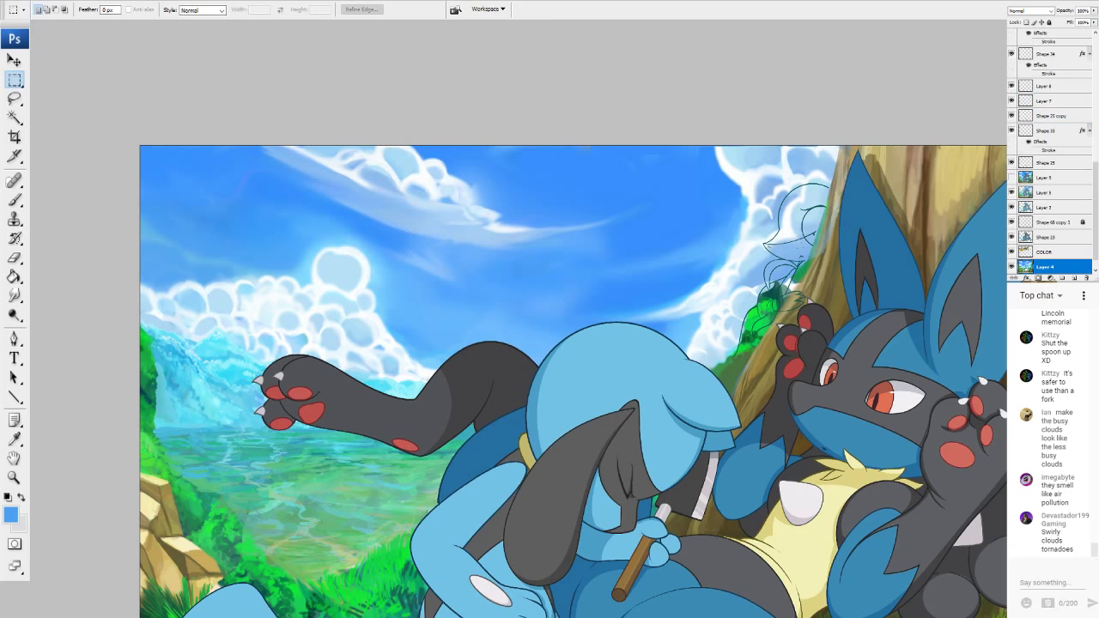
click(14, 98)
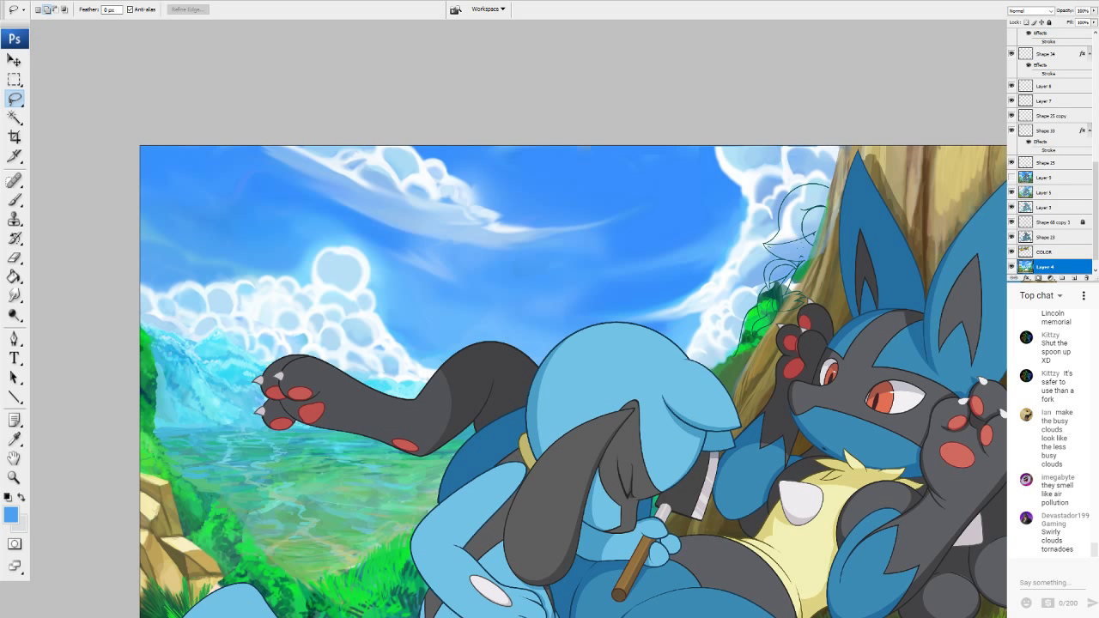
key(ctrl+a)
click(13, 59)
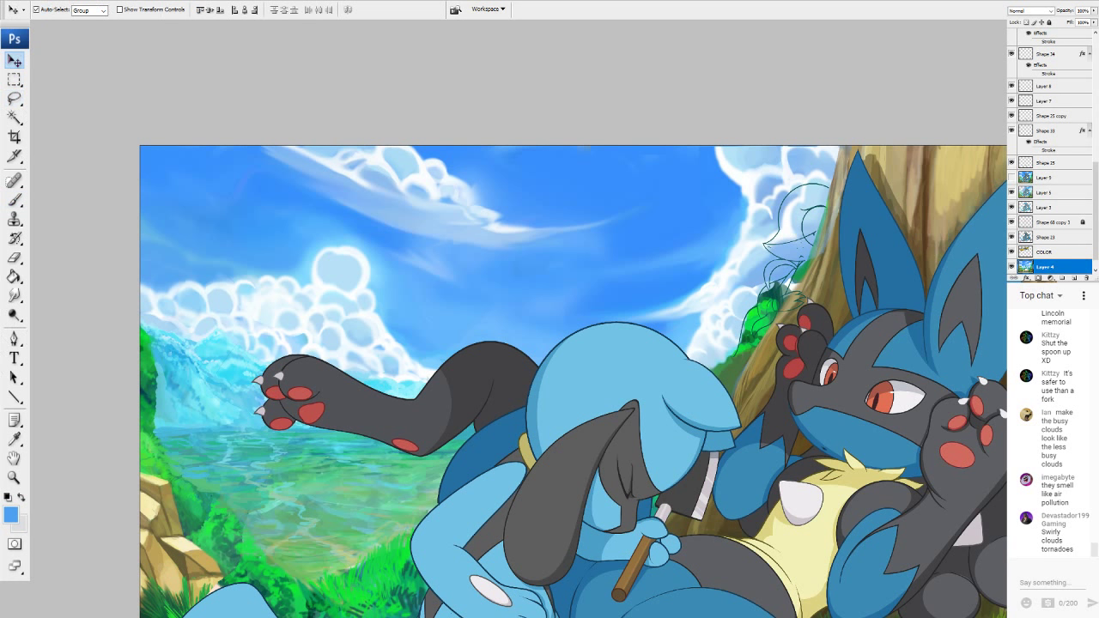
key(ctrl+Tab)
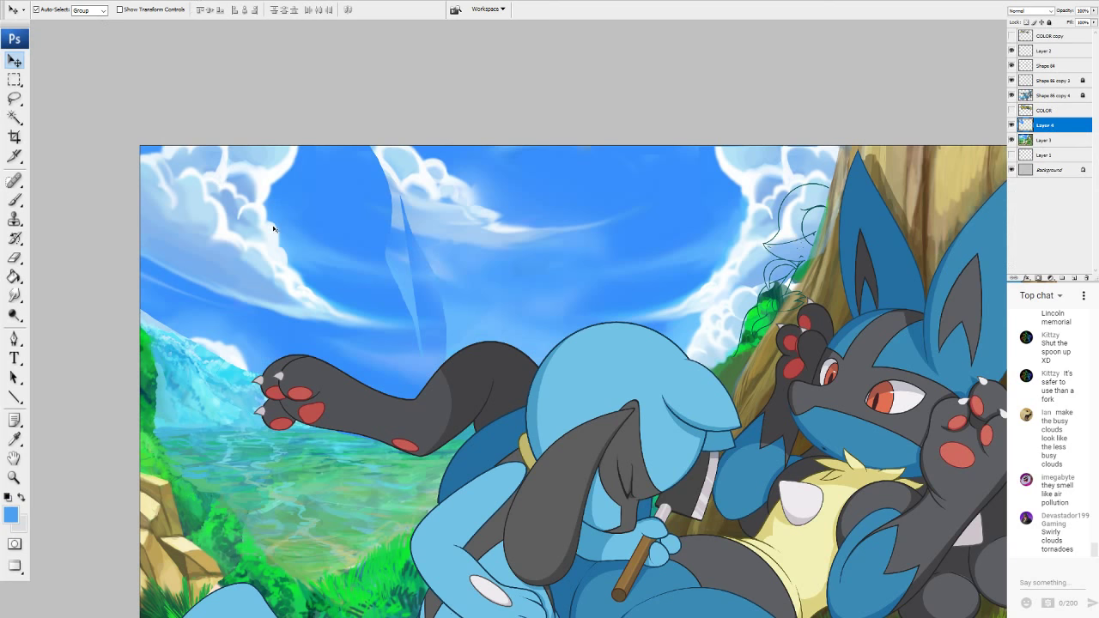
mouse_move(272, 226)
mouse_down()
mouse_move(216, 168)
mouse_move(227, 194)
mouse_up()
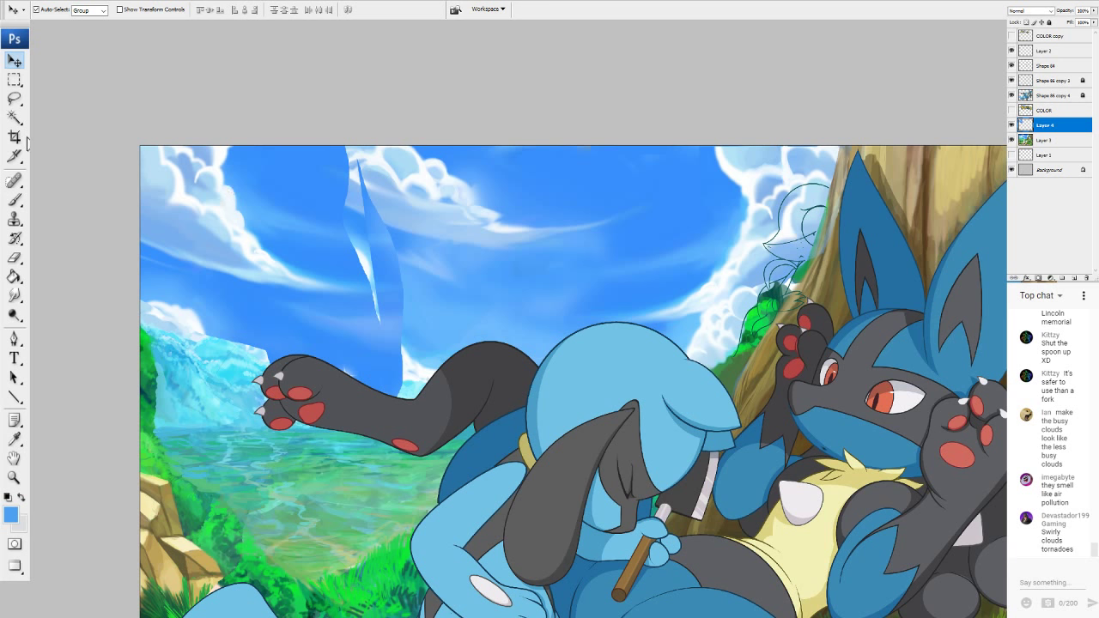
Erase the pasted cloud's hard upper edge with a 200 px soft Eraser at 100% opacity, revealing the original wispy cloud.
click(15, 137)
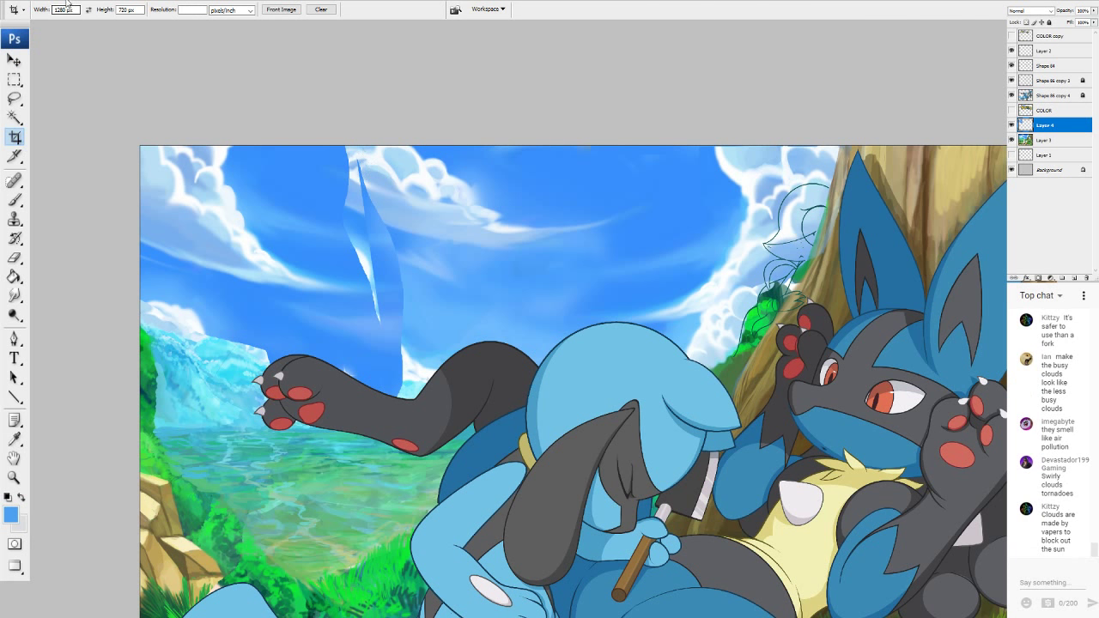
click(15, 258)
key(bracketright)
key(bracketright)
key(bracketright)
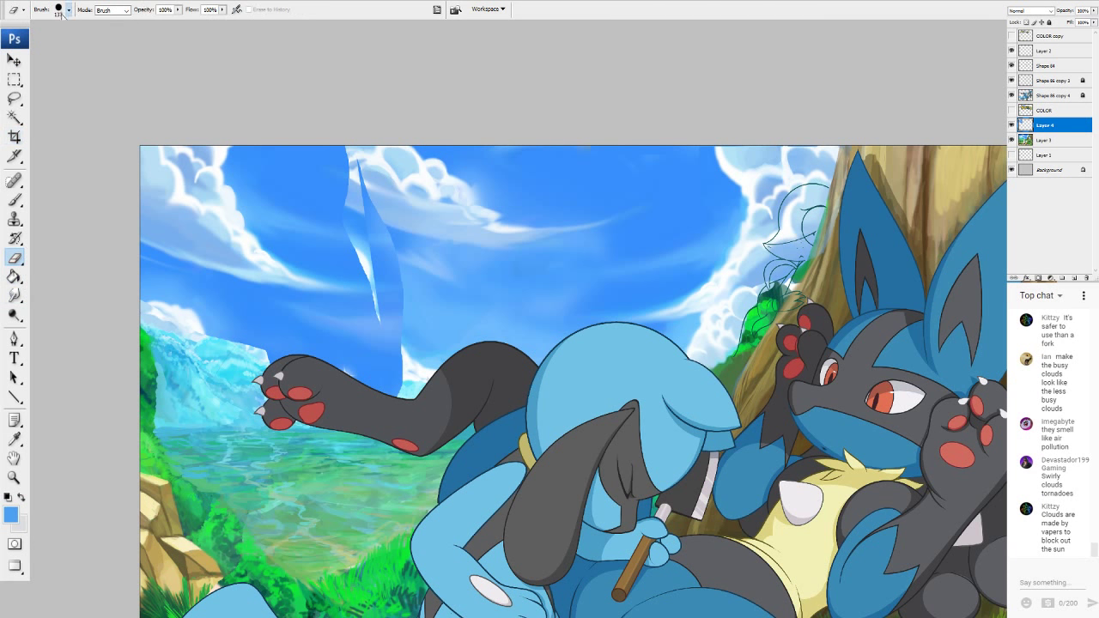
mouse_move(357, 168)
mouse_down()
mouse_move(321, 146)
mouse_move(311, 160)
mouse_move(293, 142)
mouse_up()
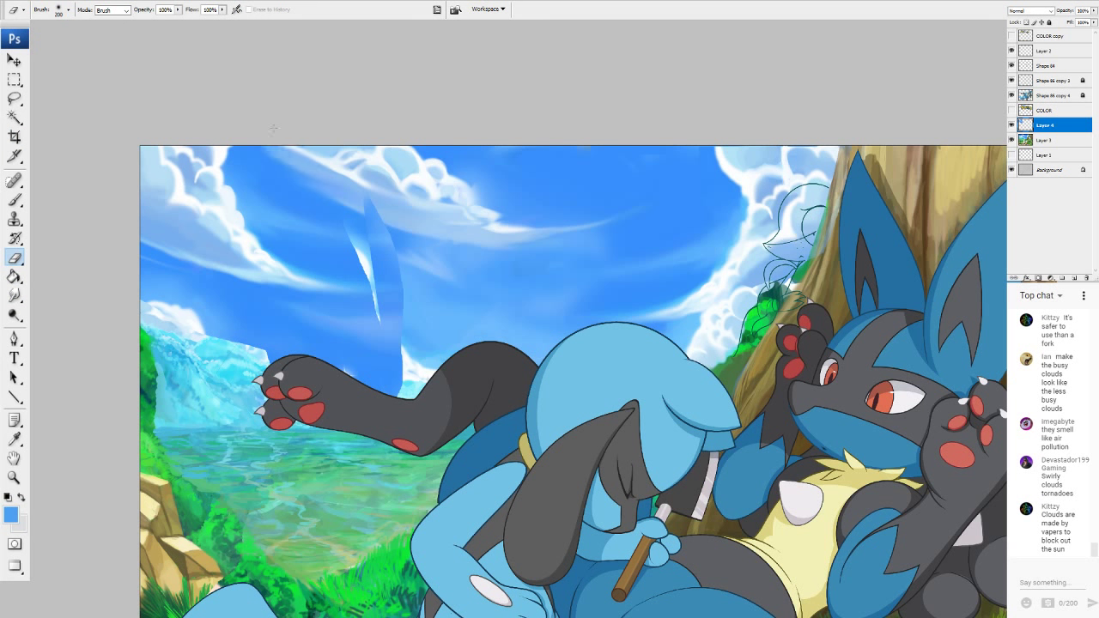
drag(350, 175, 379, 239)
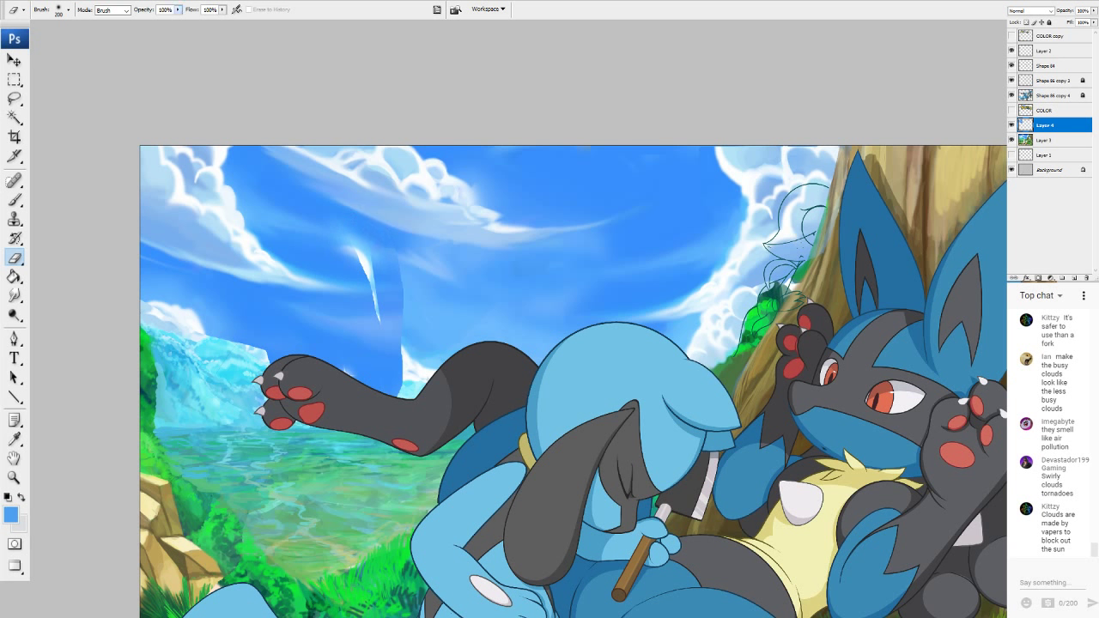
Erase the pasted layer's remaining sky at 48% opacity, uncovering the round cloud, cloud bank and mountains beneath it.
key(4)
key(8)
mouse_move(362, 264)
mouse_down()
mouse_move(348, 264)
mouse_move(361, 285)
mouse_move(333, 265)
mouse_move(354, 293)
mouse_move(309, 253)
mouse_up()
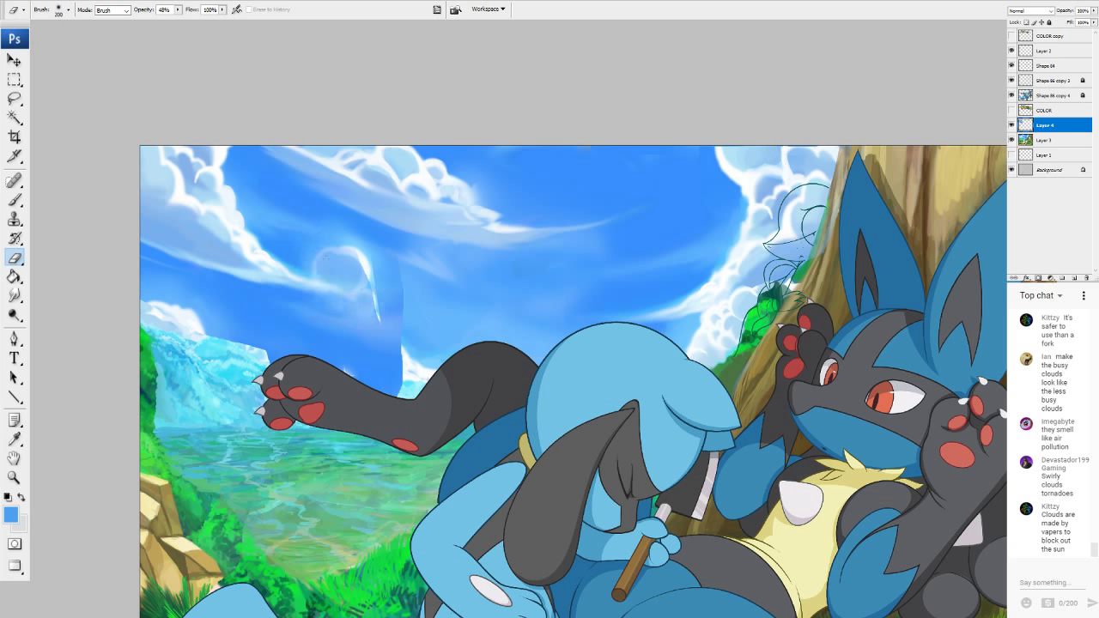
click(396, 306)
mouse_move(364, 279)
mouse_down()
mouse_move(368, 270)
mouse_move(319, 269)
mouse_move(330, 261)
mouse_up()
click(356, 288)
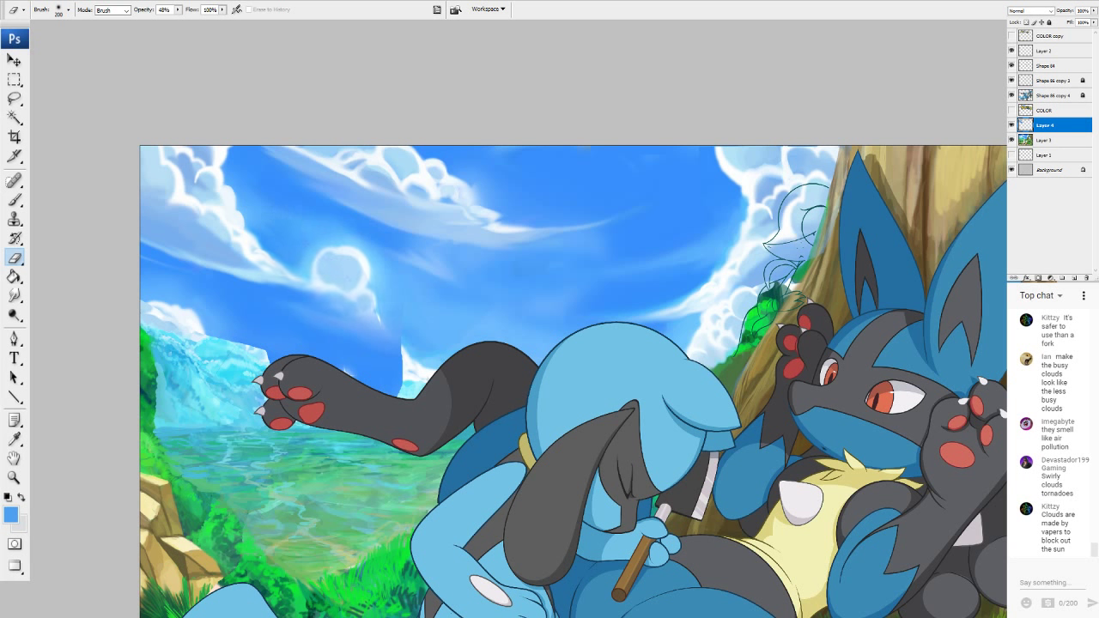
mouse_move(378, 317)
mouse_down()
mouse_move(369, 376)
mouse_move(339, 382)
mouse_move(274, 330)
mouse_move(161, 301)
mouse_move(229, 322)
mouse_move(242, 342)
mouse_up()
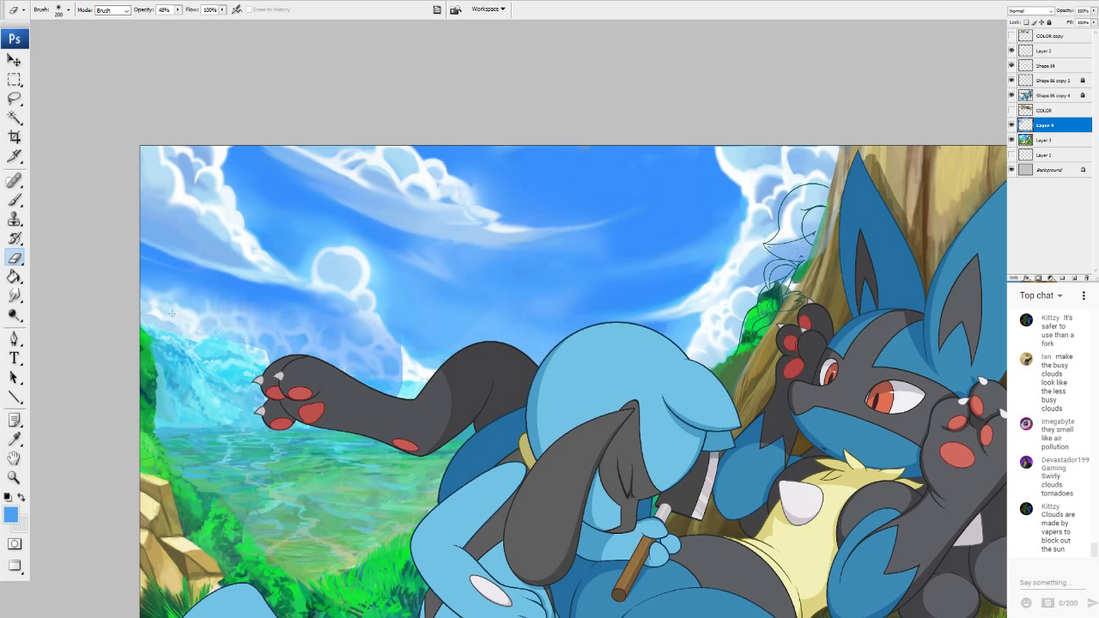
mouse_move(197, 310)
mouse_down()
mouse_move(336, 337)
mouse_move(150, 296)
mouse_move(199, 296)
mouse_move(309, 328)
mouse_move(391, 360)
mouse_move(377, 382)
mouse_move(370, 391)
mouse_move(382, 347)
mouse_move(232, 287)
mouse_move(309, 297)
mouse_move(185, 285)
mouse_move(285, 290)
mouse_move(253, 262)
mouse_move(279, 292)
mouse_up()
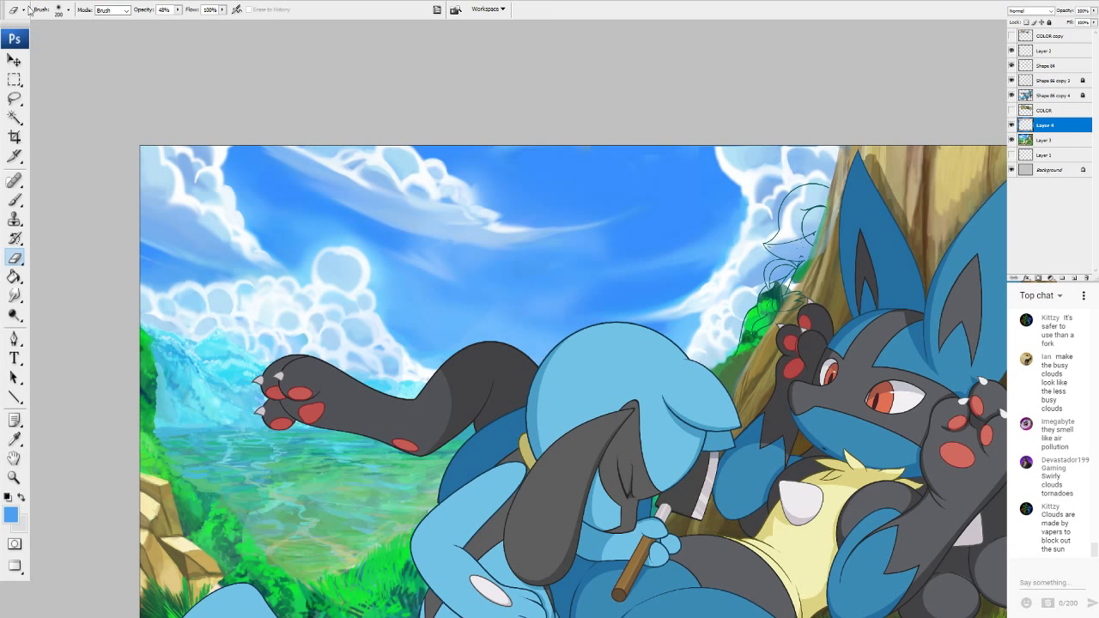
Scale the pasted cloud to 61.3% in the sky's corner and soften its lower edge with a 453 px Eraser.
key(ctrl+t)
drag(403, 412, 265, 293)
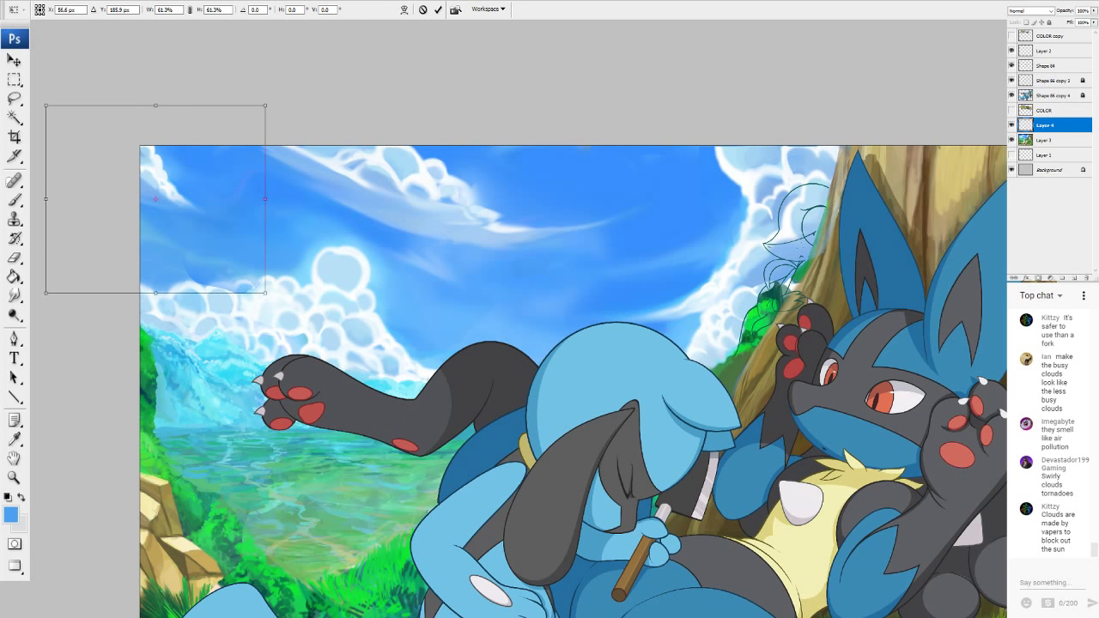
click(14, 257)
key(Return)
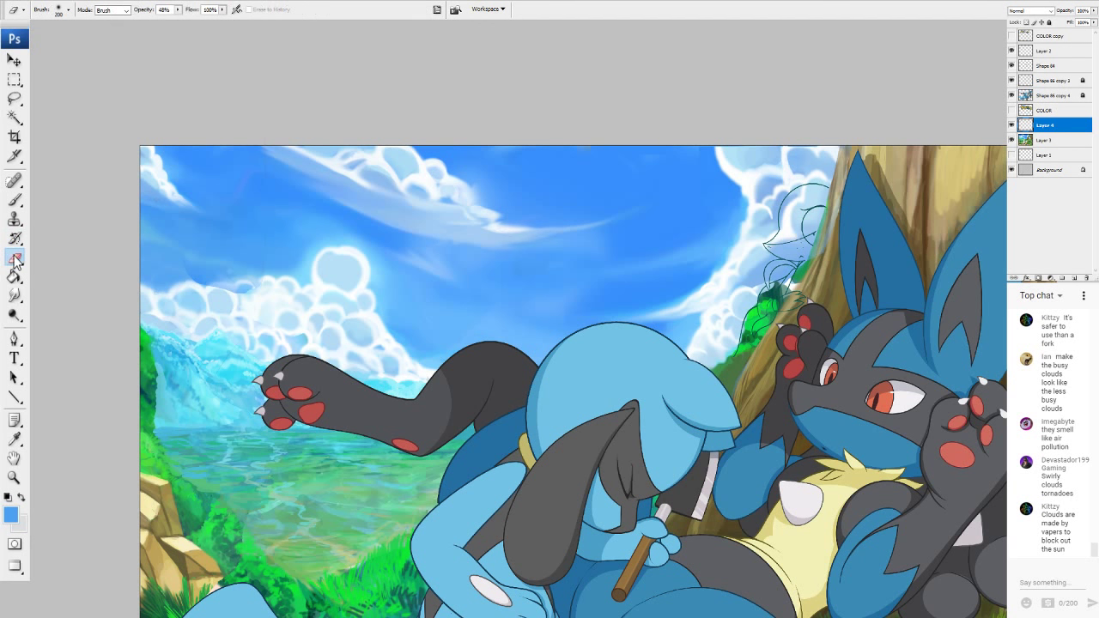
drag(31, 26, 41, 26)
click(226, 286)
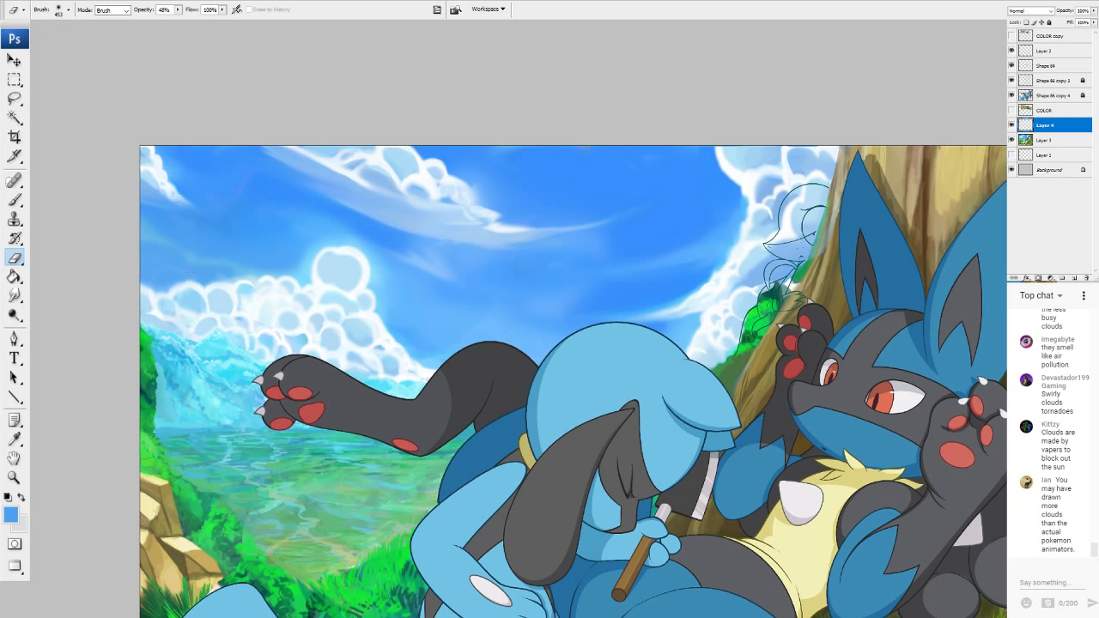
Sample the sky blue 398efc as the foreground colour.
key(i)
click(10, 513)
alt+click(225, 199)
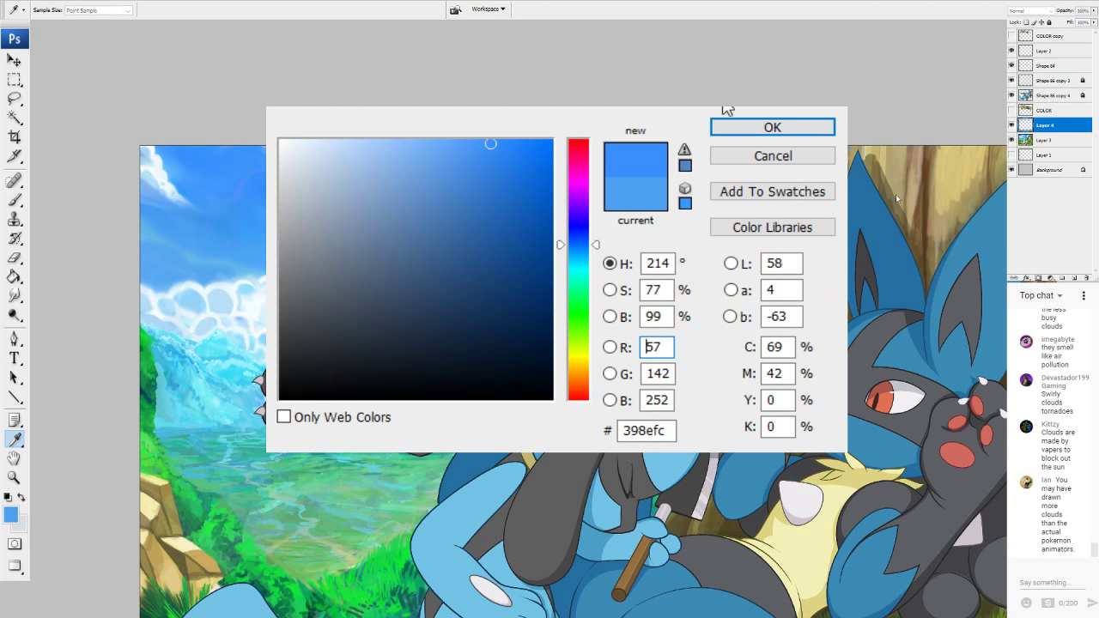
click(747, 127)
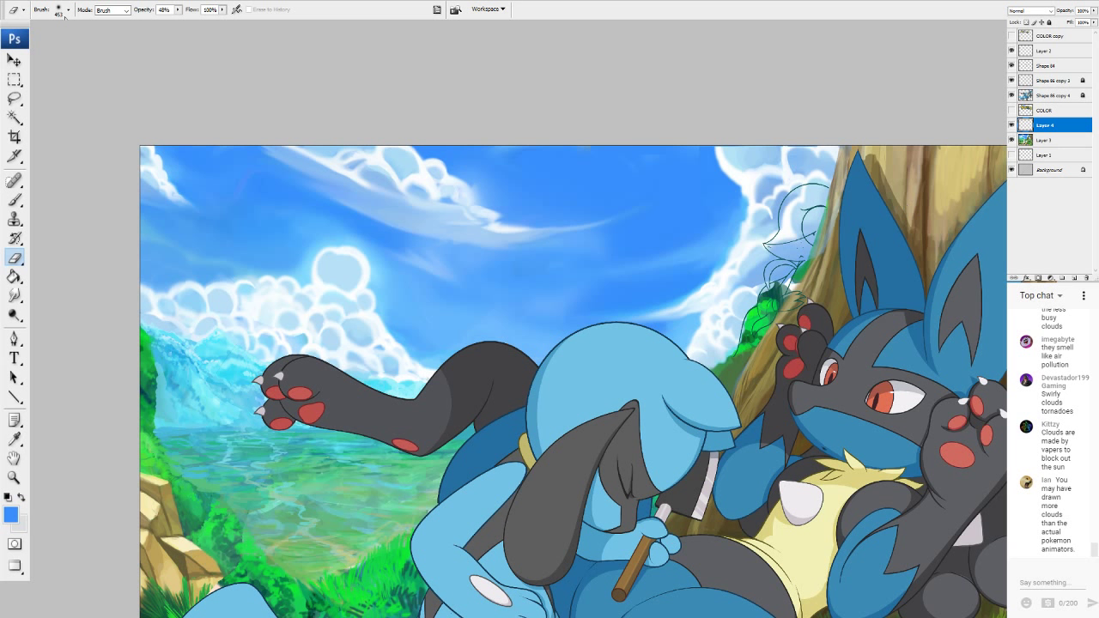
Set the Brush to 246 px at 15% opacity for blending the sky, and check the lake background layer by toggling its visibility.
click(15, 200)
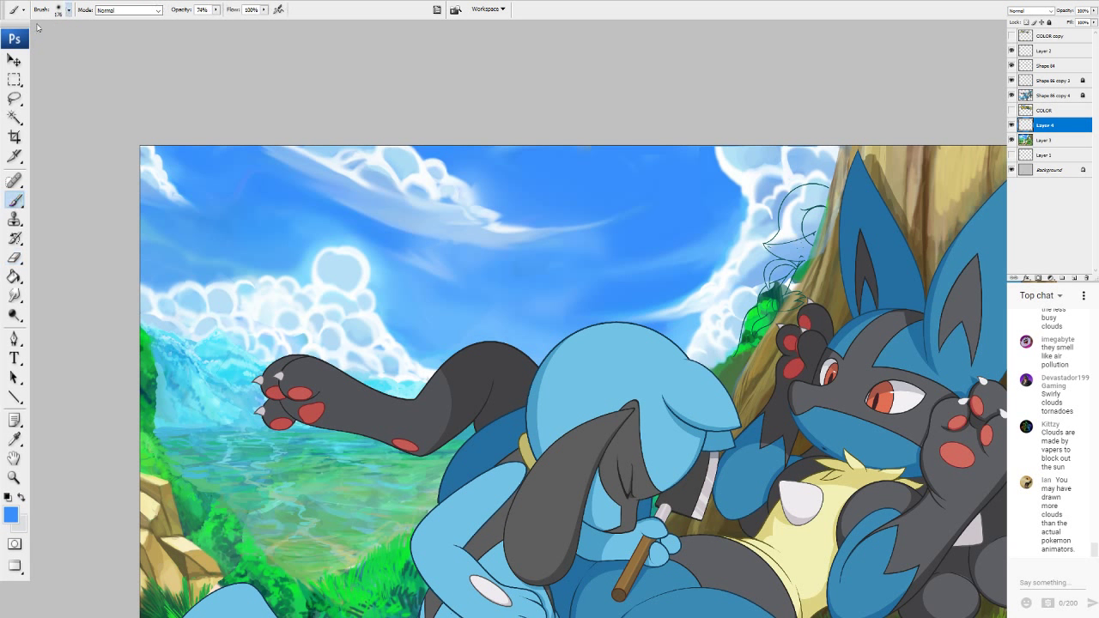
drag(58, 43, 71, 43)
click(216, 10)
drag(221, 20, 230, 19)
key(1)
key(5)
mouse_move(550, 343)
mouse_down()
mouse_move(522, 306)
mouse_move(409, 252)
mouse_move(529, 332)
mouse_move(540, 324)
mouse_up()
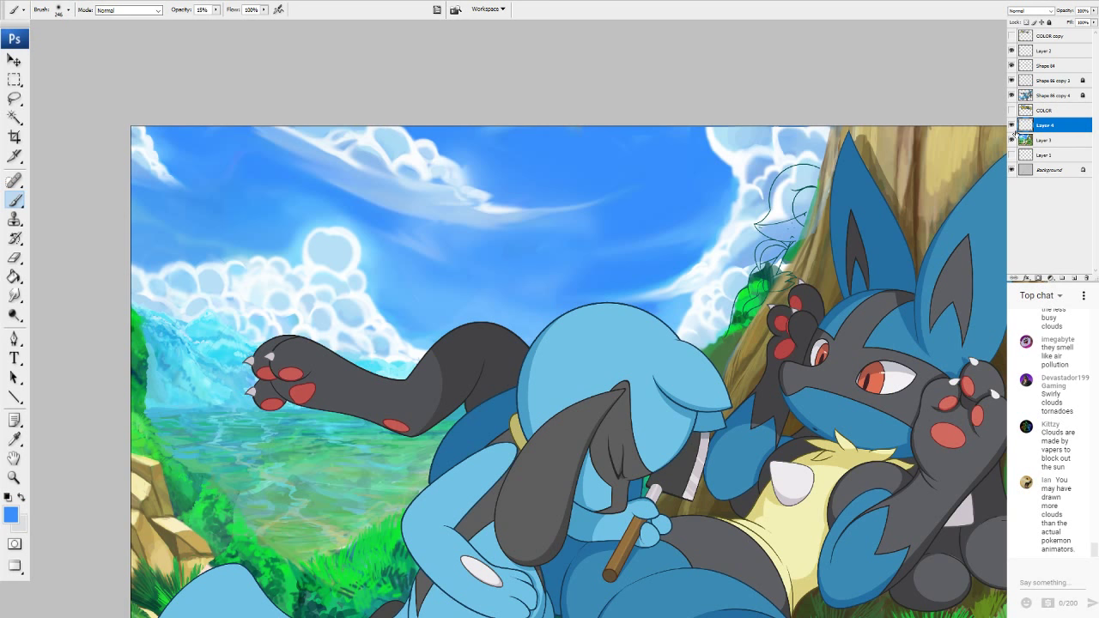
click(1010, 141)
click(1011, 142)
drag(777, 266, 605, 378)
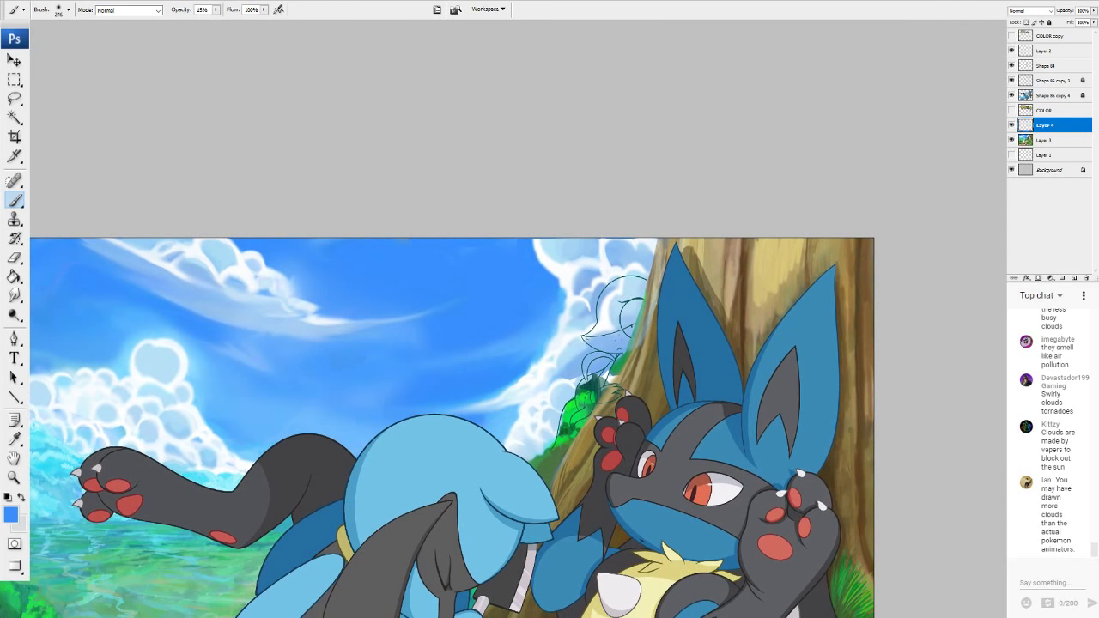
Pick ochre a98a3e and retouch the tree trunk beside the ear with it and sampled tan and brown tones at 40% brush opacity.
click(11, 514)
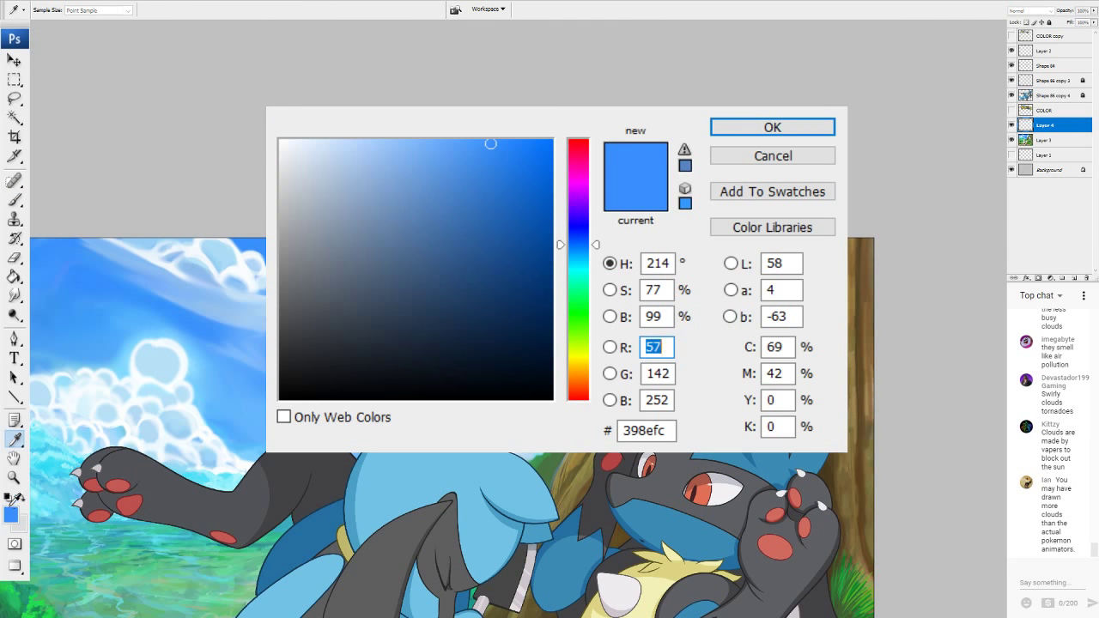
key(alt)
click(570, 483)
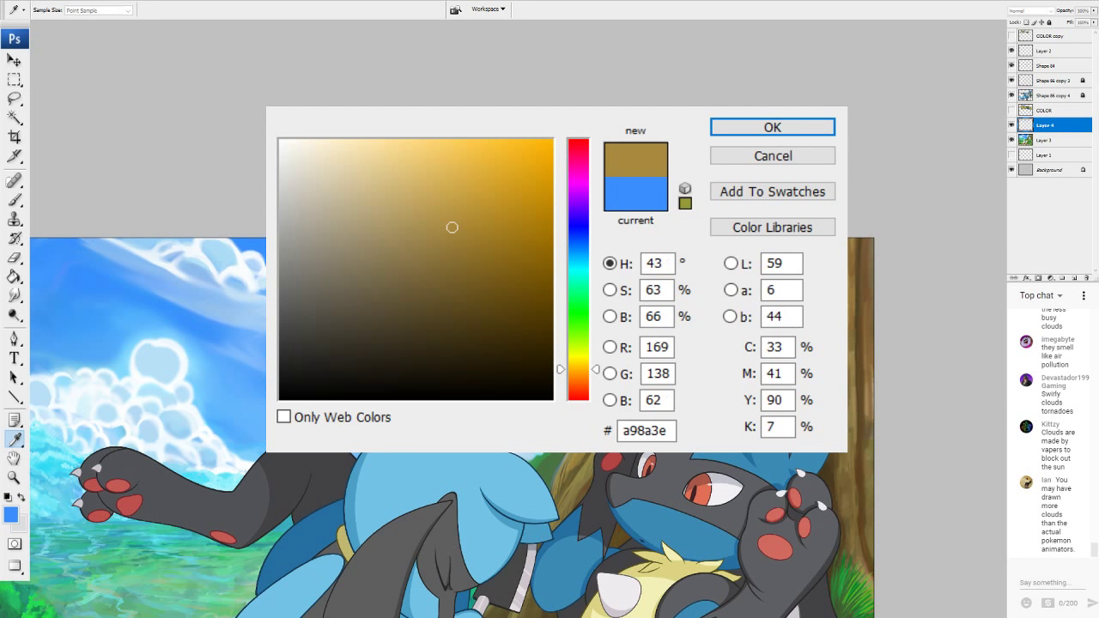
click(771, 127)
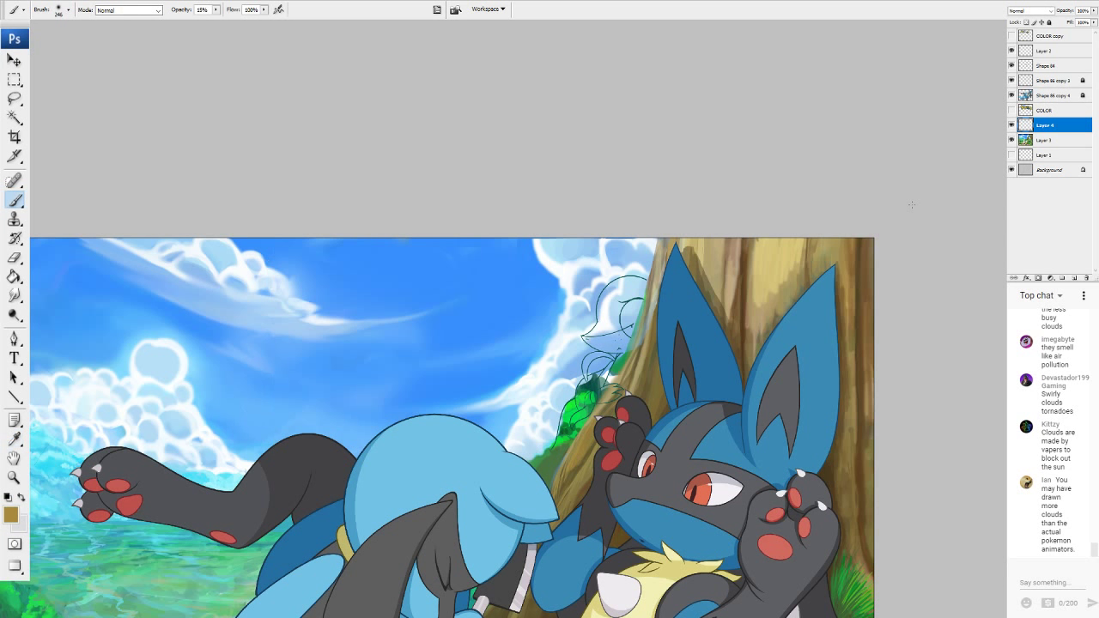
click(69, 11)
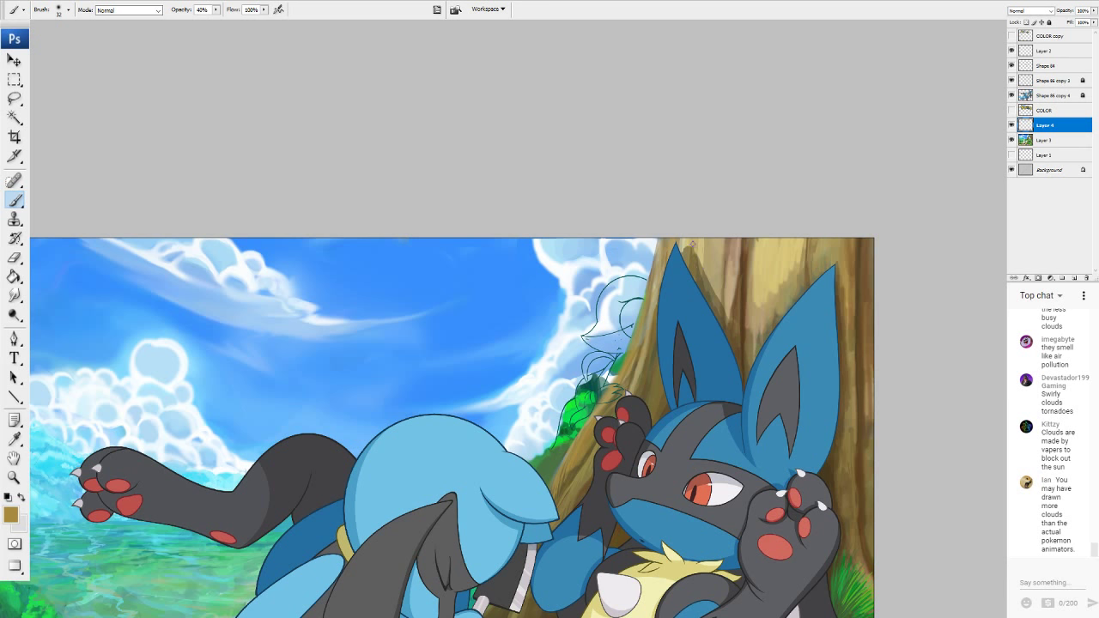
alt+click(690, 250)
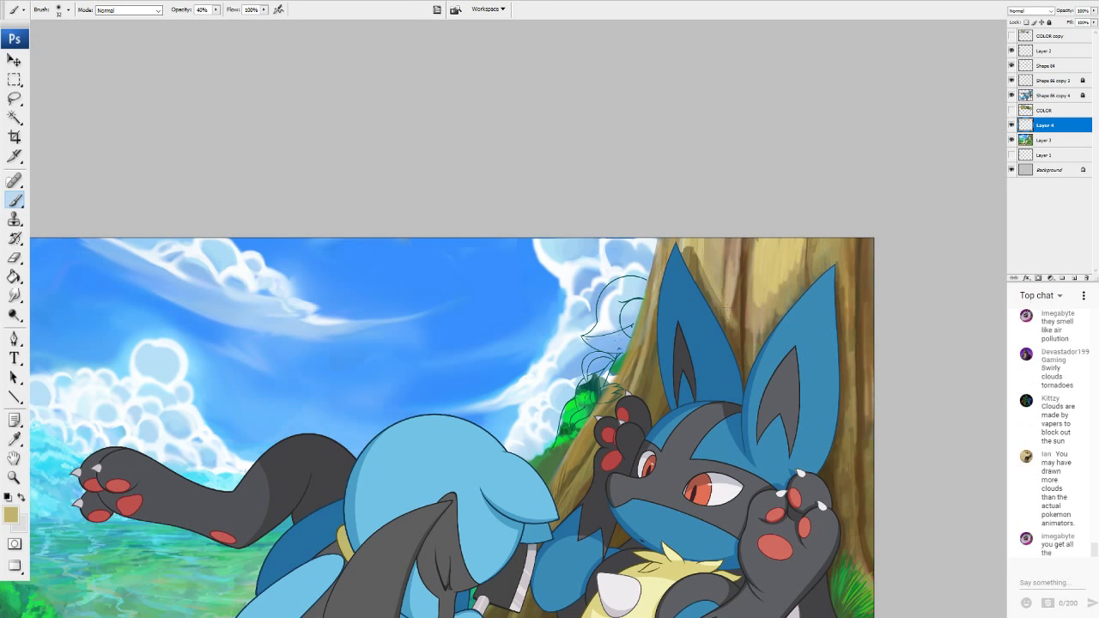
alt+click(734, 307)
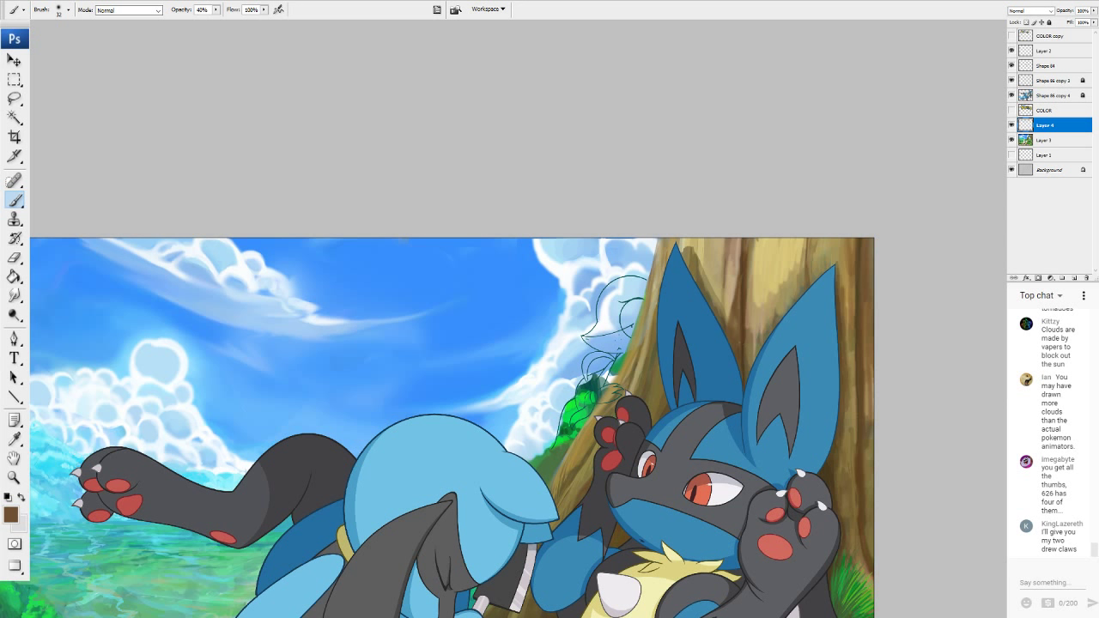
Sample brown and olive tones from the tree trunk and paint along the trunk's sloping edge down to the raised paw.
scroll(413, 445, up, 5)
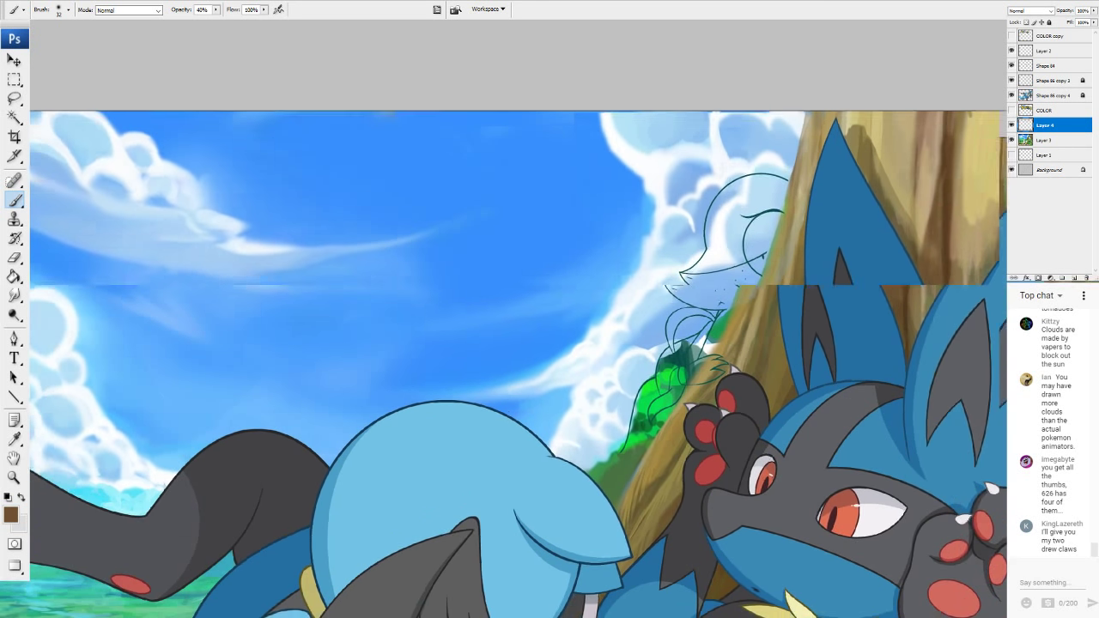
scroll(413, 445, down, 1)
alt+click(766, 340)
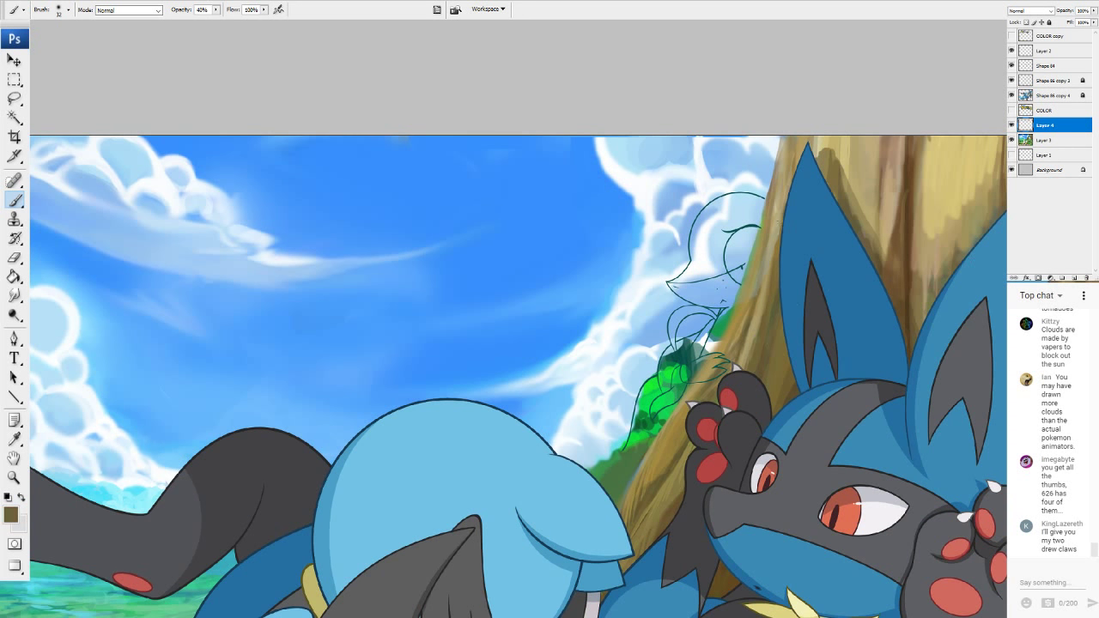
drag(785, 138, 755, 294)
alt+click(748, 317)
drag(739, 335, 734, 344)
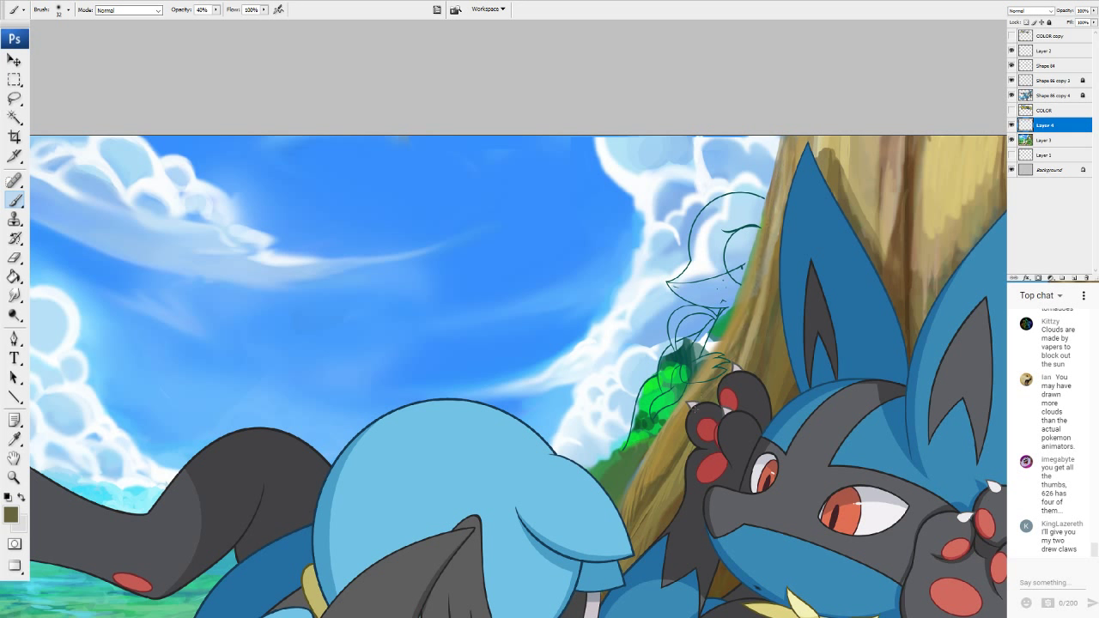
drag(694, 410, 662, 468)
Sample a light brown and a dark olive-brown, and refine the trunk's edge against the clouds from the canvas's upper border to the bushes.
scroll(526, 371, up, 4)
key(ctrl+plus)
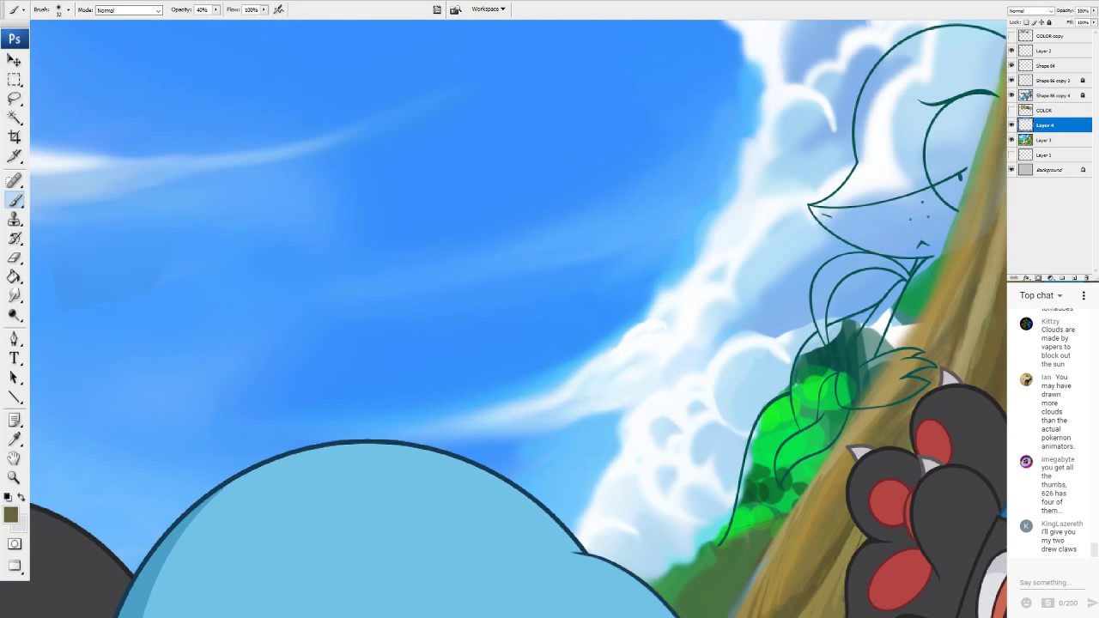
drag(687, 248, 364, 438)
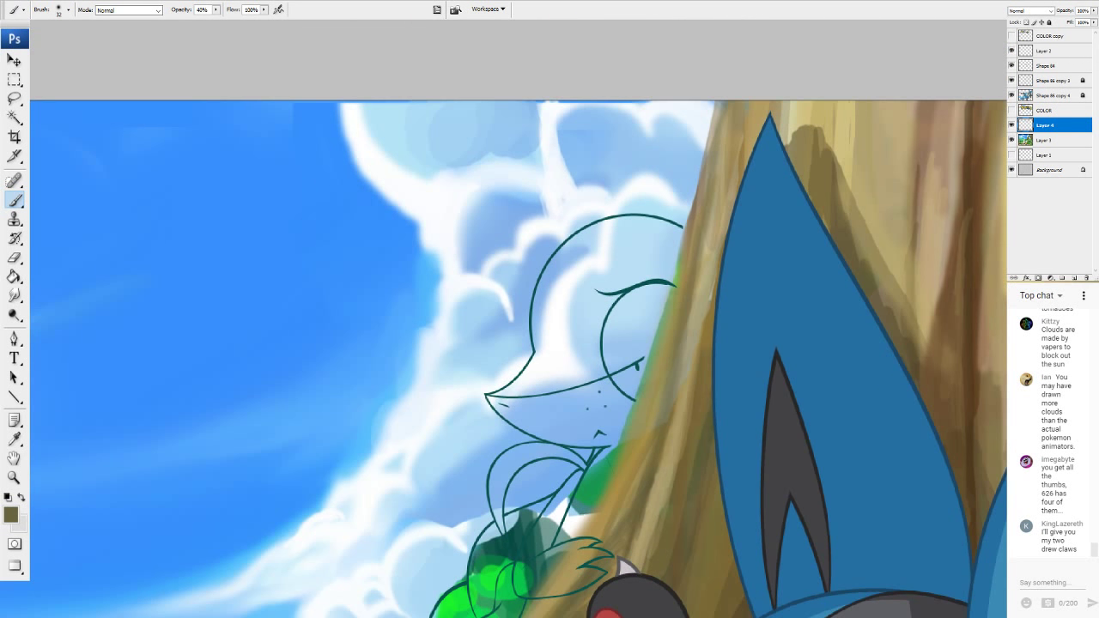
alt+click(687, 220)
drag(698, 179, 717, 101)
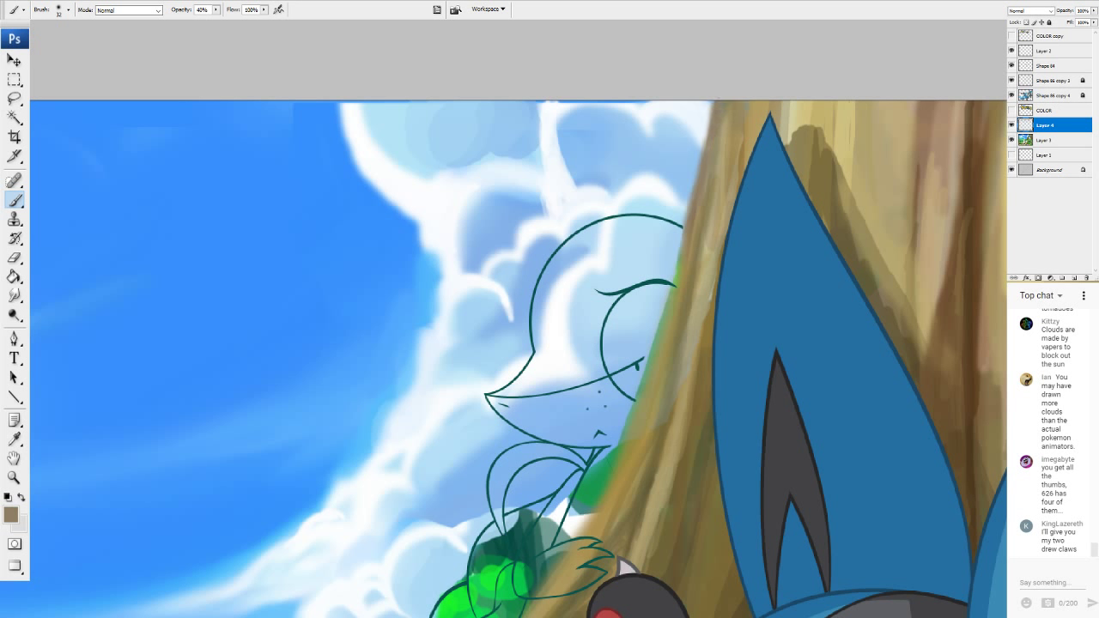
alt+click(812, 163)
mouse_move(716, 100)
mouse_down()
mouse_move(657, 359)
mouse_move(593, 518)
mouse_move(523, 617)
mouse_up()
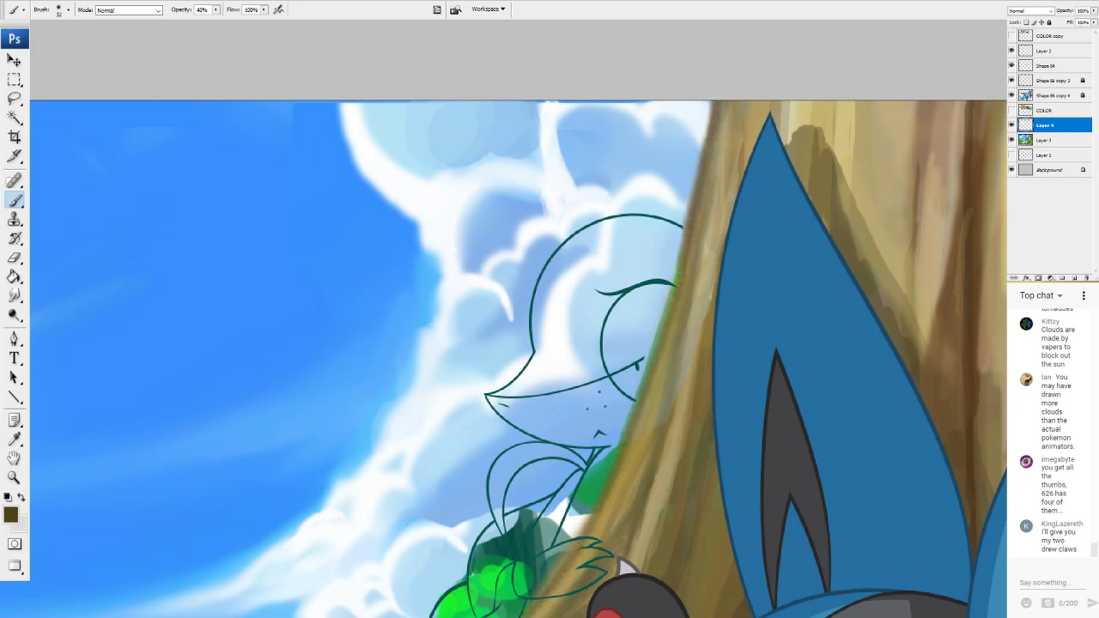
Add dark olive-brown bark strokes to the trunk around the raised paw and along both sides of the nearer ear.
drag(525, 566, 567, 392)
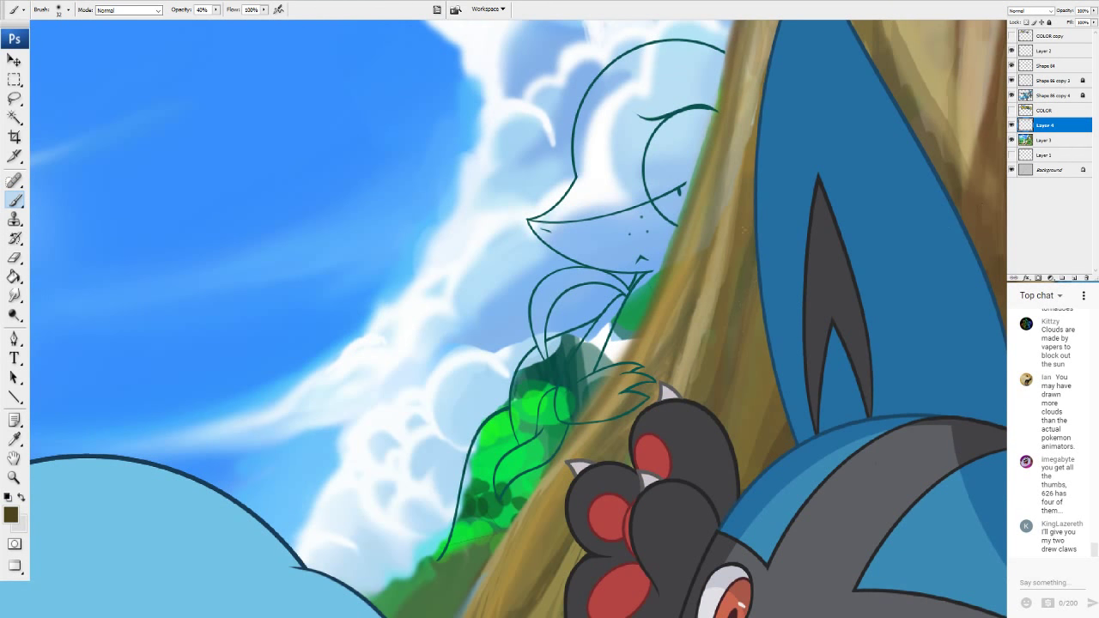
drag(728, 126, 666, 386)
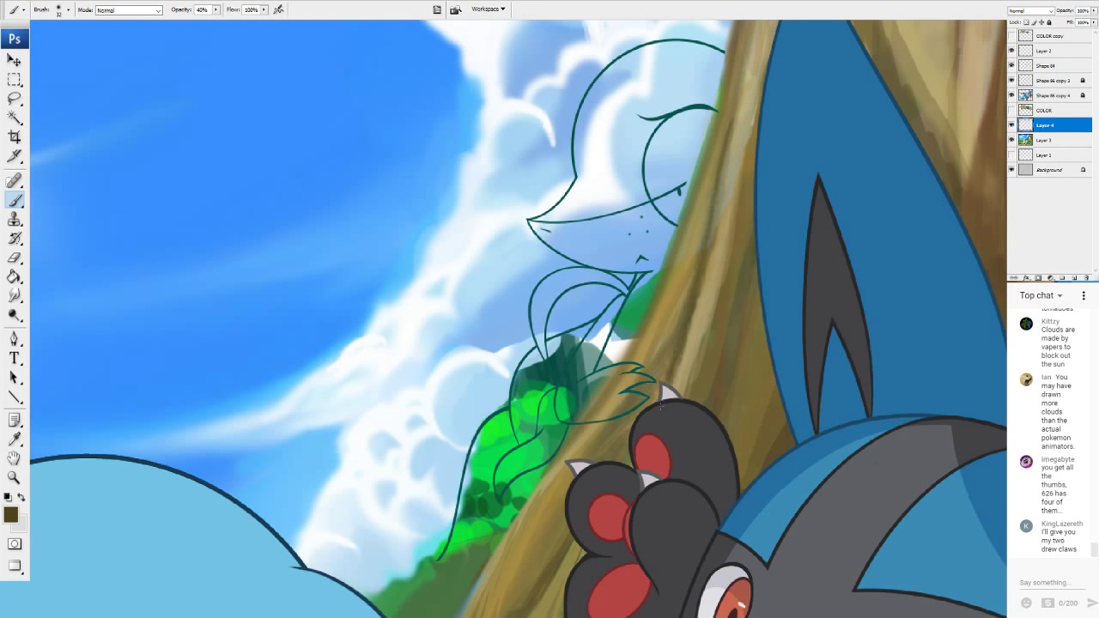
drag(585, 529, 544, 589)
mouse_move(758, 38)
mouse_down()
mouse_move(766, 24)
mouse_move(733, 256)
mouse_move(684, 455)
mouse_up()
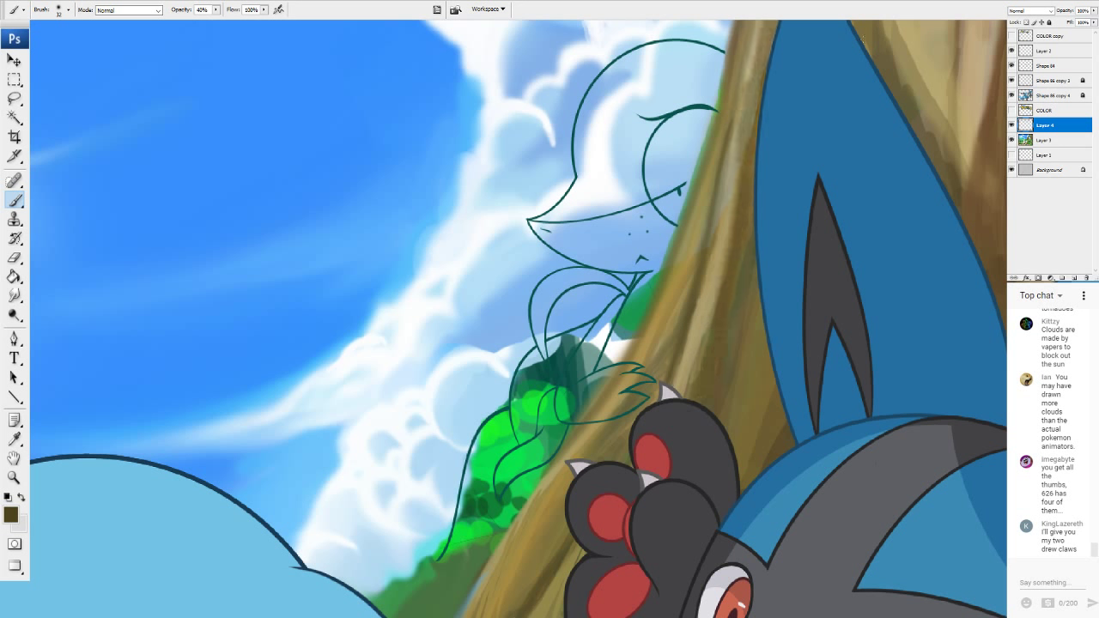
drag(863, 40, 943, 176)
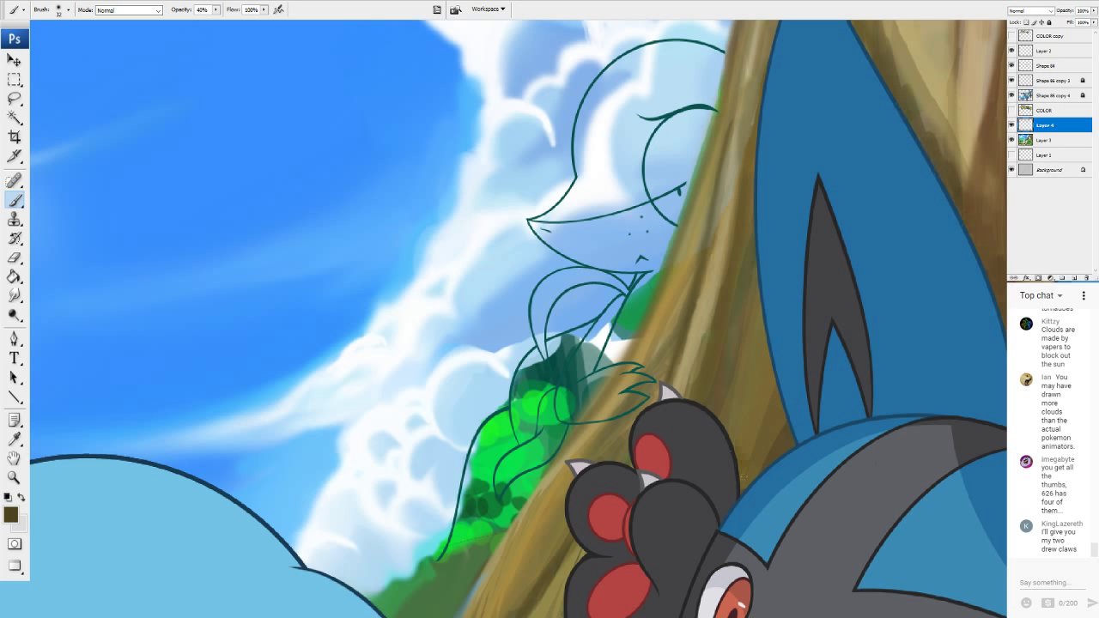
drag(742, 462, 727, 424)
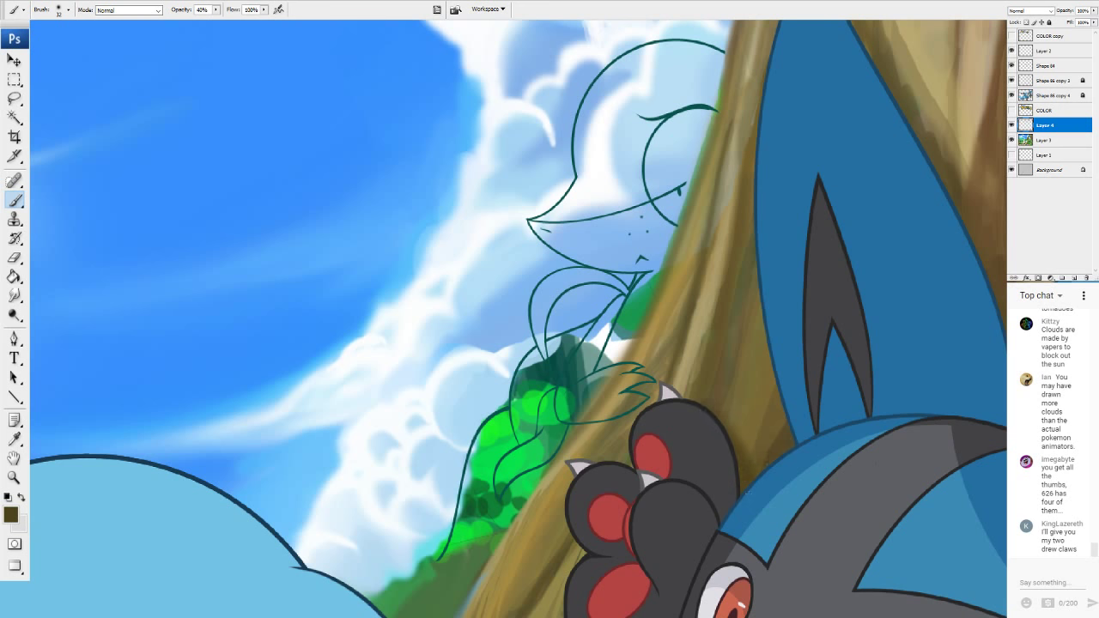
Retouch the shadow on the trunk beside the nearer ear's tip and blend it with sampled brown and light tan.
drag(785, 175, 435, 116)
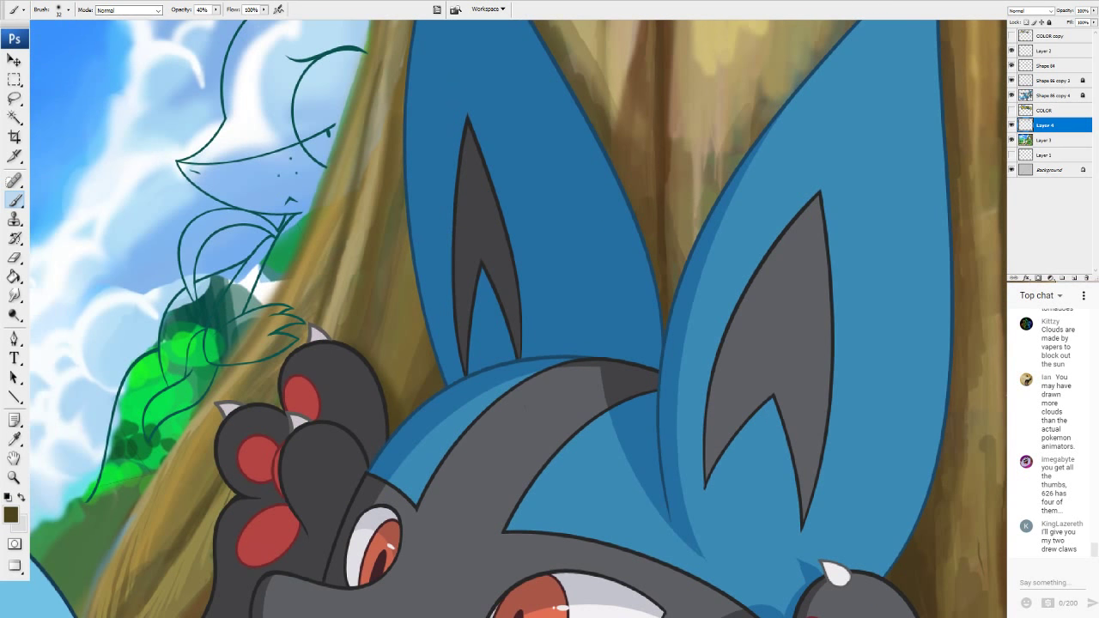
drag(520, 257, 477, 492)
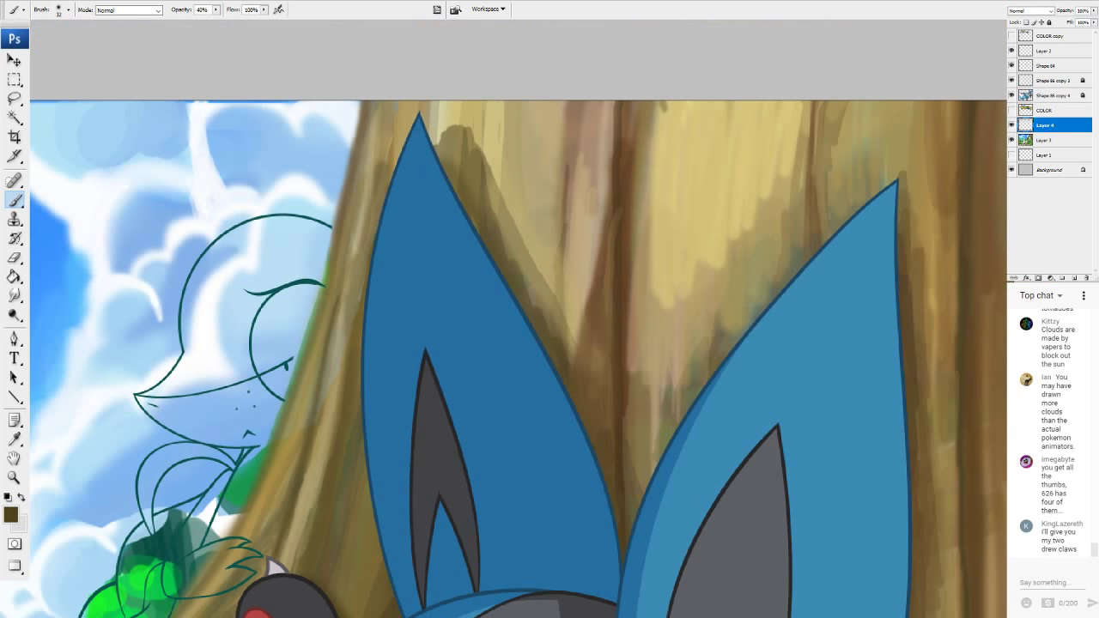
mouse_move(482, 162)
mouse_down()
mouse_move(450, 110)
mouse_move(464, 197)
mouse_move(470, 120)
mouse_move(455, 128)
mouse_move(473, 186)
mouse_move(465, 194)
mouse_move(451, 126)
mouse_move(457, 91)
mouse_move(496, 169)
mouse_up()
alt+click(456, 128)
alt+click(470, 109)
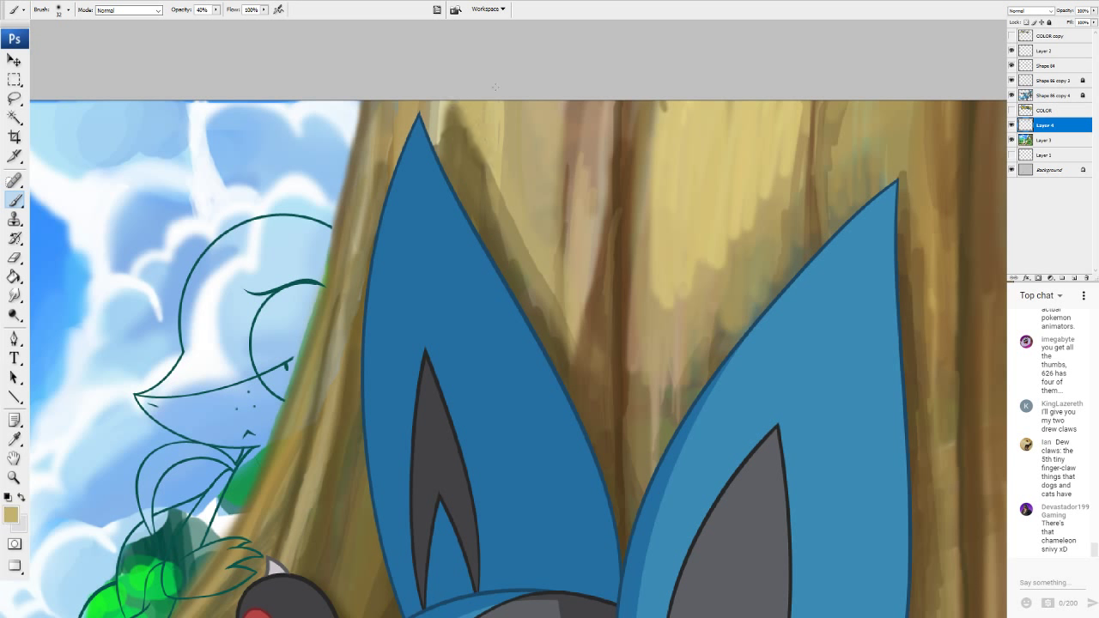
Sample dark brown, extend the bark groove between the ears to the canvas's upper edge, and shade the trunk's outer edge beside the far ear.
alt+click(621, 132)
drag(619, 153, 620, 92)
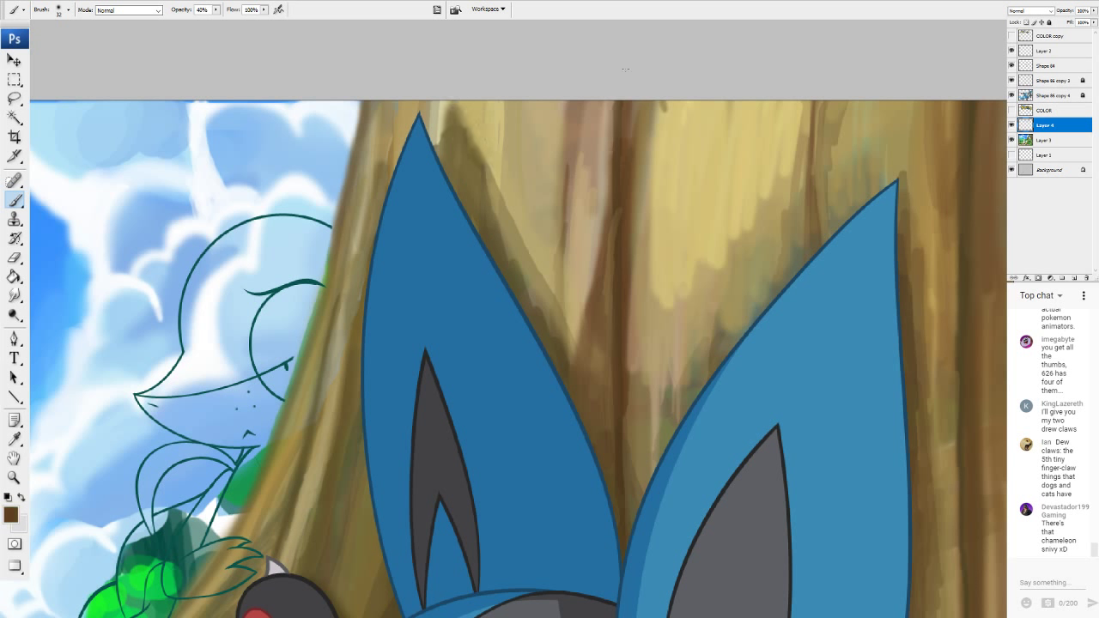
drag(624, 131, 627, 79)
scroll(405, 411, down, 9)
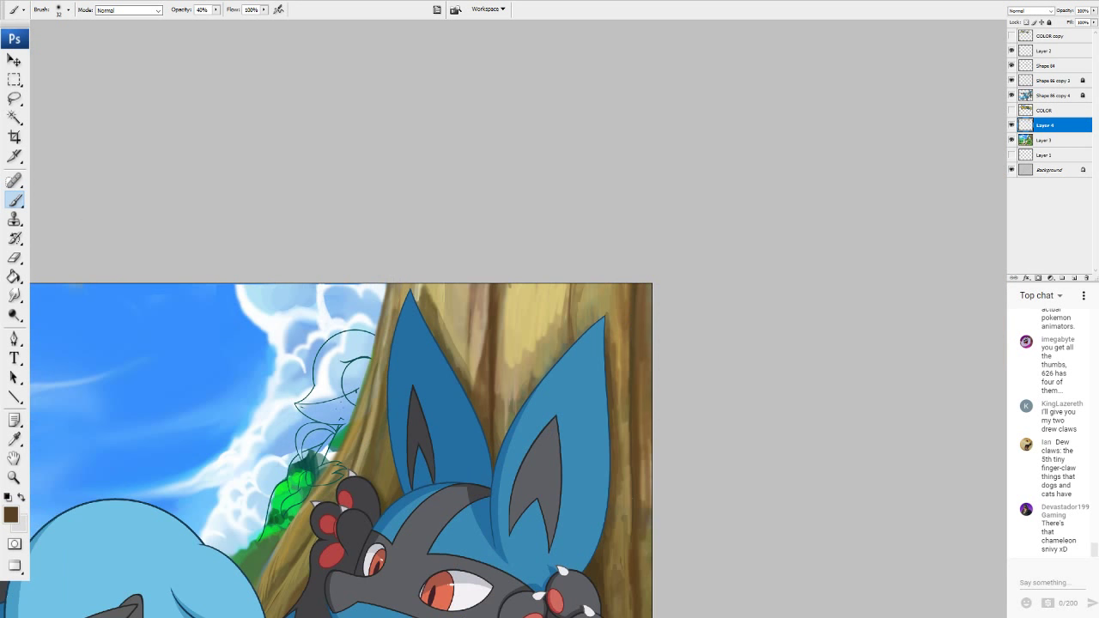
drag(618, 514, 615, 522)
mouse_move(645, 458)
mouse_down()
mouse_move(646, 505)
mouse_move(649, 429)
mouse_up()
drag(648, 546, 646, 604)
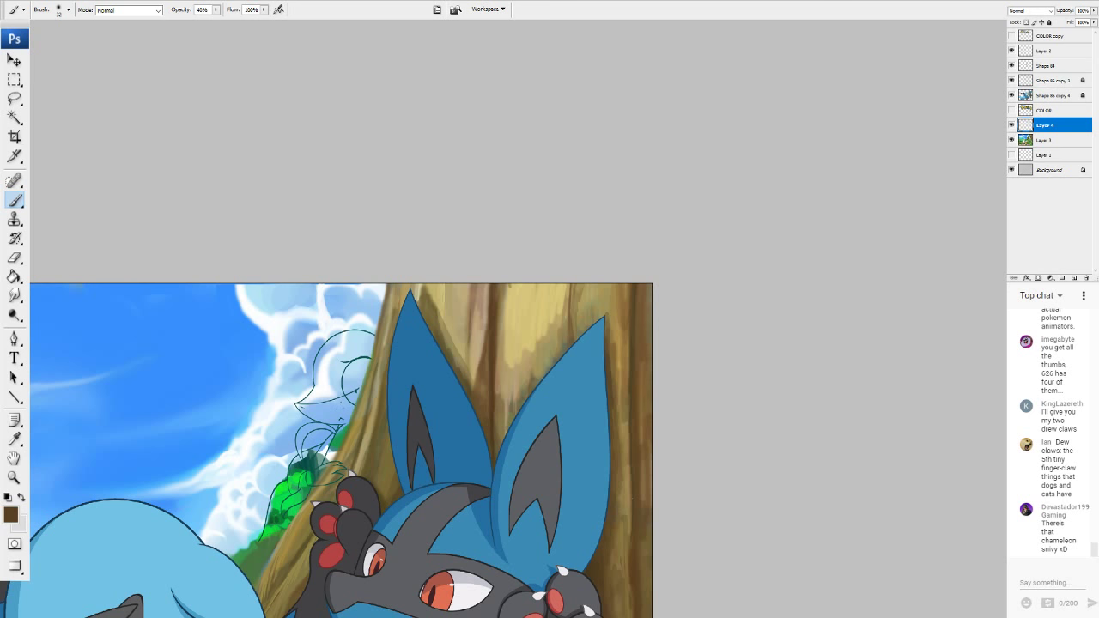
Sample bark tones between the ears and repaint the groove there and the trunk's outer edge with them.
scroll(342, 450, down, 12)
scroll(528, 324, up, 3)
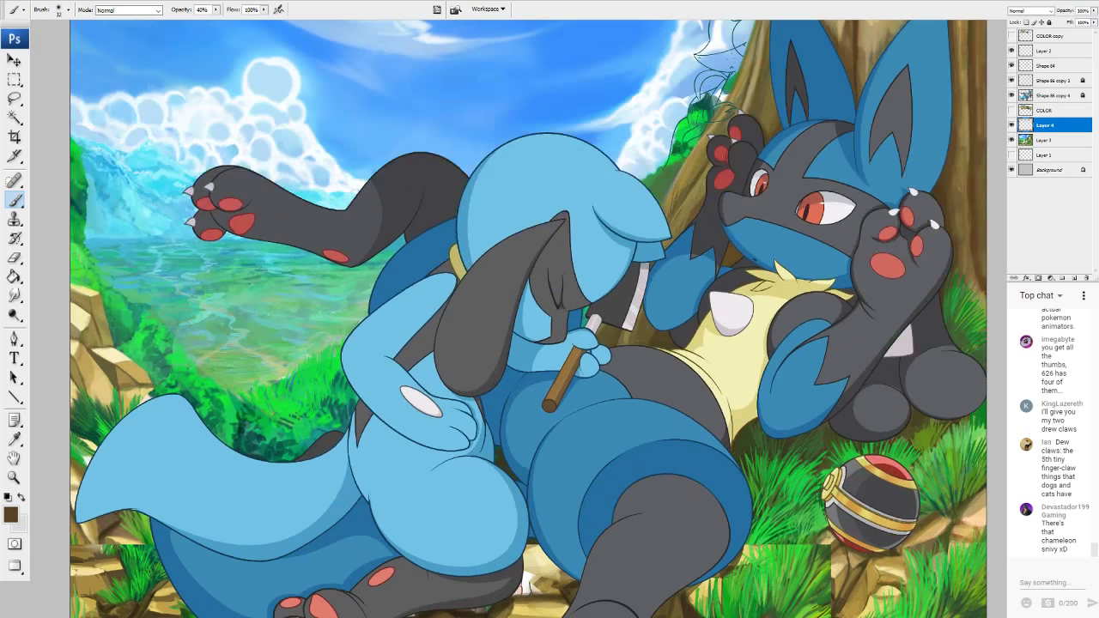
drag(824, 189, 585, 427)
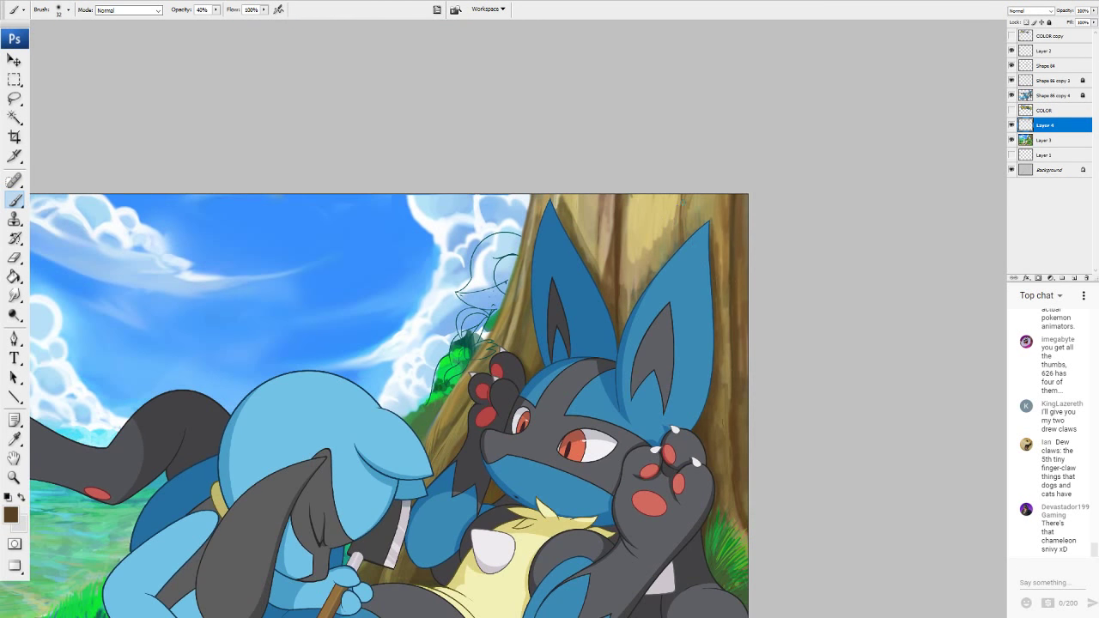
alt+click(673, 213)
alt+click(617, 231)
alt+click(623, 216)
drag(618, 218, 621, 331)
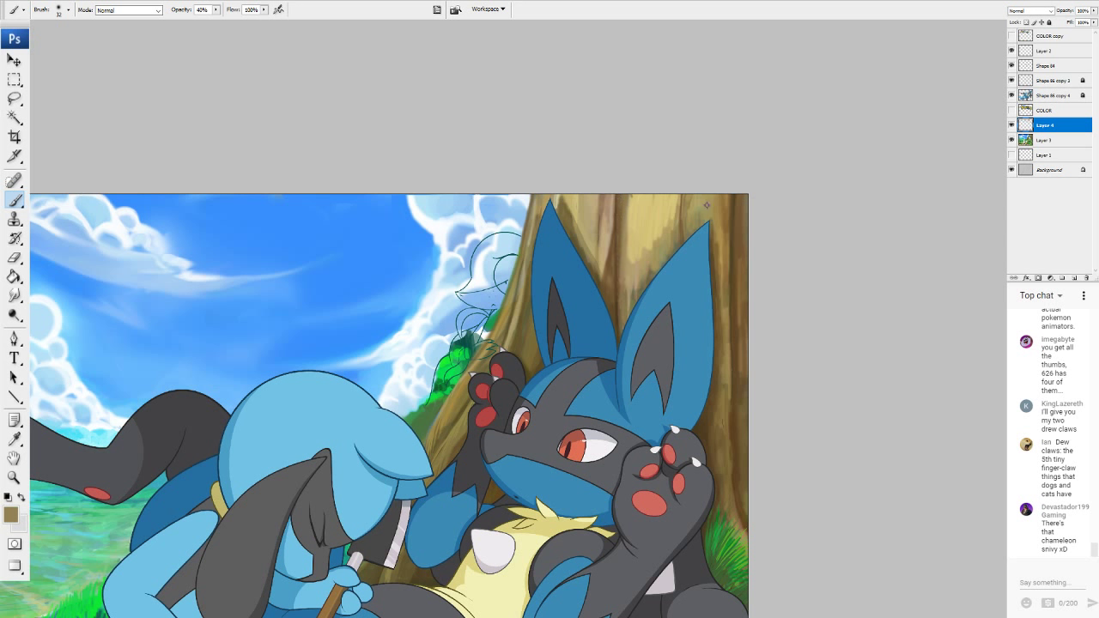
drag(744, 291, 743, 358)
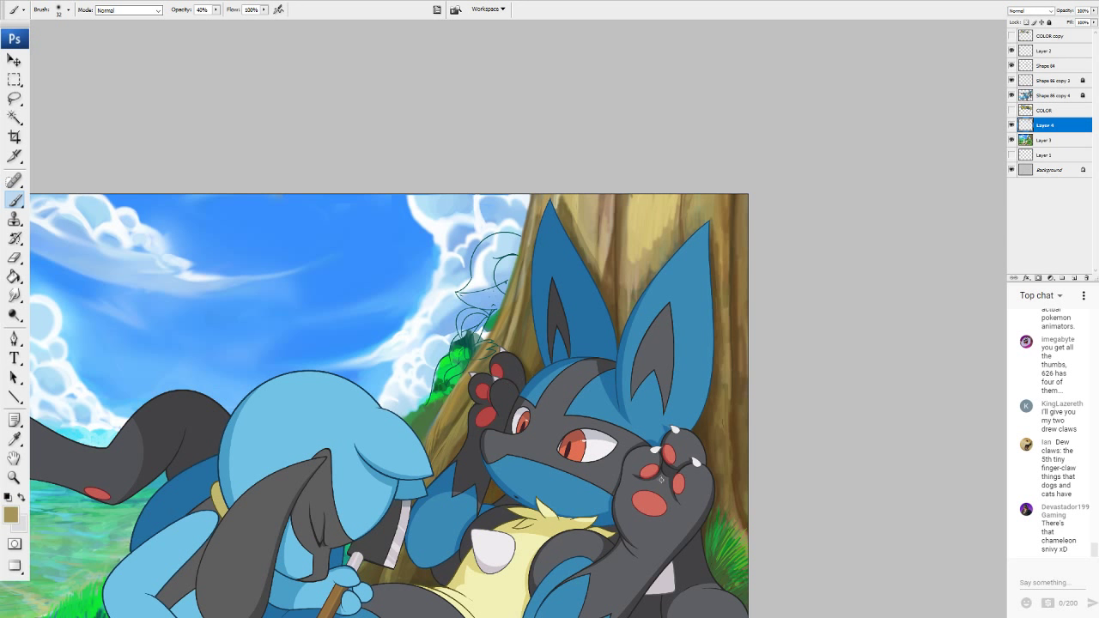
Sample dark brown and light tan from the trunk, and brush tan along its lower edge beside the light-blue head.
alt+click(716, 470)
scroll(528, 324, down, 10)
scroll(528, 323, up, 8)
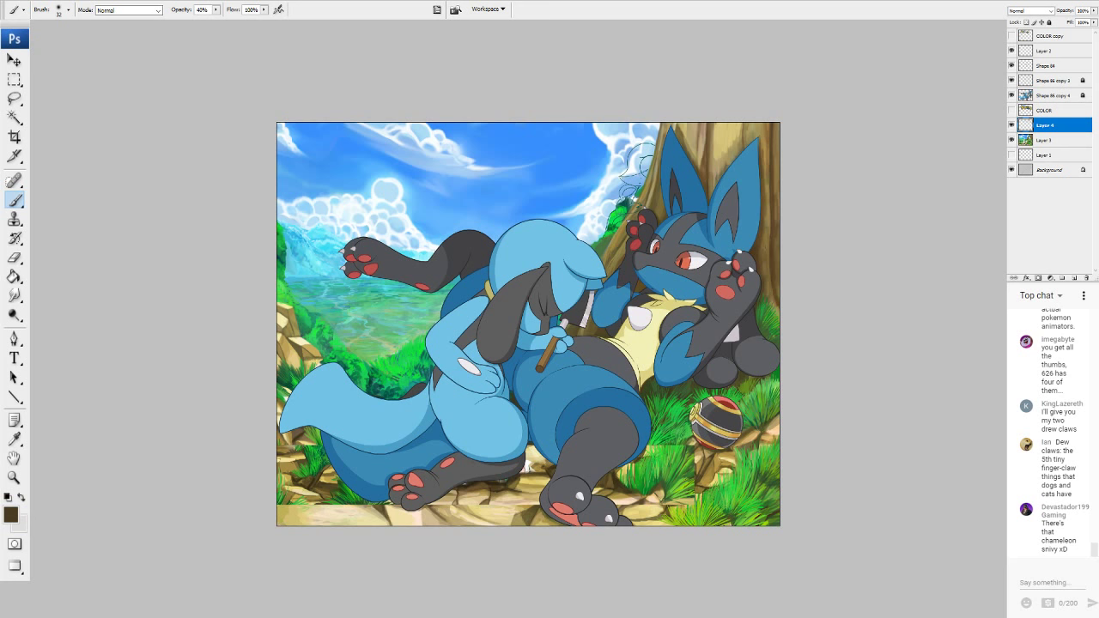
scroll(529, 325, up, 5)
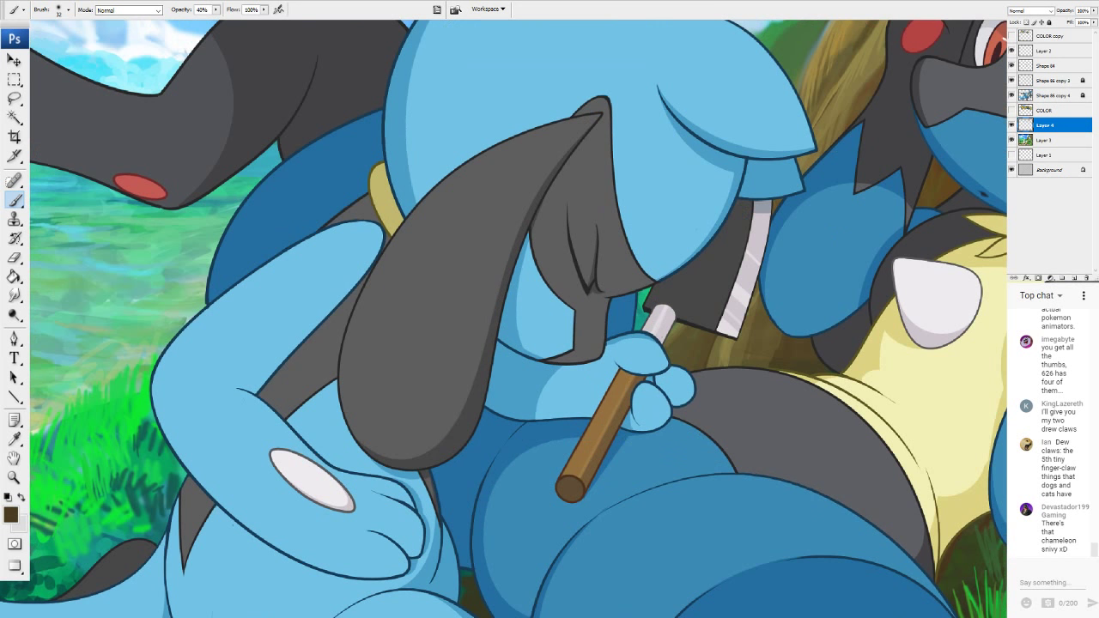
drag(575, 212, 481, 437)
alt+click(734, 251)
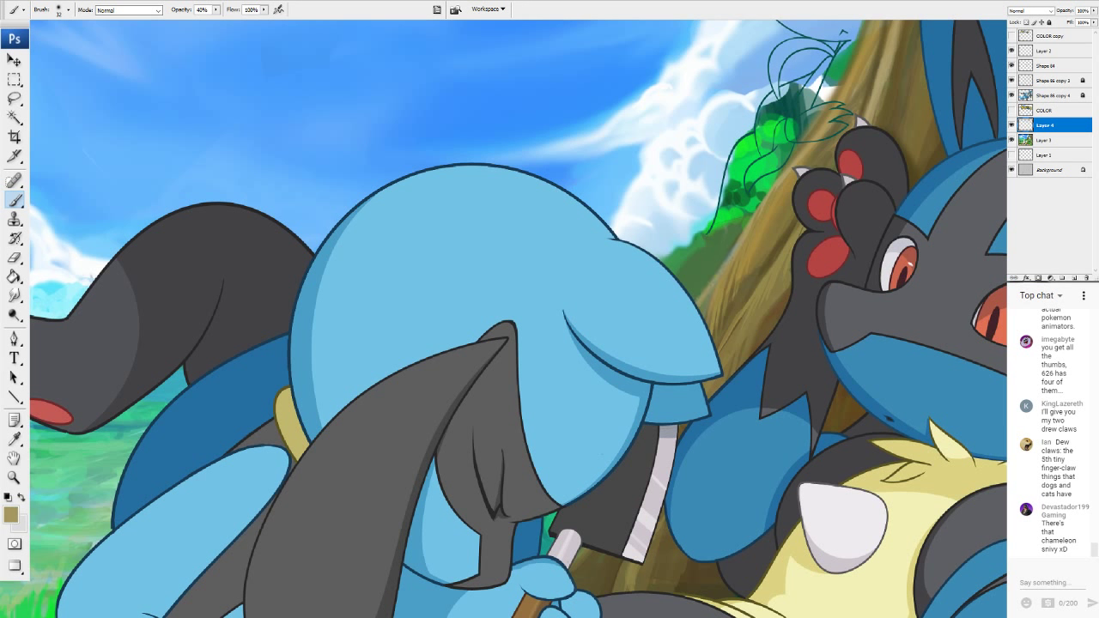
mouse_move(718, 269)
mouse_down()
mouse_move(699, 296)
mouse_move(738, 233)
mouse_up()
drag(713, 292, 704, 310)
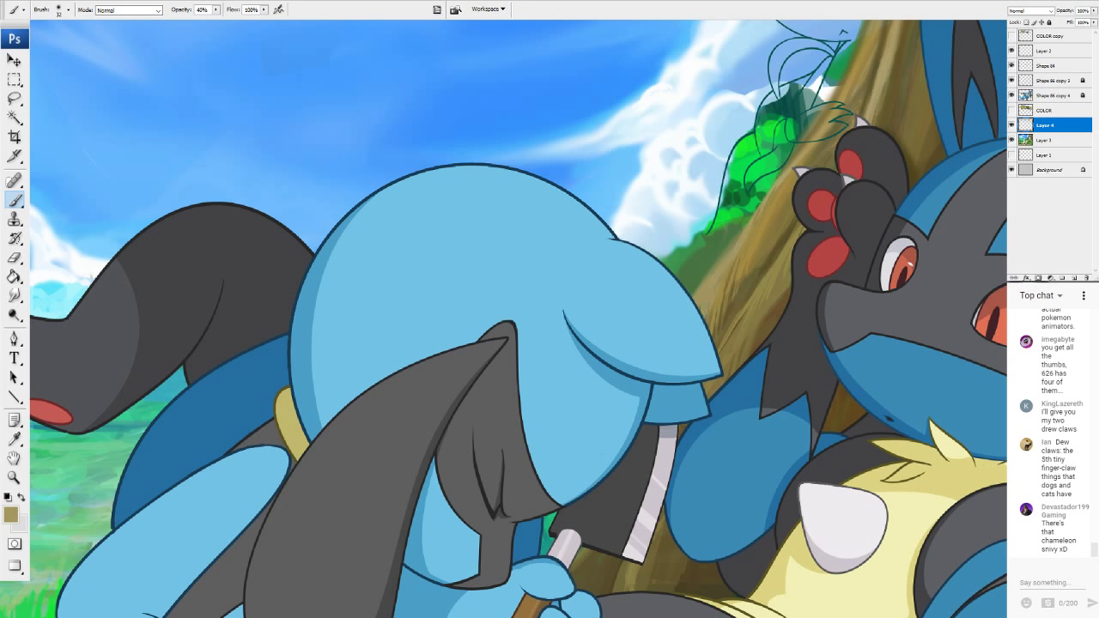
Sample golden ochre and add thin bark strands to the lower trunk between the light-blue head and the raised paw with a smaller brush.
alt+click(728, 315)
mouse_move(745, 222)
mouse_down()
mouse_move(689, 289)
mouse_move(728, 245)
mouse_up()
drag(795, 154, 777, 177)
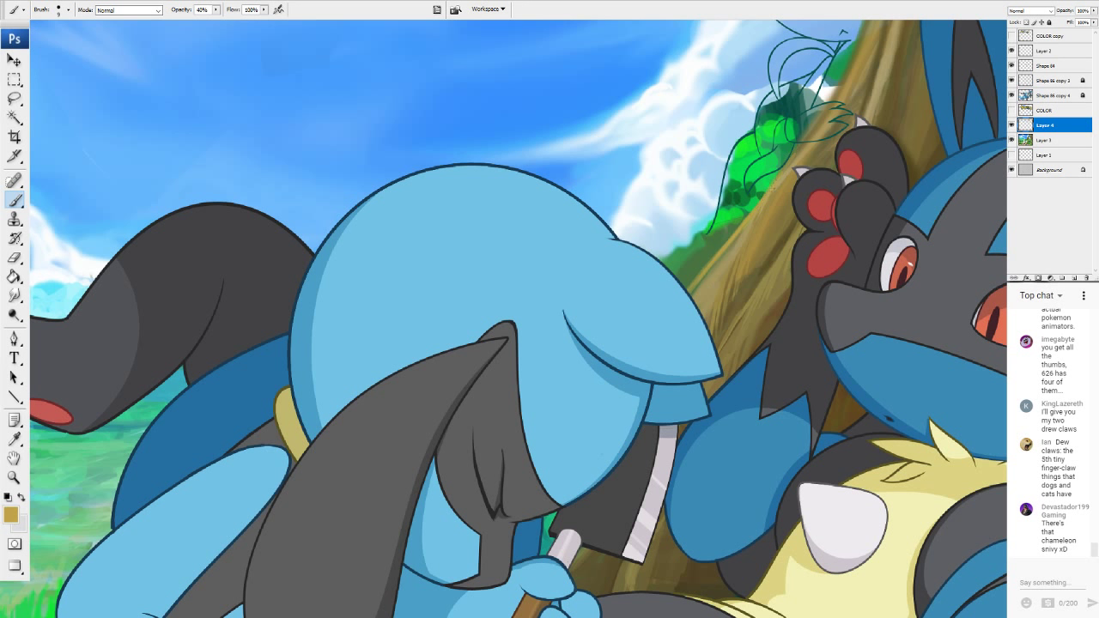
drag(715, 266, 691, 297)
drag(740, 225, 722, 247)
mouse_move(760, 285)
mouse_down()
mouse_move(717, 349)
mouse_move(736, 332)
mouse_up()
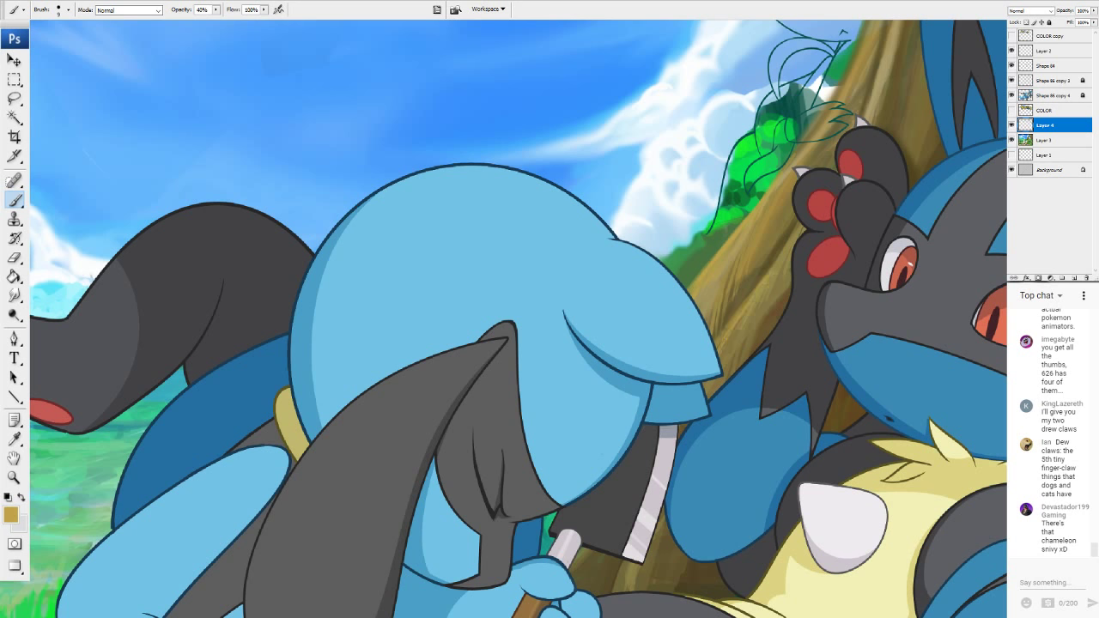
drag(784, 253, 760, 296)
drag(801, 224, 788, 246)
Add ochre strokes to the trunk above the raised paw and deepen the shadow there with sampled dark brown.
drag(973, 45, 792, 301)
mouse_move(741, 345)
mouse_down()
mouse_move(728, 395)
mouse_move(734, 378)
mouse_move(750, 403)
mouse_move(740, 314)
mouse_up()
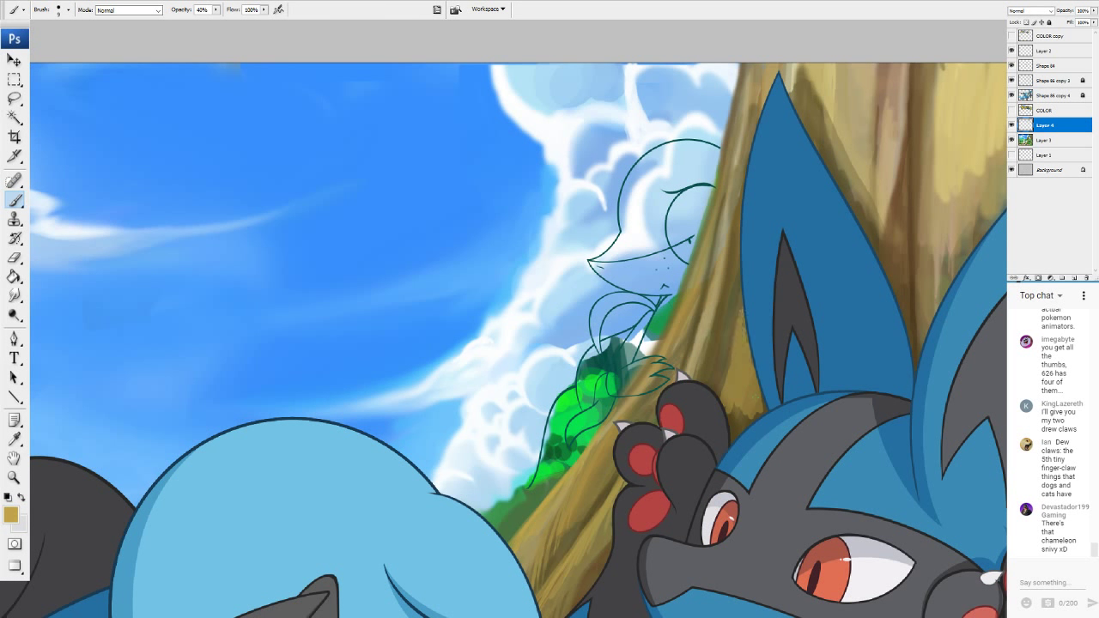
drag(733, 352, 730, 372)
alt+click(733, 418)
mouse_move(734, 420)
mouse_down()
mouse_move(723, 391)
mouse_move(731, 342)
mouse_up()
mouse_move(730, 403)
mouse_down()
mouse_move(730, 386)
mouse_move(747, 419)
mouse_up()
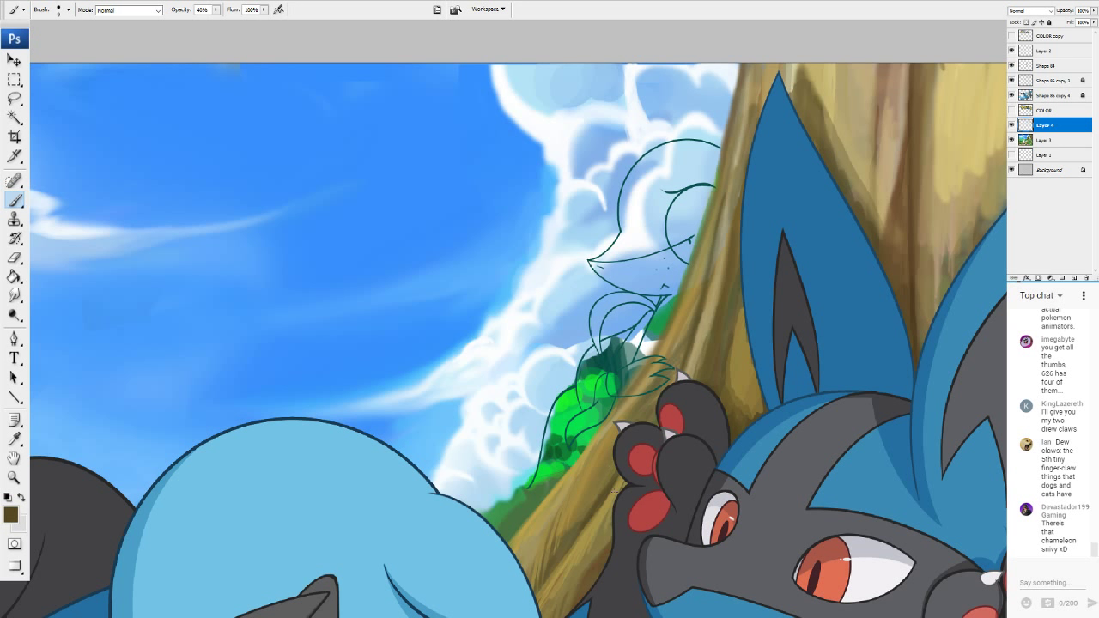
Darken the bark between the ears, and add sampled light tan highlights near the canvas's upper edge and beside the nearer ear's tip.
mouse_move(874, 123)
mouse_down()
mouse_move(878, 66)
mouse_move(877, 249)
mouse_up()
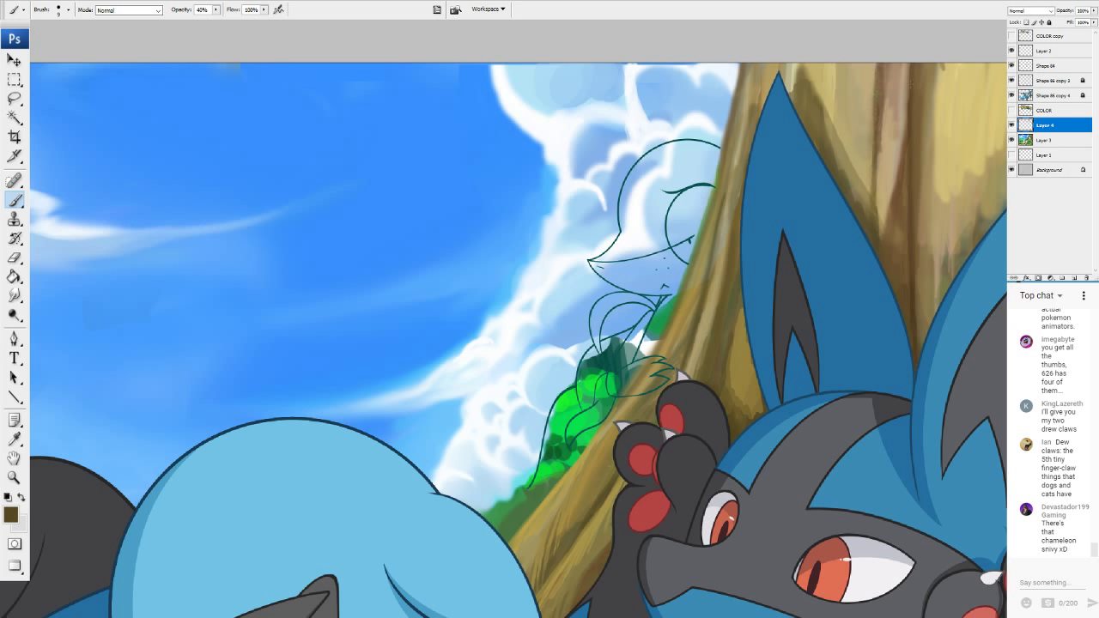
alt+click(900, 85)
mouse_move(907, 70)
mouse_down()
mouse_move(907, 122)
mouse_move(908, 104)
mouse_up()
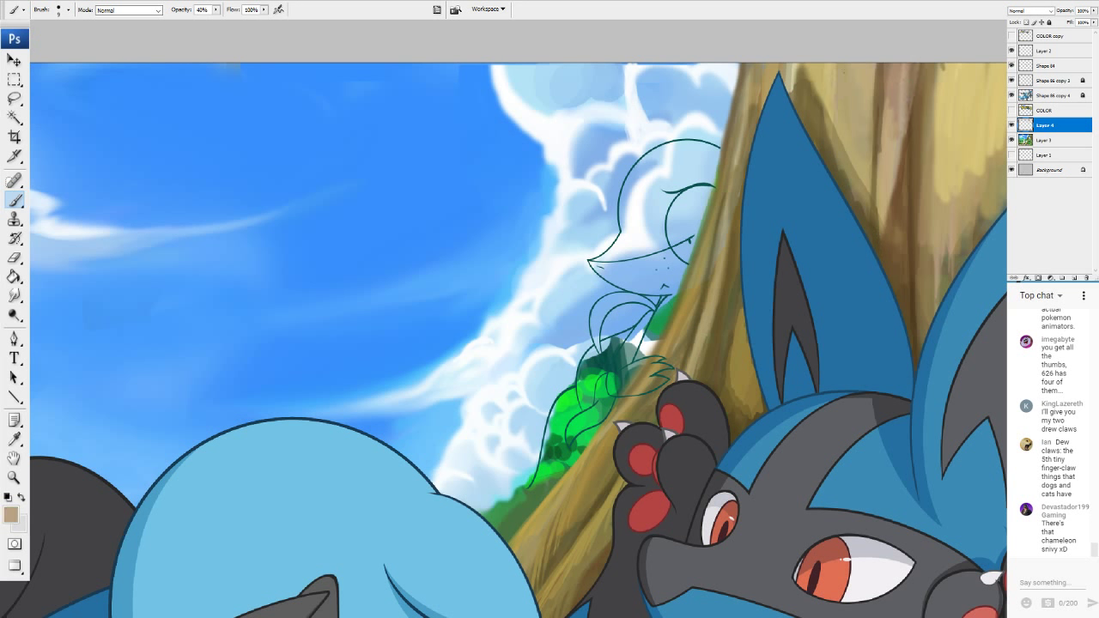
mouse_move(755, 136)
mouse_down()
mouse_move(757, 72)
mouse_move(752, 103)
mouse_up()
drag(757, 87, 756, 70)
Sample the trunk's ochre and paint it upward along the trunk's edge beside the sketched character to the canvas border.
alt+click(704, 236)
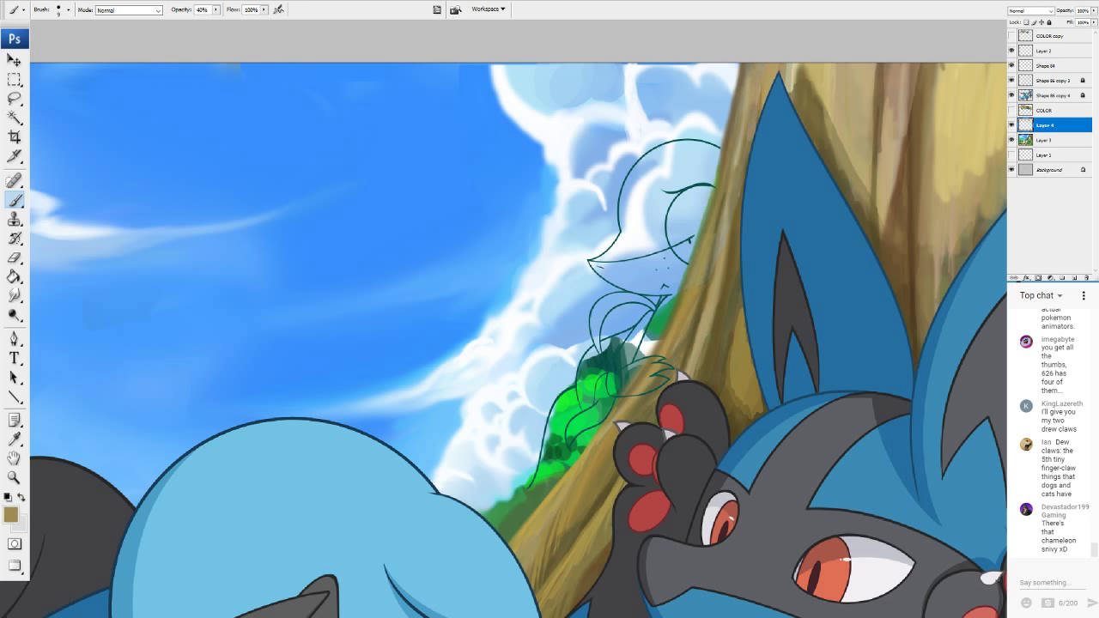
drag(716, 233, 720, 199)
drag(725, 161, 740, 81)
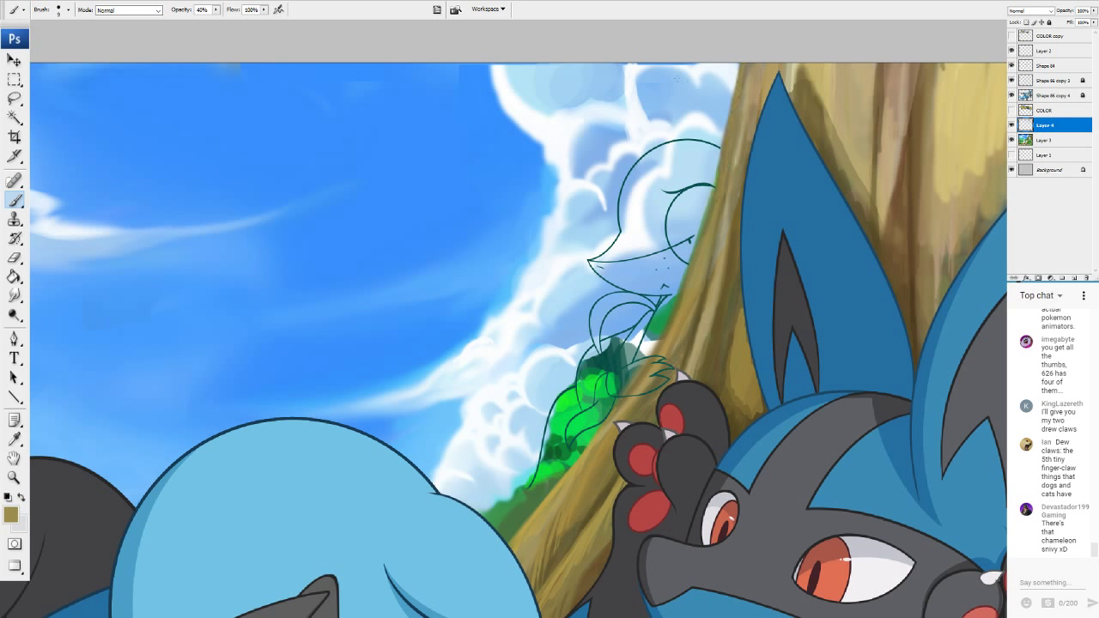
Sample white, paint the cloud's upper edge beside the trunk, and switch to the Smudge tool at 35% strength.
alt+click(637, 68)
mouse_move(644, 65)
mouse_down()
mouse_move(695, 64)
mouse_move(664, 66)
mouse_up()
key(r)
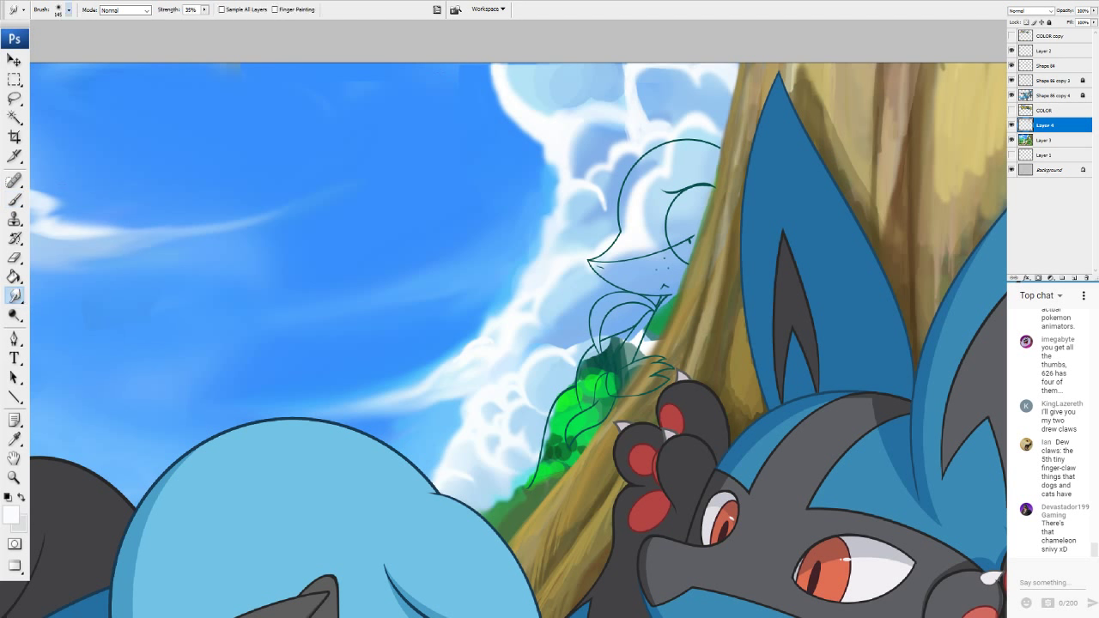
Merge the active paint layer into the background painting below, and smudge the wispy streaks under the central cloud and beside the trunk's cloud bank.
key(ctrl+e)
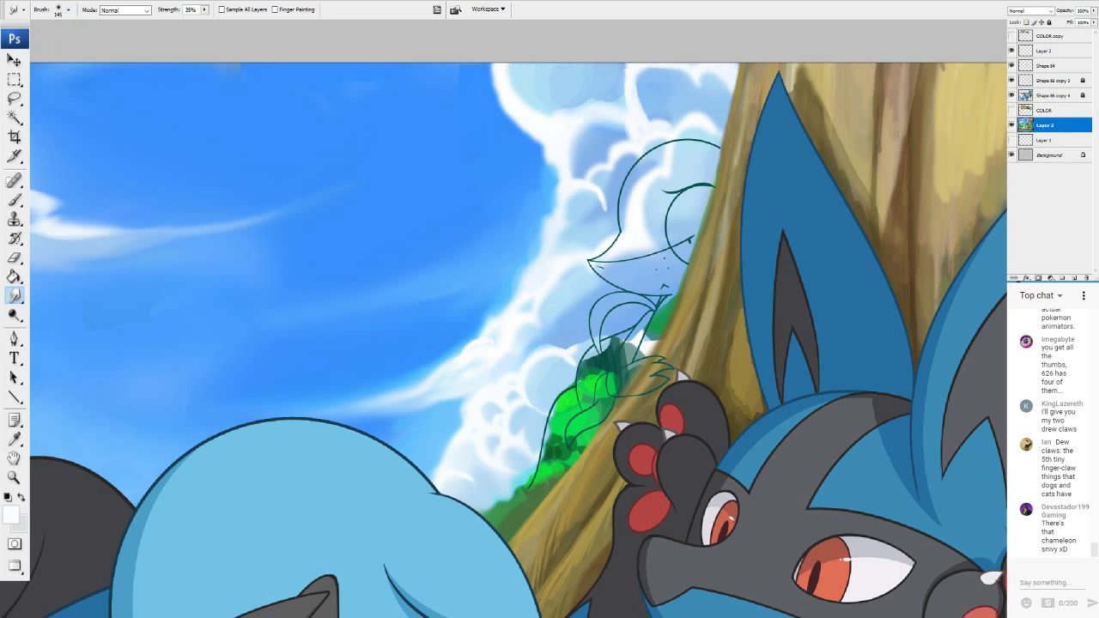
scroll(519, 319, down, 6)
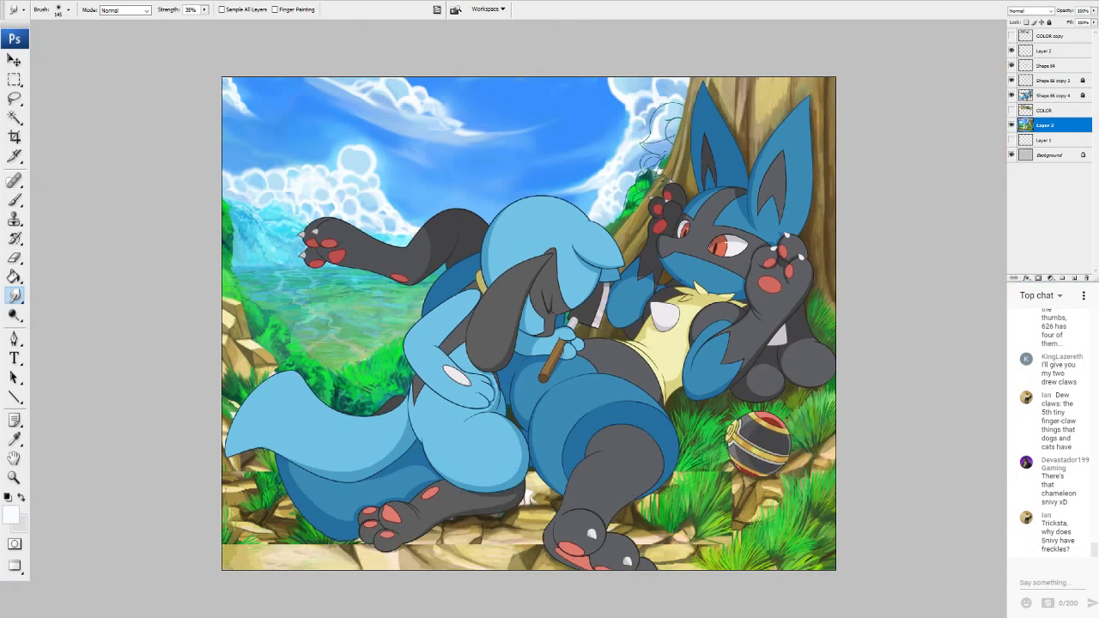
key(ctrl+plus)
key(ctrl+plus)
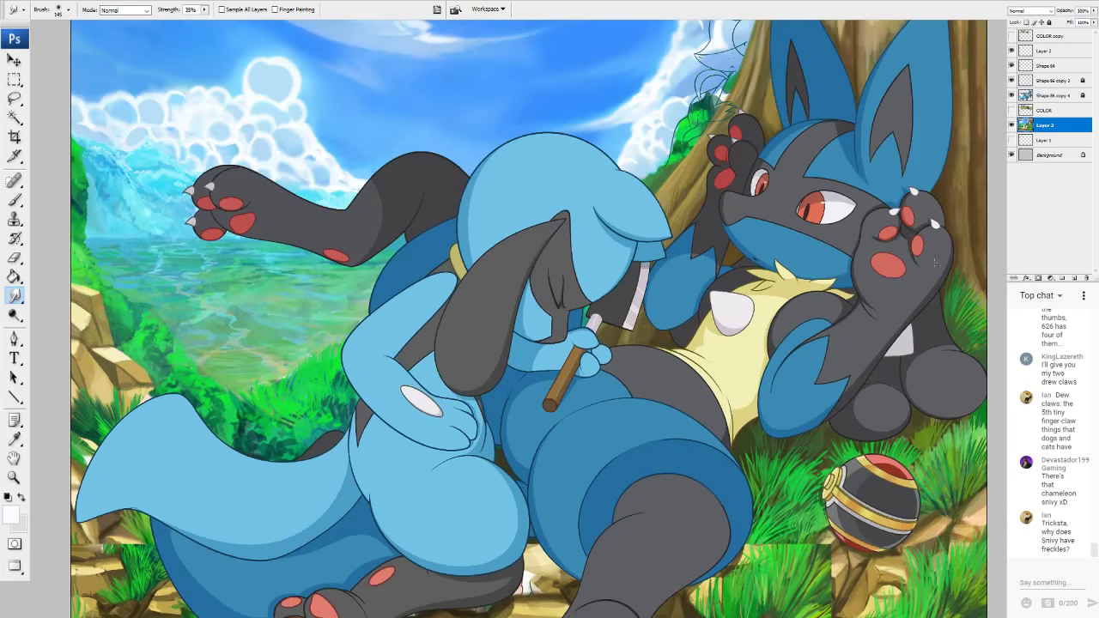
drag(402, 197, 635, 440)
drag(340, 250, 473, 286)
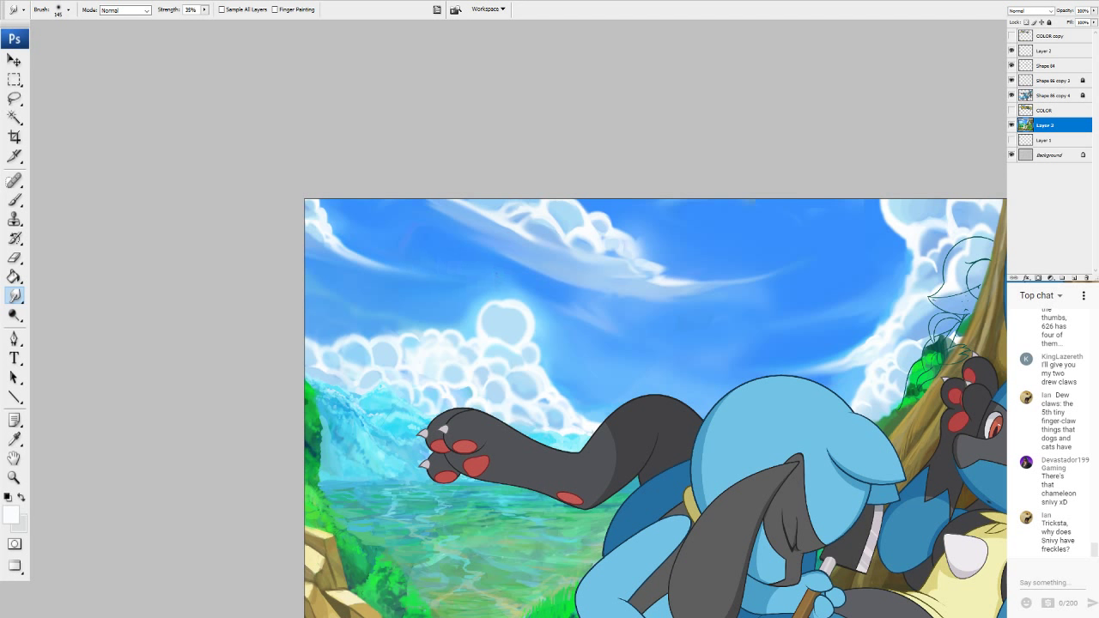
drag(585, 312, 651, 328)
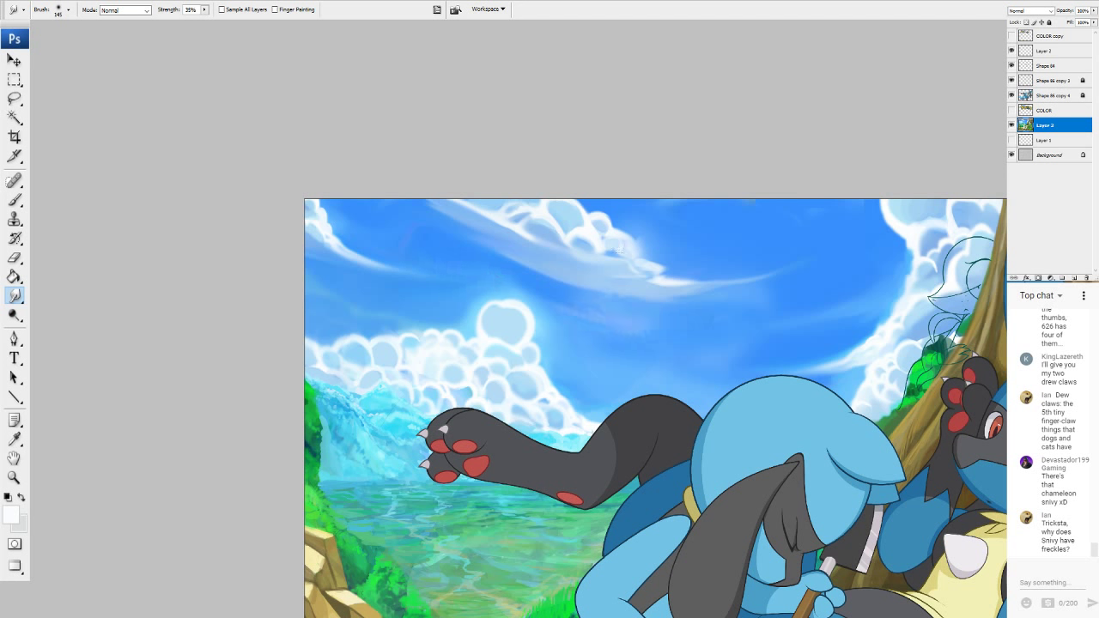
mouse_move(766, 274)
mouse_down()
mouse_move(700, 283)
mouse_move(790, 280)
mouse_up()
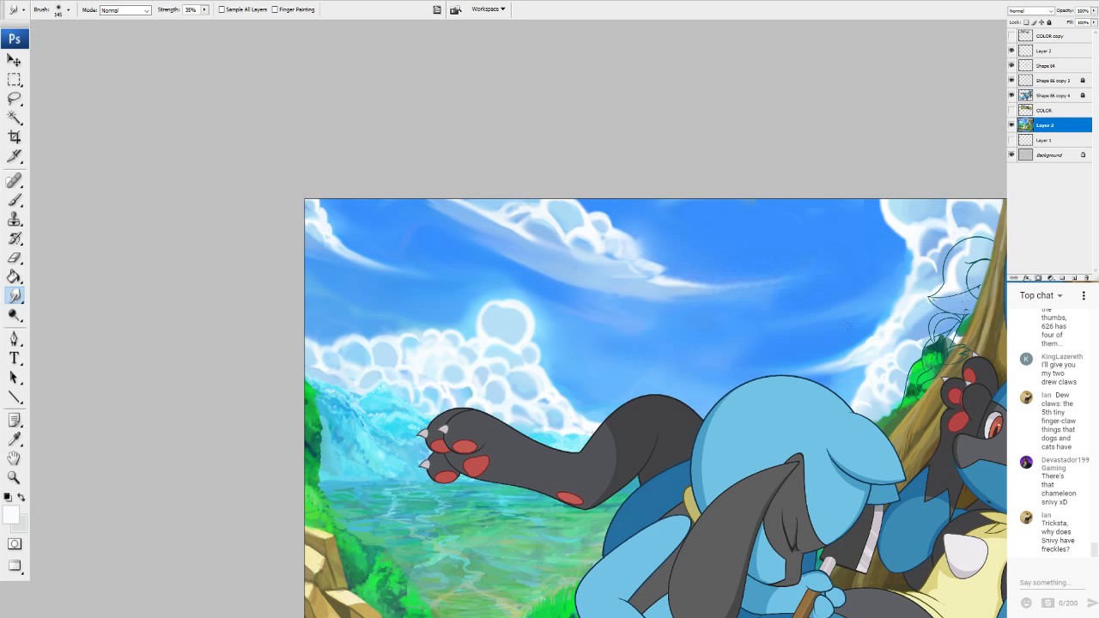
drag(867, 343, 785, 373)
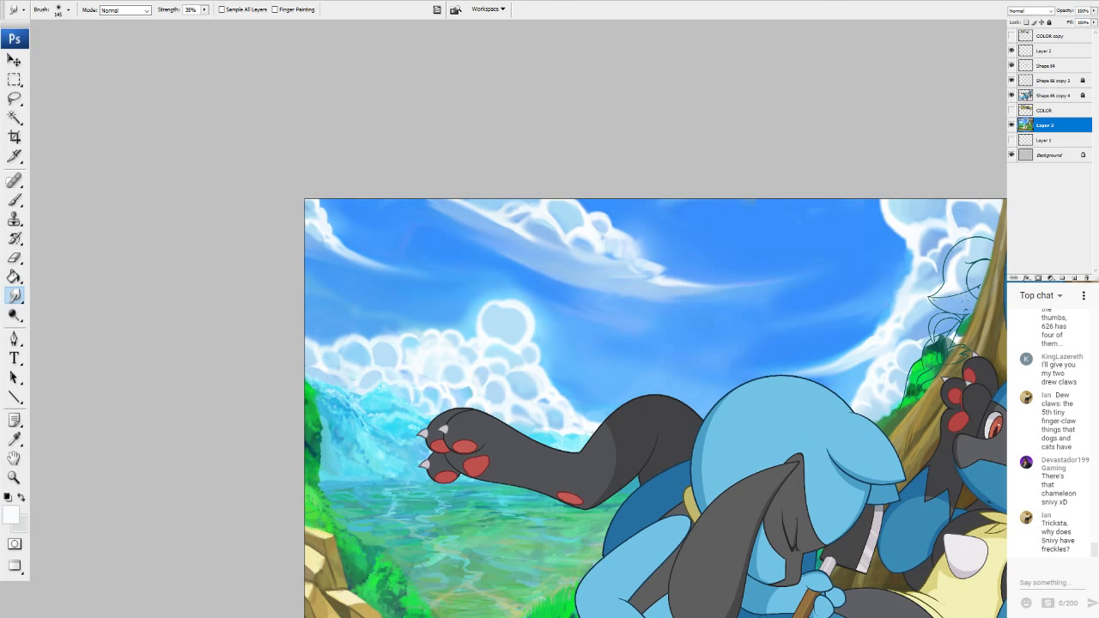
Inspect the whole painting from sky to foreground ground, hiding and reshowing the painted background layer to compare it with the sketch.
scroll(529, 323, down, 5)
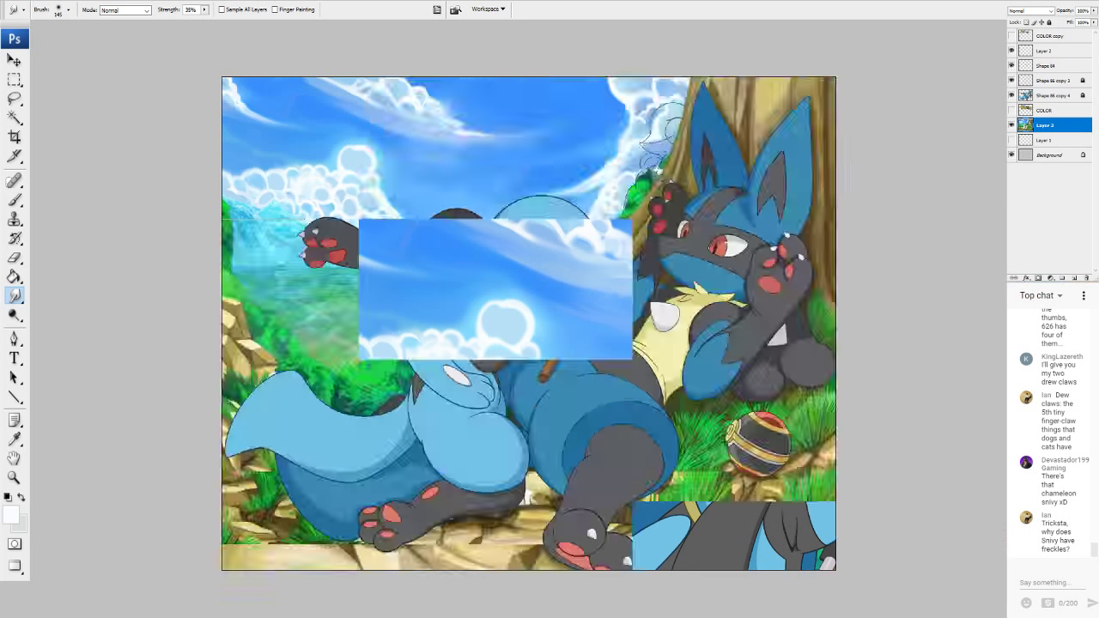
scroll(529, 323, up, 3)
scroll(529, 322, up, 2)
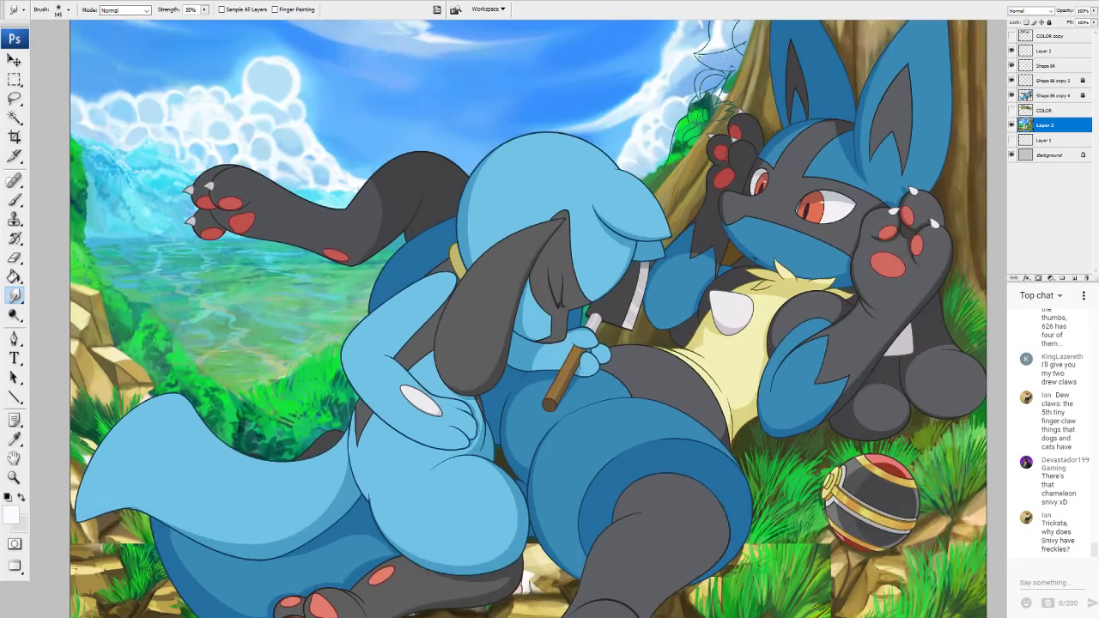
drag(592, 103, 482, 408)
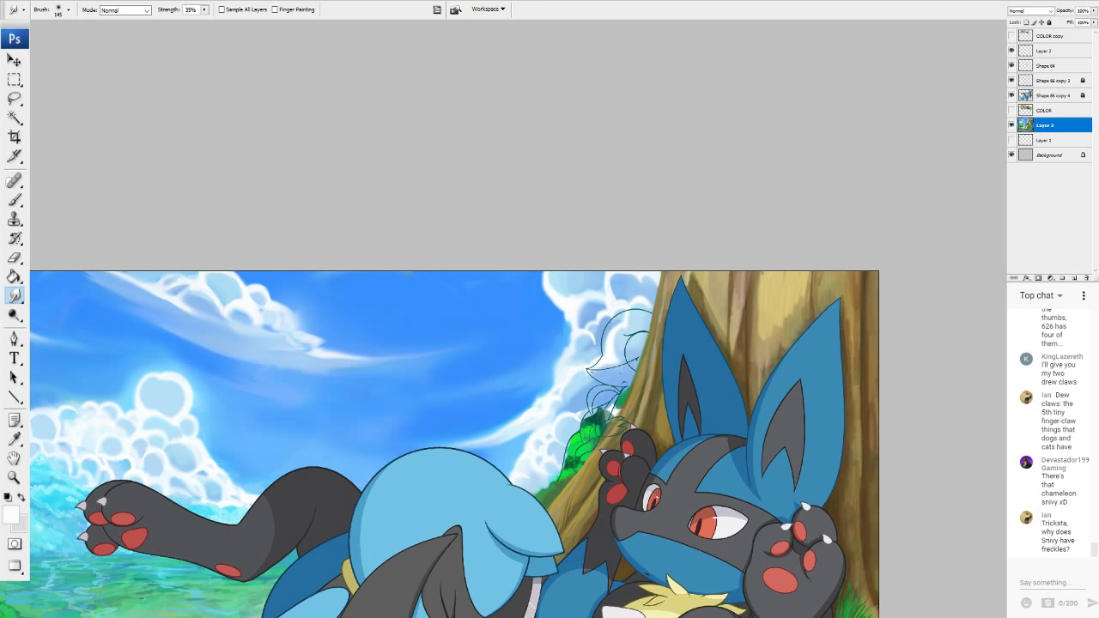
mouse_move(515, 532)
mouse_down()
mouse_move(340, 147)
mouse_move(683, 97)
mouse_move(746, 112)
mouse_up()
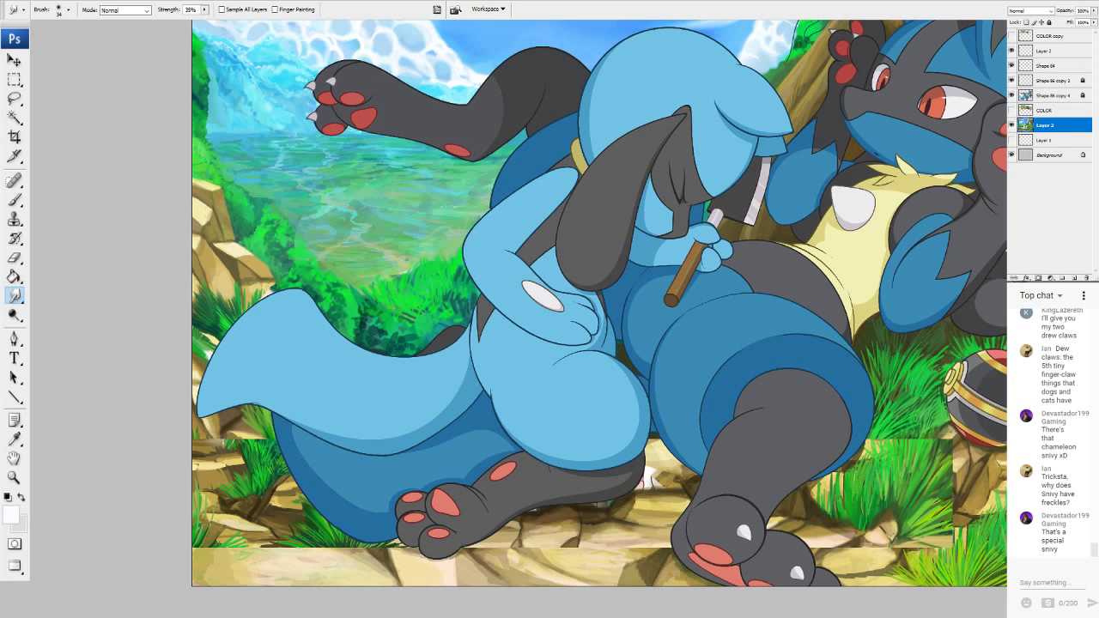
scroll(549, 309, down, 8)
scroll(549, 301, up, 8)
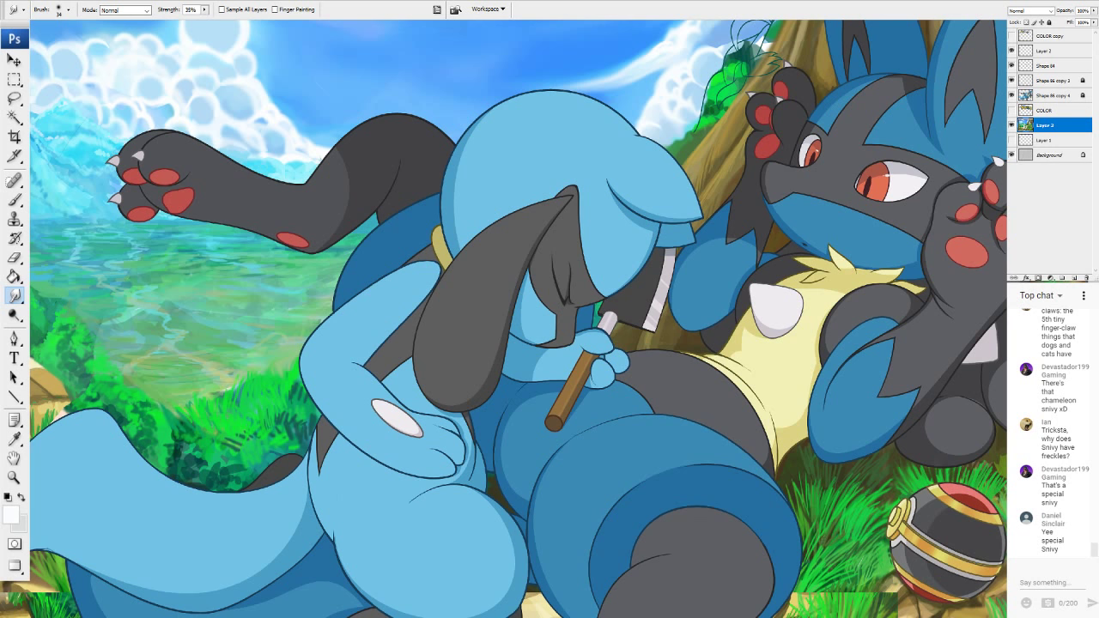
scroll(518, 275, down, 5)
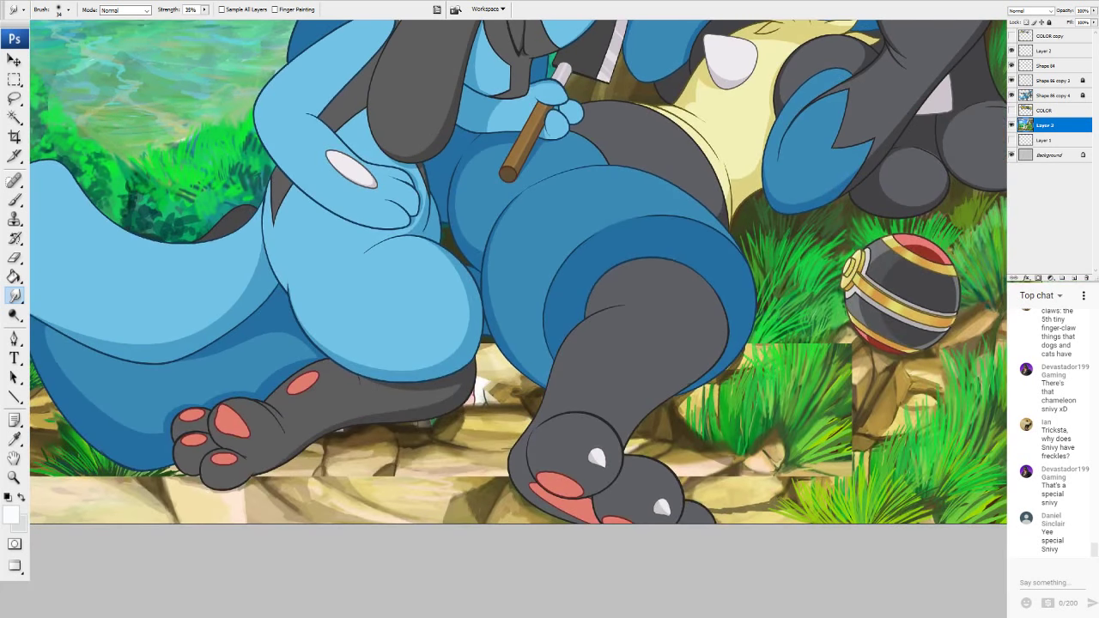
click(1011, 125)
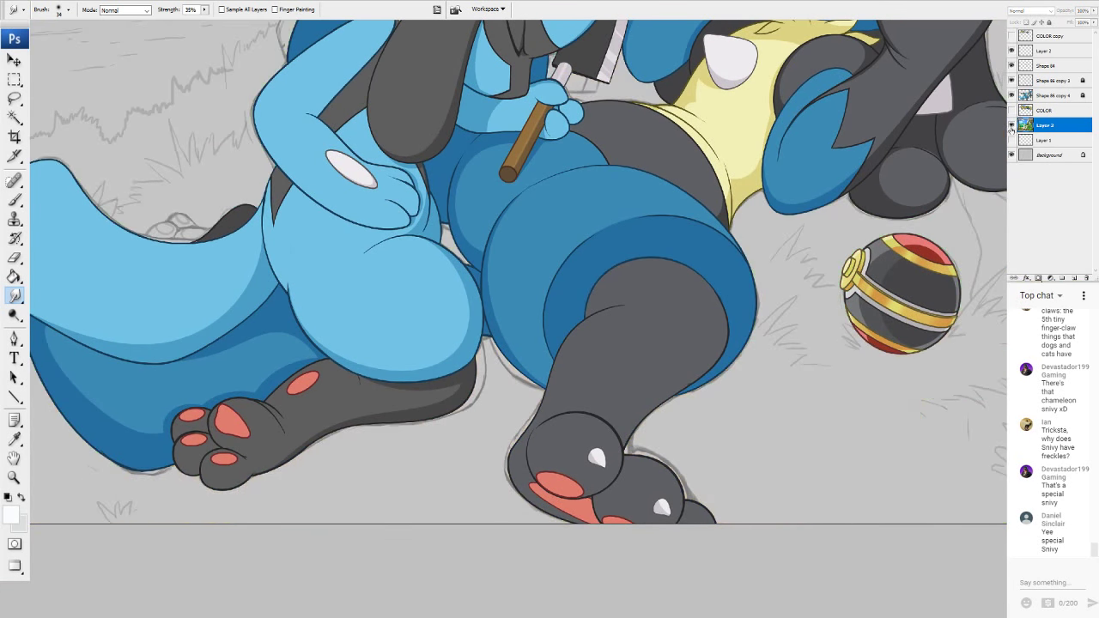
click(1010, 125)
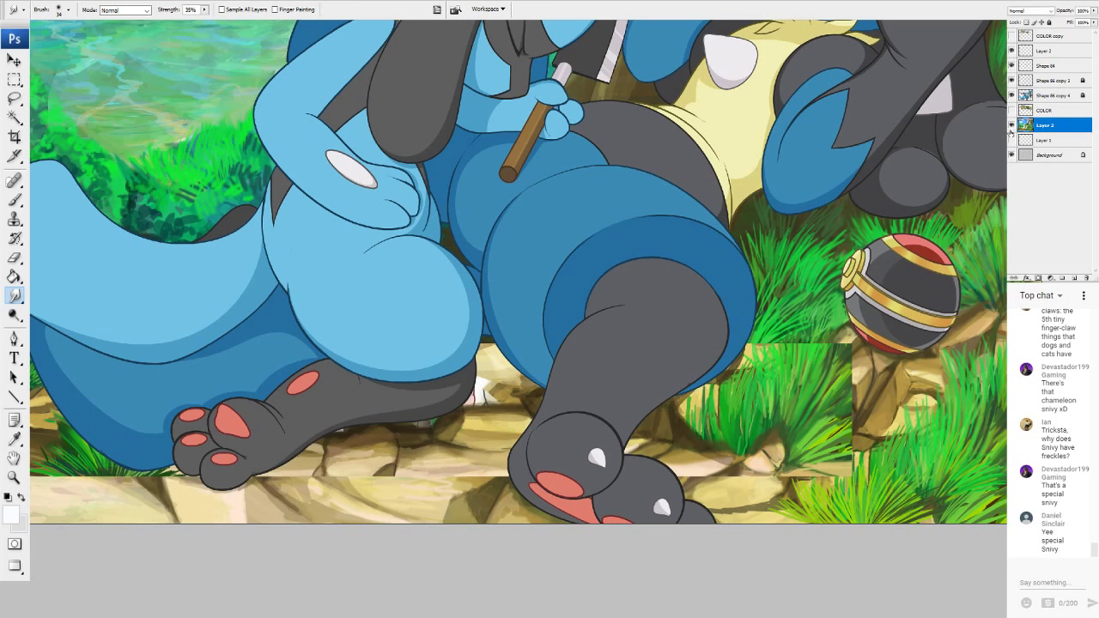
click(1010, 127)
click(1011, 127)
Save the painting, accepting the offered save options.
key(ctrl+0)
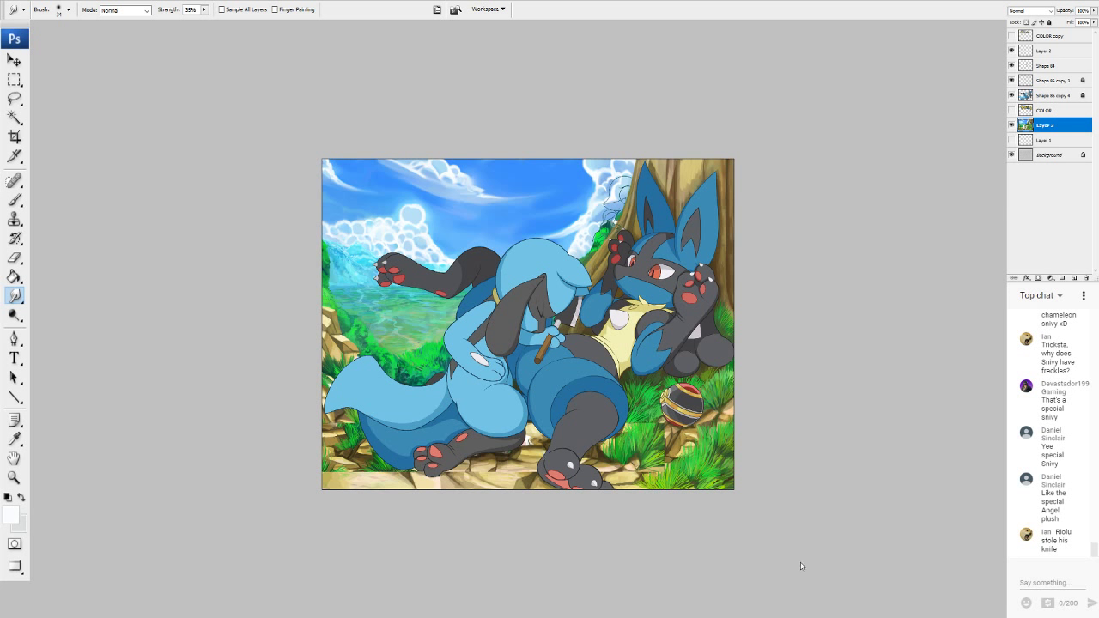
key(ctrl+s)
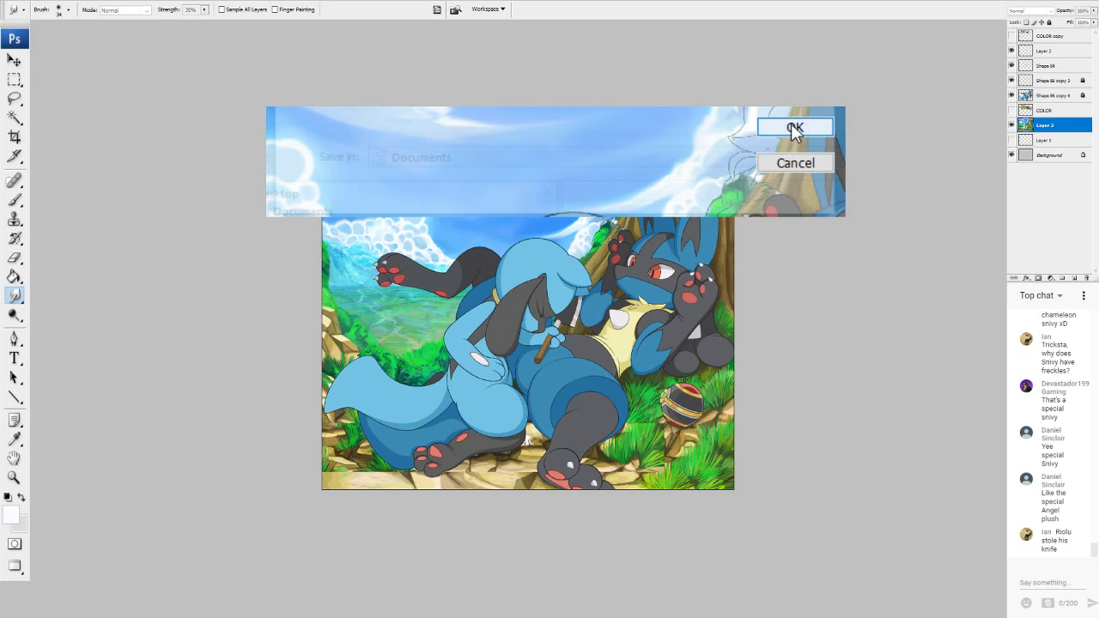
click(794, 128)
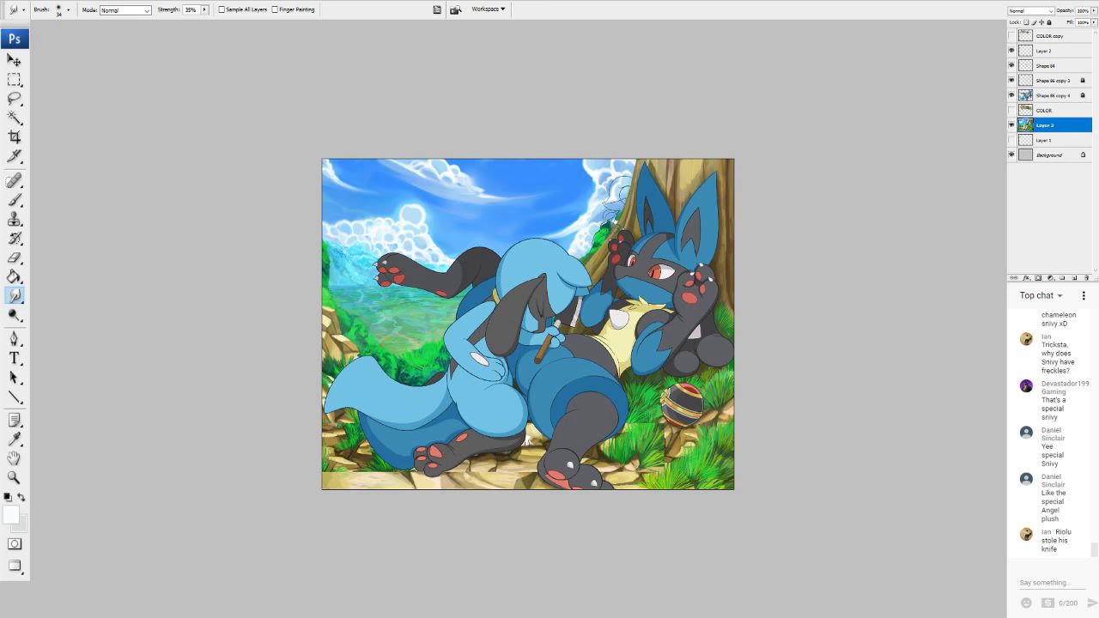
View the full painting and switch to the other open version of it.
key(ctrl+alt+0)
key(ctrl+0)
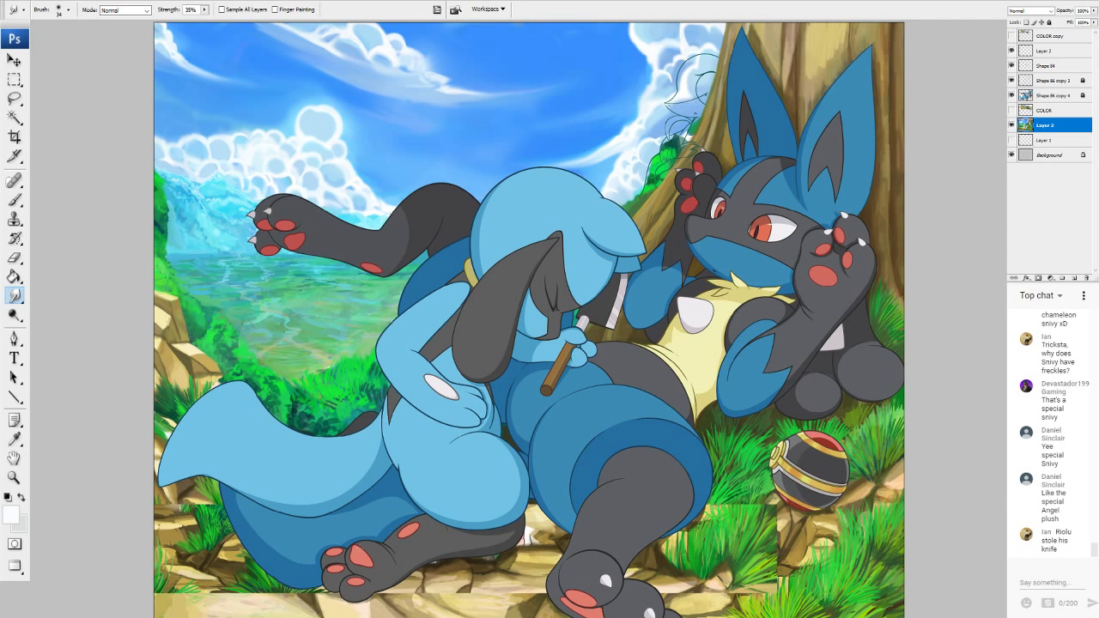
click(15, 238)
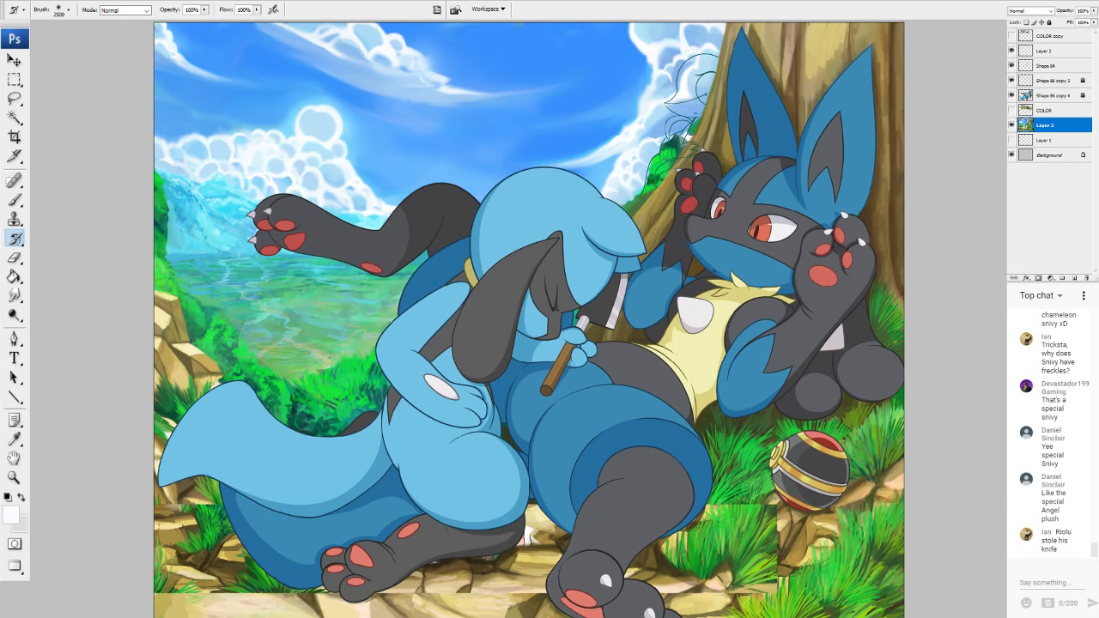
key(ctrl+Tab)
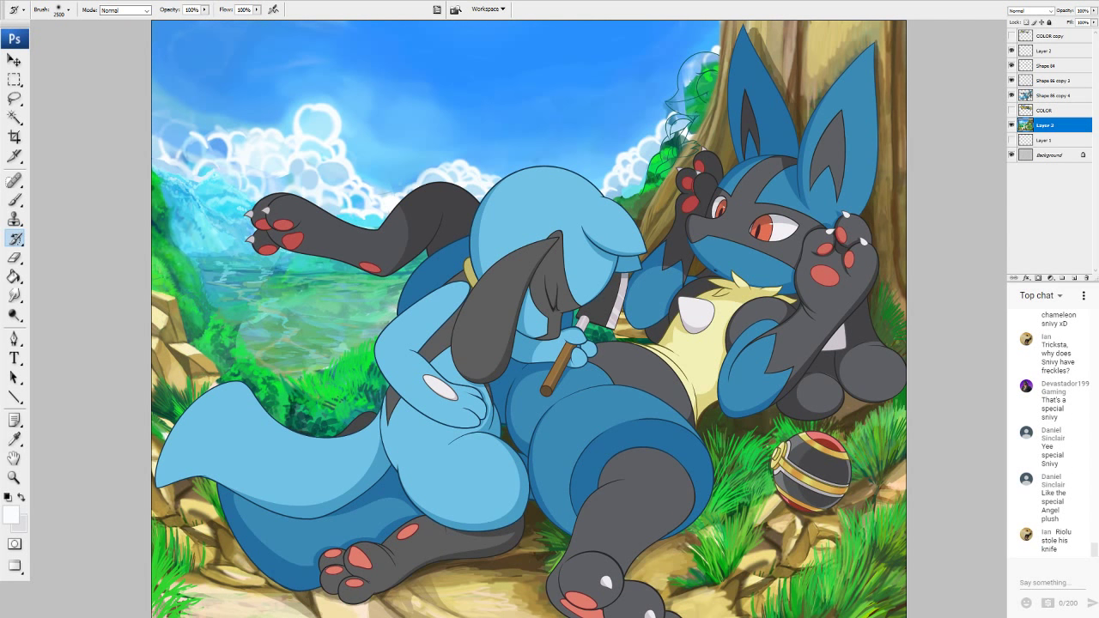
Check the background layer by toggling its visibility, and lasso the ground strip along the lower edge of the scene.
click(14, 98)
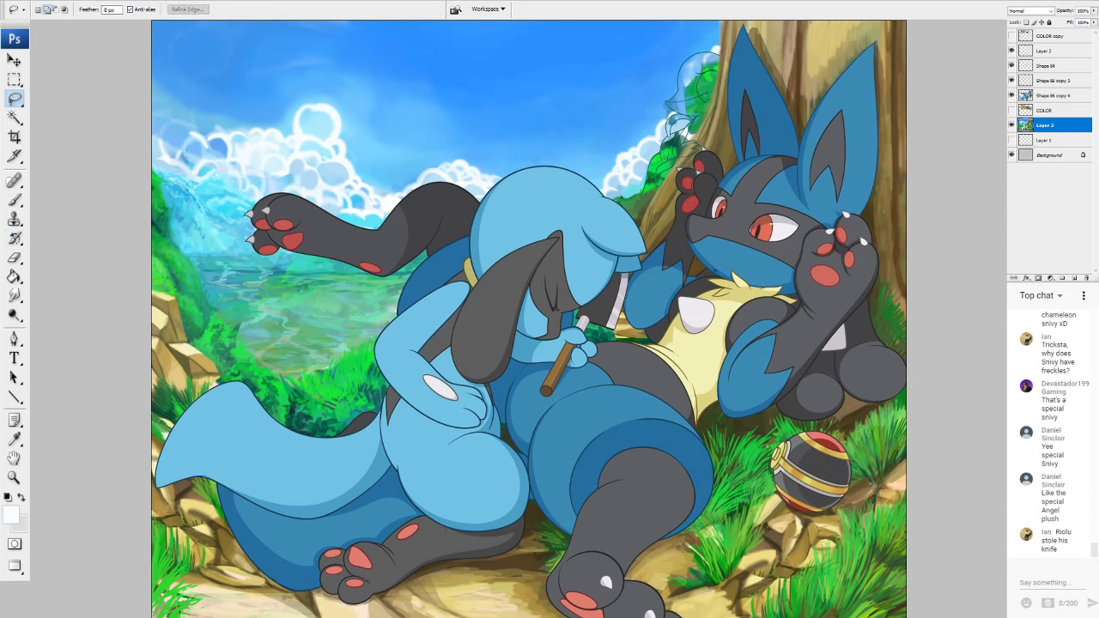
click(1013, 127)
click(1014, 127)
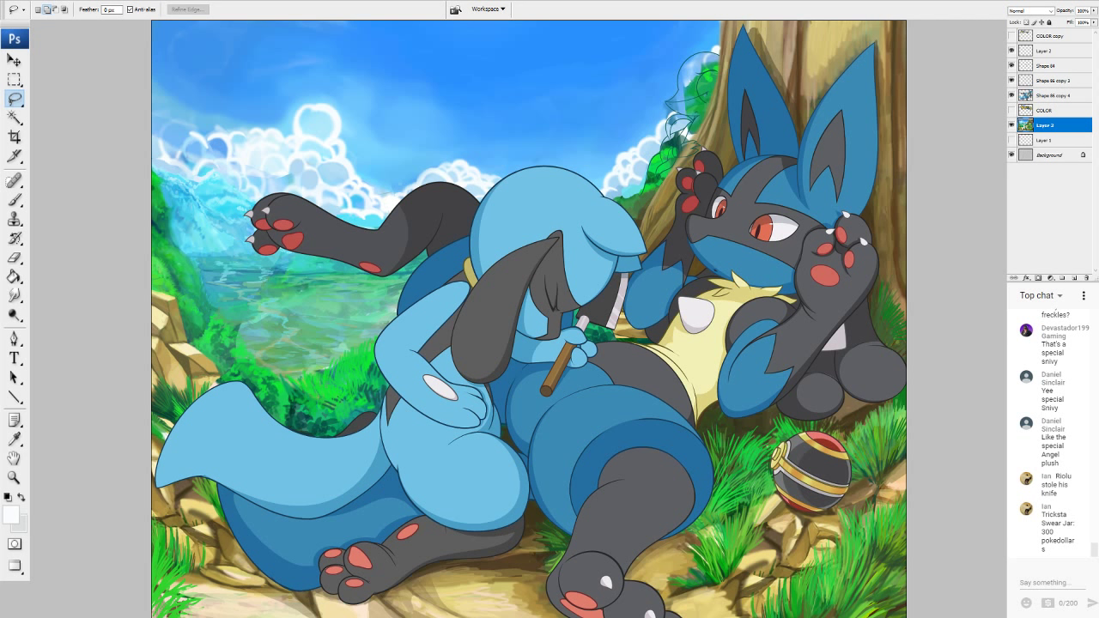
drag(277, 554, 215, 551)
mouse_move(633, 617)
mouse_down()
mouse_move(629, 592)
mouse_move(661, 554)
mouse_move(577, 526)
mouse_move(326, 555)
mouse_up()
drag(205, 556, 203, 560)
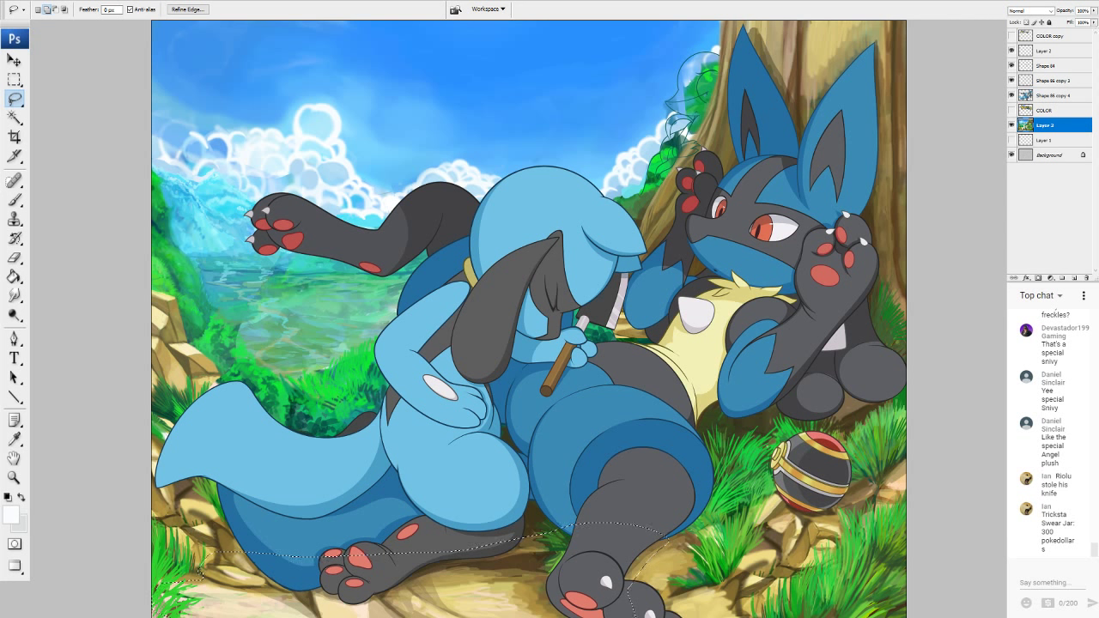
Show the documents as floating windows, minimize the alternate version, and maximize the working copy with the large clouds.
click(15, 567)
click(14, 567)
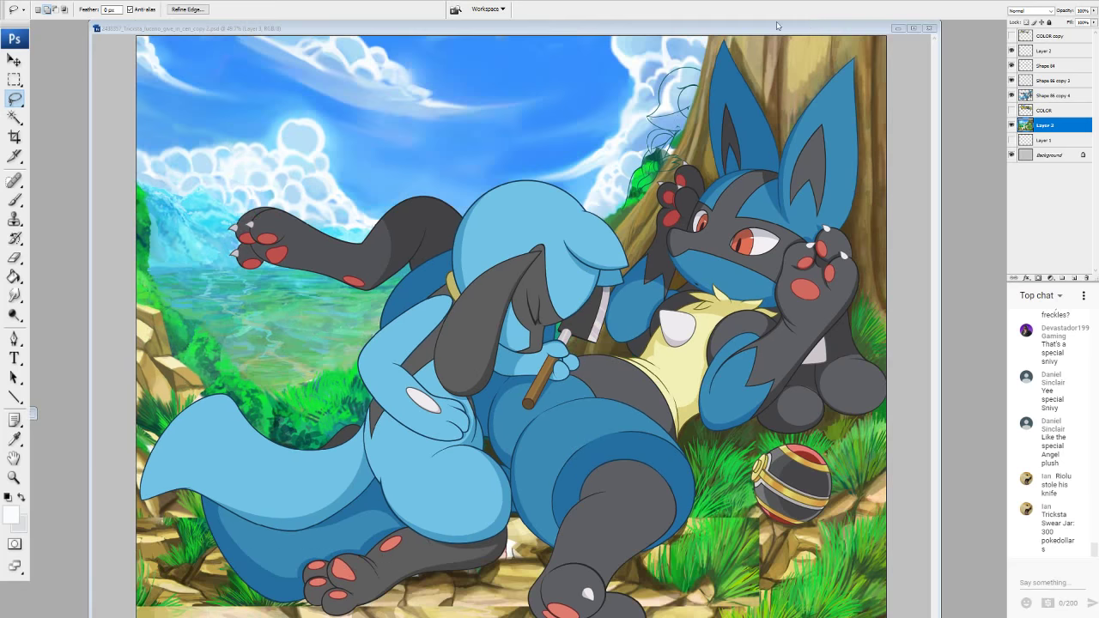
drag(346, 164, 287, 156)
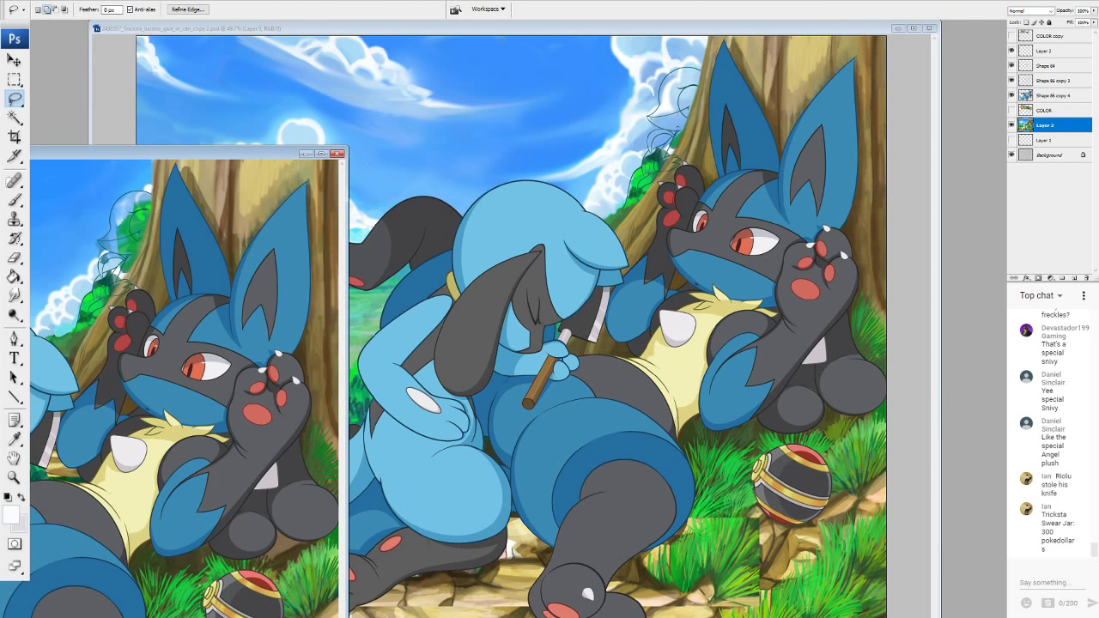
click(306, 155)
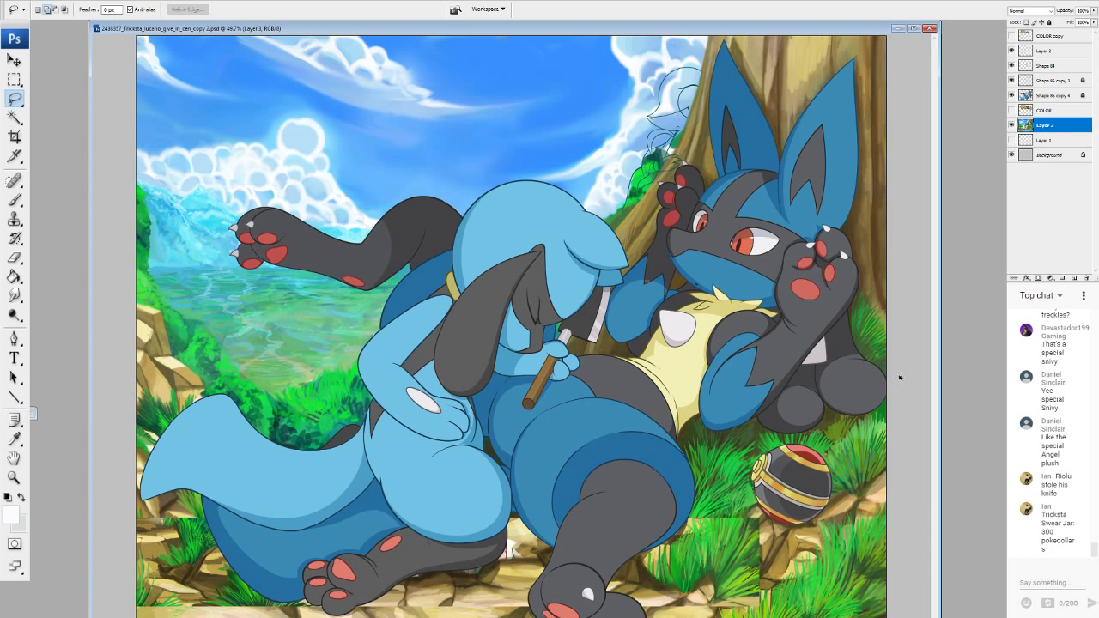
ctrl+click(898, 375)
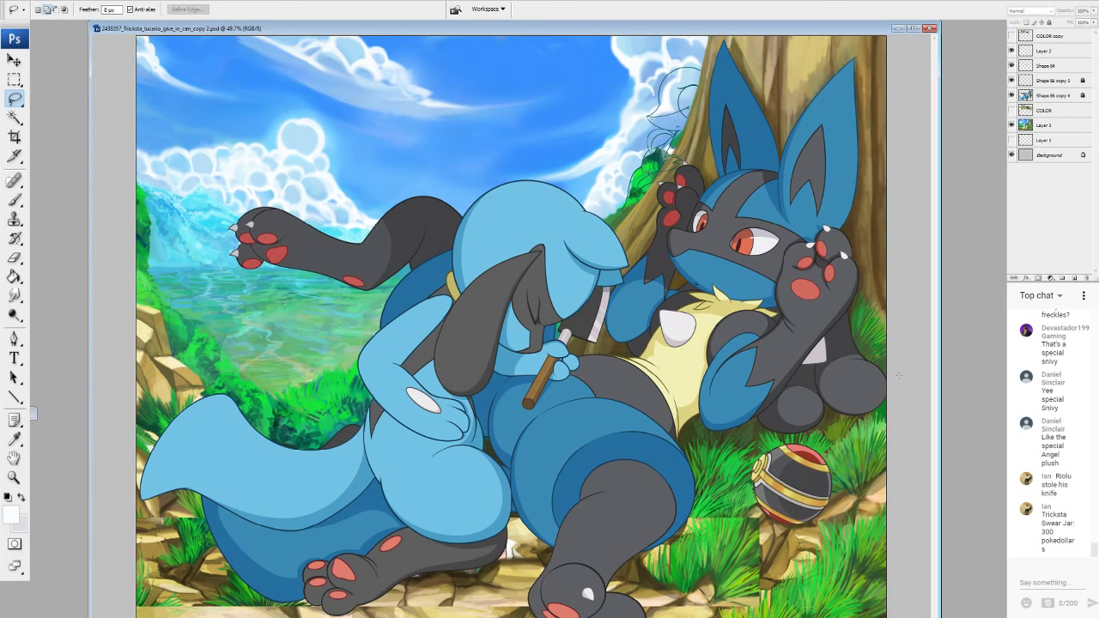
click(911, 28)
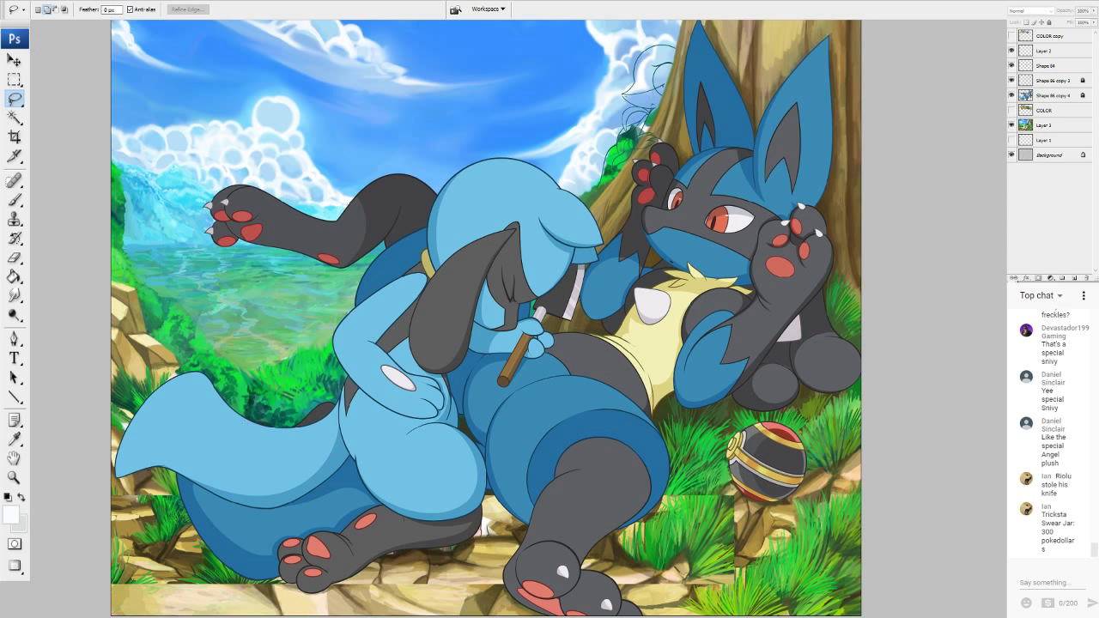
Try pasting the copied ground piece over the foreground path and moving it down, and delete the pasted layer.
key(ctrl+v)
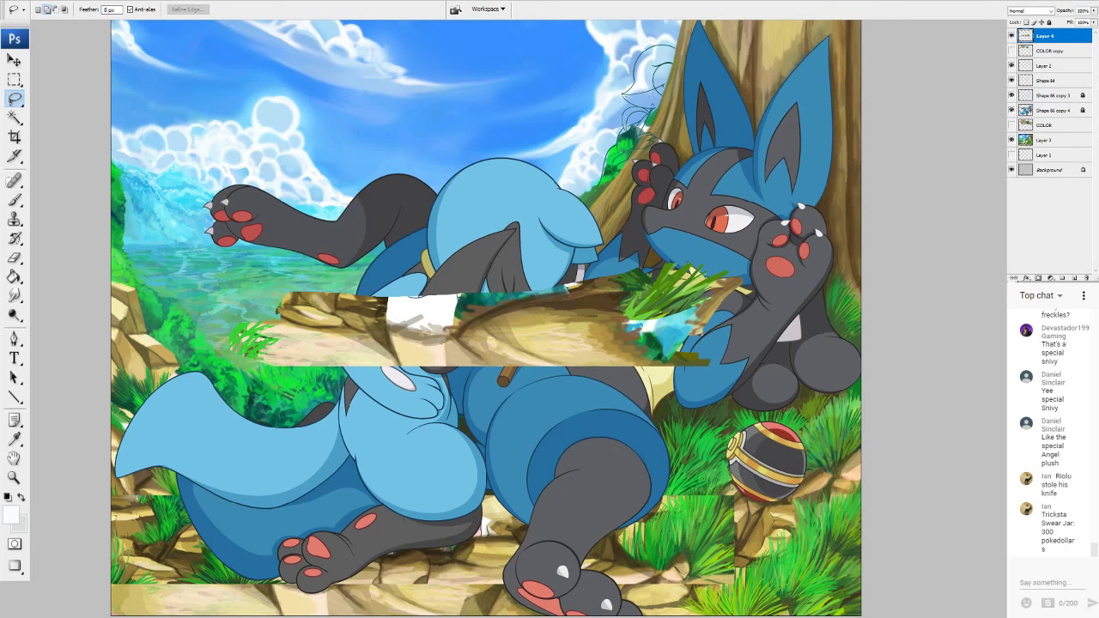
click(13, 59)
drag(636, 335, 659, 528)
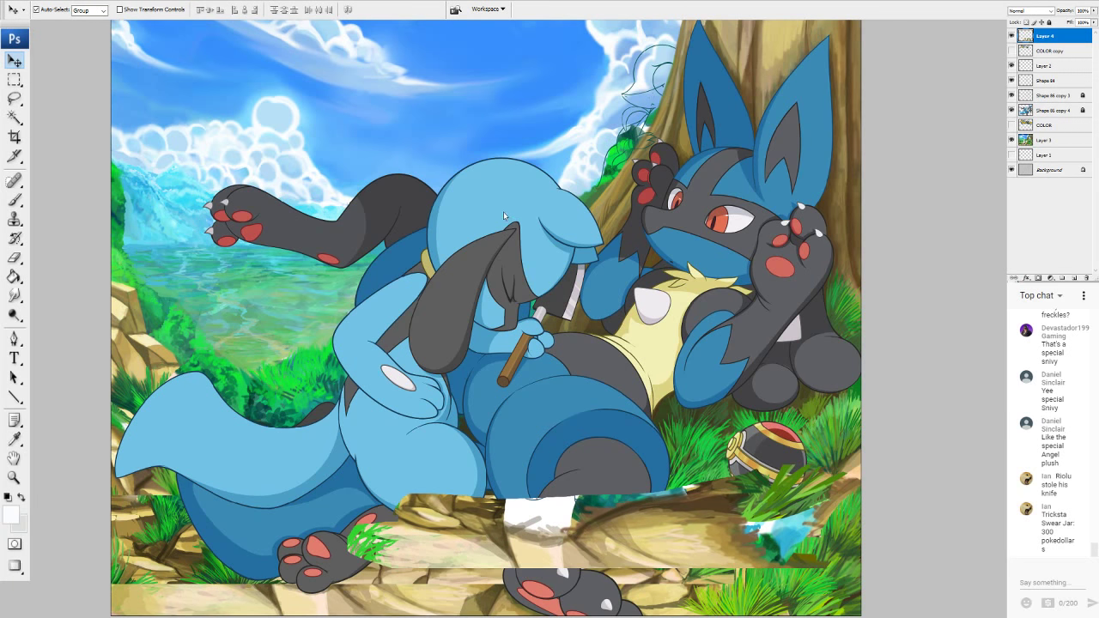
key(Delete)
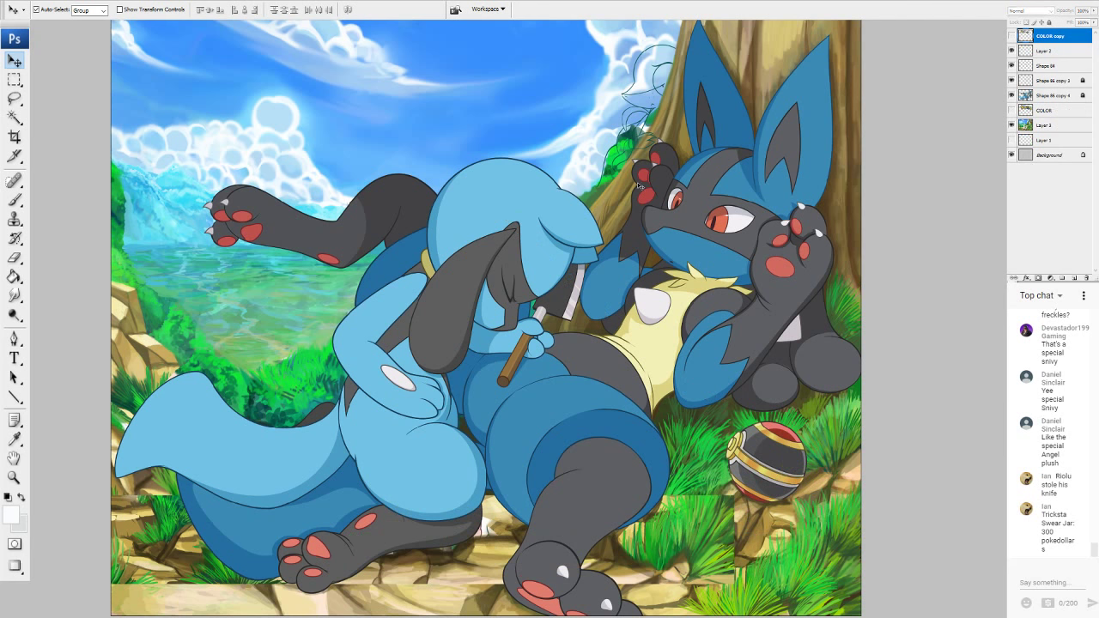
Try shifting the painted background layer slightly beneath the characters, and undo the move.
key(ctrl+plus)
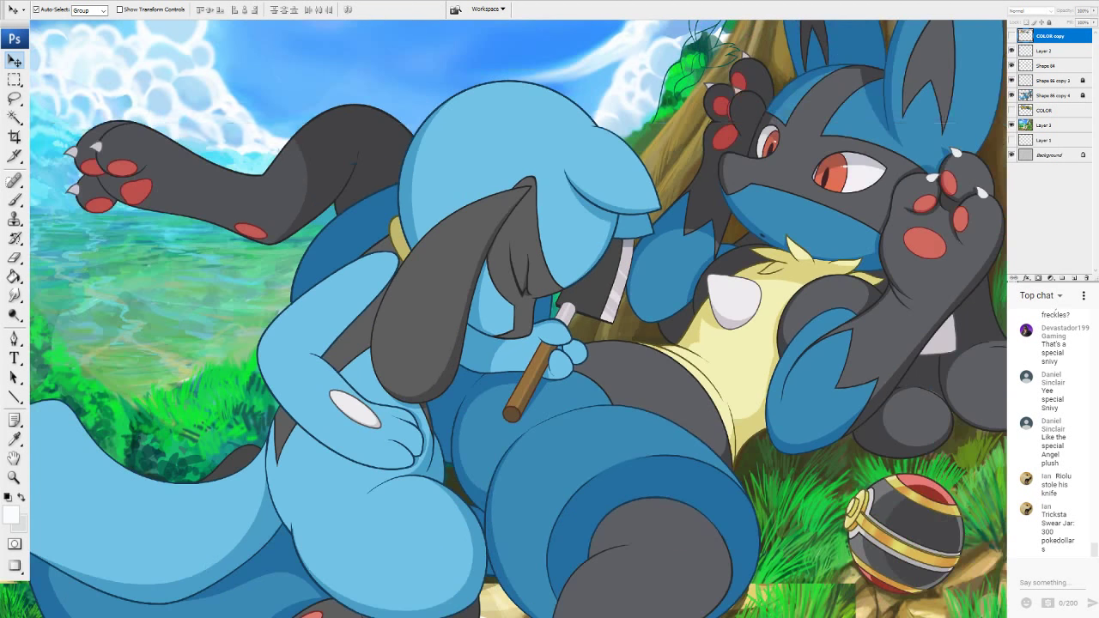
drag(537, 388, 499, 249)
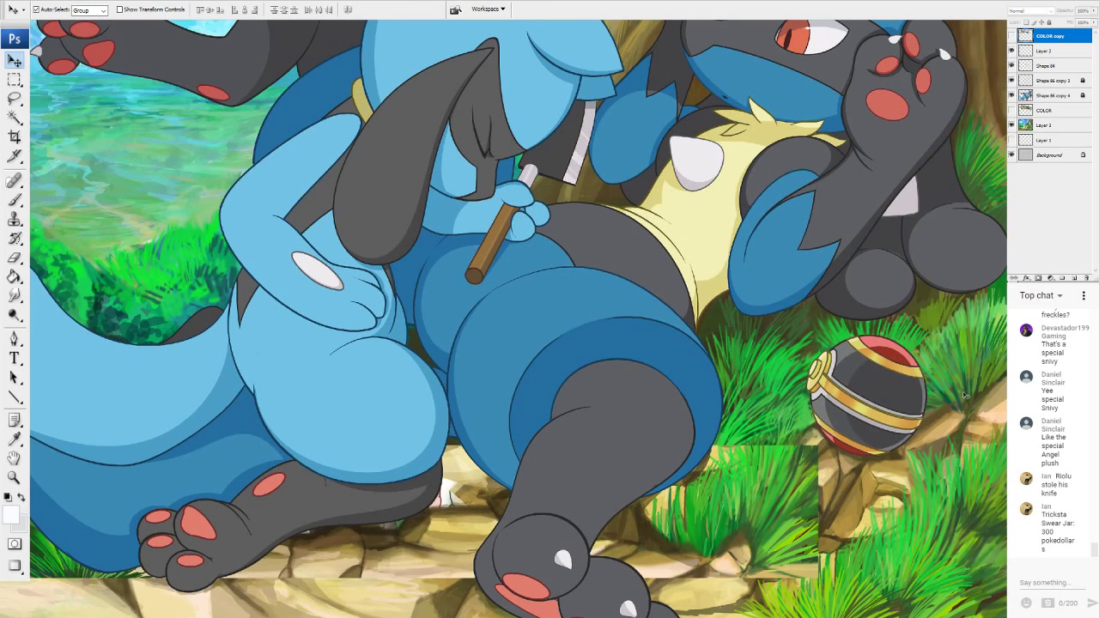
drag(936, 391, 916, 387)
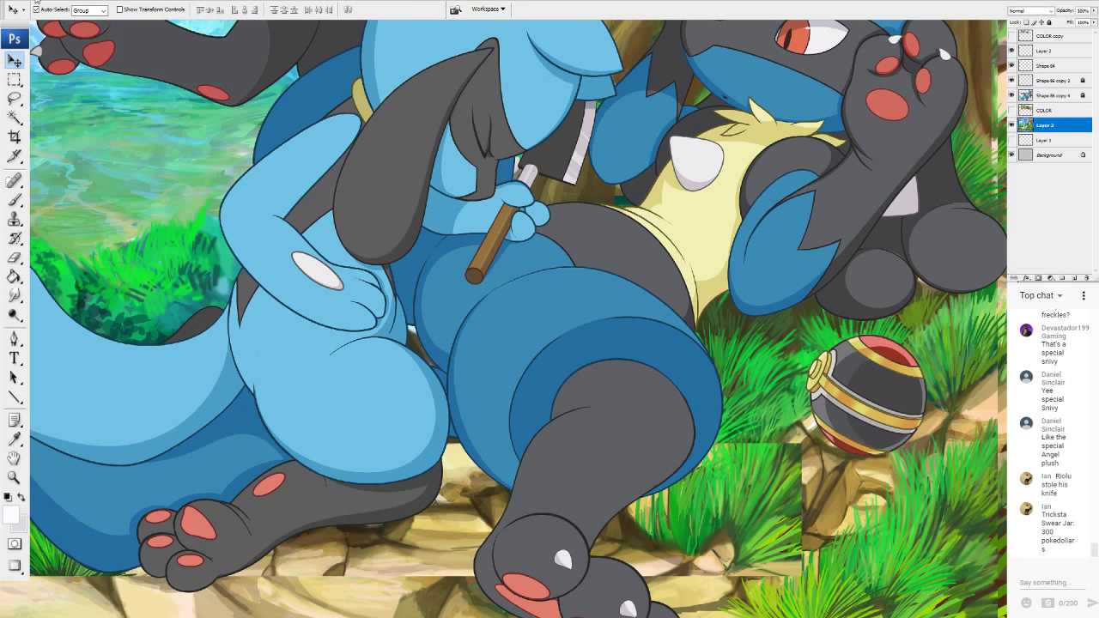
key(ctrl+z)
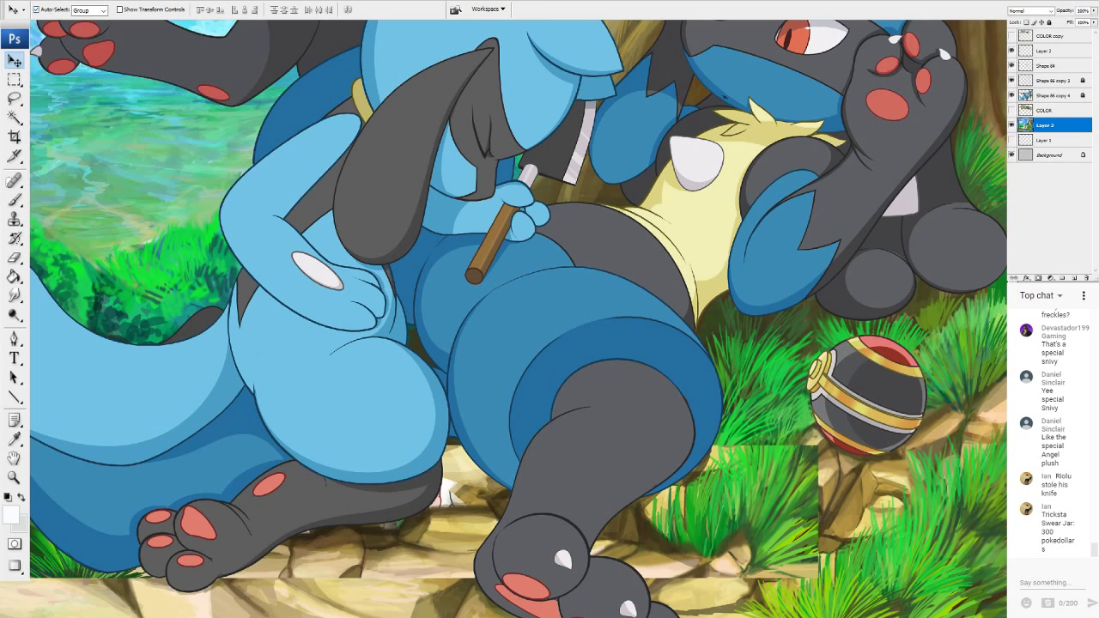
Set the foreground color to pale yellow f8f0c5.
scroll(518, 319, left, 2)
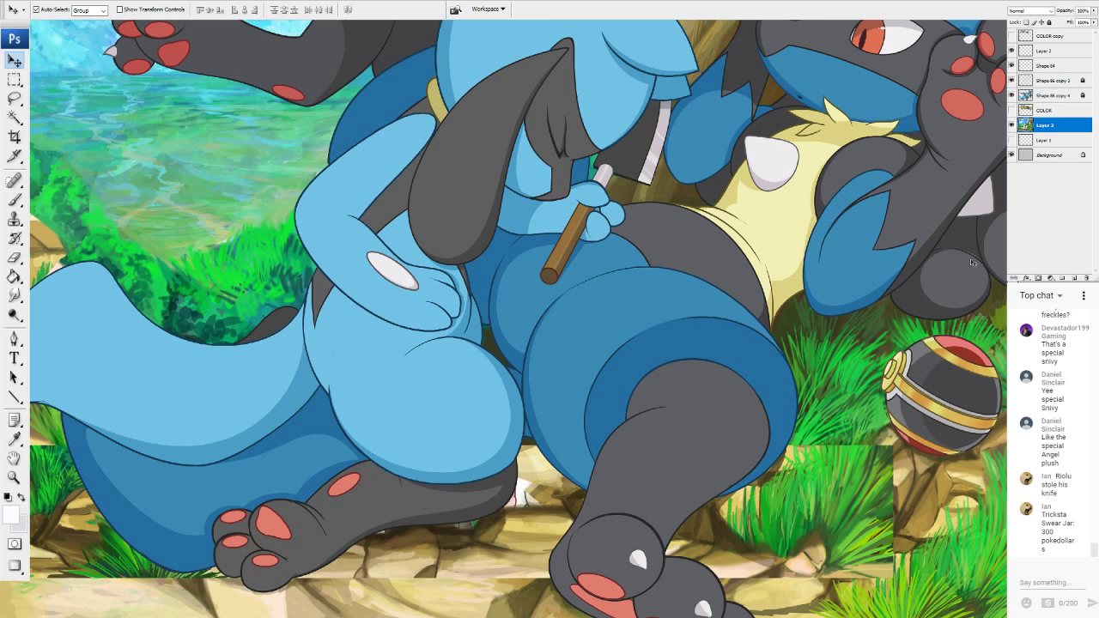
click(14, 438)
click(8, 497)
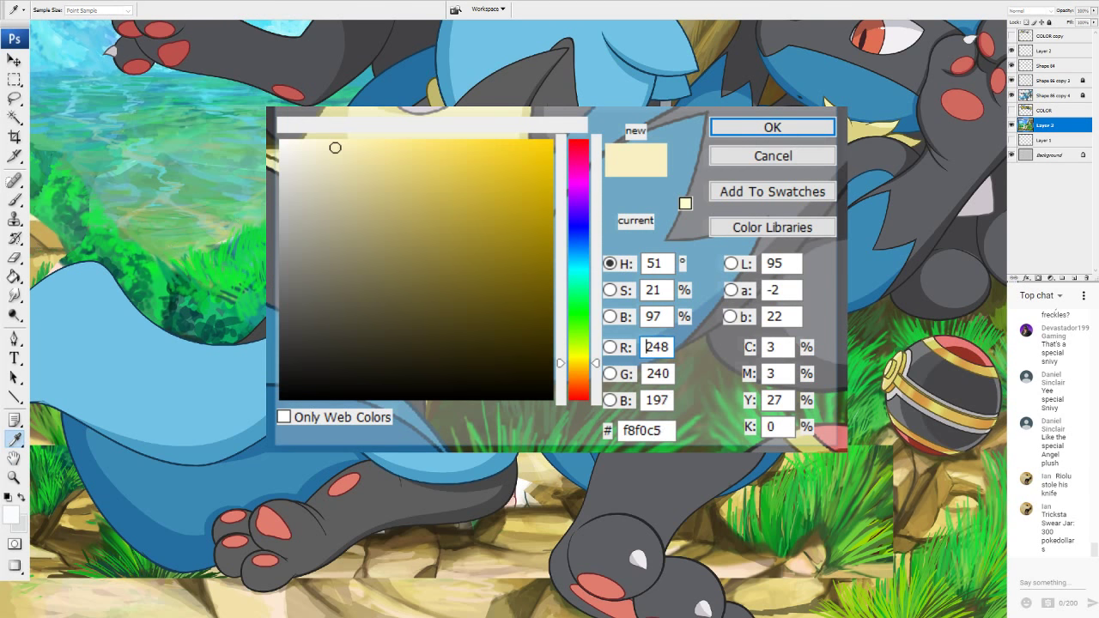
click(760, 121)
key(v)
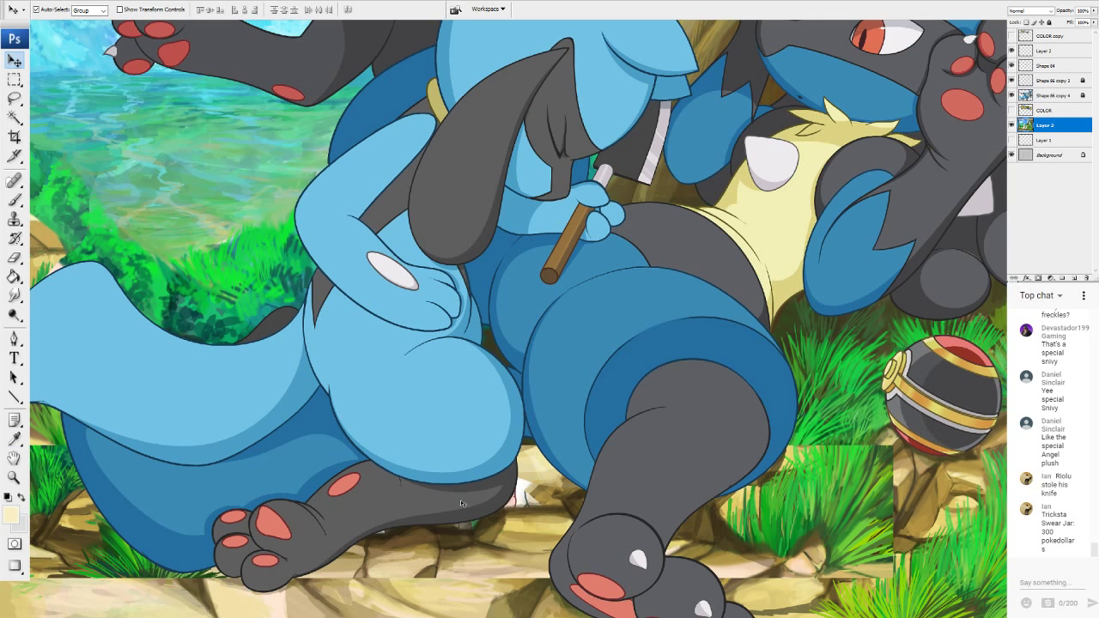
Paint sampled tan and brown tones with the Brush over the horizontal seam in the rocks between the characters' feet.
click(14, 199)
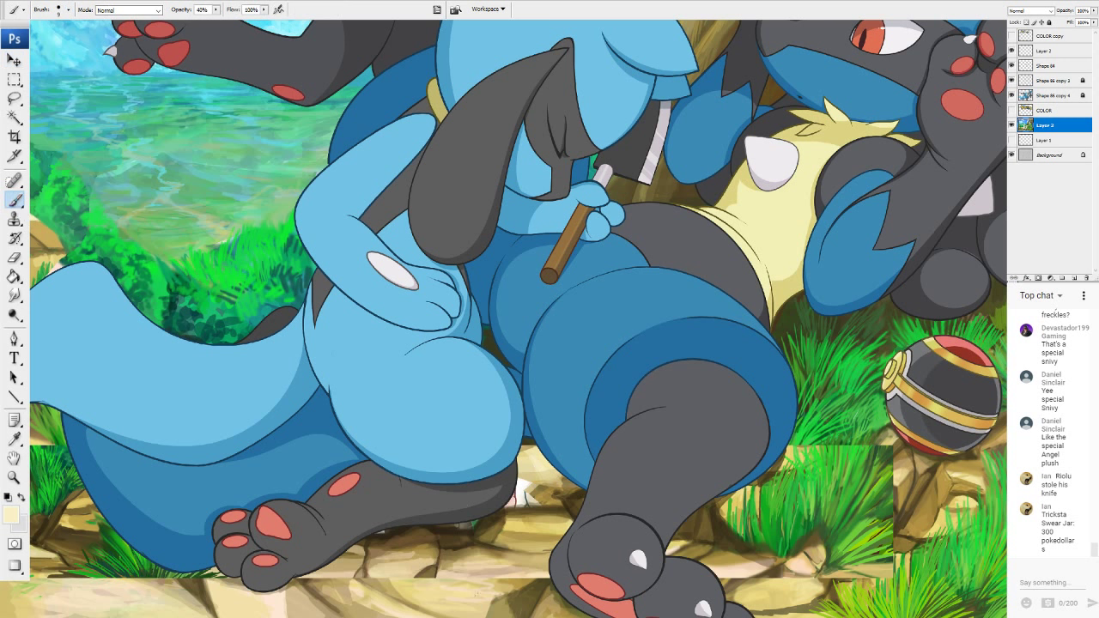
mouse_move(453, 583)
mouse_down()
mouse_move(532, 581)
mouse_move(494, 580)
mouse_move(503, 576)
mouse_up()
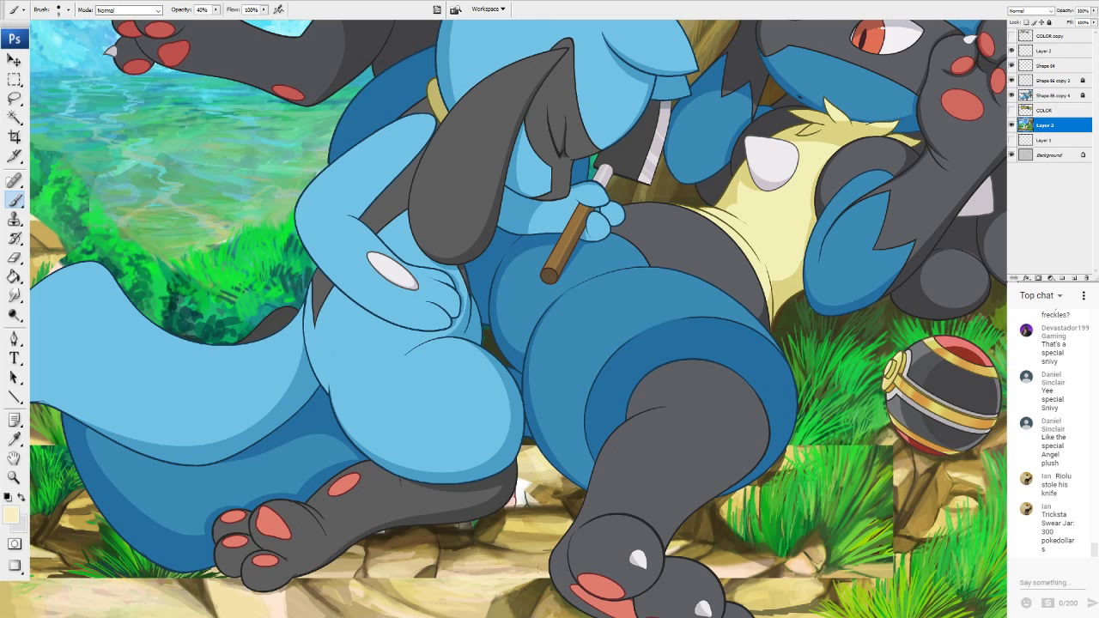
alt+click(537, 580)
alt+click(524, 585)
drag(545, 575, 545, 581)
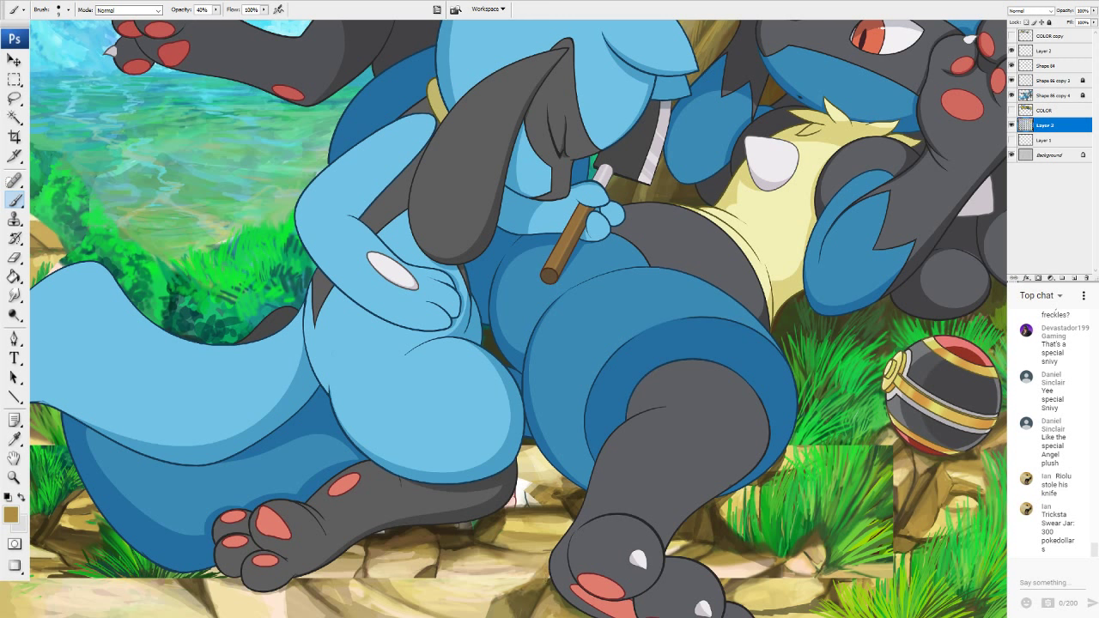
alt+click(537, 593)
drag(544, 587, 544, 553)
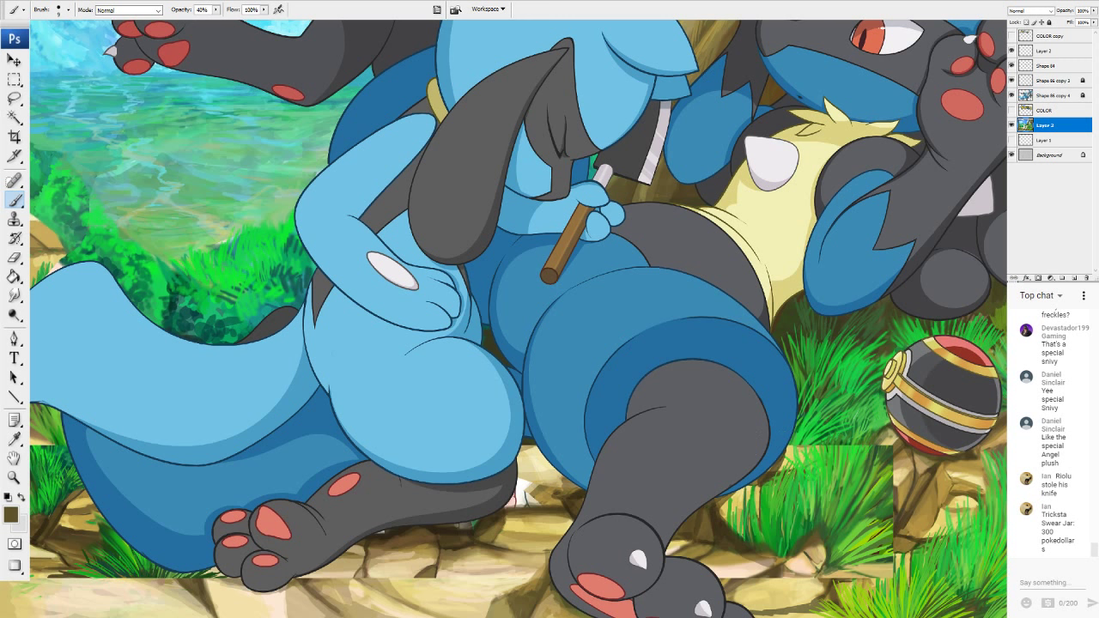
Cover the white patch between the characters' legs with dark brown, raising the brush opacity to 100%.
mouse_move(526, 469)
mouse_down()
mouse_move(548, 482)
mouse_move(562, 474)
mouse_move(547, 461)
mouse_move(526, 468)
mouse_move(532, 490)
mouse_move(514, 505)
mouse_move(545, 505)
mouse_move(519, 489)
mouse_move(525, 452)
mouse_up()
click(215, 10)
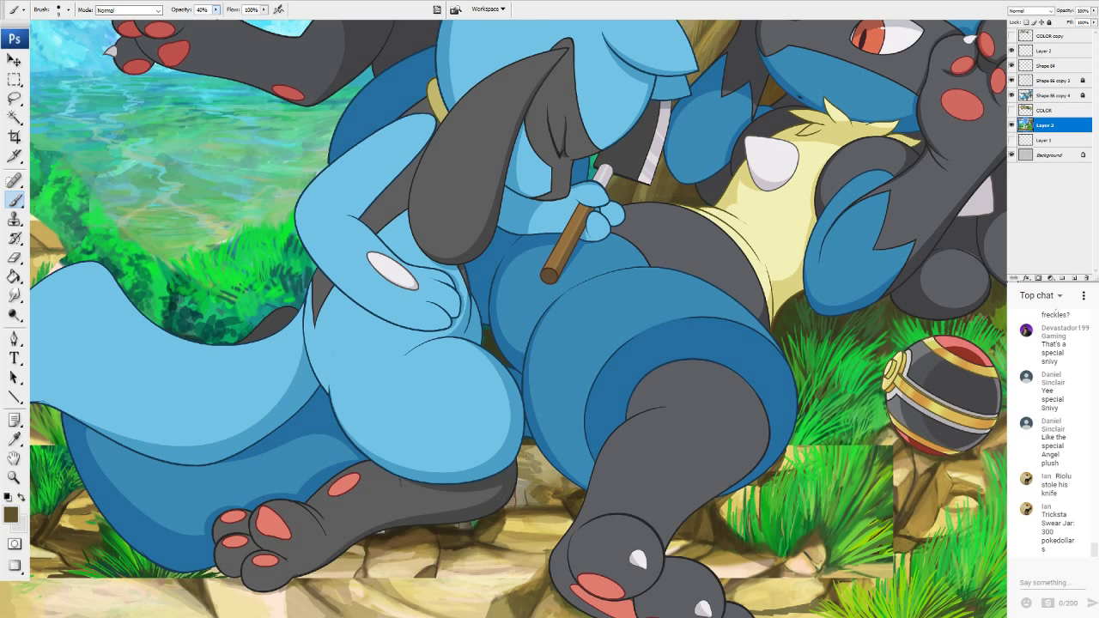
drag(216, 21, 258, 21)
mouse_move(526, 455)
mouse_down()
mouse_move(539, 448)
mouse_move(532, 462)
mouse_move(544, 466)
mouse_move(511, 497)
mouse_move(532, 497)
mouse_up()
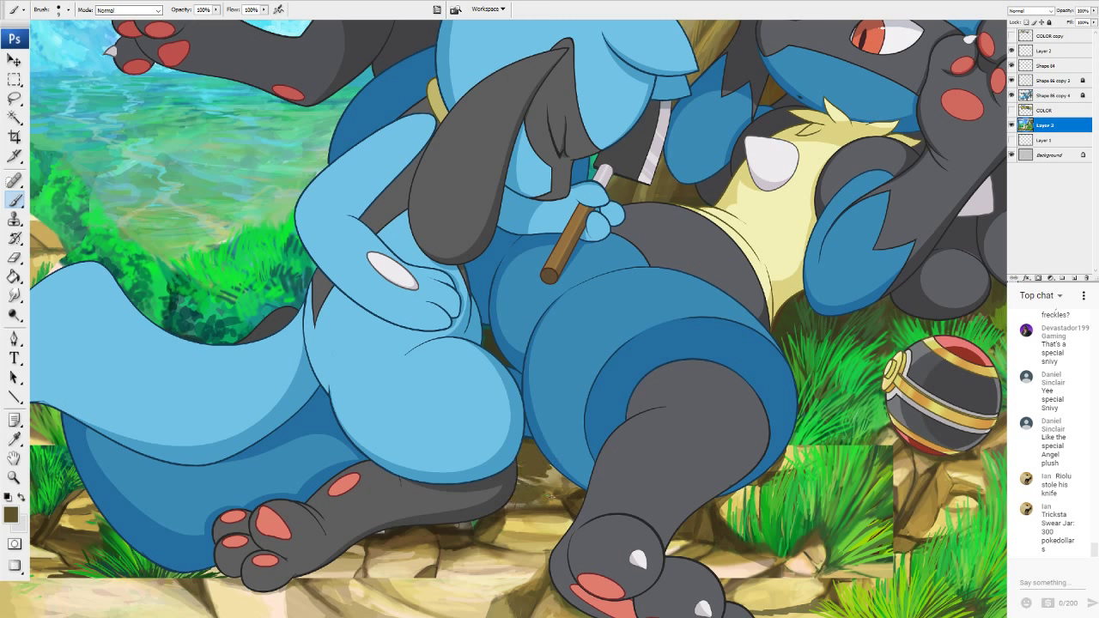
Blend sampled tan into the dark rock patch between the characters' legs, lowering the brush opacity to 55%.
alt+click(552, 501)
drag(523, 495, 533, 489)
key(5)
key(5)
mouse_move(527, 487)
mouse_down()
mouse_move(532, 477)
mouse_move(529, 504)
mouse_move(520, 494)
mouse_move(518, 505)
mouse_move(556, 506)
mouse_move(518, 511)
mouse_up()
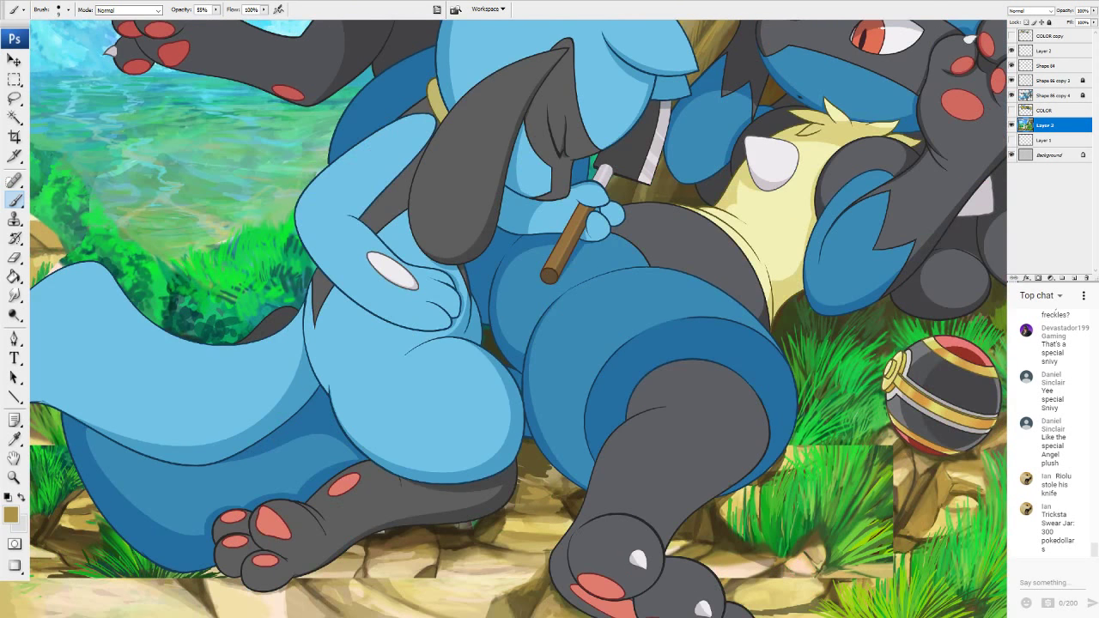
mouse_move(534, 507)
mouse_down()
mouse_move(518, 507)
mouse_move(523, 469)
mouse_move(550, 461)
mouse_up()
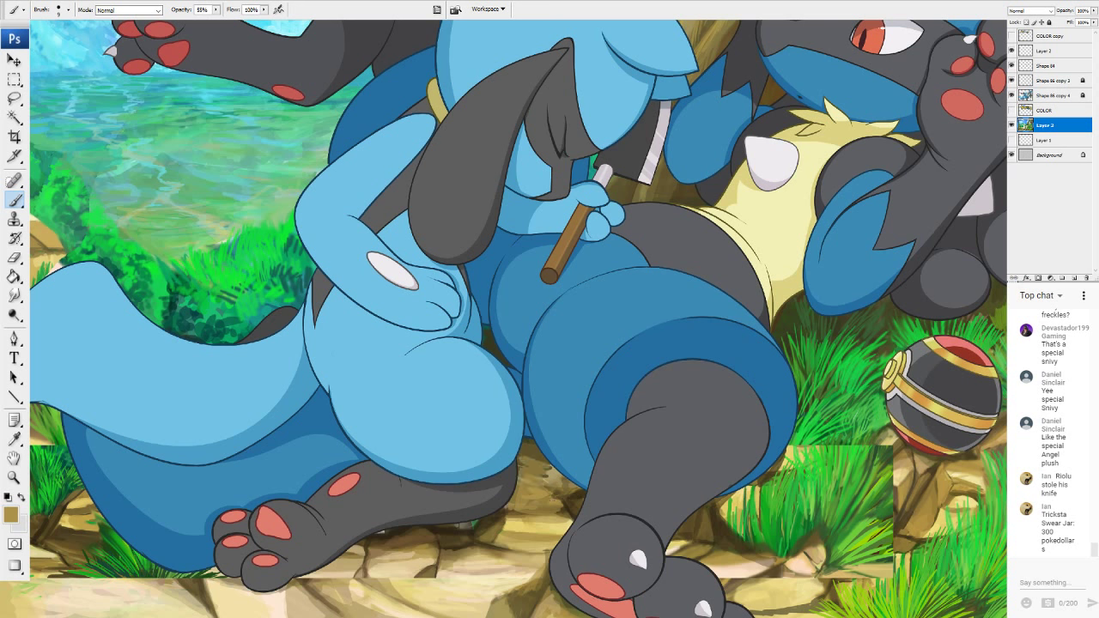
Shade the rock patch between the characters' legs with sampled dark brown and olive-brown strokes.
alt+click(567, 510)
drag(565, 502, 546, 482)
mouse_move(560, 499)
mouse_down()
mouse_move(550, 472)
mouse_move(580, 499)
mouse_move(526, 448)
mouse_move(527, 491)
mouse_move(542, 491)
mouse_up()
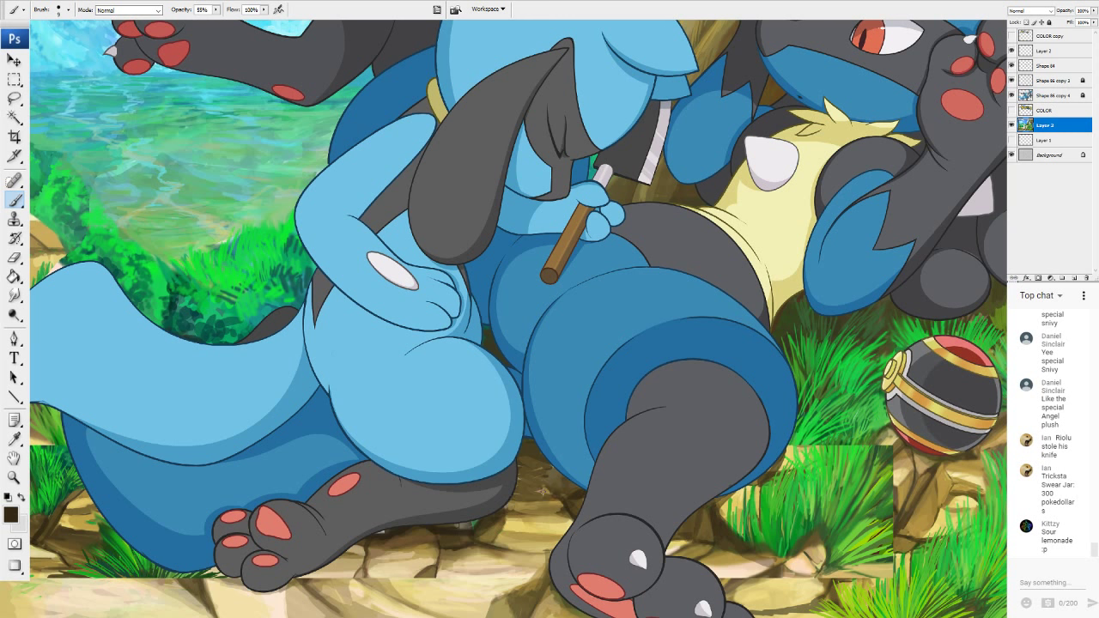
alt+click(543, 490)
mouse_move(541, 497)
mouse_down()
mouse_move(560, 501)
mouse_move(518, 512)
mouse_up()
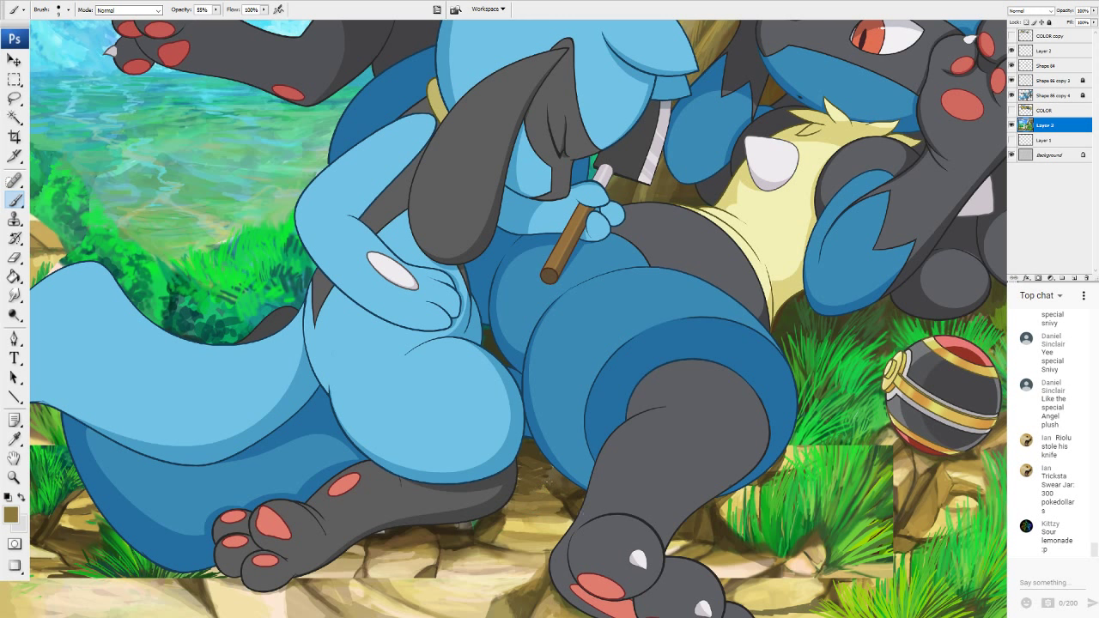
alt+click(572, 504)
drag(563, 490, 580, 497)
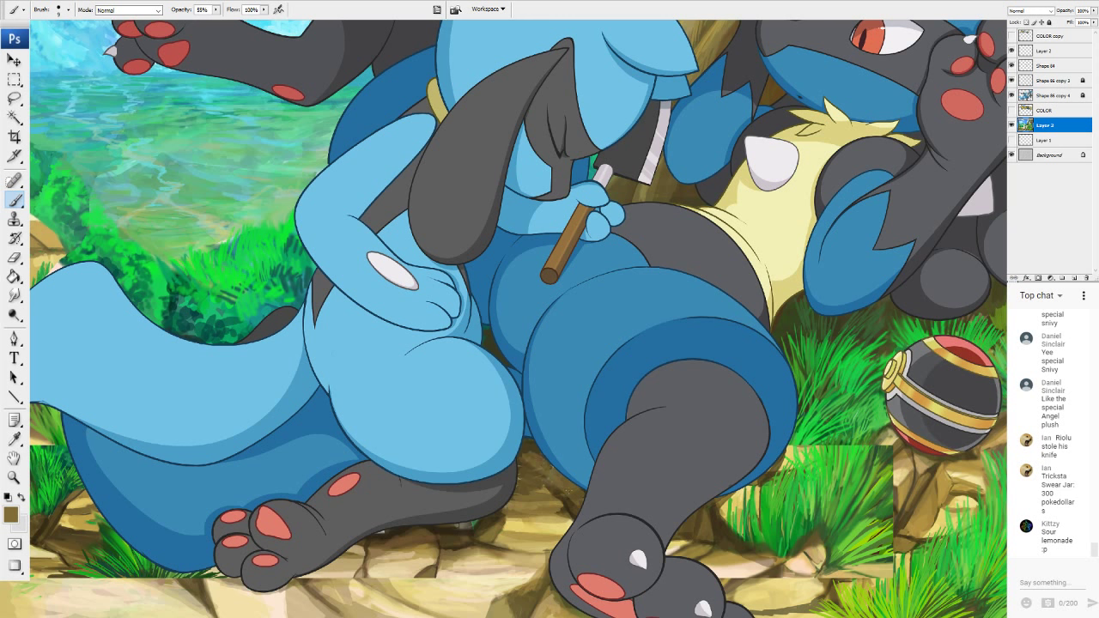
Paint sampled rock and grass tones over the vertical seam between the grass clump and the rocks below the ball.
scroll(518, 318, right, 2)
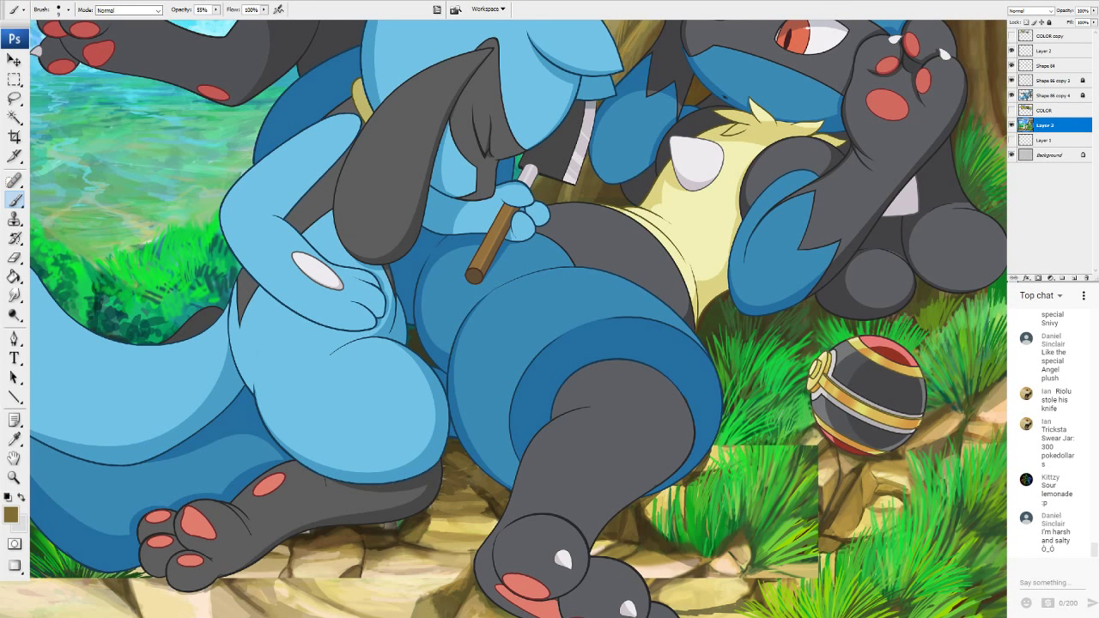
alt+click(814, 439)
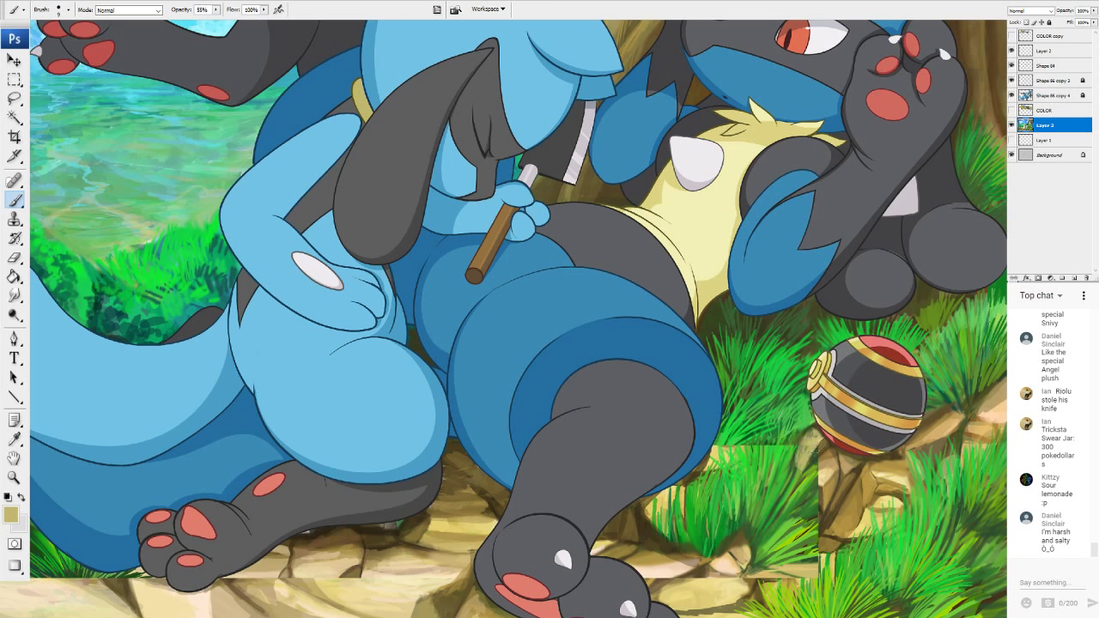
alt+click(819, 448)
mouse_move(809, 457)
mouse_down()
mouse_move(800, 471)
mouse_move(801, 448)
mouse_move(802, 471)
mouse_up()
alt+click(808, 442)
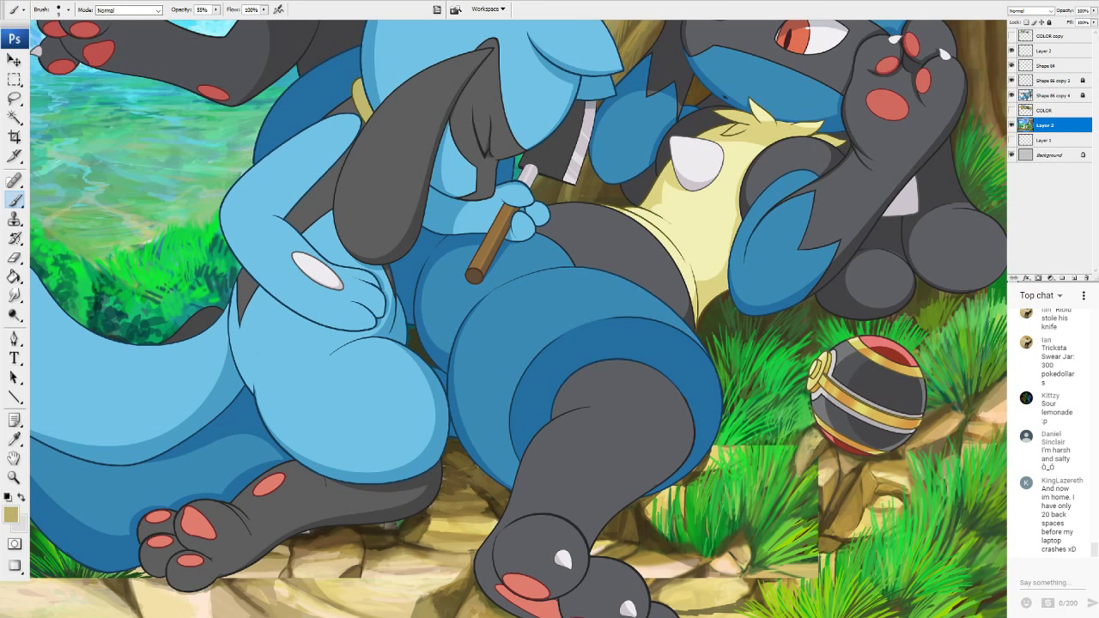
alt+click(820, 471)
alt+click(820, 495)
drag(814, 493, 813, 499)
alt+click(821, 474)
drag(806, 484, 783, 522)
alt+click(795, 524)
drag(815, 499, 793, 517)
drag(819, 510, 780, 527)
Paint short dark green grass blades across the horizontal seam between the upper and lower grass clumps beside the leg.
alt+click(783, 517)
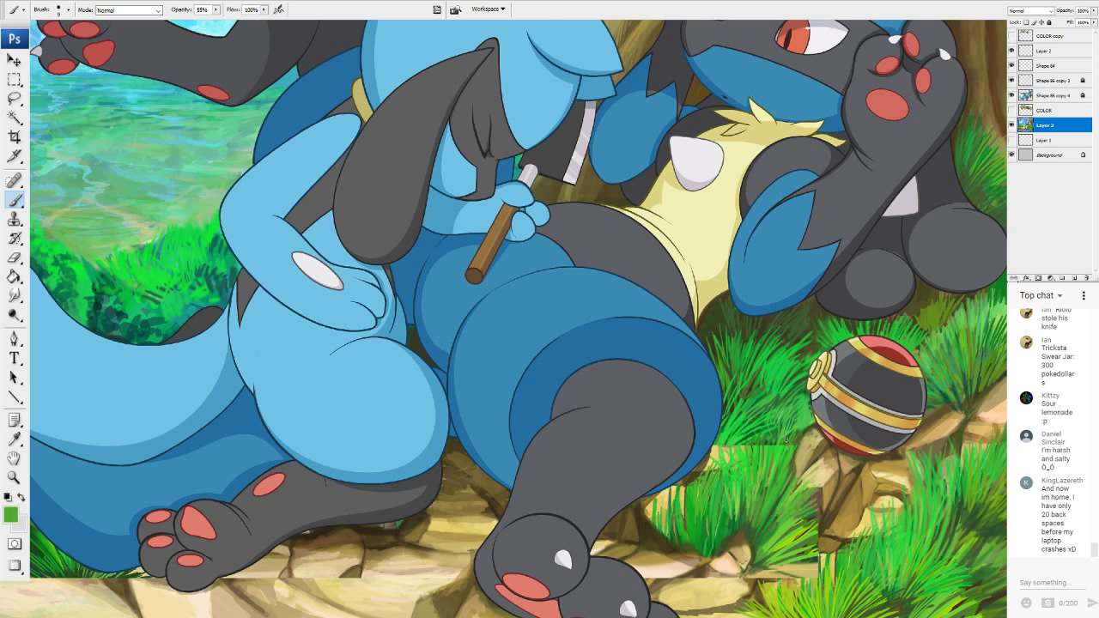
alt+click(783, 520)
alt+click(798, 321)
alt+click(750, 388)
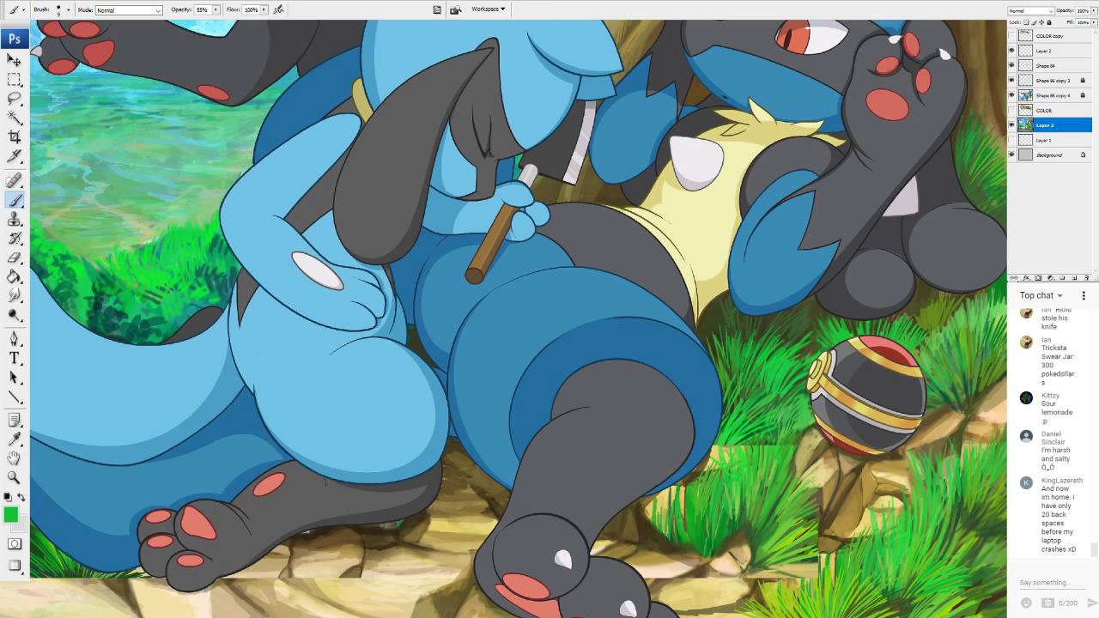
alt+click(800, 329)
mouse_move(789, 436)
mouse_down()
mouse_move(783, 489)
mouse_move(777, 472)
mouse_up()
mouse_move(780, 440)
mouse_down()
mouse_move(771, 466)
mouse_move(771, 445)
mouse_up()
mouse_move(766, 467)
mouse_down()
mouse_move(762, 439)
mouse_move(735, 436)
mouse_up()
drag(733, 462, 729, 436)
drag(728, 465, 726, 434)
mouse_move(721, 436)
mouse_down()
mouse_move(719, 465)
mouse_move(704, 477)
mouse_move(721, 474)
mouse_up()
drag(728, 443, 724, 465)
drag(738, 443, 733, 460)
drag(741, 437, 736, 457)
drag(745, 440, 740, 455)
drag(747, 444, 743, 457)
drag(750, 447, 747, 458)
drag(756, 430, 752, 444)
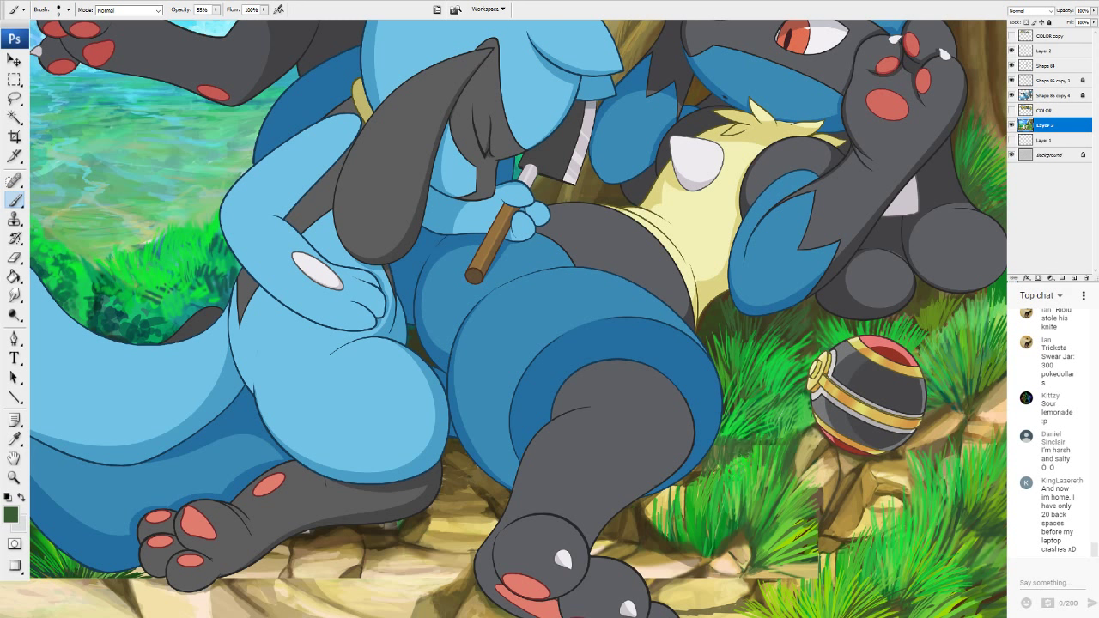
Add bright green blades over the dark strokes along the seam between the grass clumps.
alt+click(756, 422)
drag(743, 440, 743, 460)
mouse_move(752, 440)
mouse_down()
mouse_move(745, 459)
mouse_move(753, 446)
mouse_move(777, 479)
mouse_up()
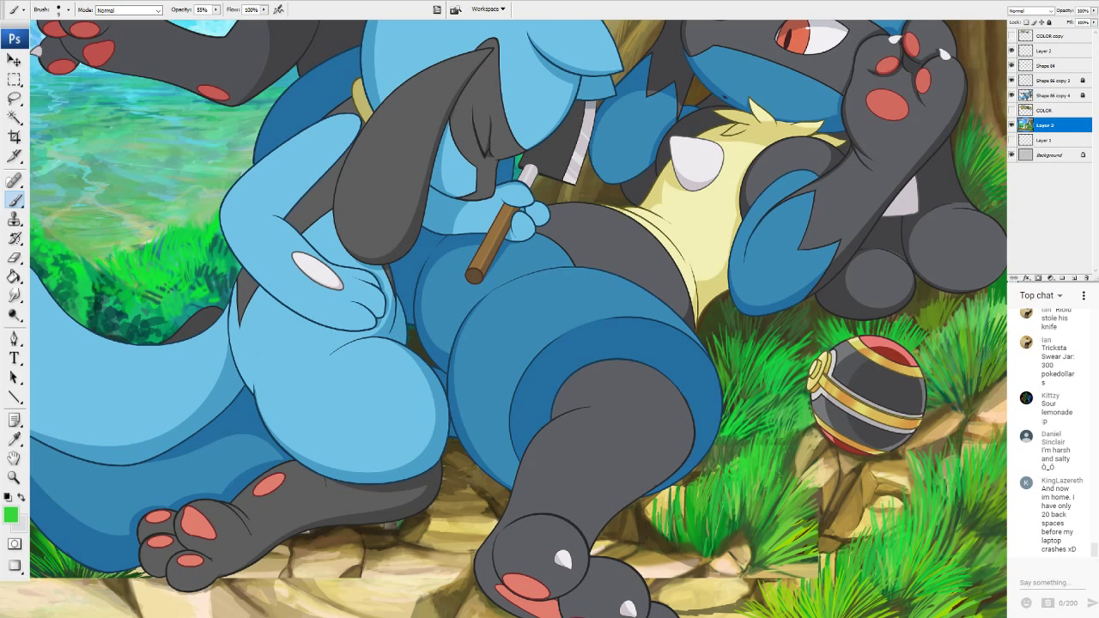
Blend the edges of the pale rocks below the grass clump with sampled pale yellow and tan strokes.
key(ctrl+0)
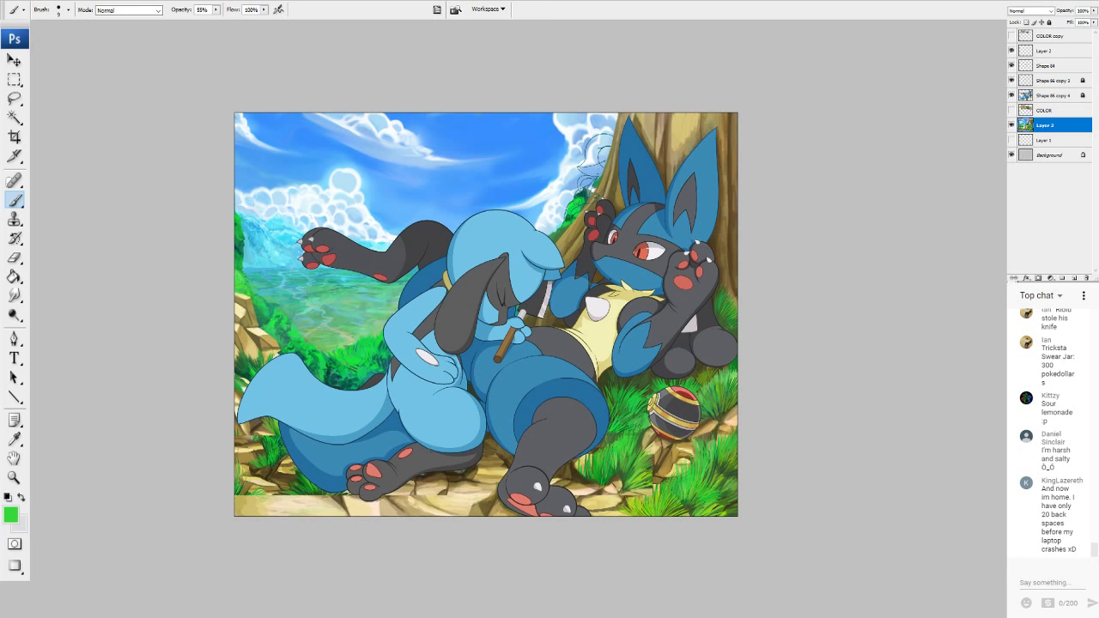
key(ctrl+plus)
key(ctrl+plus)
key(ctrl+minus)
key(ctrl+minus)
key(ctrl+plus)
key(ctrl+plus)
key(ctrl+plus)
drag(618, 412, 451, 206)
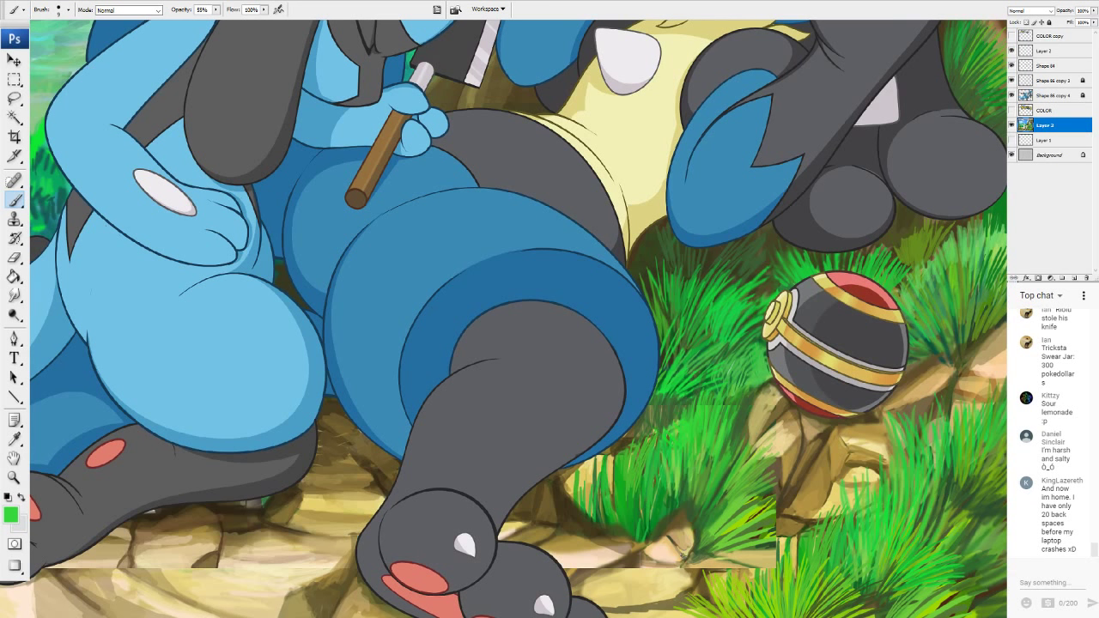
alt+click(662, 569)
mouse_move(680, 538)
mouse_down()
mouse_move(646, 568)
mouse_move(666, 539)
mouse_move(620, 577)
mouse_move(668, 563)
mouse_up()
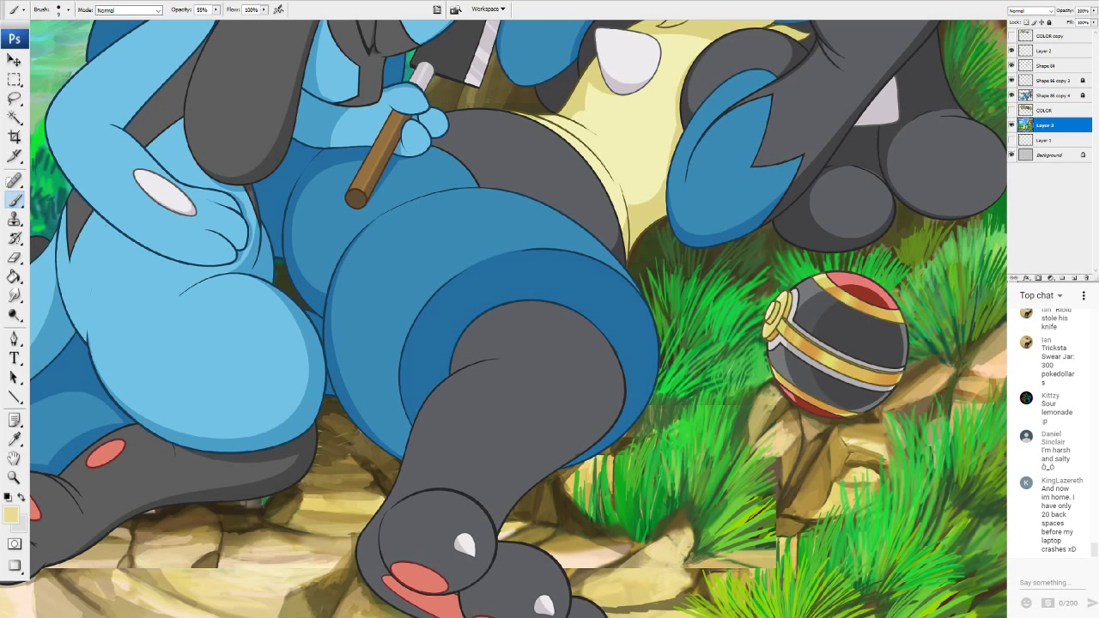
alt+click(682, 520)
mouse_move(707, 560)
mouse_down()
mouse_move(690, 569)
mouse_move(712, 556)
mouse_move(749, 567)
mouse_move(762, 555)
mouse_move(721, 547)
mouse_move(760, 538)
mouse_move(709, 551)
mouse_up()
click(696, 565)
mouse_move(775, 537)
mouse_down()
mouse_move(754, 558)
mouse_move(751, 540)
mouse_move(734, 549)
mouse_move(761, 517)
mouse_up()
alt+click(763, 555)
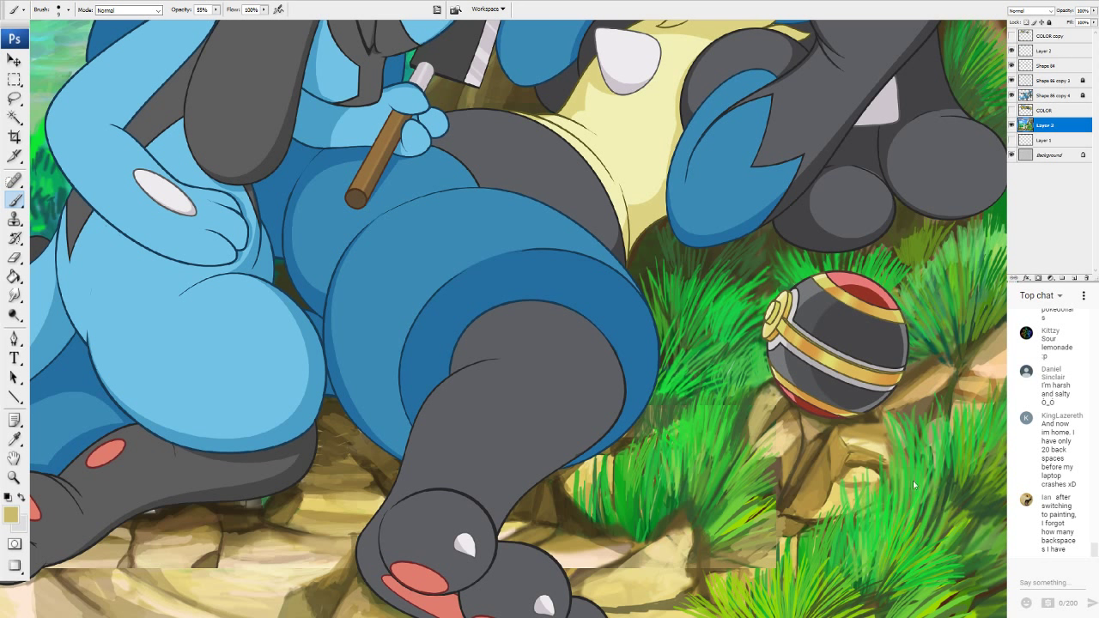
alt+click(682, 564)
Paint sampled brown over the pale rocks between the lower leg and the grass clump.
scroll(681, 549, left, 4)
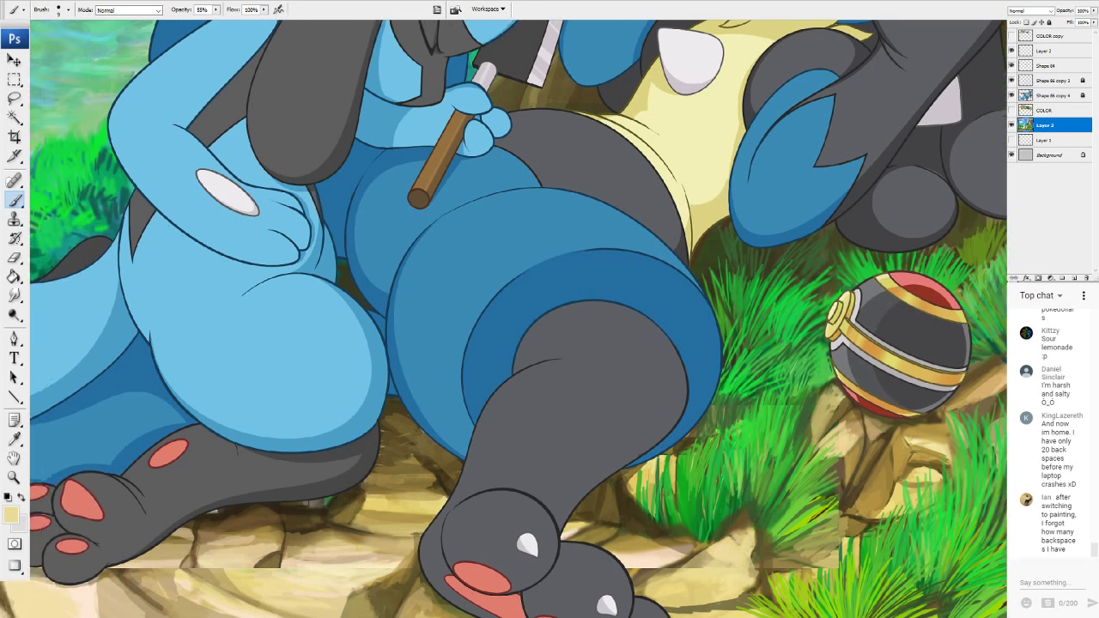
scroll(681, 550, right, 4)
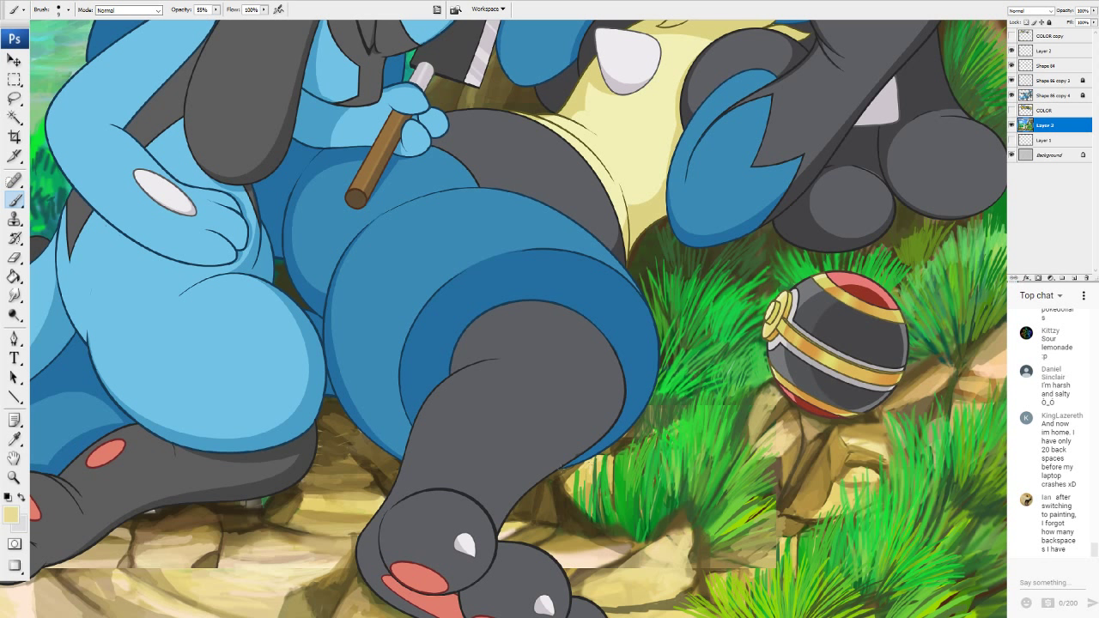
alt+click(564, 469)
mouse_move(587, 461)
mouse_down()
mouse_move(573, 469)
mouse_move(579, 477)
mouse_up()
mouse_move(604, 456)
mouse_down()
mouse_move(586, 475)
mouse_move(606, 472)
mouse_move(611, 489)
mouse_move(570, 482)
mouse_move(569, 500)
mouse_up()
drag(570, 502, 579, 508)
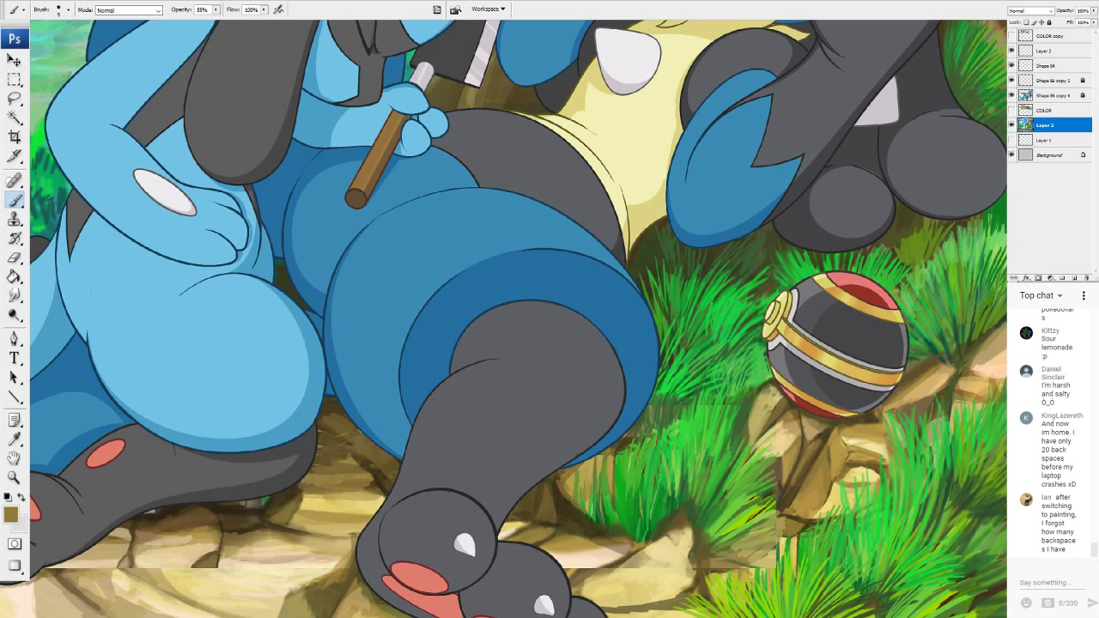
Extend the lower grass clump over its hard edge and the adjoining rock with sampled light green blades.
alt+click(757, 508)
drag(778, 497, 706, 546)
alt+click(728, 520)
drag(729, 544, 707, 551)
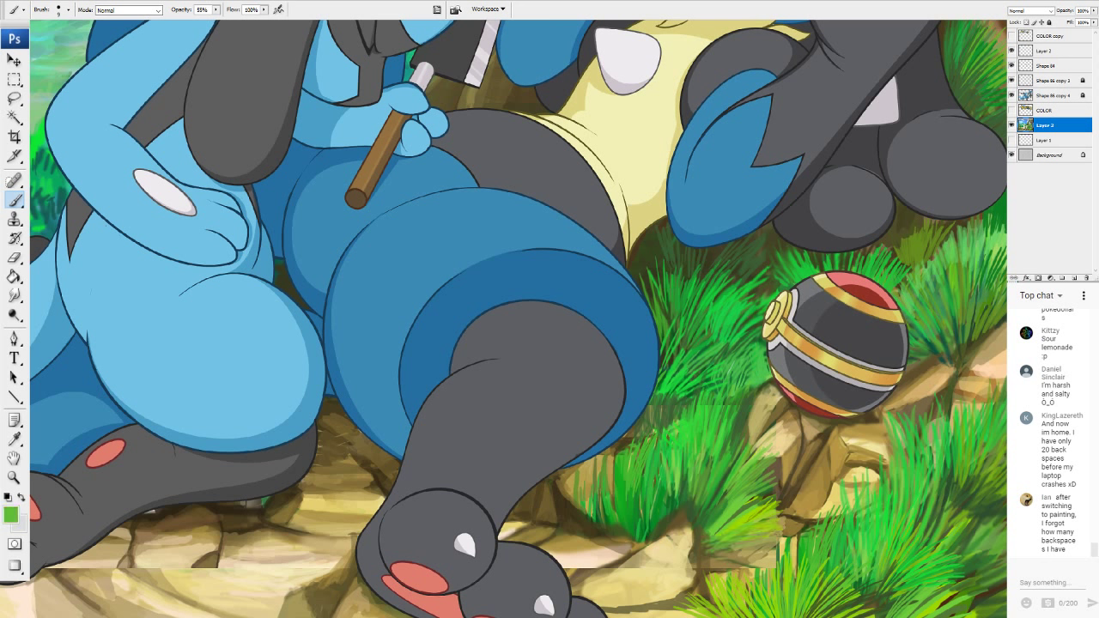
Add sampled dark green strokes inside the lower grass clump for depth.
alt+click(736, 425)
mouse_move(720, 514)
mouse_down()
mouse_move(713, 548)
mouse_move(743, 549)
mouse_move(712, 520)
mouse_up()
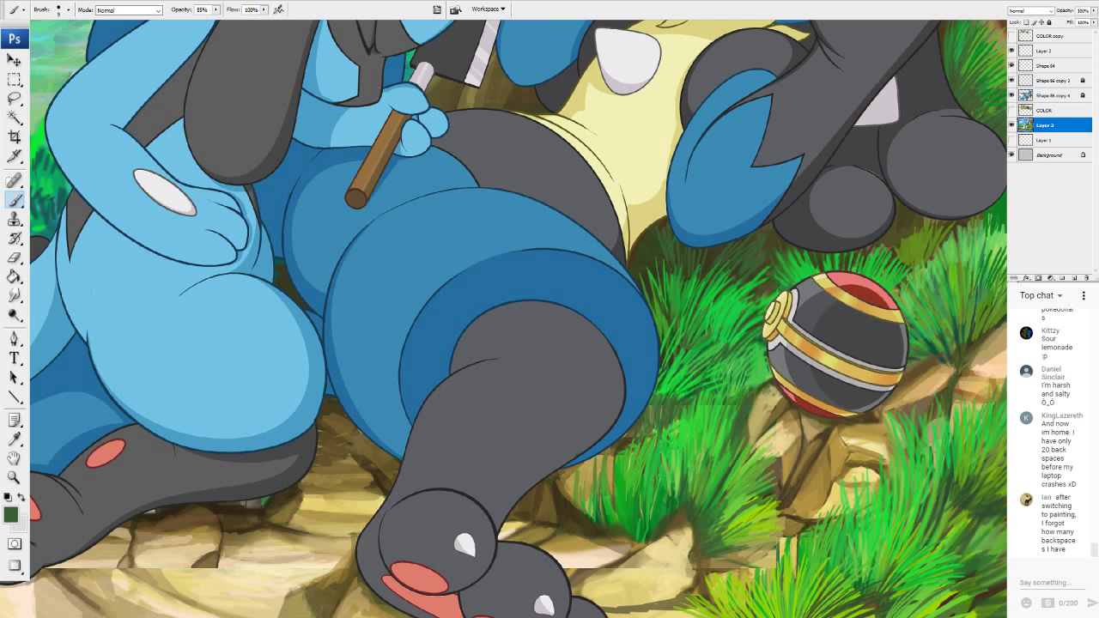
drag(700, 455, 699, 484)
mouse_move(706, 475)
mouse_down()
mouse_move(682, 499)
mouse_move(710, 457)
mouse_up()
alt+click(690, 477)
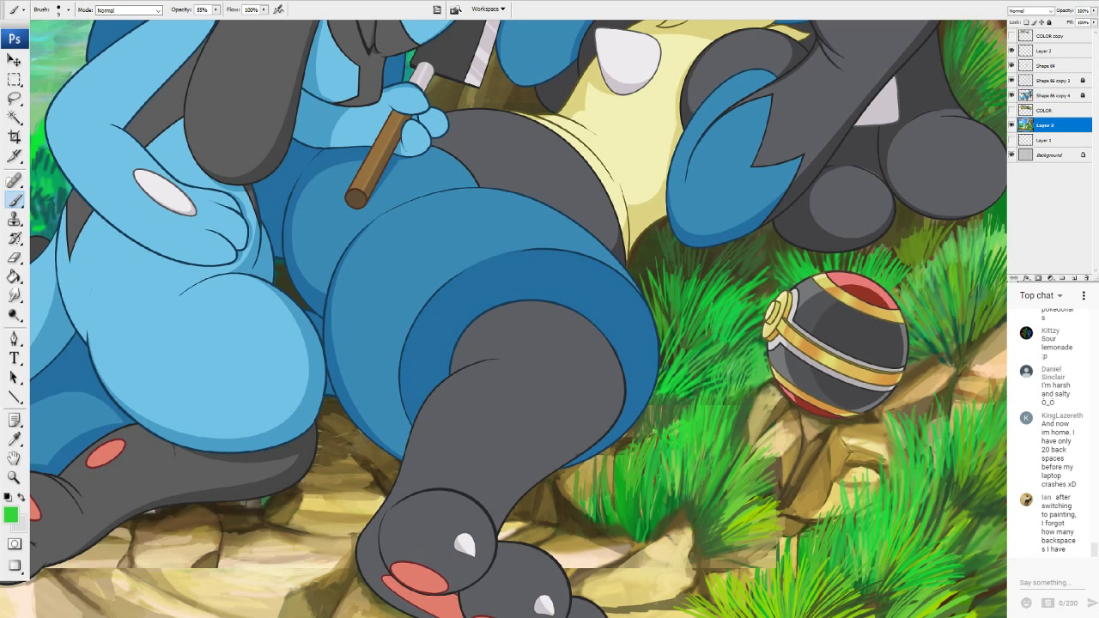
Darken the seam between the grass clumps with deep green strokes, and blend olive and brown into the gap beside the ball.
alt+click(738, 249)
drag(707, 388, 696, 411)
mouse_move(716, 372)
mouse_down()
mouse_move(707, 410)
mouse_move(712, 399)
mouse_up()
drag(730, 369, 717, 405)
mouse_move(740, 366)
mouse_down()
mouse_move(722, 401)
mouse_move(740, 371)
mouse_move(764, 367)
mouse_up()
mouse_move(758, 374)
mouse_down()
mouse_move(766, 356)
mouse_move(751, 340)
mouse_up()
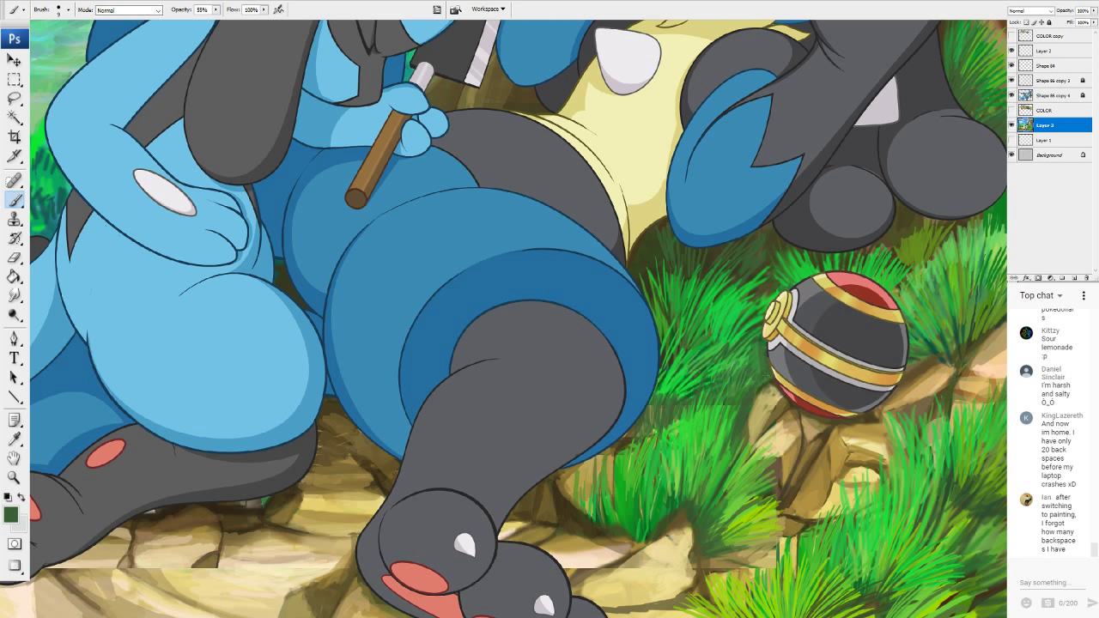
alt+click(737, 268)
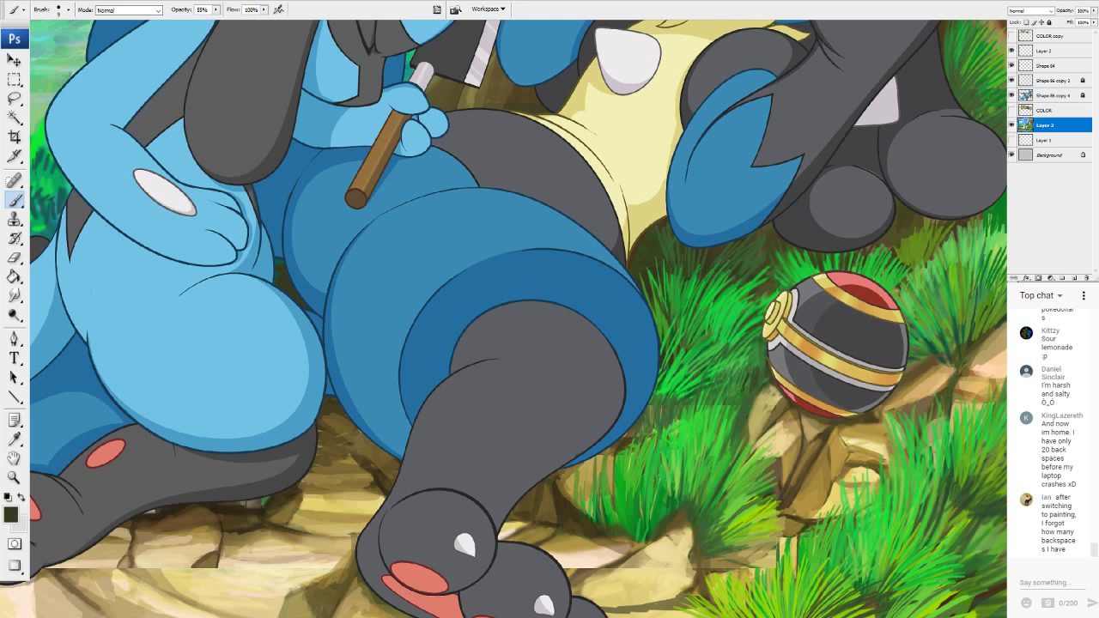
drag(738, 375, 753, 407)
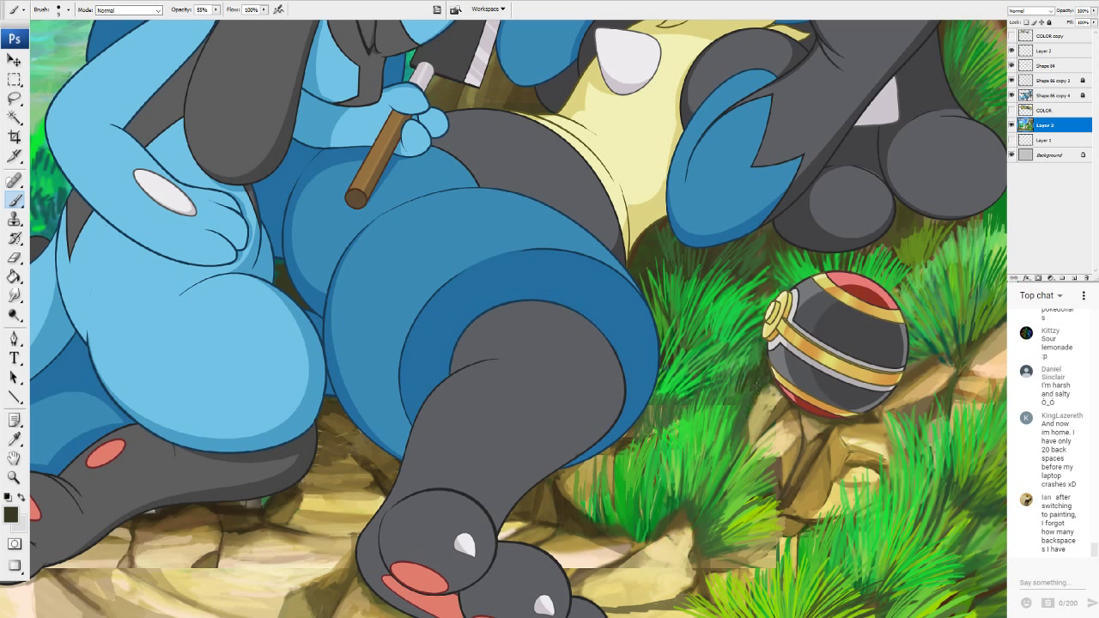
alt+click(805, 421)
mouse_move(772, 391)
mouse_down()
mouse_move(766, 402)
mouse_move(776, 399)
mouse_up()
Paint a row of bright green blades across the remaining seam between the grass clumps, just beside the ball.
key(ctrl+0)
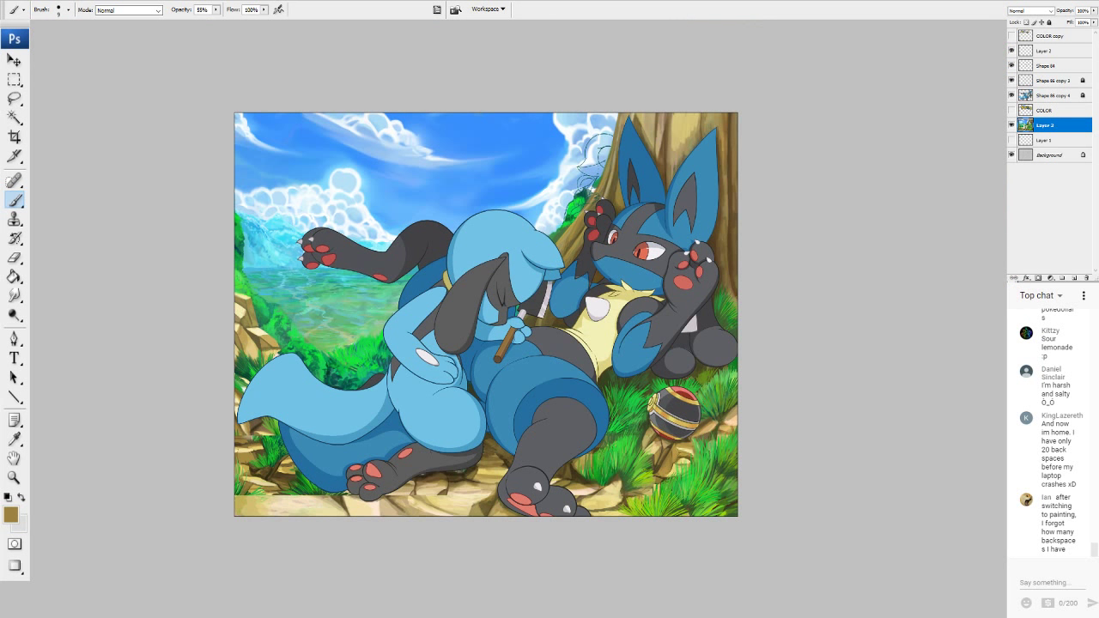
scroll(485, 315, down, 3)
scroll(485, 315, up, 10)
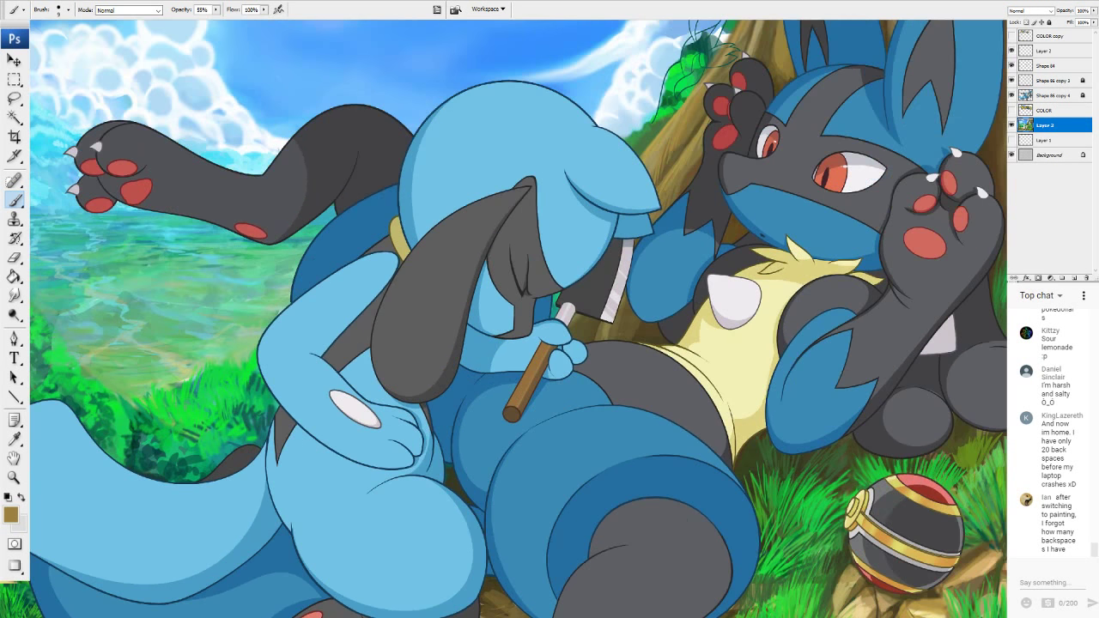
drag(515, 386, 553, 248)
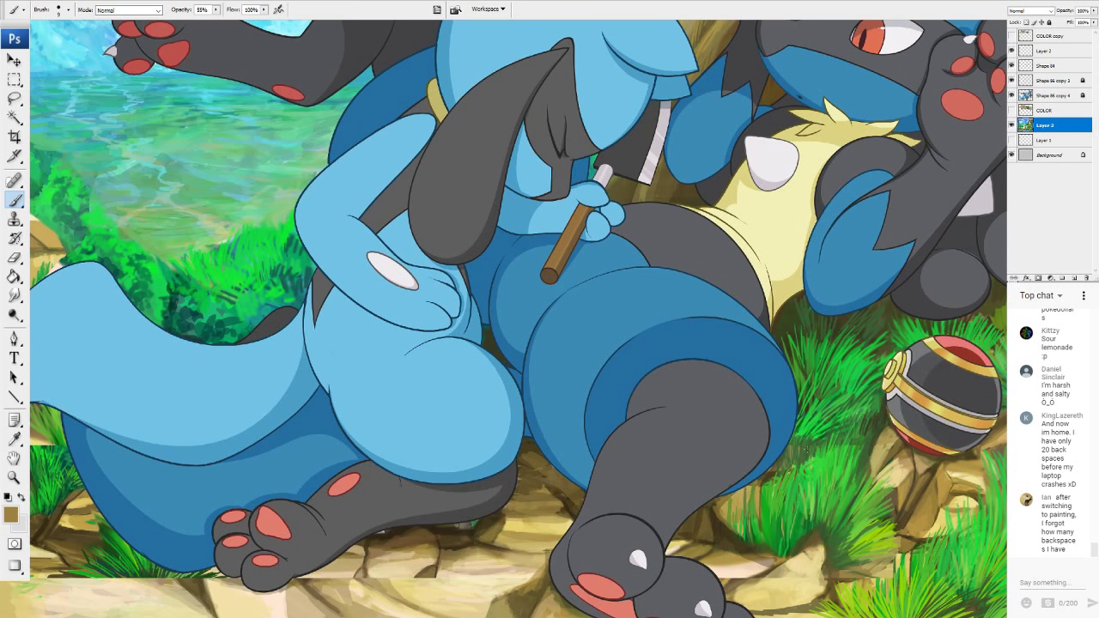
alt+click(837, 387)
drag(794, 457, 803, 438)
drag(797, 456, 813, 439)
drag(803, 456, 820, 437)
drag(810, 453, 828, 435)
drag(819, 450, 841, 434)
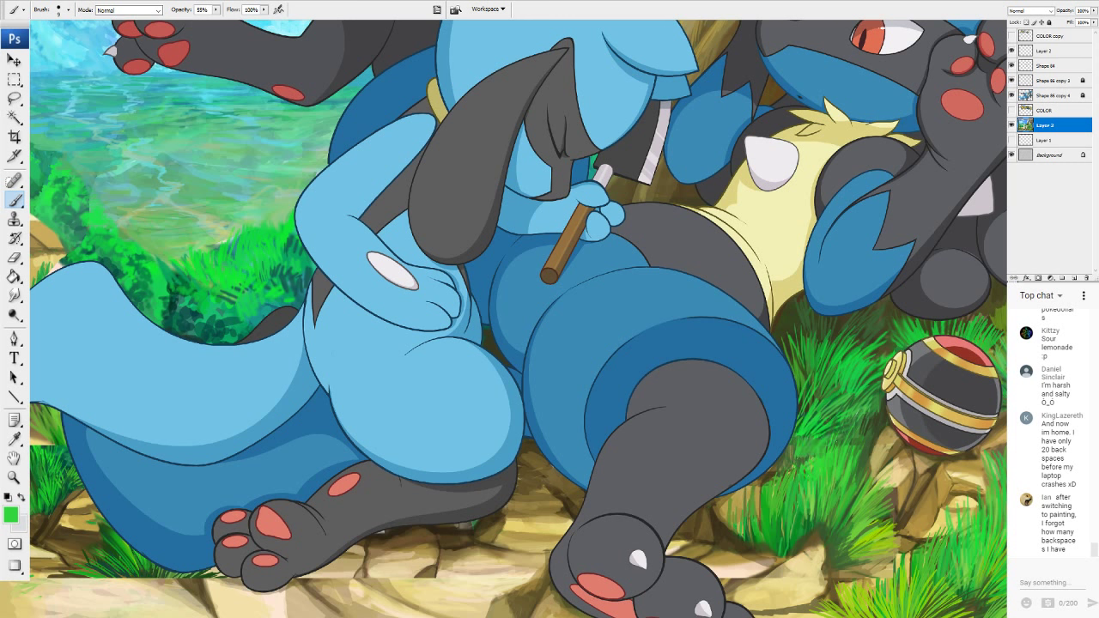
Paint bright green blades through the grass between the raised leg and the ball, and along the lower clump's edge.
drag(790, 465, 787, 453)
drag(779, 474, 780, 460)
mouse_move(773, 478)
mouse_down()
mouse_move(780, 465)
mouse_move(767, 475)
mouse_up()
drag(764, 552, 746, 534)
drag(755, 548, 732, 532)
drag(746, 547, 729, 534)
mouse_move(730, 536)
mouse_down()
mouse_move(721, 530)
mouse_move(745, 536)
mouse_up()
mouse_move(721, 549)
mouse_down()
mouse_move(719, 532)
mouse_move(757, 530)
mouse_move(782, 501)
mouse_up()
Deepen the grass beside the raised leg with a run of short, sampled dark green strokes at the lower clump's edge.
alt+click(802, 535)
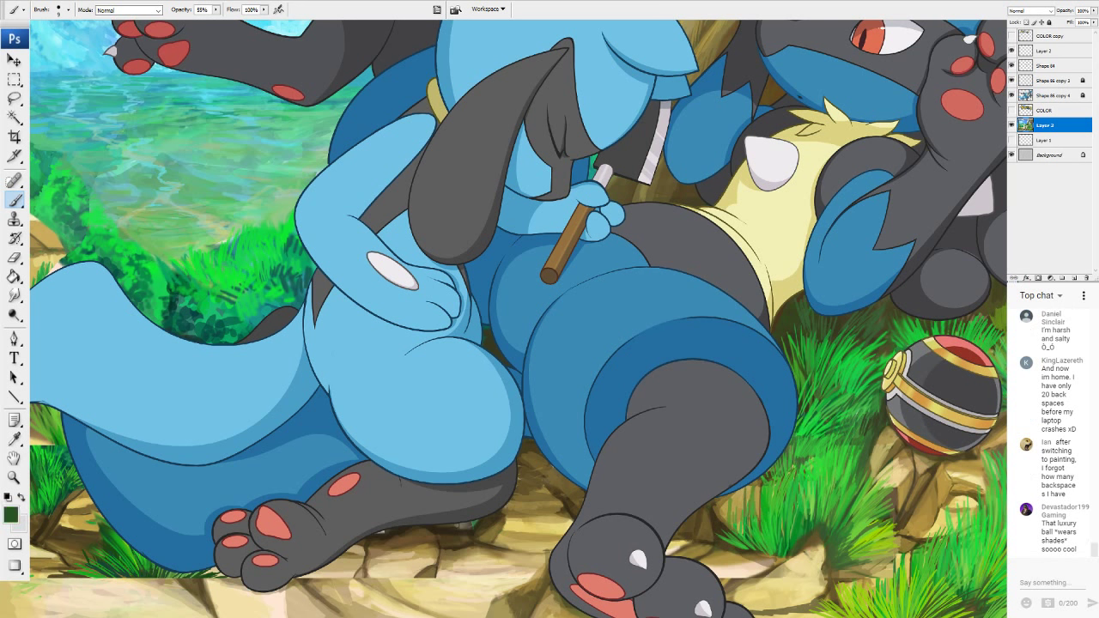
drag(759, 515, 759, 494)
drag(757, 523, 766, 492)
mouse_move(764, 508)
mouse_down()
mouse_move(786, 467)
mouse_move(763, 474)
mouse_up()
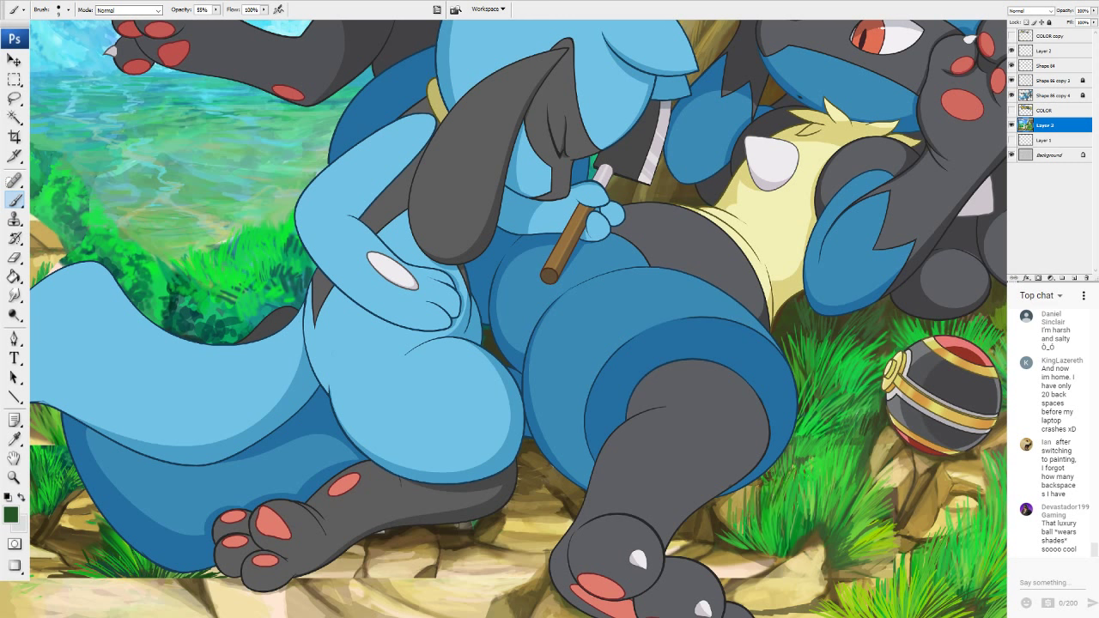
drag(740, 534, 739, 520)
drag(735, 536, 732, 515)
drag(727, 536, 729, 515)
drag(731, 530, 735, 504)
drag(736, 526, 739, 499)
drag(745, 534, 747, 496)
drag(750, 530, 754, 489)
drag(758, 519, 752, 484)
drag(747, 510, 744, 489)
drag(738, 514, 737, 494)
drag(731, 518, 727, 497)
drag(723, 522, 718, 499)
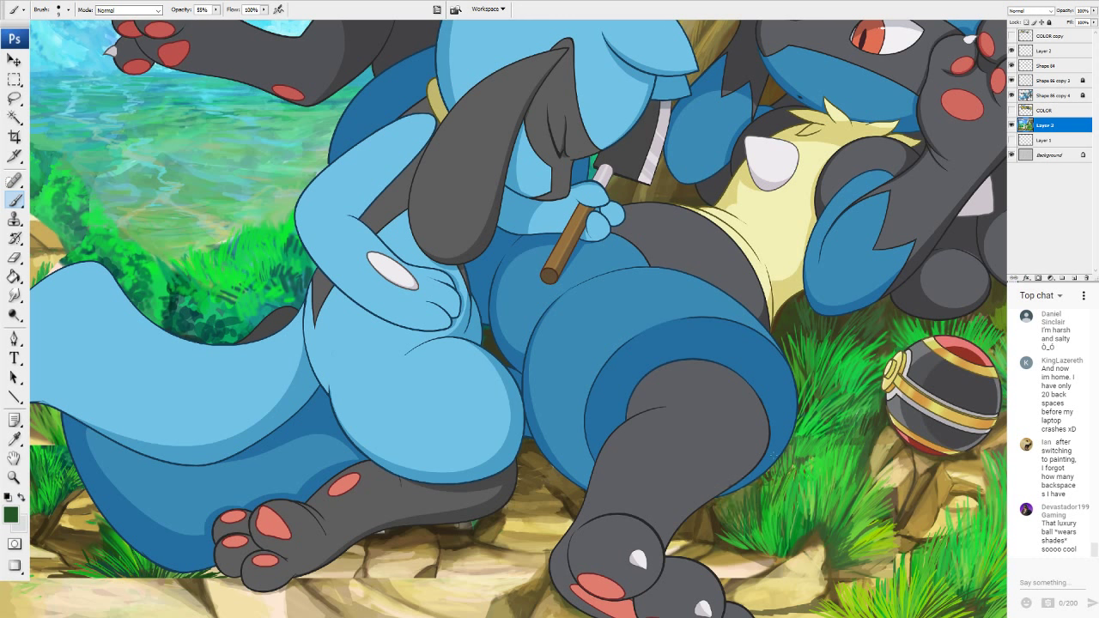
Shade the grass beside the raised leg with sampled dark brown, and brush sampled yellow-green blades over it.
alt+click(566, 501)
mouse_move(736, 518)
mouse_down()
mouse_move(733, 496)
mouse_move(792, 434)
mouse_move(797, 373)
mouse_up()
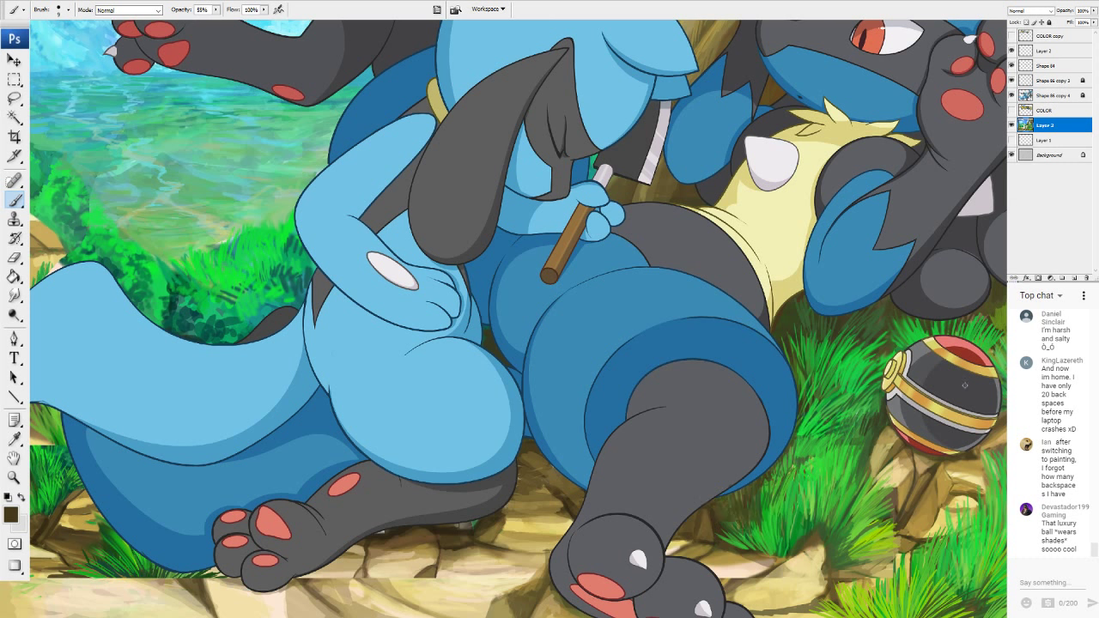
alt+click(850, 391)
alt+click(865, 535)
mouse_move(751, 509)
mouse_down()
mouse_move(744, 491)
mouse_move(737, 512)
mouse_move(727, 512)
mouse_move(777, 470)
mouse_up()
drag(781, 491, 785, 468)
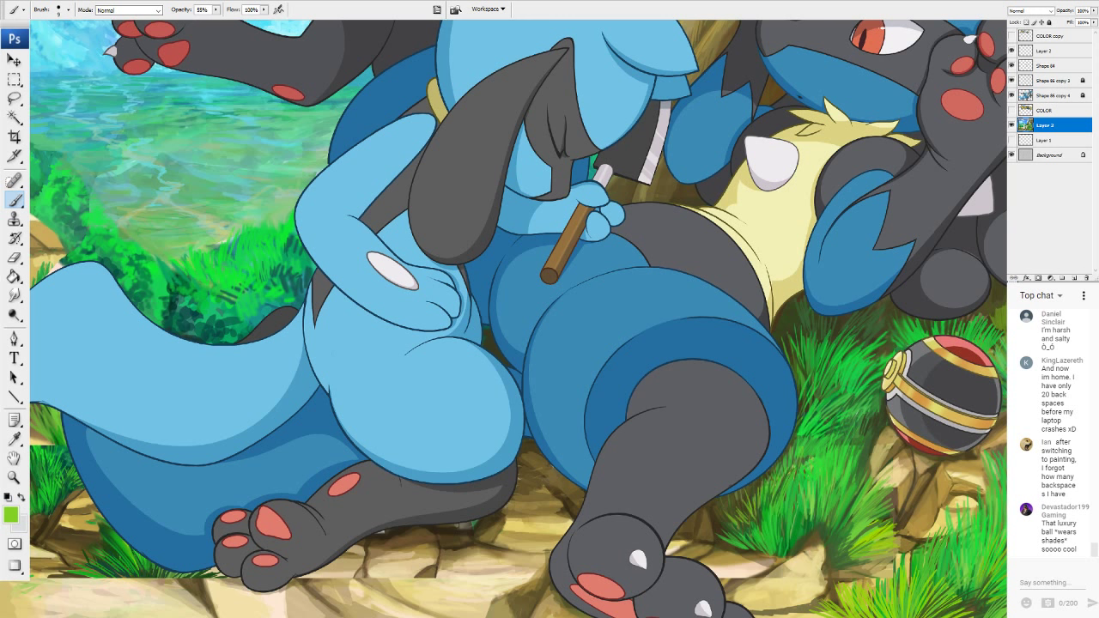
Add yellow-green highlight blades to the base of the upper grass clump and the lower clump's outer edge.
drag(821, 434, 854, 415)
drag(836, 432, 854, 421)
drag(871, 513, 885, 500)
mouse_move(874, 511)
mouse_down()
mouse_move(885, 501)
mouse_move(889, 509)
mouse_up()
mouse_move(877, 520)
mouse_down()
mouse_move(906, 510)
mouse_move(895, 516)
mouse_up()
Add sampled bright green and dark green strokes inside the upper grass clump between the leg and the ball.
alt+click(826, 418)
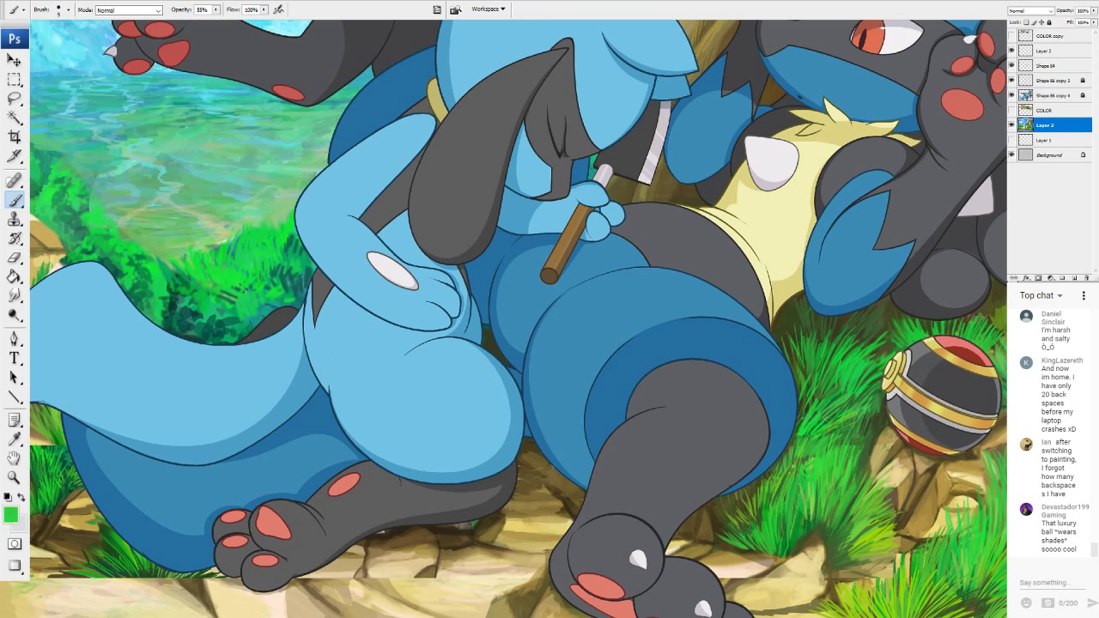
mouse_move(805, 393)
mouse_down()
mouse_move(812, 378)
mouse_move(823, 391)
mouse_up()
alt+click(802, 413)
mouse_move(806, 415)
mouse_down()
mouse_move(823, 396)
mouse_move(816, 406)
mouse_up()
drag(820, 402, 842, 378)
mouse_move(830, 391)
mouse_down()
mouse_move(847, 377)
mouse_move(862, 388)
mouse_move(879, 381)
mouse_up()
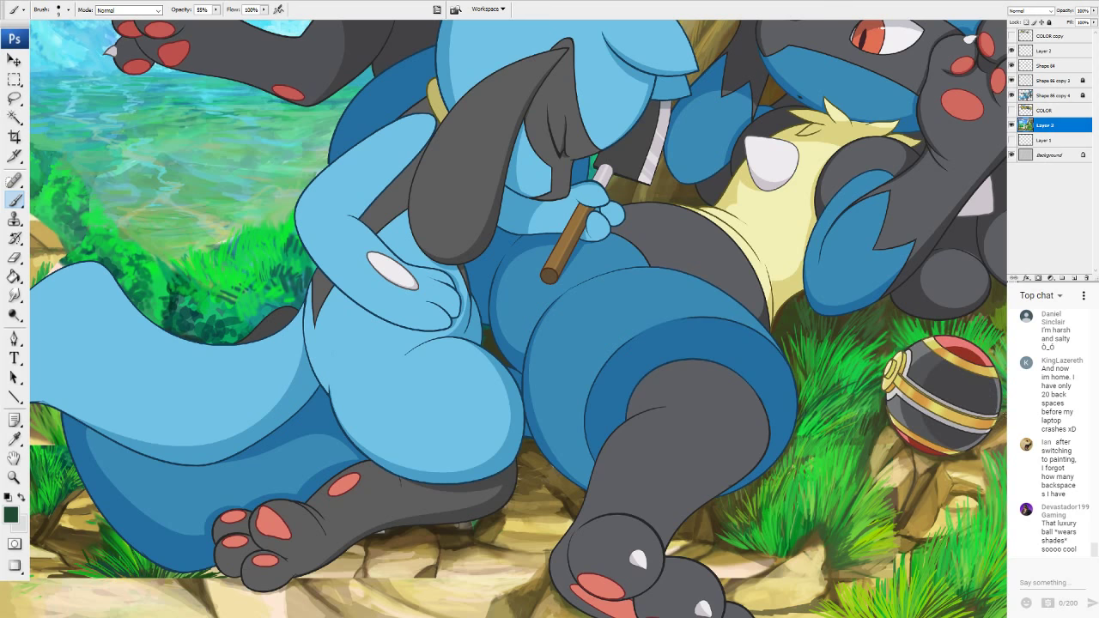
drag(875, 382, 872, 382)
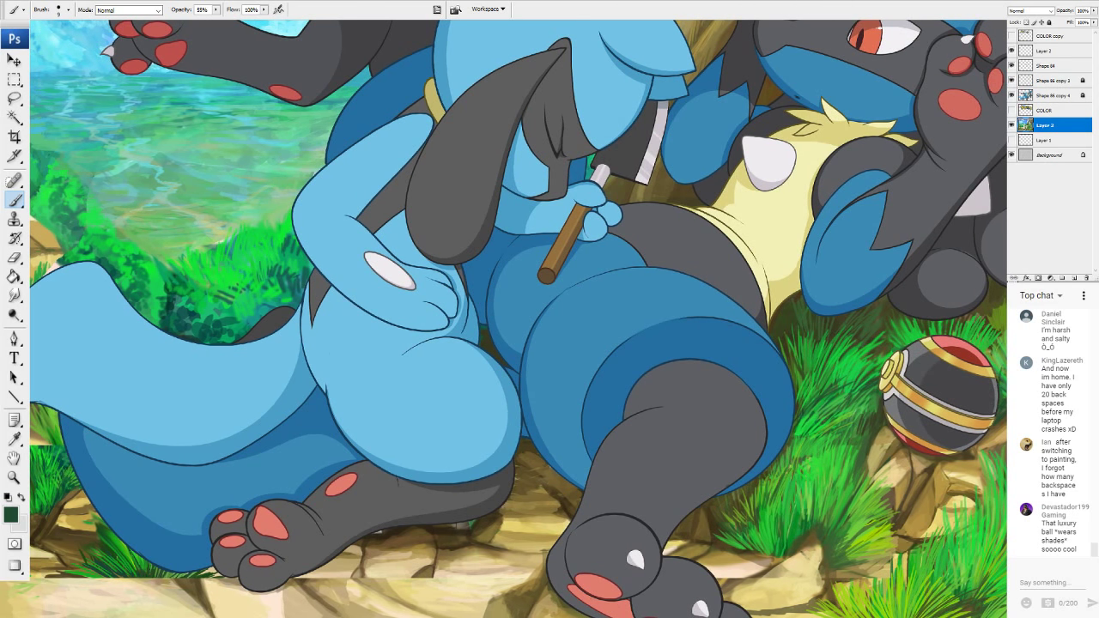
Highlight the lower grass clump and the grass on the far side of the ball with sampled yellow-green blades.
scroll(519, 319, right, 2)
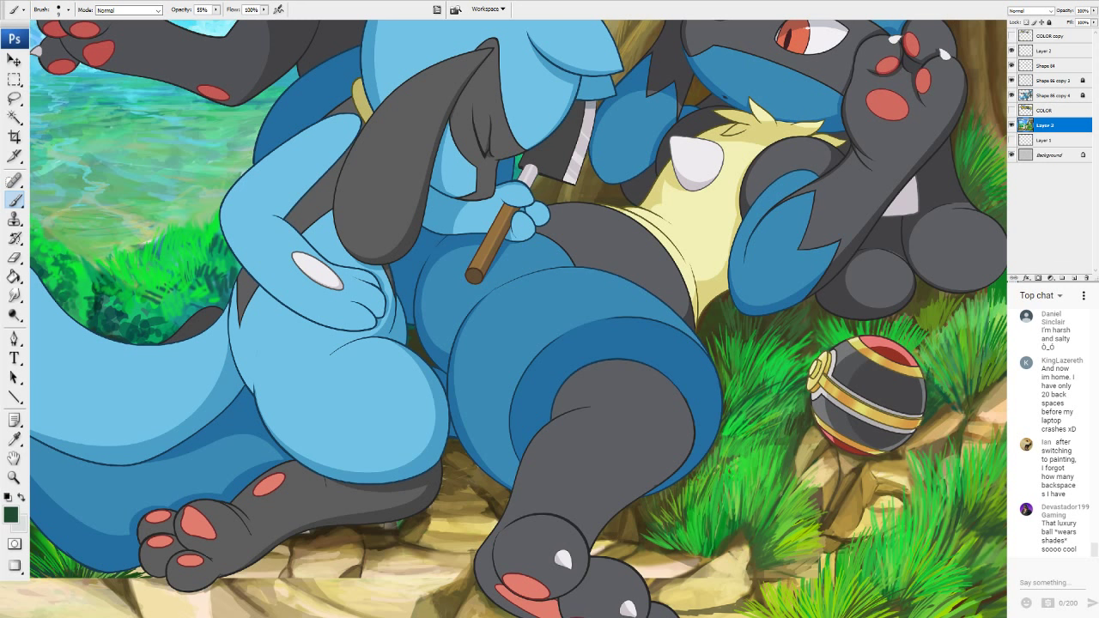
alt+click(797, 535)
drag(777, 500, 785, 456)
drag(773, 484, 787, 463)
drag(948, 378, 953, 313)
drag(958, 350, 966, 326)
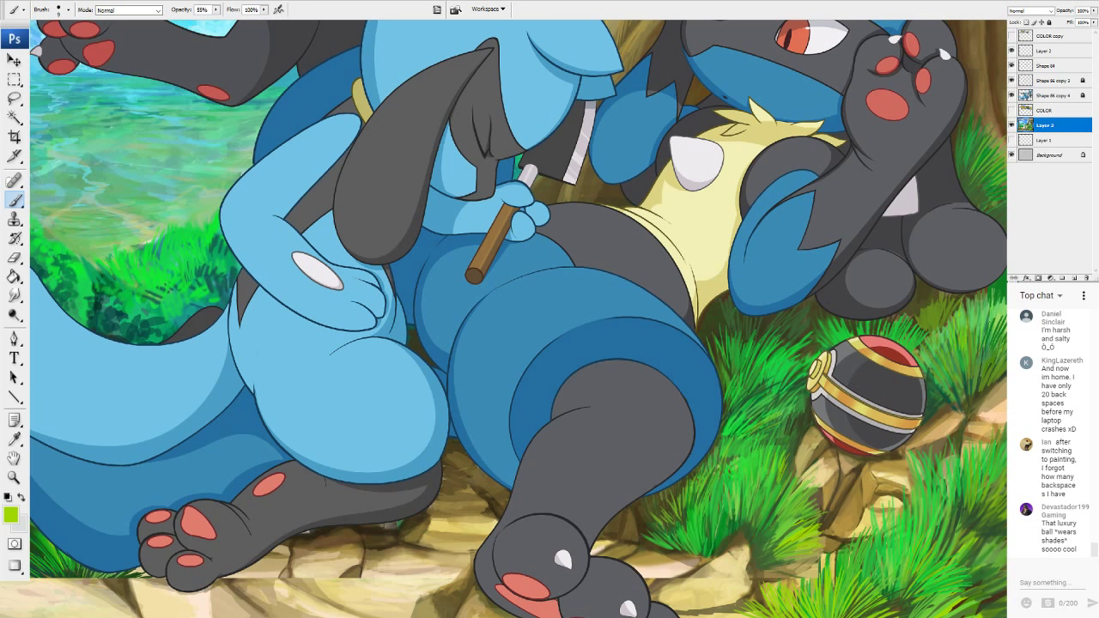
Extend the dark rock crack below the smaller character's foot across the foreground seam with sampled brown.
scroll(518, 344, down, 10)
scroll(480, 314, up, 2)
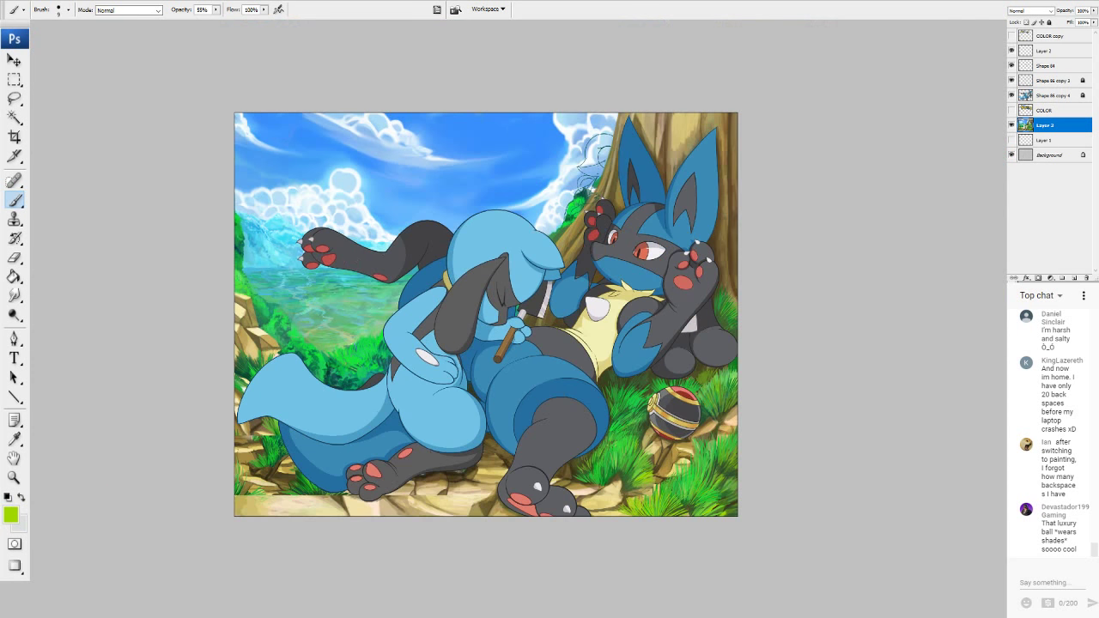
key(ctrl+plus)
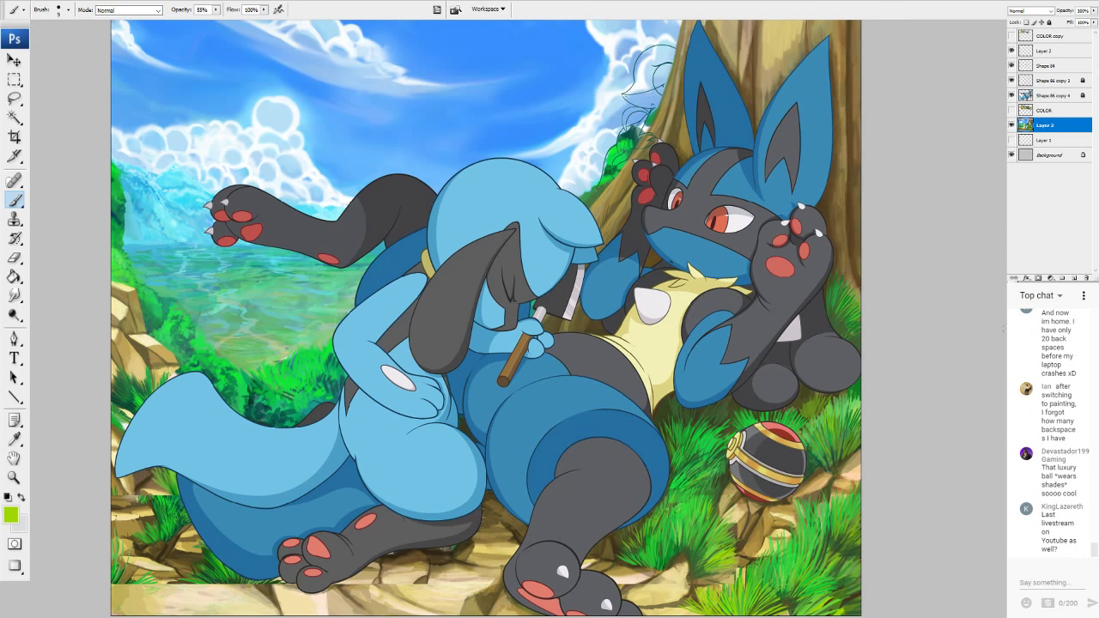
key(ctrl+plus)
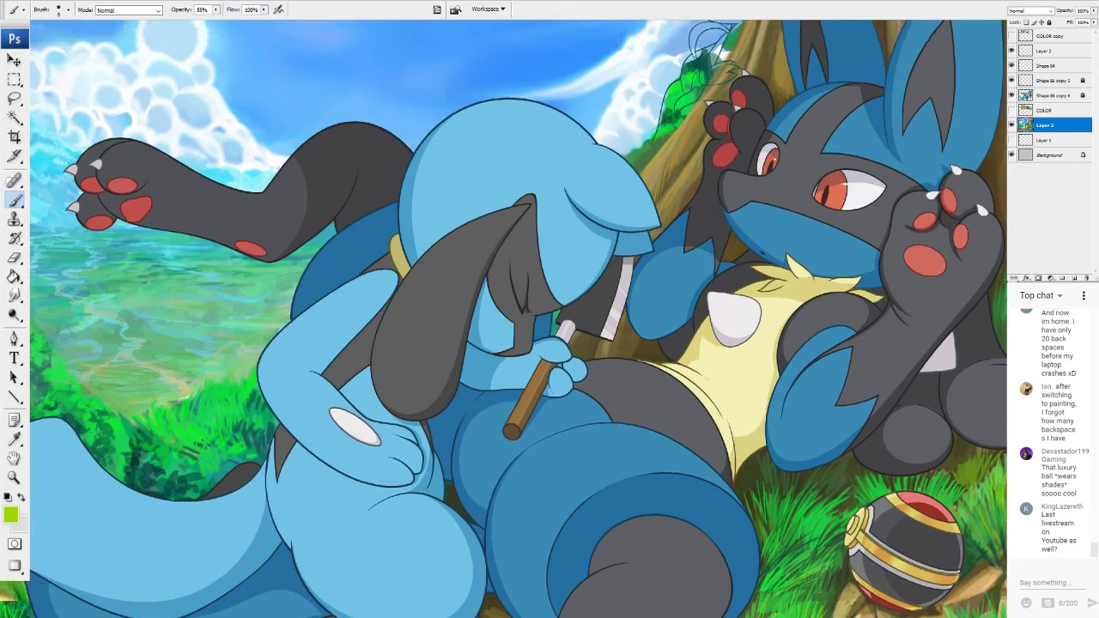
drag(515, 395, 553, 239)
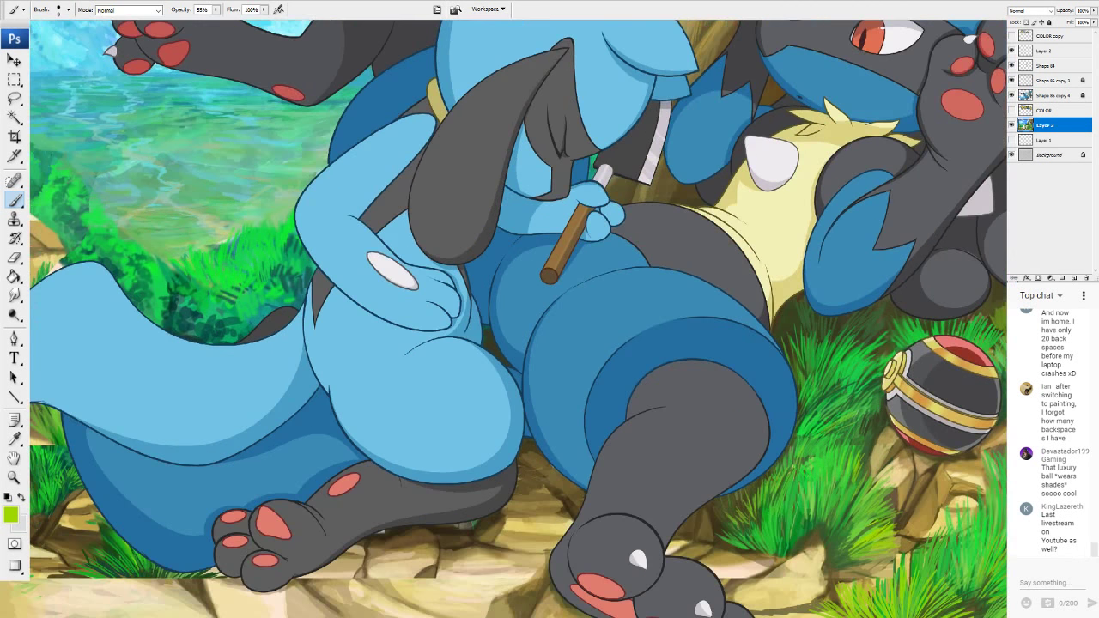
alt+click(365, 575)
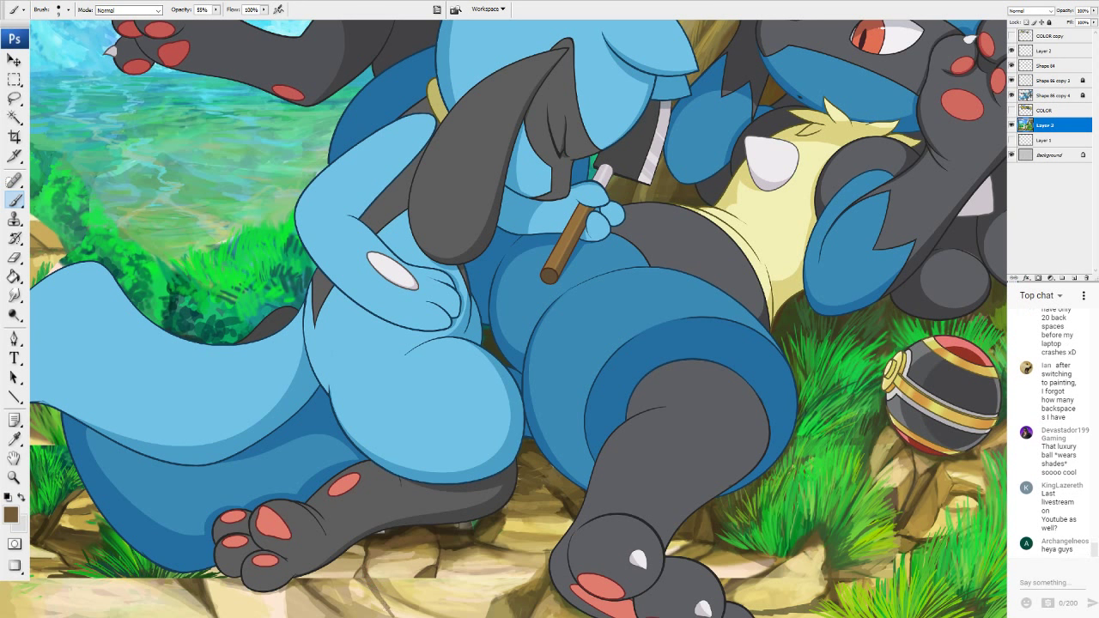
drag(374, 595, 386, 615)
mouse_move(356, 579)
mouse_down()
mouse_move(368, 593)
mouse_move(359, 590)
mouse_up()
Blend the rock seam beneath the lower-left grass with sampled tan and ochre, and add dark brown accents beside the foot.
alt+click(60, 525)
mouse_move(125, 597)
mouse_down()
mouse_move(84, 582)
mouse_move(109, 570)
mouse_move(74, 562)
mouse_move(84, 576)
mouse_move(62, 555)
mouse_move(48, 574)
mouse_move(79, 583)
mouse_move(51, 575)
mouse_up()
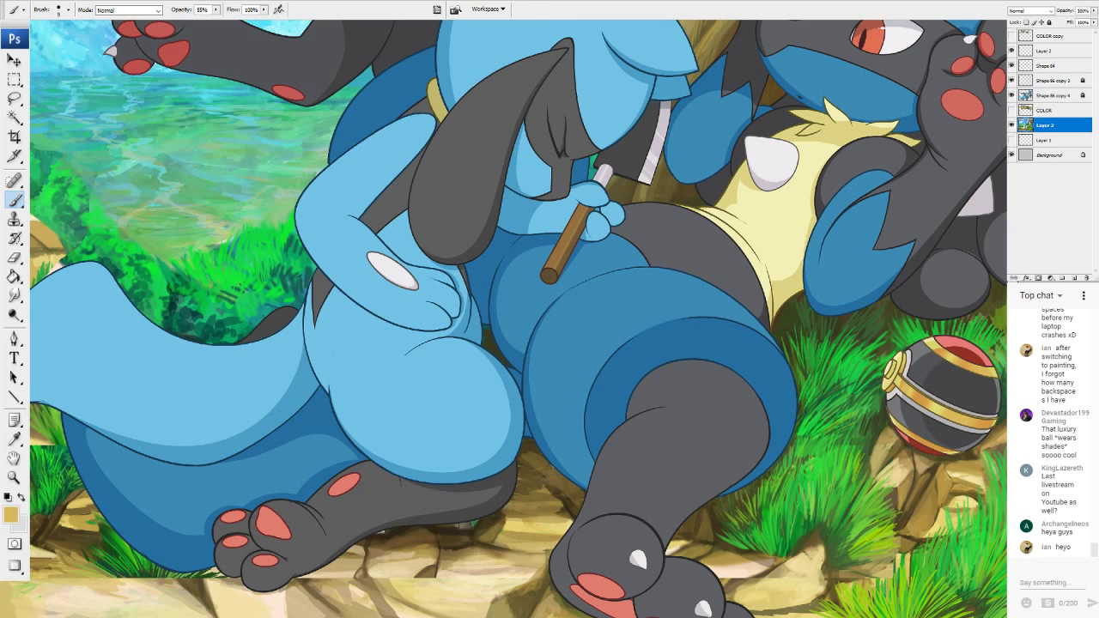
mouse_move(104, 576)
mouse_down()
mouse_move(148, 571)
mouse_move(193, 591)
mouse_up()
alt+click(142, 571)
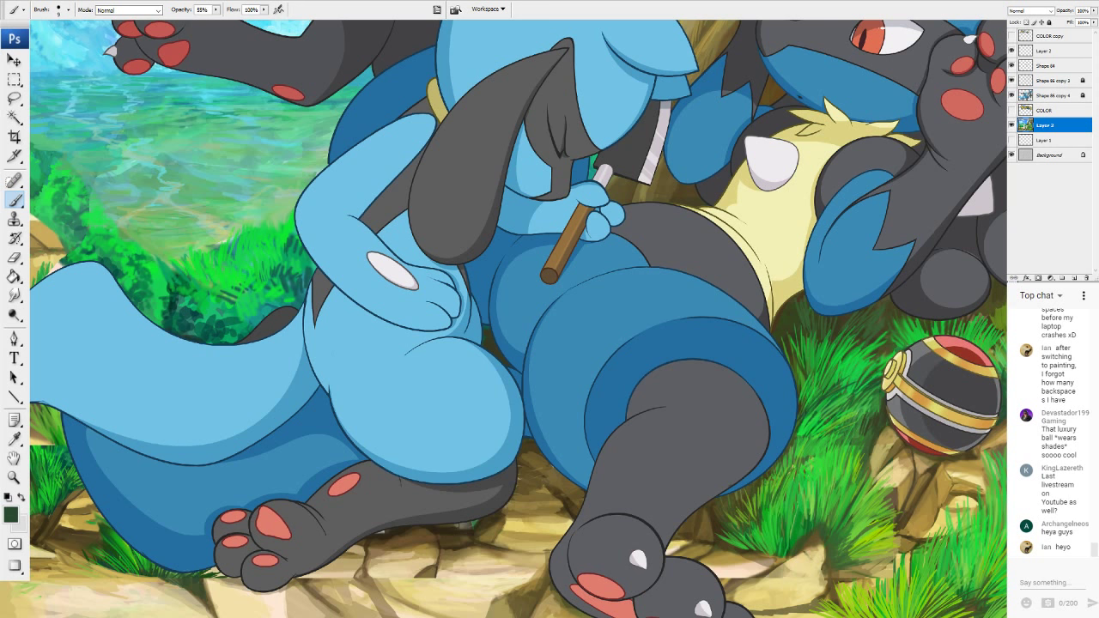
alt+click(80, 522)
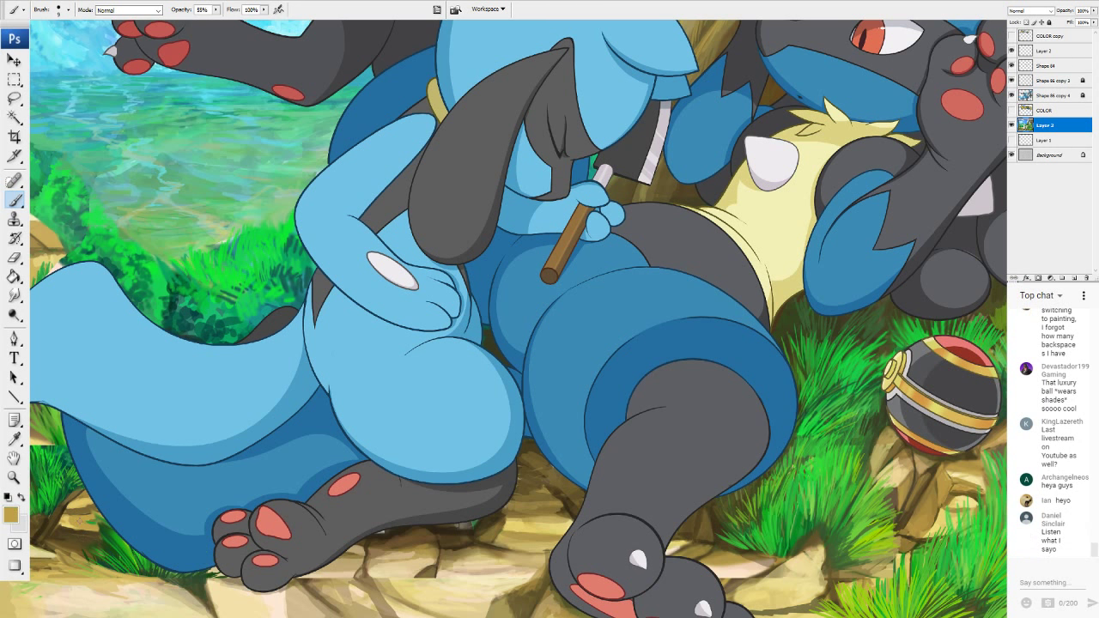
drag(201, 569, 221, 573)
mouse_move(310, 575)
mouse_down()
mouse_move(337, 572)
mouse_move(307, 577)
mouse_up()
alt+click(70, 536)
mouse_move(340, 559)
mouse_down()
mouse_move(329, 568)
mouse_move(357, 554)
mouse_move(334, 550)
mouse_up()
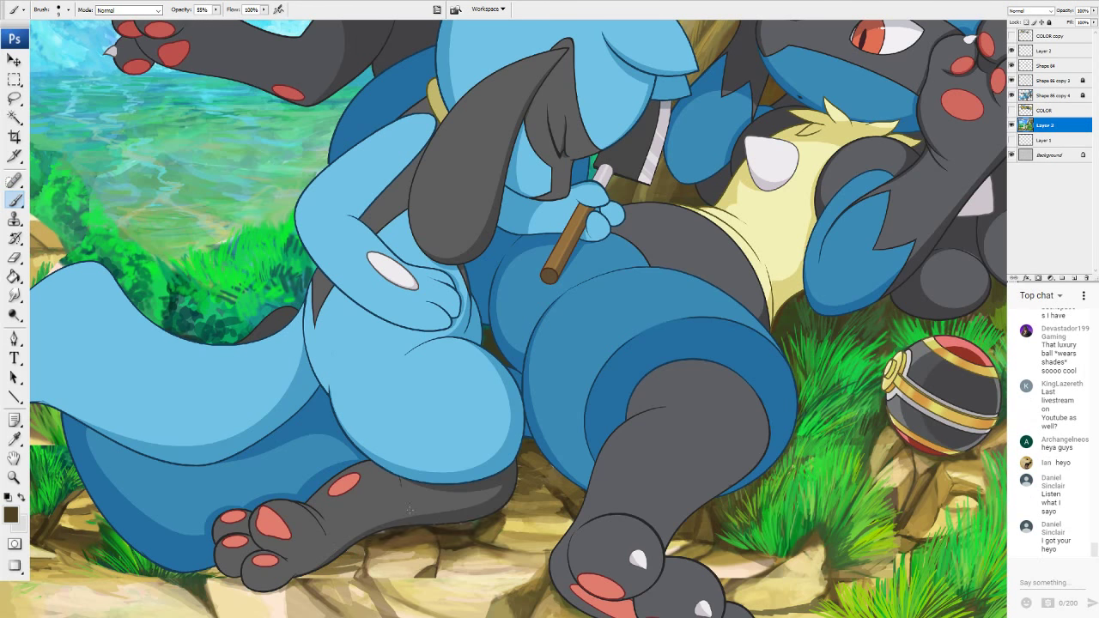
Cover the hard edge above the rocks below the tail tip with sampled dark foliage strokes.
key(ctrl+minus)
key(ctrl+minus)
key(ctrl+minus)
key(ctrl+minus)
key(ctrl+minus)
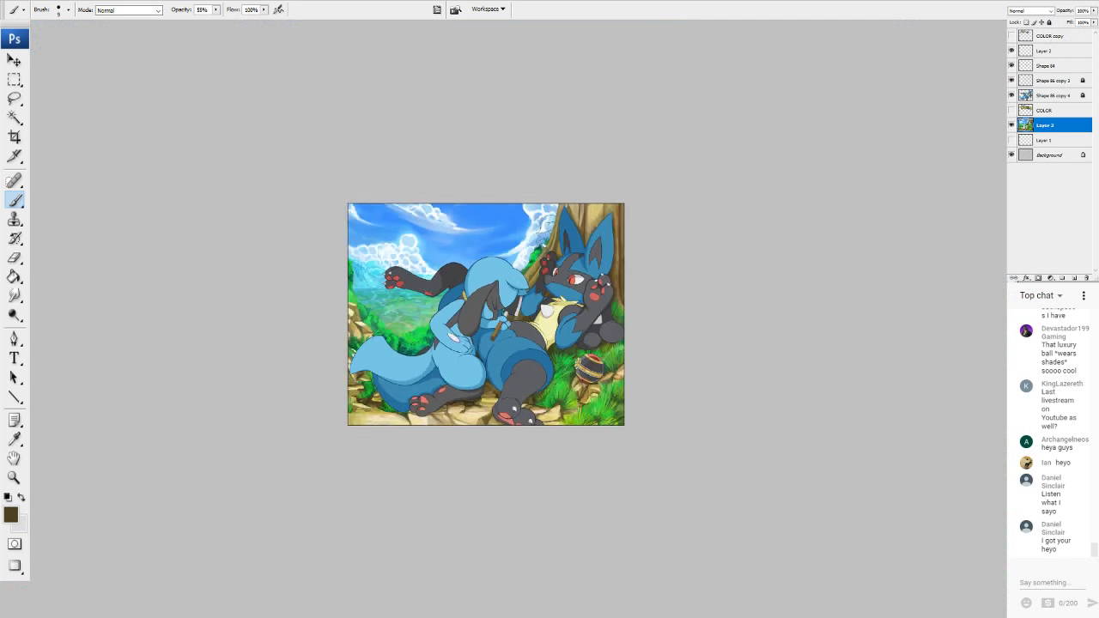
scroll(486, 314, up, 7)
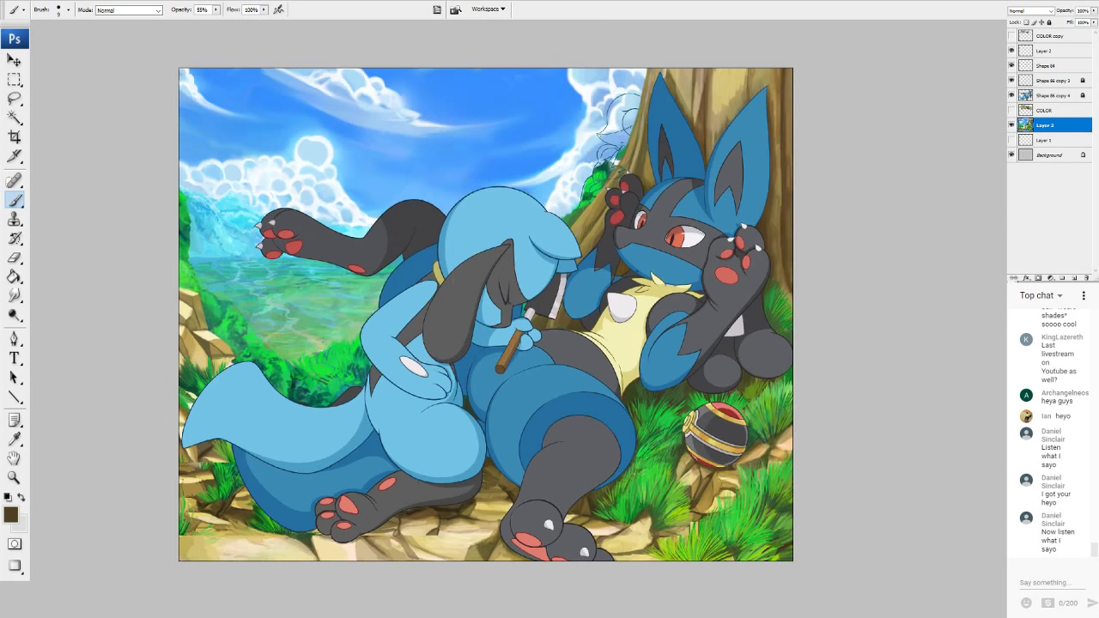
key(ctrl+plus)
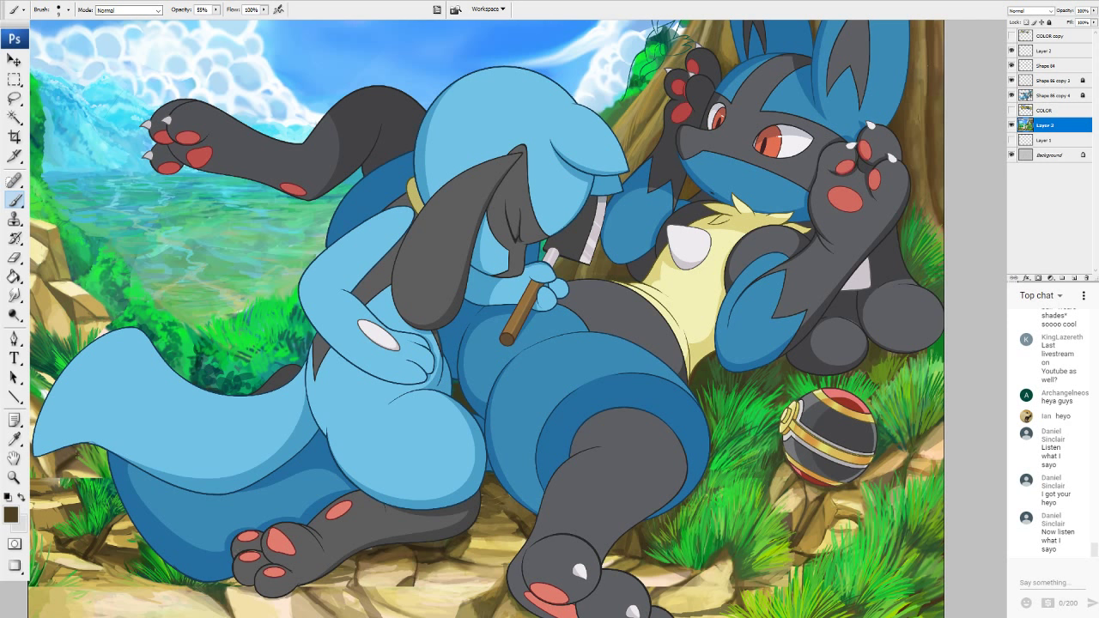
alt+click(91, 493)
drag(87, 490, 80, 479)
alt+click(60, 486)
alt+click(110, 493)
drag(94, 468, 95, 484)
mouse_move(97, 468)
mouse_down()
mouse_move(98, 487)
mouse_move(108, 462)
mouse_move(58, 476)
mouse_move(30, 472)
mouse_move(38, 464)
mouse_up()
drag(52, 479, 33, 462)
mouse_move(43, 478)
mouse_down()
mouse_move(31, 461)
mouse_move(55, 467)
mouse_move(53, 454)
mouse_move(63, 468)
mouse_move(87, 466)
mouse_up()
drag(96, 477, 84, 457)
mouse_move(96, 479)
mouse_down()
mouse_move(93, 462)
mouse_move(74, 460)
mouse_up()
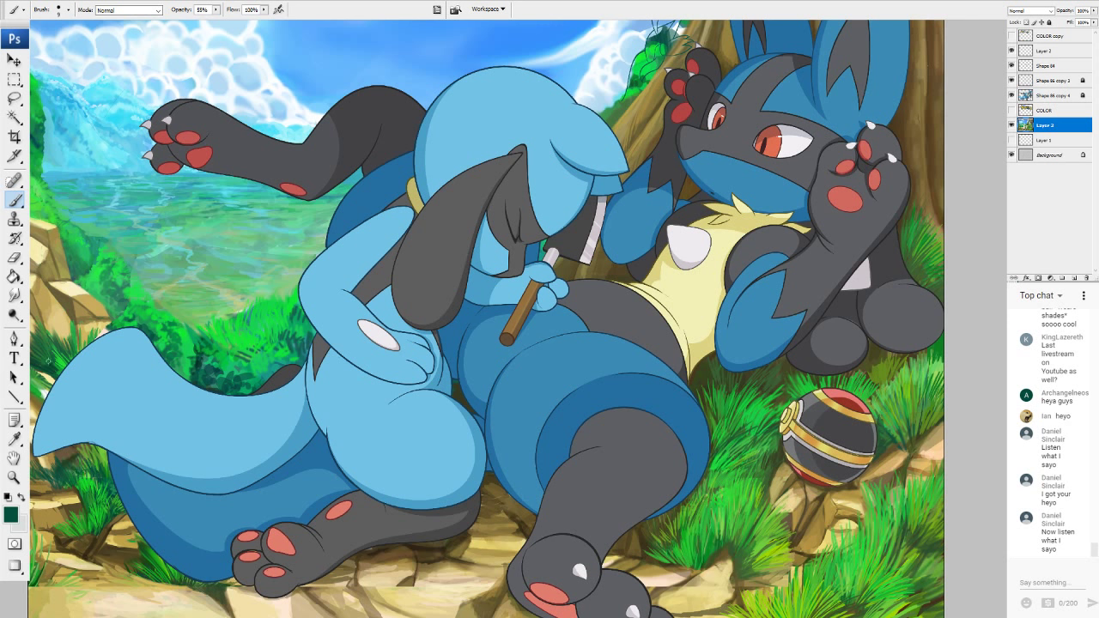
Add deep teal-green shadows and sampled bright green leaves to the foliage below the tail tip.
drag(48, 361, 49, 362)
mouse_move(91, 481)
mouse_down()
mouse_move(75, 452)
mouse_move(86, 469)
mouse_move(77, 443)
mouse_move(94, 446)
mouse_move(72, 446)
mouse_up()
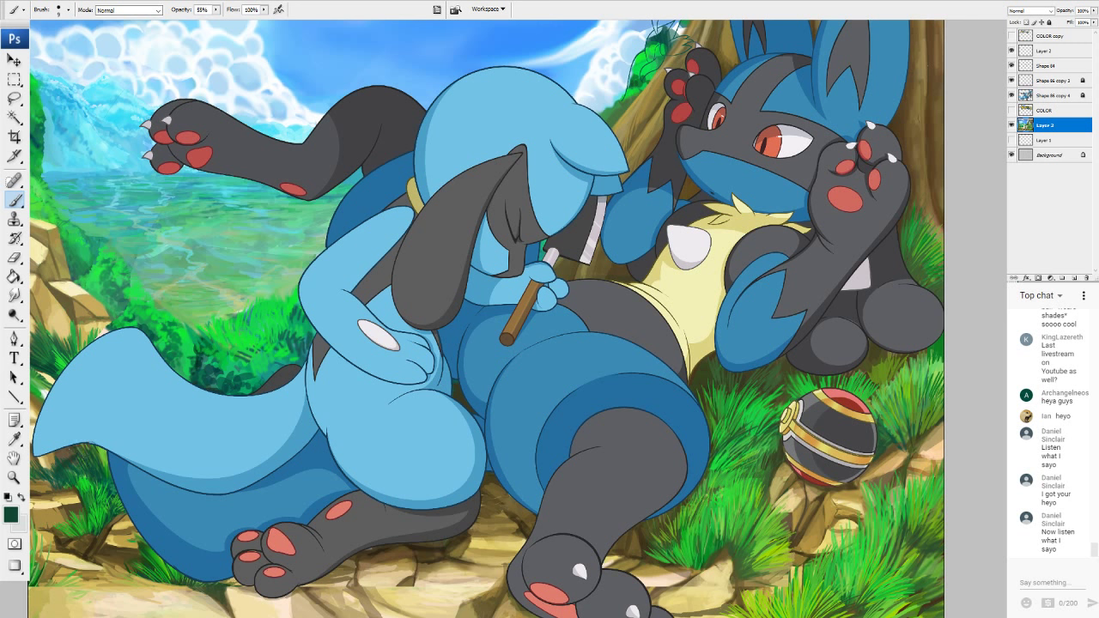
alt+click(60, 367)
mouse_move(99, 465)
mouse_down()
mouse_move(89, 444)
mouse_move(79, 458)
mouse_move(92, 463)
mouse_up()
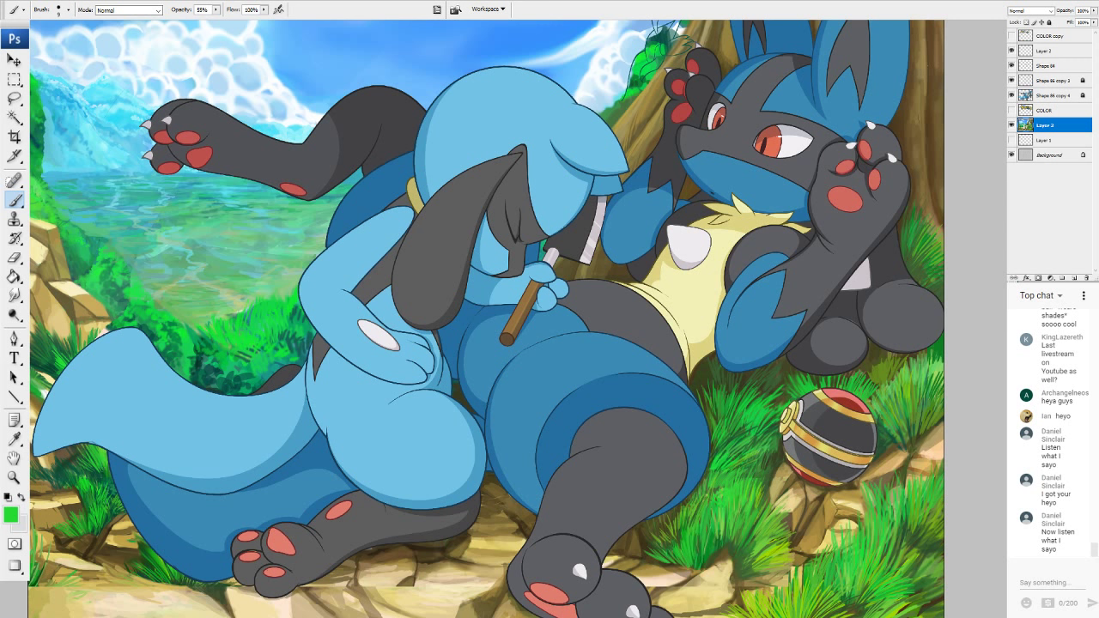
drag(112, 501, 108, 488)
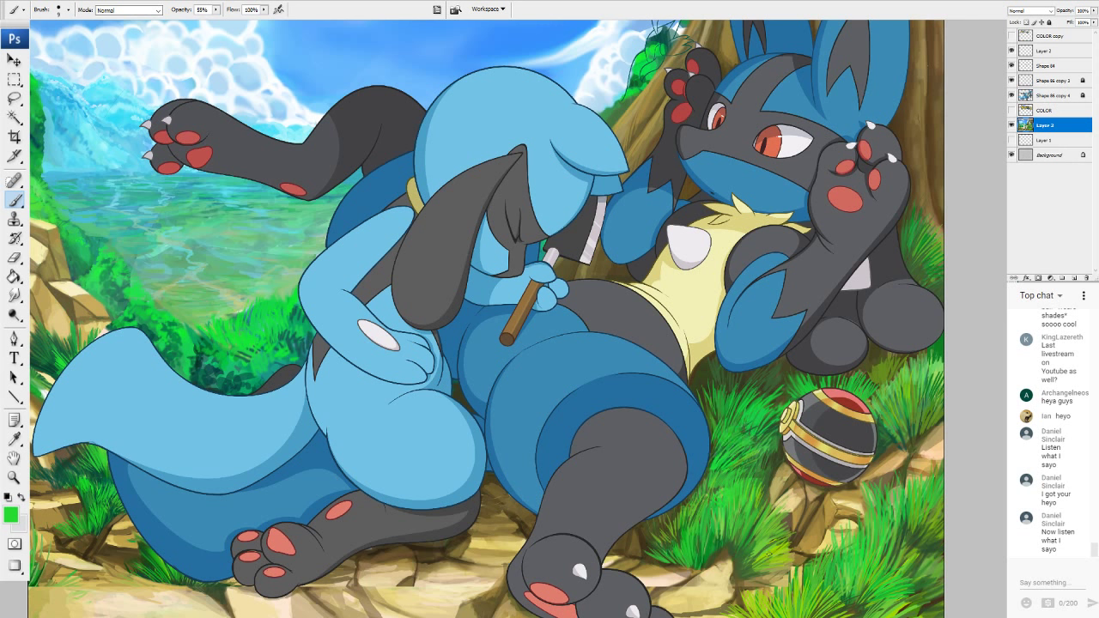
Add sampled yellow-green highlights to the grass between the raised leg and the ball.
alt+click(769, 554)
drag(730, 445, 750, 430)
scroll(486, 319, down, 8)
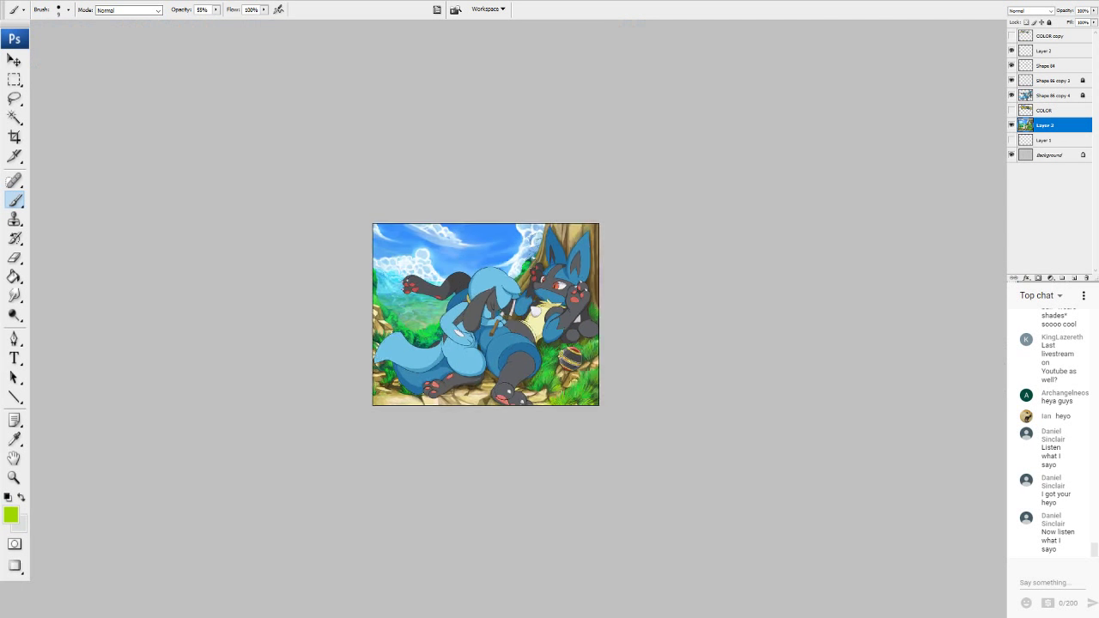
Touch up the water's edge just above the bushes with sampled teal green.
scroll(486, 318, up, 3)
key(ctrl+plus)
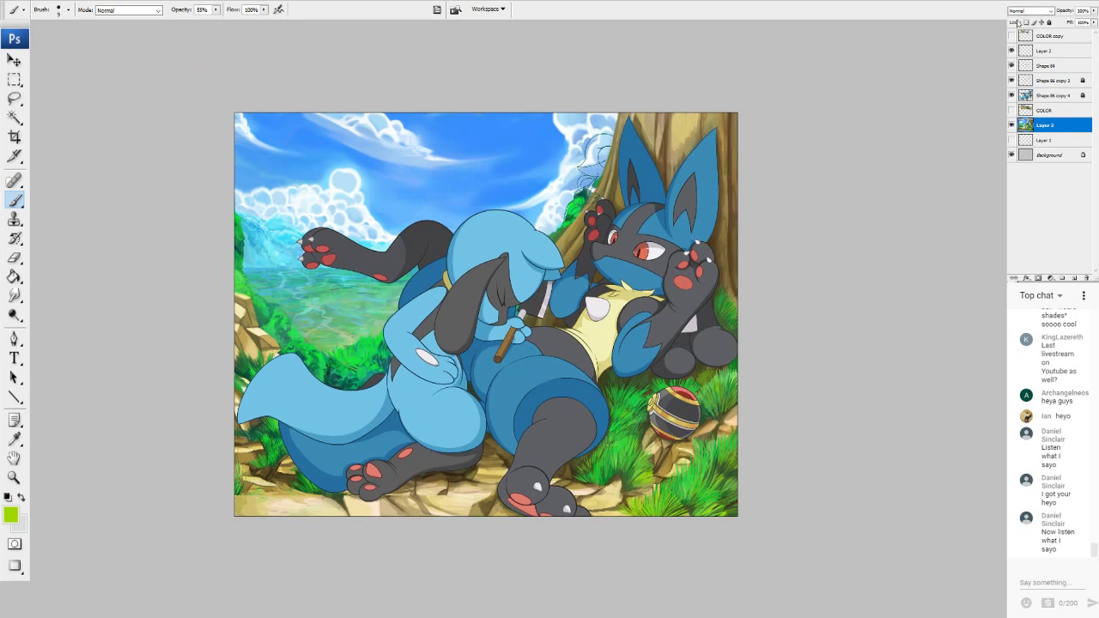
key(ctrl+plus)
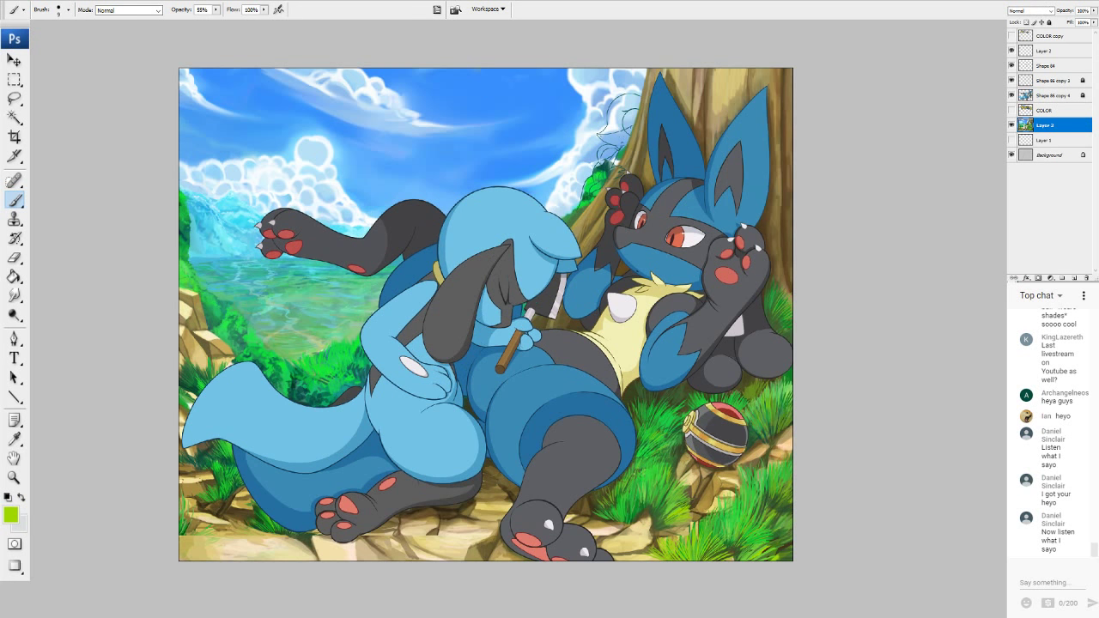
alt+click(226, 508)
key(ctrl+plus)
key(ctrl+plus)
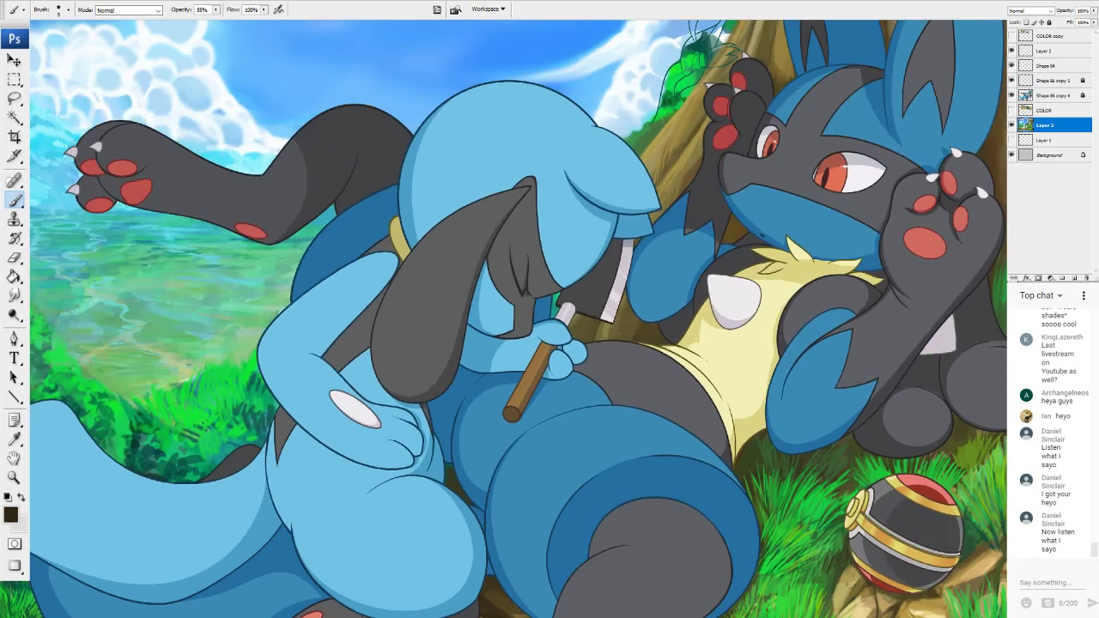
drag(519, 318, 556, 265)
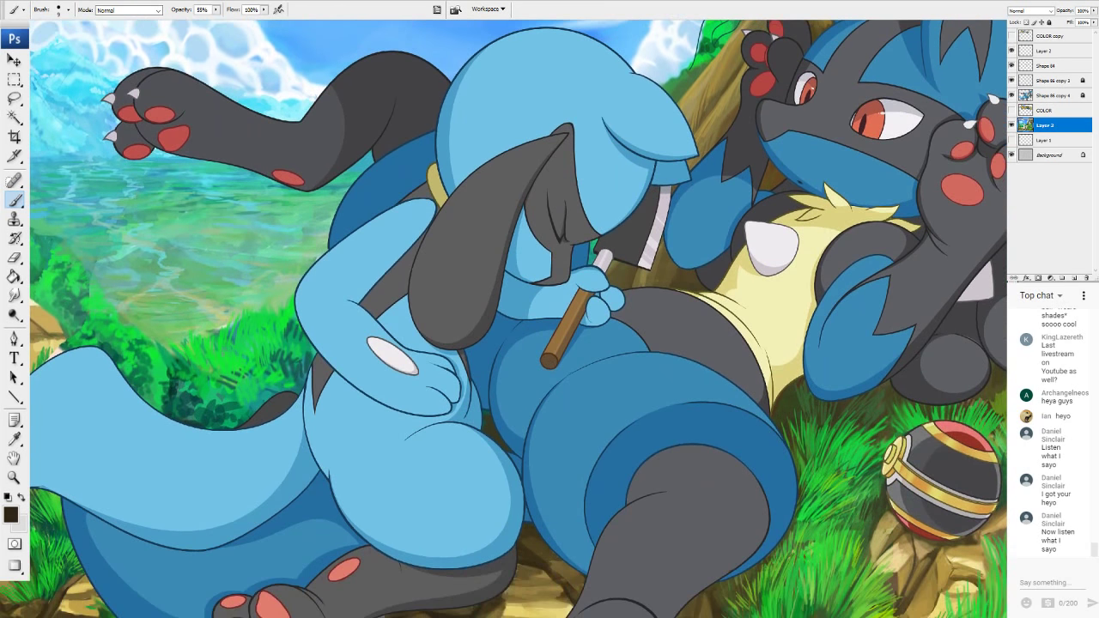
alt+click(160, 215)
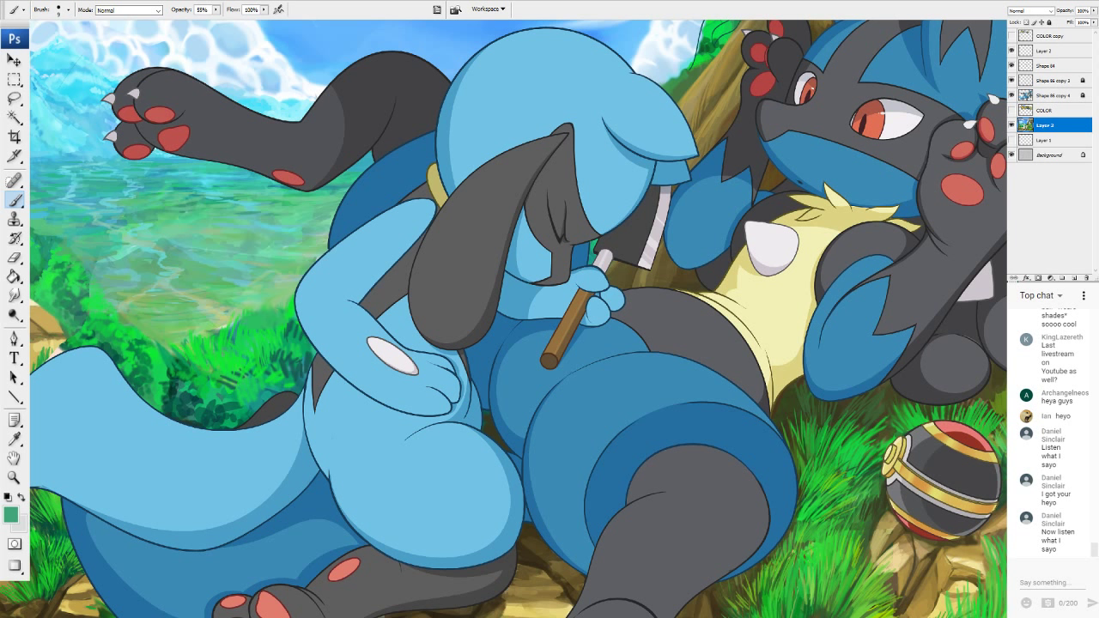
drag(235, 319, 242, 316)
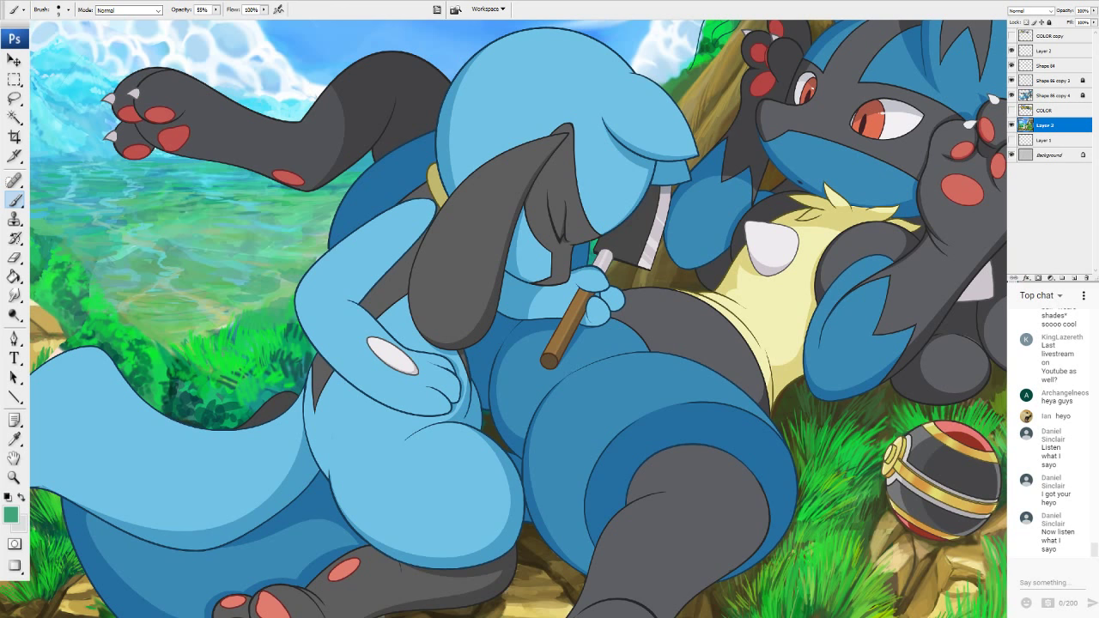
Repaint the distant icy mountain and the horizon beside the raised foot with sampled blue tones.
scroll(260, 445, up, 3)
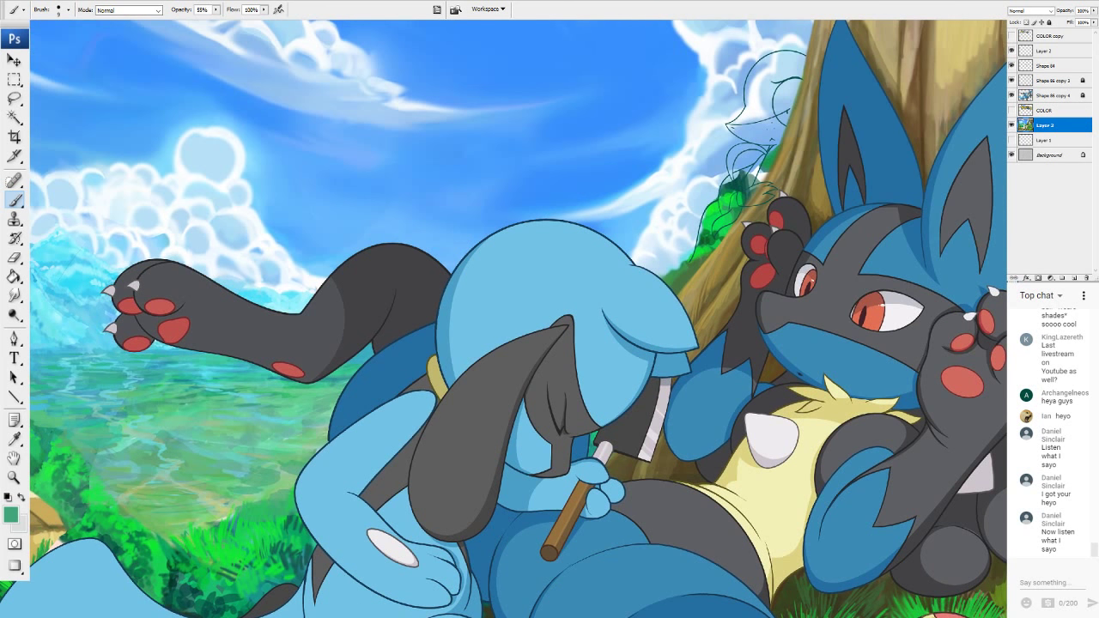
alt+click(71, 296)
alt+click(70, 273)
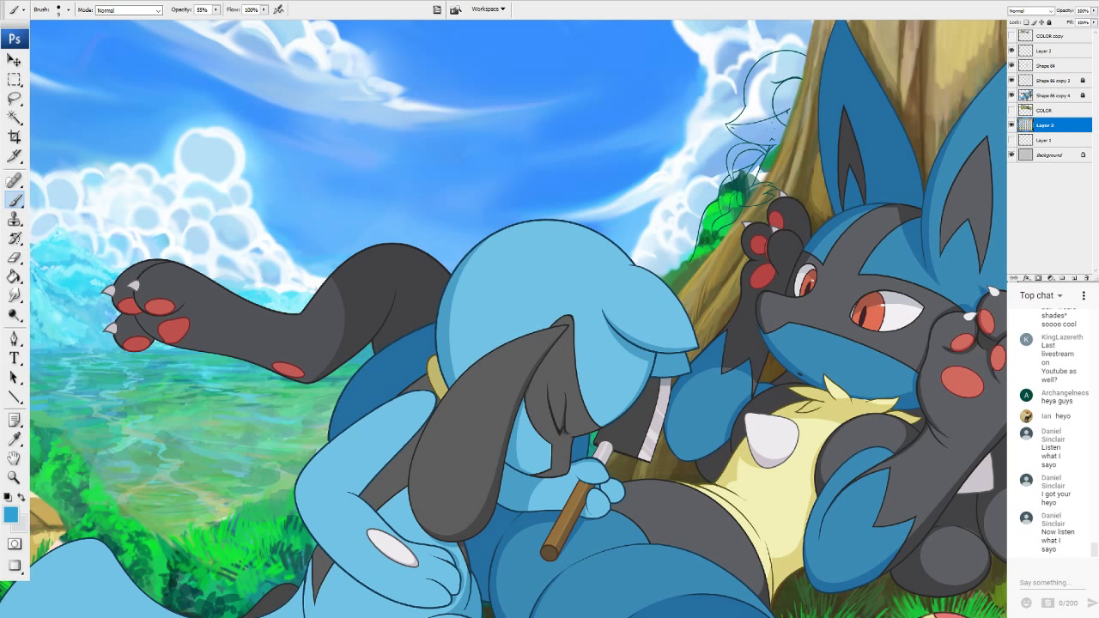
alt+click(69, 258)
alt+click(78, 276)
drag(80, 265, 80, 271)
alt+click(78, 267)
alt+click(82, 279)
alt+click(84, 259)
Add sampled pale cyan highlights to the distant icy mountain and touch up the cloud base above the raised leg.
alt+click(39, 243)
alt+click(71, 262)
alt+click(57, 276)
alt+click(57, 265)
alt+click(60, 266)
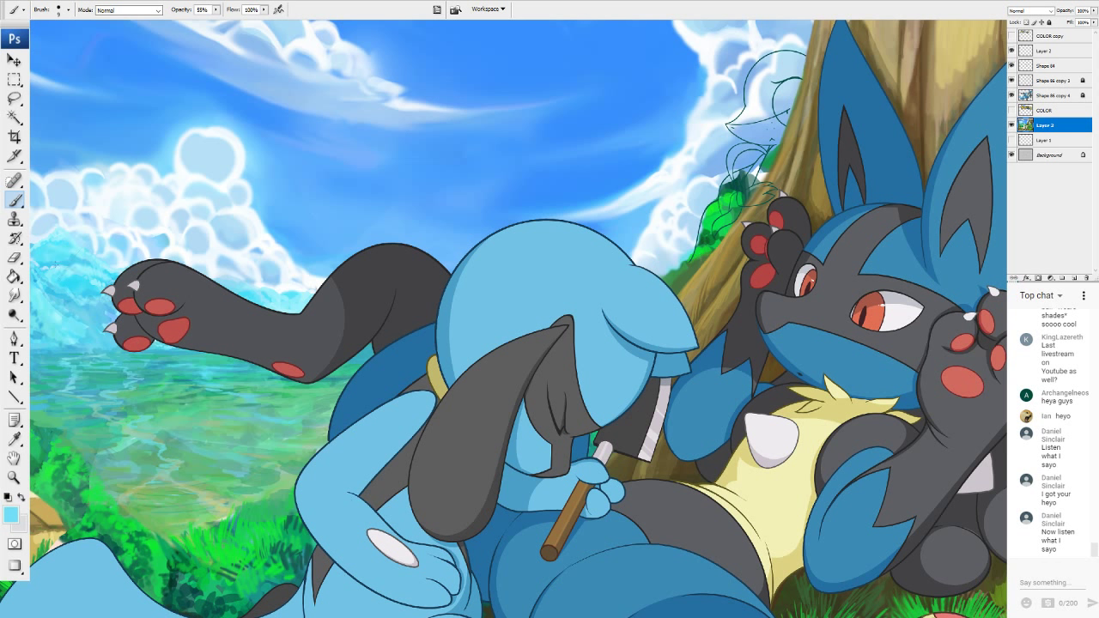
alt+click(59, 272)
drag(74, 243, 81, 249)
mouse_move(240, 284)
mouse_down()
mouse_move(230, 281)
mouse_move(271, 302)
mouse_up()
scroll(519, 319, down, 6)
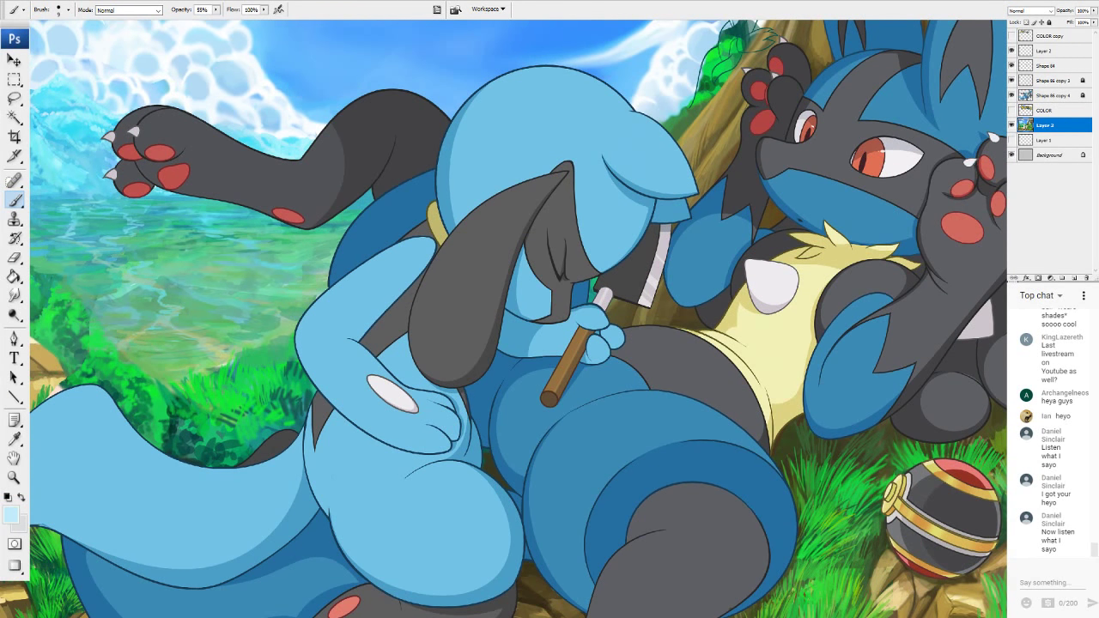
scroll(518, 318, up, 6)
scroll(518, 318, down, 2)
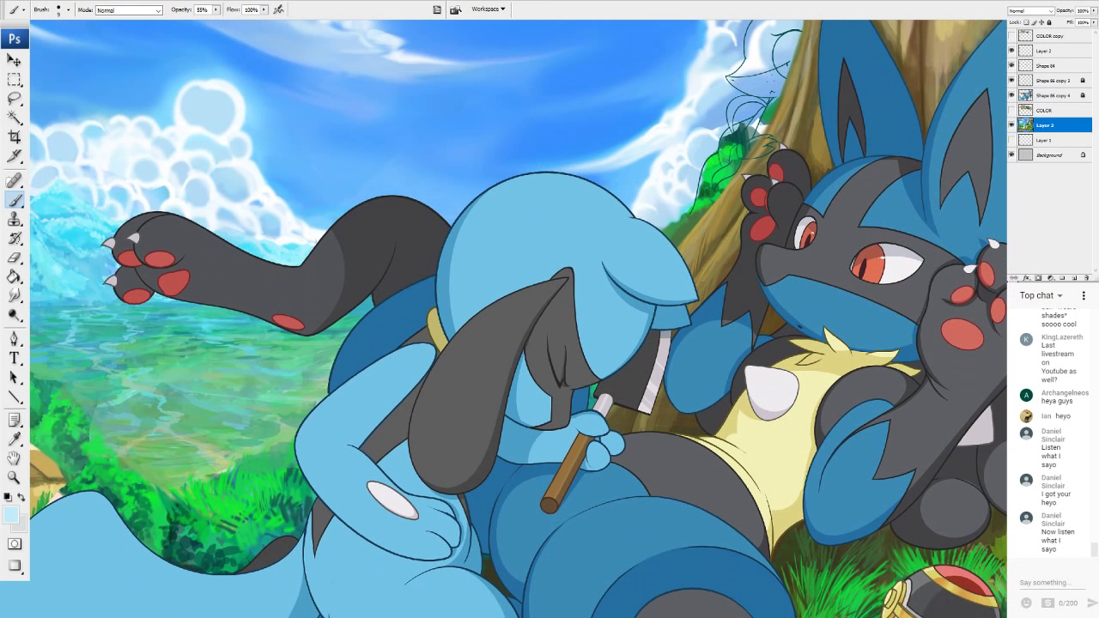
alt+click(255, 487)
drag(549, 412, 474, 183)
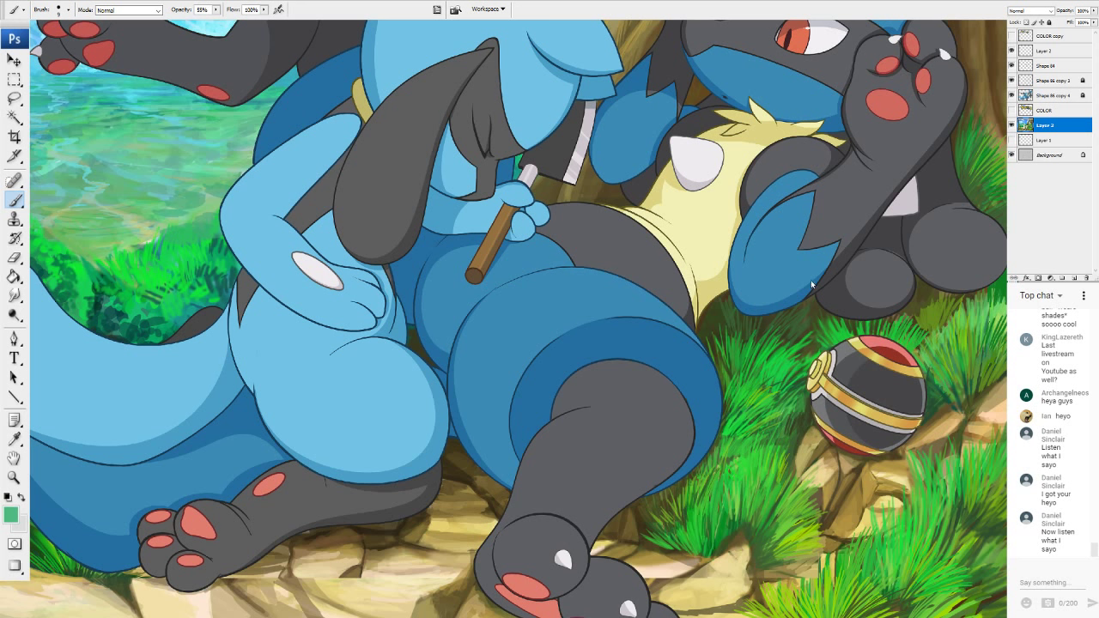
alt+click(617, 188)
alt+click(812, 182)
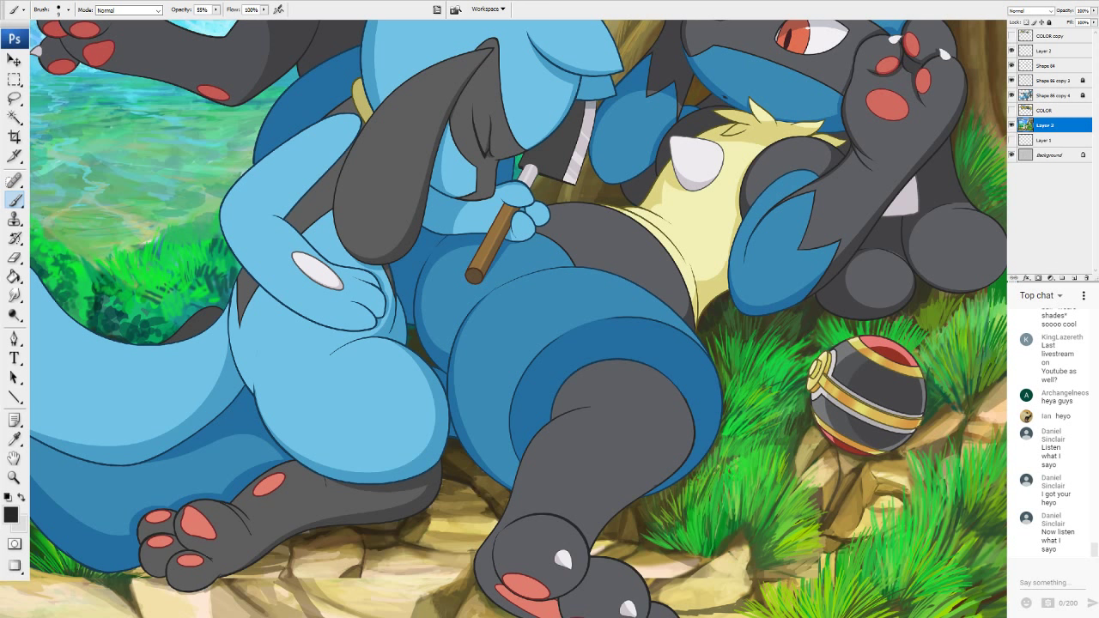
Paint sampled brown and dark brown shadows into the rocks in the gap between the two characters' legs.
alt+click(928, 426)
drag(462, 476, 489, 492)
alt+click(456, 489)
alt+click(469, 490)
alt+click(470, 473)
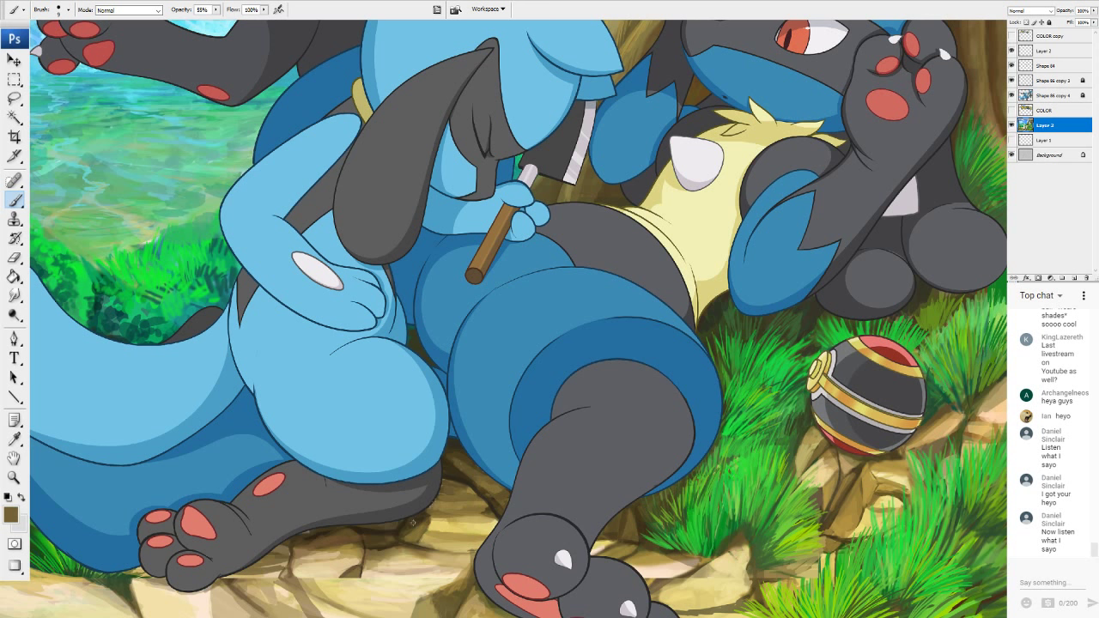
alt+click(402, 521)
drag(443, 479, 432, 512)
drag(444, 480, 445, 493)
drag(465, 486, 477, 496)
Add sampled olive-green blades to the grass on both sides of the ball's upper edge.
scroll(519, 318, up, 10)
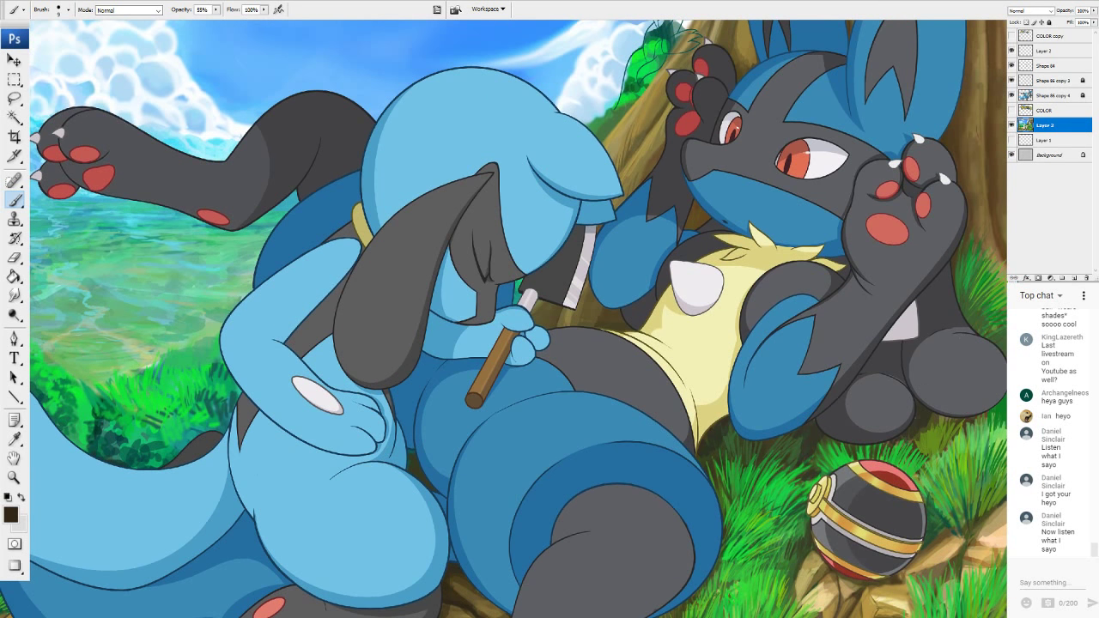
alt+click(925, 436)
mouse_move(922, 432)
mouse_down()
mouse_move(923, 415)
mouse_move(915, 433)
mouse_move(935, 413)
mouse_up()
mouse_move(932, 425)
mouse_down()
mouse_move(936, 415)
mouse_move(977, 416)
mouse_up()
drag(813, 459, 811, 435)
drag(816, 448, 816, 435)
mouse_move(821, 443)
mouse_down()
mouse_move(817, 433)
mouse_move(804, 450)
mouse_up()
Touch up the bushes above the tail with sampled bright greens.
scroll(519, 319, up, 2)
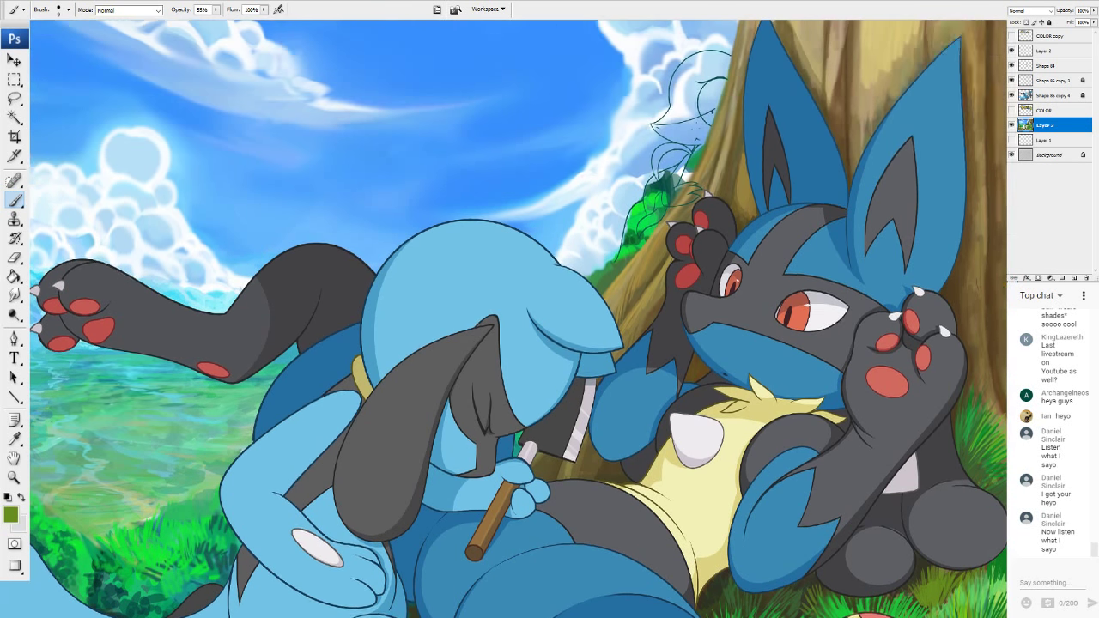
scroll(518, 318, left, 1)
scroll(518, 319, down, 2)
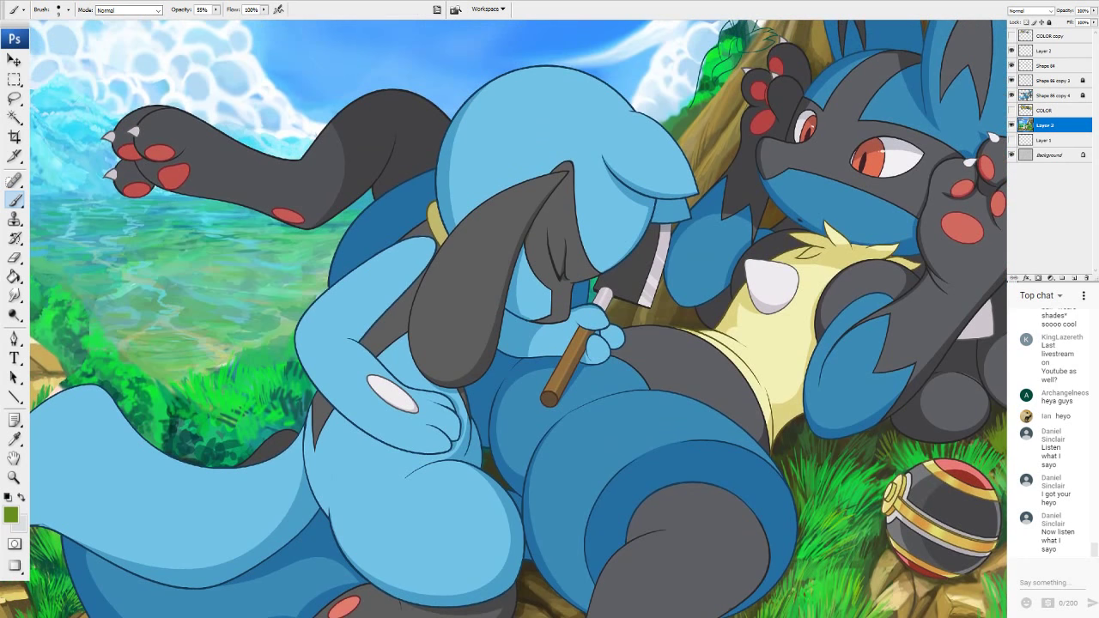
scroll(518, 318, up, 2)
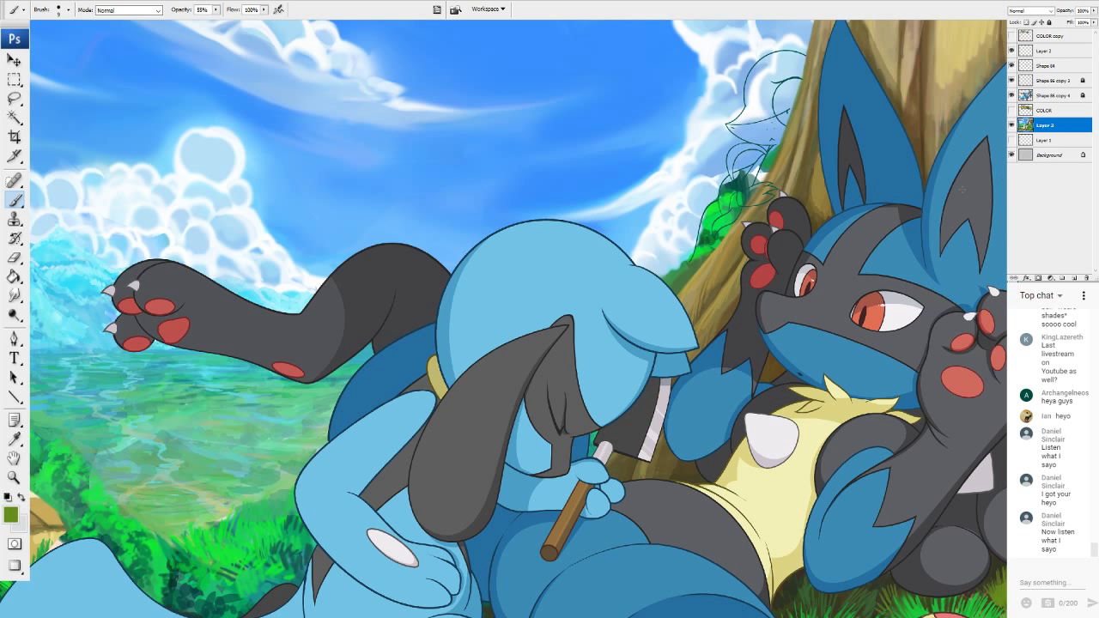
alt+click(718, 220)
alt+click(735, 187)
alt+click(77, 345)
alt+click(195, 580)
alt+click(220, 549)
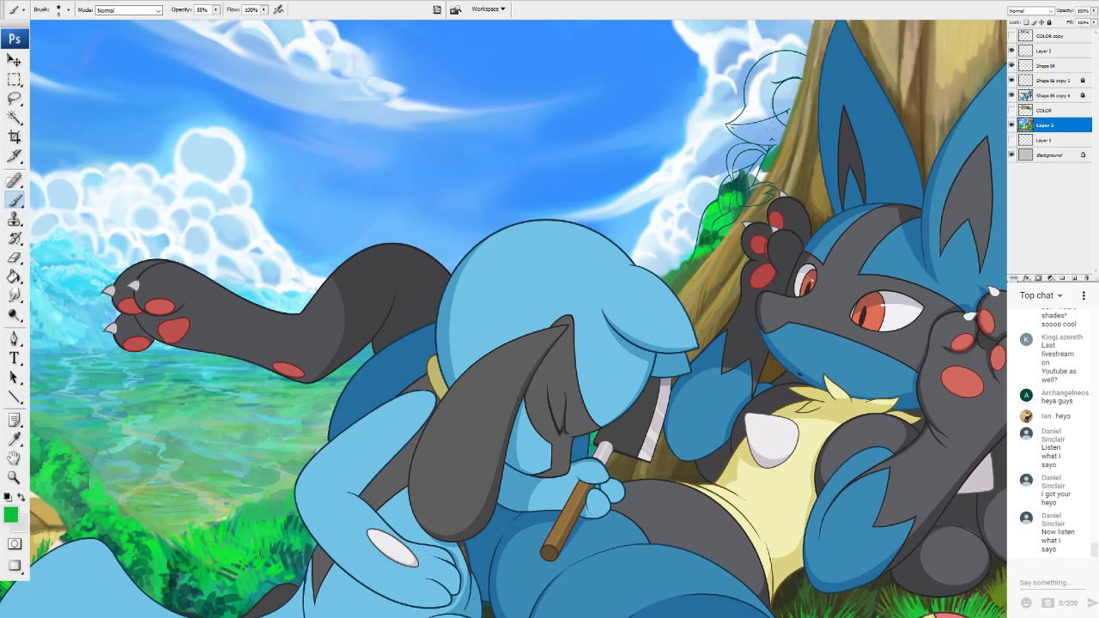
alt+click(232, 542)
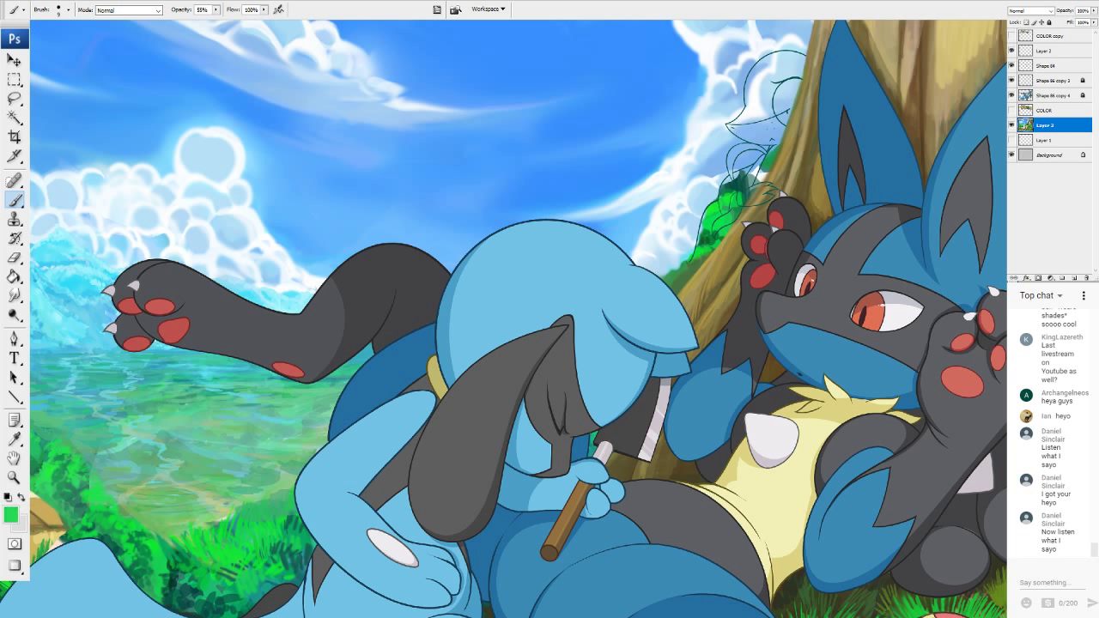
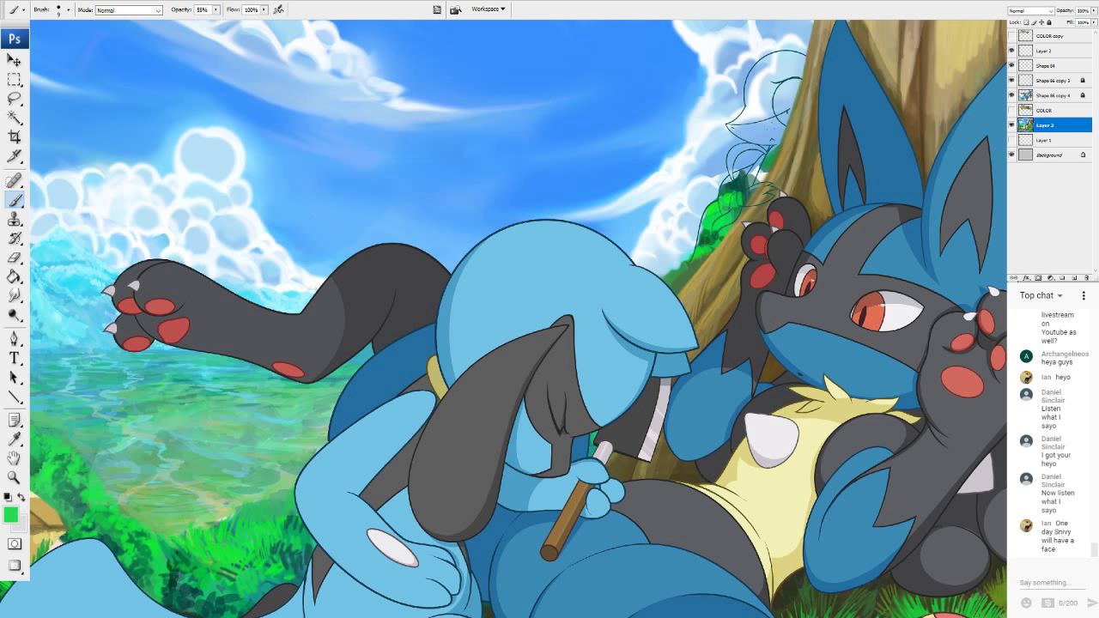
Blend sampled mid-green strokes into the bushes between the tail and the crouching character's arm.
alt+click(169, 564)
alt+click(169, 564)
mouse_move(229, 559)
mouse_down()
mouse_move(240, 580)
mouse_move(244, 570)
mouse_up()
mouse_move(231, 558)
mouse_down()
mouse_move(251, 584)
mouse_move(221, 595)
mouse_move(180, 586)
mouse_move(174, 567)
mouse_up()
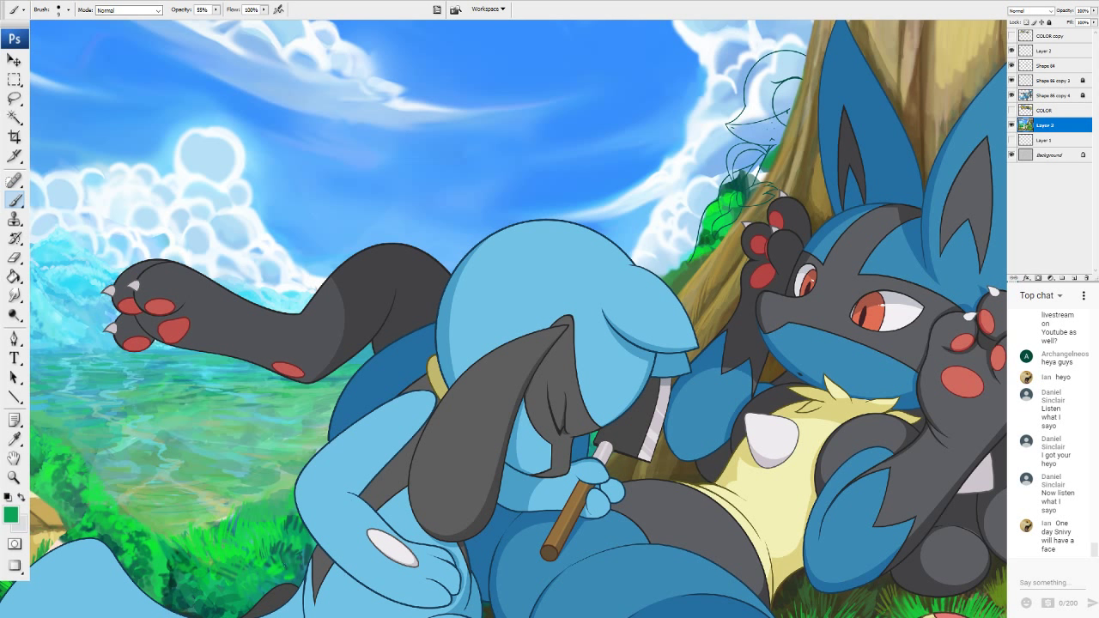
drag(254, 551, 235, 534)
alt+click(244, 525)
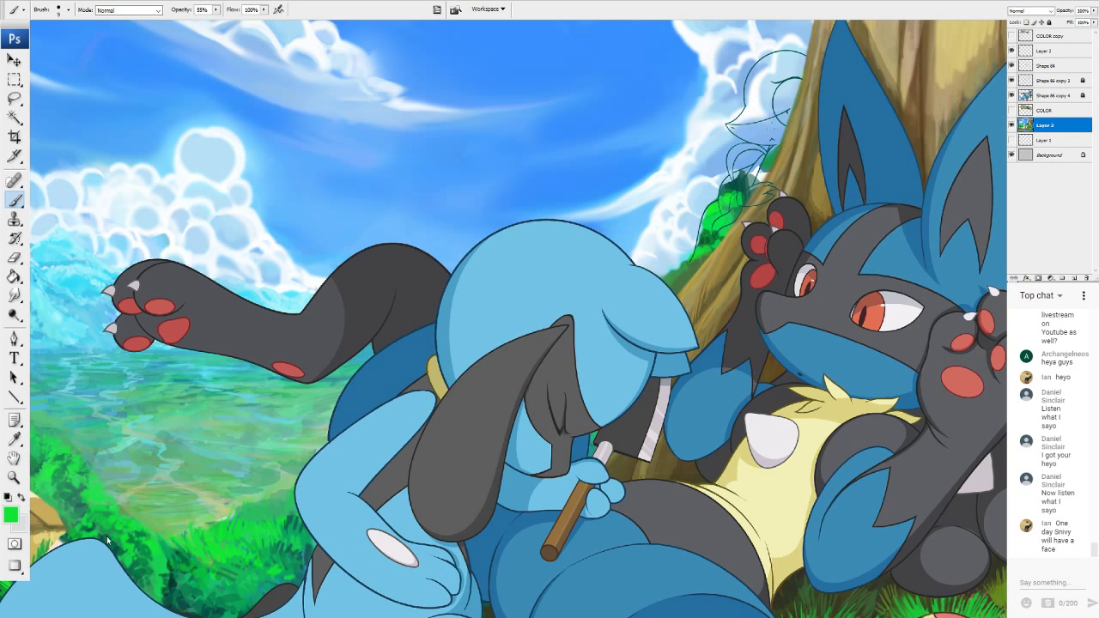
Deepen the shadows among the bushes above the tail with sampled dark teal green.
alt+click(190, 562)
mouse_move(207, 554)
mouse_down()
mouse_move(209, 567)
mouse_move(225, 559)
mouse_up()
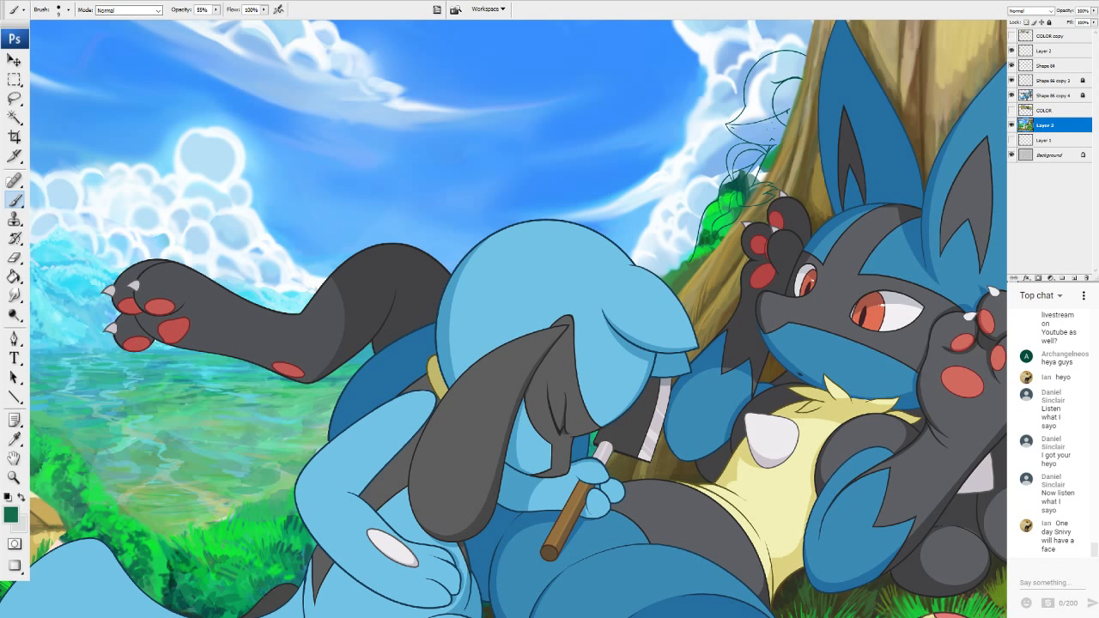
click(251, 598)
mouse_move(292, 573)
mouse_down()
mouse_move(270, 560)
mouse_move(284, 567)
mouse_move(301, 550)
mouse_up()
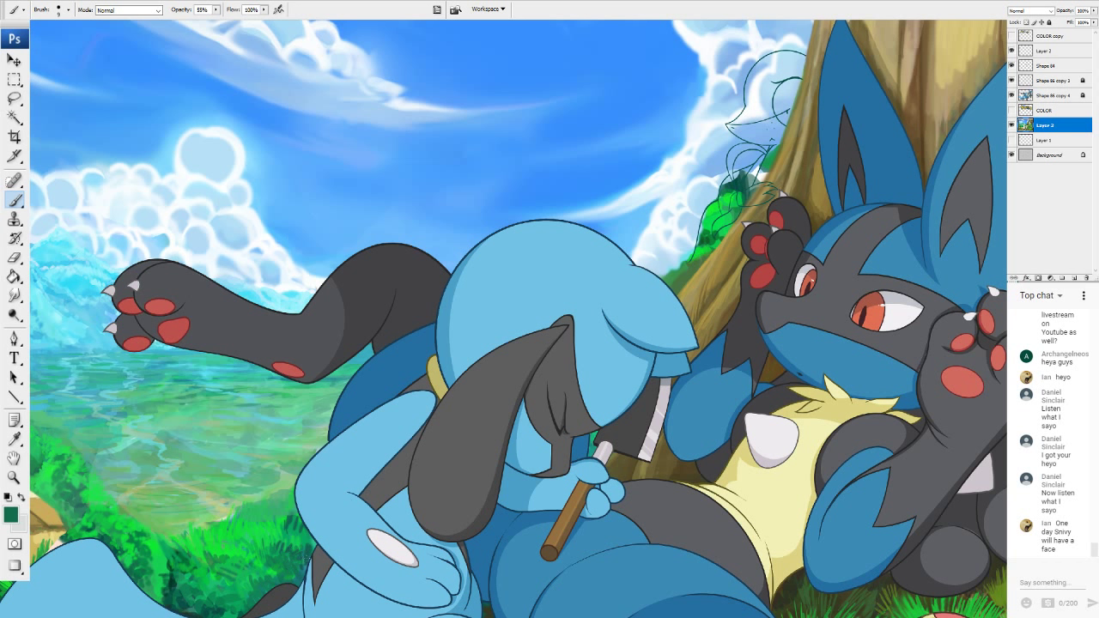
drag(235, 539, 239, 546)
drag(238, 539, 255, 548)
mouse_move(256, 537)
mouse_down()
mouse_move(271, 554)
mouse_move(269, 527)
mouse_up()
Refine the bushes' upper edge against the water with sampled soft green and add bright green leaves.
alt+click(215, 492)
drag(260, 512, 287, 508)
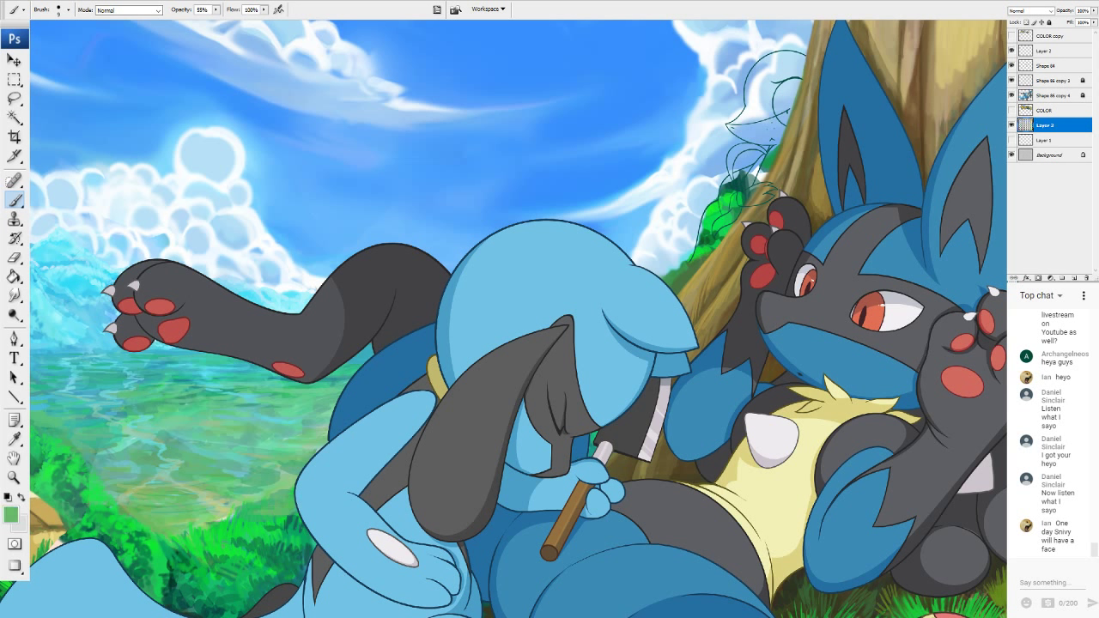
alt+click(218, 503)
alt+click(248, 526)
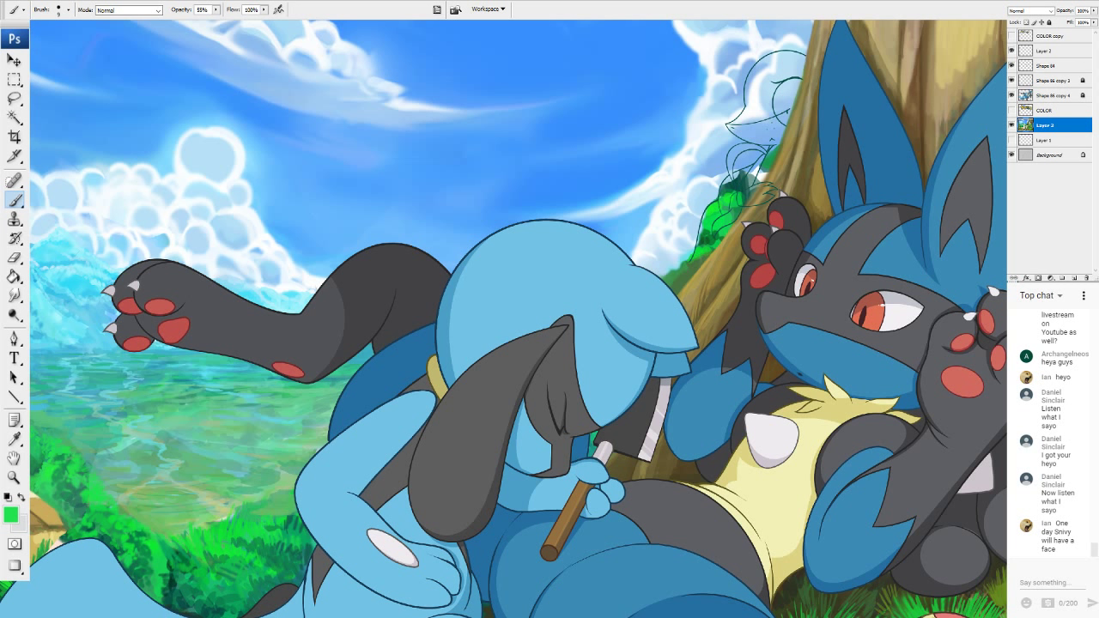
click(287, 518)
drag(297, 517, 296, 523)
click(240, 542)
drag(173, 549, 166, 558)
Set the foreground colour to the light blue 84d4ff sampled from the sky near the tree.
scroll(518, 318, down, 11)
scroll(486, 314, up, 7)
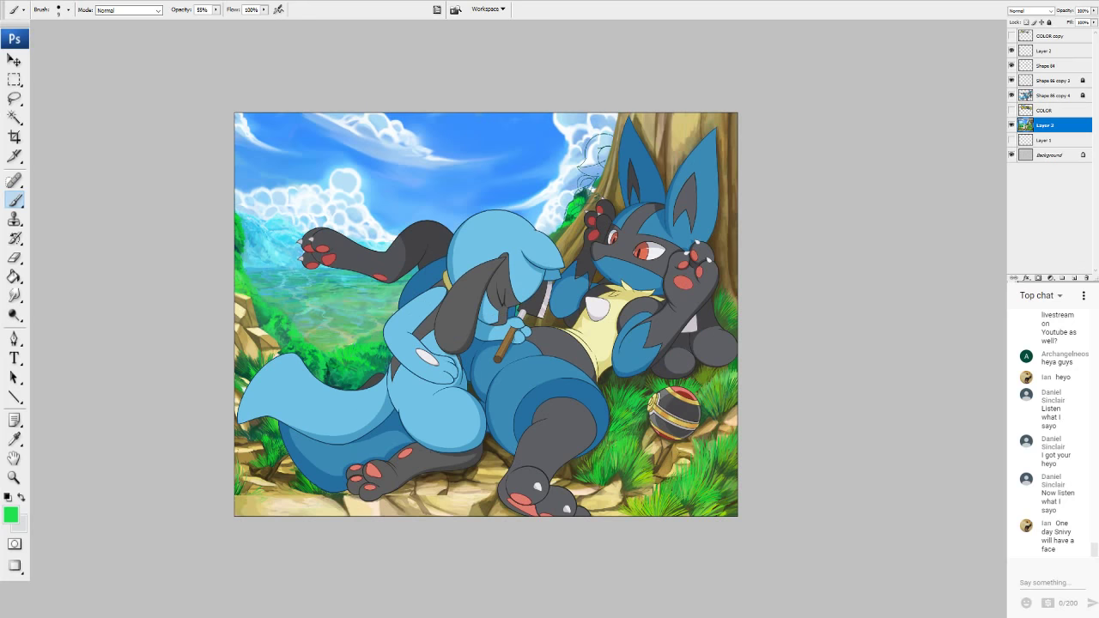
key(ctrl+plus)
key(ctrl+plus)
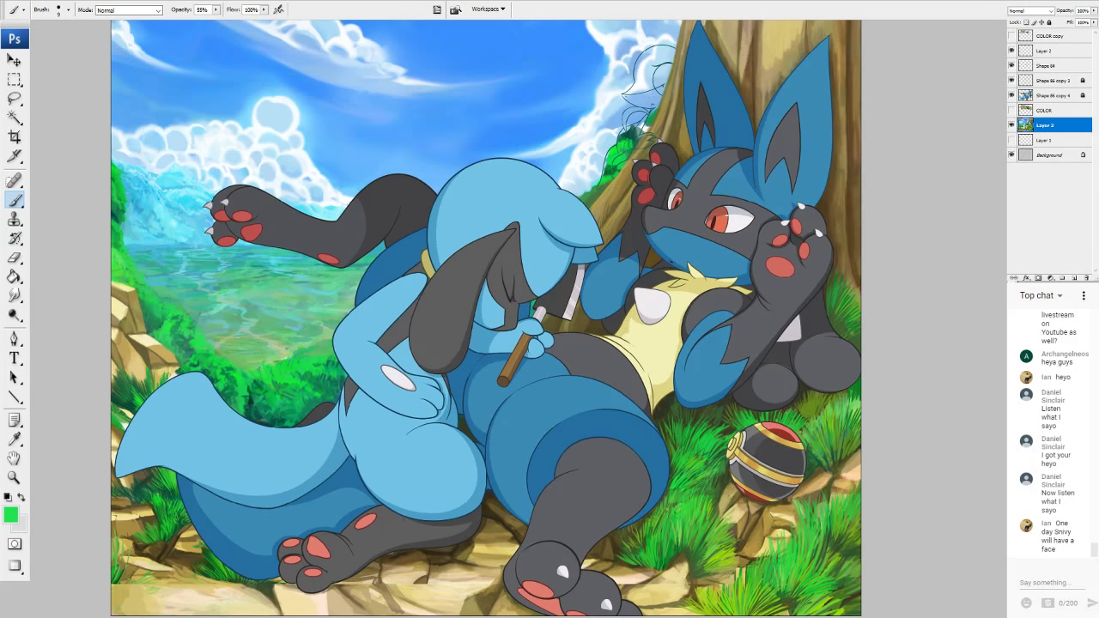
key(ctrl+minus)
key(ctrl+minus)
key(ctrl+plus)
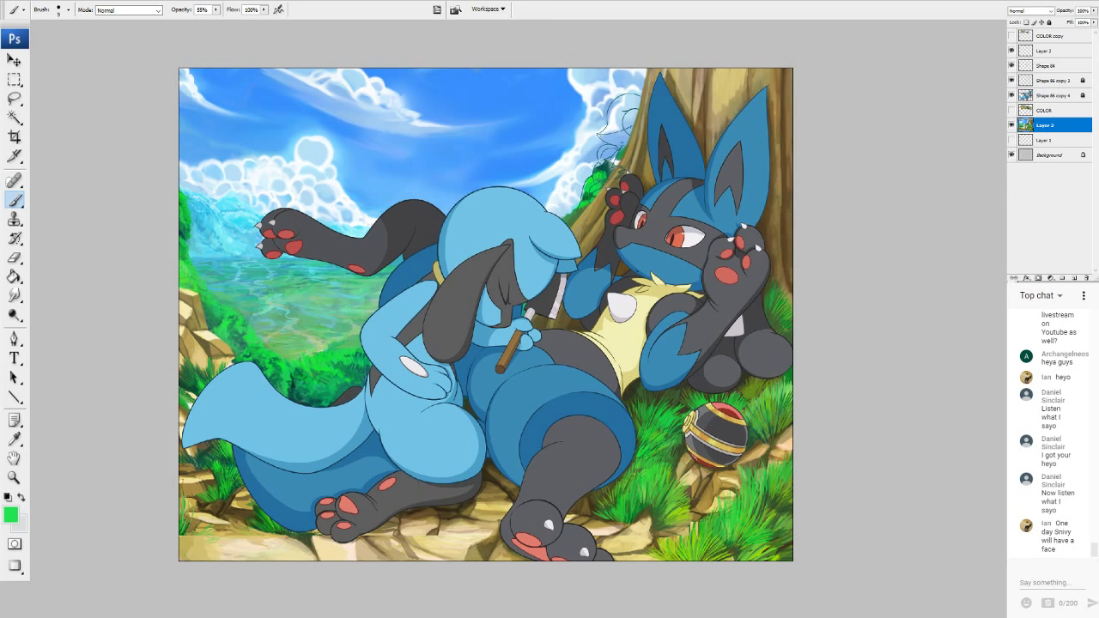
click(11, 515)
click(620, 86)
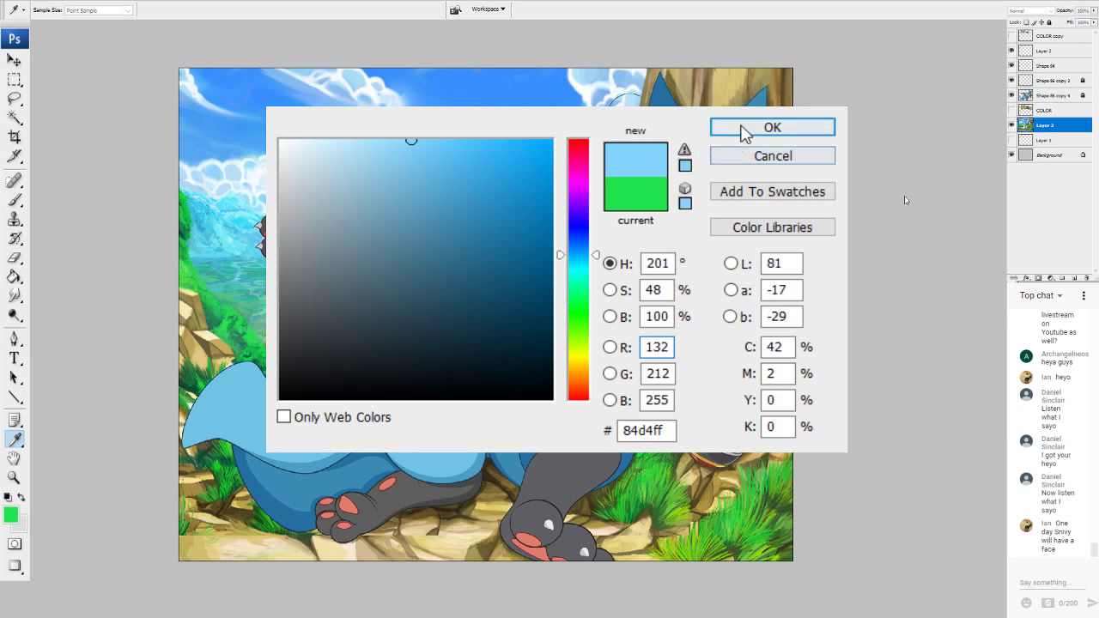
click(743, 129)
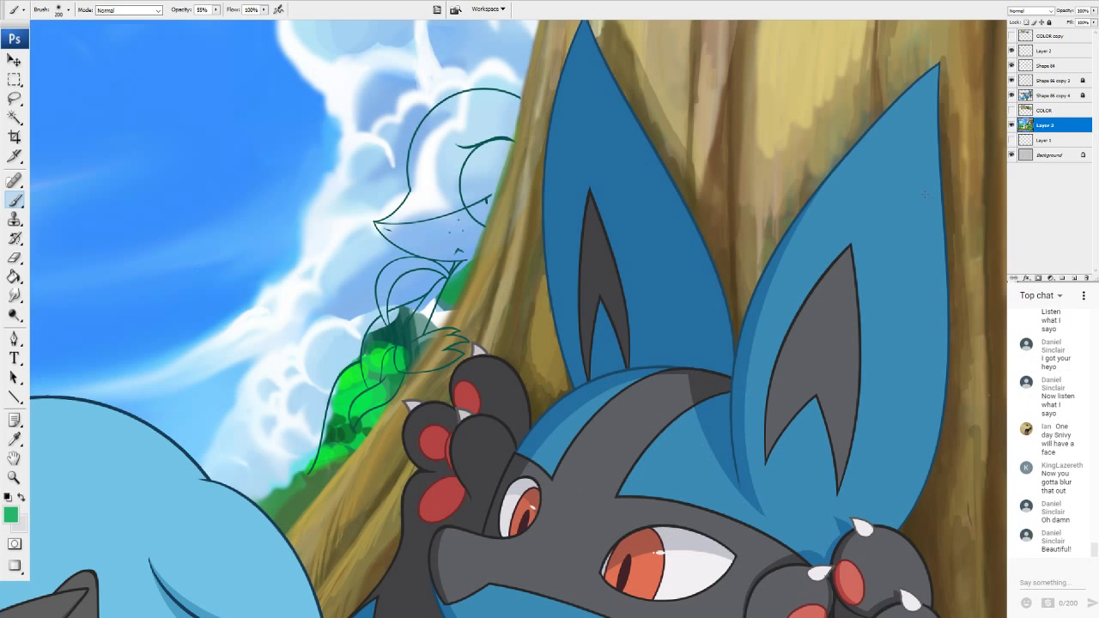
Create a new normal-mode layer at 100% opacity directly above the background painting and return to the Brush tool.
click(14, 60)
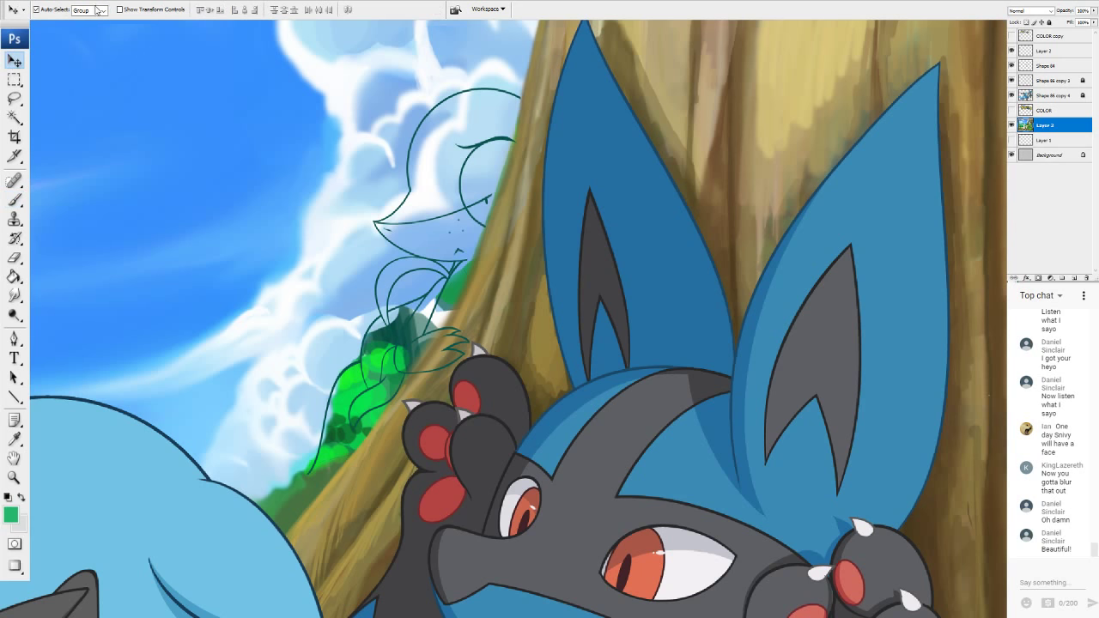
key(ctrl+shift+n)
click(645, 127)
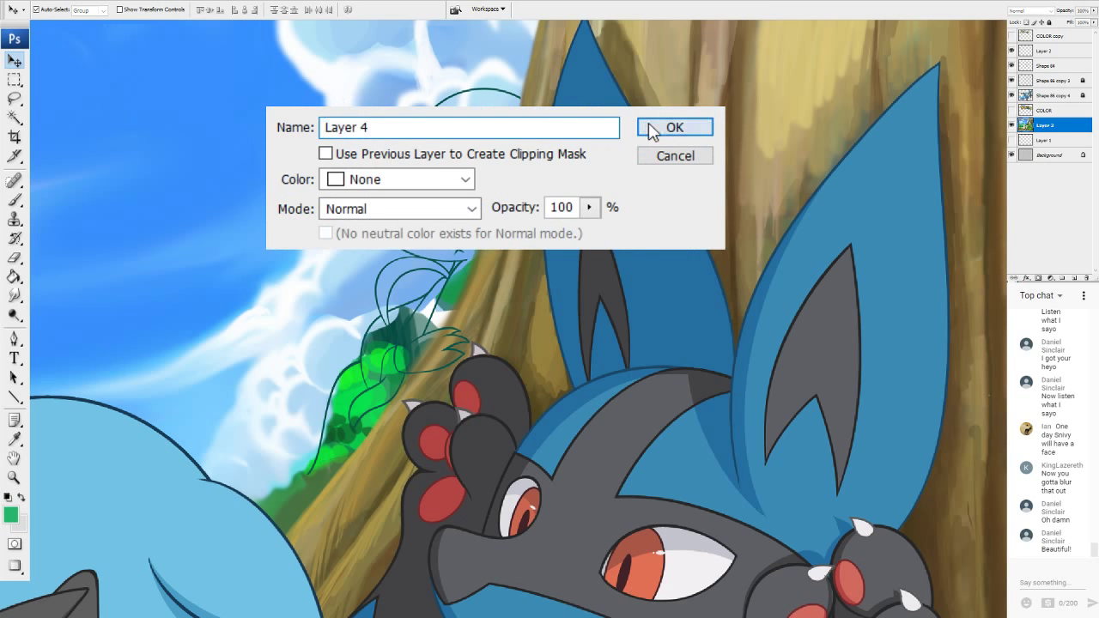
click(19, 200)
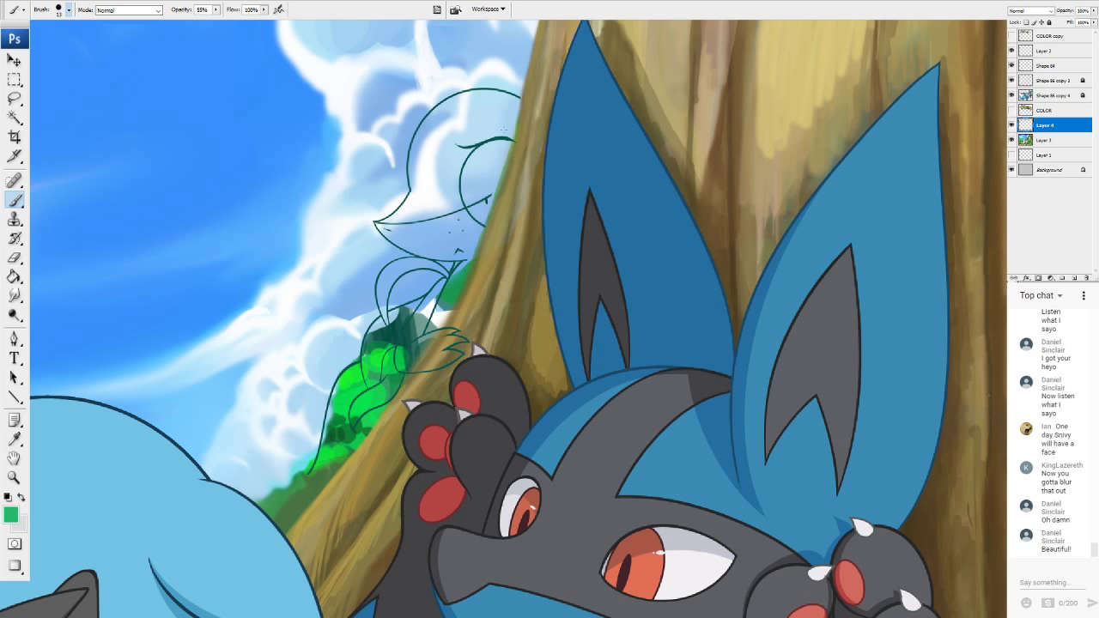
Set the brush opacity to 100% and lay the first green strokes on the forehead of the sketched character behind the tree.
mouse_move(487, 112)
mouse_down()
mouse_move(456, 153)
mouse_move(451, 182)
mouse_up()
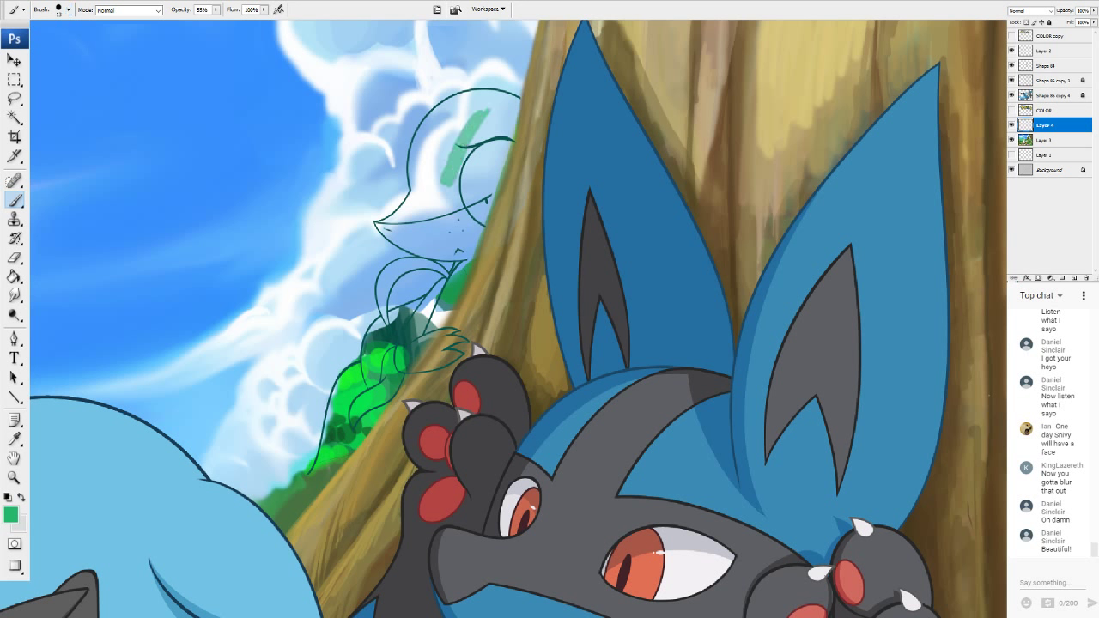
key(0)
drag(457, 138, 442, 176)
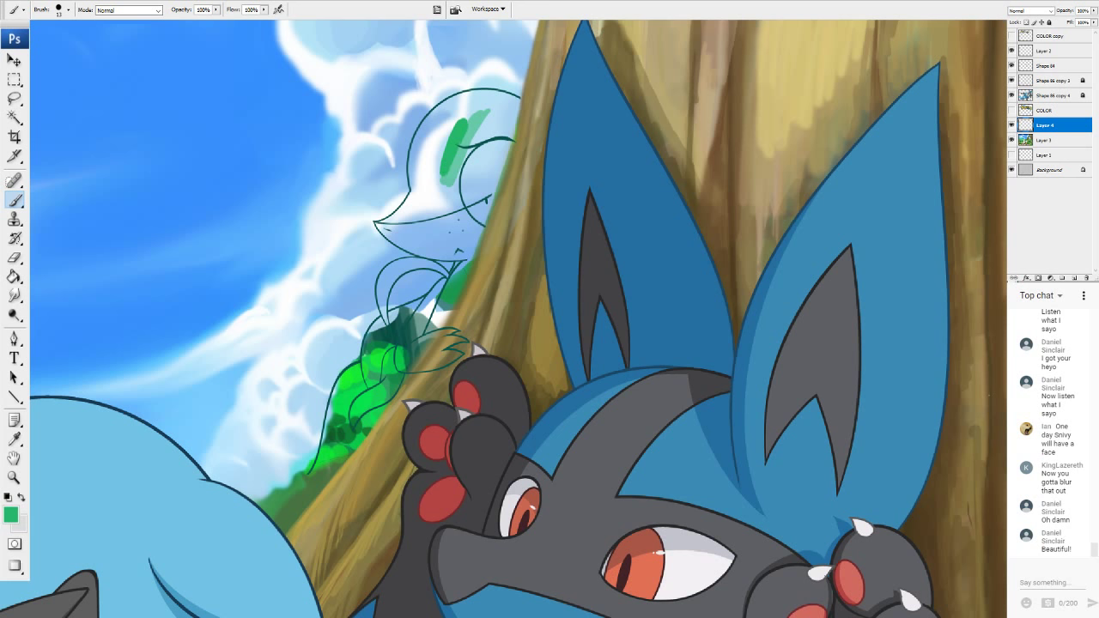
scroll(518, 318, down, 1)
scroll(519, 318, up, 2)
scroll(518, 319, up, 6)
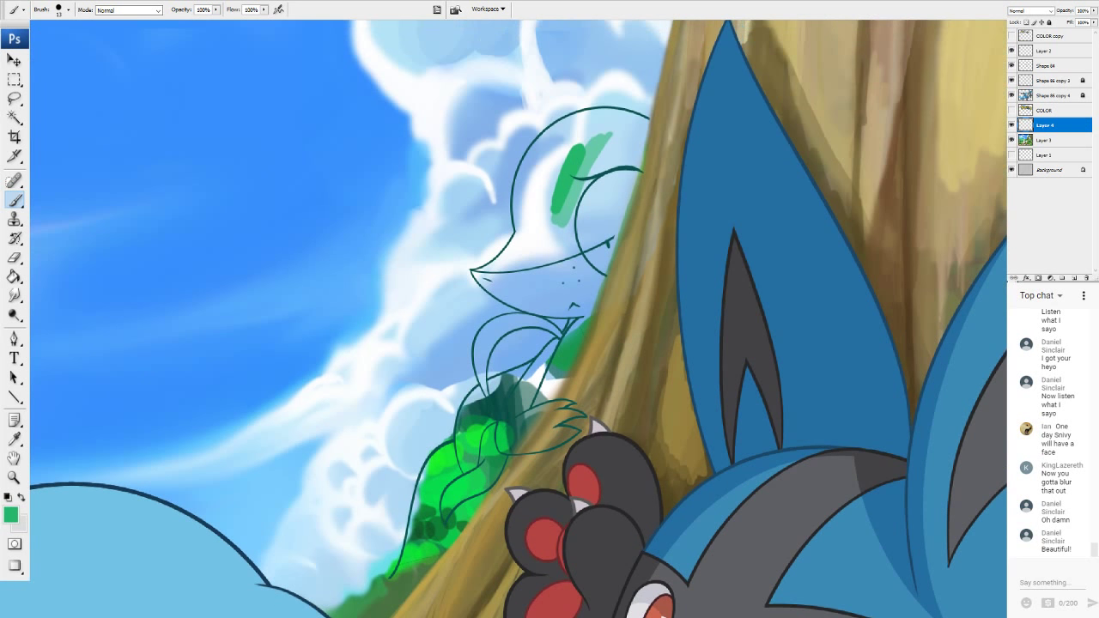
Fill the sketched character's head with solid green from the crown down to the mouth line, leaving the eye area empty.
mouse_move(556, 221)
mouse_down()
mouse_move(593, 156)
mouse_move(542, 235)
mouse_move(550, 151)
mouse_move(530, 218)
mouse_move(527, 151)
mouse_move(519, 227)
mouse_move(524, 156)
mouse_move(573, 127)
mouse_move(554, 120)
mouse_move(603, 113)
mouse_up()
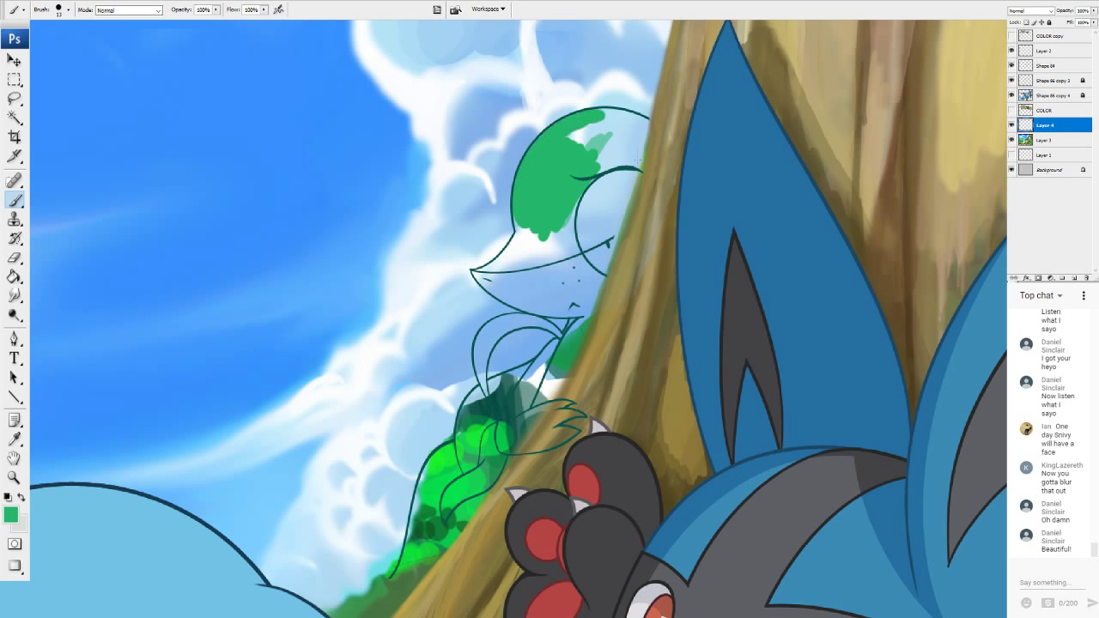
mouse_move(637, 161)
mouse_down()
mouse_move(640, 118)
mouse_move(604, 114)
mouse_move(582, 139)
mouse_move(597, 128)
mouse_move(610, 170)
mouse_move(623, 156)
mouse_move(616, 165)
mouse_move(637, 162)
mouse_move(634, 126)
mouse_move(619, 139)
mouse_move(606, 122)
mouse_up()
drag(606, 122, 595, 142)
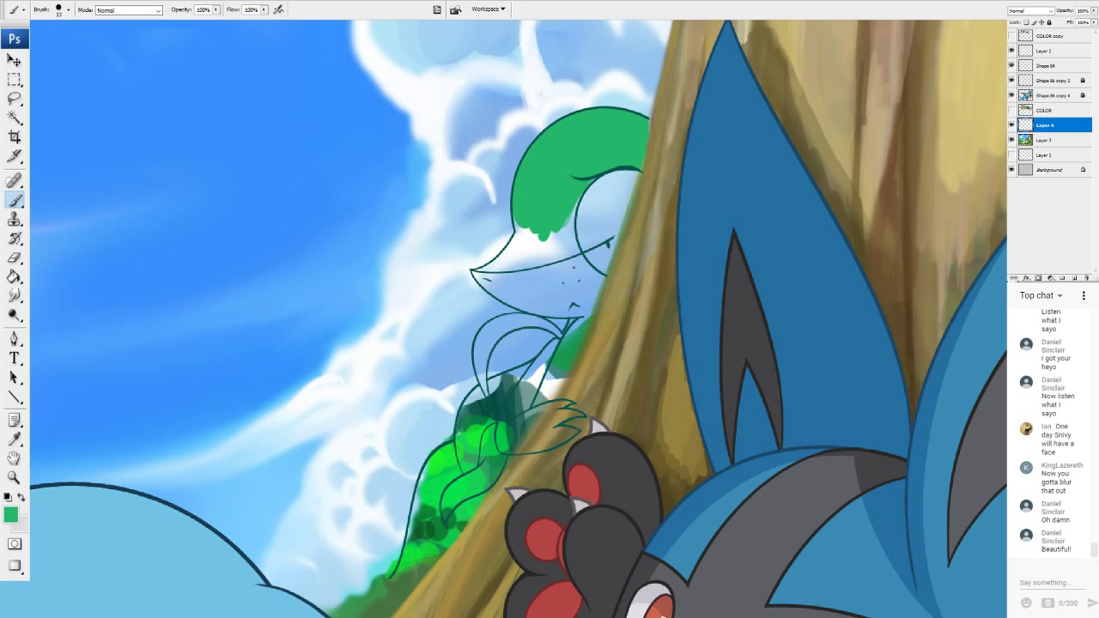
mouse_move(567, 221)
mouse_down()
mouse_move(537, 242)
mouse_move(519, 230)
mouse_move(503, 269)
mouse_up()
mouse_move(520, 256)
mouse_down()
mouse_move(515, 264)
mouse_move(556, 256)
mouse_move(575, 240)
mouse_move(577, 251)
mouse_move(564, 257)
mouse_move(567, 238)
mouse_move(546, 240)
mouse_move(484, 270)
mouse_move(493, 264)
mouse_up()
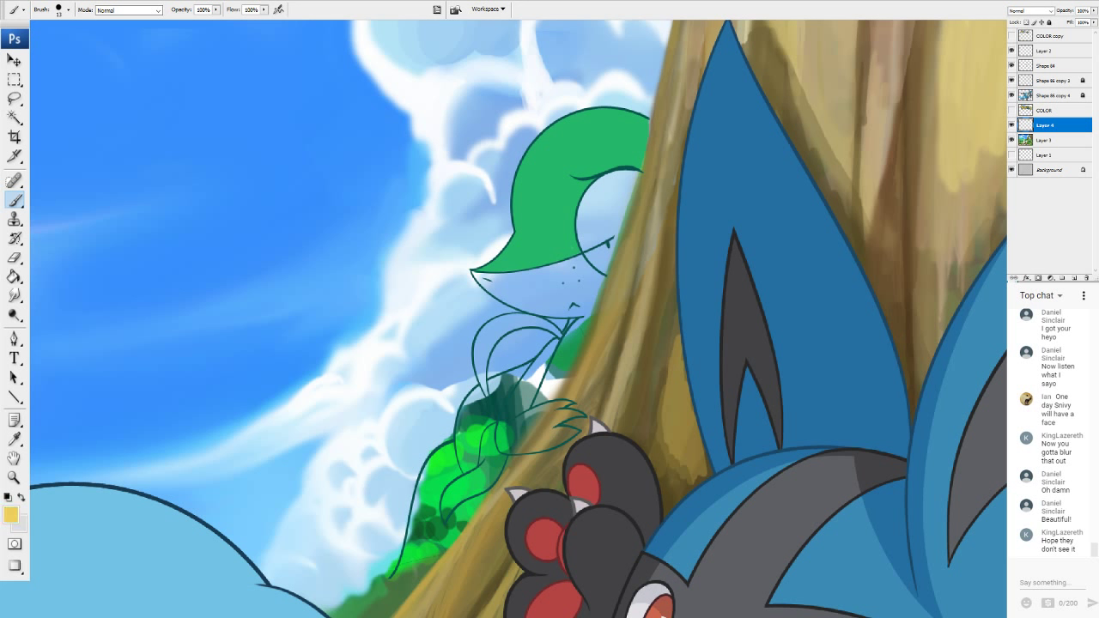
Fill the peeking character's eye area with golden yellow above the lid line and reddish brown in the iris below it.
mouse_move(590, 228)
mouse_down()
mouse_move(605, 210)
mouse_move(586, 246)
mouse_move(595, 239)
mouse_up()
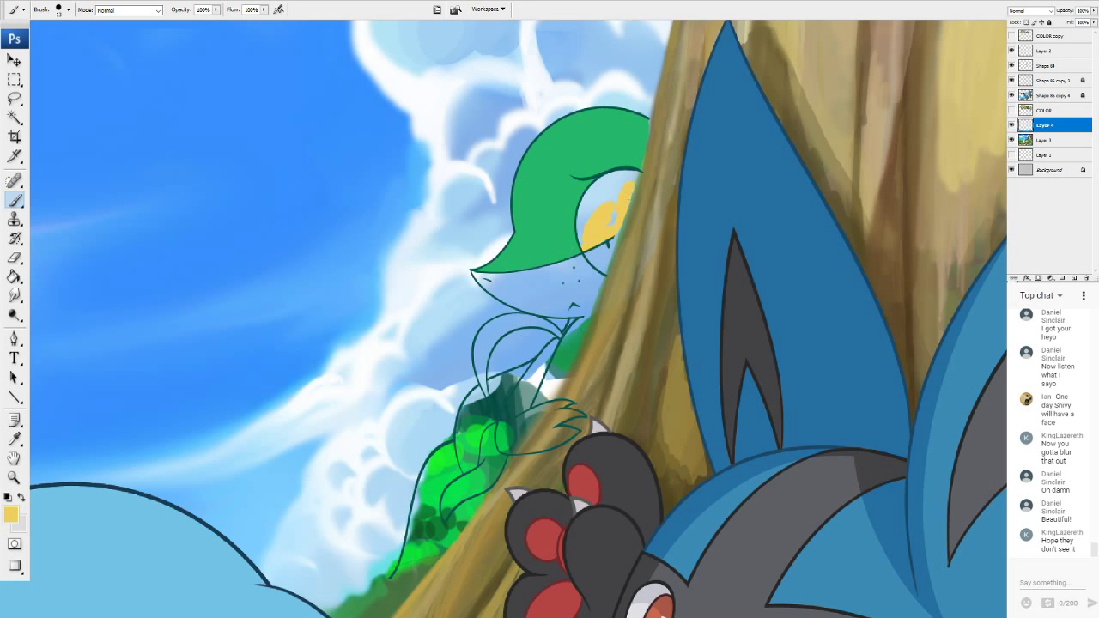
mouse_move(633, 176)
mouse_down()
mouse_move(599, 193)
mouse_move(608, 180)
mouse_move(581, 225)
mouse_up()
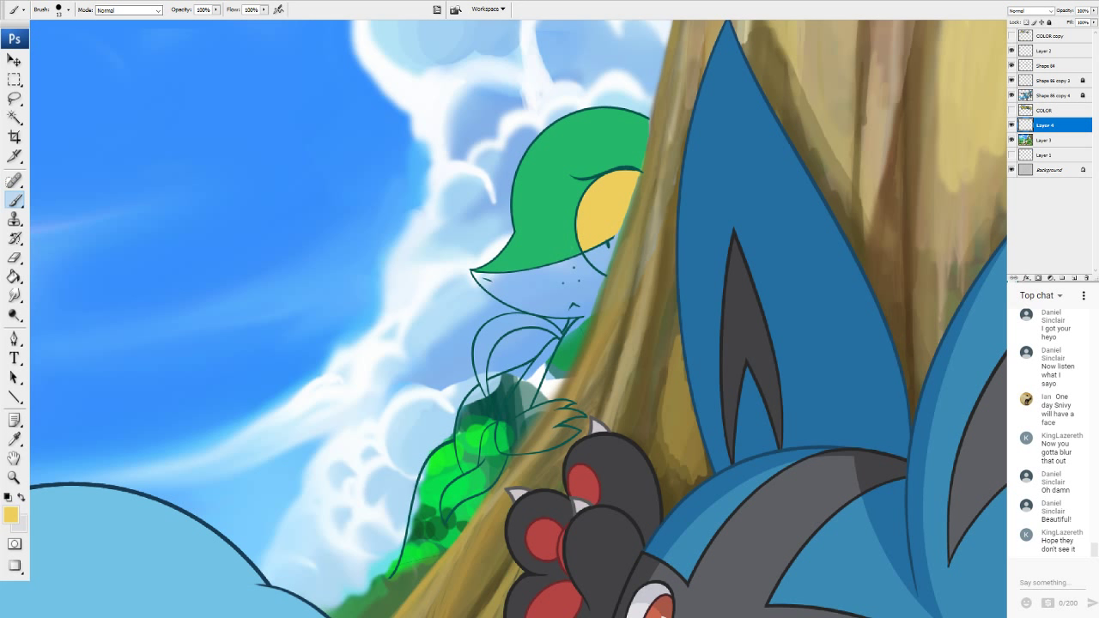
key(Return)
drag(608, 243, 590, 252)
key(ctrl+z)
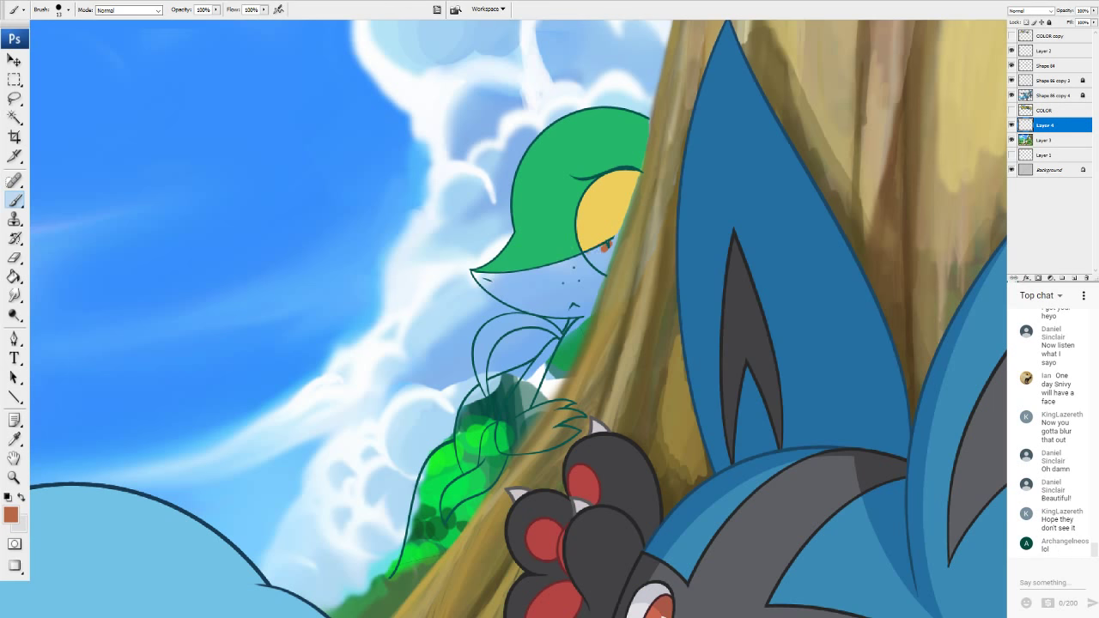
mouse_move(609, 244)
mouse_down()
mouse_move(604, 261)
mouse_move(609, 250)
mouse_move(589, 254)
mouse_move(592, 265)
mouse_up()
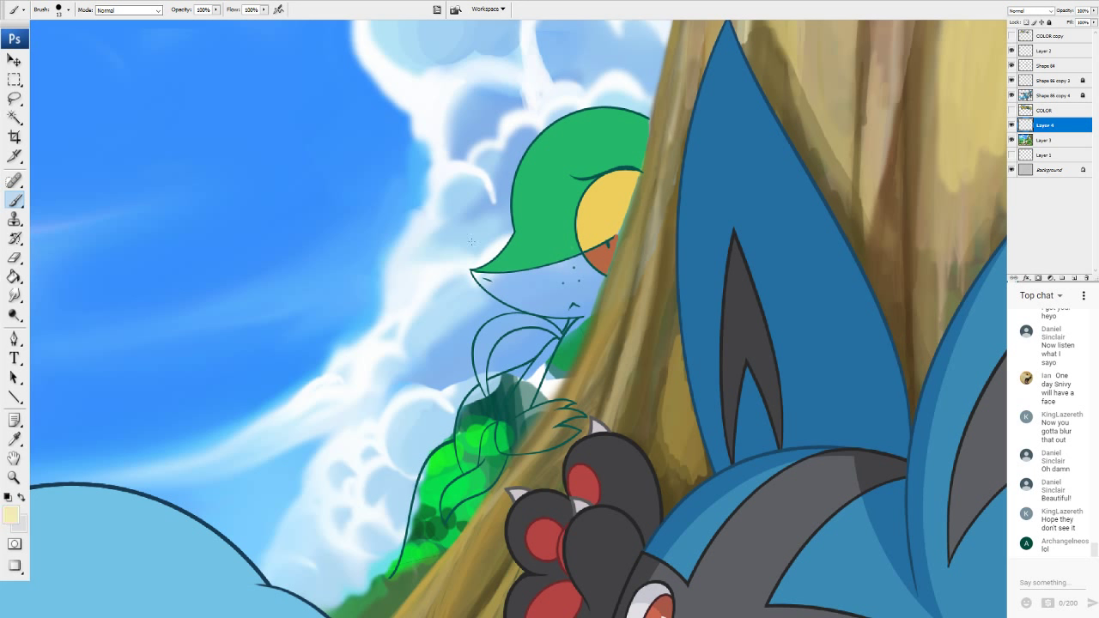
Fill the peeking character's lower face with pale cream from the pointed snout to the tree trunk.
mouse_move(491, 282)
mouse_down()
mouse_move(559, 288)
mouse_move(580, 283)
mouse_move(582, 260)
mouse_move(600, 280)
mouse_move(584, 306)
mouse_up()
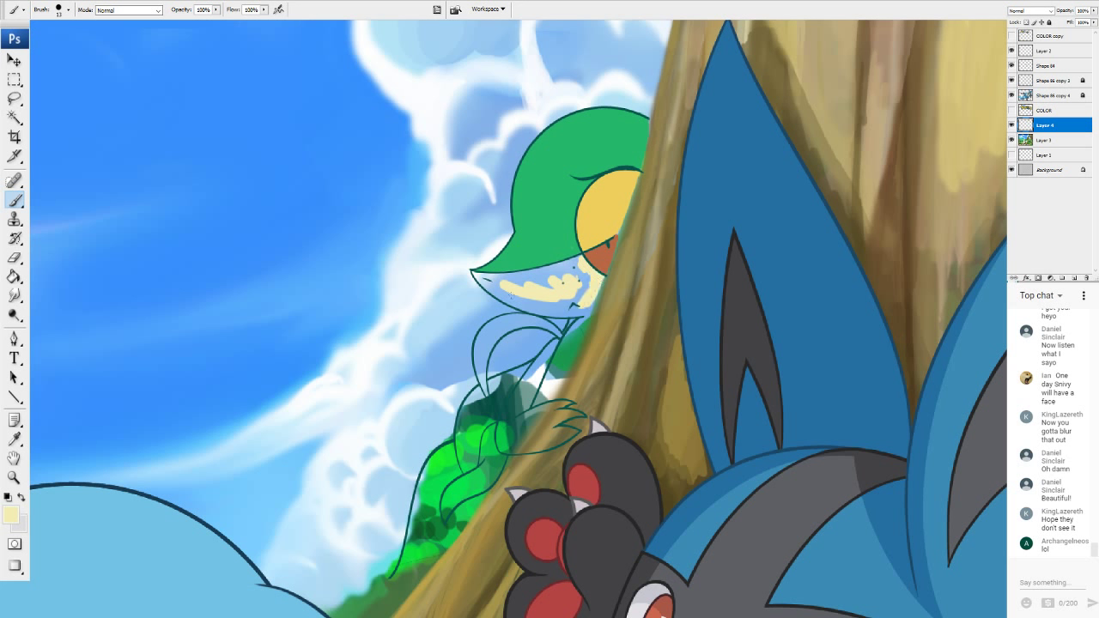
mouse_move(511, 296)
mouse_down()
mouse_move(498, 289)
mouse_move(546, 310)
mouse_move(589, 309)
mouse_move(587, 294)
mouse_move(550, 305)
mouse_move(575, 277)
mouse_move(560, 268)
mouse_move(537, 282)
mouse_move(477, 277)
mouse_move(554, 268)
mouse_move(527, 283)
mouse_move(486, 283)
mouse_move(495, 290)
mouse_up()
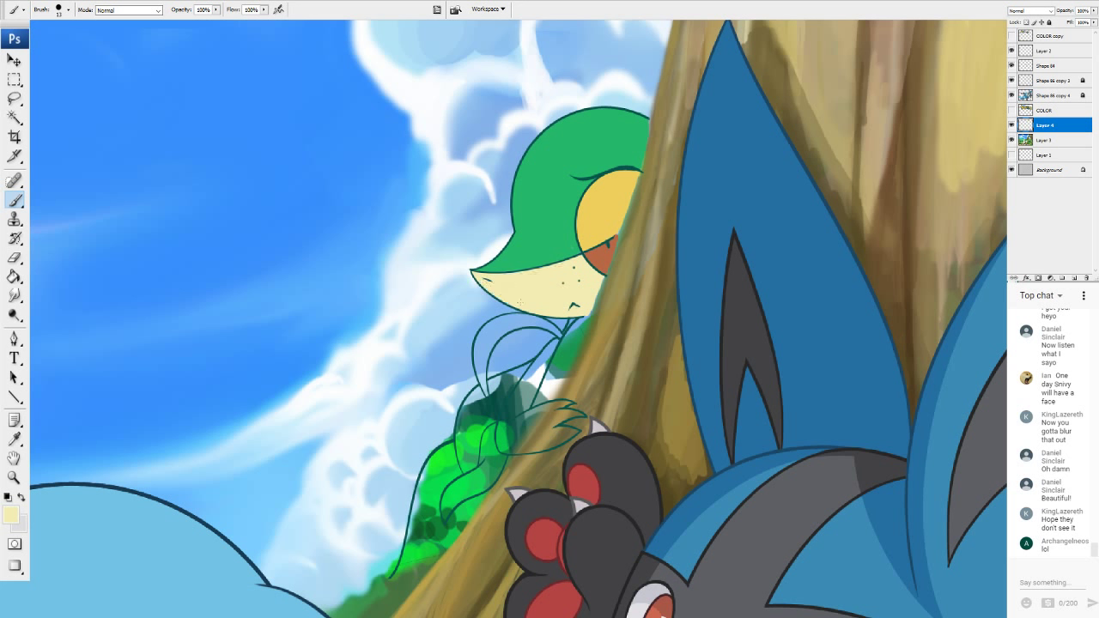
alt+click(613, 243)
alt+click(607, 231)
scroll(518, 319, down, 3)
scroll(518, 318, up, 3)
scroll(518, 318, down, 5)
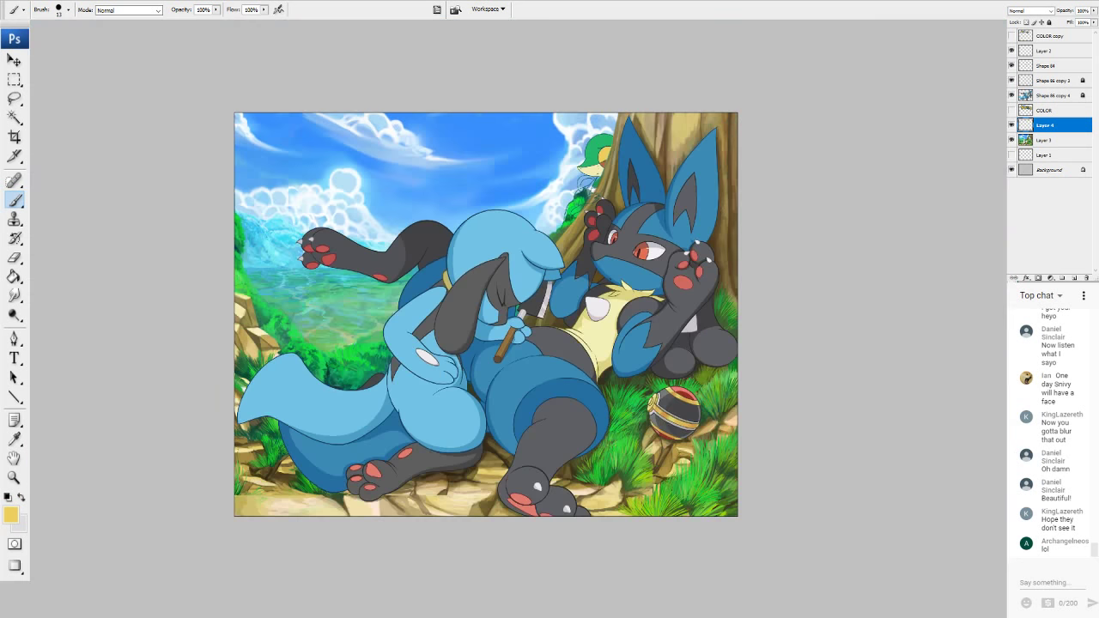
Fill the curved collar leaf below the character's chin with solid brownish orange.
scroll(486, 315, up, 4)
drag(601, 172, 345, 532)
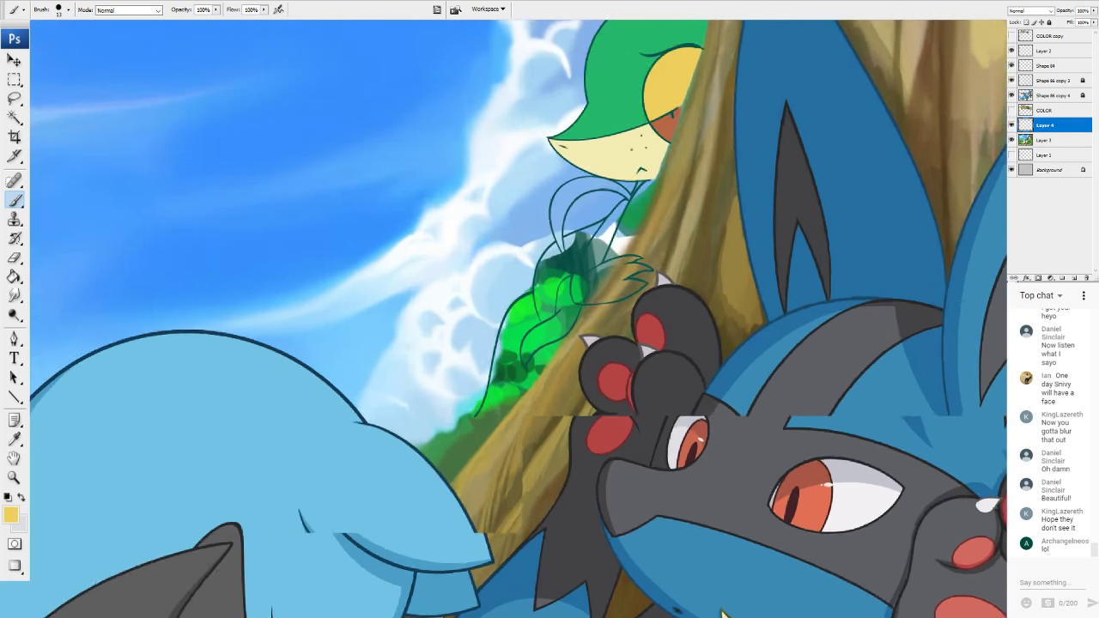
key(ctrl+plus)
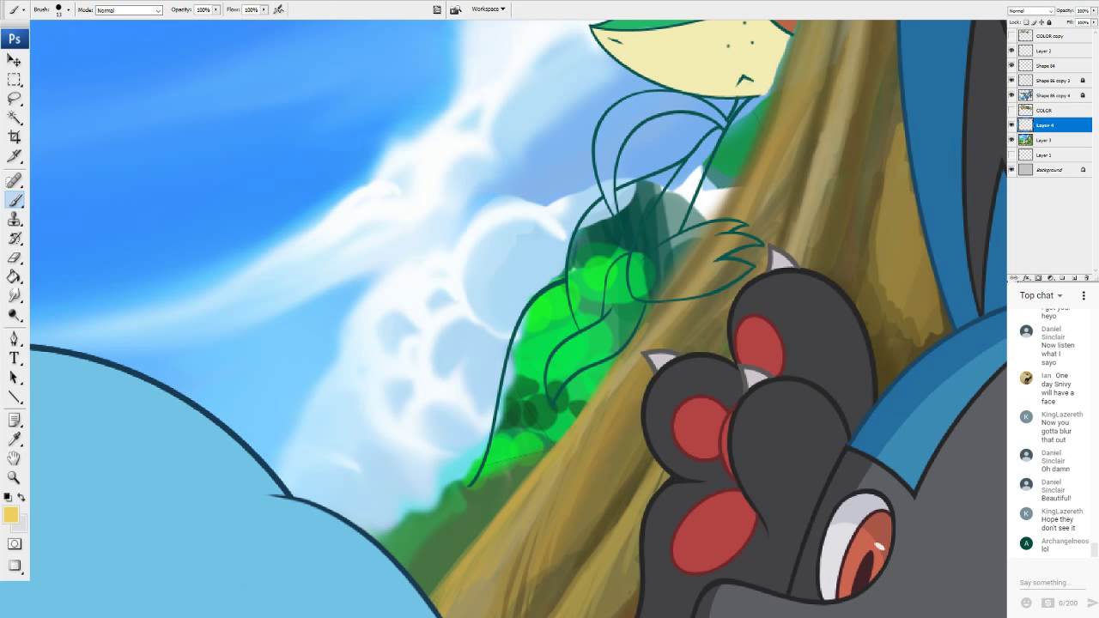
key(Return)
drag(618, 206, 656, 462)
drag(677, 363, 642, 415)
mouse_move(644, 376)
mouse_down()
mouse_move(640, 419)
mouse_move(656, 472)
mouse_move(648, 422)
mouse_move(662, 360)
mouse_move(721, 359)
mouse_move(764, 381)
mouse_move(693, 351)
mouse_up()
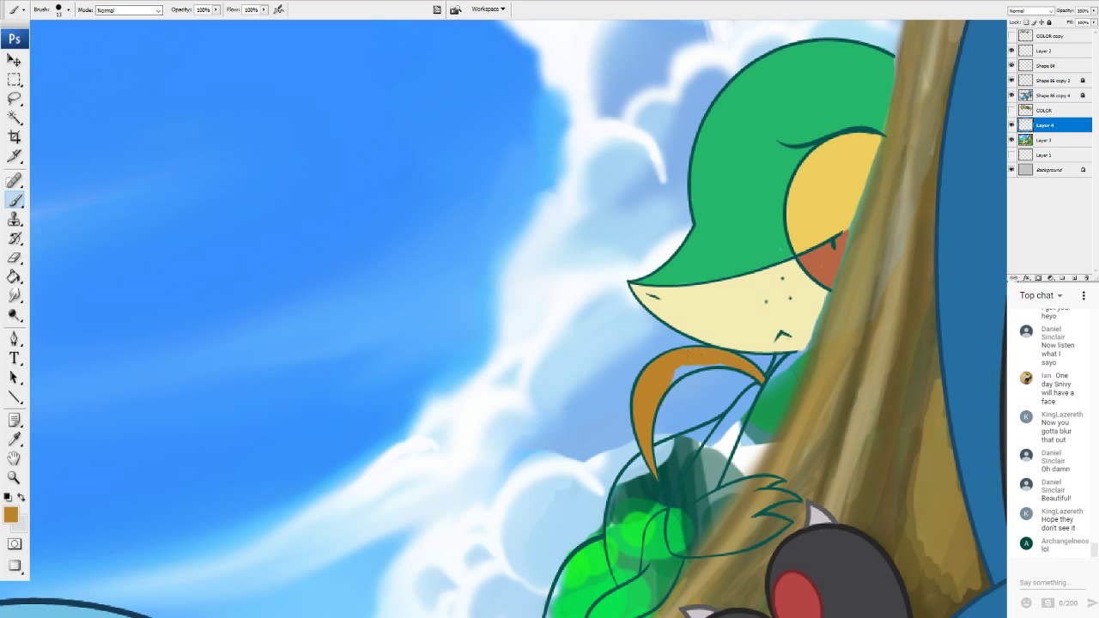
drag(710, 361, 701, 361)
Paint the character's arm in the head's green and the back behind it in dark green.
mouse_move(726, 450)
mouse_down()
mouse_move(753, 387)
mouse_move(680, 520)
mouse_move(676, 501)
mouse_move(685, 551)
mouse_move(709, 468)
mouse_move(737, 434)
mouse_up()
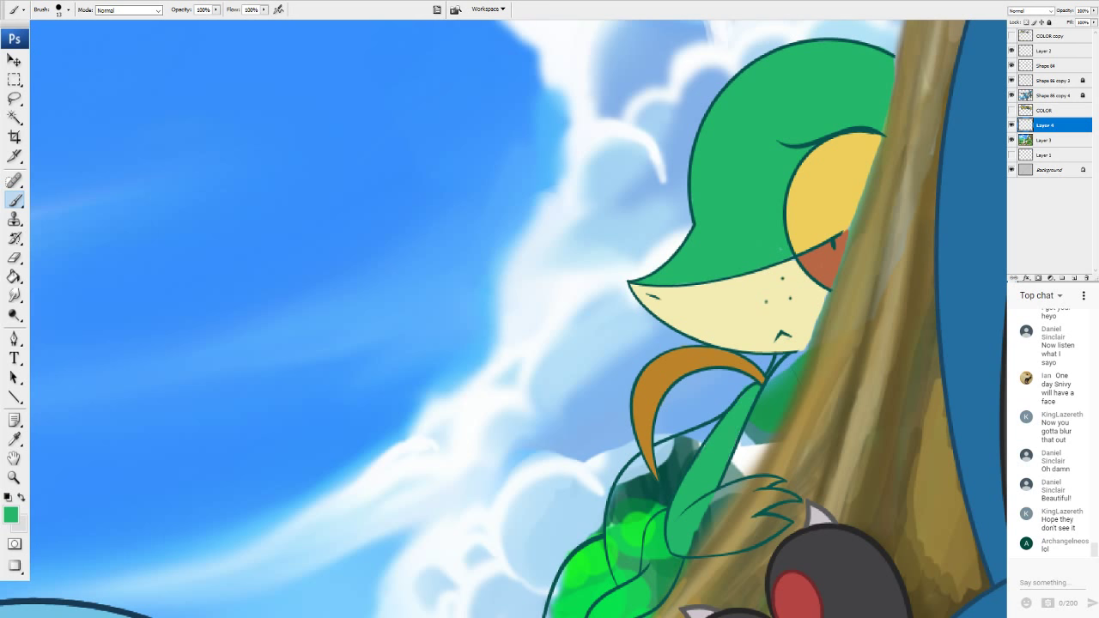
drag(730, 447, 672, 309)
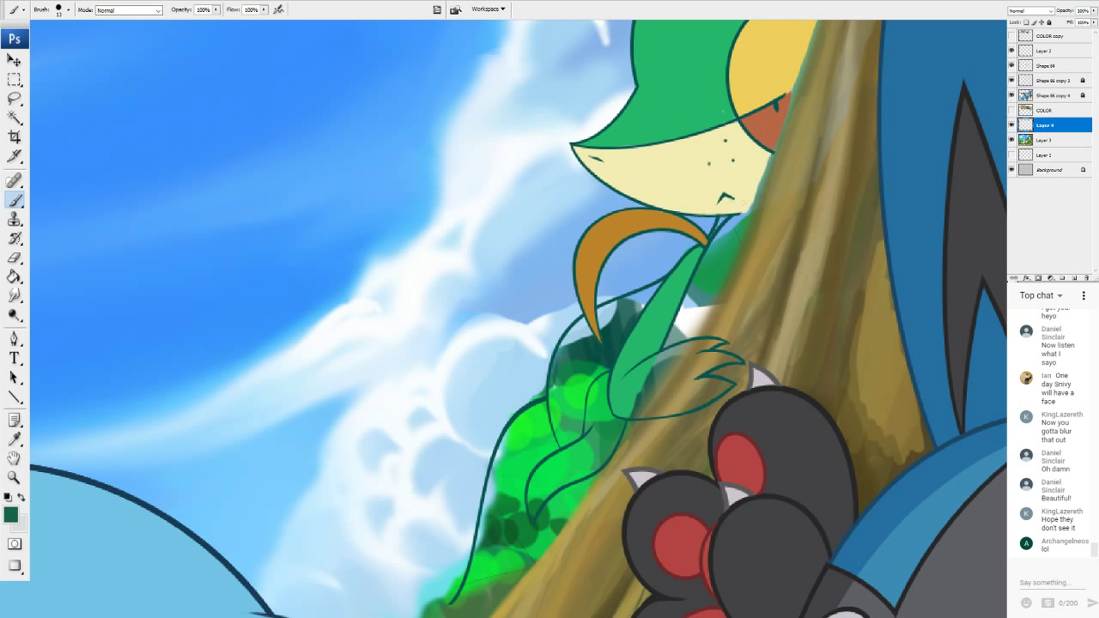
mouse_move(620, 321)
mouse_down()
mouse_move(661, 281)
mouse_move(601, 312)
mouse_move(607, 349)
mouse_move(612, 313)
mouse_move(616, 332)
mouse_move(605, 354)
mouse_move(583, 330)
mouse_move(560, 439)
mouse_move(579, 426)
mouse_move(577, 375)
mouse_move(571, 409)
mouse_move(596, 369)
mouse_up()
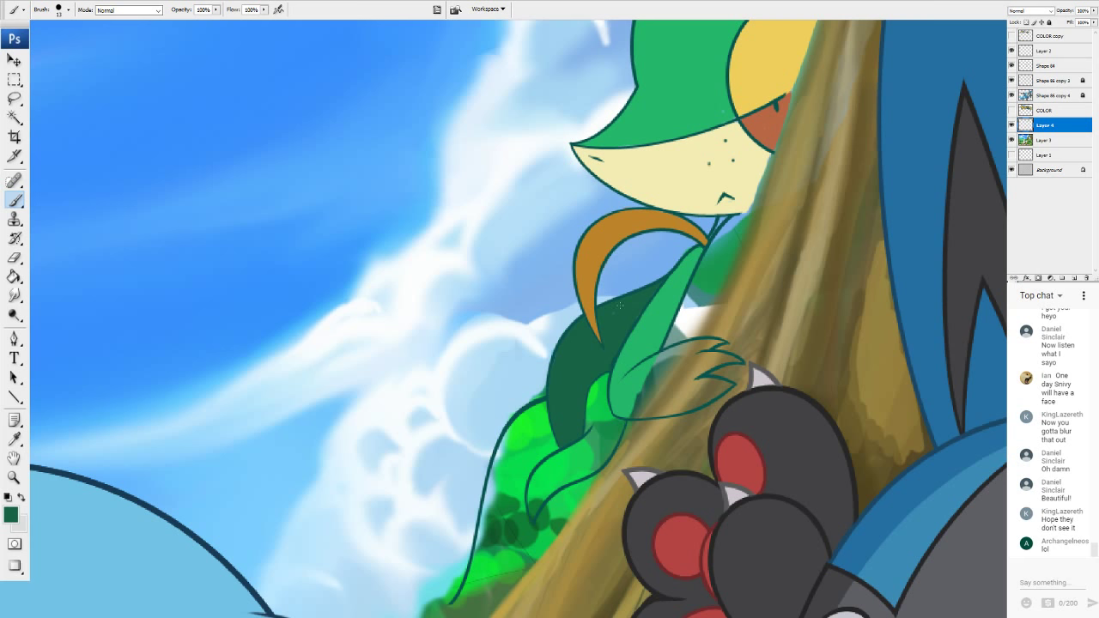
mouse_move(575, 369)
mouse_down()
mouse_move(575, 389)
mouse_move(461, 426)
mouse_move(606, 287)
mouse_move(518, 330)
mouse_move(365, 487)
mouse_move(424, 468)
mouse_up()
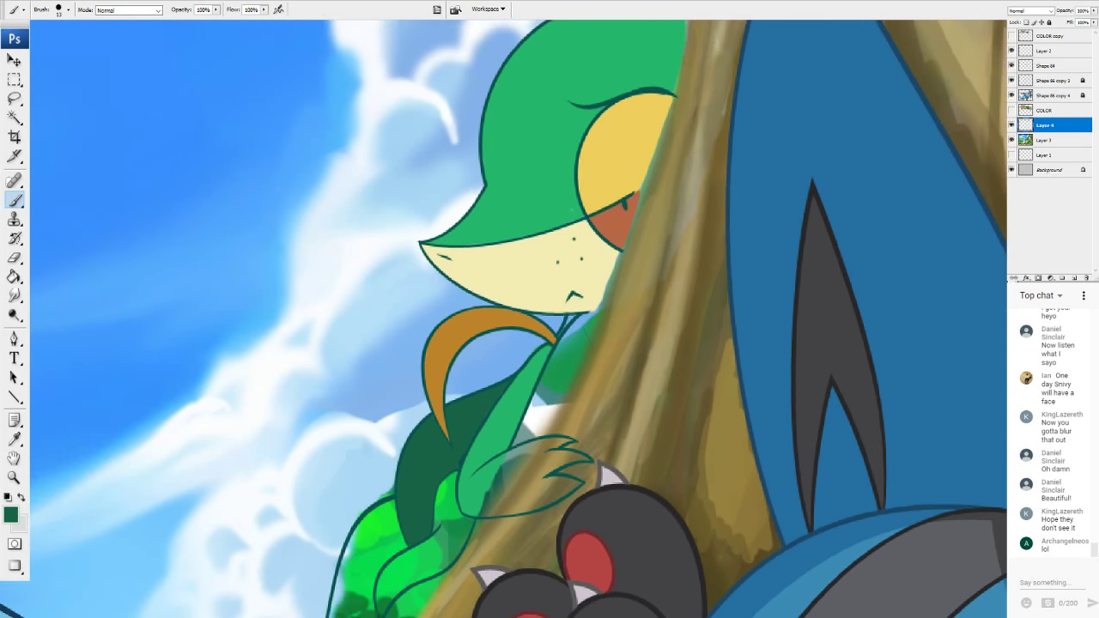
Fill the character's hand with the head's green and paint the trunk edge beside the face clean with bark colour.
alt+click(609, 332)
mouse_move(686, 60)
mouse_down()
mouse_move(582, 341)
mouse_move(541, 429)
mouse_move(488, 500)
mouse_move(519, 503)
mouse_move(540, 460)
mouse_move(581, 454)
mouse_move(517, 489)
mouse_move(576, 482)
mouse_move(529, 504)
mouse_move(556, 485)
mouse_up()
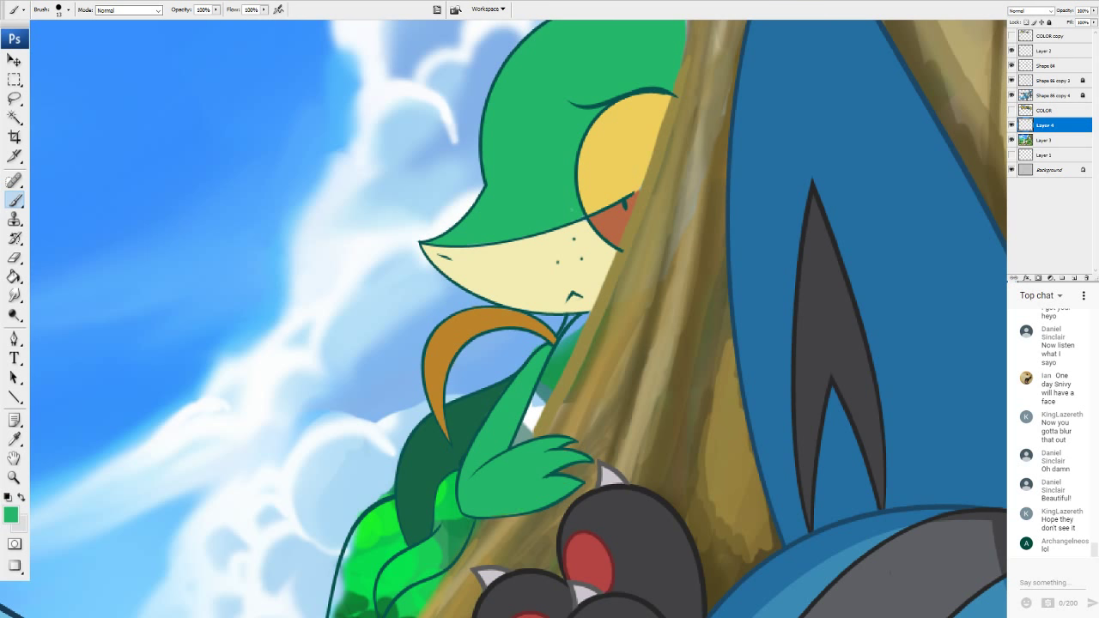
key(ctrl+0)
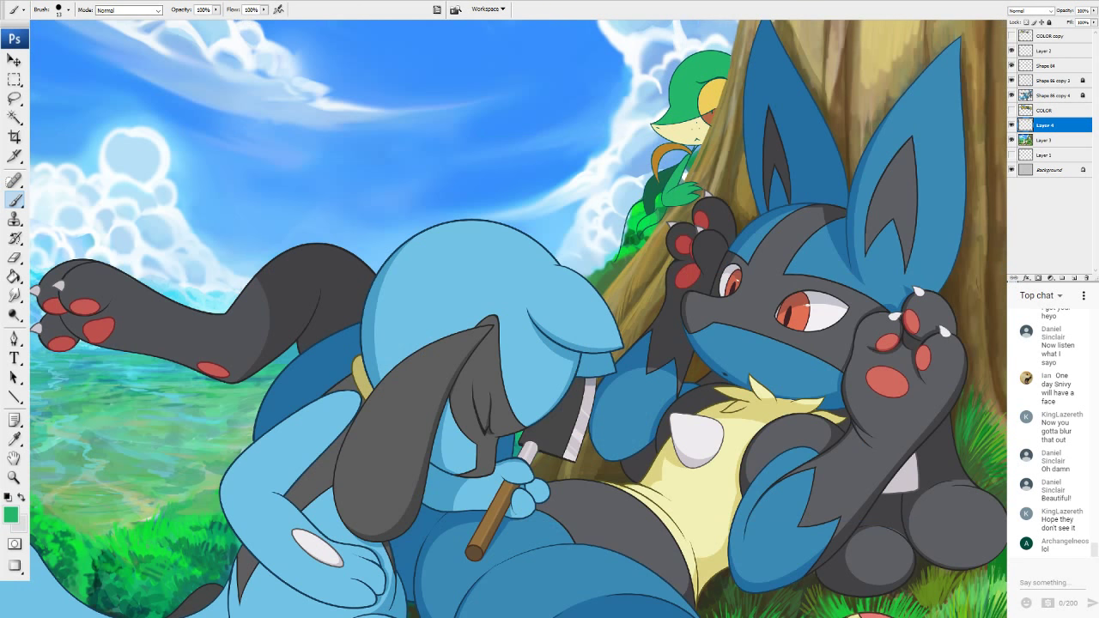
Repaint the tree root's upper edge below the character in sampled olive brown, covering the green bush along it.
scroll(518, 318, up, 4)
drag(643, 257, 683, 389)
scroll(515, 317, right, 3)
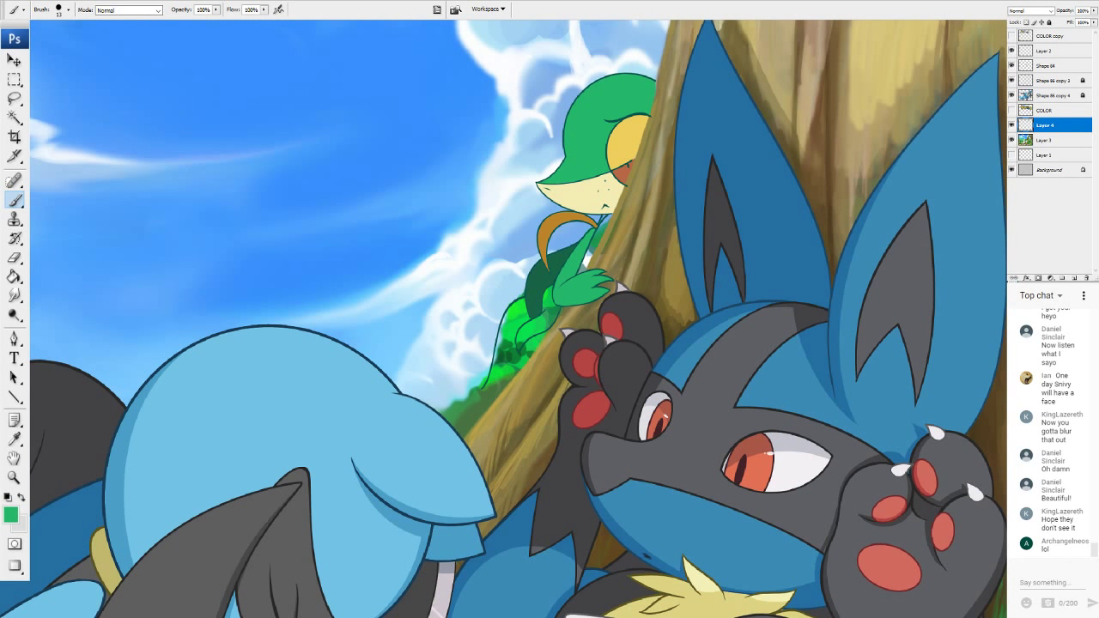
scroll(486, 306, up, 5)
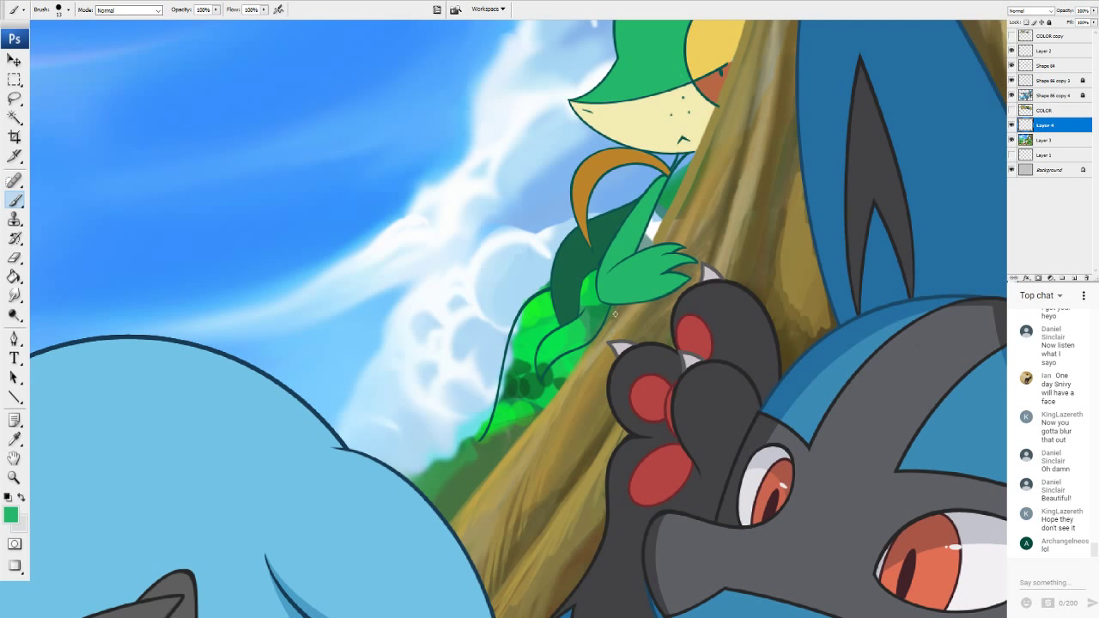
alt+click(618, 312)
drag(567, 357, 481, 485)
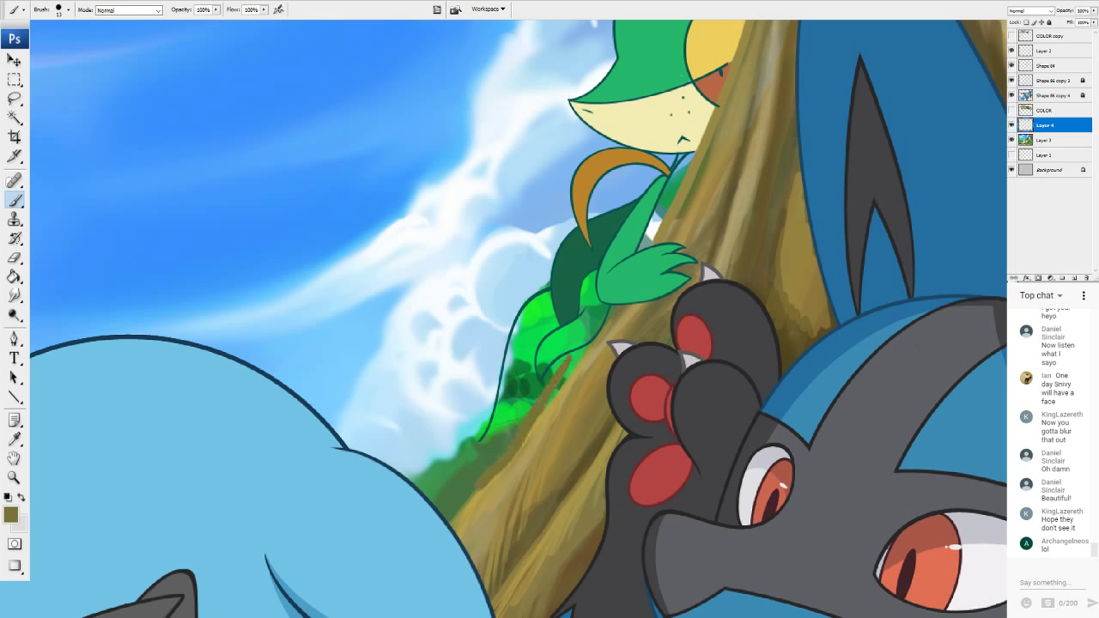
drag(558, 364, 439, 505)
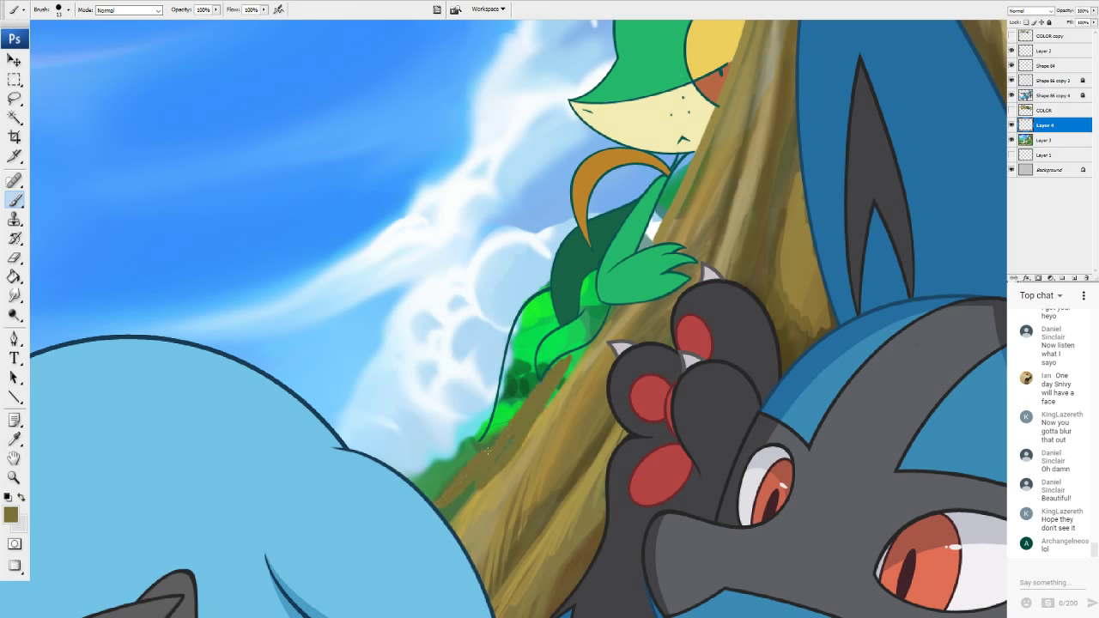
drag(542, 378, 432, 497)
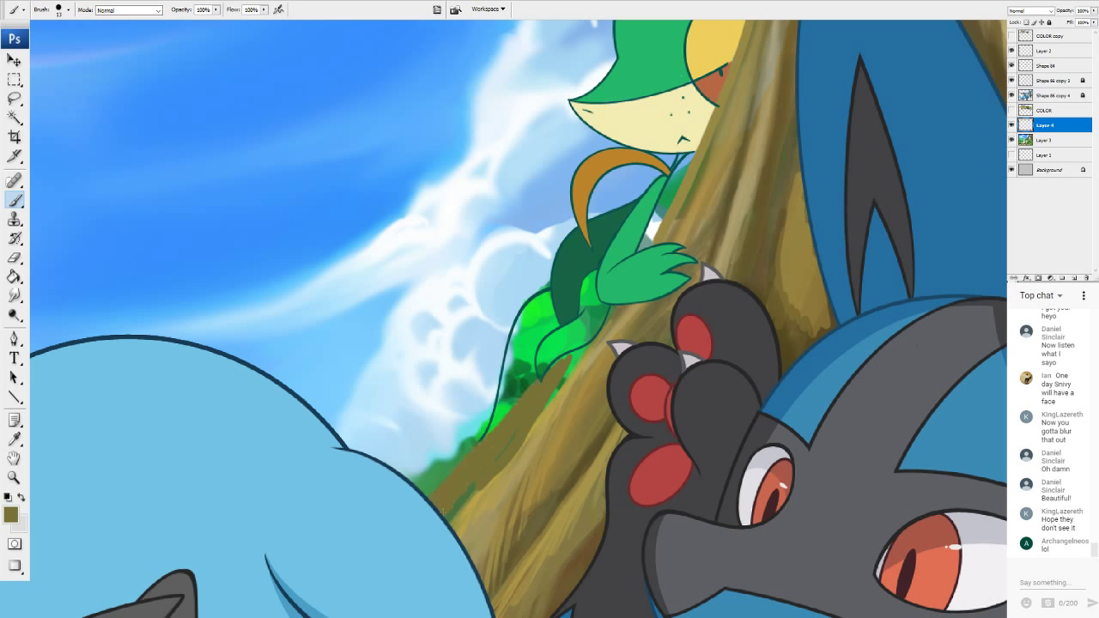
drag(556, 392, 517, 427)
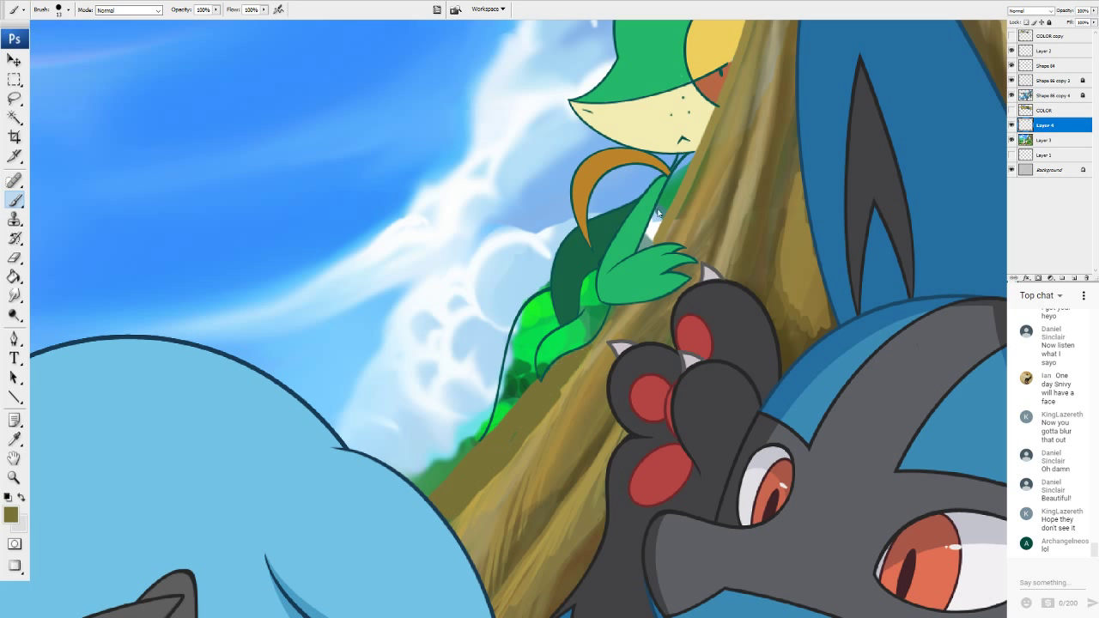
Fill the character's belly strip and lower body tip below the hand with muted tan.
alt+click(654, 140)
key(Return)
mouse_move(556, 336)
mouse_down()
mouse_move(541, 375)
mouse_move(570, 325)
mouse_move(573, 347)
mouse_move(599, 322)
mouse_move(587, 309)
mouse_move(588, 287)
mouse_move(598, 303)
mouse_move(596, 273)
mouse_move(580, 305)
mouse_move(606, 305)
mouse_up()
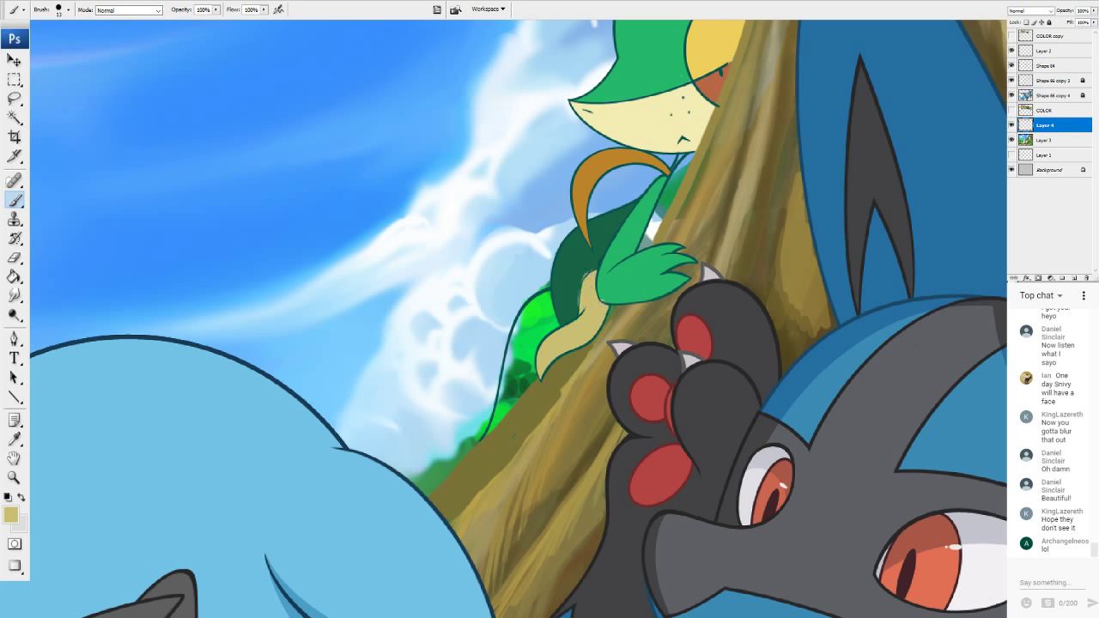
Set the foreground colour to the green 24b76a and undo the stray eraser mark over the character's body.
click(15, 258)
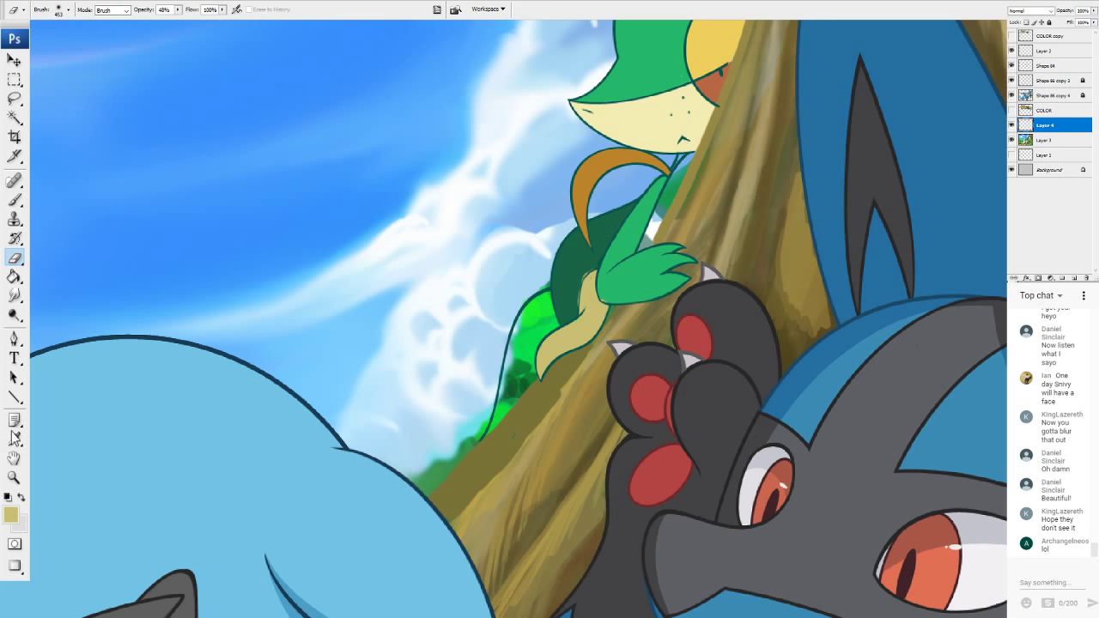
click(12, 512)
click(657, 73)
click(784, 127)
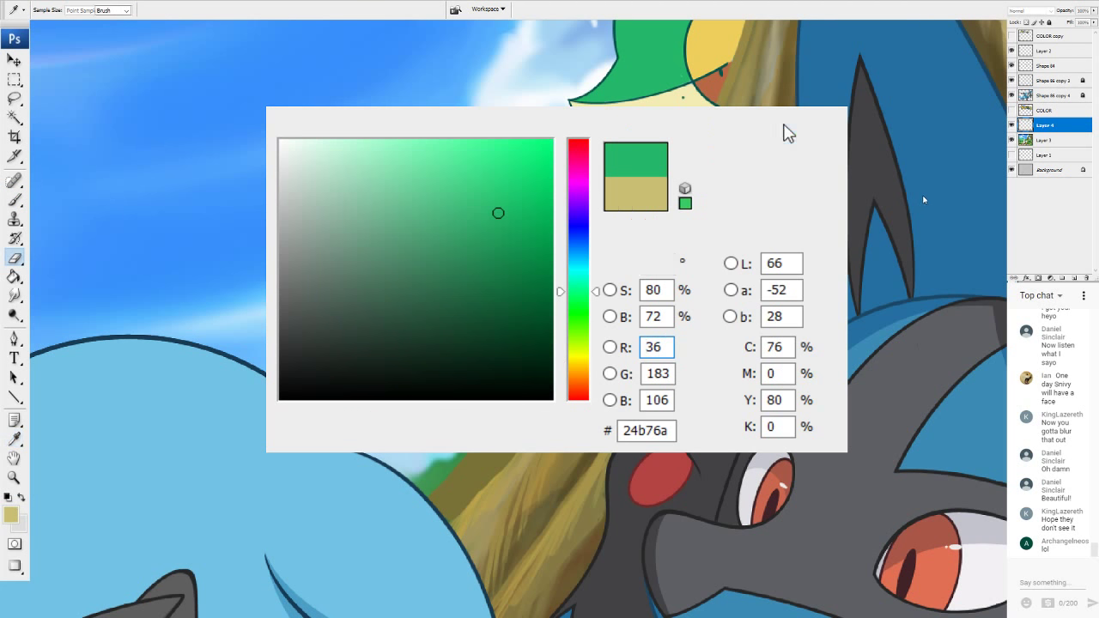
click(787, 131)
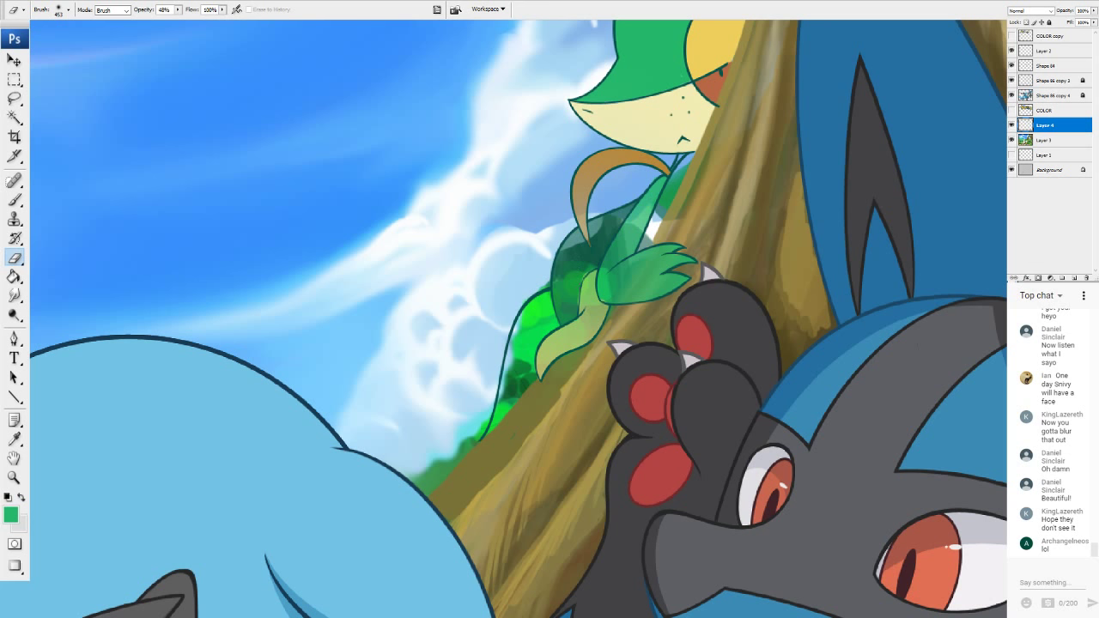
key(ctrl+z)
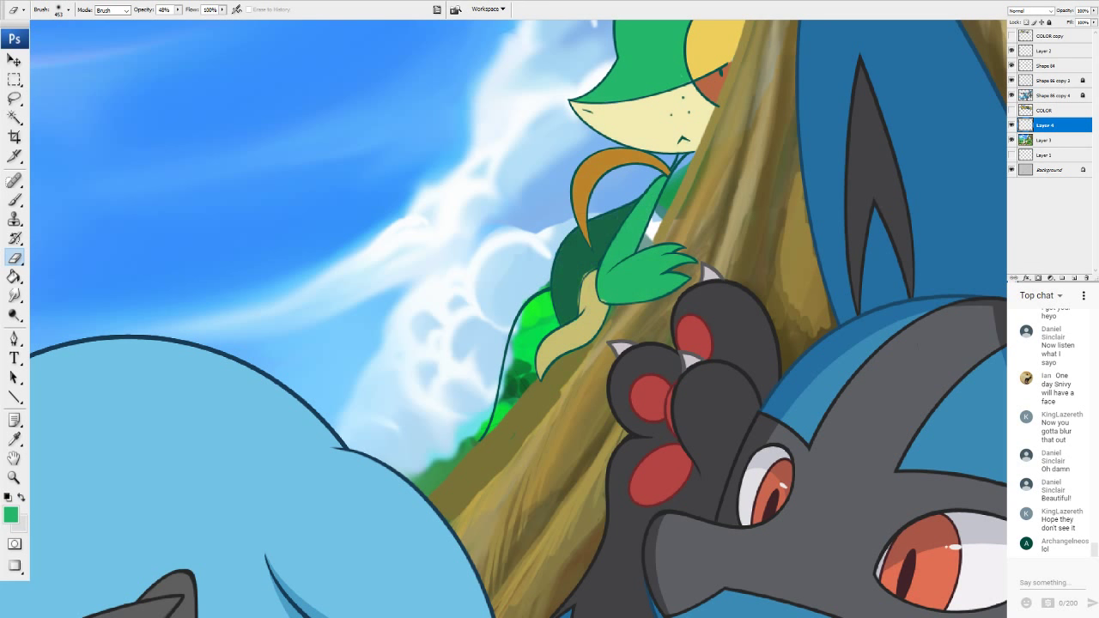
Brush green over the character's dark back, leaving a dark green shadow along its upper outer edge.
click(17, 201)
mouse_move(584, 256)
mouse_down()
mouse_move(575, 279)
mouse_move(592, 261)
mouse_move(580, 247)
mouse_move(566, 283)
mouse_move(568, 317)
mouse_move(605, 231)
mouse_move(596, 244)
mouse_up()
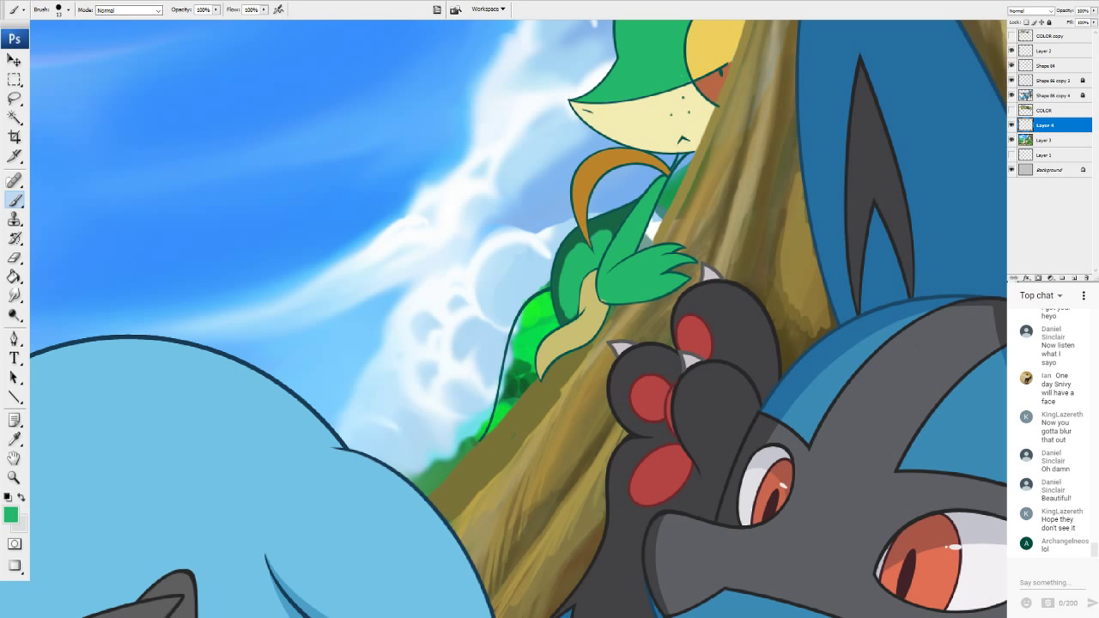
drag(598, 232, 590, 234)
drag(569, 263, 570, 249)
Paint the lower part of the character's tan belly with the cream f2ecb2 sampled from the face.
alt+click(582, 317)
alt+click(608, 295)
alt+click(645, 119)
drag(587, 322, 556, 342)
mouse_move(544, 353)
mouse_down()
mouse_move(540, 375)
mouse_move(587, 334)
mouse_move(583, 326)
mouse_up()
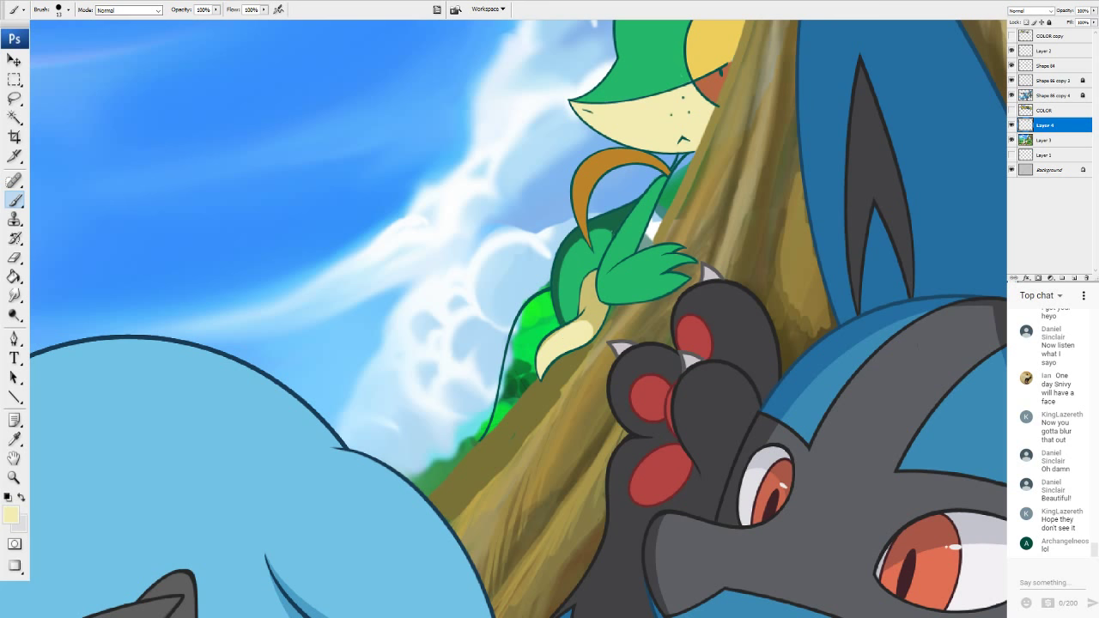
Pick the dark green from the character's back and darken the arm and hand with a semi-transparent Paint Bucket fill.
click(12, 517)
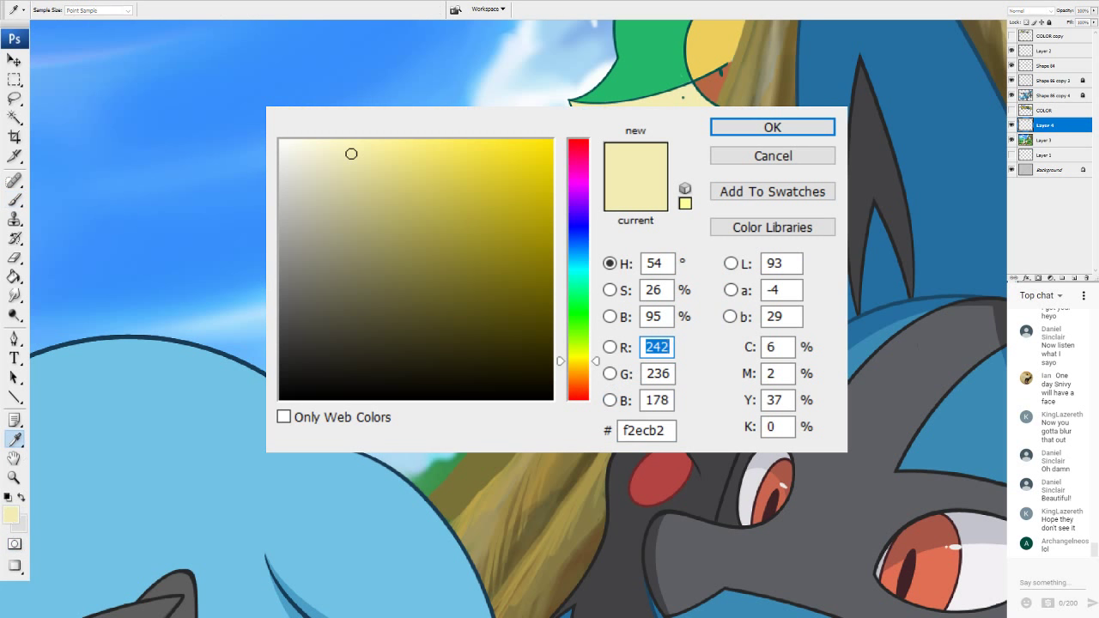
click(619, 220)
click(772, 127)
click(14, 276)
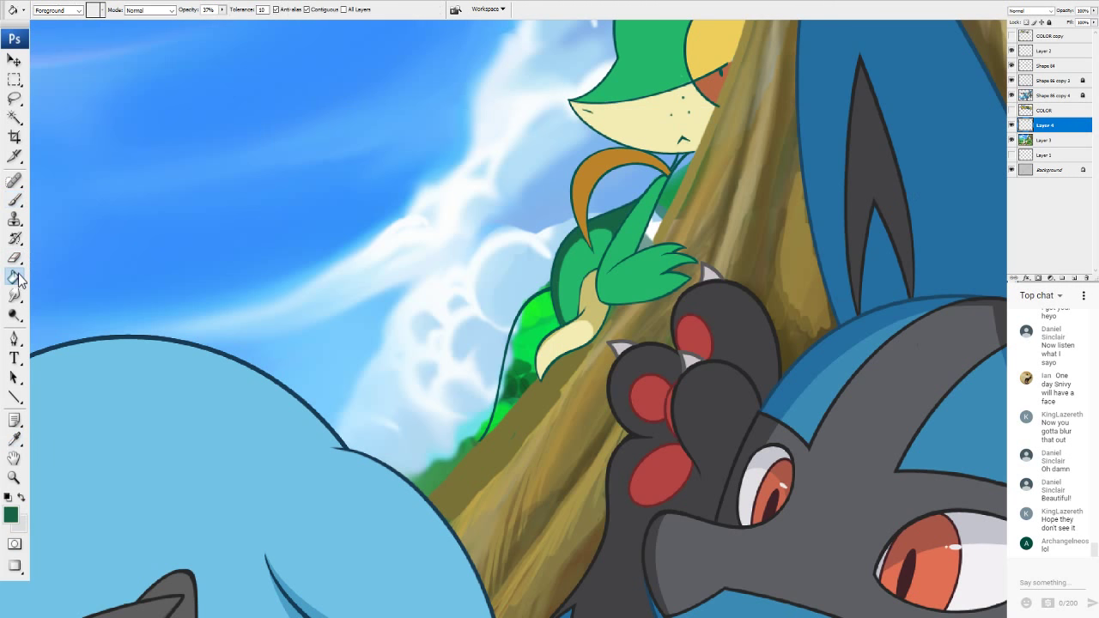
click(632, 273)
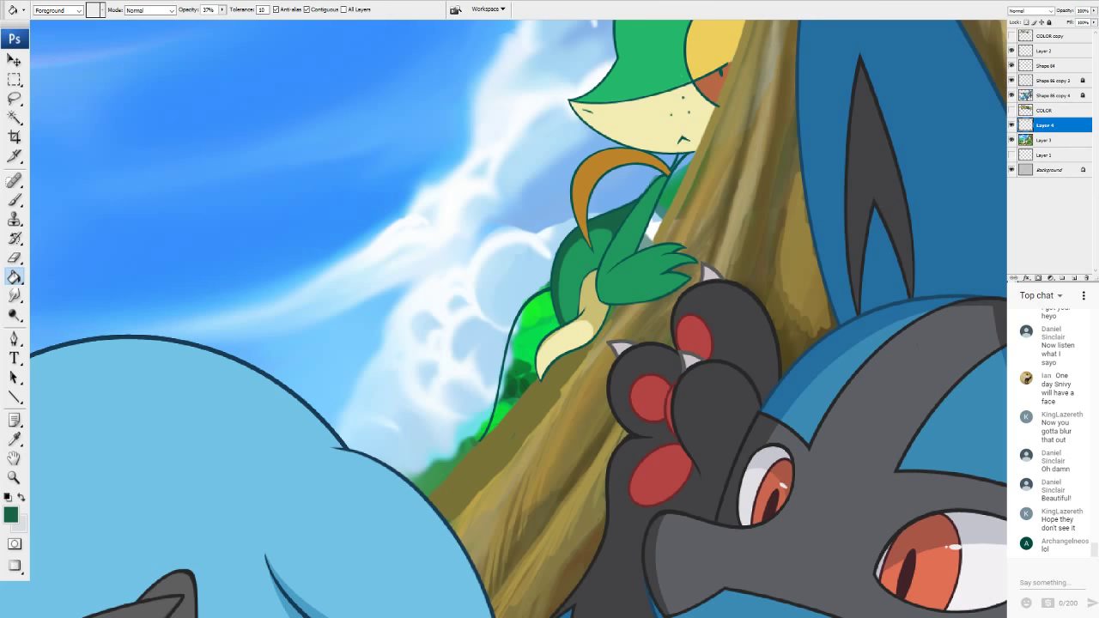
click(11, 515)
click(497, 212)
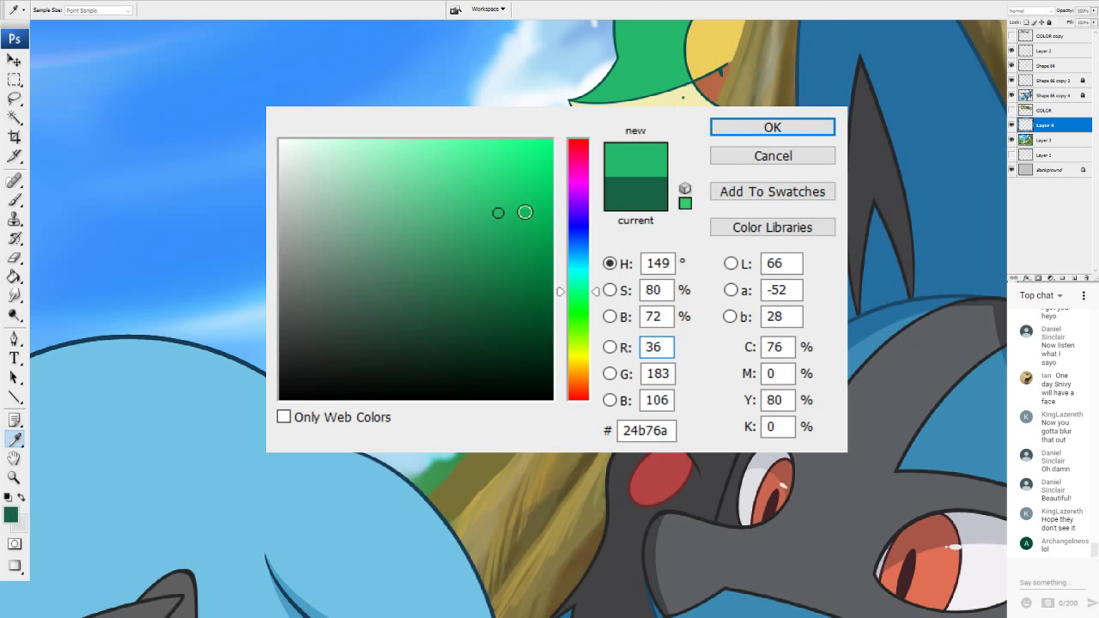
click(771, 155)
Brush a dark green shadow onto the character's body between the collar leaf and the arm.
key(b)
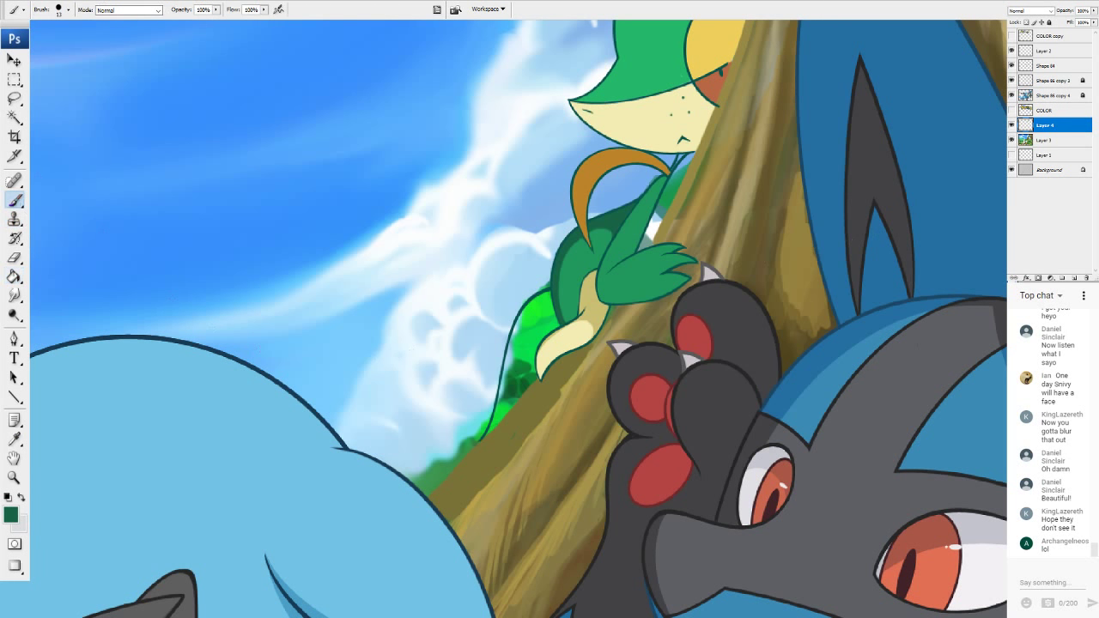
drag(607, 228, 599, 261)
drag(604, 231, 596, 250)
mouse_move(590, 262)
mouse_down()
mouse_move(589, 271)
mouse_move(599, 228)
mouse_up()
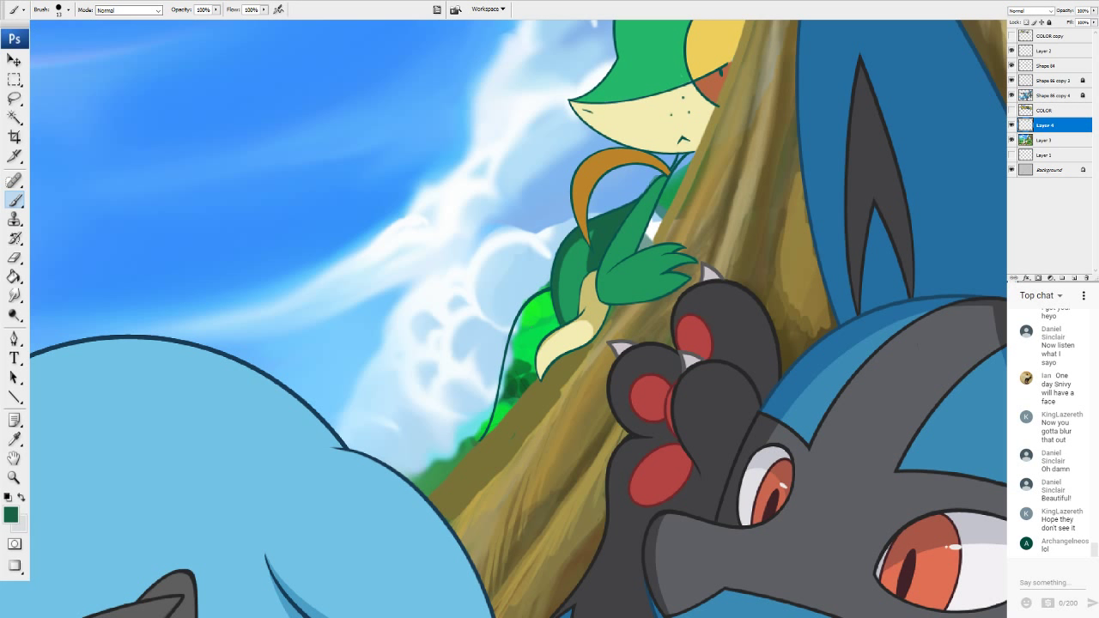
Brush dark green over the bright green area of the character's lower body, down to the edge of the tree root.
mouse_move(527, 322)
mouse_down()
mouse_move(501, 402)
mouse_move(522, 375)
mouse_move(498, 421)
mouse_up()
drag(505, 369, 500, 397)
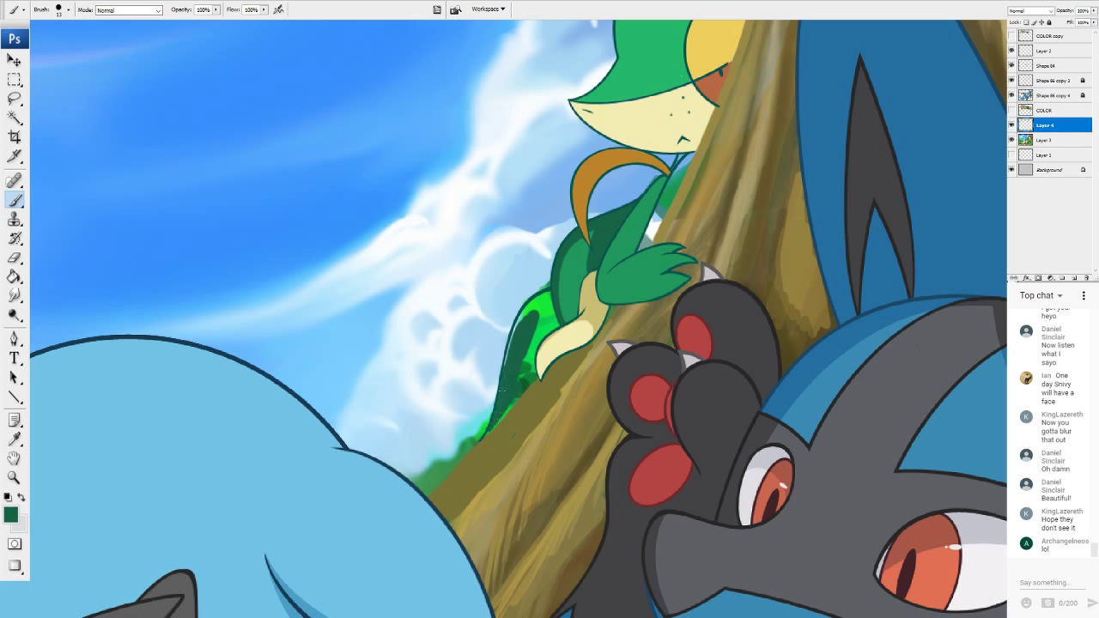
mouse_move(512, 343)
mouse_down()
mouse_move(506, 369)
mouse_move(522, 315)
mouse_move(518, 325)
mouse_move(544, 297)
mouse_move(554, 323)
mouse_move(539, 325)
mouse_move(526, 373)
mouse_up()
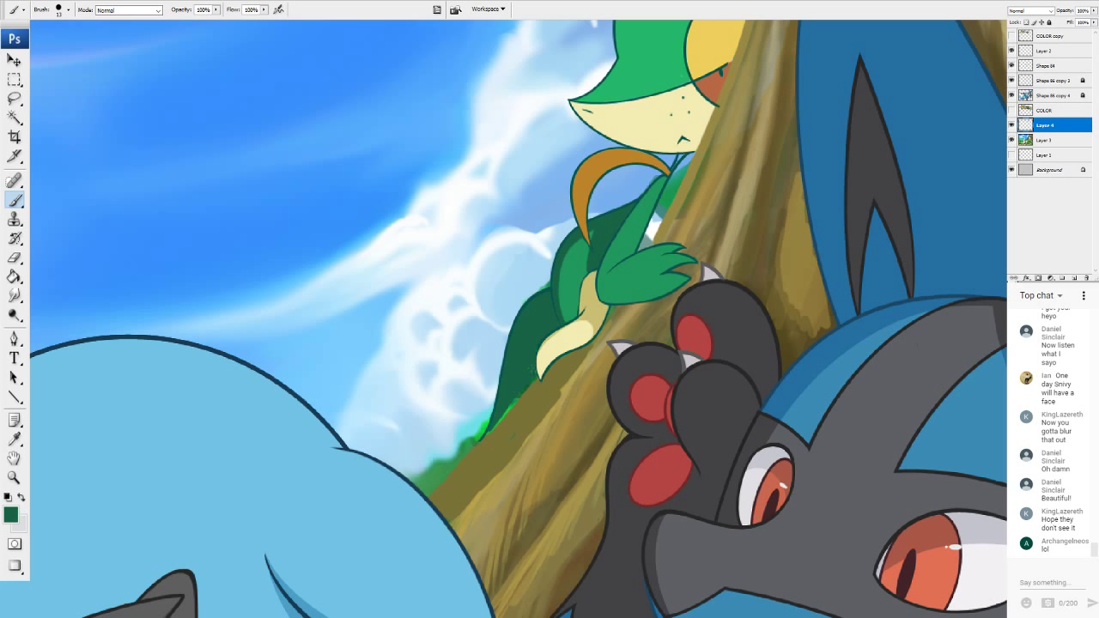
drag(517, 387, 505, 404)
Sample a brown from the trunk and paint over the green spill between the character's arm and the tree.
alt+click(722, 199)
mouse_move(675, 184)
mouse_down()
mouse_move(649, 239)
mouse_move(695, 155)
mouse_move(659, 222)
mouse_up()
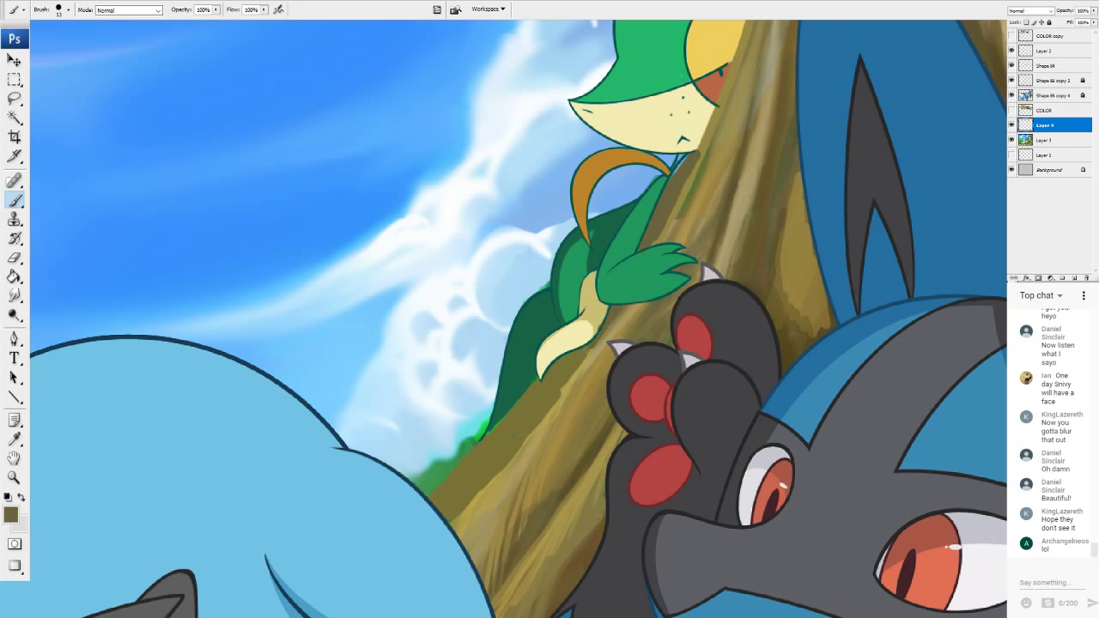
alt+click(596, 322)
Pick the dark green 186446 from the character's body and darken the head with a 37% opacity Paint Bucket fill.
key(ctrl+minus)
key(ctrl+minus)
key(ctrl+minus)
key(ctrl+minus)
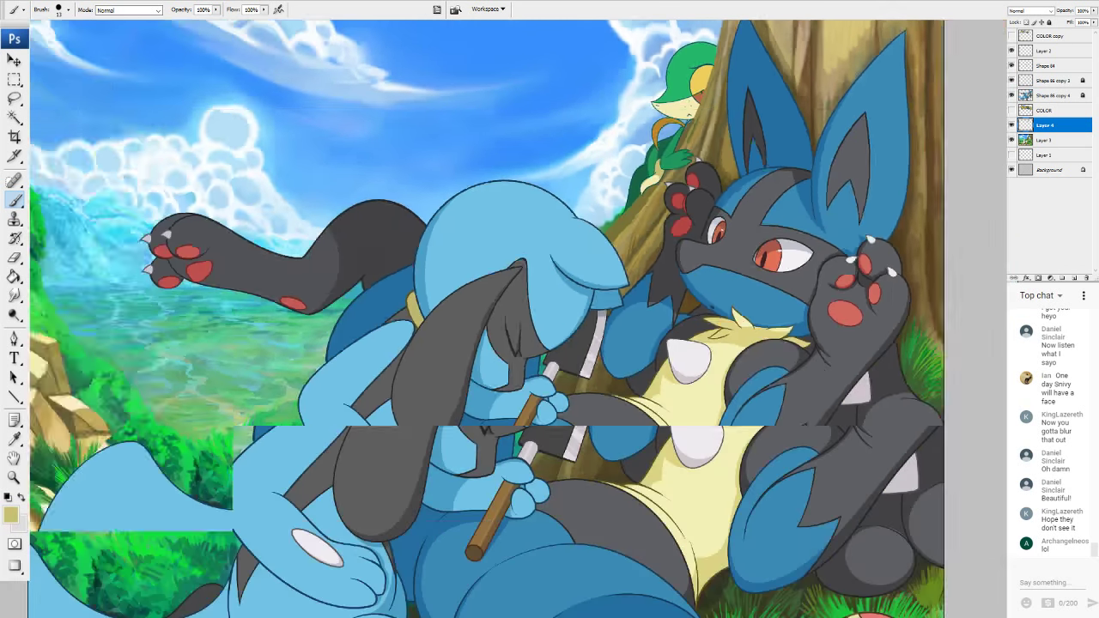
scroll(618, 129, up, 5)
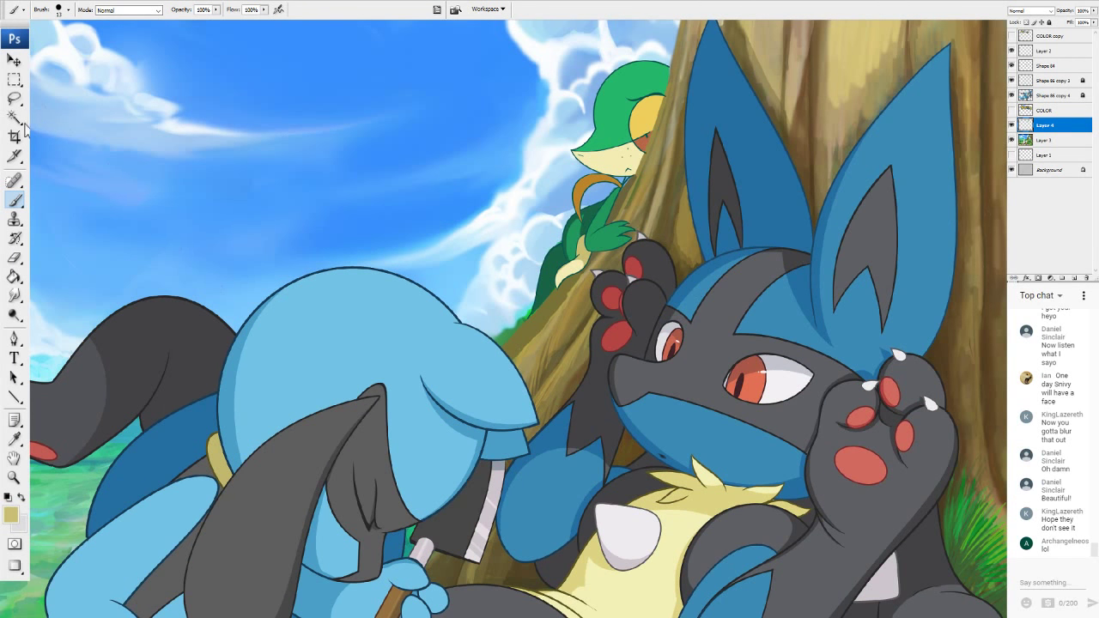
click(11, 514)
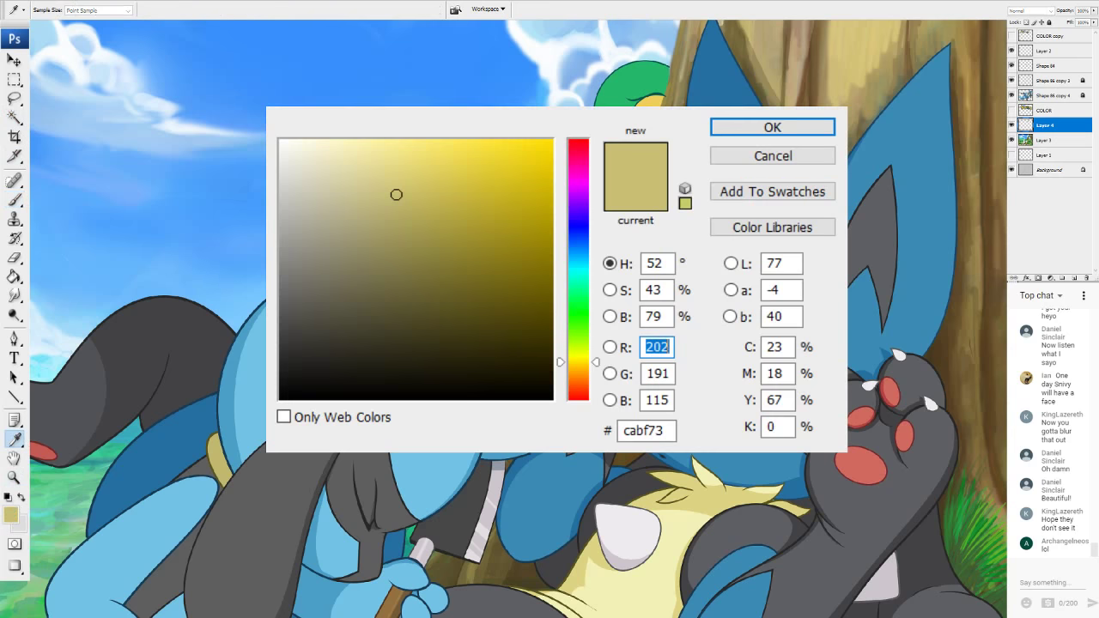
click(551, 273)
click(767, 131)
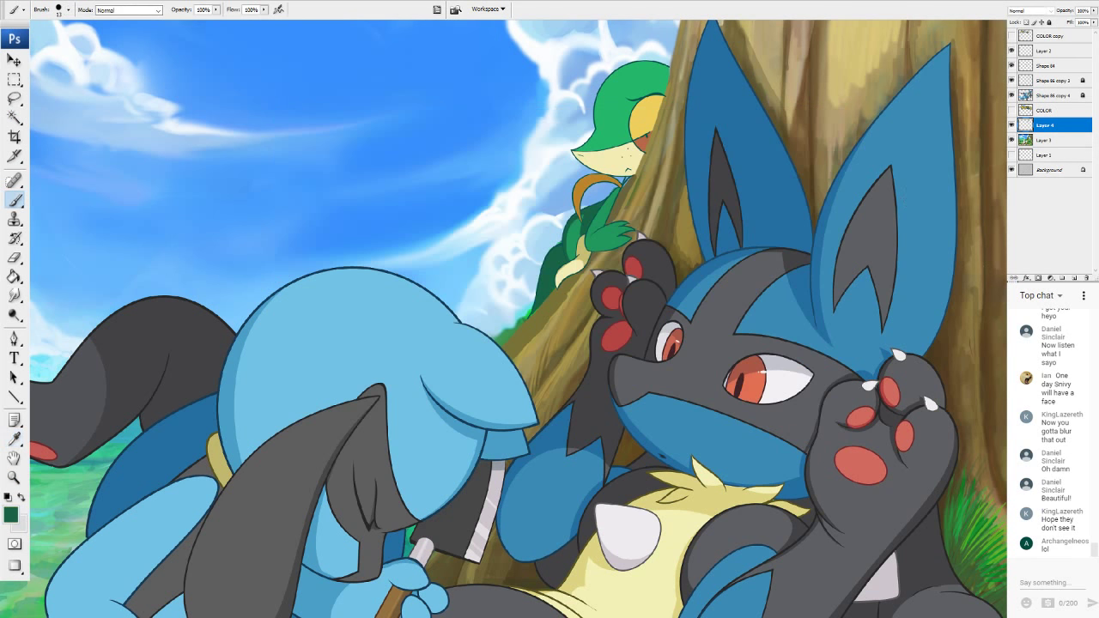
click(14, 277)
click(620, 110)
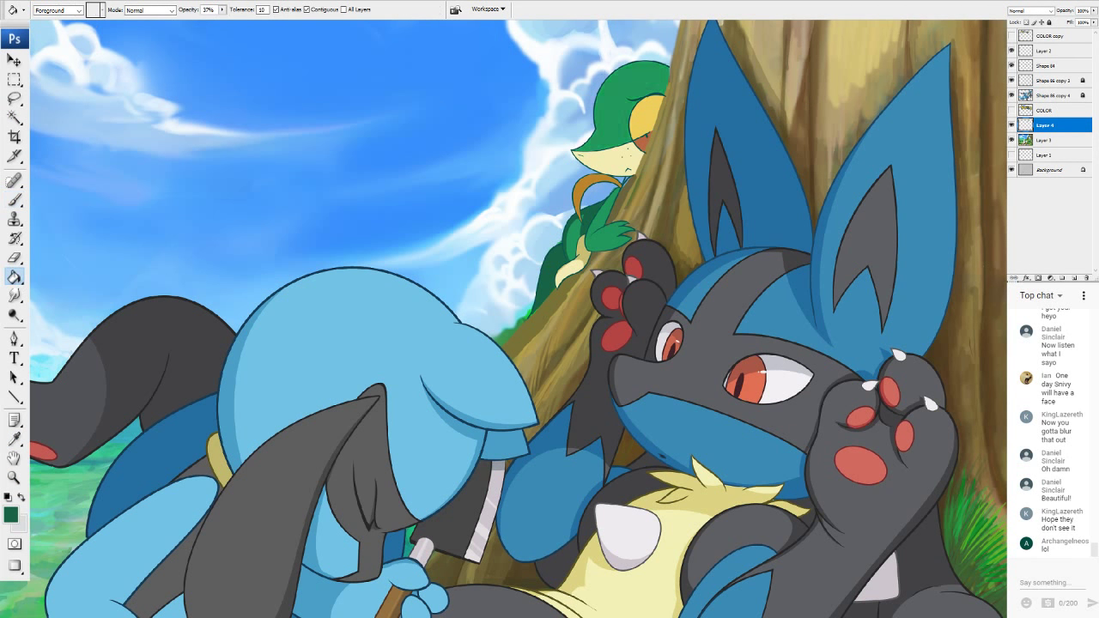
Set up the Ellipse tool to draw filled pixels and sample the head's green 20985d as the foreground colour.
click(14, 397)
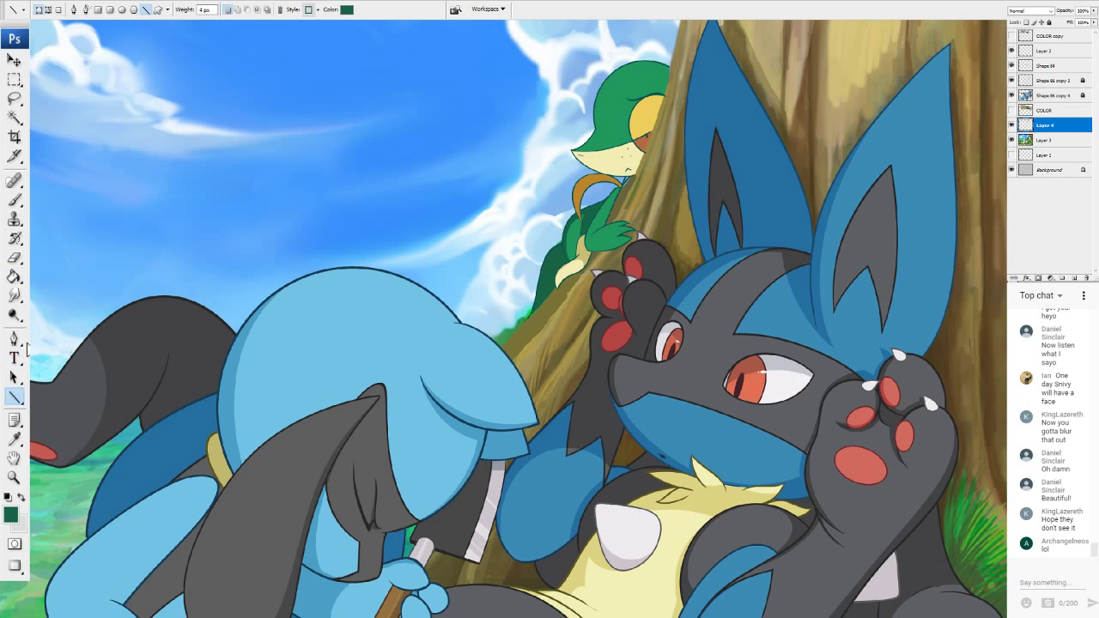
right_click(16, 401)
click(68, 429)
click(10, 514)
click(11, 513)
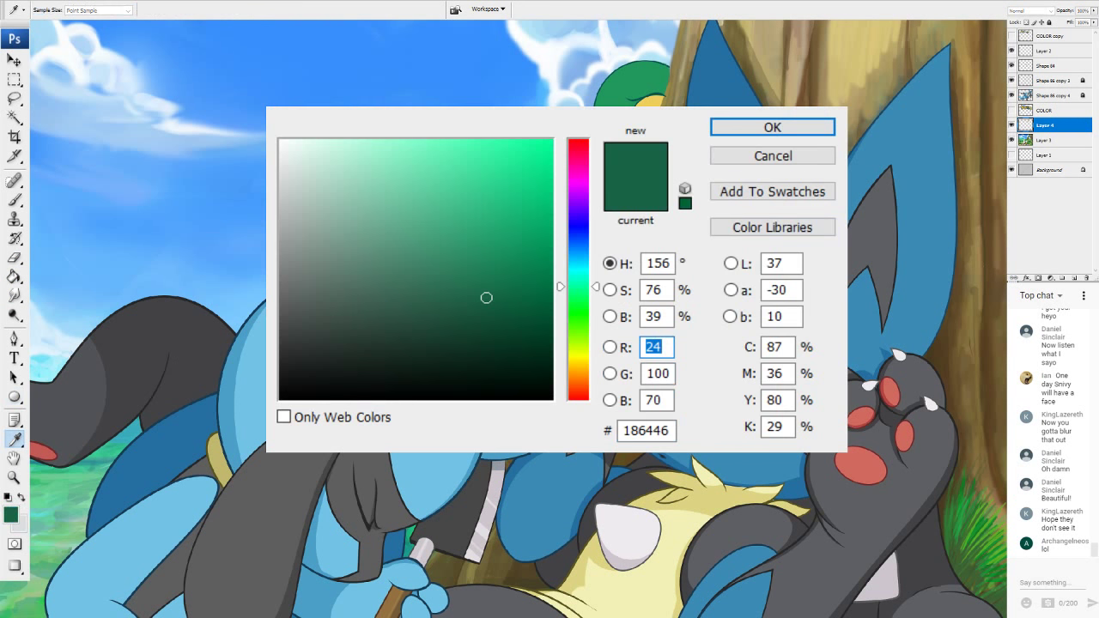
click(493, 246)
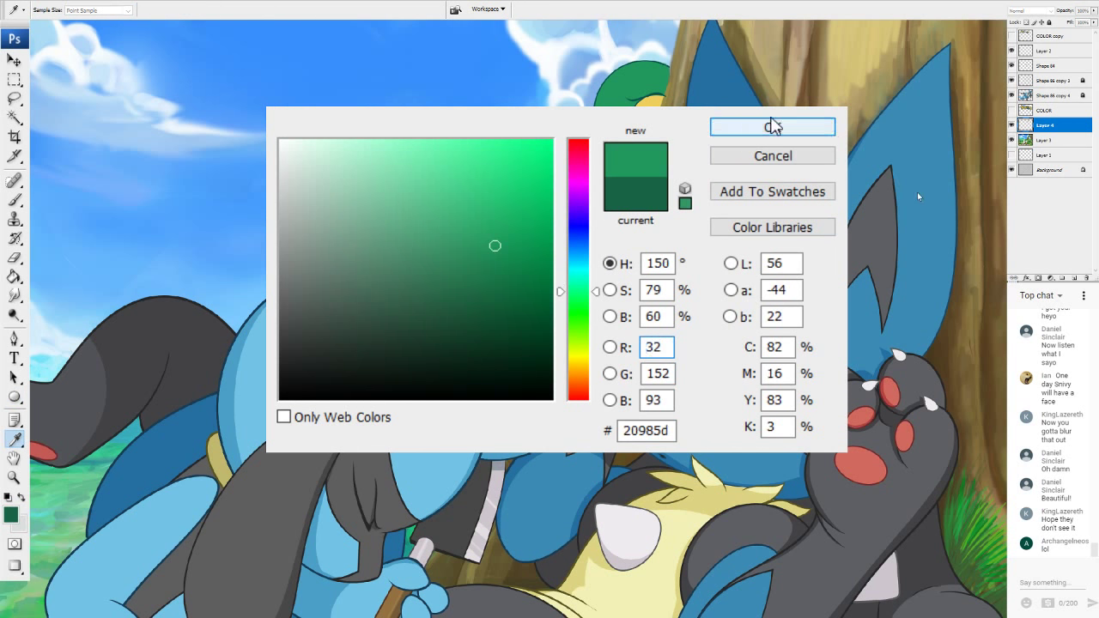
click(773, 126)
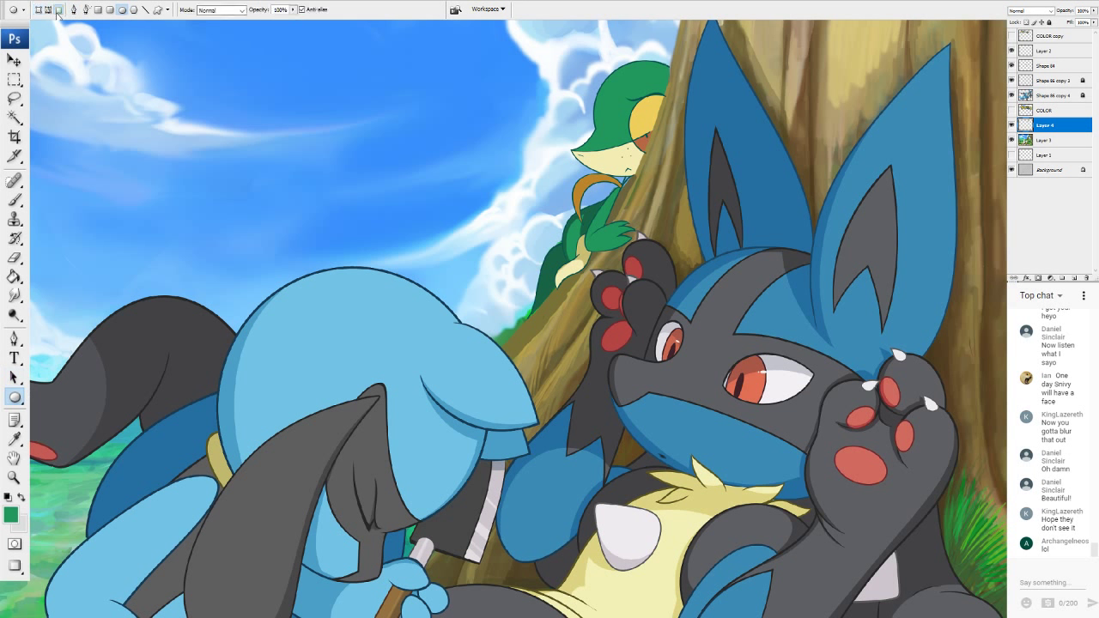
Select the green area of the head with the Magic Wand and draw a filled ellipse across it.
click(21, 120)
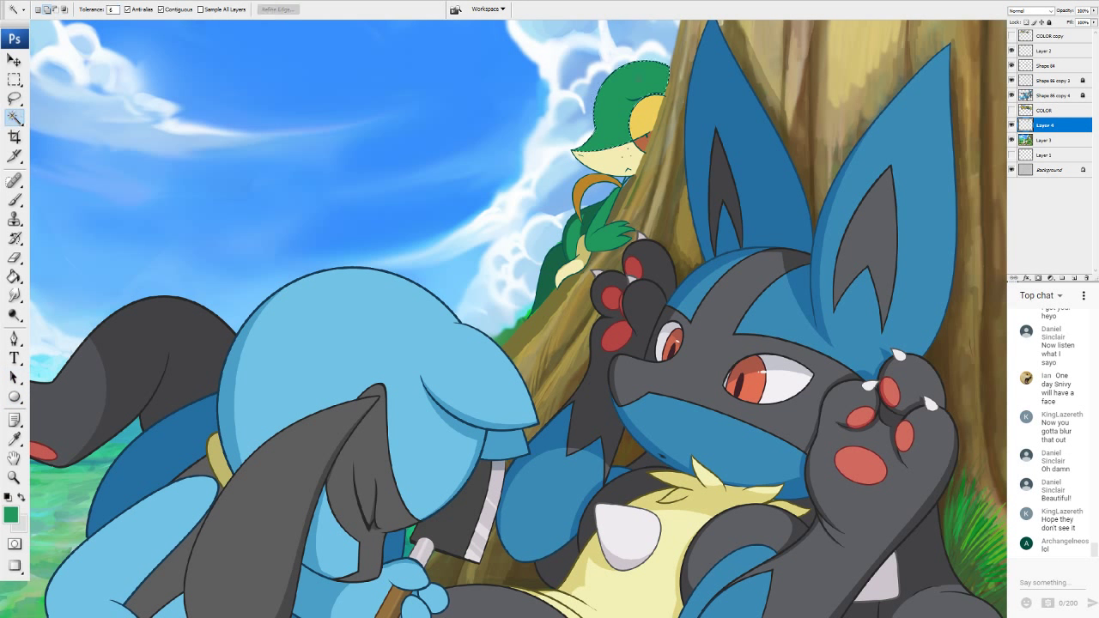
click(611, 129)
click(18, 399)
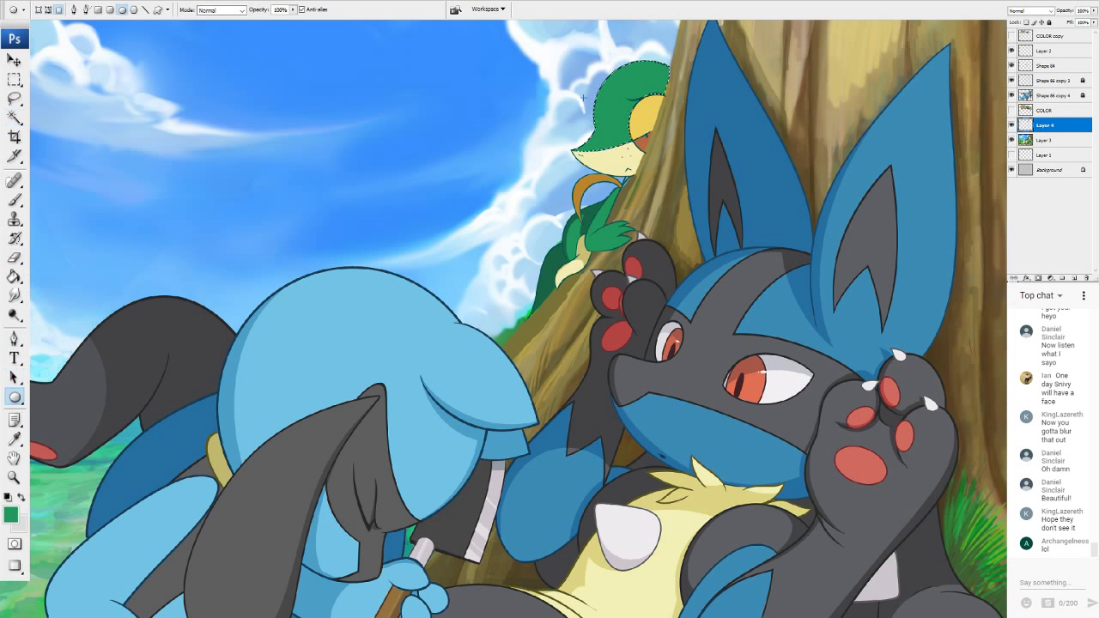
drag(565, 93, 654, 183)
Fill an ellipse of light green 62b559 within the head selection, leaving a darker rim along the upper edge, and deselect.
click(14, 513)
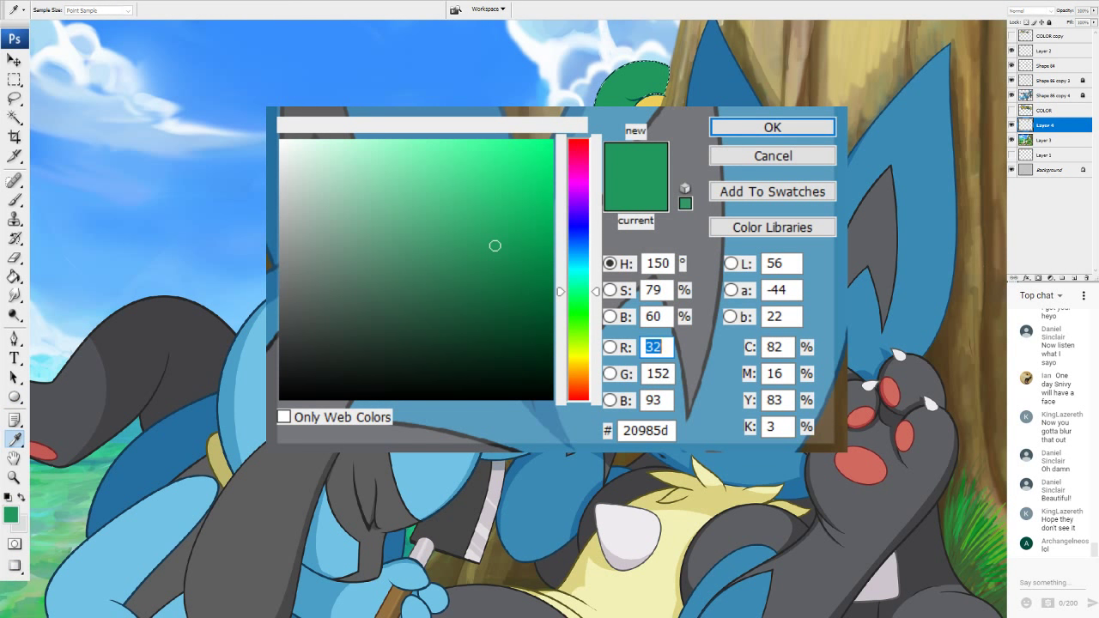
click(631, 83)
alt+click(497, 213)
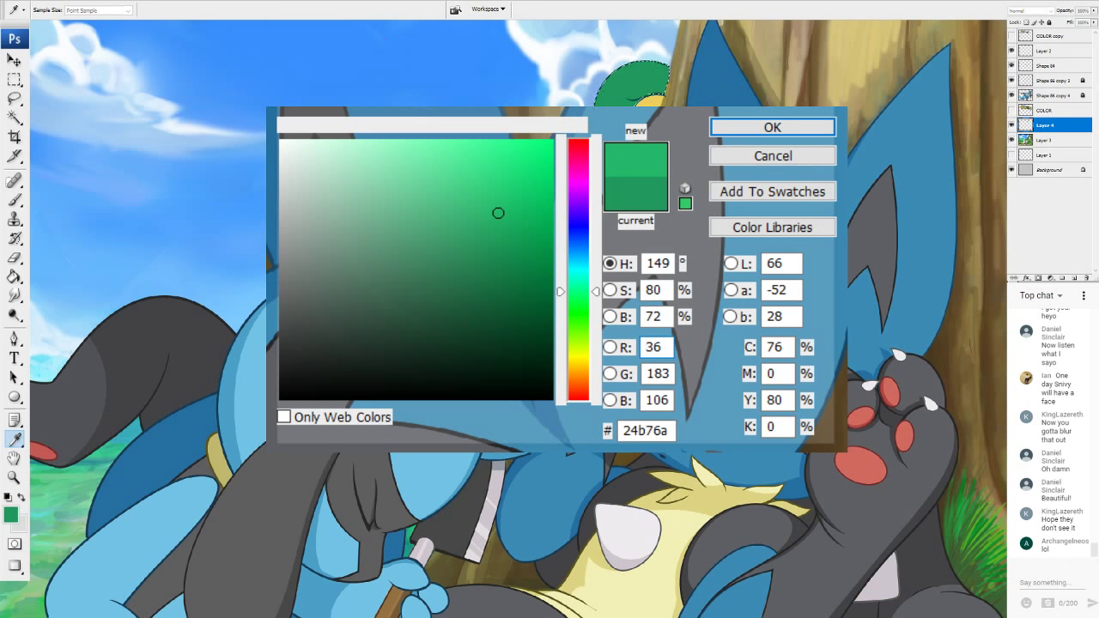
alt+click(60, 549)
alt+click(60, 541)
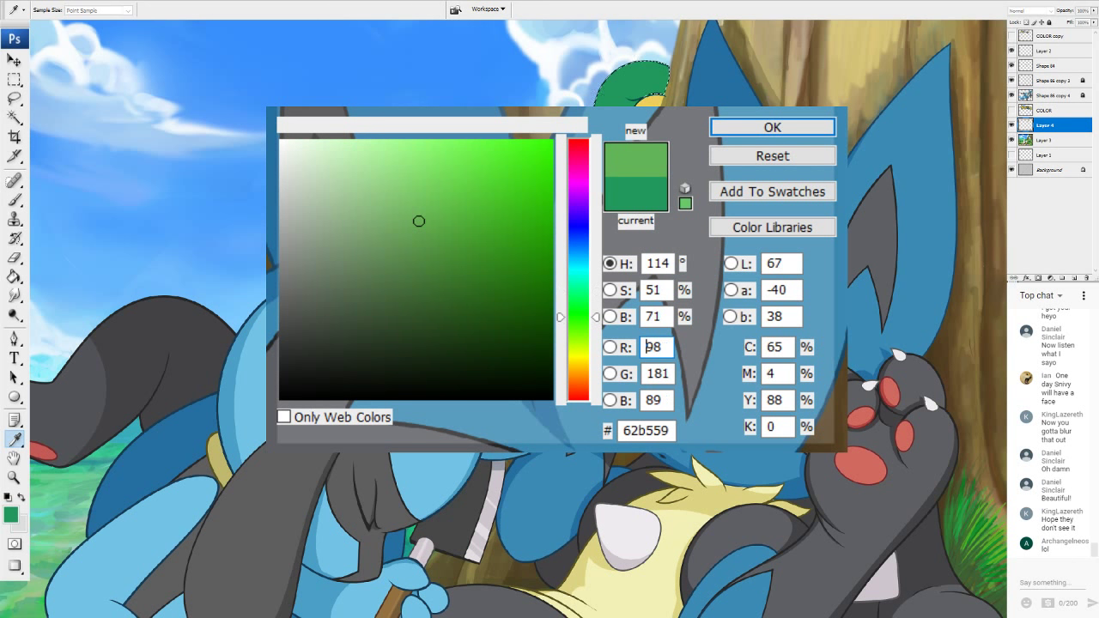
click(772, 127)
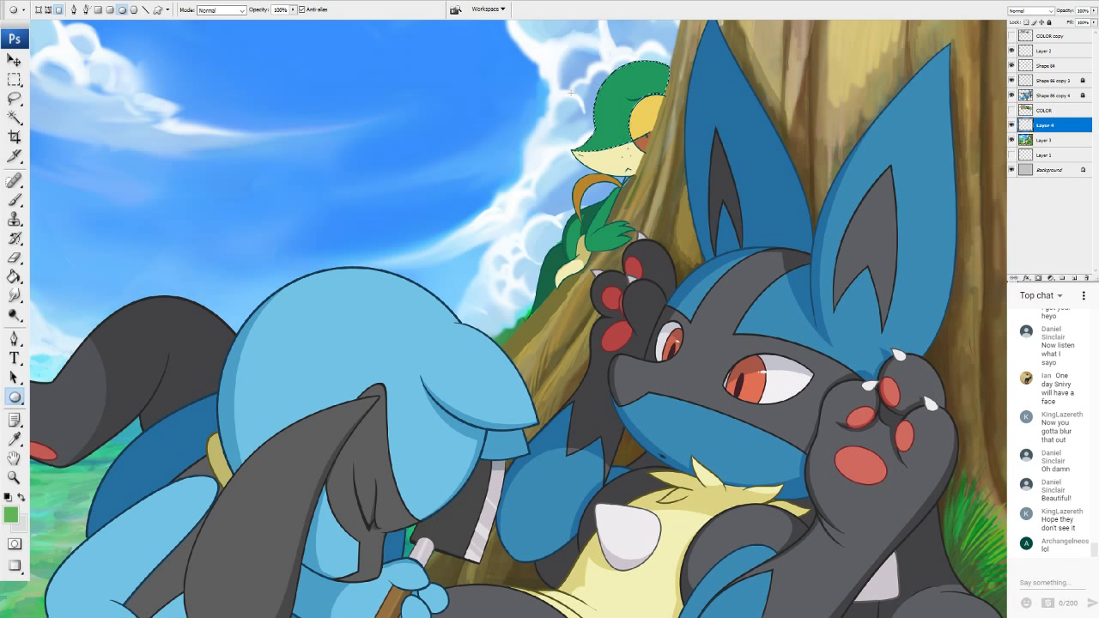
key(alt+BackSpace)
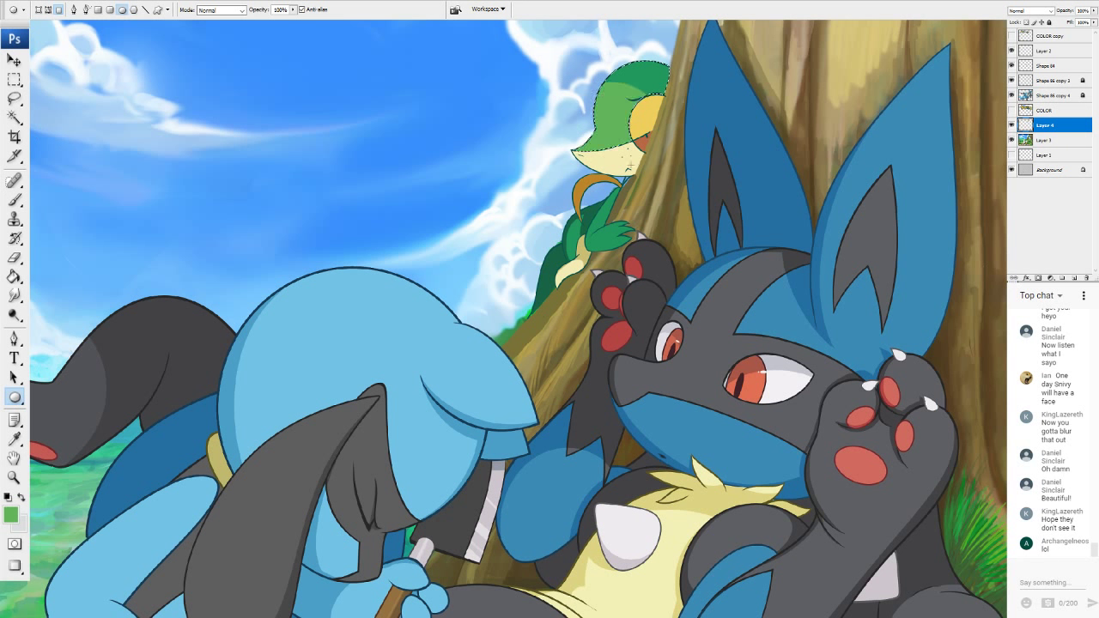
key(ctrl+z)
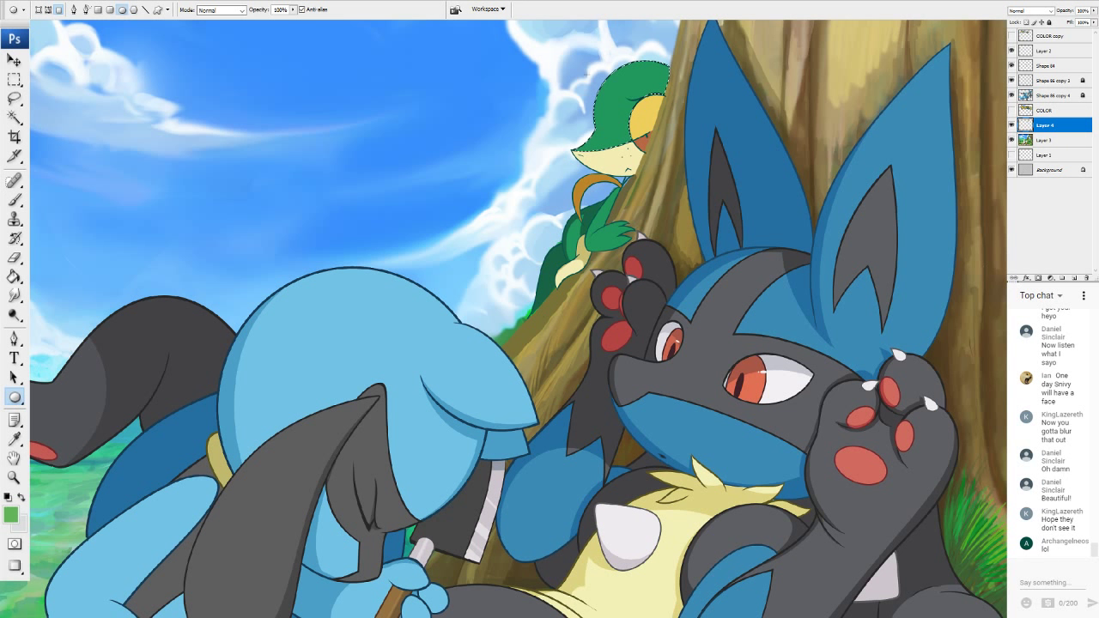
drag(586, 74, 663, 177)
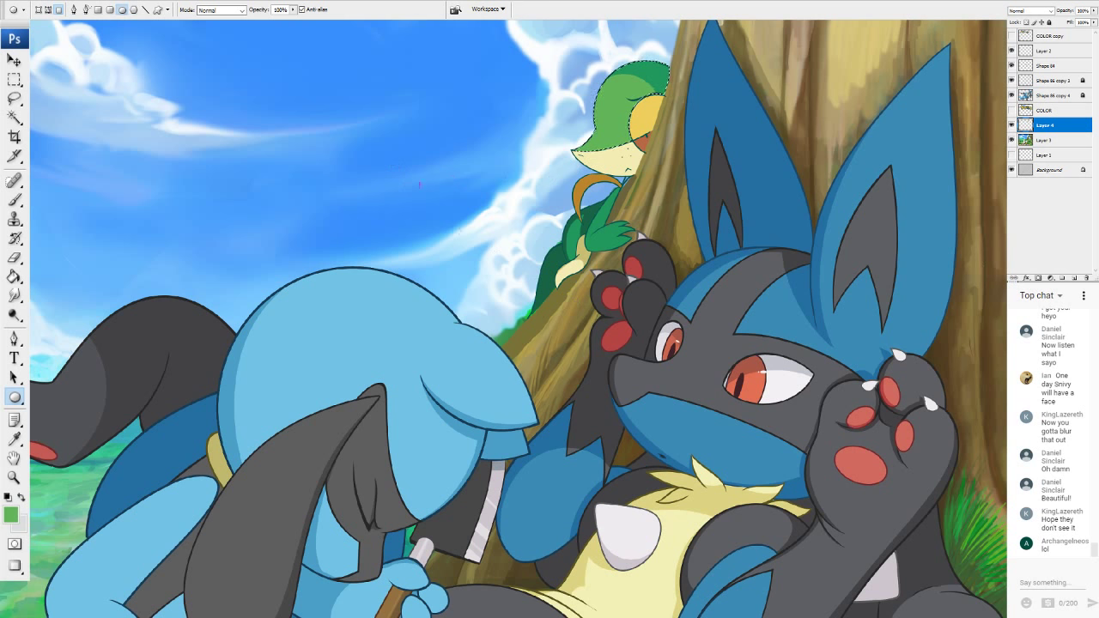
click(15, 138)
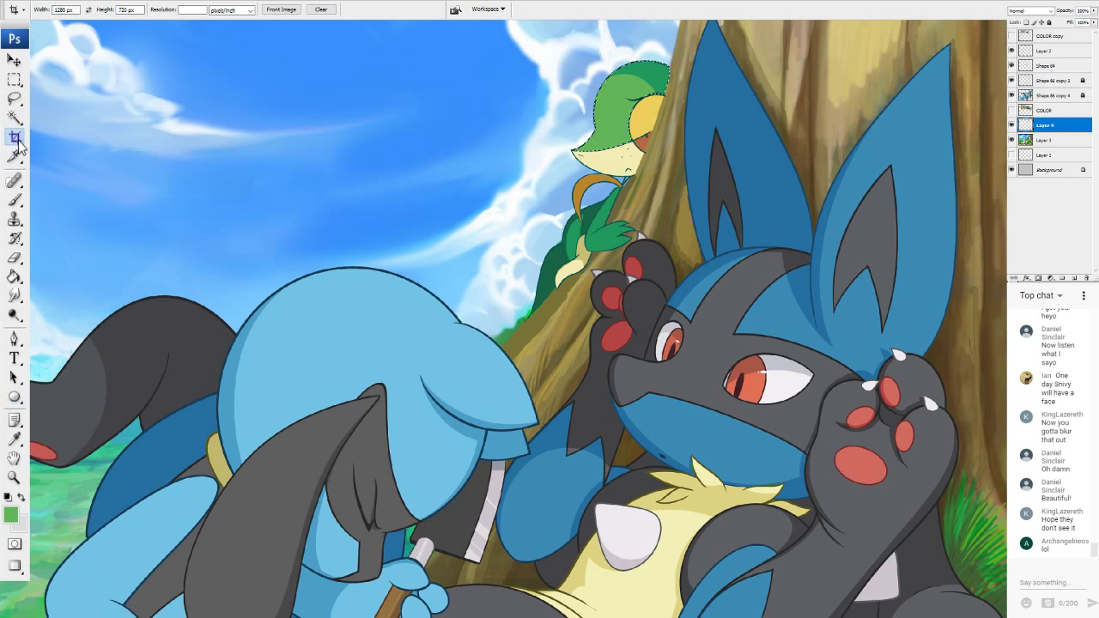
key(ctrl+d)
Sample the darker head green 20985d as the foreground colour and set the Paint Bucket opacity to 100%.
click(11, 514)
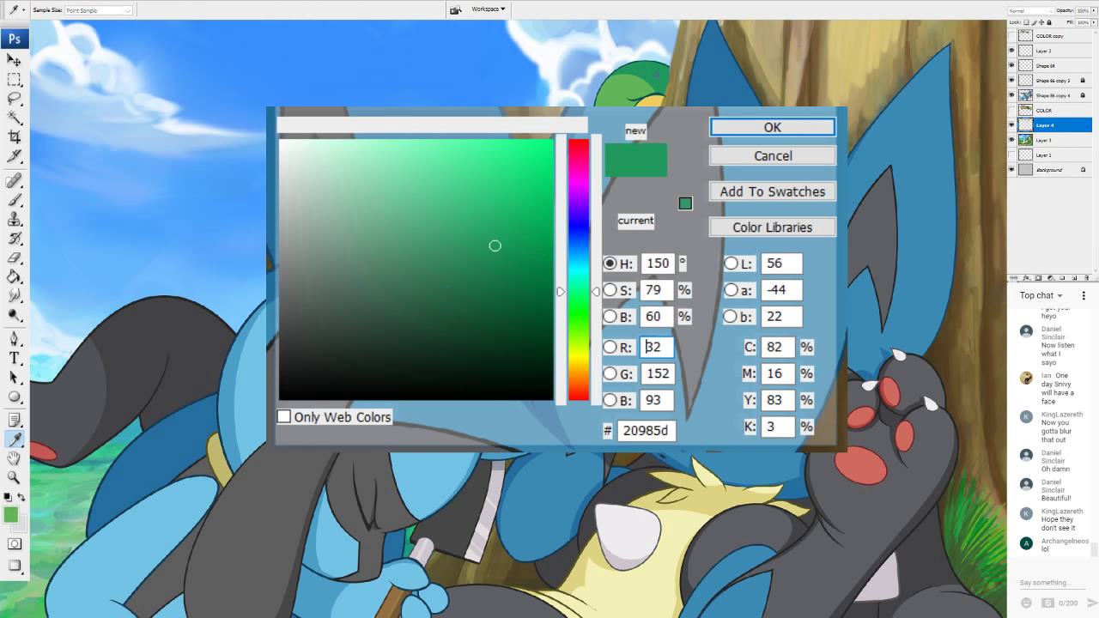
click(728, 127)
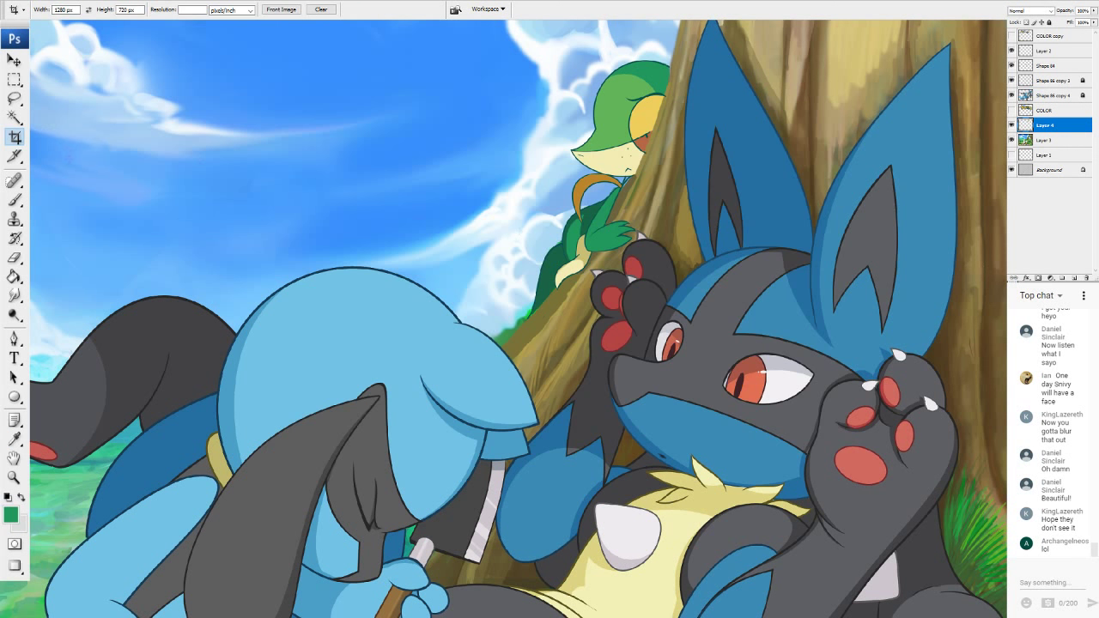
click(14, 277)
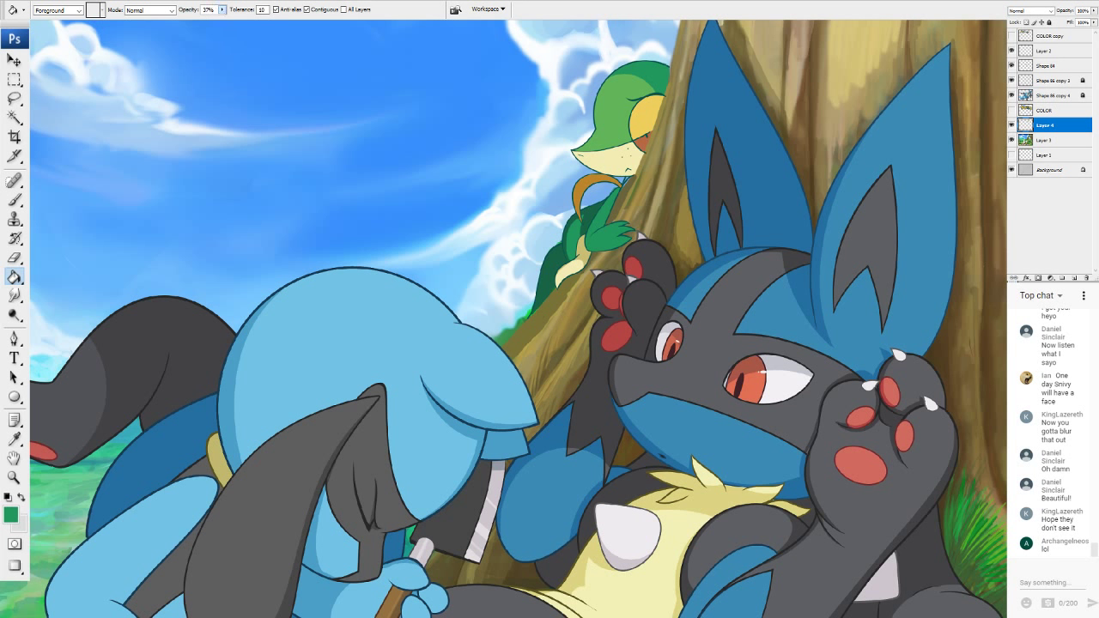
drag(225, 12, 298, 30)
Sample the light green 62b559 from the head, recolour the Magic Wand-selected arm and hand with a filled ellipse, and deselect.
click(10, 513)
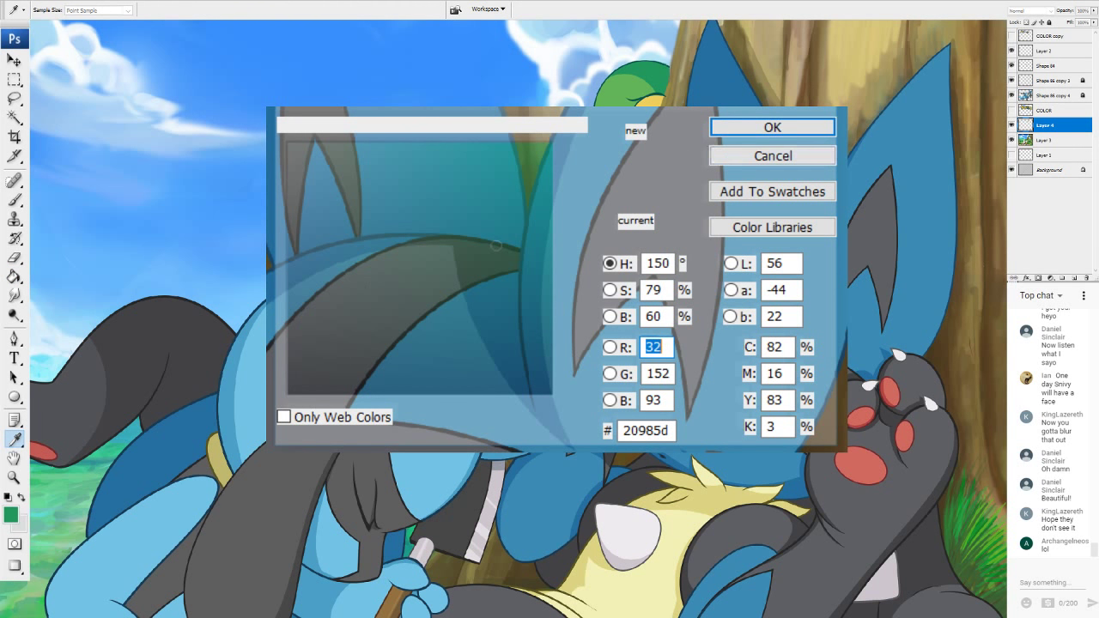
click(632, 85)
click(631, 83)
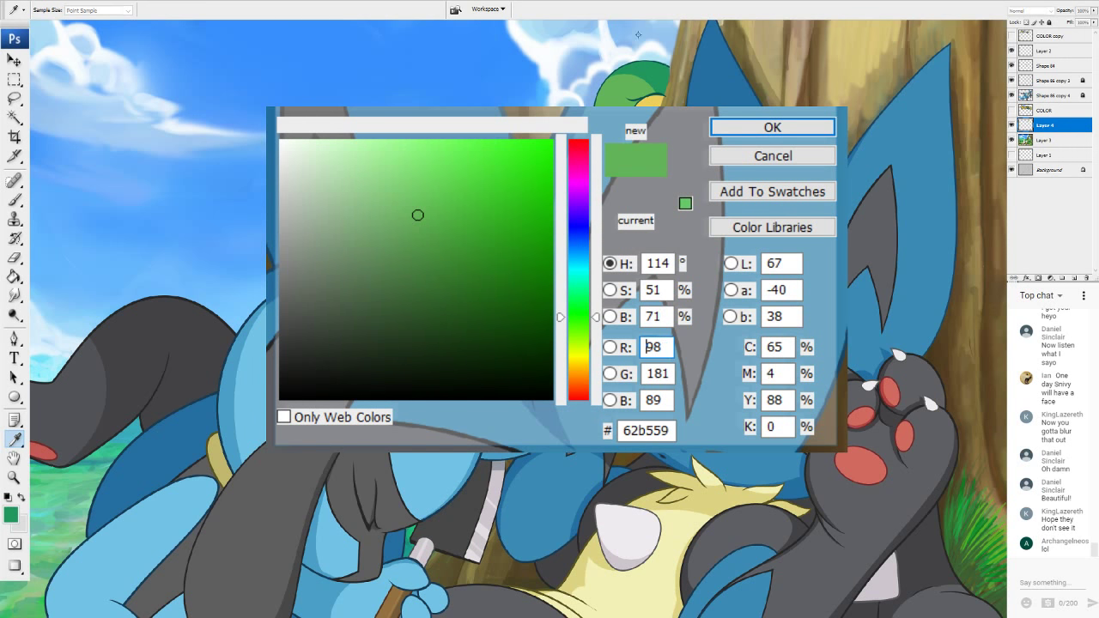
click(768, 129)
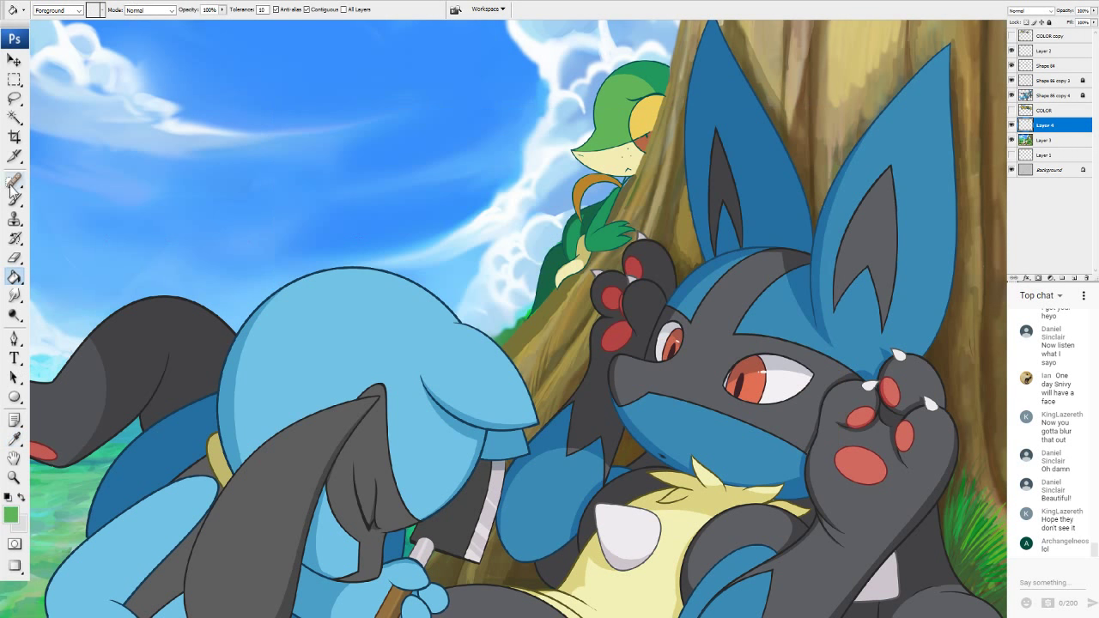
click(15, 117)
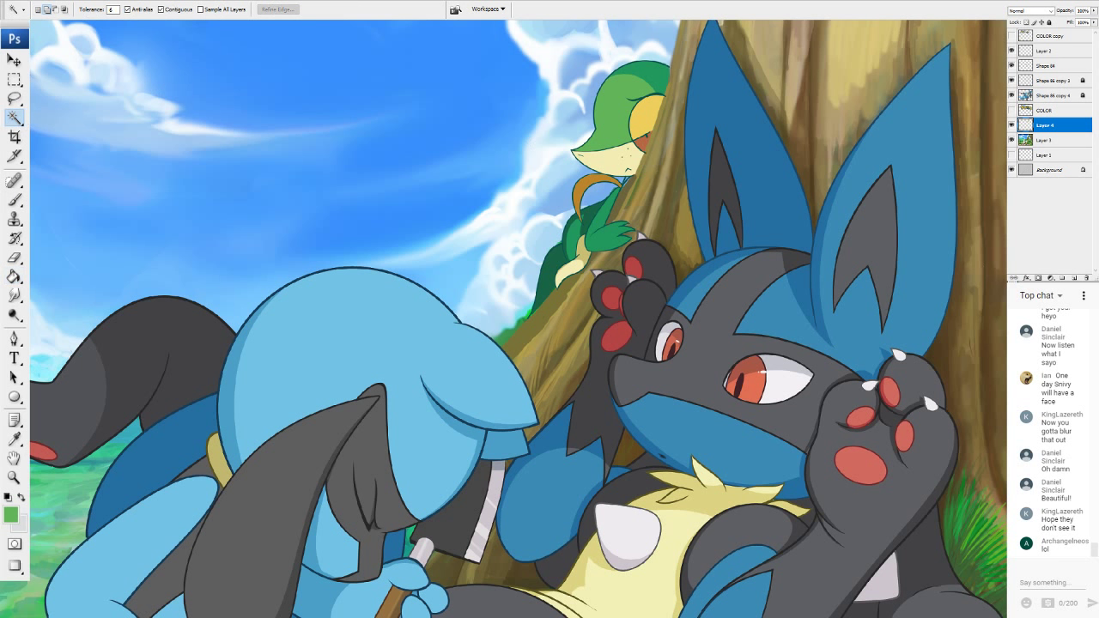
click(614, 227)
click(14, 397)
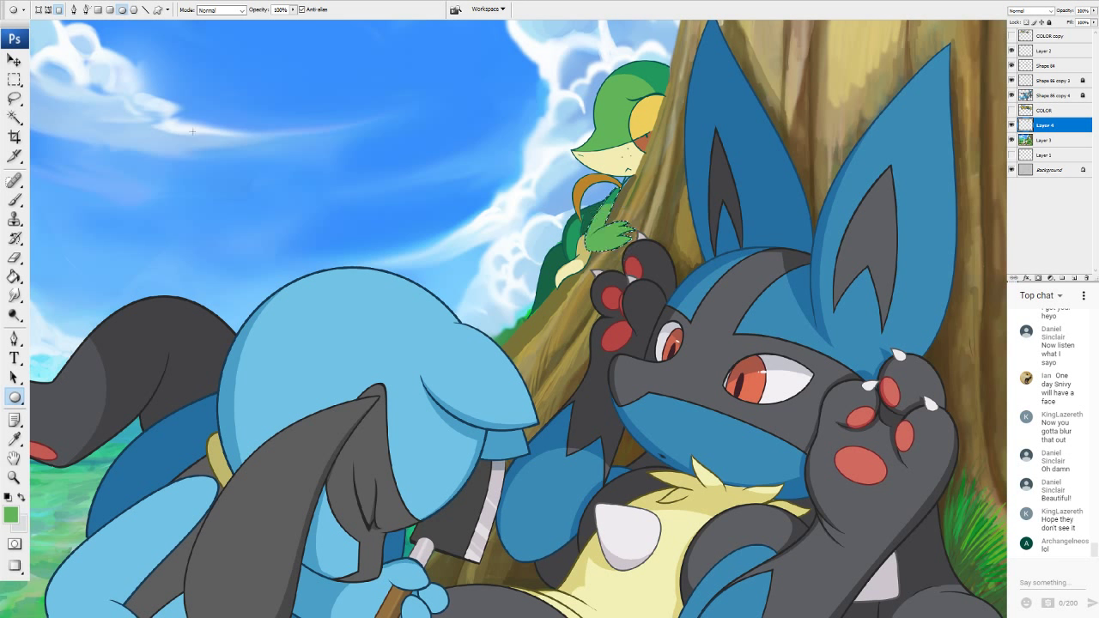
click(15, 137)
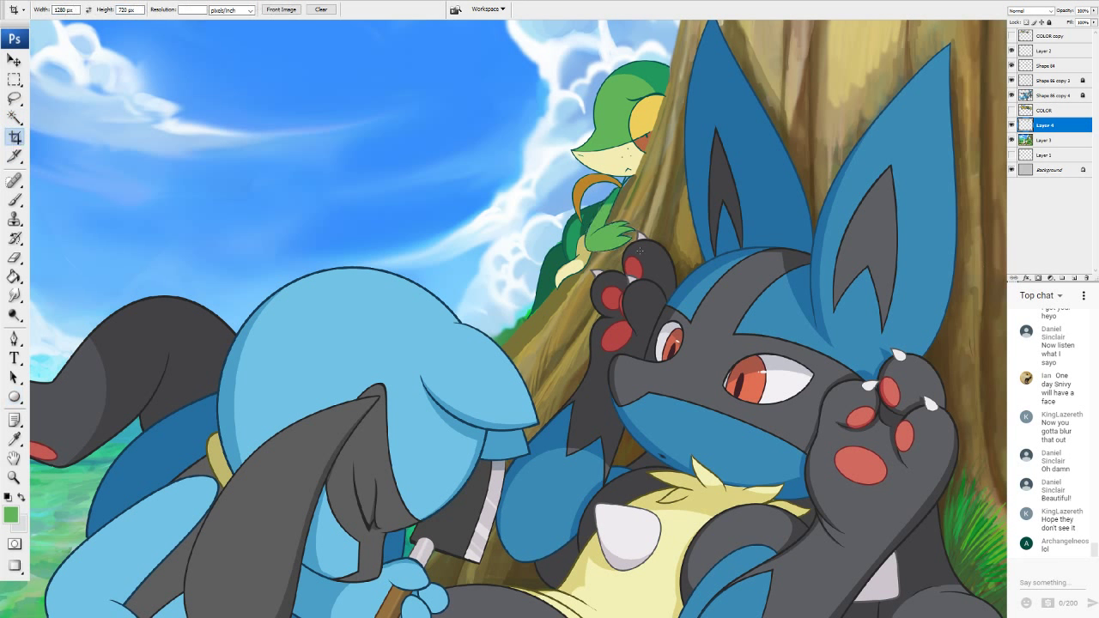
Sample the green 20985d from the head's upper rim as the foreground colour and lower the Paint Bucket opacity to 45%.
click(11, 514)
click(657, 73)
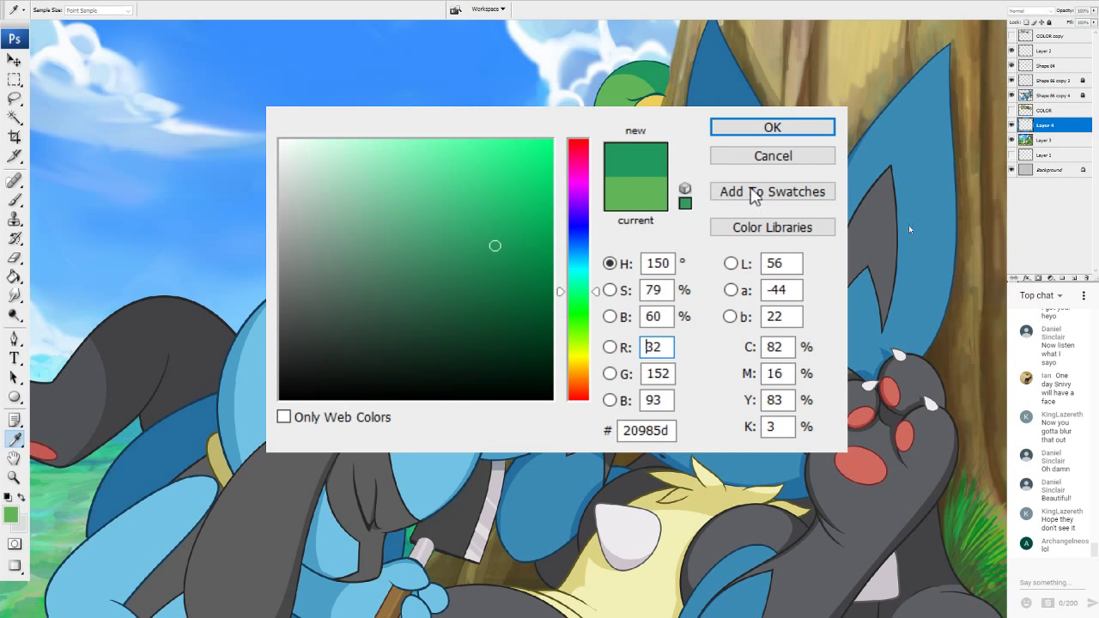
click(768, 132)
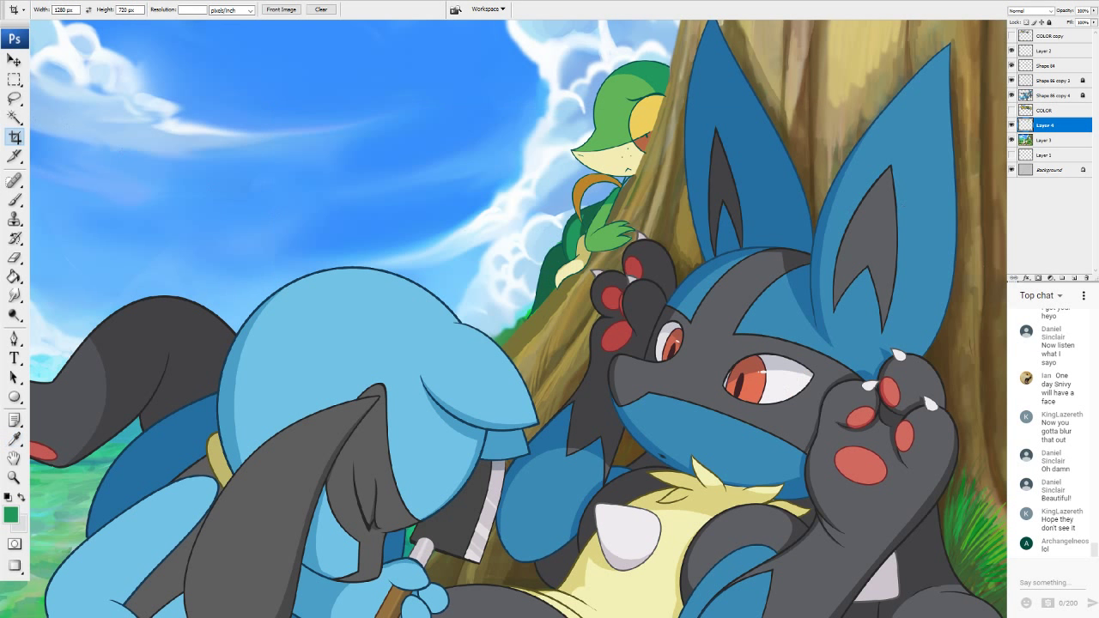
click(15, 278)
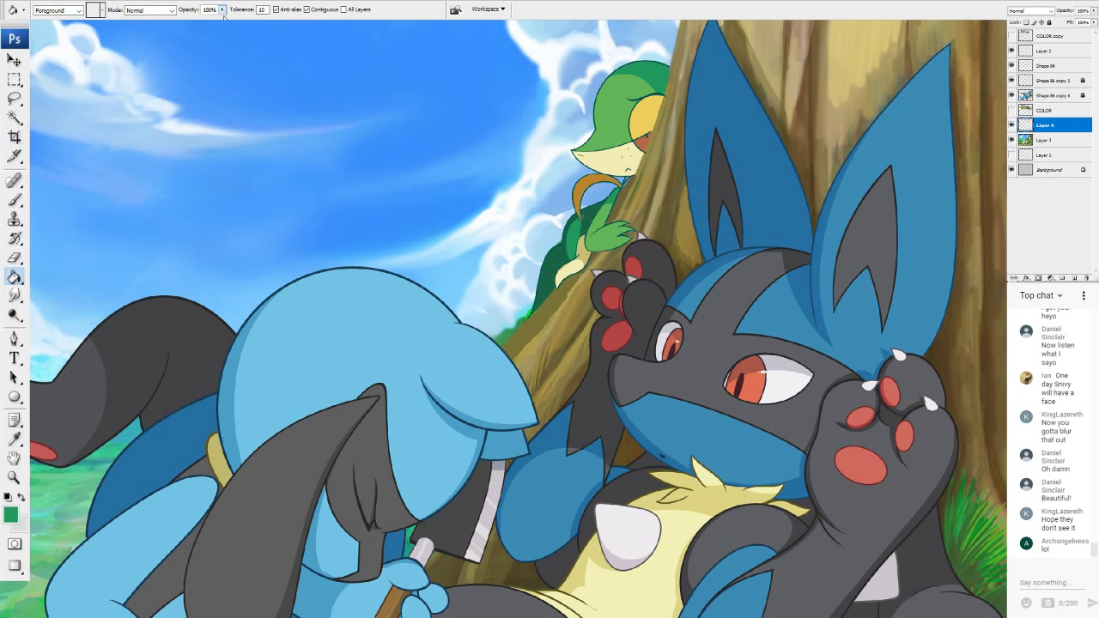
drag(222, 10, 199, 18)
Sample the dark green 1c7b50 from the character's back as the foreground colour.
key(ctrl+plus)
key(ctrl+plus)
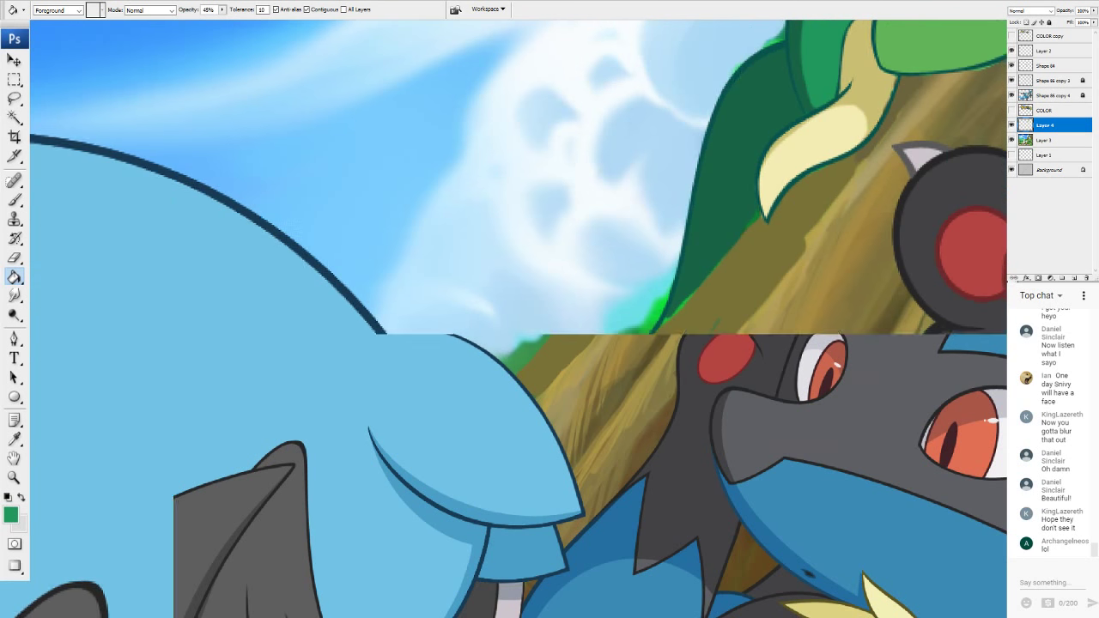
drag(635, 215, 421, 494)
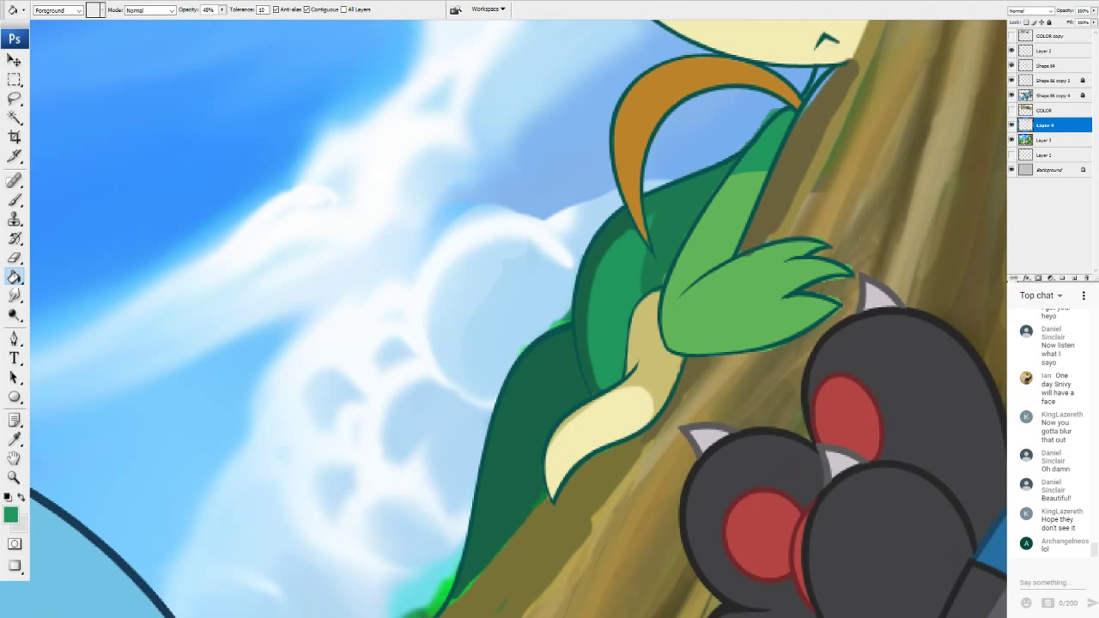
click(11, 513)
click(489, 275)
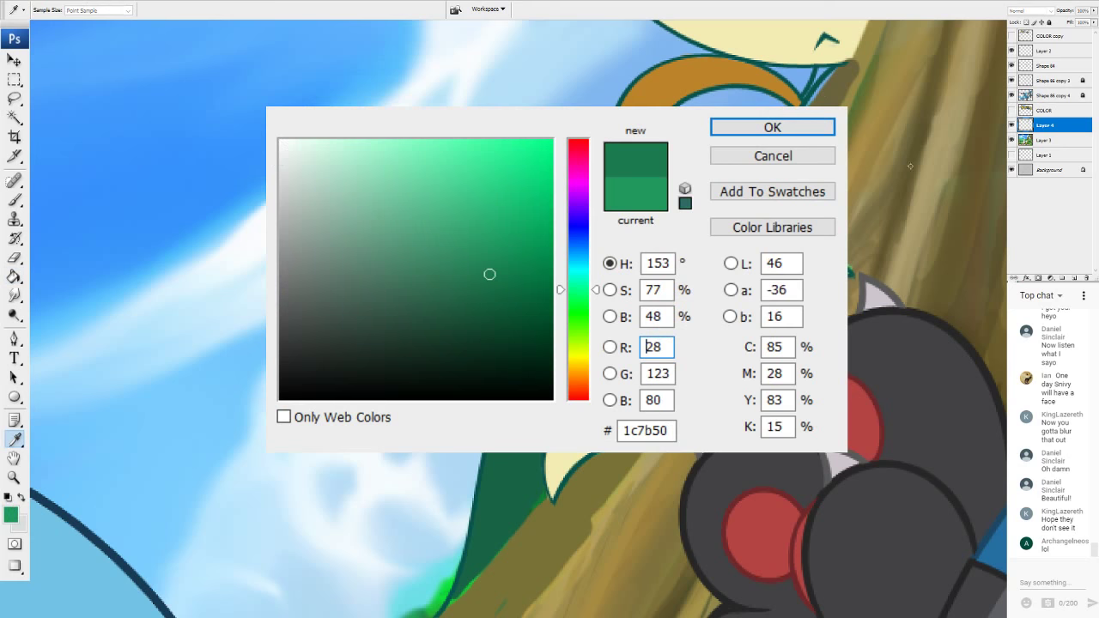
click(773, 123)
Touch up the lower edge of the green hand with the Brush, using sampled bark brown and hand green.
key(b)
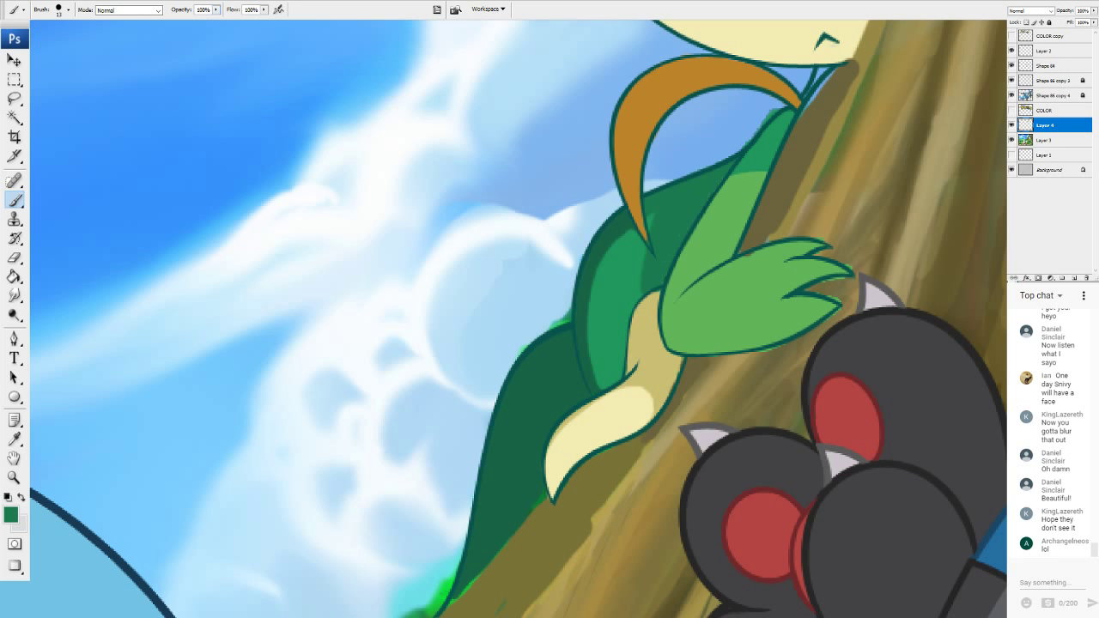
alt+click(752, 272)
alt+click(832, 293)
alt+click(788, 344)
drag(697, 367, 780, 342)
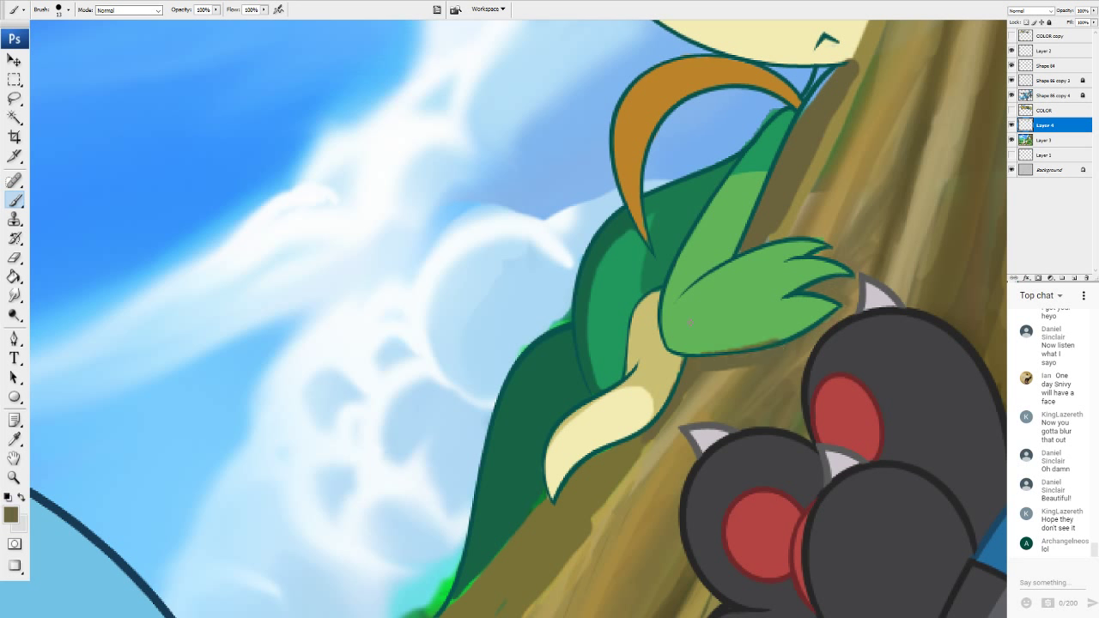
alt+click(777, 335)
drag(704, 352, 779, 340)
alt+click(684, 361)
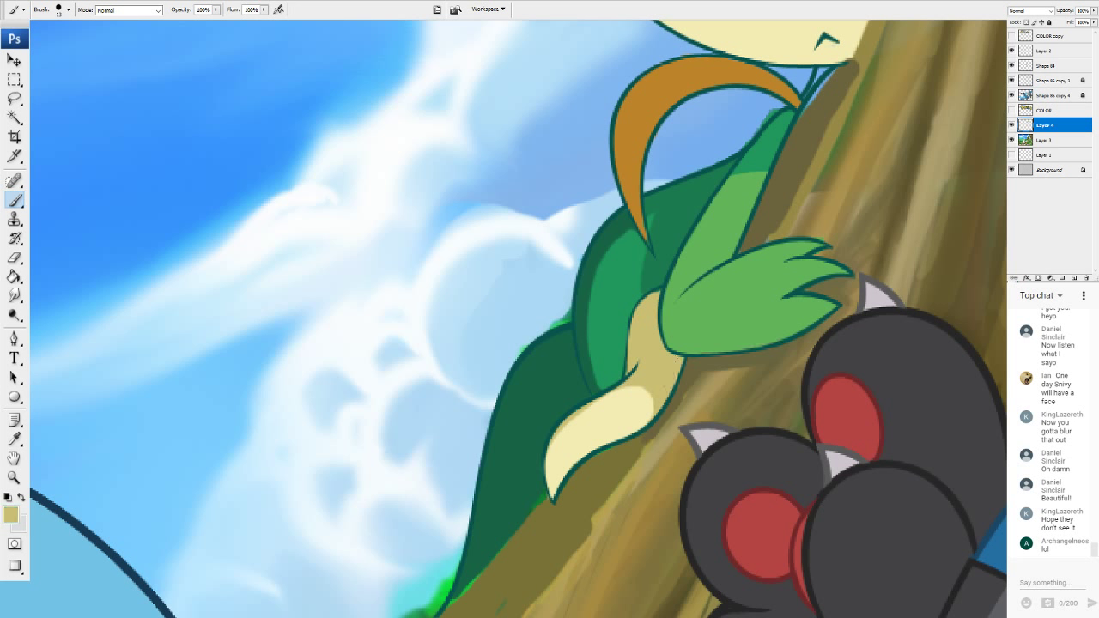
Paint sampled cloud blue over the stray green spots outside the outline of the character's back.
alt+click(552, 306)
drag(551, 319, 568, 312)
drag(519, 354, 527, 345)
Extend the near-white cloud rim behind the curved orange collar and restore the collar where the stroke crosses it.
alt+click(549, 228)
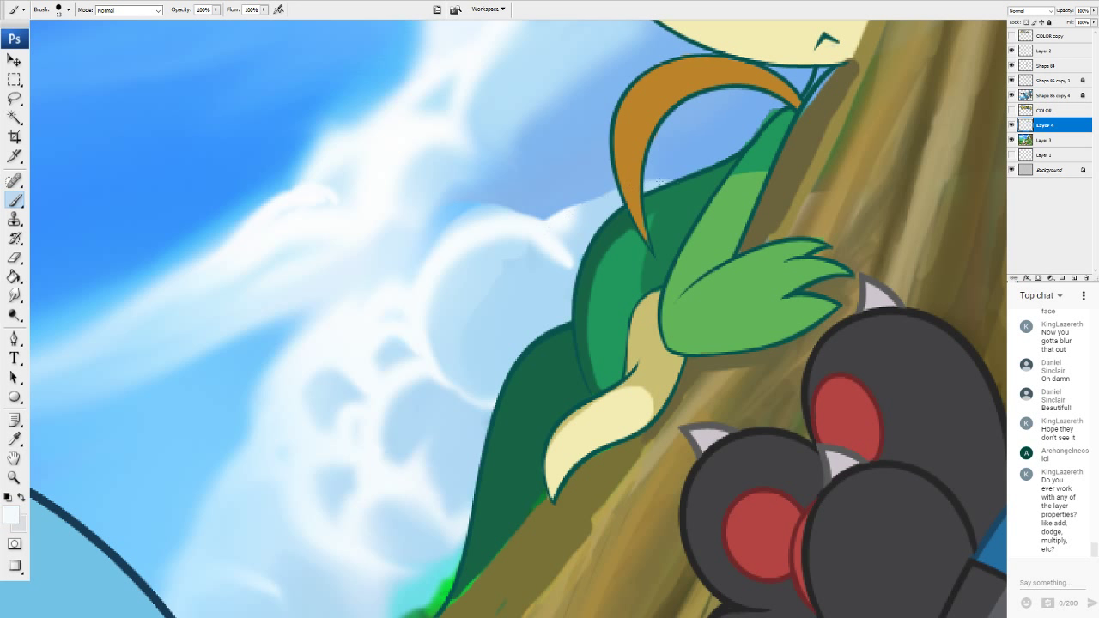
mouse_move(658, 181)
mouse_down()
mouse_move(600, 187)
mouse_move(553, 224)
mouse_up()
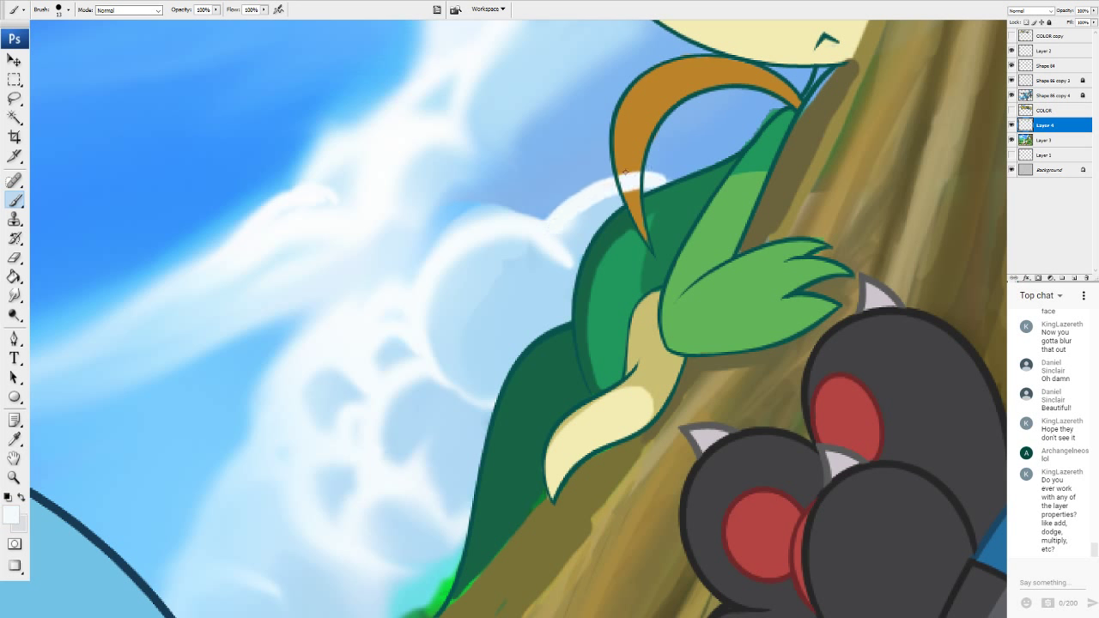
alt+click(624, 172)
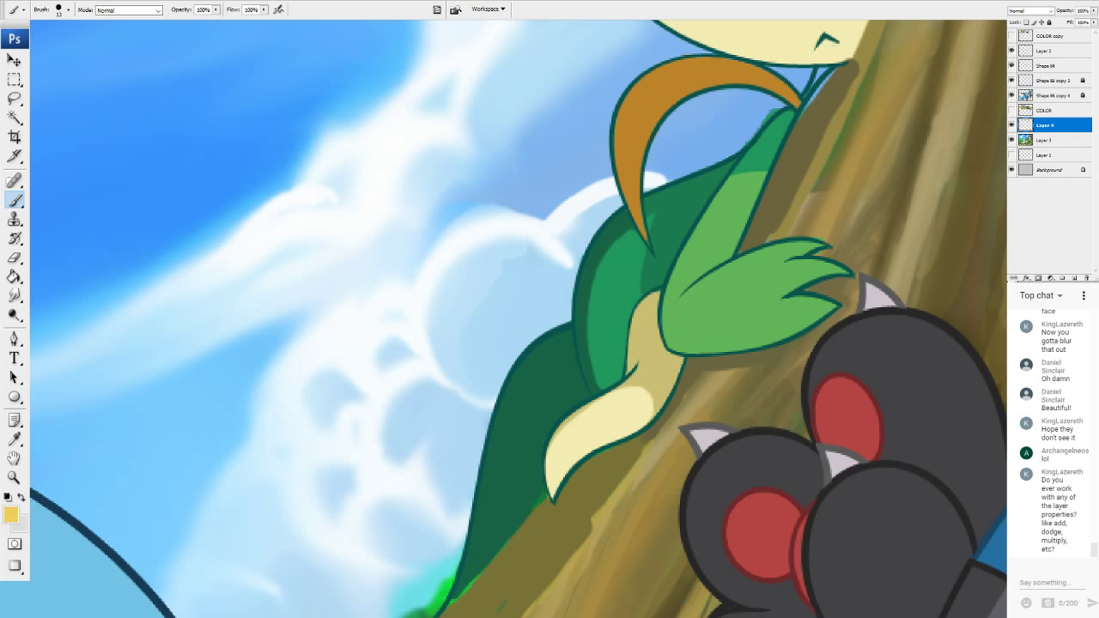
Outline a yellow highlight on the curved collar and fill the section down to its tip at 100% Paint Bucket opacity.
mouse_move(671, 106)
mouse_down()
mouse_move(659, 82)
mouse_move(639, 84)
mouse_move(626, 103)
mouse_up()
click(14, 276)
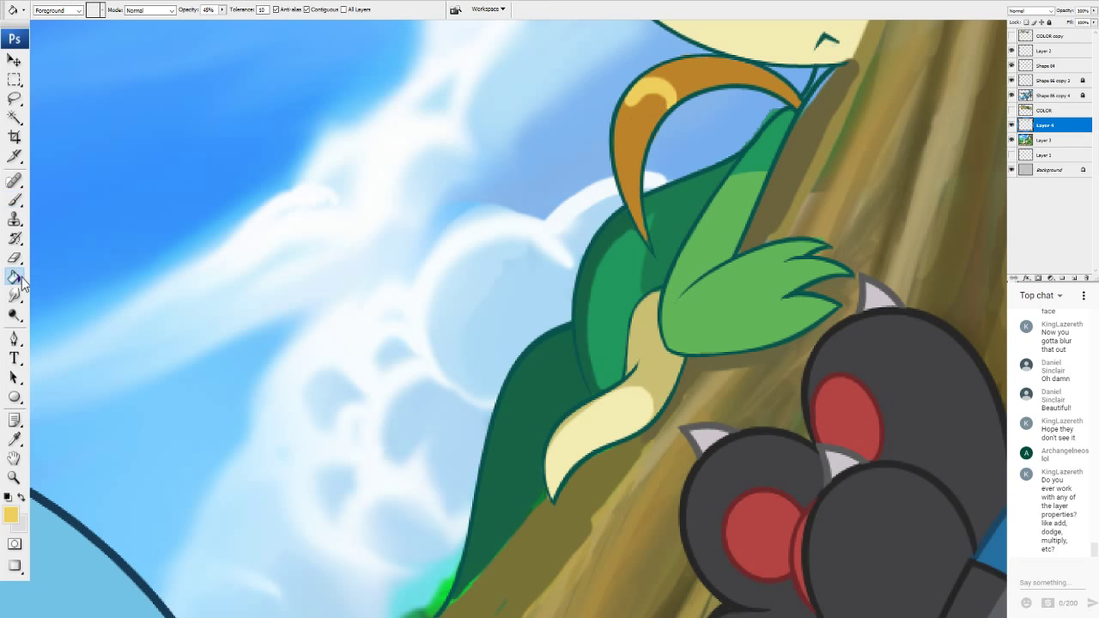
click(633, 131)
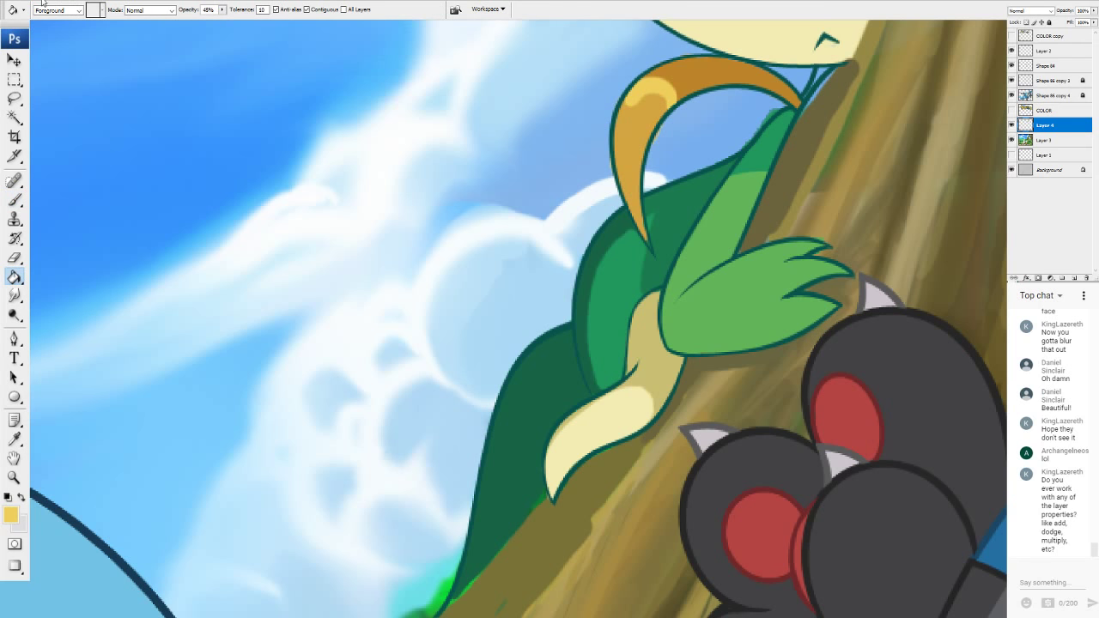
key(ctrl+z)
drag(226, 17, 265, 18)
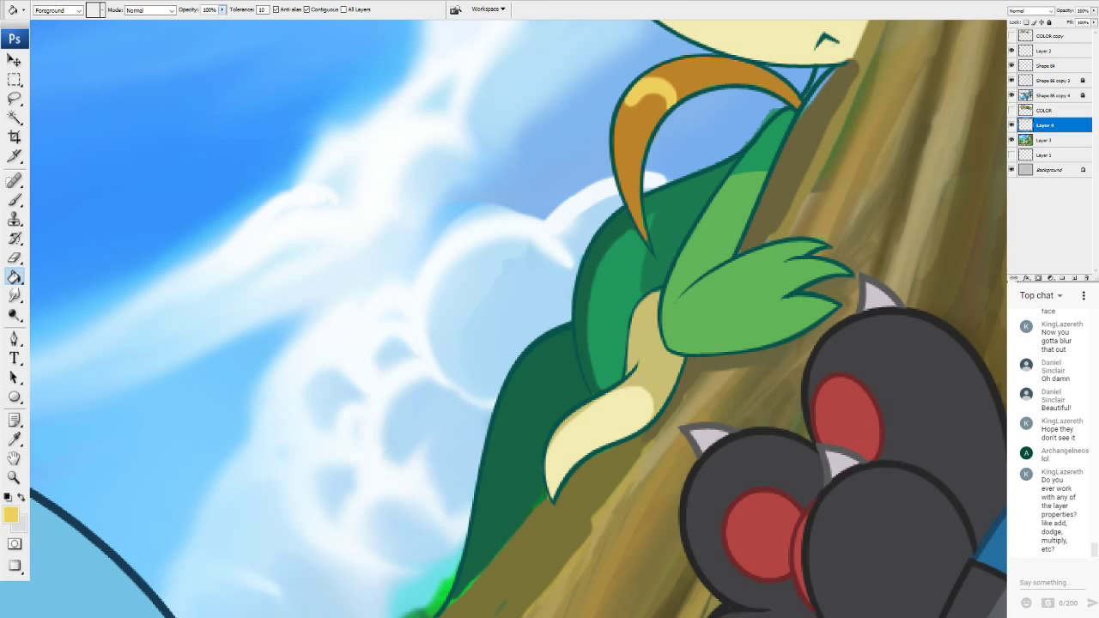
click(633, 135)
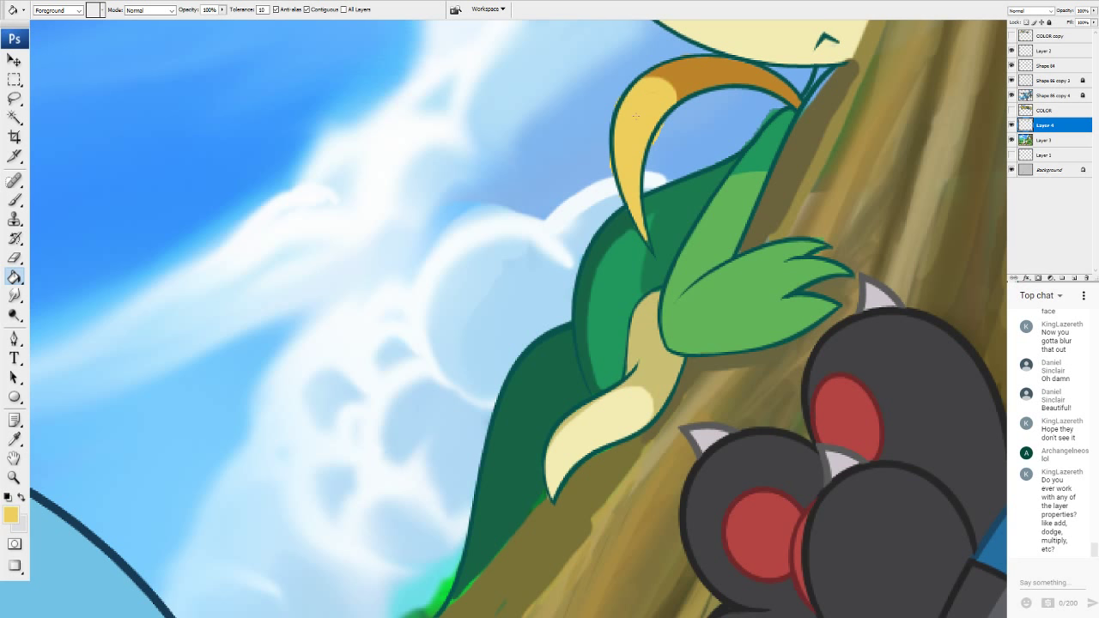
click(21, 293)
click(19, 258)
drag(683, 127, 662, 126)
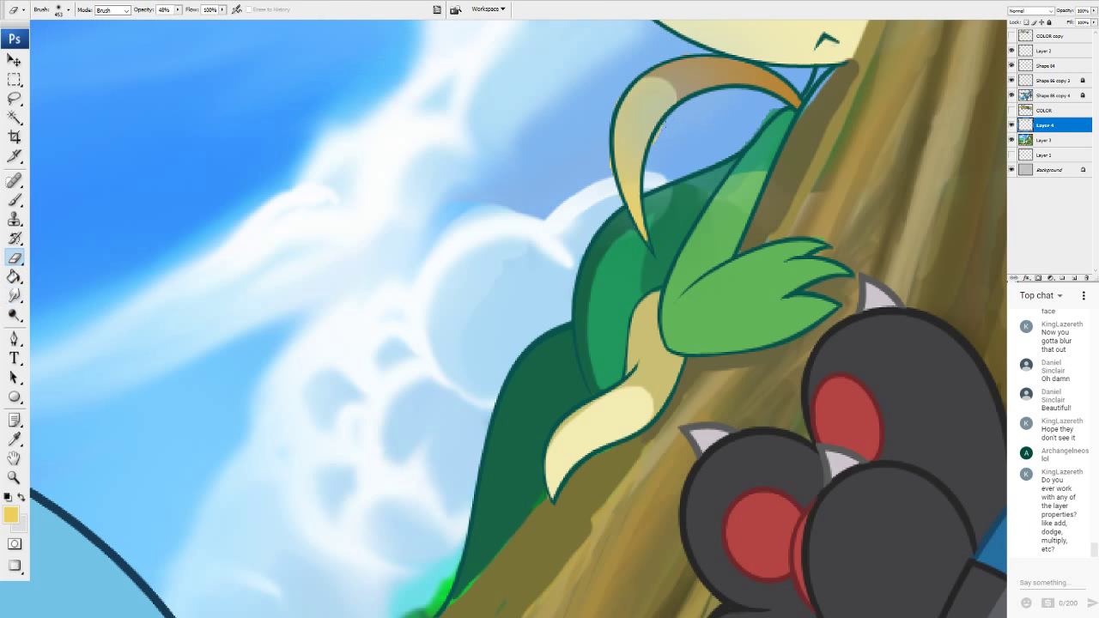
key(ctrl+z)
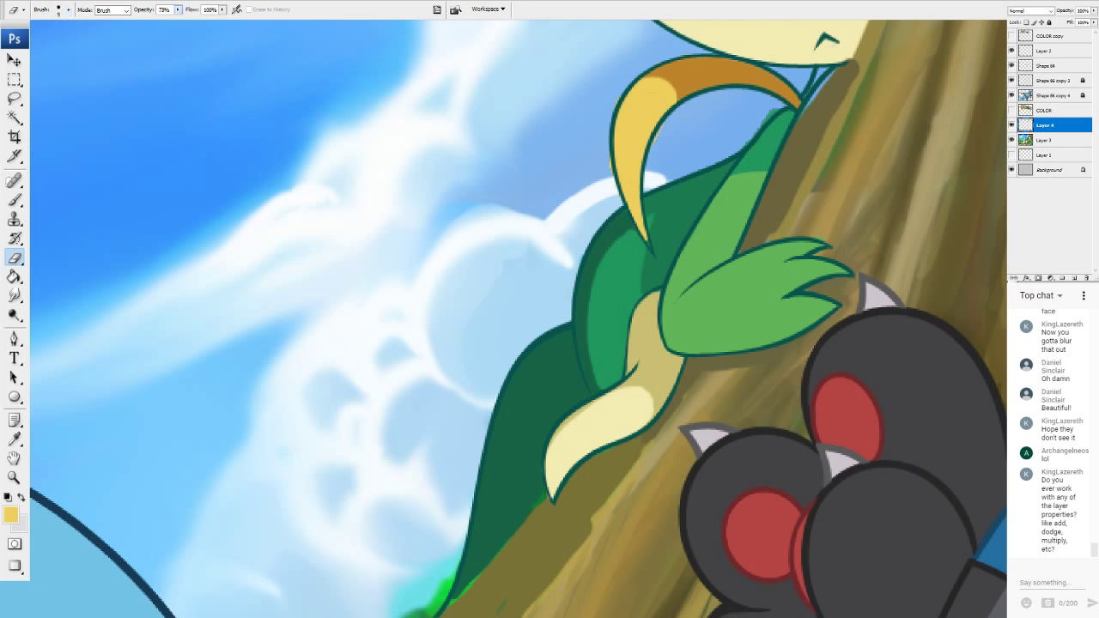
Clean up the yellow spill outside the collar's outline with the Eraser at 100% opacity and refine the collar's tip.
key(0)
key(r)
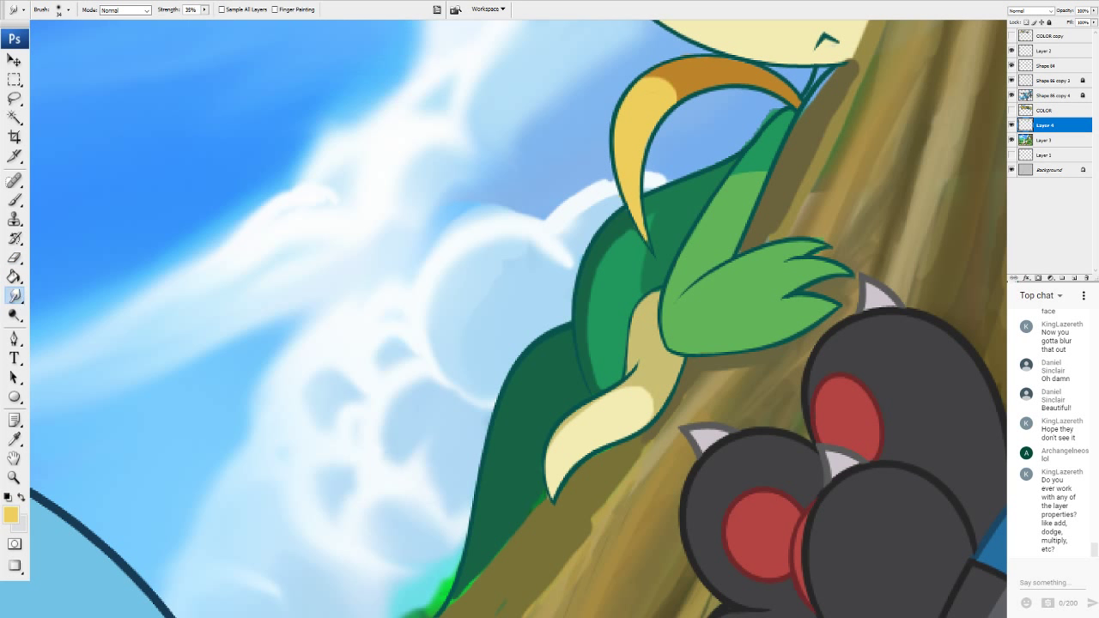
drag(646, 239, 652, 251)
key(ctrl+z)
key(b)
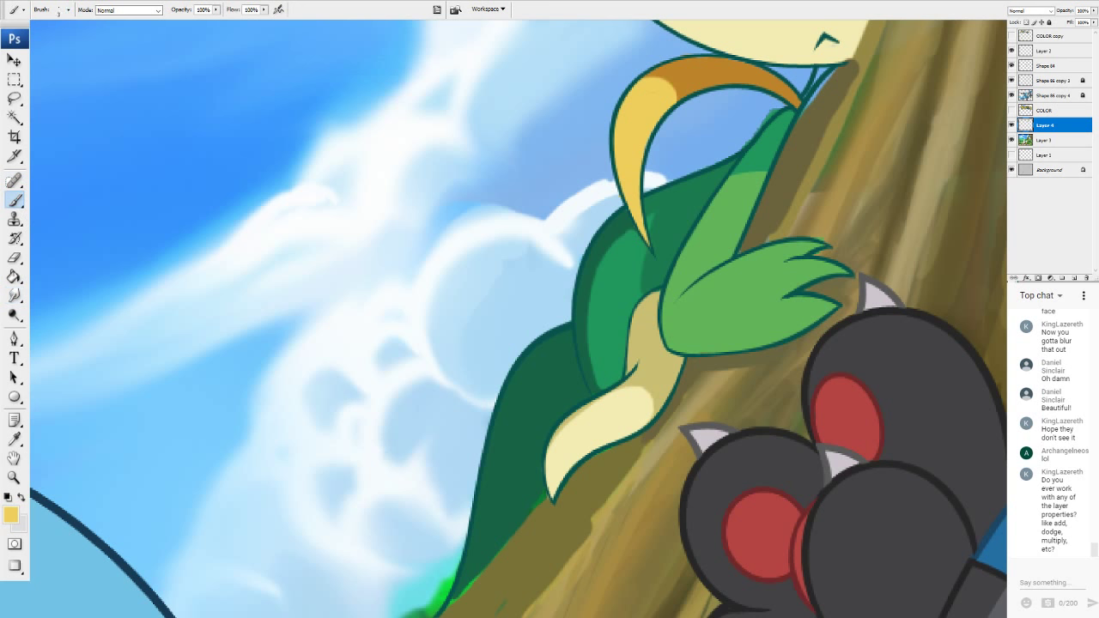
Sample the amber shadow colour bd842a from the collar as the foreground colour.
scroll(519, 317, down, 10)
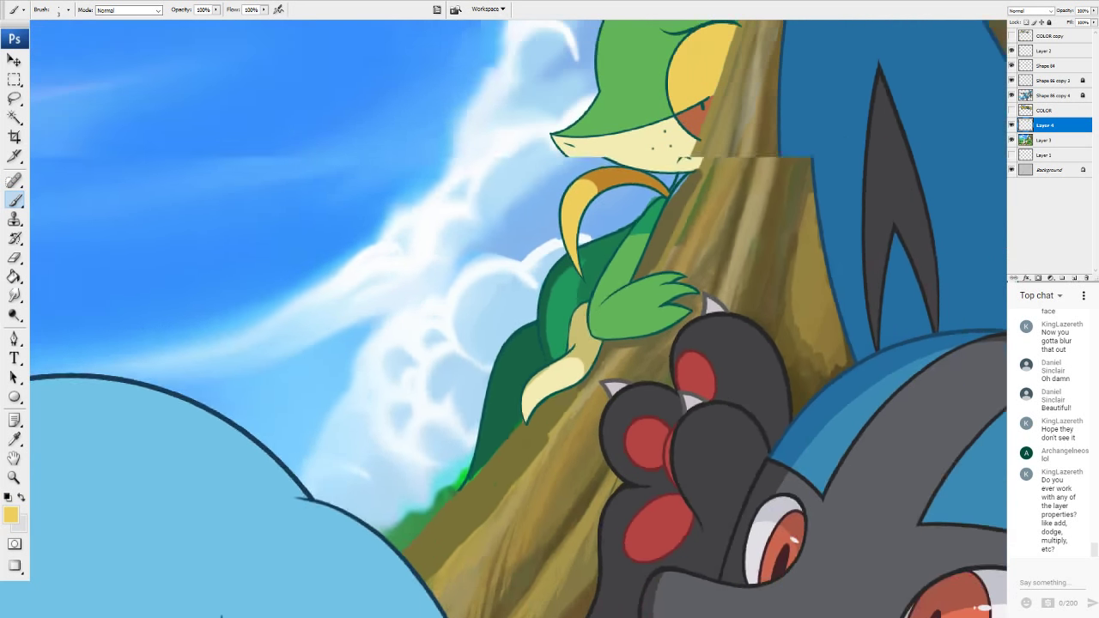
scroll(609, 99, up, 10)
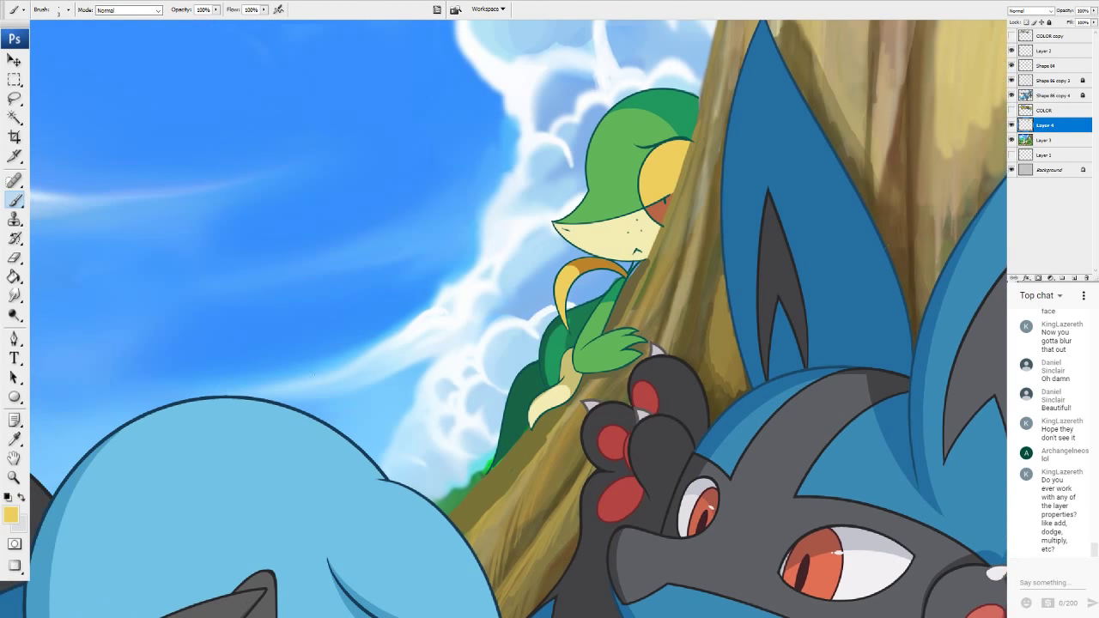
click(11, 513)
click(912, 218)
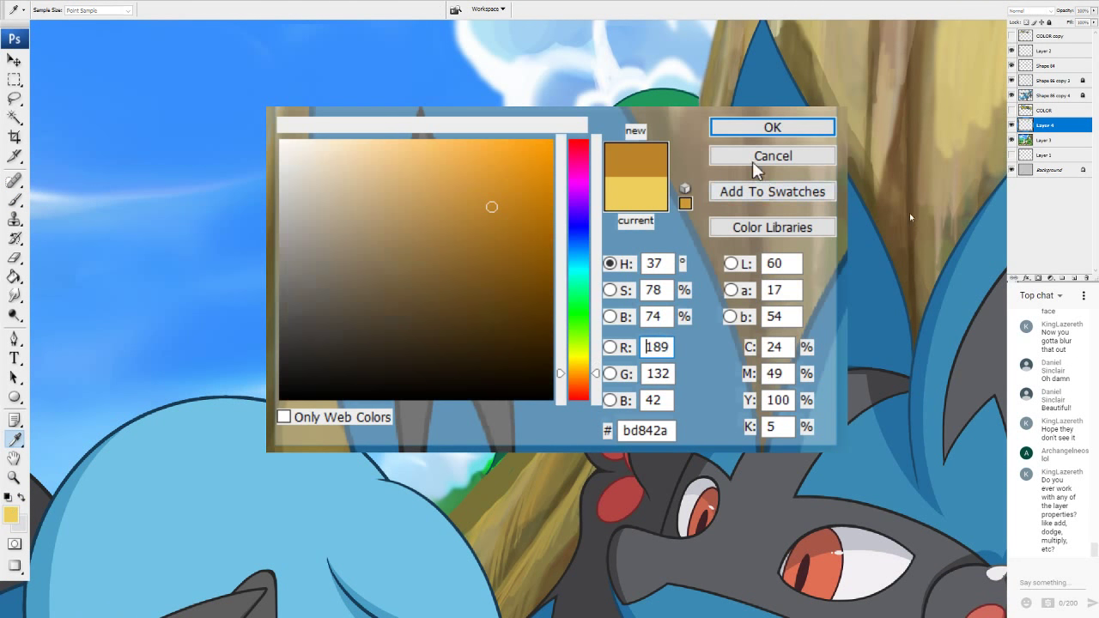
key(Return)
scroll(615, 257, up, 3)
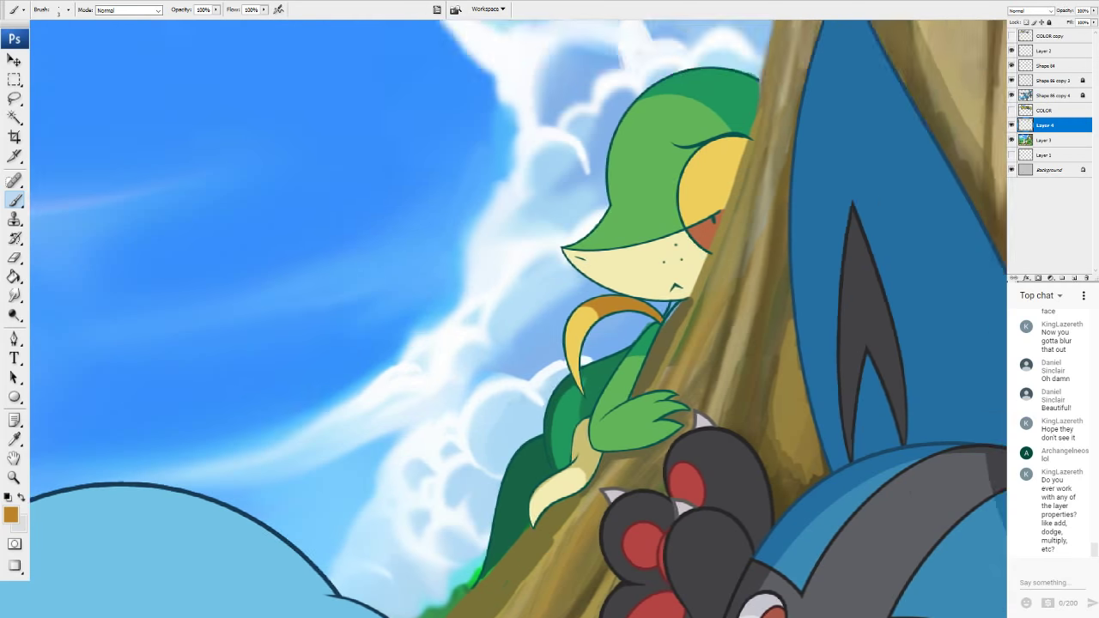
drag(653, 275, 358, 324)
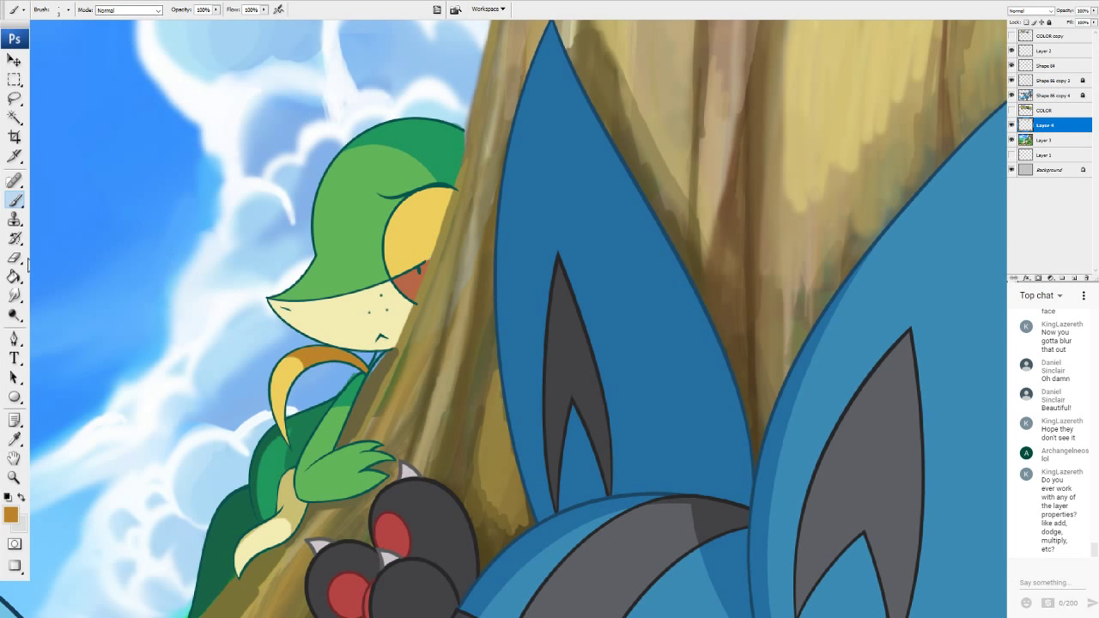
click(15, 399)
click(13, 514)
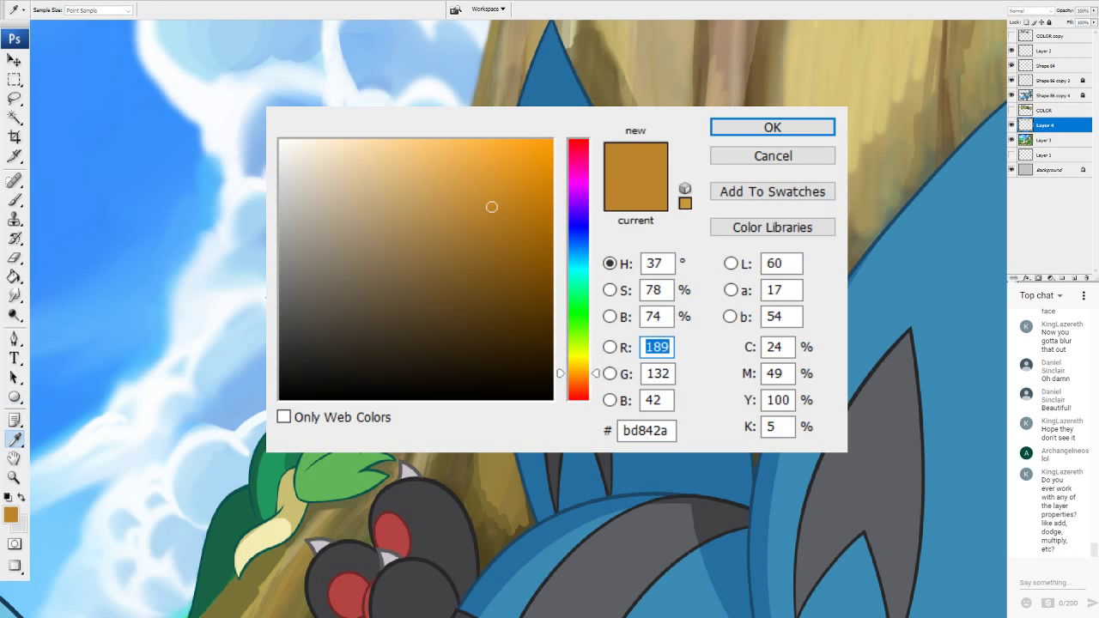
click(775, 157)
key(u)
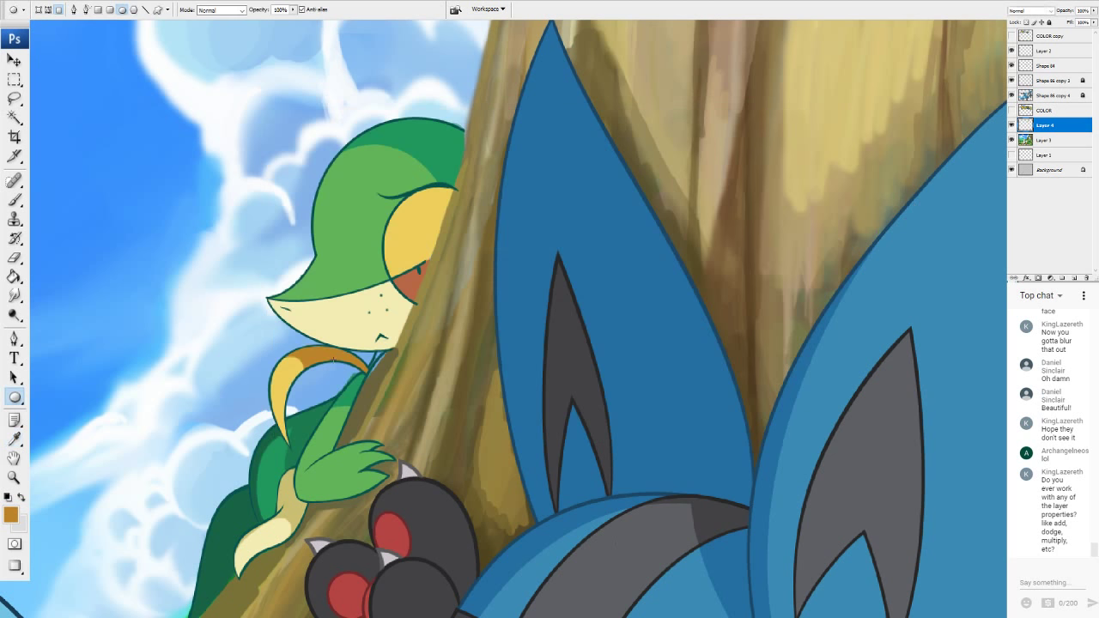
Brush an amber shadow onto the yellow eye patch beside the trunk and touch up the red iris with sampled colours.
click(14, 199)
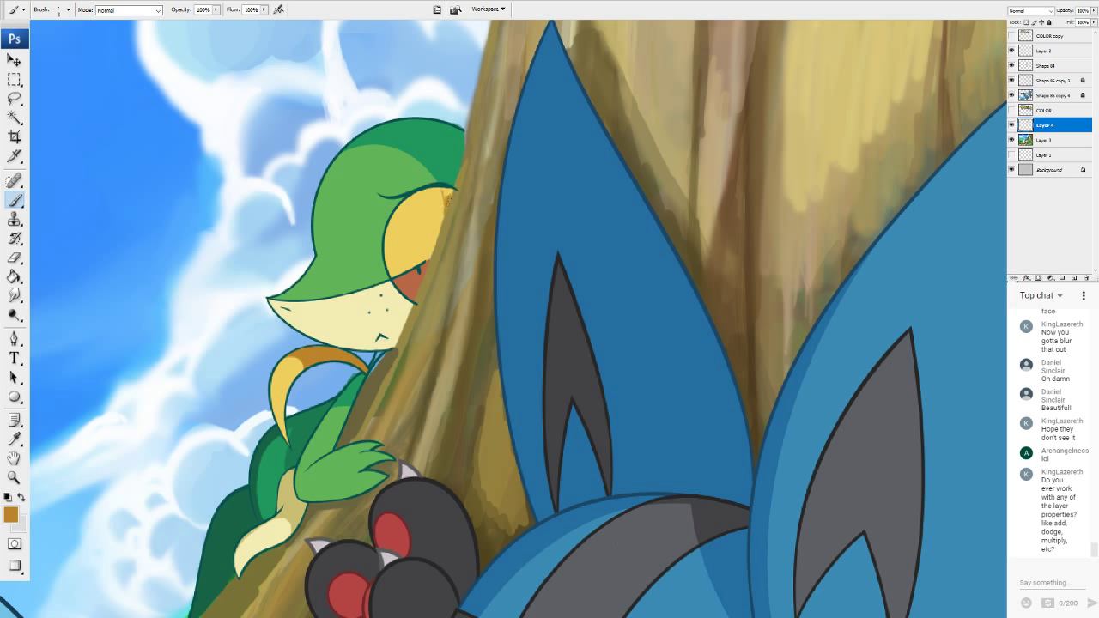
drag(445, 190, 446, 193)
alt+click(432, 209)
alt+click(420, 266)
alt+click(422, 263)
alt+click(416, 257)
Repaint the edge of the cream muzzle and chin where it meets the trunk, using colours sampled around it.
alt+click(415, 293)
alt+click(406, 309)
alt+click(393, 350)
drag(392, 349, 405, 325)
alt+click(405, 321)
alt+click(400, 347)
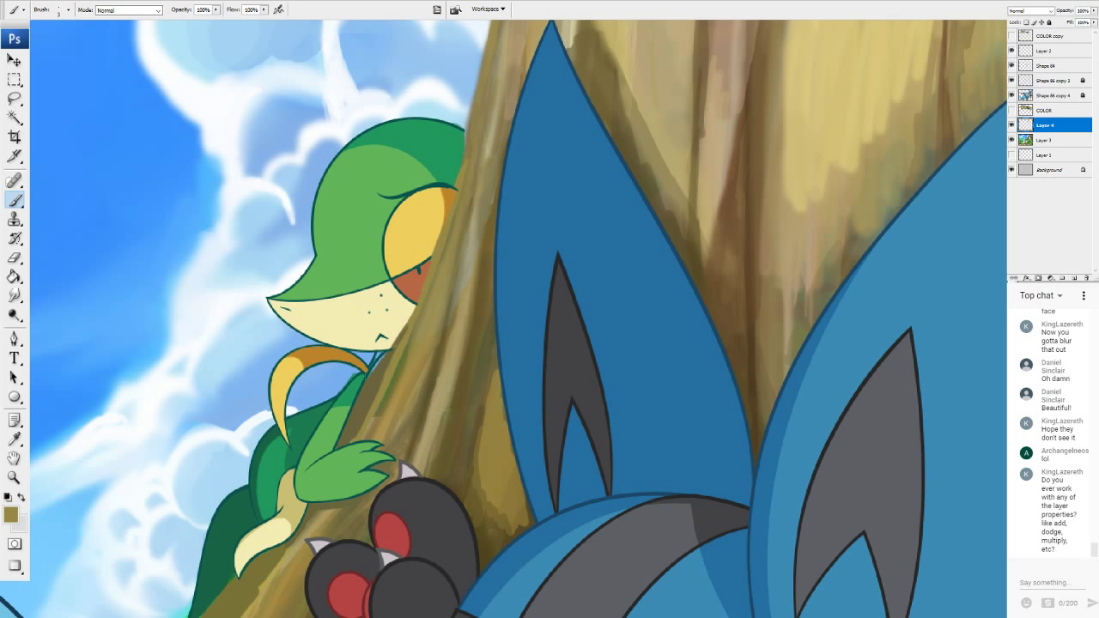
Touch up the neck, shoulder and head edge along the trunk with sampled greens and bark colours, and choose the Eraser.
alt+click(355, 386)
alt+click(326, 405)
alt+click(348, 375)
alt+click(375, 379)
drag(385, 354, 371, 373)
alt+click(389, 349)
alt+click(355, 427)
alt+click(455, 174)
click(15, 258)
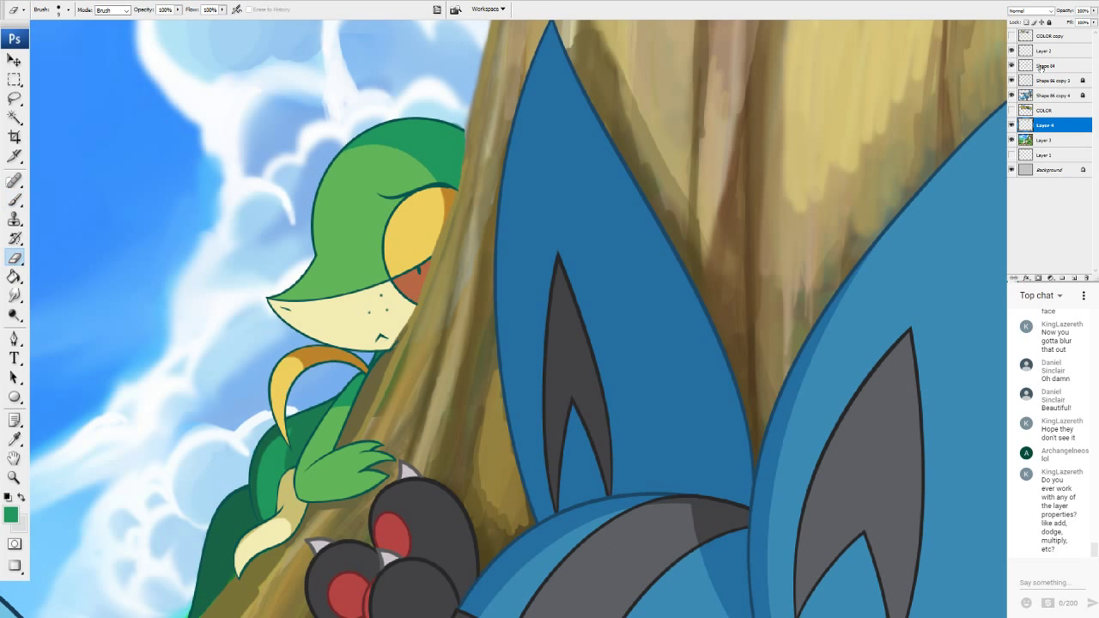
Smudge the hard horizontal seam in the painted rocks between the two characters' feet on Layer 3.
scroll(966, 378, down, 7)
scroll(486, 318, down, 2)
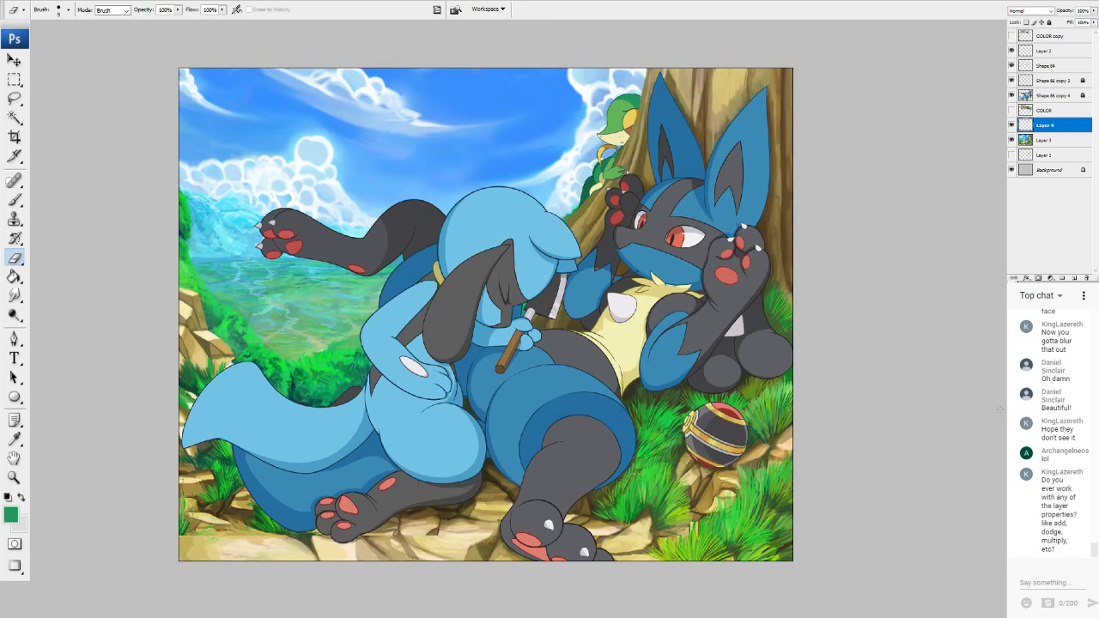
key(ctrl+plus)
key(ctrl+plus)
key(ctrl+plus)
key(ctrl+plus)
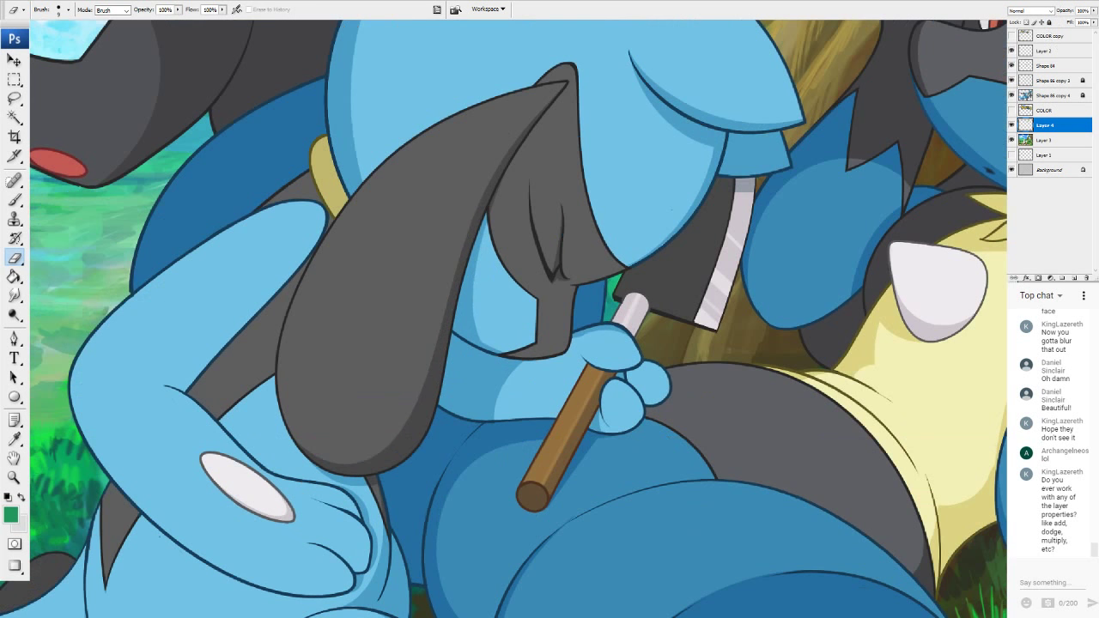
drag(143, 611, 460, 130)
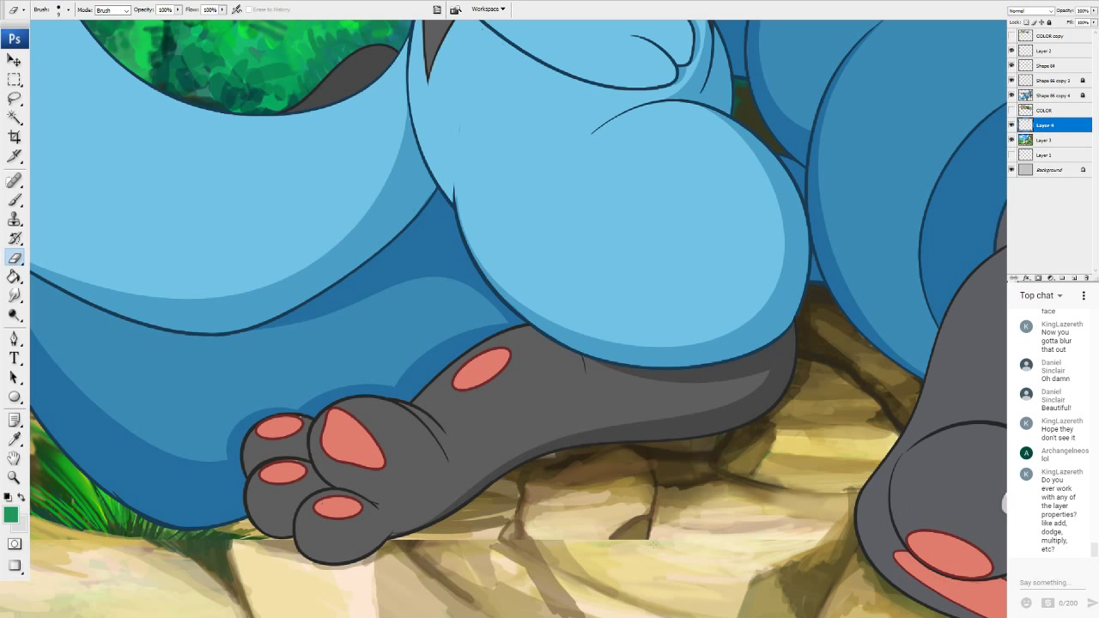
click(1034, 141)
drag(620, 531, 609, 545)
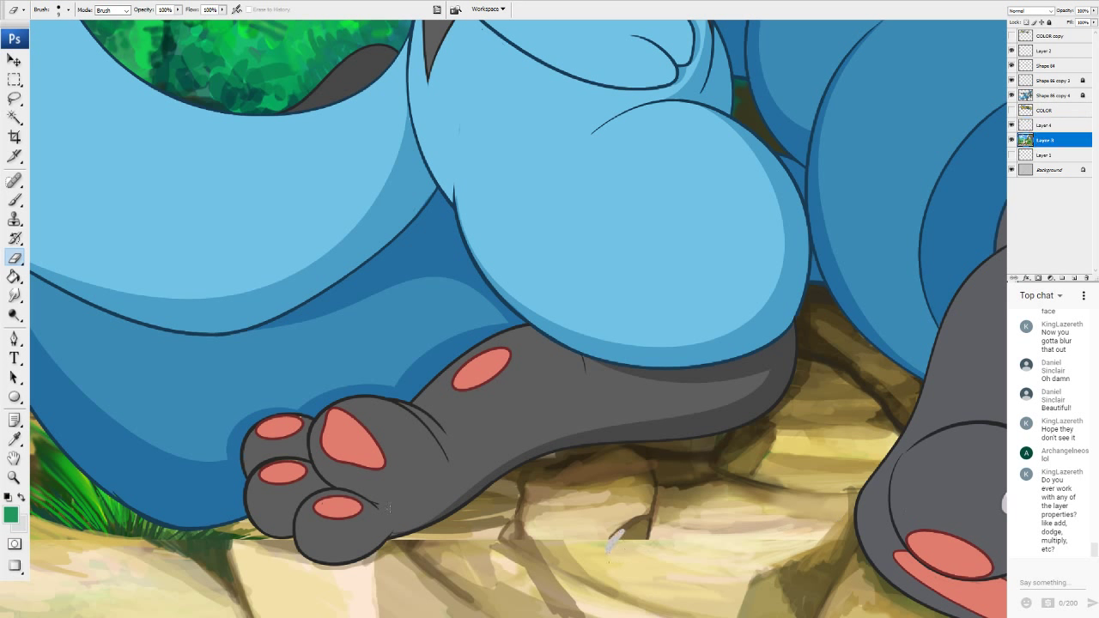
key(ctrl+z)
click(17, 297)
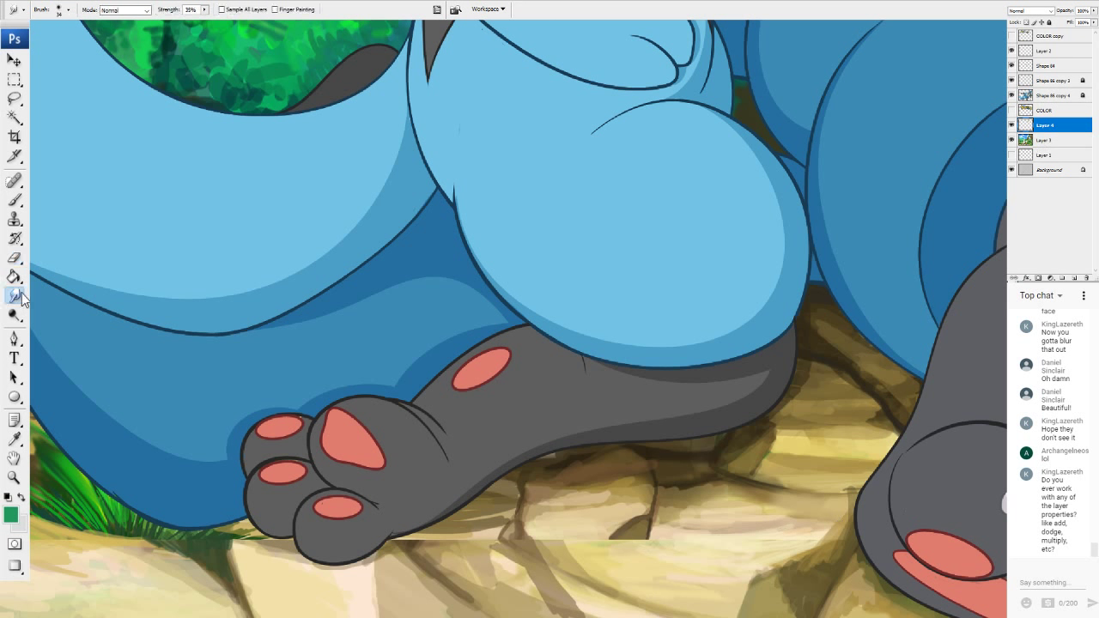
click(1011, 126)
click(1011, 126)
click(1043, 140)
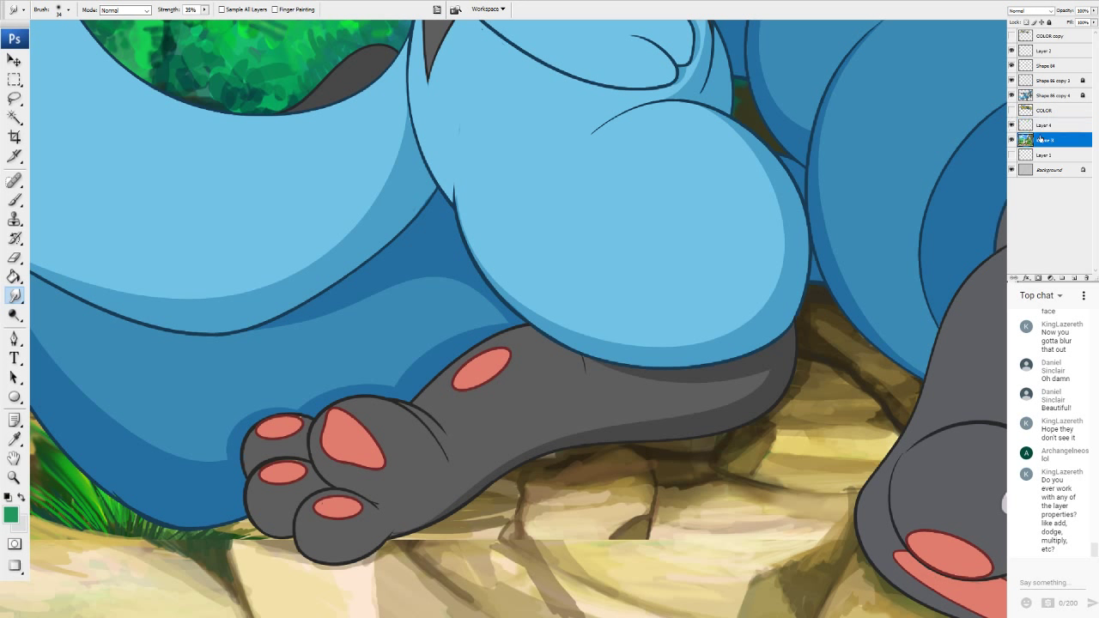
mouse_move(624, 538)
mouse_down()
mouse_move(573, 526)
mouse_move(603, 548)
mouse_move(552, 544)
mouse_move(541, 530)
mouse_move(581, 549)
mouse_up()
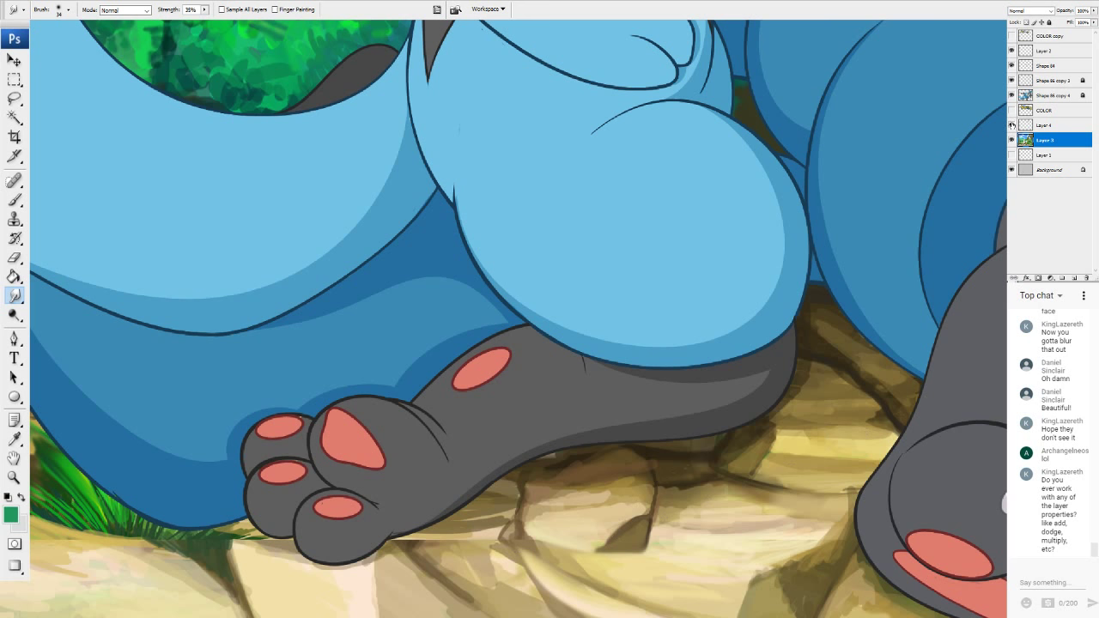
Sample a pale sandy yellow from the foreground rocks as the foreground colour.
key(ctrl+minus)
scroll(518, 318, down, 7)
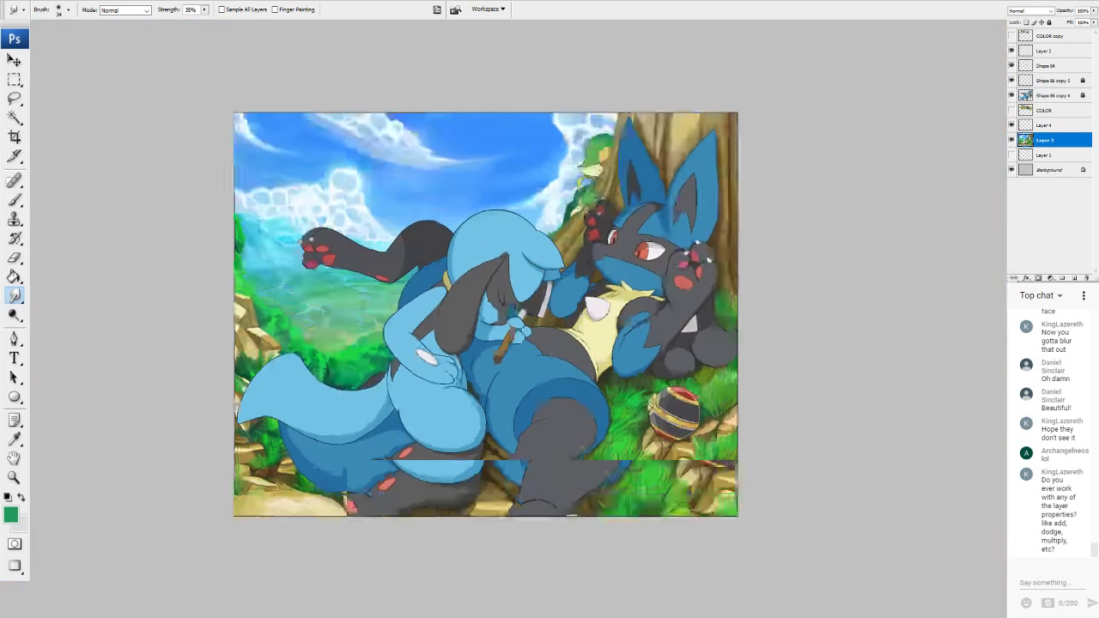
scroll(518, 318, up, 5)
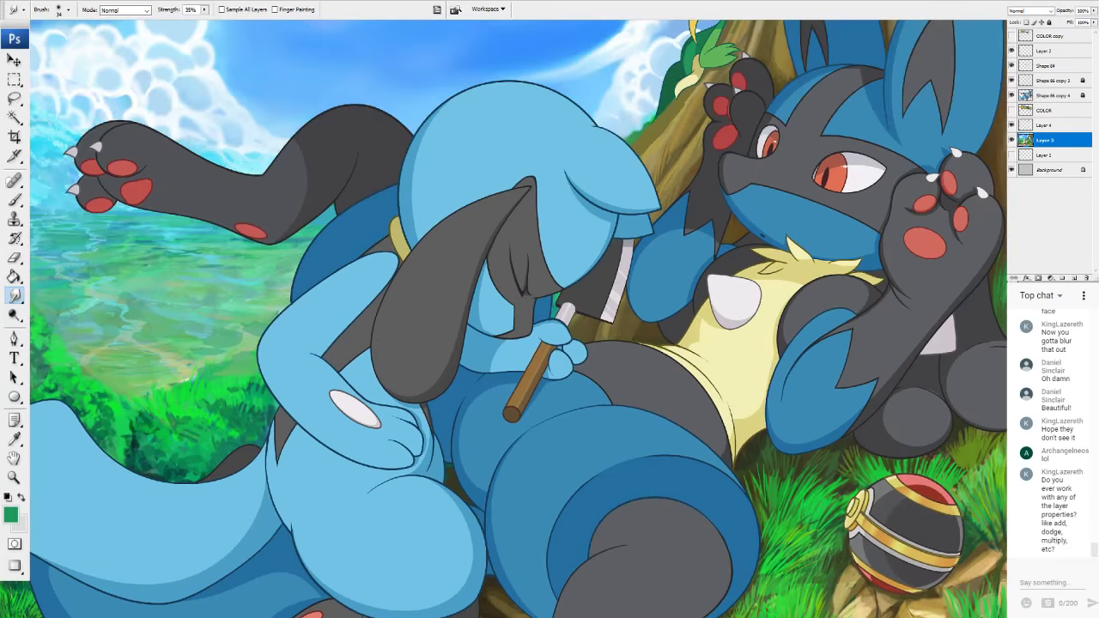
scroll(515, 343, up, 1)
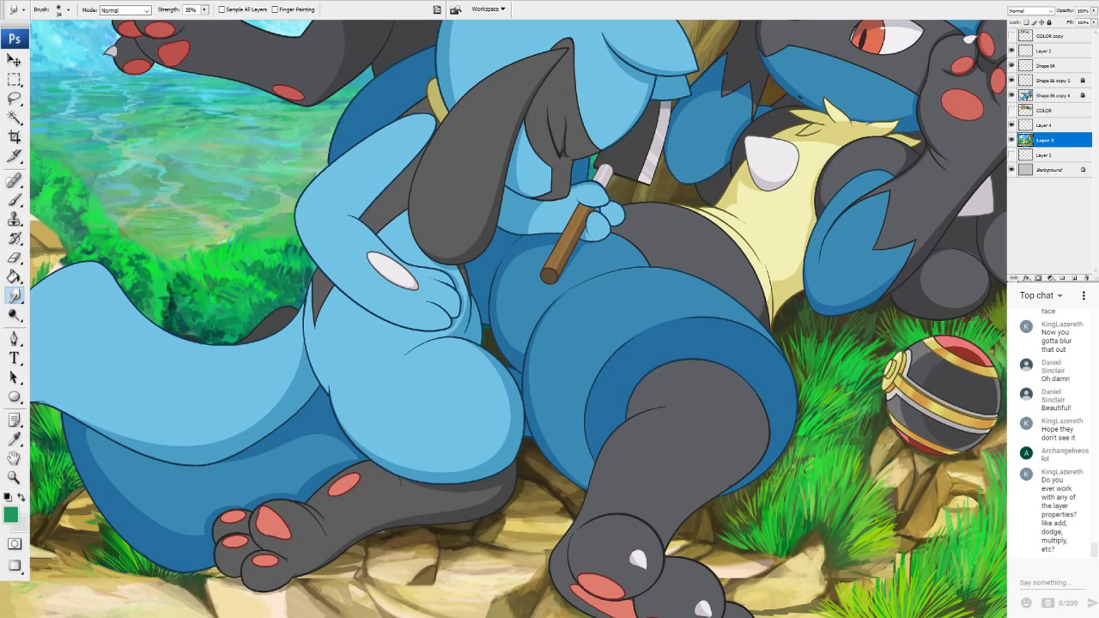
click(14, 514)
click(95, 594)
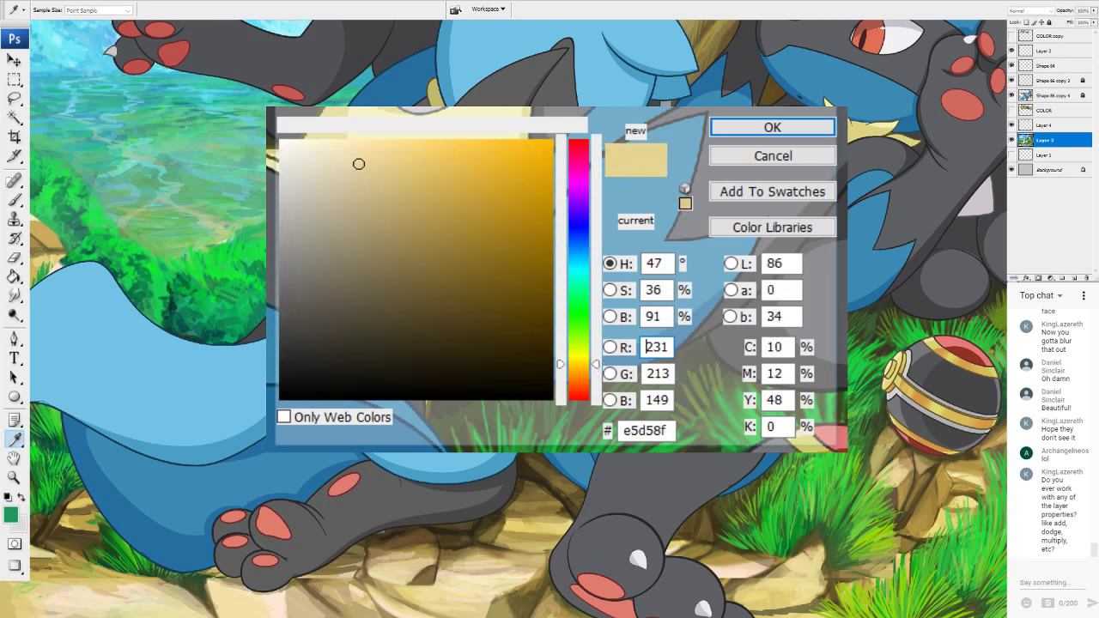
click(381, 164)
click(772, 127)
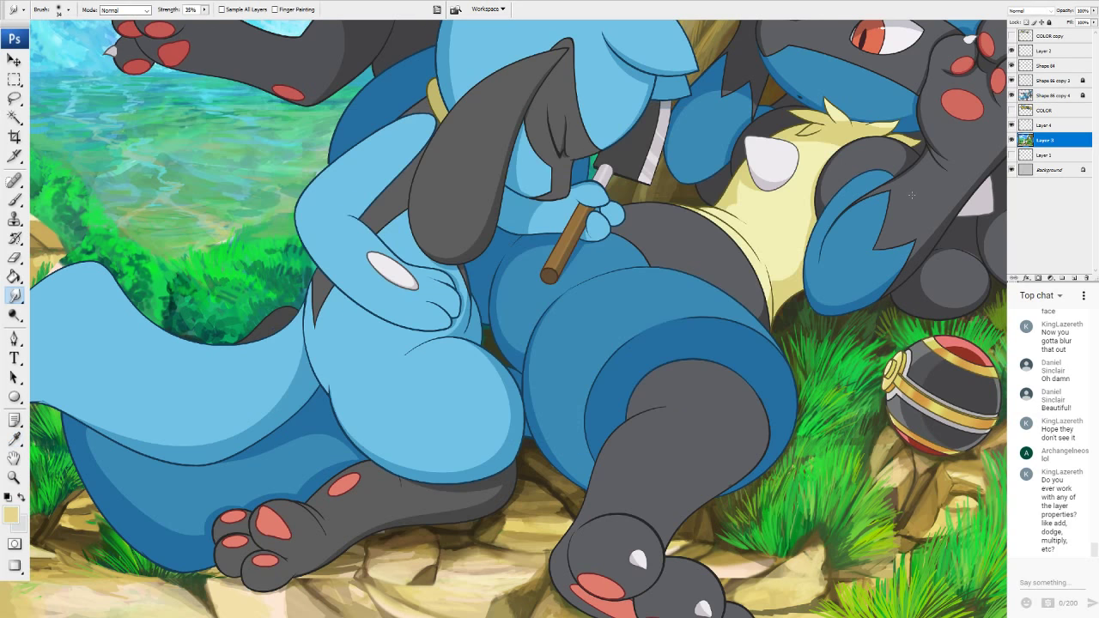
Brush the sandy yellow over the rock seam beside the grey foot and smudge the strokes into the surrounding stone.
click(15, 200)
click(76, 43)
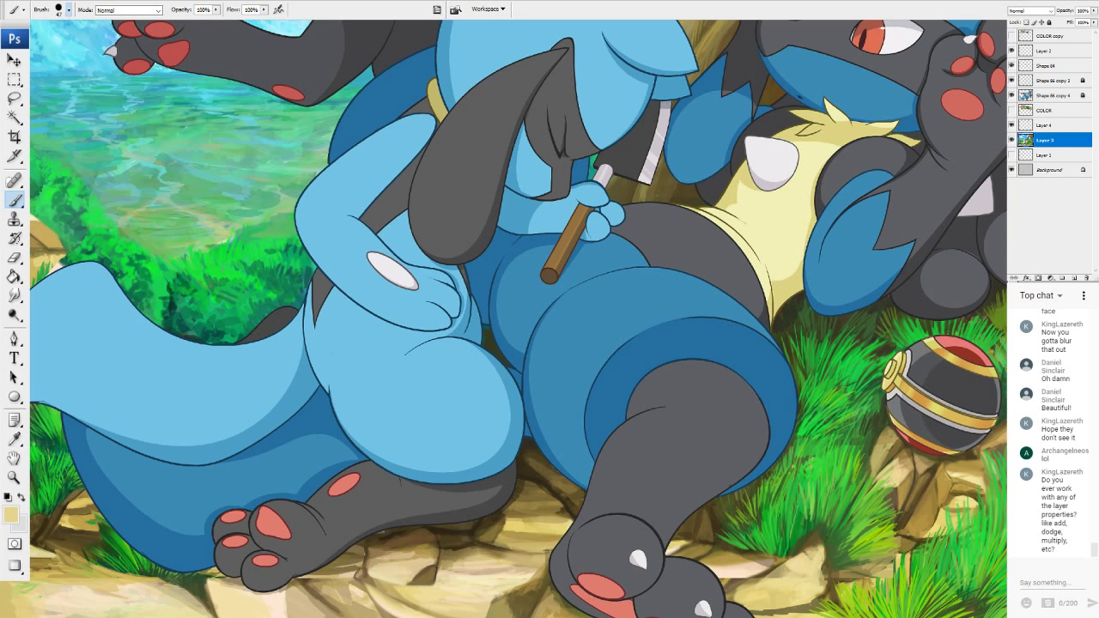
mouse_move(354, 593)
mouse_down()
mouse_move(392, 596)
mouse_move(386, 583)
mouse_move(381, 610)
mouse_move(435, 615)
mouse_move(430, 573)
mouse_up()
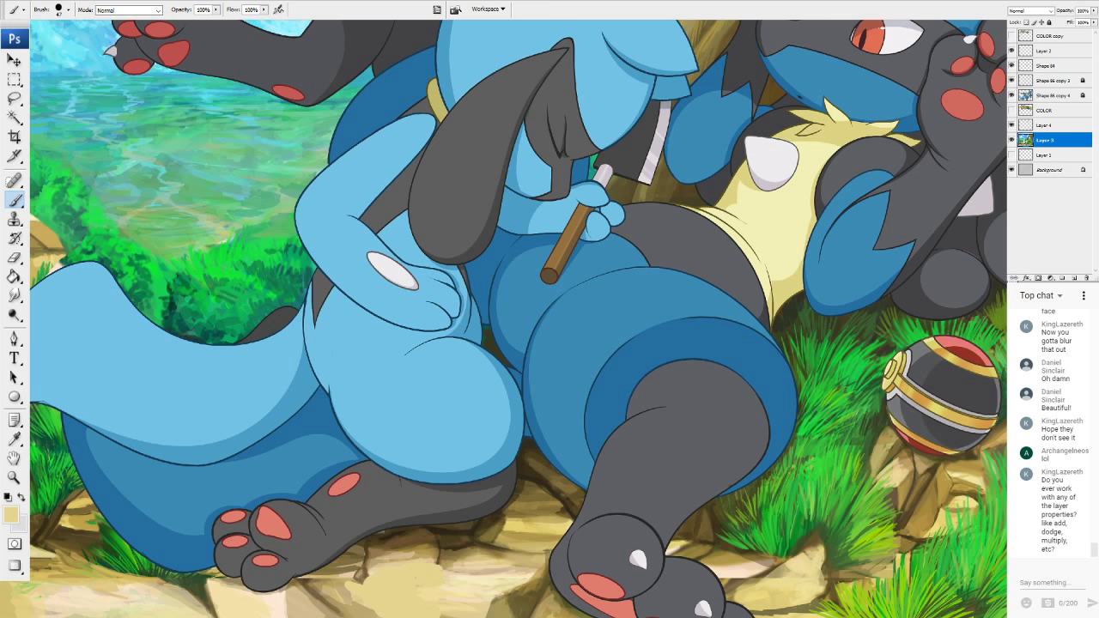
click(14, 294)
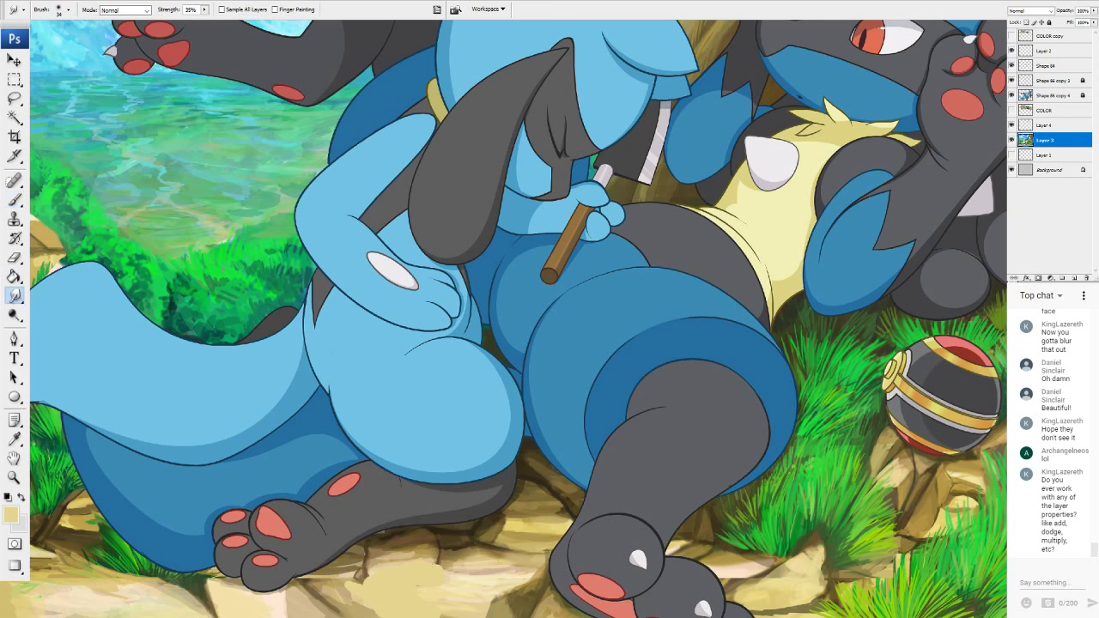
drag(438, 563, 449, 579)
Set the Smudge tool to 10% strength with a 72-pixel brush and select Layer 4.
scroll(519, 318, down, 10)
scroll(518, 319, up, 1)
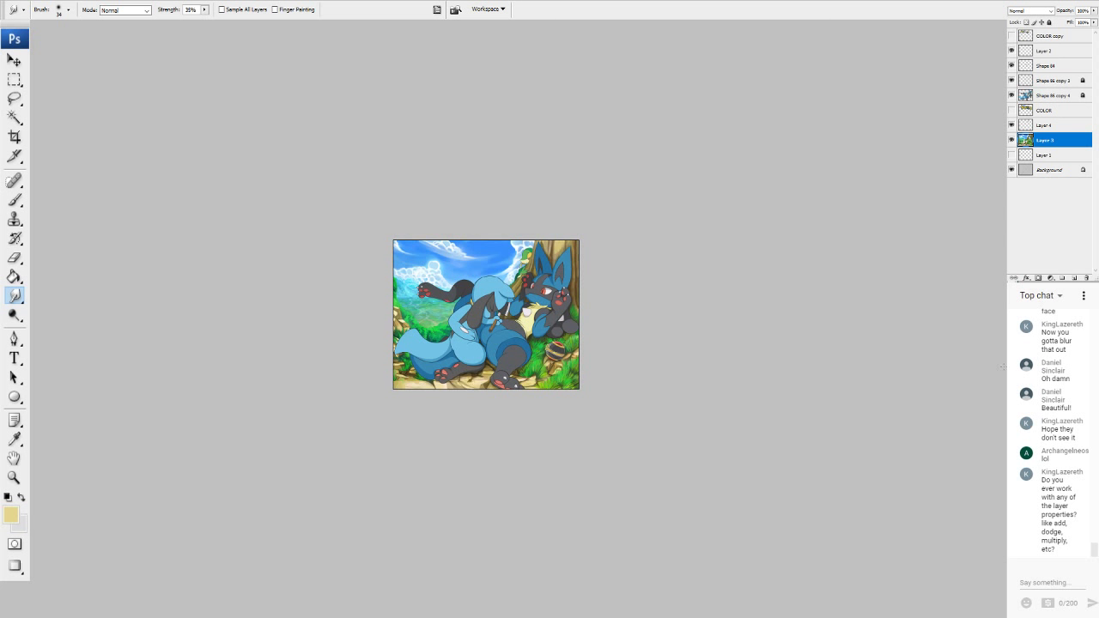
scroll(486, 314, down, 1)
scroll(486, 314, up, 8)
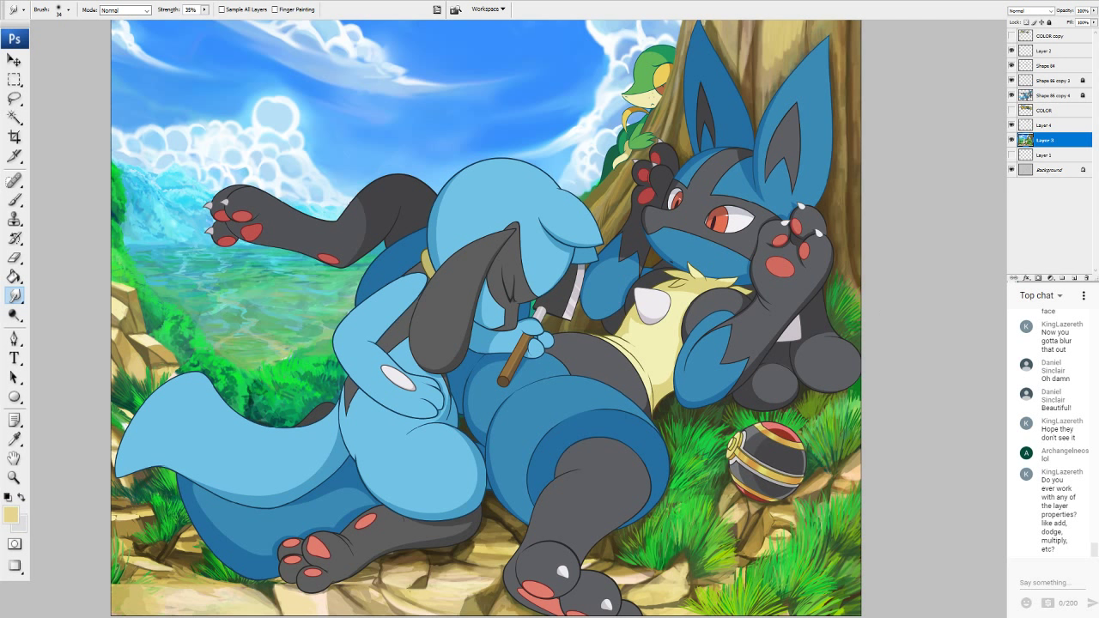
drag(205, 11, 193, 18)
key(bracketleft)
click(67, 10)
click(1047, 127)
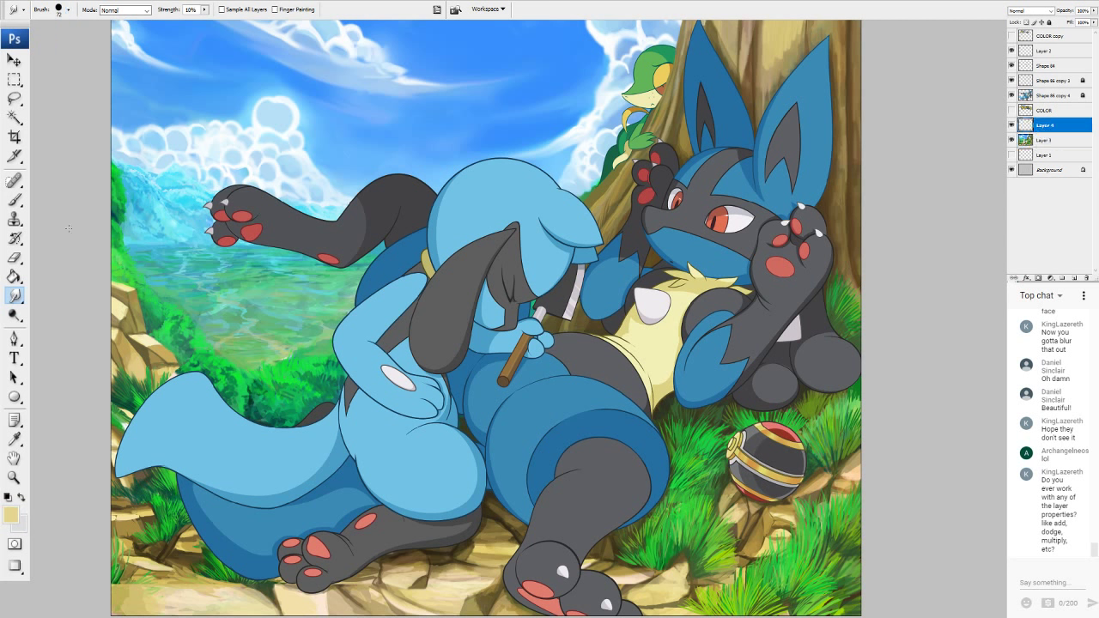
Brush a sampled dark brown shadow onto the rocks between the feet on Layer 3 at 36% opacity.
key(b)
key(alt+bracketleft)
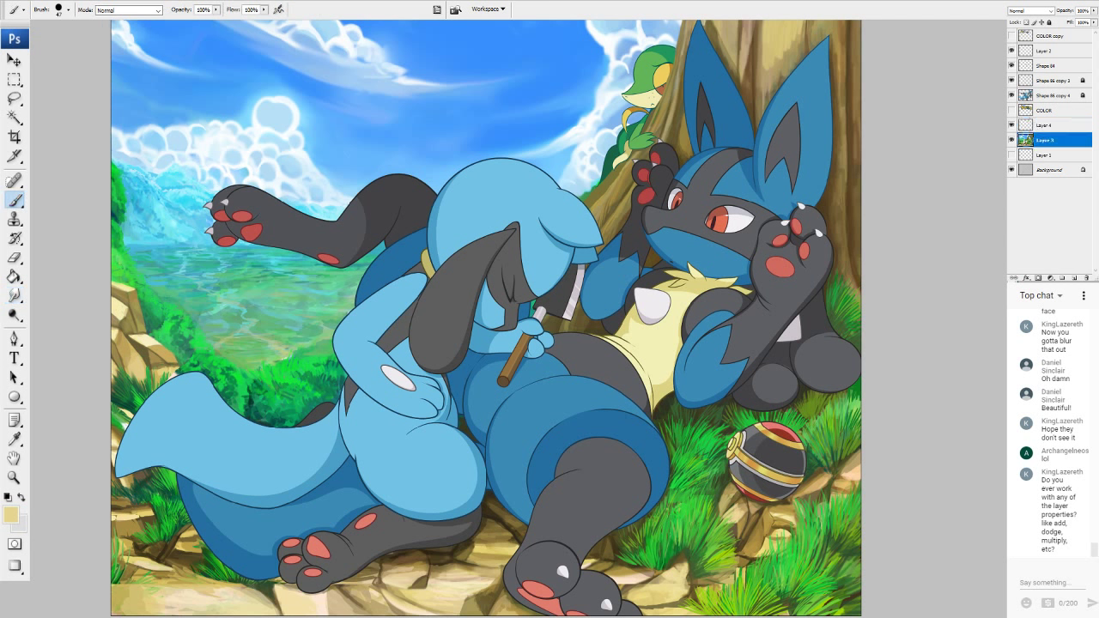
click(69, 11)
alt+click(188, 549)
drag(405, 592, 418, 593)
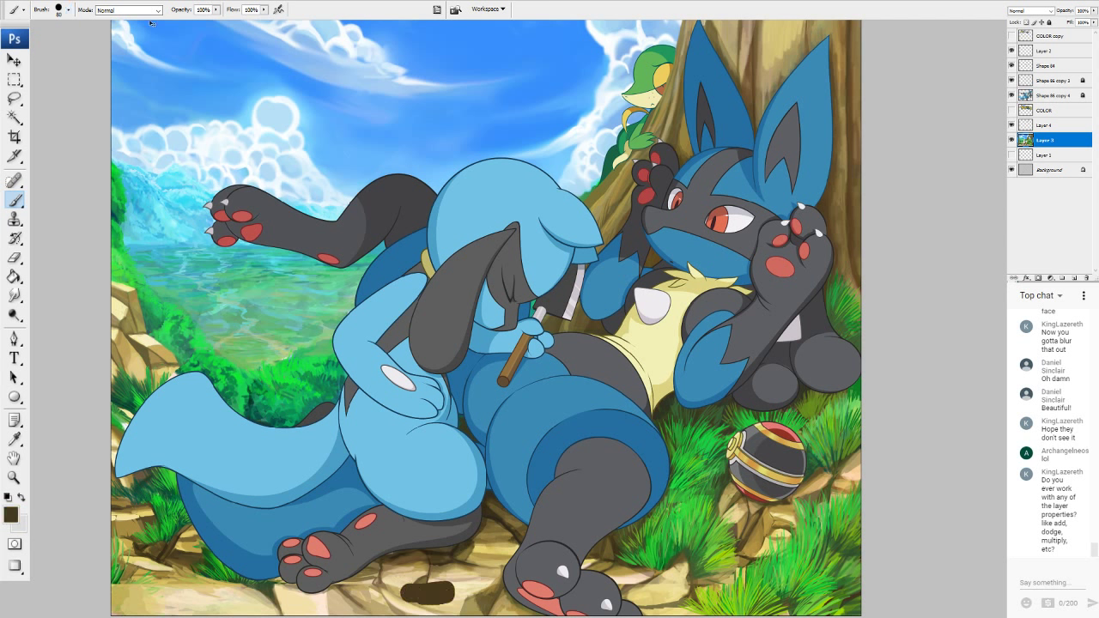
key(ctrl+z)
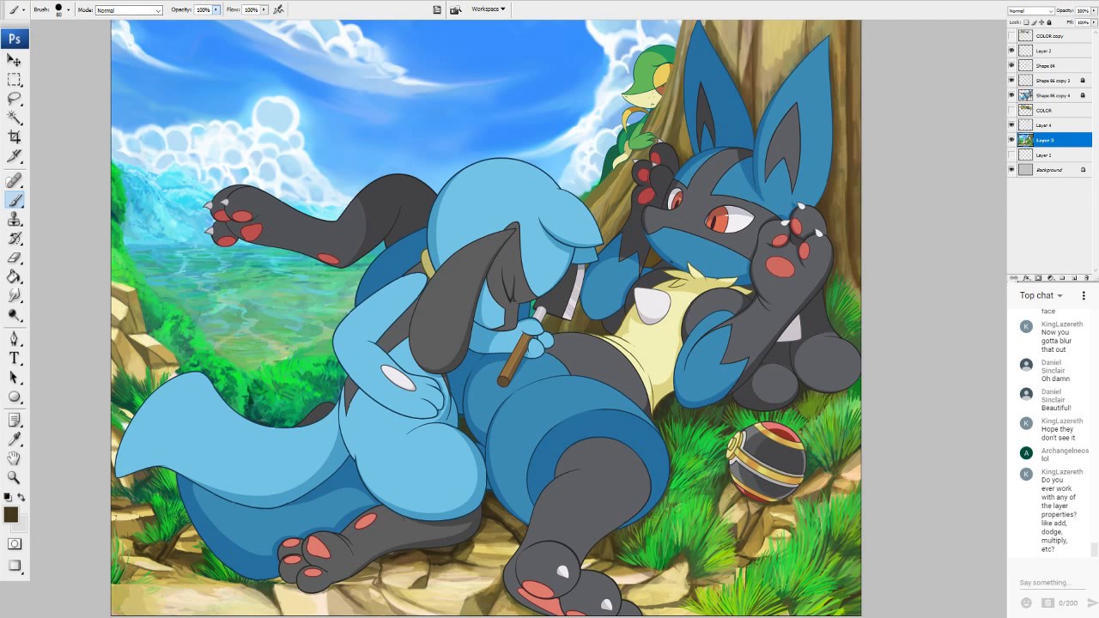
key(3)
key(6)
mouse_move(426, 582)
mouse_down()
mouse_move(407, 585)
mouse_move(451, 604)
mouse_move(467, 593)
mouse_move(420, 612)
mouse_move(455, 613)
mouse_move(464, 585)
mouse_move(485, 573)
mouse_move(434, 569)
mouse_move(487, 575)
mouse_move(474, 612)
mouse_up()
drag(407, 607, 384, 587)
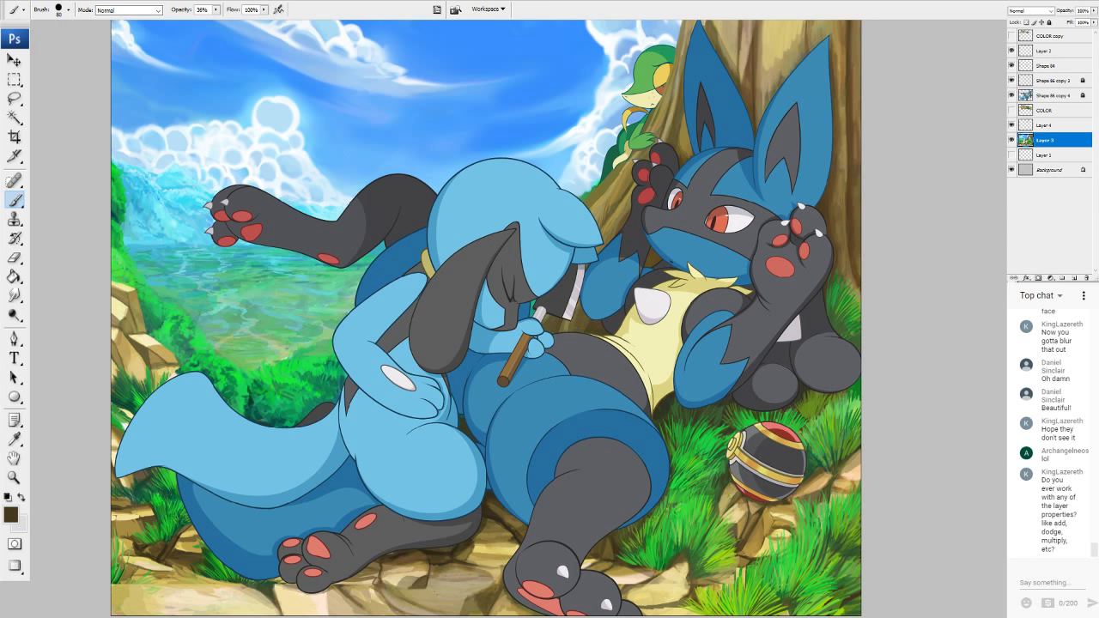
mouse_move(408, 606)
mouse_down()
mouse_move(459, 591)
mouse_move(469, 573)
mouse_move(455, 565)
mouse_move(477, 585)
mouse_move(497, 573)
mouse_move(440, 613)
mouse_move(398, 602)
mouse_move(395, 589)
mouse_up()
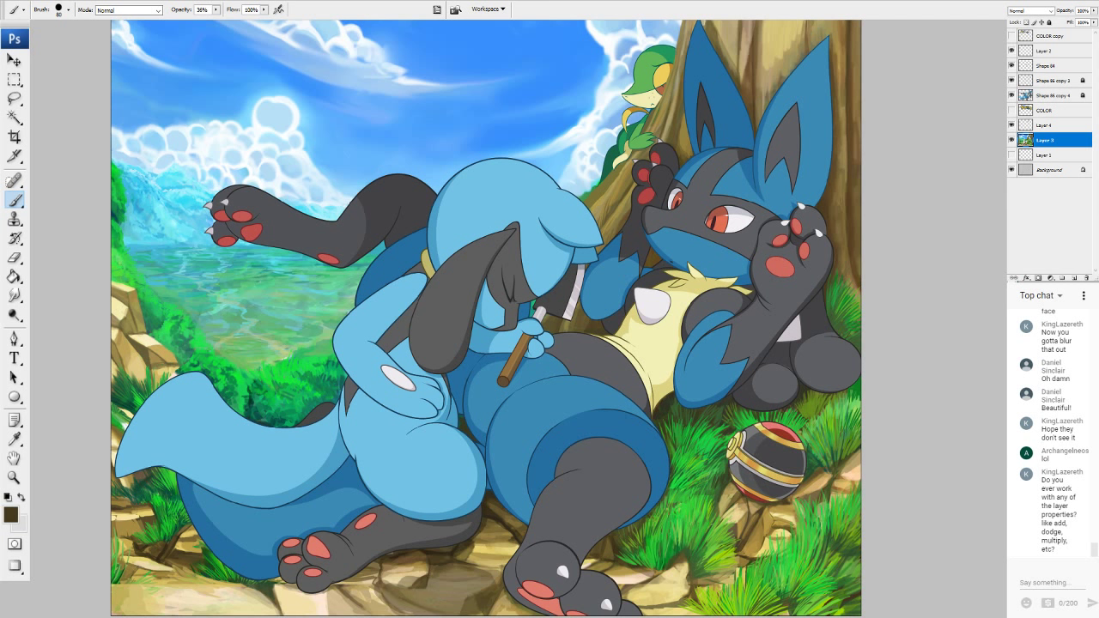
Blend the shaded rocks between the feet with ochre, tan and yellow colours sampled around them.
alt+click(434, 588)
mouse_move(427, 606)
mouse_down()
mouse_move(485, 596)
mouse_move(473, 598)
mouse_up()
drag(433, 607, 408, 602)
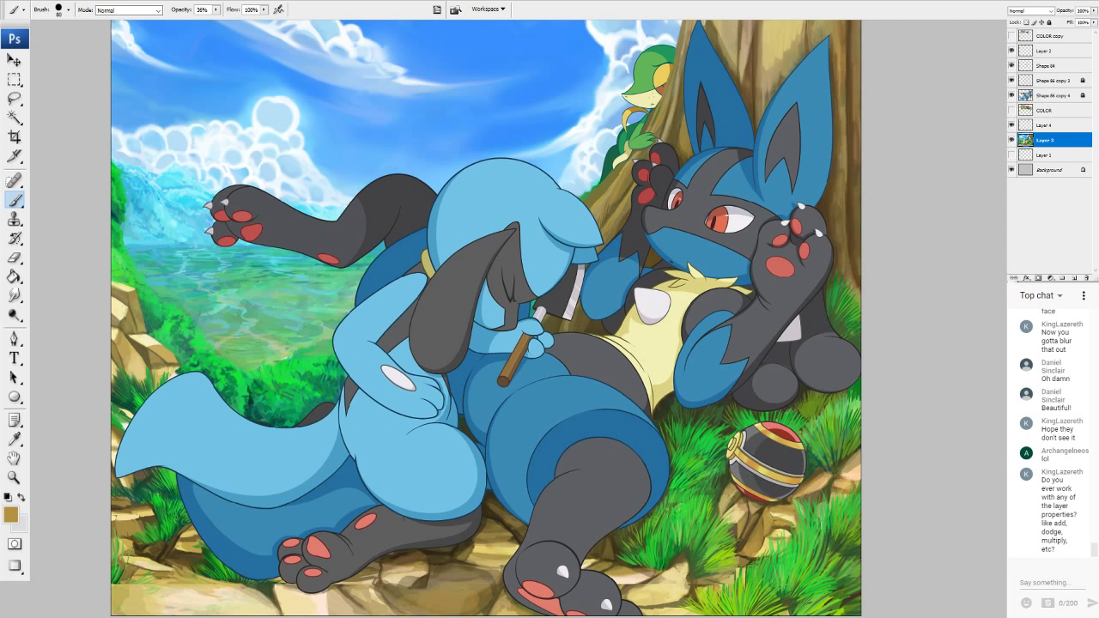
drag(481, 596, 417, 611)
alt+click(399, 575)
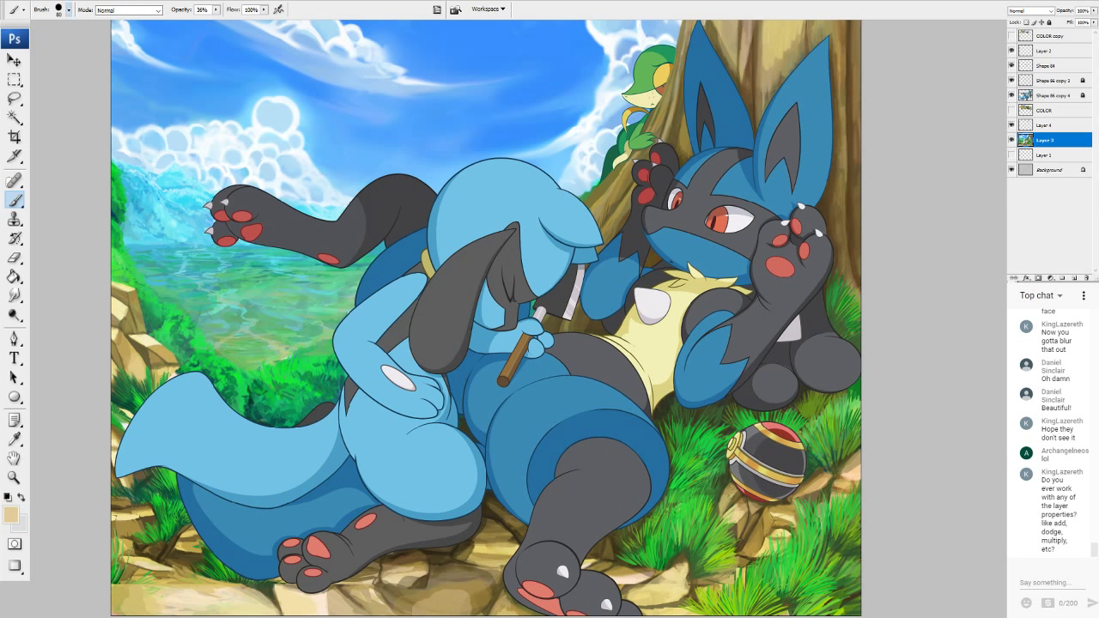
mouse_move(427, 608)
mouse_down()
mouse_move(449, 610)
mouse_move(454, 597)
mouse_move(477, 609)
mouse_move(482, 596)
mouse_move(442, 579)
mouse_move(429, 597)
mouse_move(397, 606)
mouse_move(424, 586)
mouse_up()
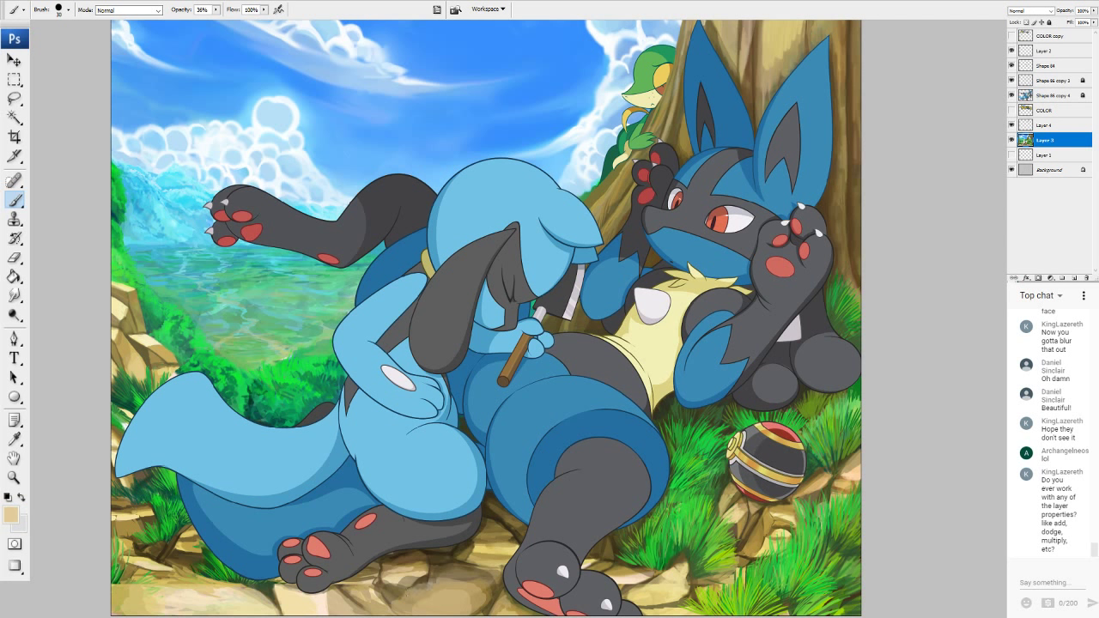
alt+click(491, 548)
drag(428, 612, 481, 605)
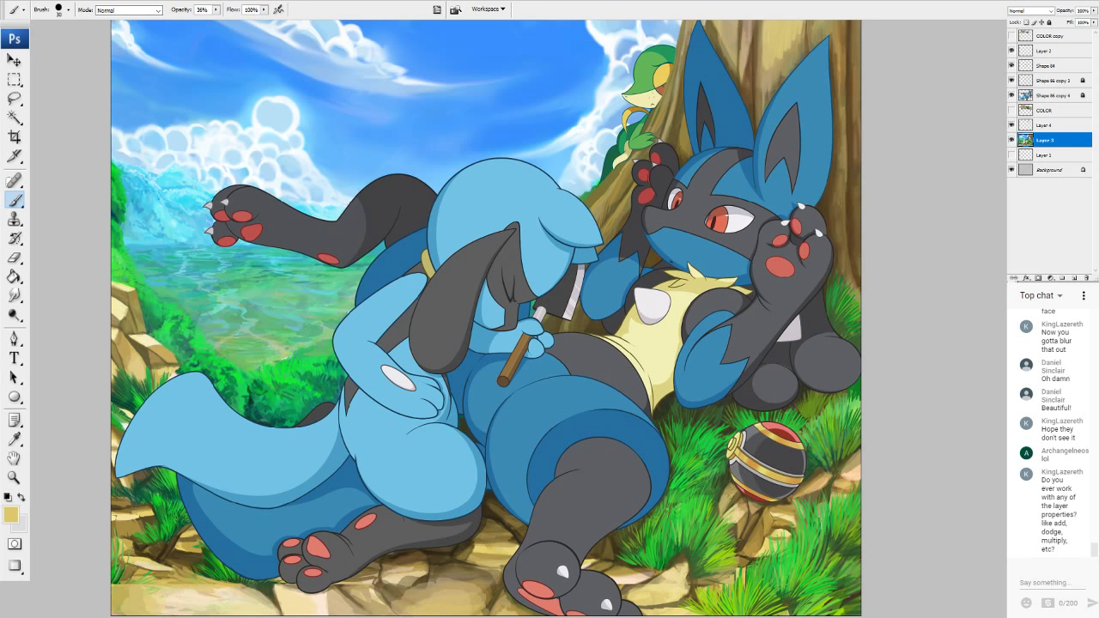
Sample the pale cream of the rock below the paw and brush it onto the rocks along the picture's lower edge.
scroll(486, 316, down, 6)
scroll(486, 316, up, 1)
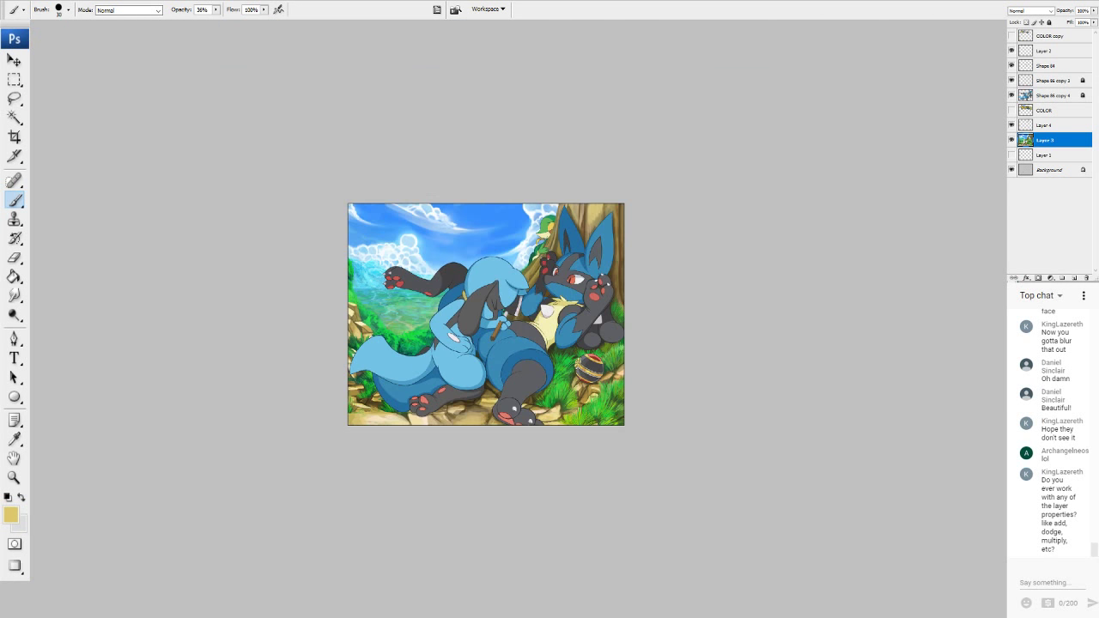
key(ctrl+plus)
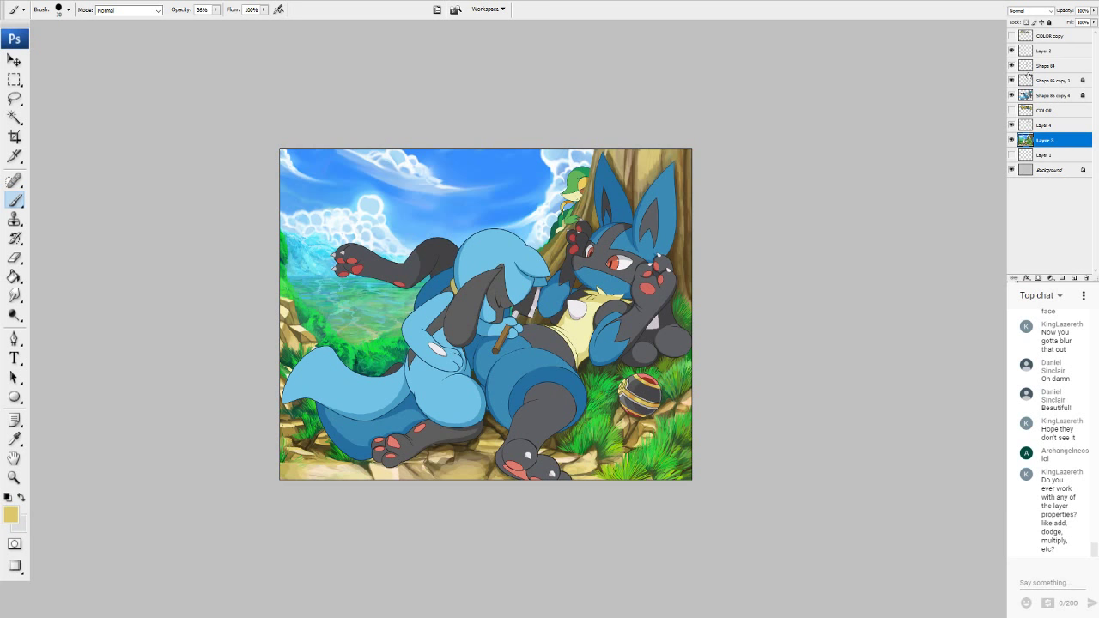
key(ctrl+minus)
key(ctrl+plus)
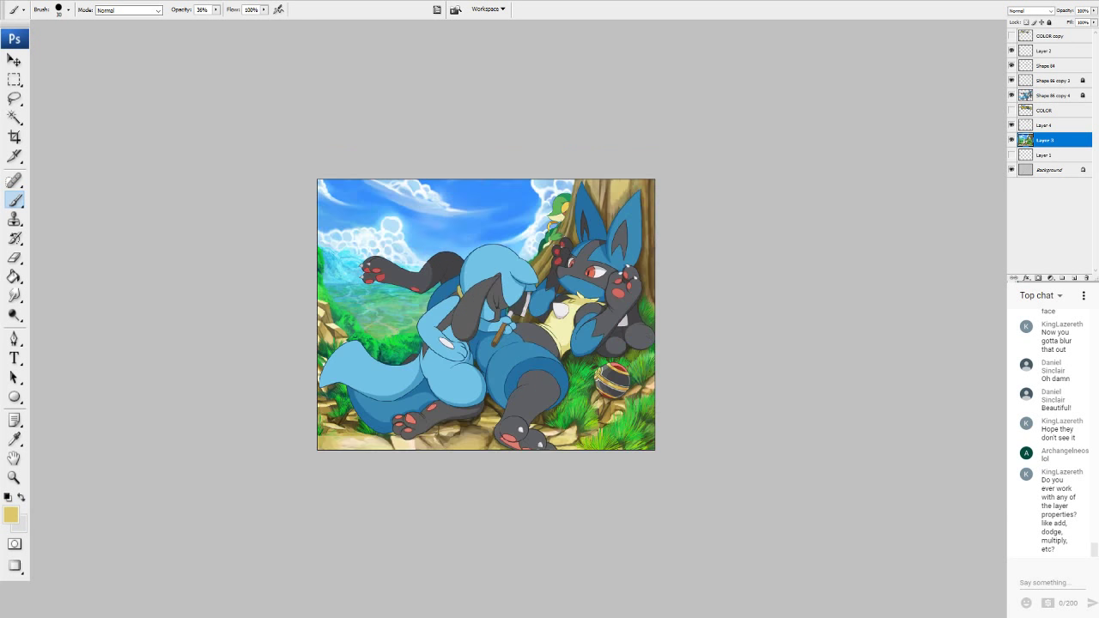
key(ctrl+plus)
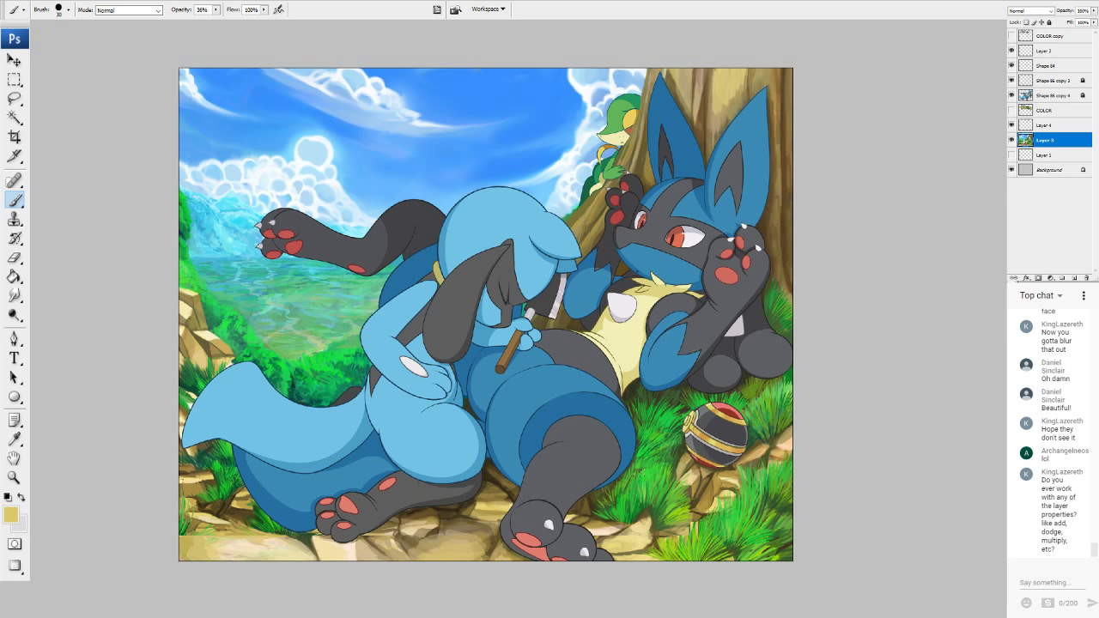
alt+click(348, 548)
mouse_move(449, 561)
mouse_down()
mouse_move(476, 556)
mouse_move(430, 554)
mouse_up()
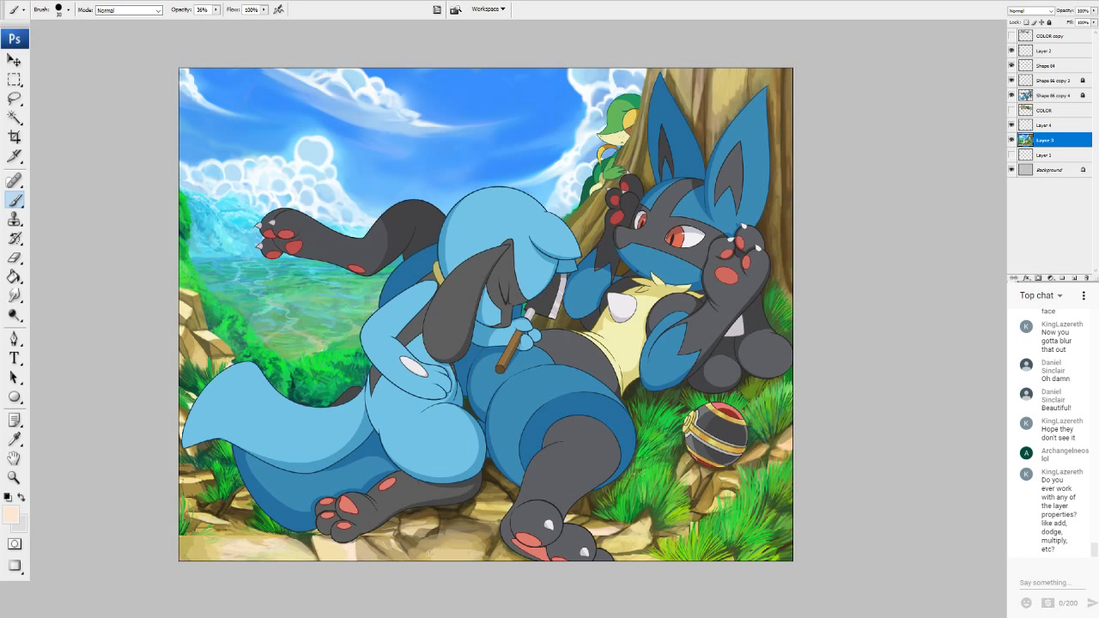
Reduce the brush to 15 pixels and add fine cream highlights to the rocks between and below the legs.
key(bracketleft)
key(bracketleft)
key(bracketleft)
drag(512, 557, 499, 559)
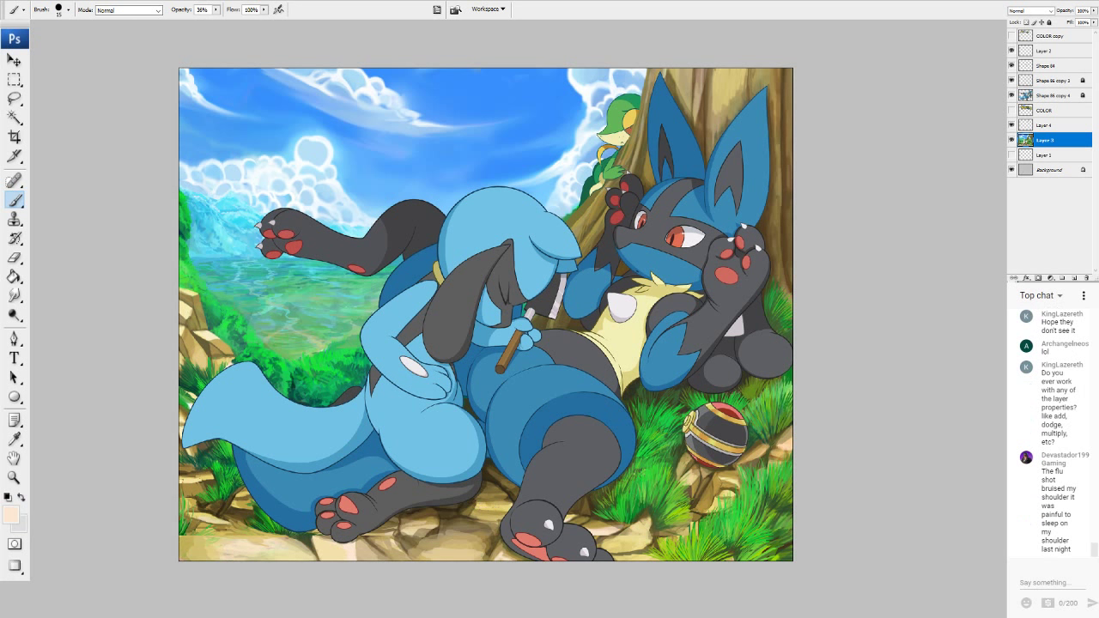
drag(490, 507, 501, 500)
drag(409, 526, 438, 521)
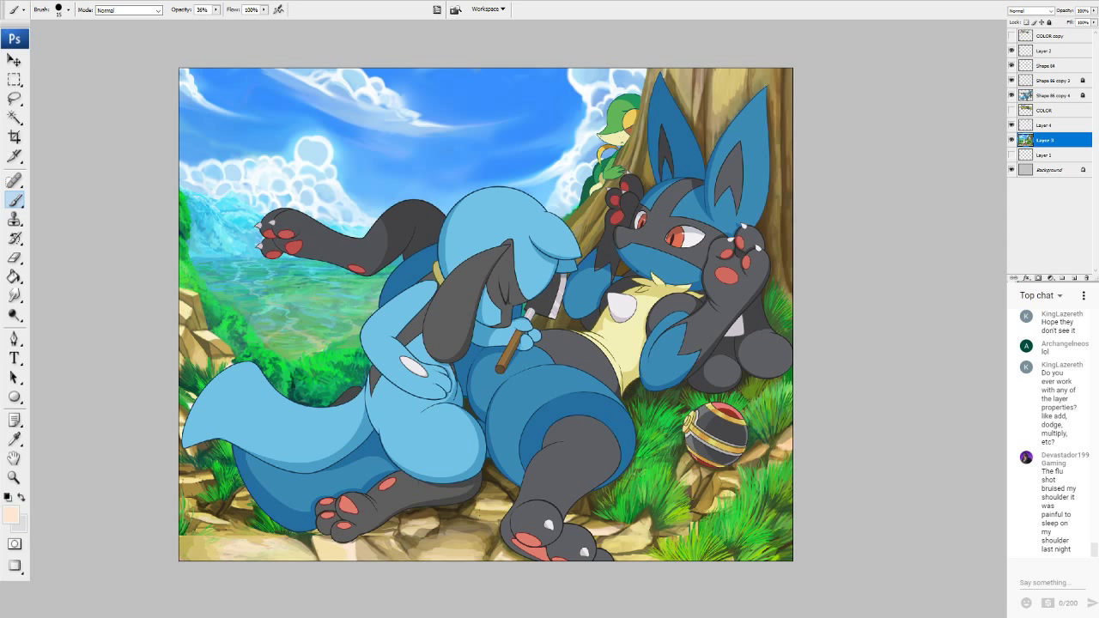
Touch up the rocks below the grey leg with a sampled stone shade and sample a dark olive from beside the ball.
alt+click(485, 513)
click(424, 555)
drag(449, 522, 443, 530)
alt+click(684, 406)
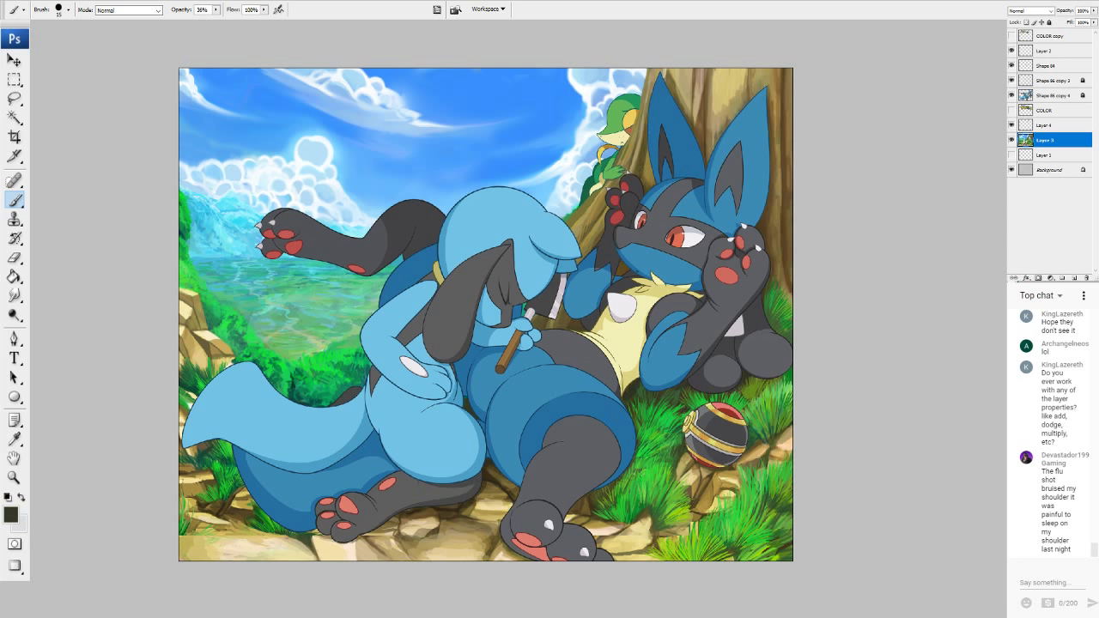
Brush dark olive shading onto the tree trunk around the blue ears and onto the rocks between the legs.
drag(665, 87, 662, 69)
drag(785, 73, 788, 108)
drag(498, 490, 490, 505)
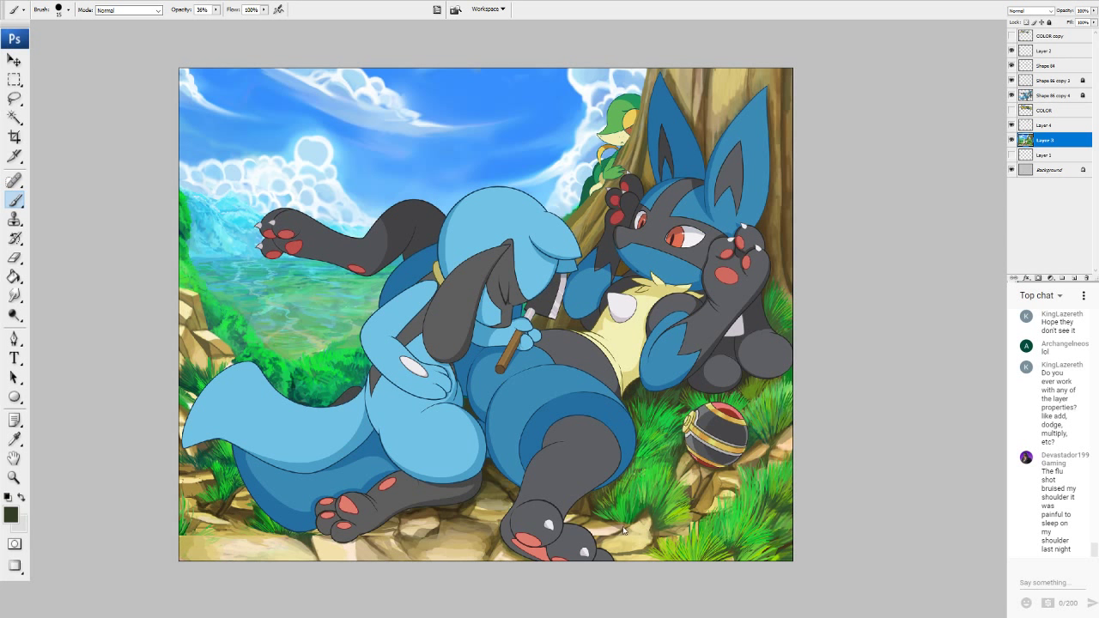
Sample rock colours down to a dark brown and shade the rocks between the two lower legs with it.
alt+click(238, 372)
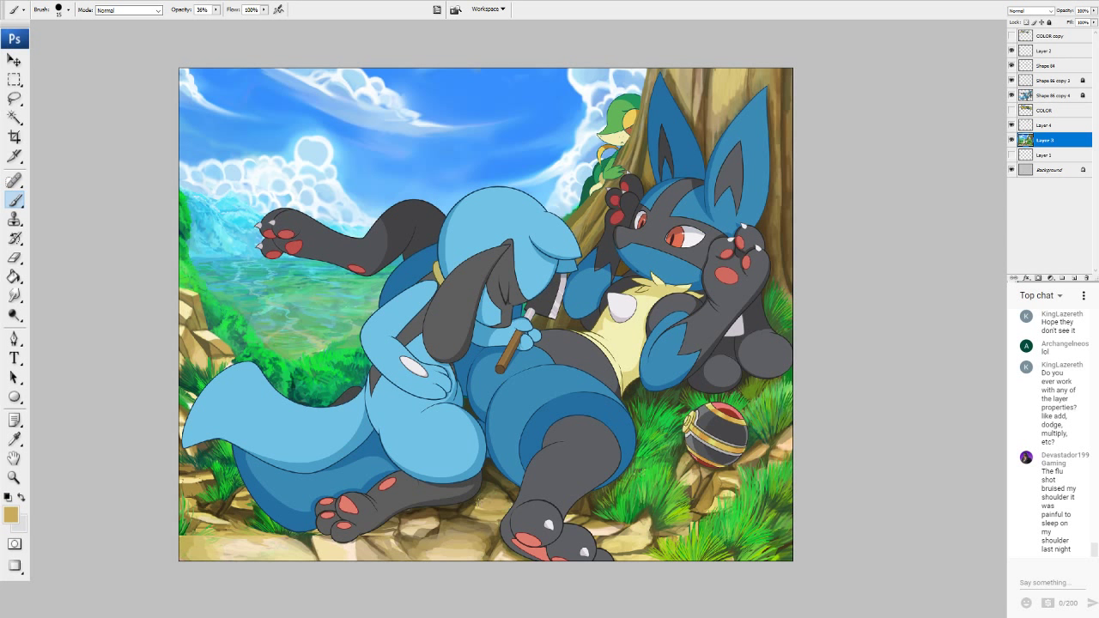
alt+click(605, 529)
alt+click(483, 508)
mouse_move(501, 513)
mouse_down()
mouse_move(475, 515)
mouse_move(499, 522)
mouse_move(480, 524)
mouse_up()
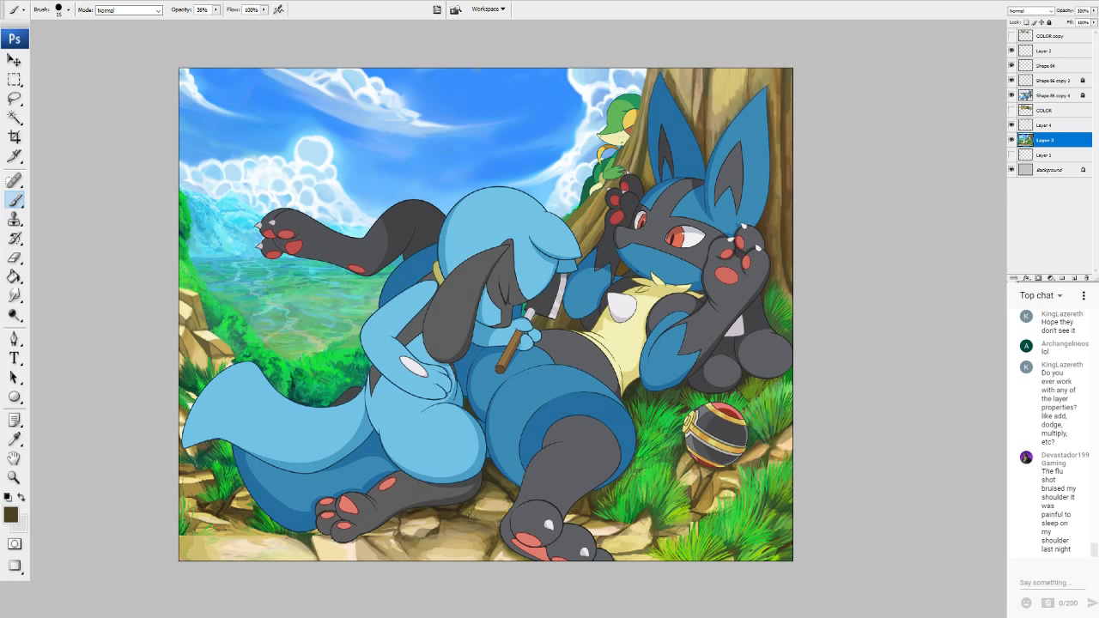
mouse_move(501, 522)
mouse_down()
mouse_move(463, 527)
mouse_move(489, 539)
mouse_up()
Sample light tan and neighbouring stone colours and blend them down the rocks beside the large grey foot to the picture's lower edge.
alt+click(492, 508)
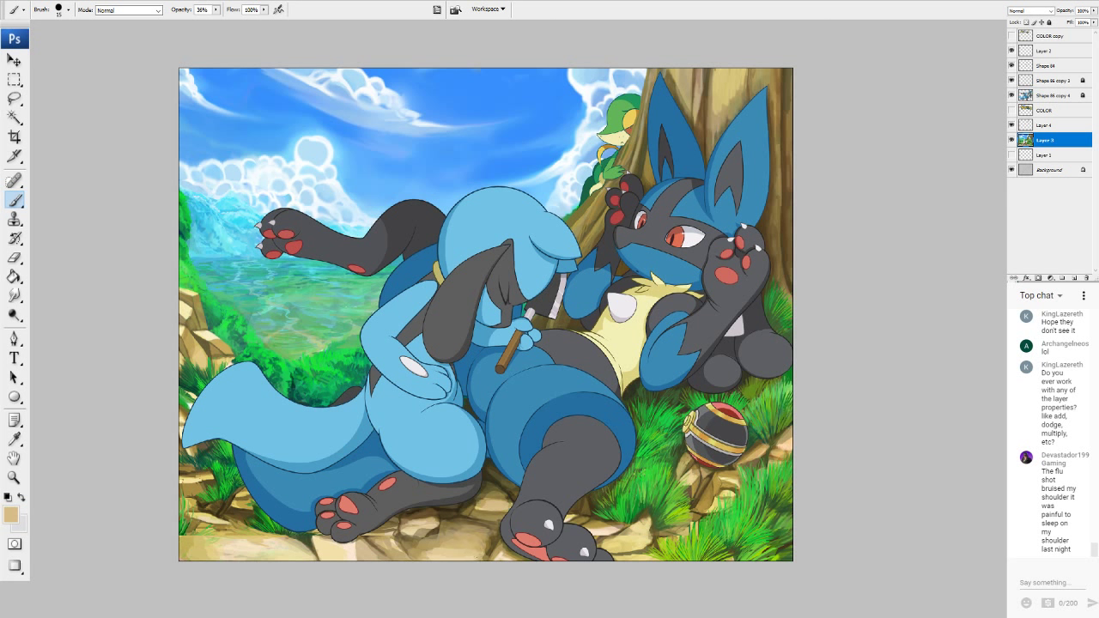
mouse_move(489, 537)
mouse_down()
mouse_move(484, 553)
mouse_move(489, 535)
mouse_up()
alt+click(491, 545)
drag(484, 542, 486, 558)
Touch up the rocks beside the smaller paw with a sampled olive brown, and sample a pale tan from the rocks between the legs.
alt+click(396, 546)
alt+click(643, 172)
drag(407, 533, 421, 534)
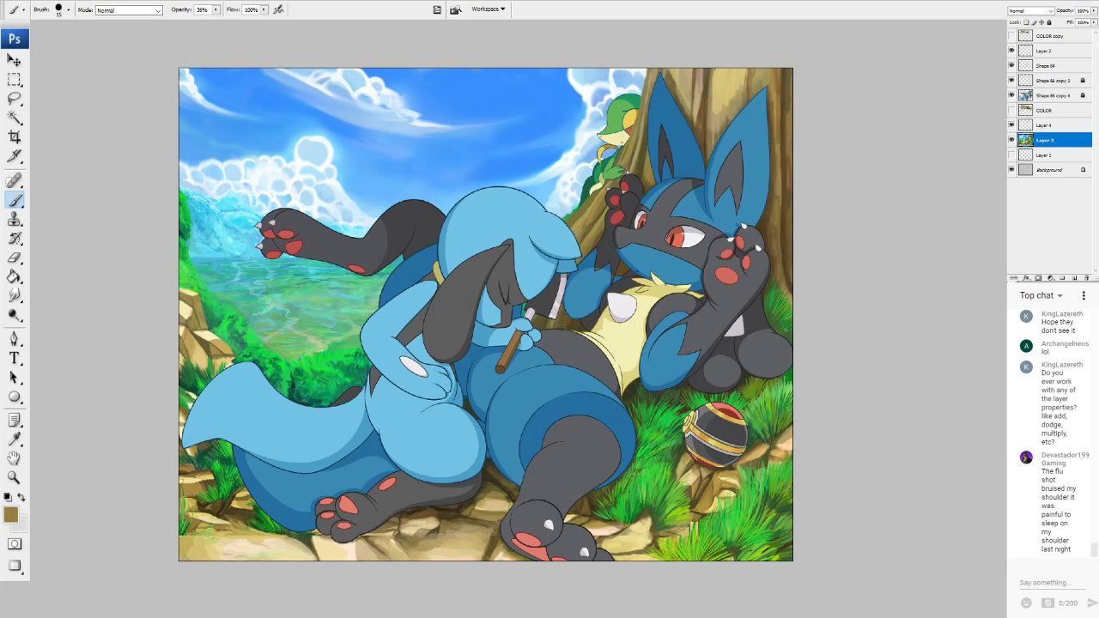
alt+click(506, 504)
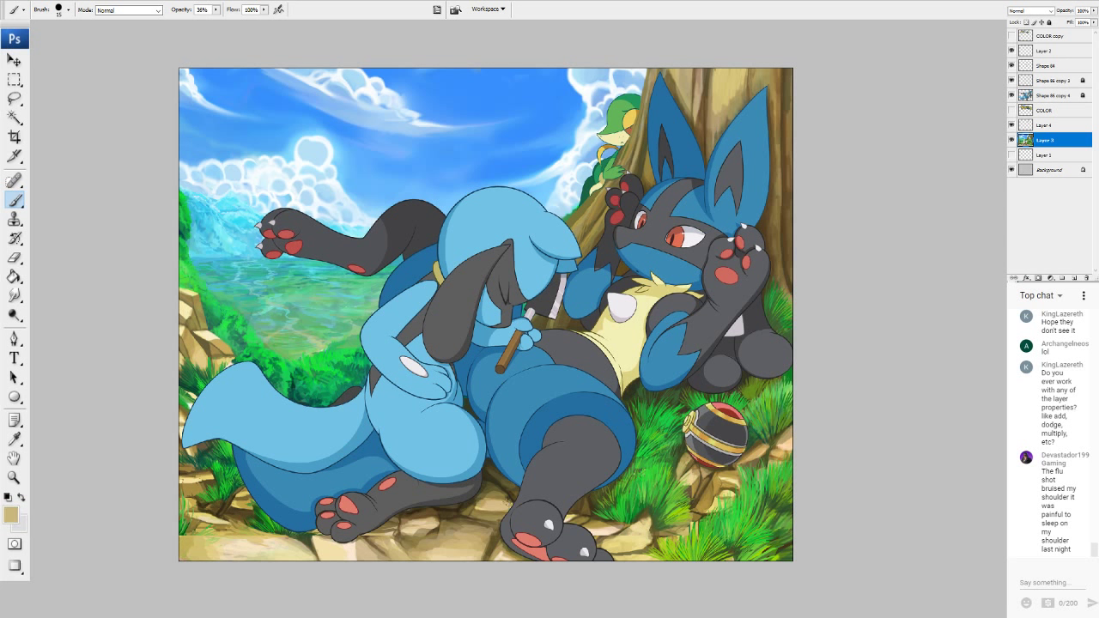